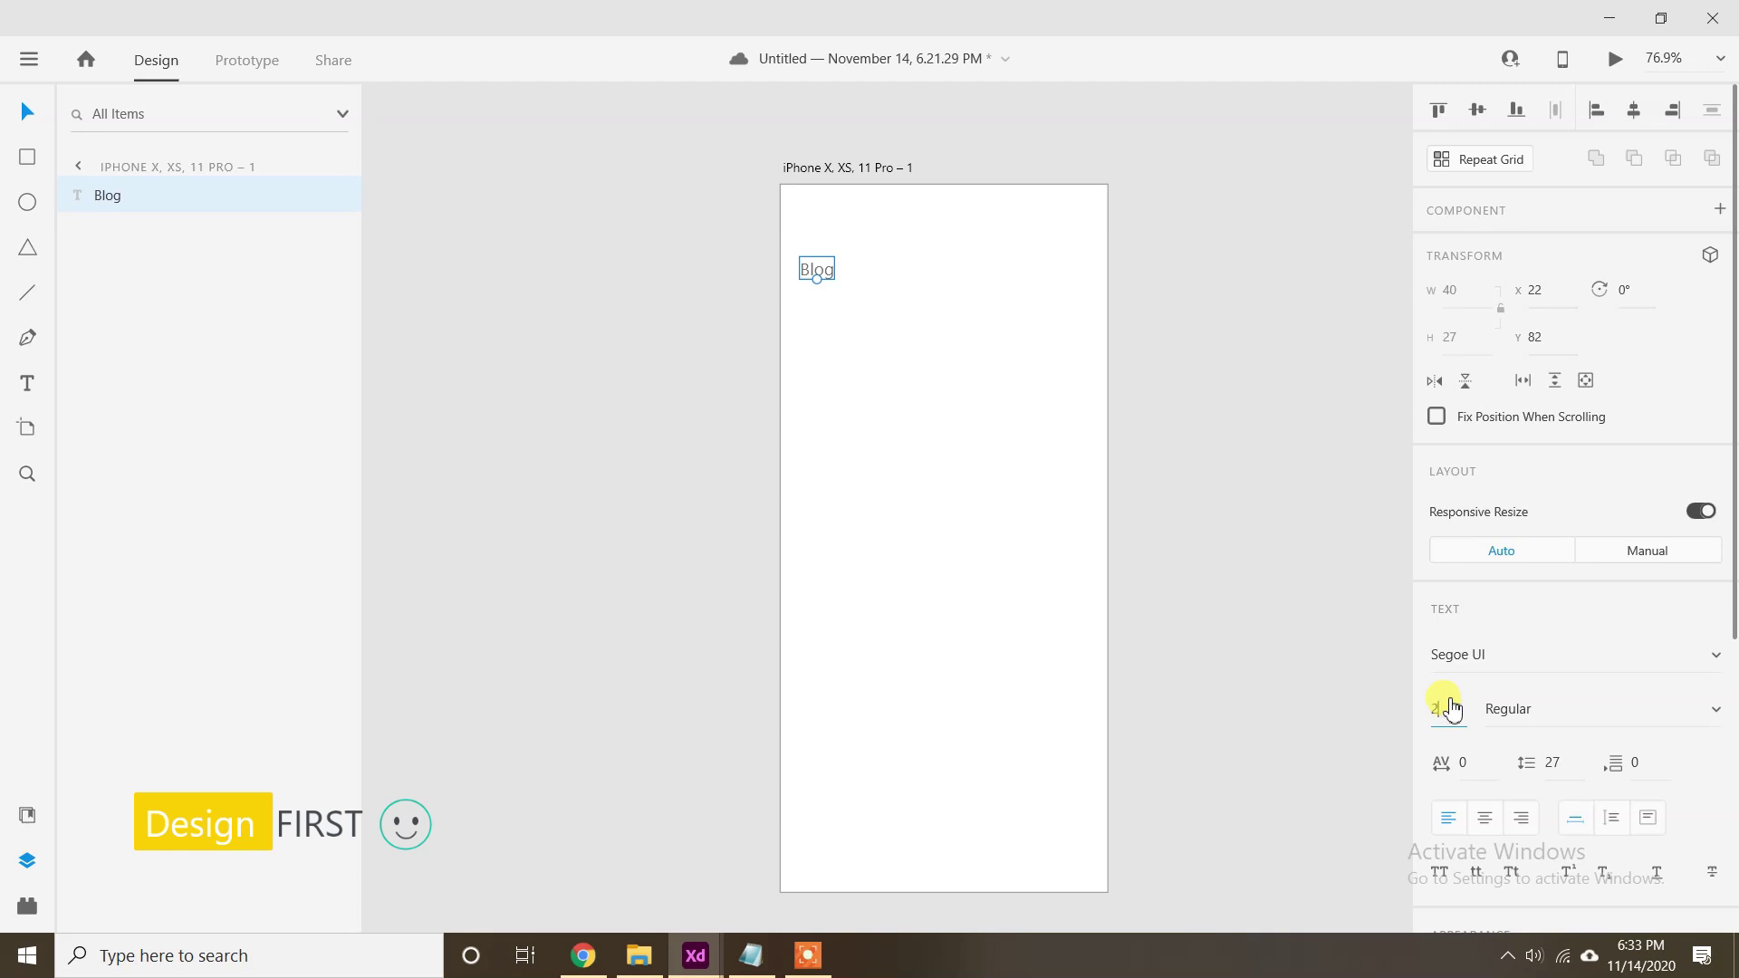
# Style the "Blog" heading in Quicksand Medium at font size 29.
pyautogui.press('Return')
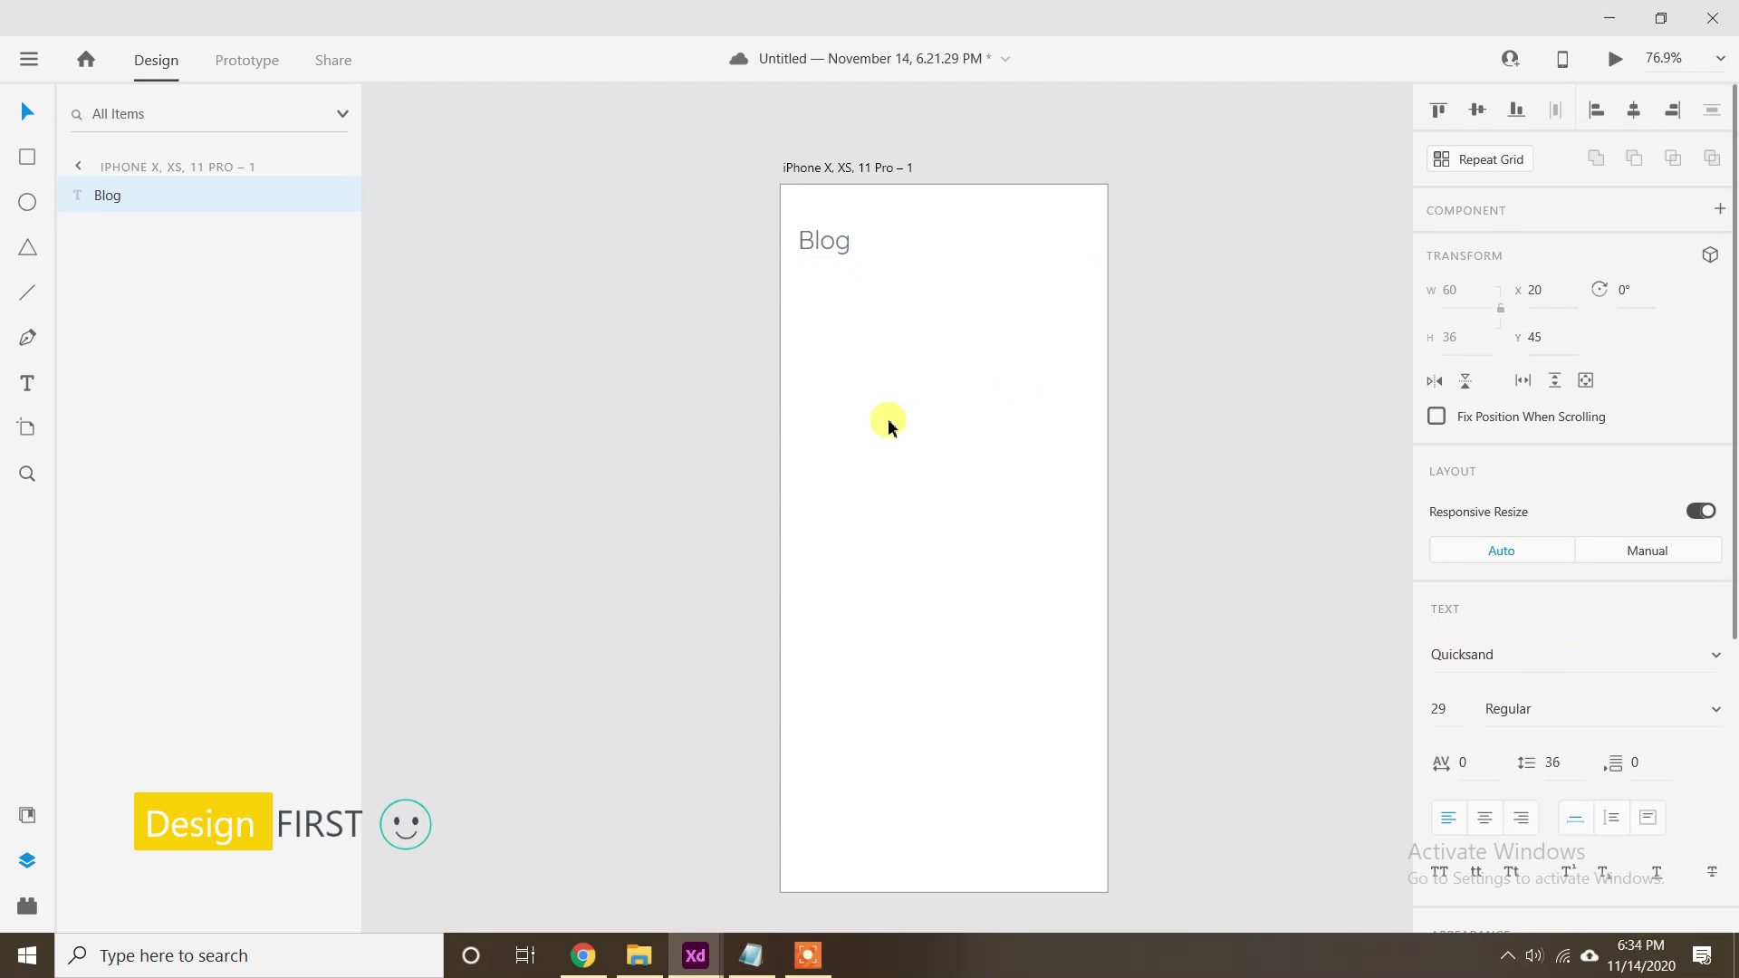
pyautogui.hotkey('ctrl', '1')
pyautogui.click(1558, 708)
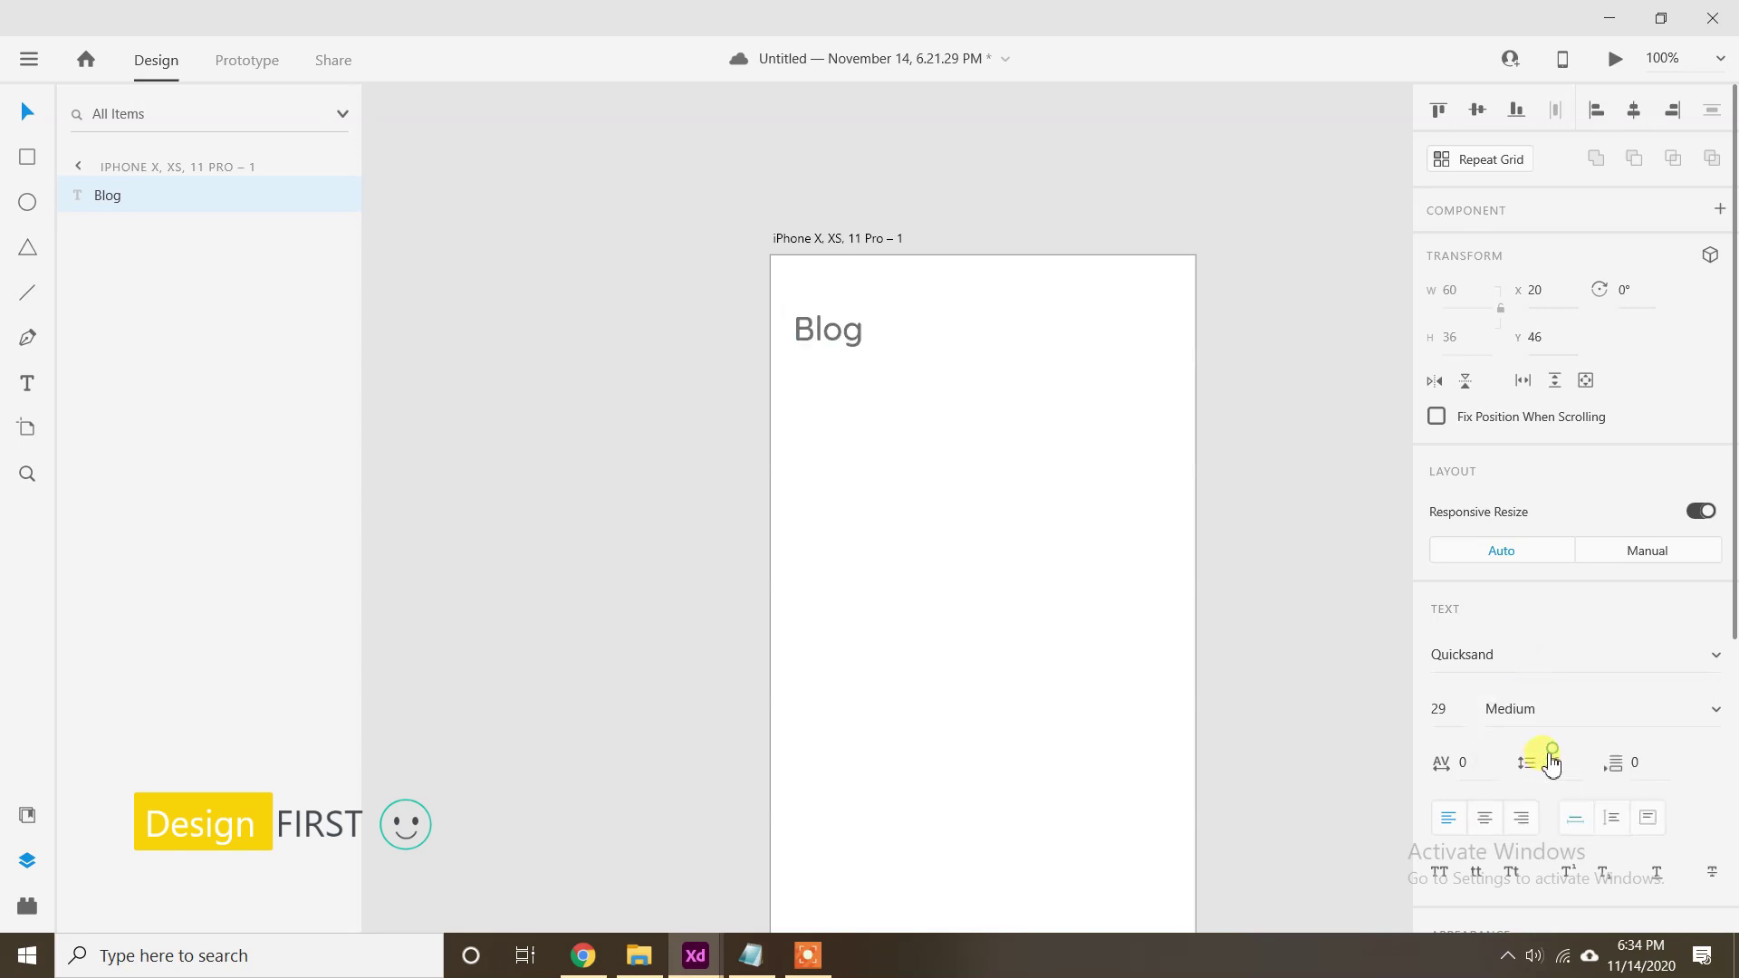
pyautogui.click(1549, 756)
# Change the "Blog" heading's fill colour to black.
pyautogui.scroll(-5, 1521, 688)
pyautogui.click(1490, 667)
pyautogui.click(1222, 701)
pyautogui.click(935, 530)
pyautogui.moveTo(934, 529); pyautogui.dragTo(790, 556)
# Draw a 42 by 42 square with corner radius 13 and place it at X 304, Y 46, level with the heading.
pyautogui.press('r')
pyautogui.moveTo(845, 333); pyautogui.dragTo(887, 375)
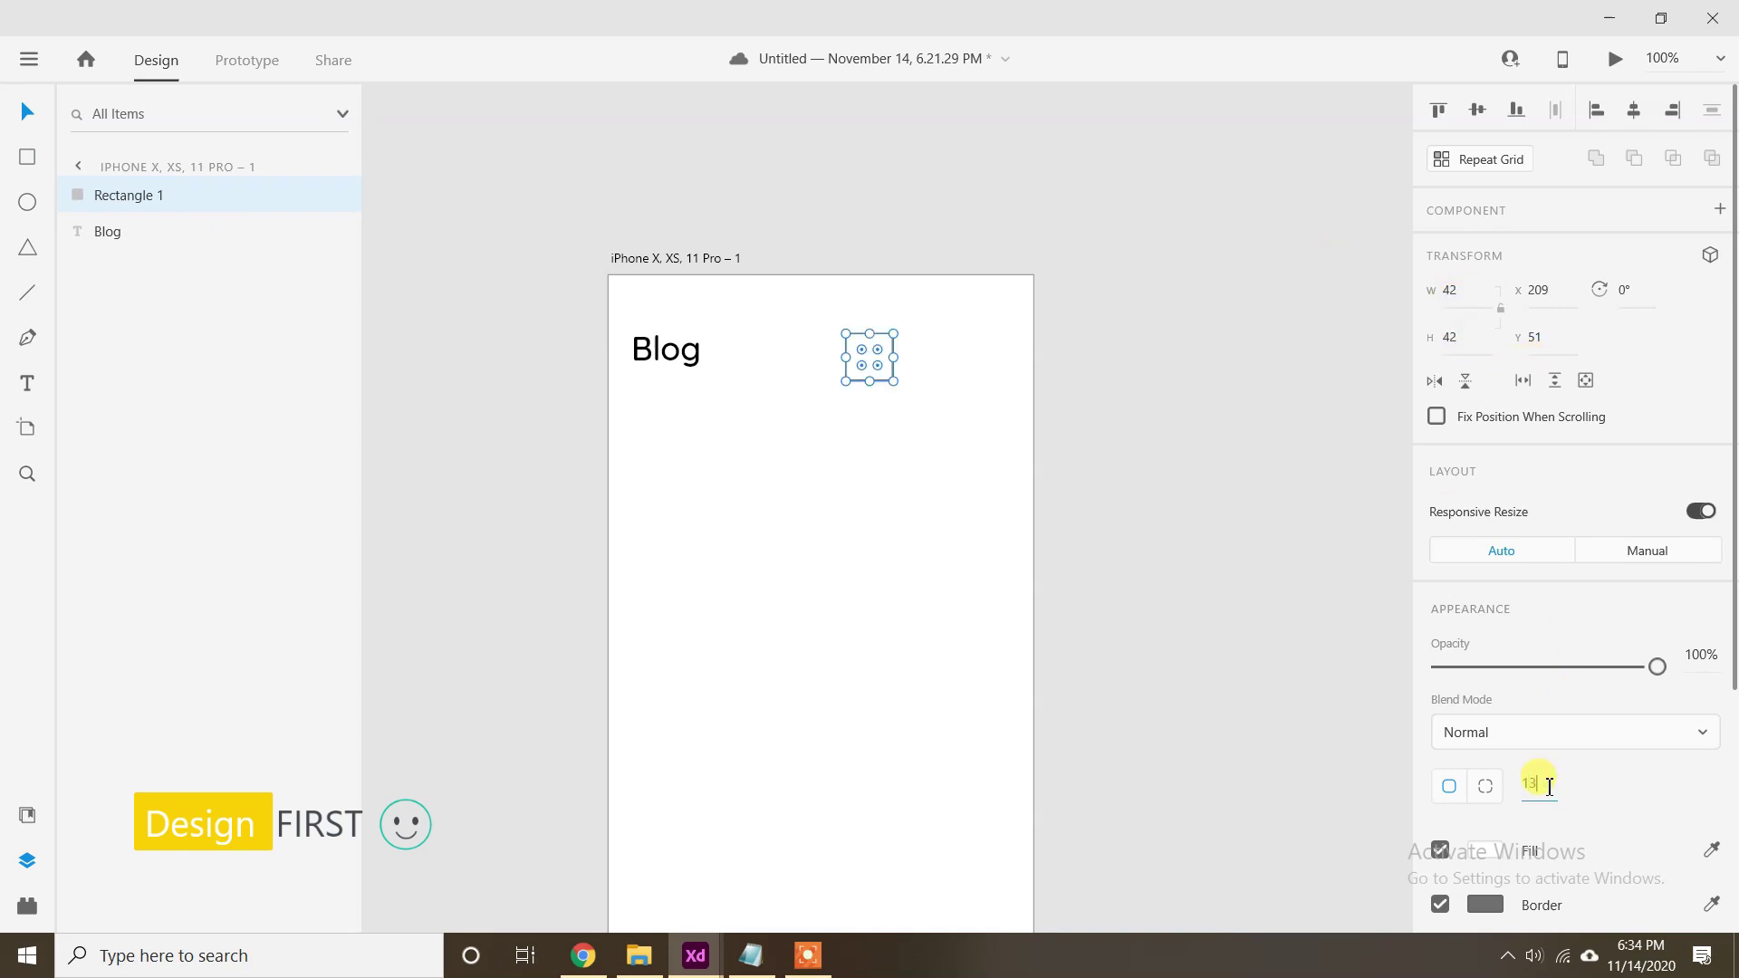
pyautogui.hotkey('shift', 'Right')
pyautogui.hotkey('shift', 'Right')
pyautogui.hotkey('shift', 'Right')
pyautogui.hotkey('shift', 'Right')
pyautogui.hotkey('shift', 'Right')
pyautogui.hotkey('shift', 'Right')
pyautogui.hotkey('shift', 'Right')
pyautogui.hotkey('shift', 'Right')
pyautogui.hotkey('shift', 'Right')
pyautogui.hotkey('shift', 'Right')
pyautogui.press('Left')
pyautogui.press('Left')
pyautogui.press('Left')
pyautogui.press('Left')
pyautogui.press('Left')
pyautogui.press('Up')
pyautogui.press('Up')
pyautogui.press('Up')
pyautogui.press('Up')
pyautogui.press('Up')
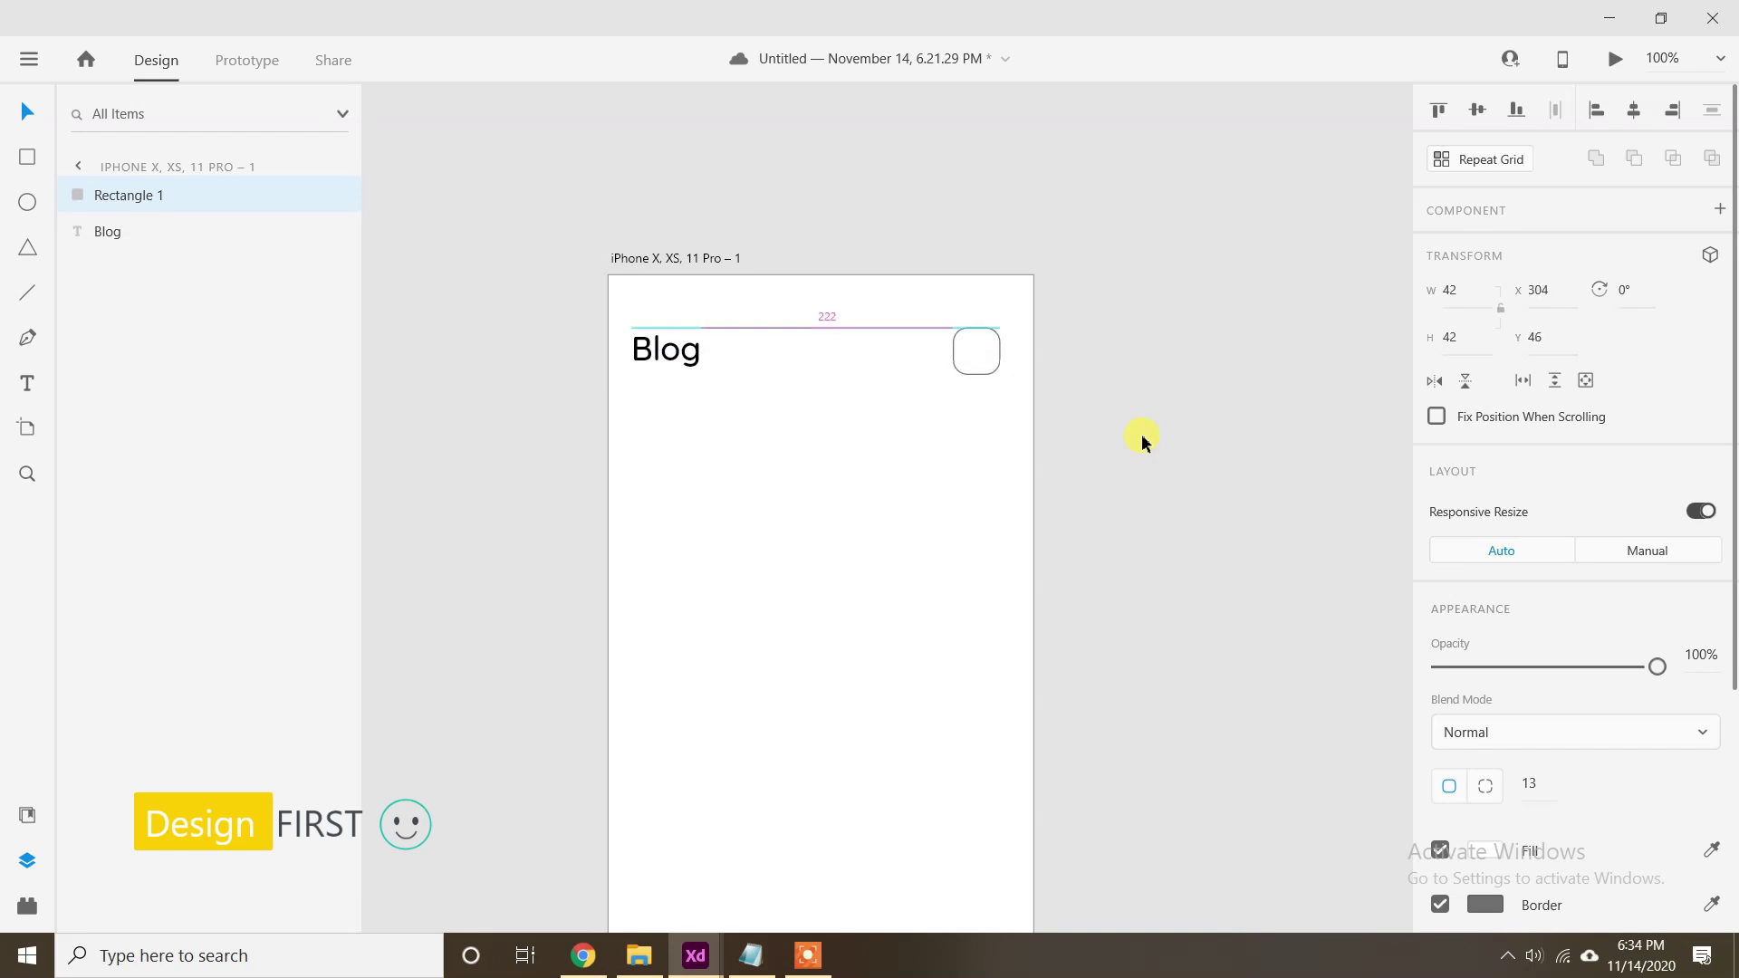
# Remove the rounded square's border and place the portrait image from the asset folder into it.
pyautogui.scroll(-3, 1443, 615)
pyautogui.click(1439, 650)
pyautogui.click(638, 955)
pyautogui.moveTo(1376, 281); pyautogui.dragTo(975, 353)
pyautogui.click(944, 412)
# Reposition the portrait inside its mask so it covers the whole rounded square.
pyautogui.scroll(5, 985, 340)
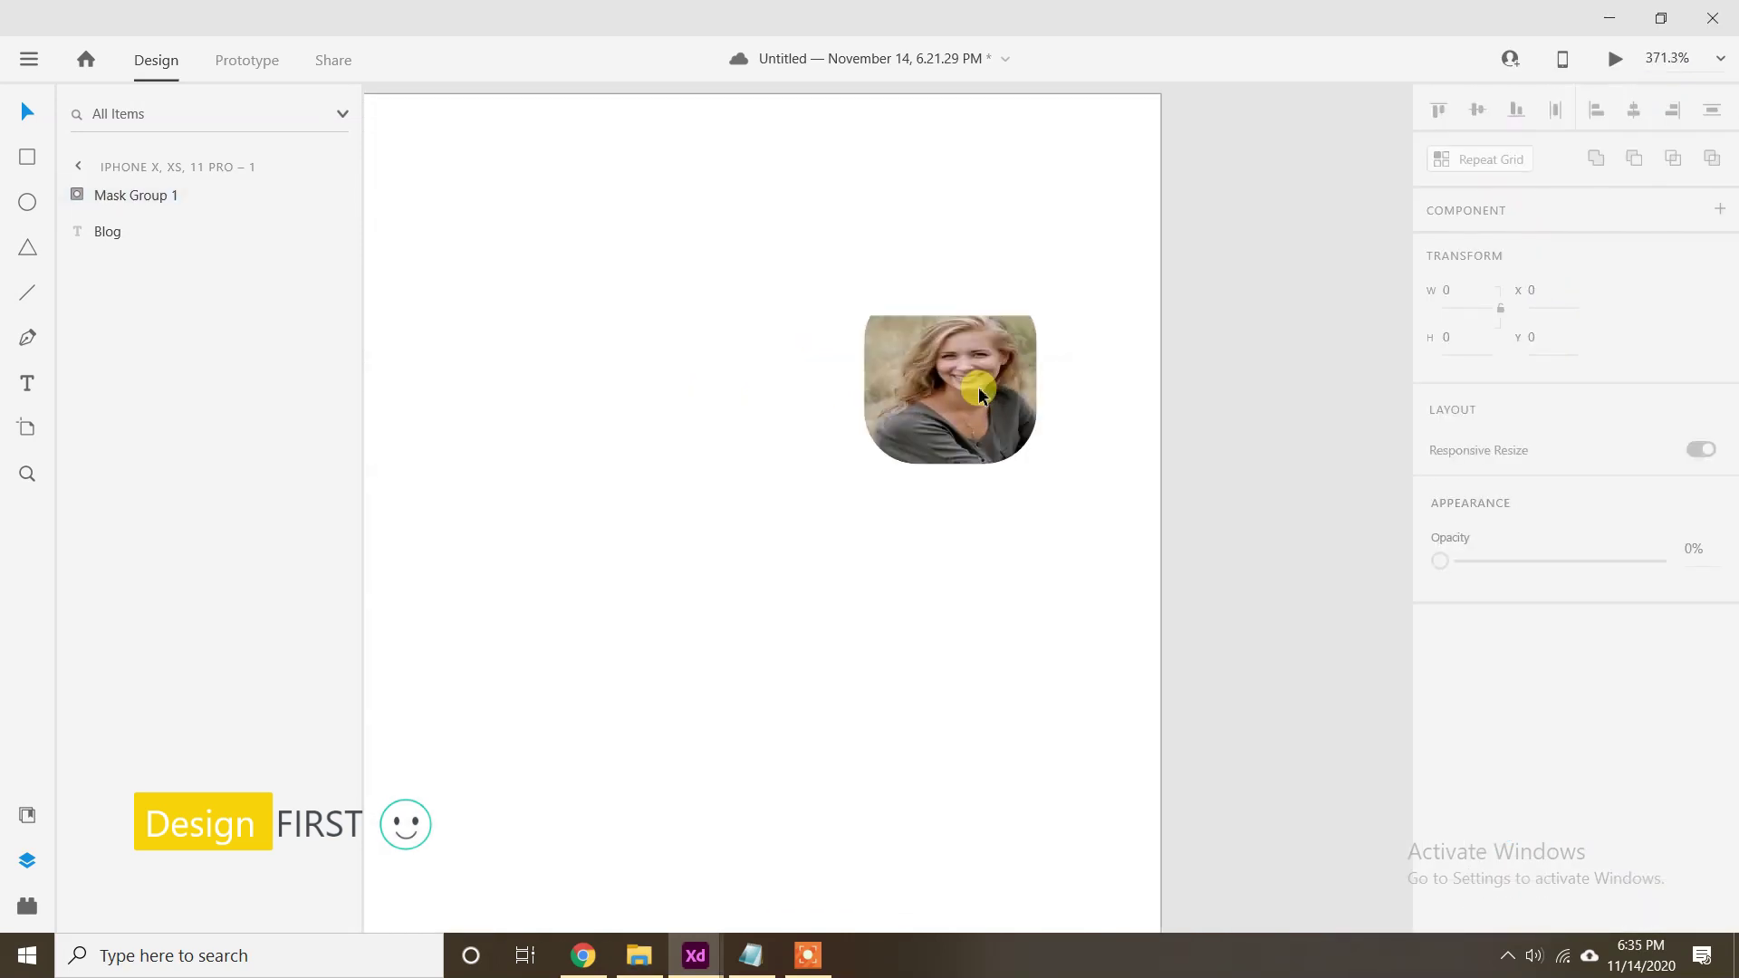
pyautogui.doubleClick(978, 389)
pyautogui.click(978, 390)
pyautogui.moveTo(978, 391); pyautogui.dragTo(976, 362)
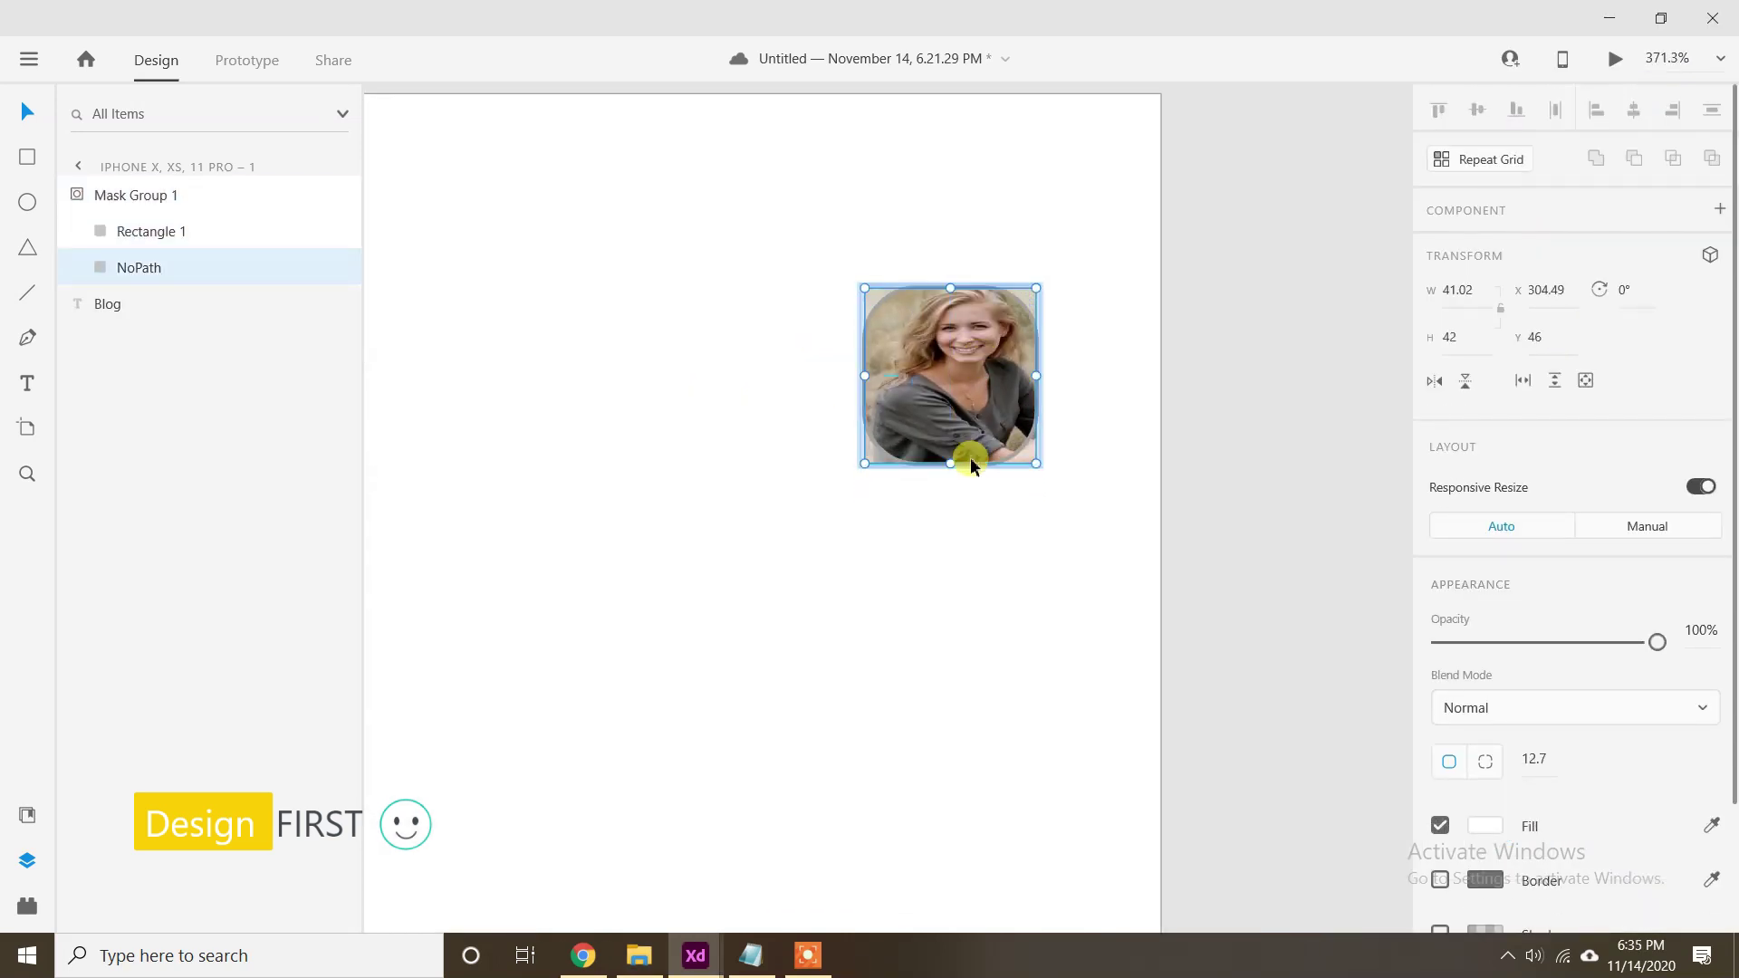
pyautogui.click(957, 509)
pyautogui.scroll(-5, 957, 509)
pyautogui.moveTo(911, 542); pyautogui.dragTo(959, 472)
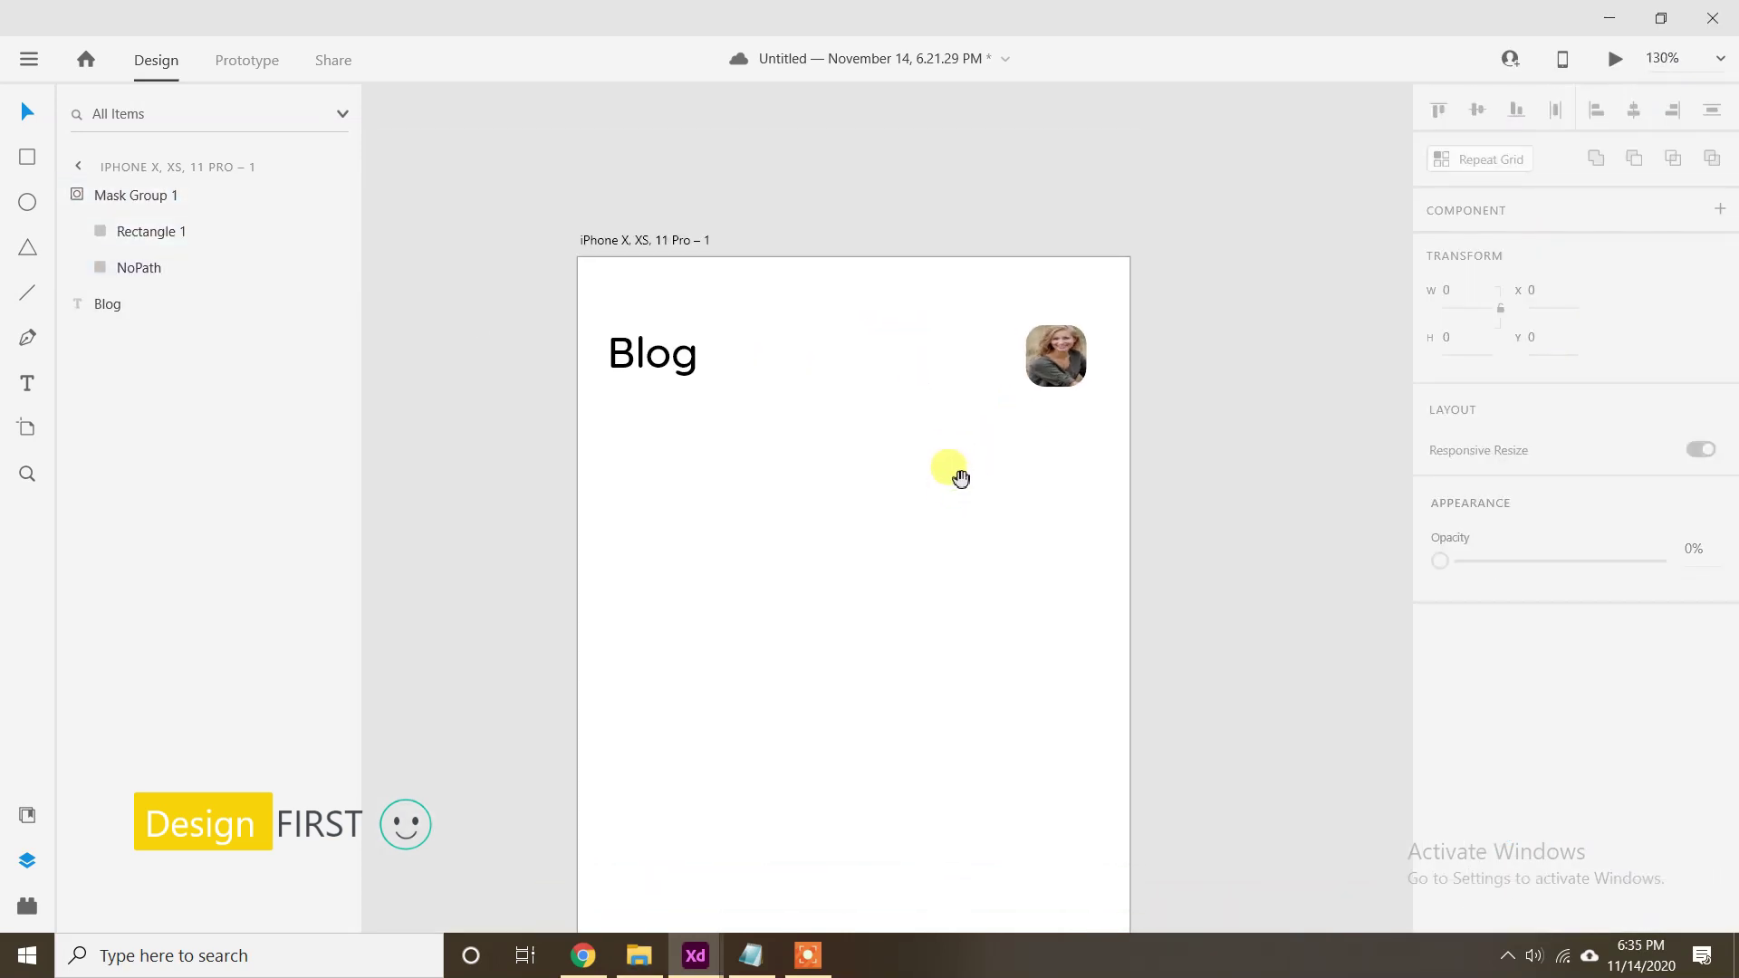
pyautogui.click(1054, 361)
pyautogui.doubleClick(1053, 364)
pyautogui.moveTo(1062, 407); pyautogui.dragTo(1063, 413)
pyautogui.hotkey('ctrl', 'z')
# Stretch the portrait vertically inside its mask so it extends beyond the rounded square.
pyautogui.click(1053, 353)
pyautogui.scroll(10, 1061, 340)
pyautogui.moveTo(1006, 491); pyautogui.dragTo(1007, 527)
pyautogui.moveTo(1007, 203); pyautogui.dragTo(1006, 164)
pyautogui.scroll(-3, 989, 308)
pyautogui.moveTo(990, 667); pyautogui.dragTo(959, 748)
pyautogui.scroll(-5, 925, 686)
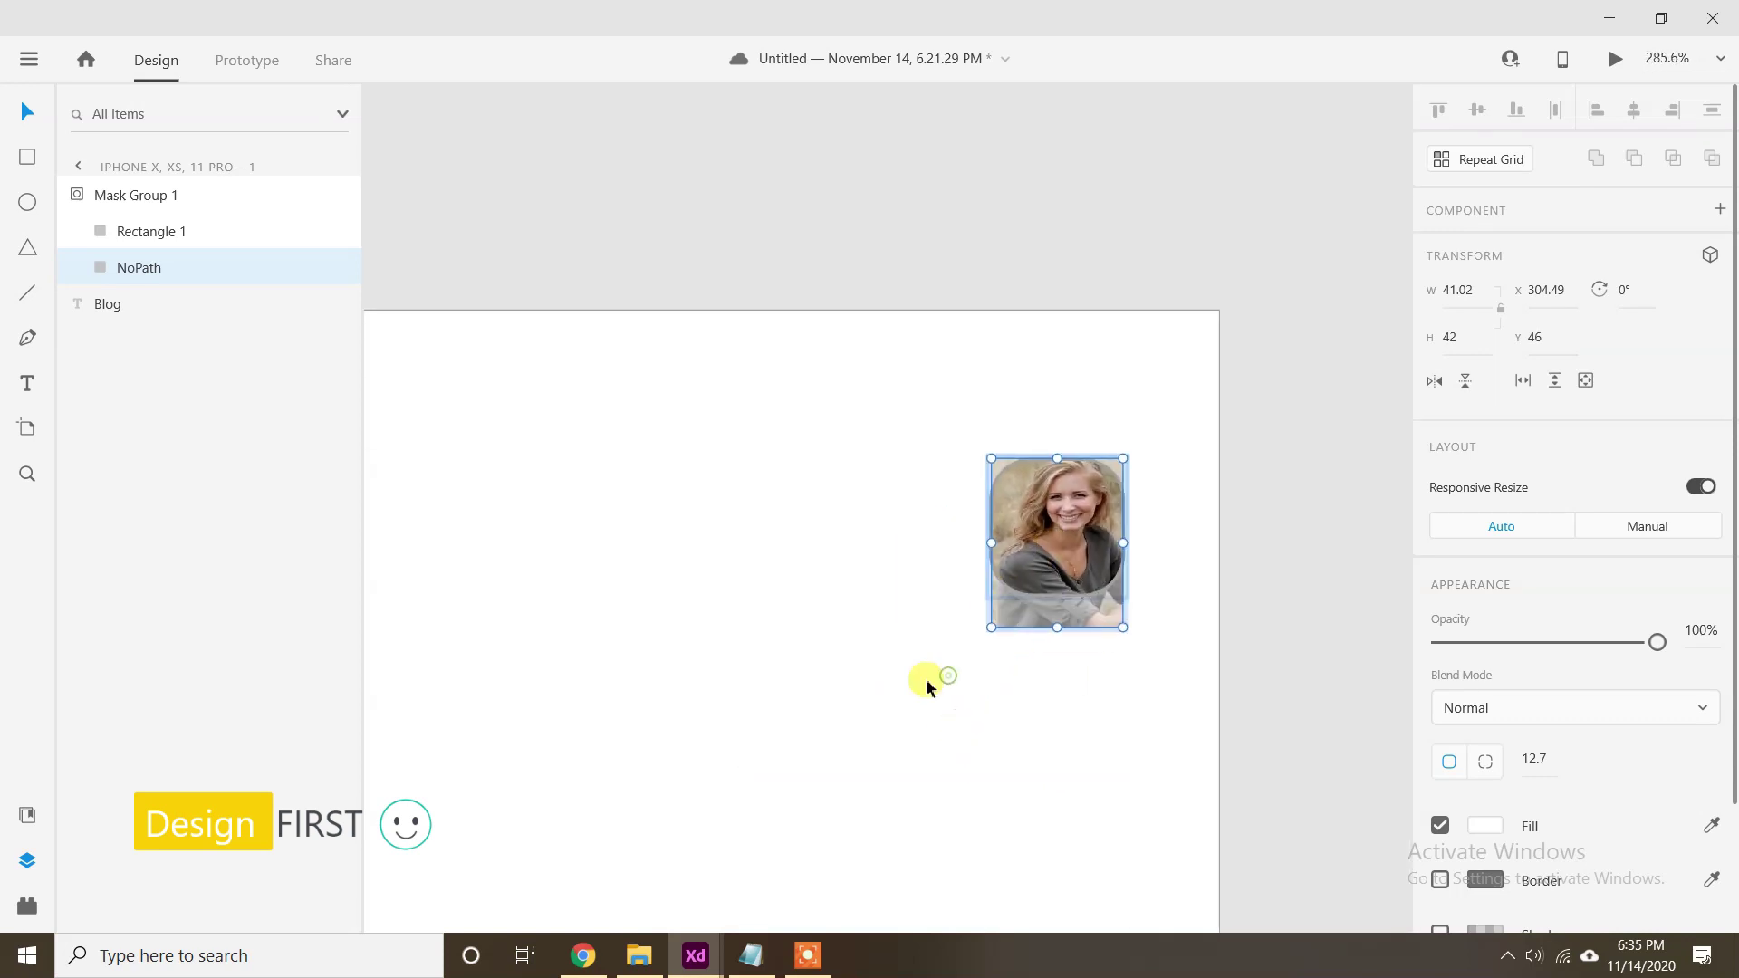
pyautogui.click(926, 685)
pyautogui.scroll(-8, 964, 636)
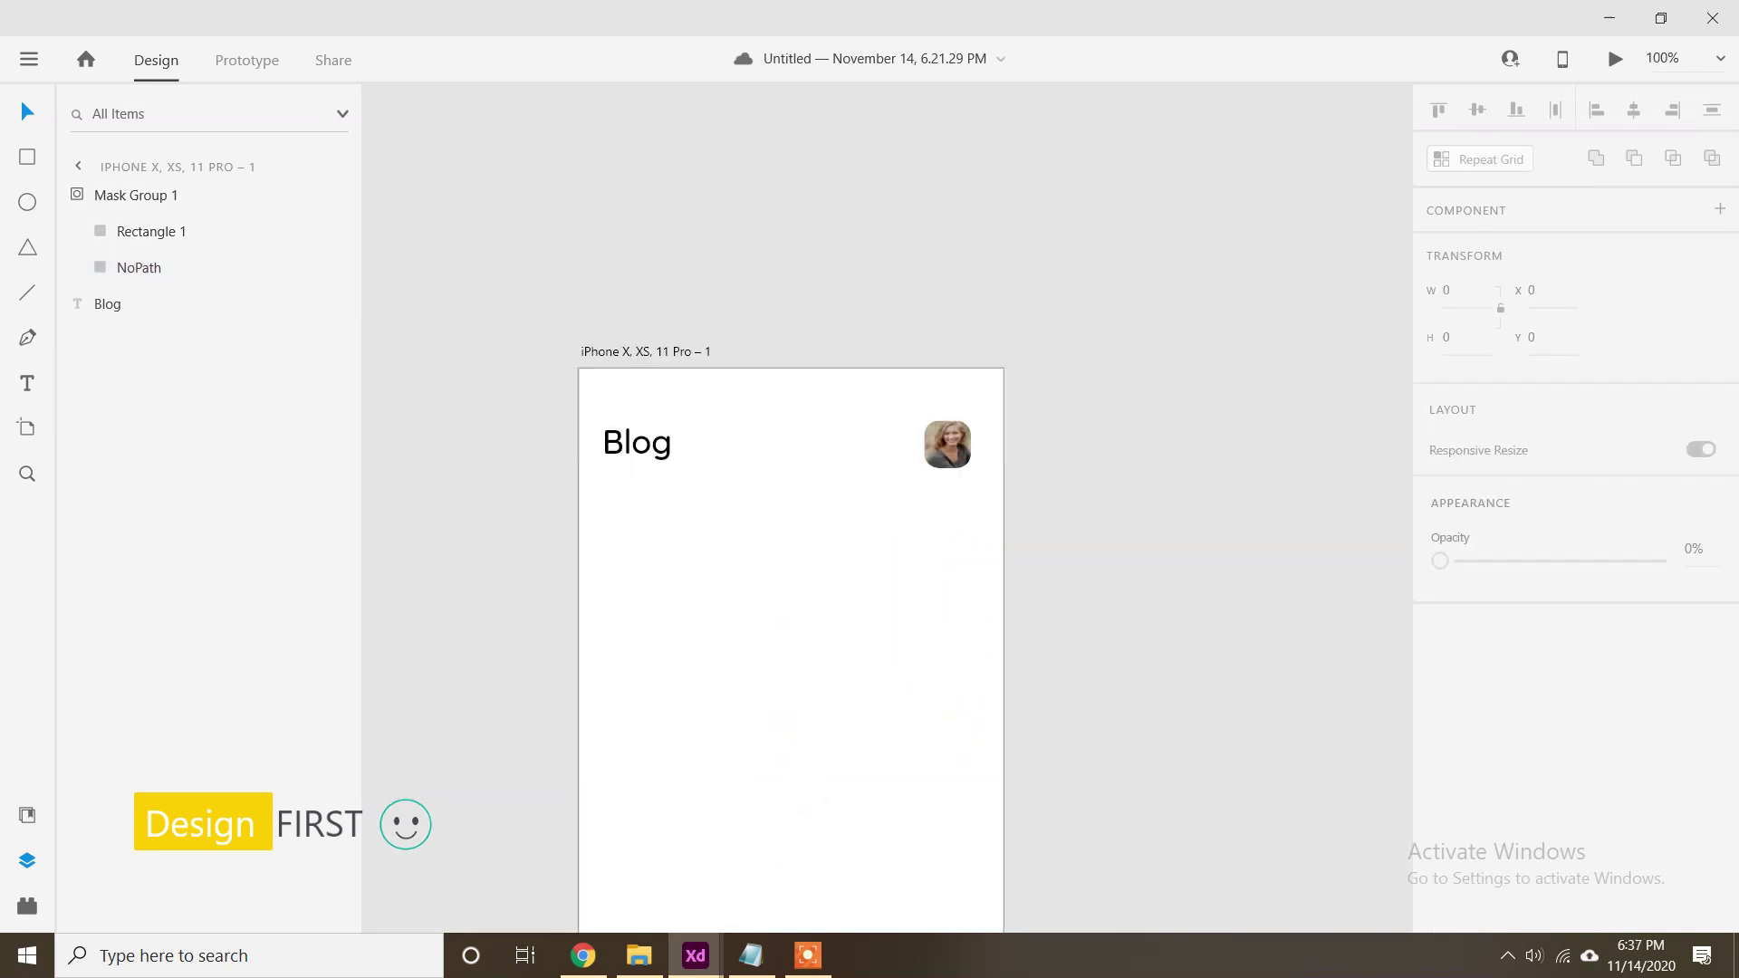
# Draw a 16 by 16 square below the "Blog" heading and place it at X 20, Y 135.
pyautogui.moveTo(625, 576); pyautogui.dragTo(601, 553)
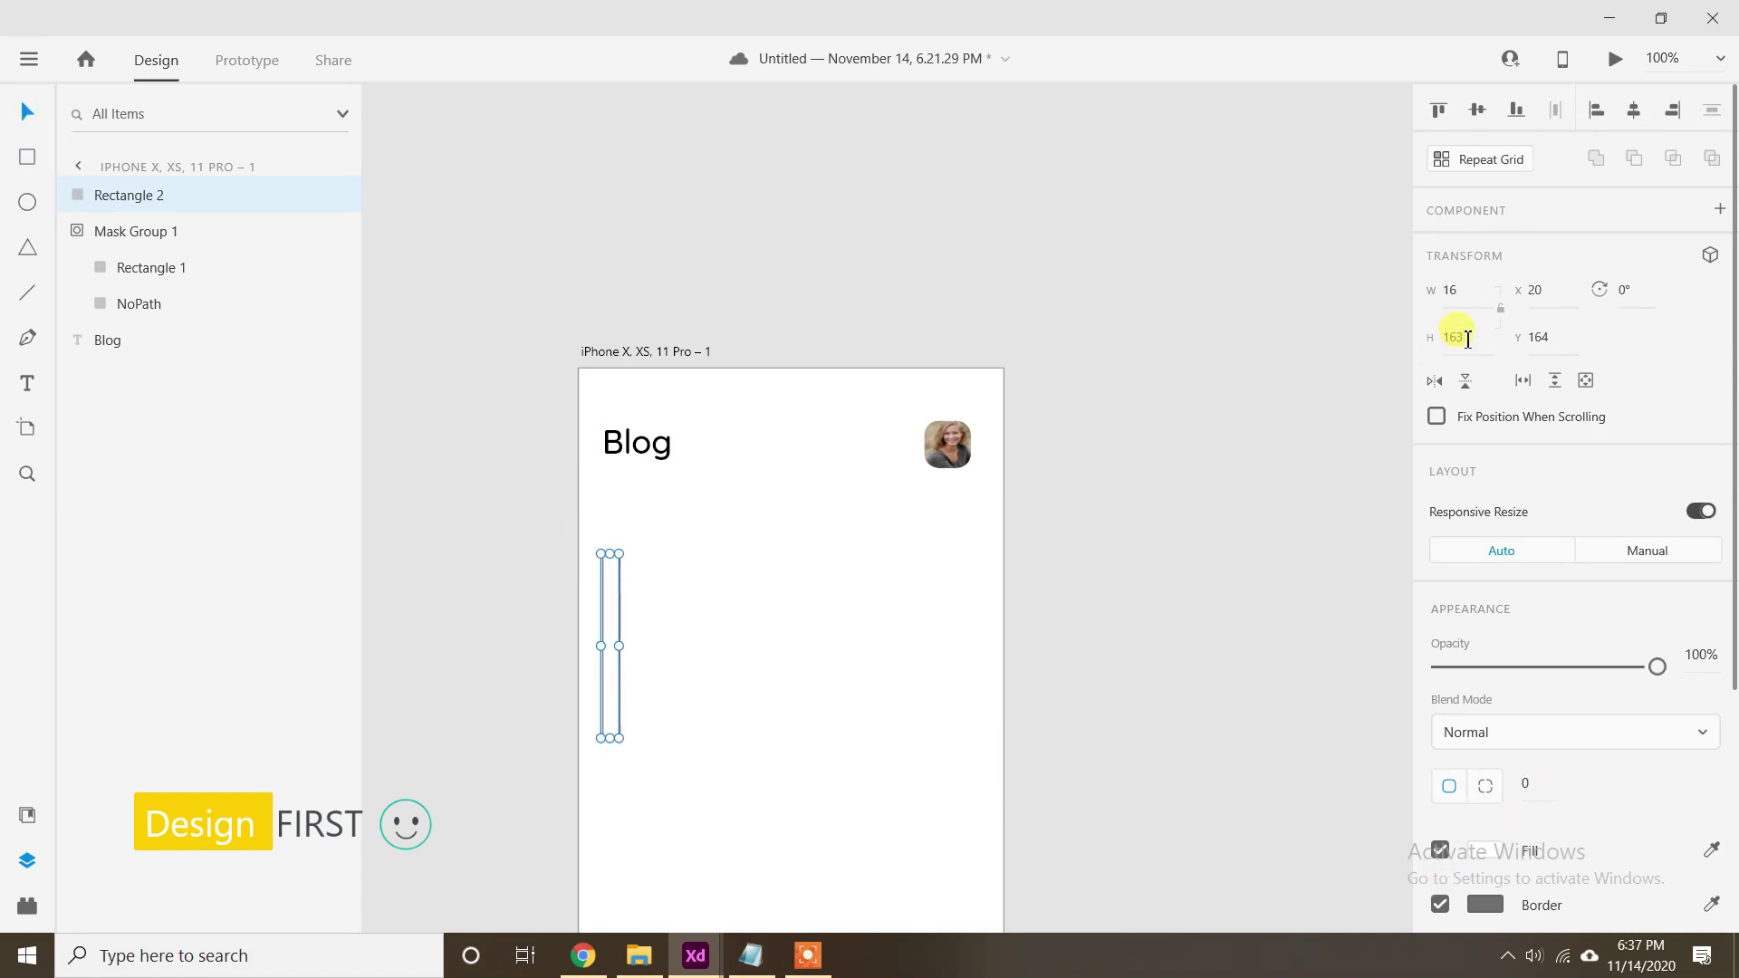
pyautogui.scroll(3, 646, 529)
pyautogui.moveTo(647, 528); pyautogui.dragTo(790, 480)
pyautogui.hotkey('shift', 'Up')
pyautogui.hotkey('shift', 'Up')
pyautogui.hotkey('shift', 'Up')
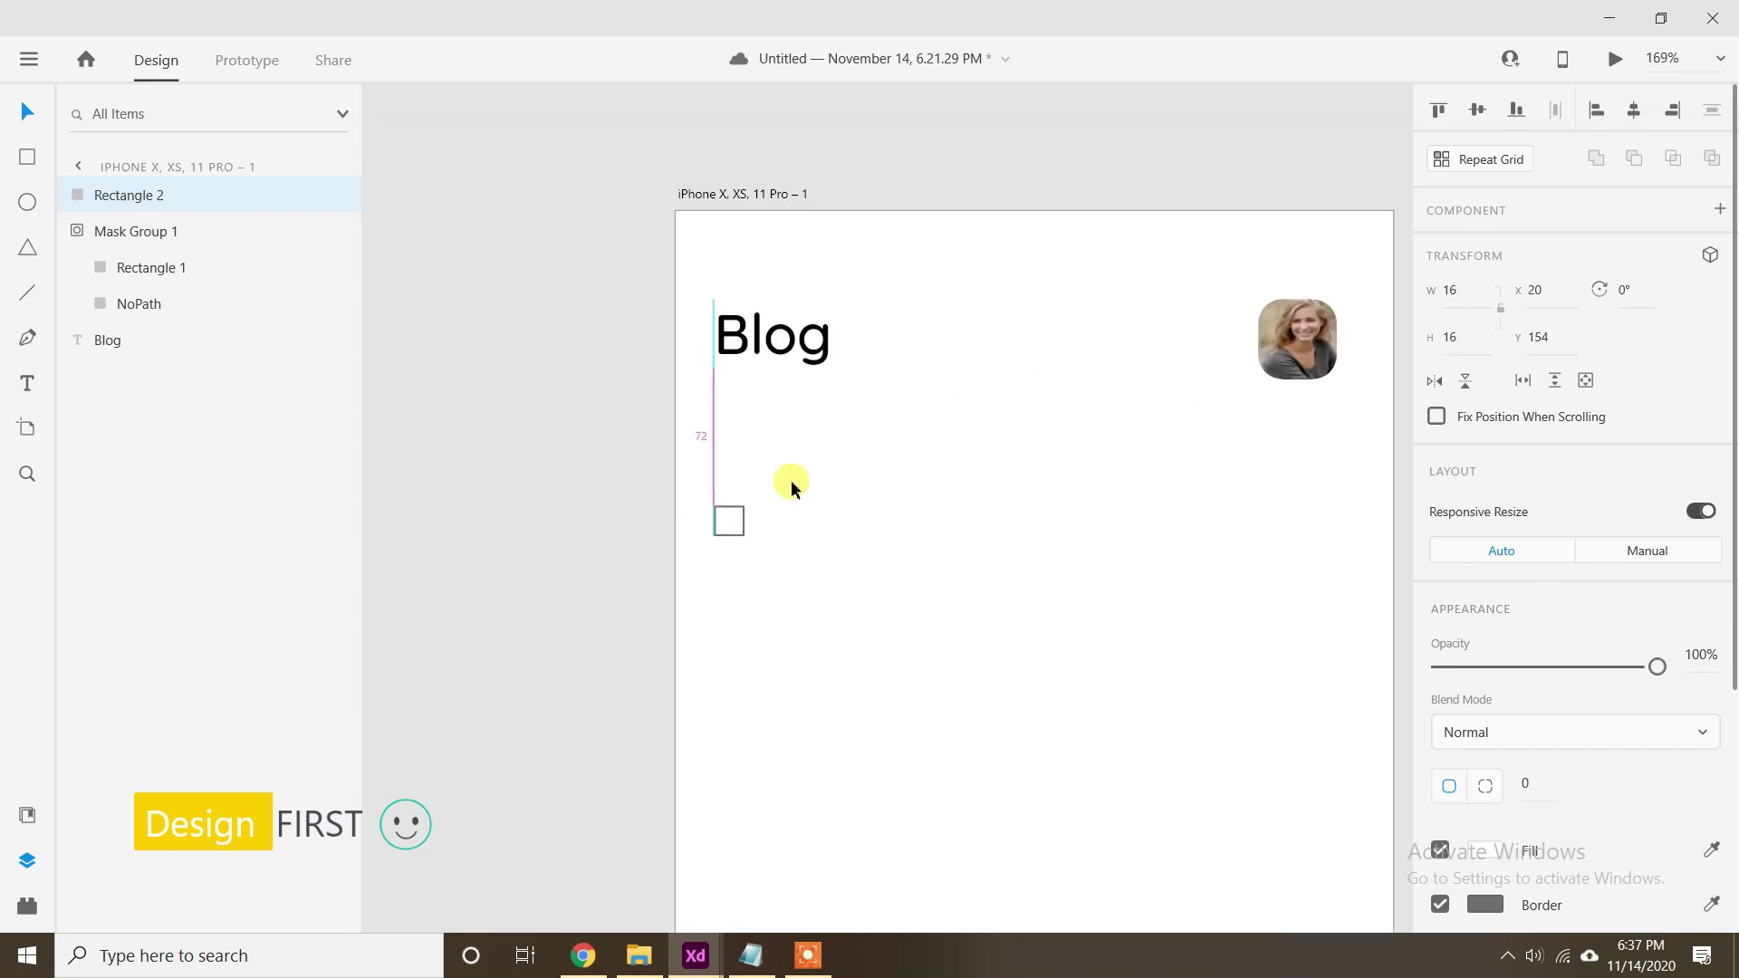
pyautogui.press('Down')
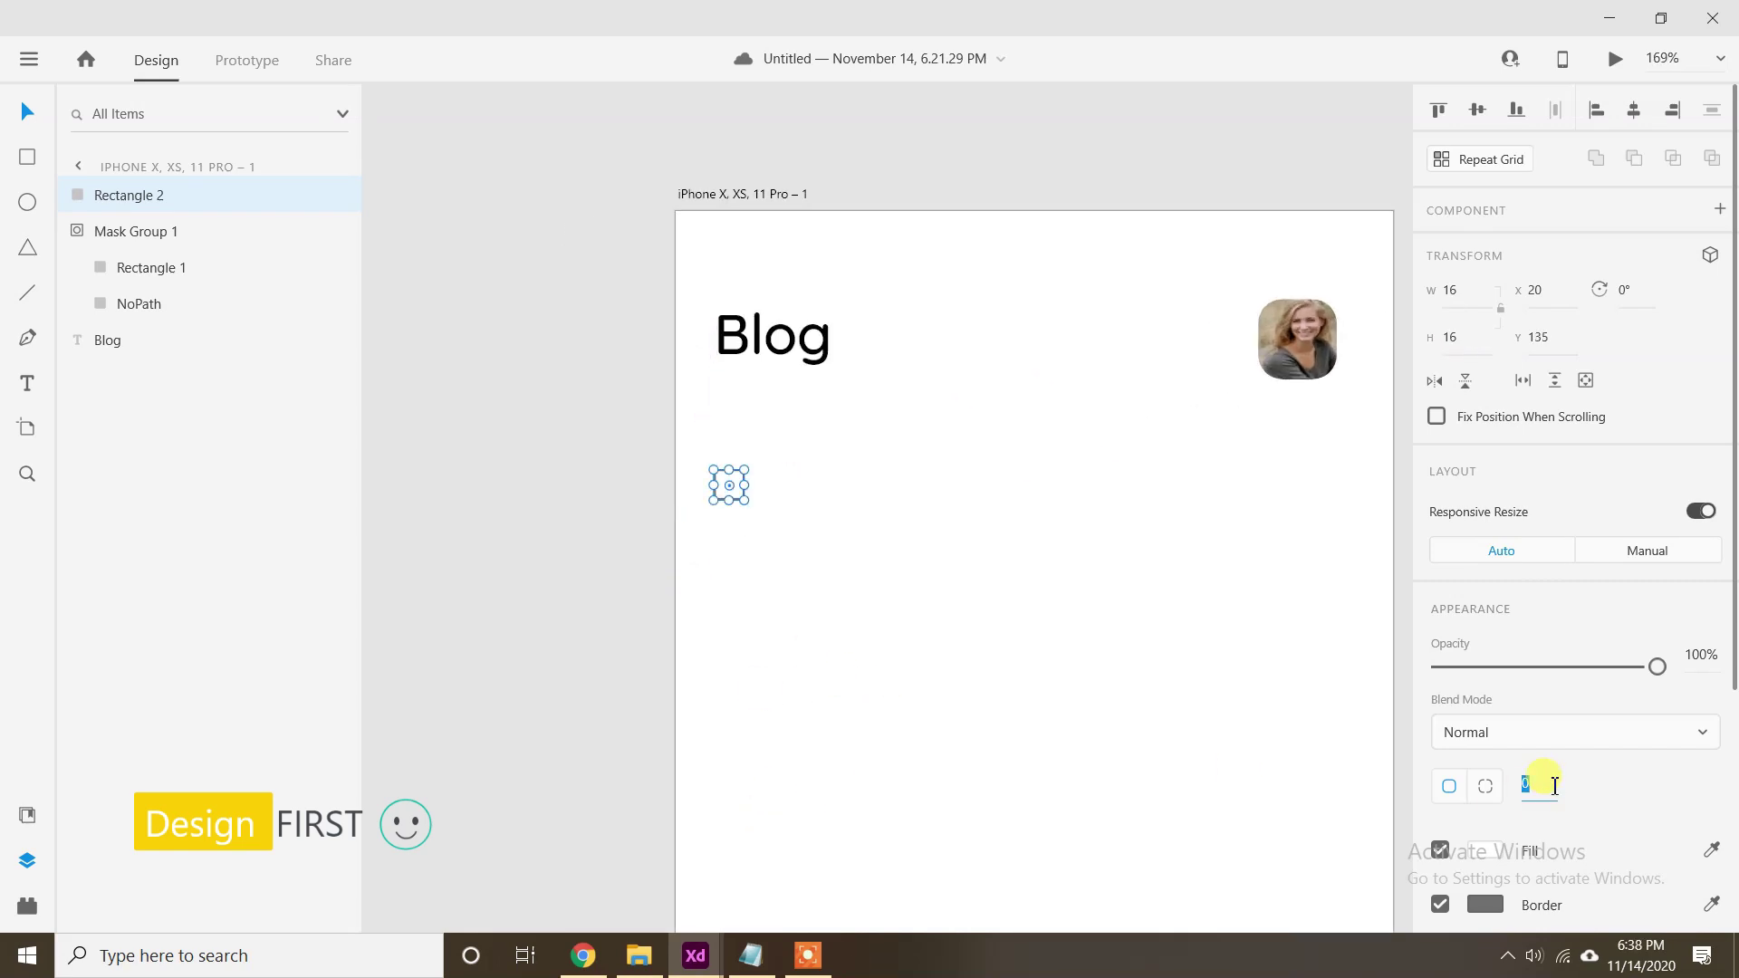
# Set the small square's corner radius to 3.
pyautogui.scroll(-3, 1595, 883)
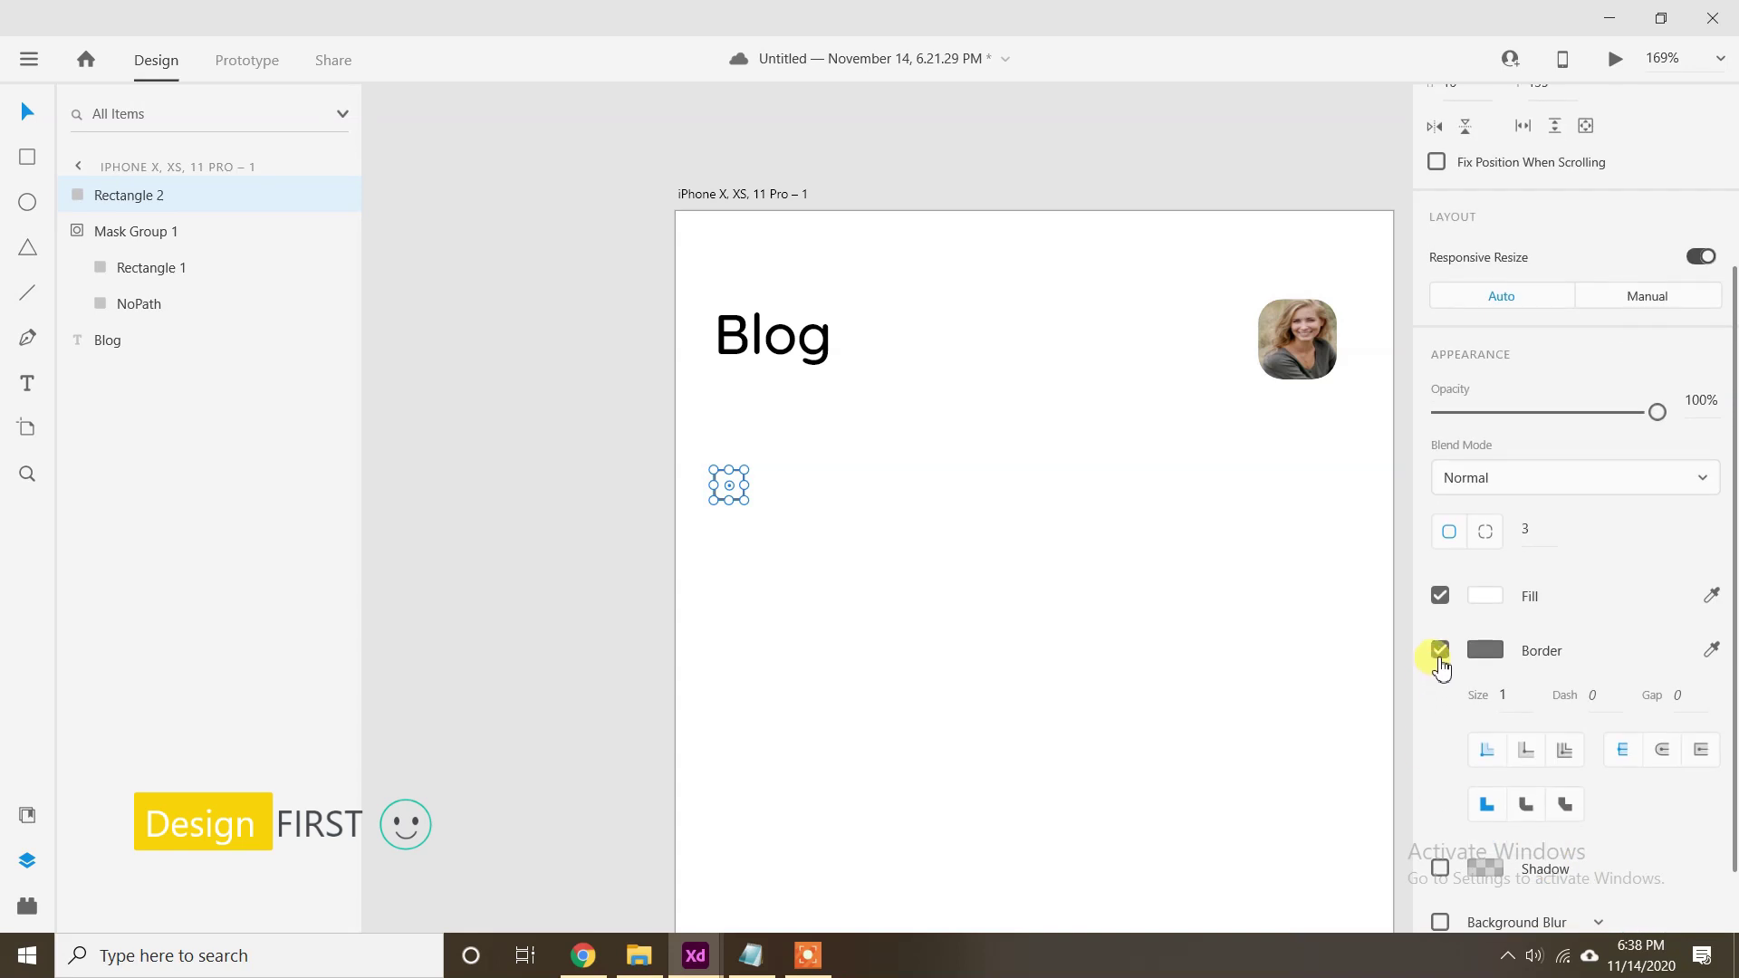
pyautogui.click(751, 953)
pyautogui.click(722, 555)
pyautogui.scroll(3, 734, 597)
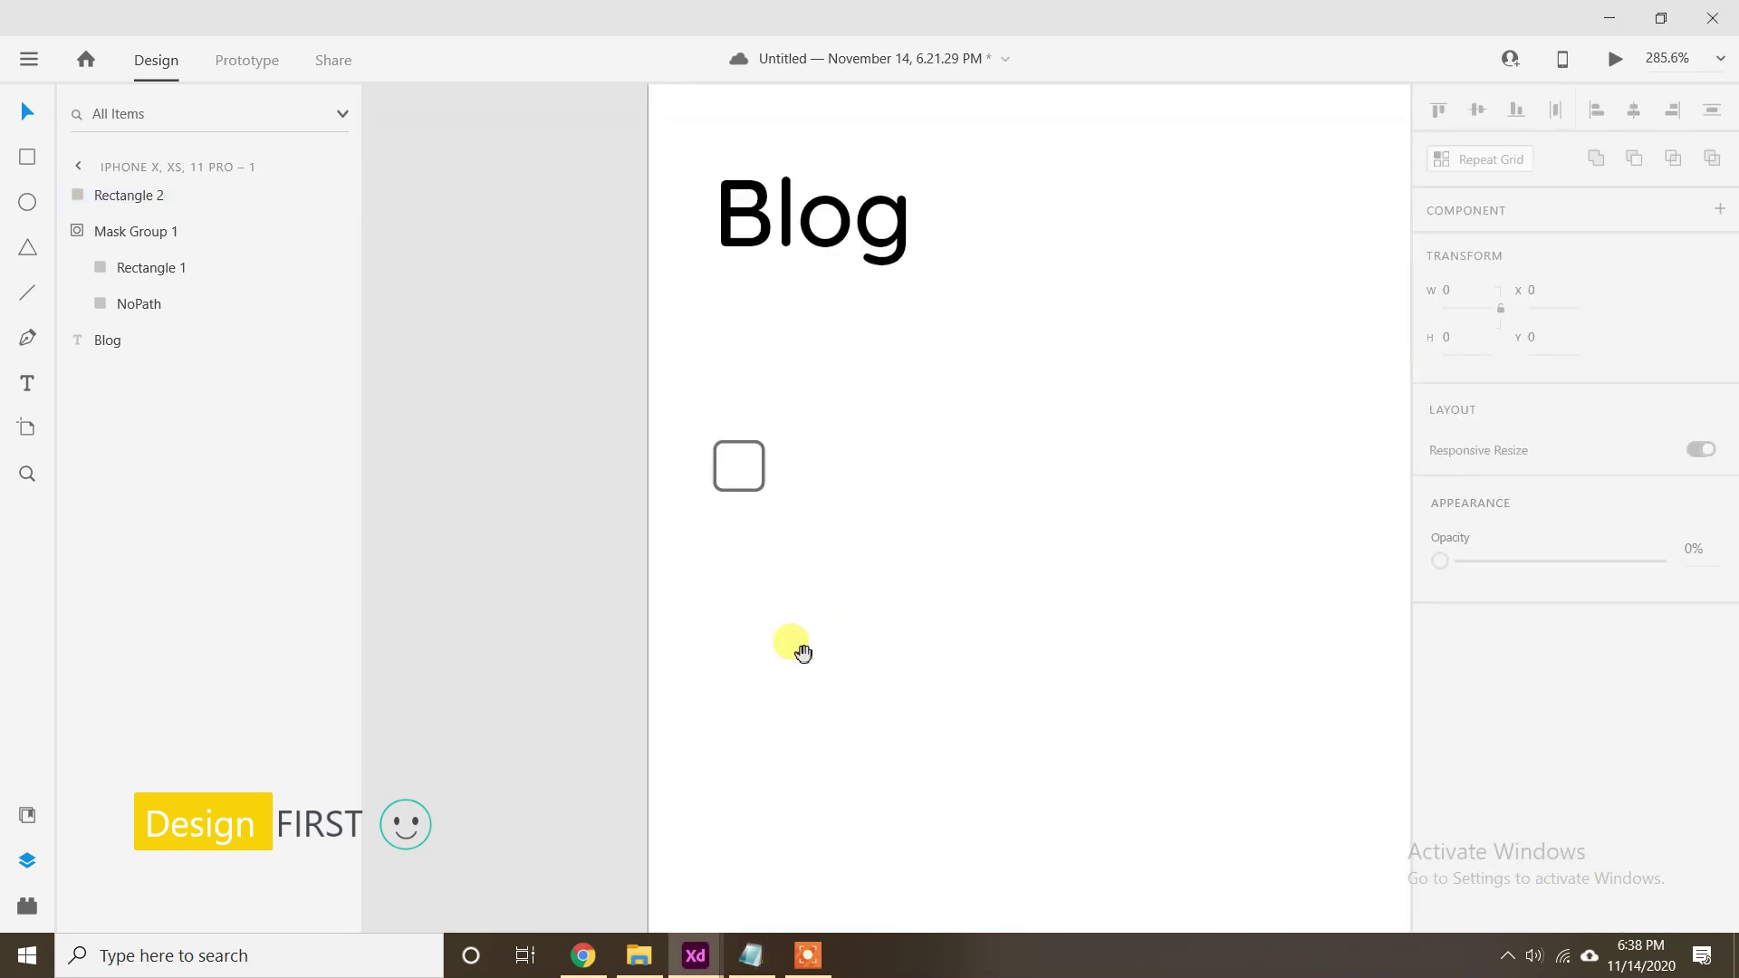
# Import the Account.svg icon from the Asset For Blog folder onto the small rounded square.
pyautogui.click(627, 957)
pyautogui.moveTo(1433, 740); pyautogui.dragTo(864, 419)
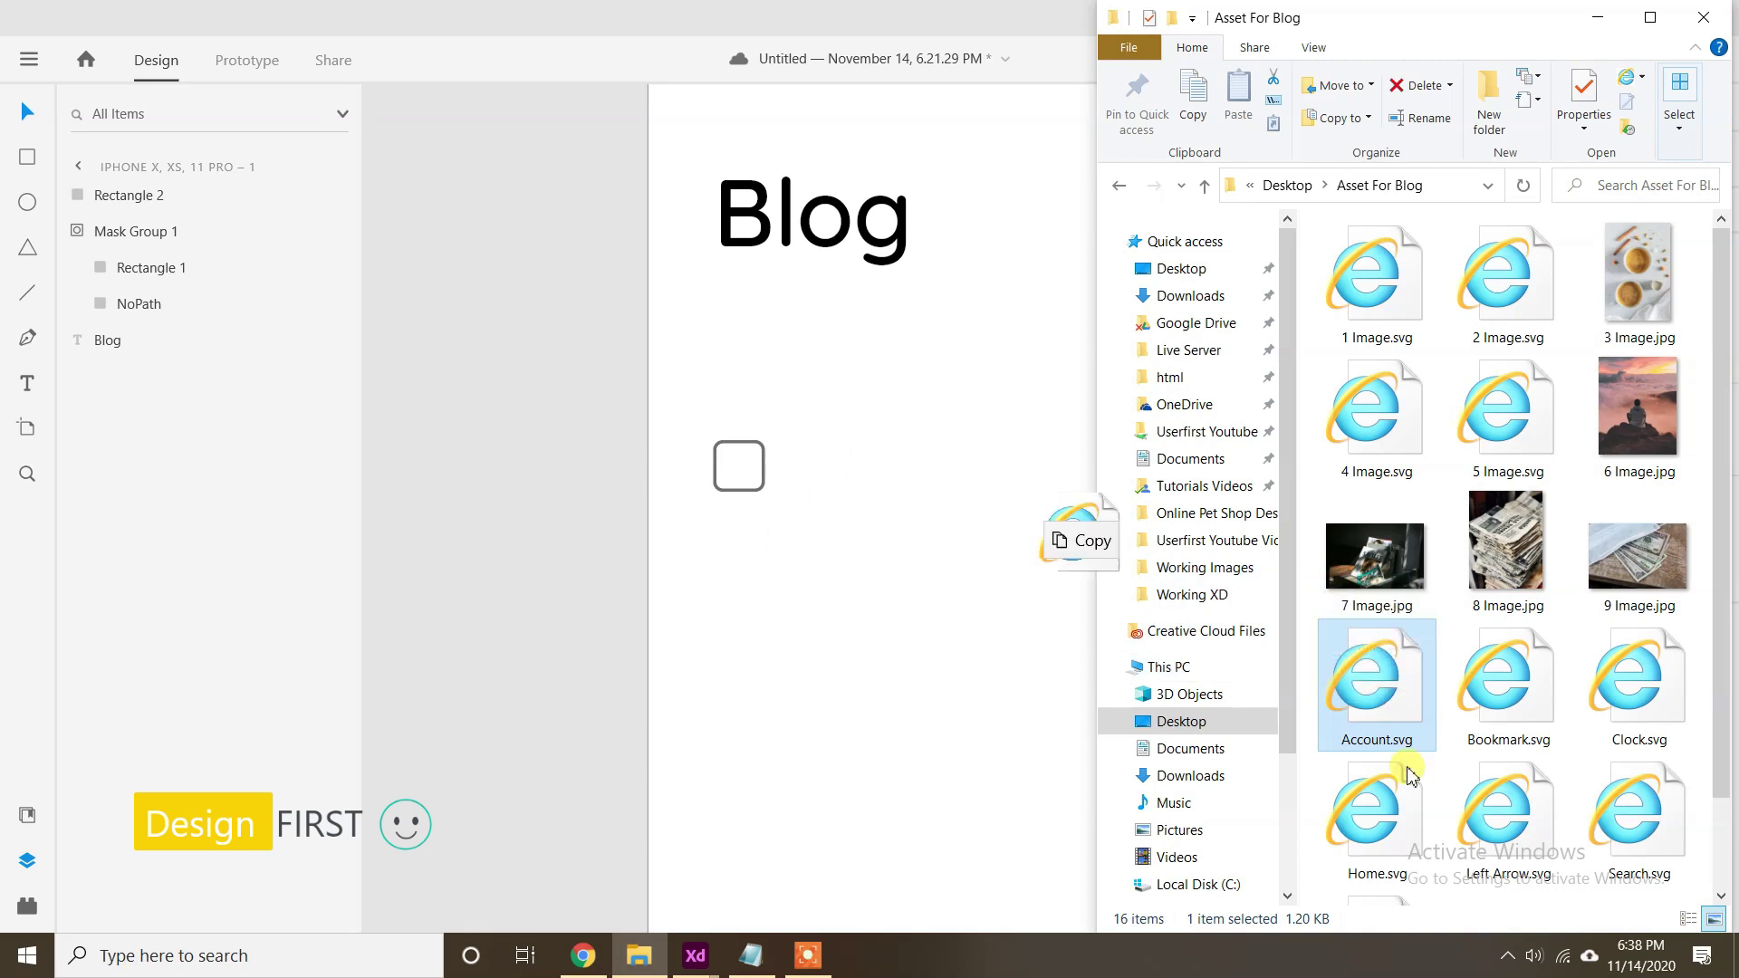
pyautogui.scroll(-1, 1414, 737)
pyautogui.moveTo(1372, 838); pyautogui.dragTo(703, 474)
pyautogui.scroll(3, 889, 435)
pyautogui.scroll(4, 776, 454)
# Sample the user icon's purple for the small square's border and turn the border off.
pyautogui.click(810, 458)
pyautogui.scroll(-5, 1645, 718)
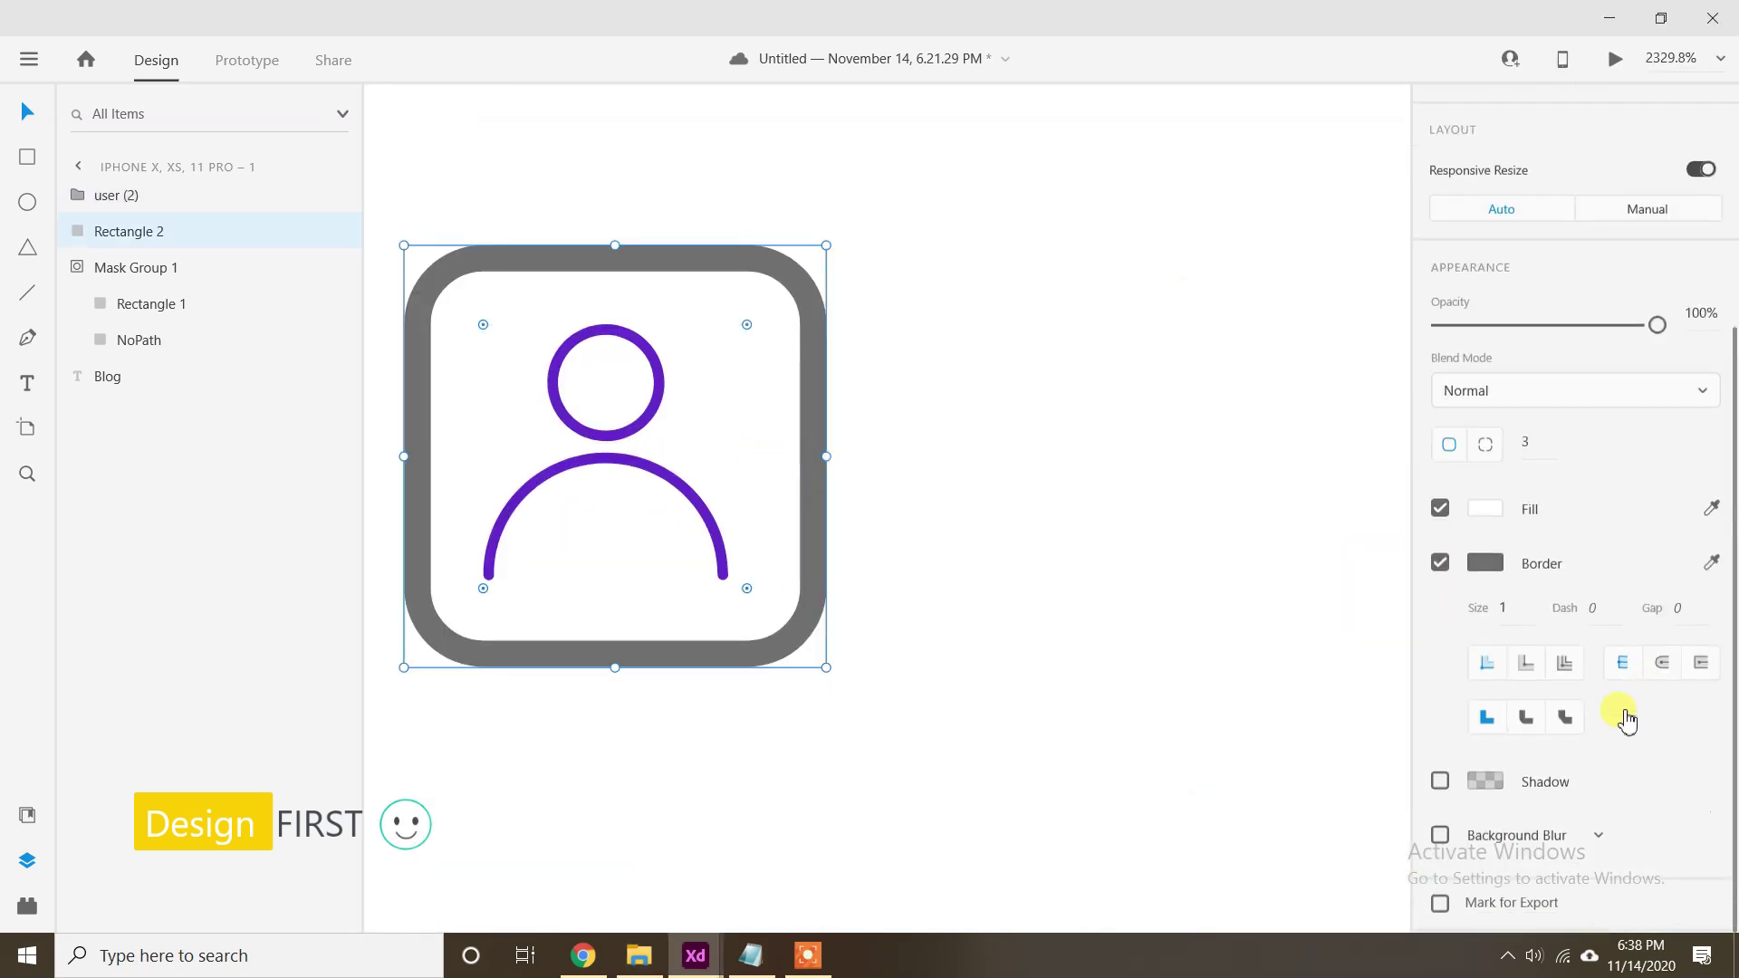
pyautogui.click(1710, 562)
pyautogui.click(623, 458)
pyautogui.scroll(-8, 887, 511)
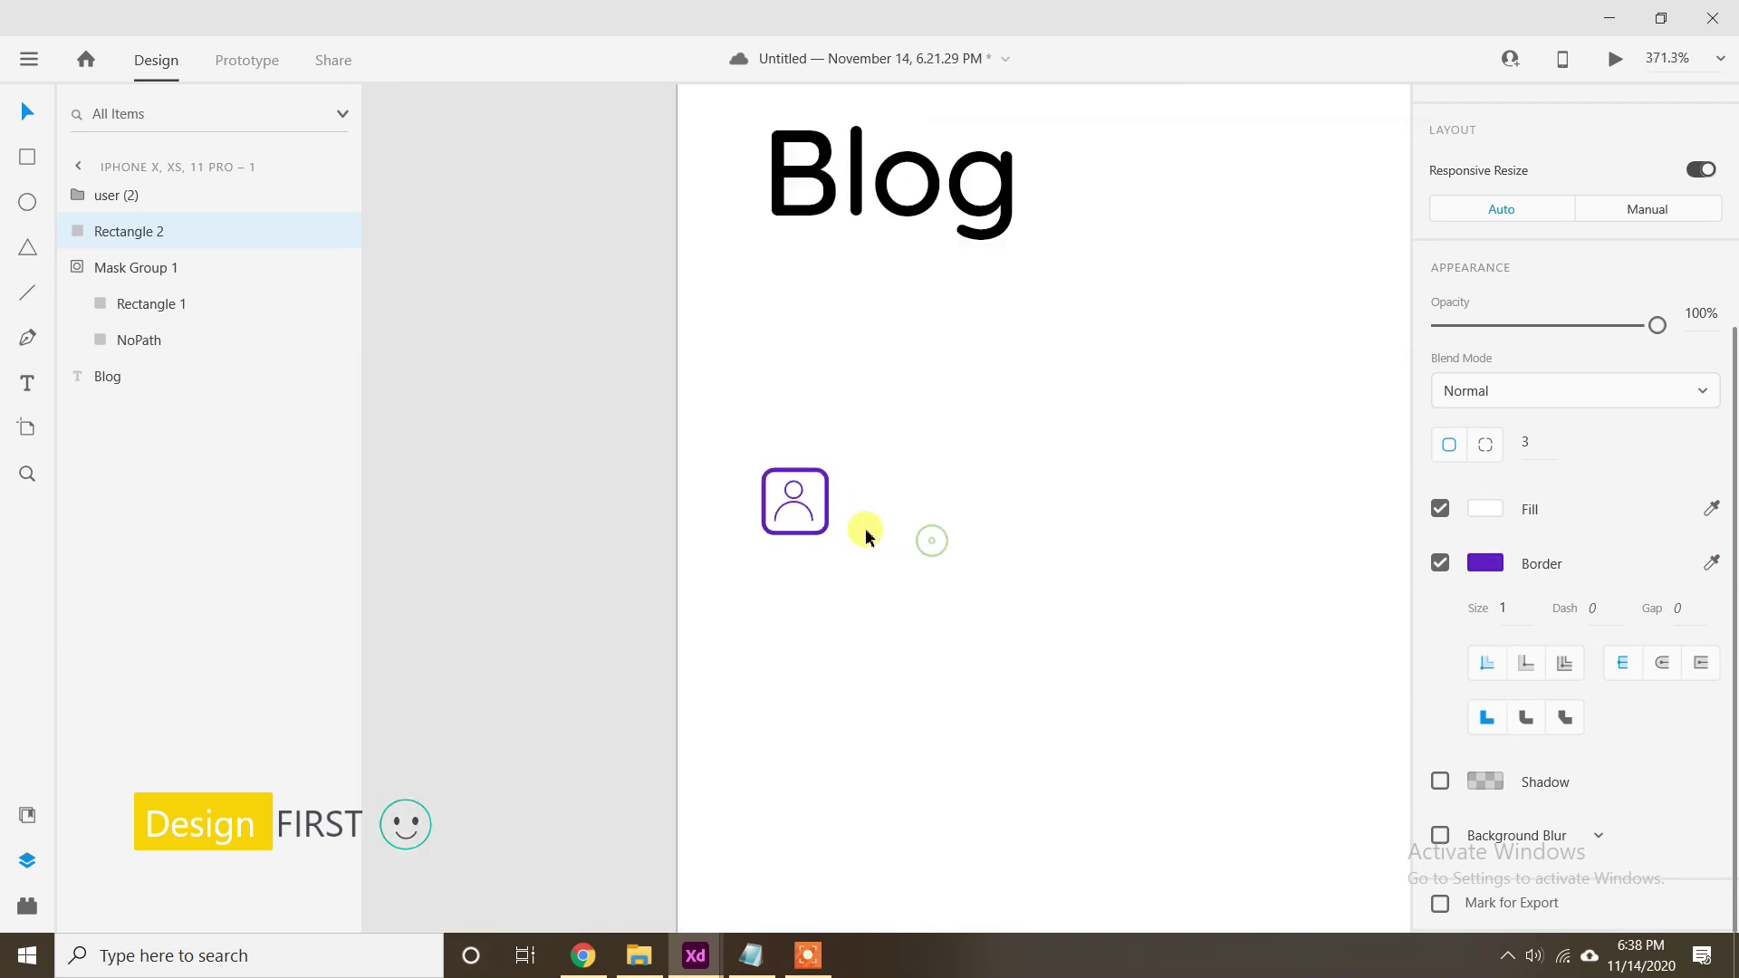
pyautogui.click(1440, 562)
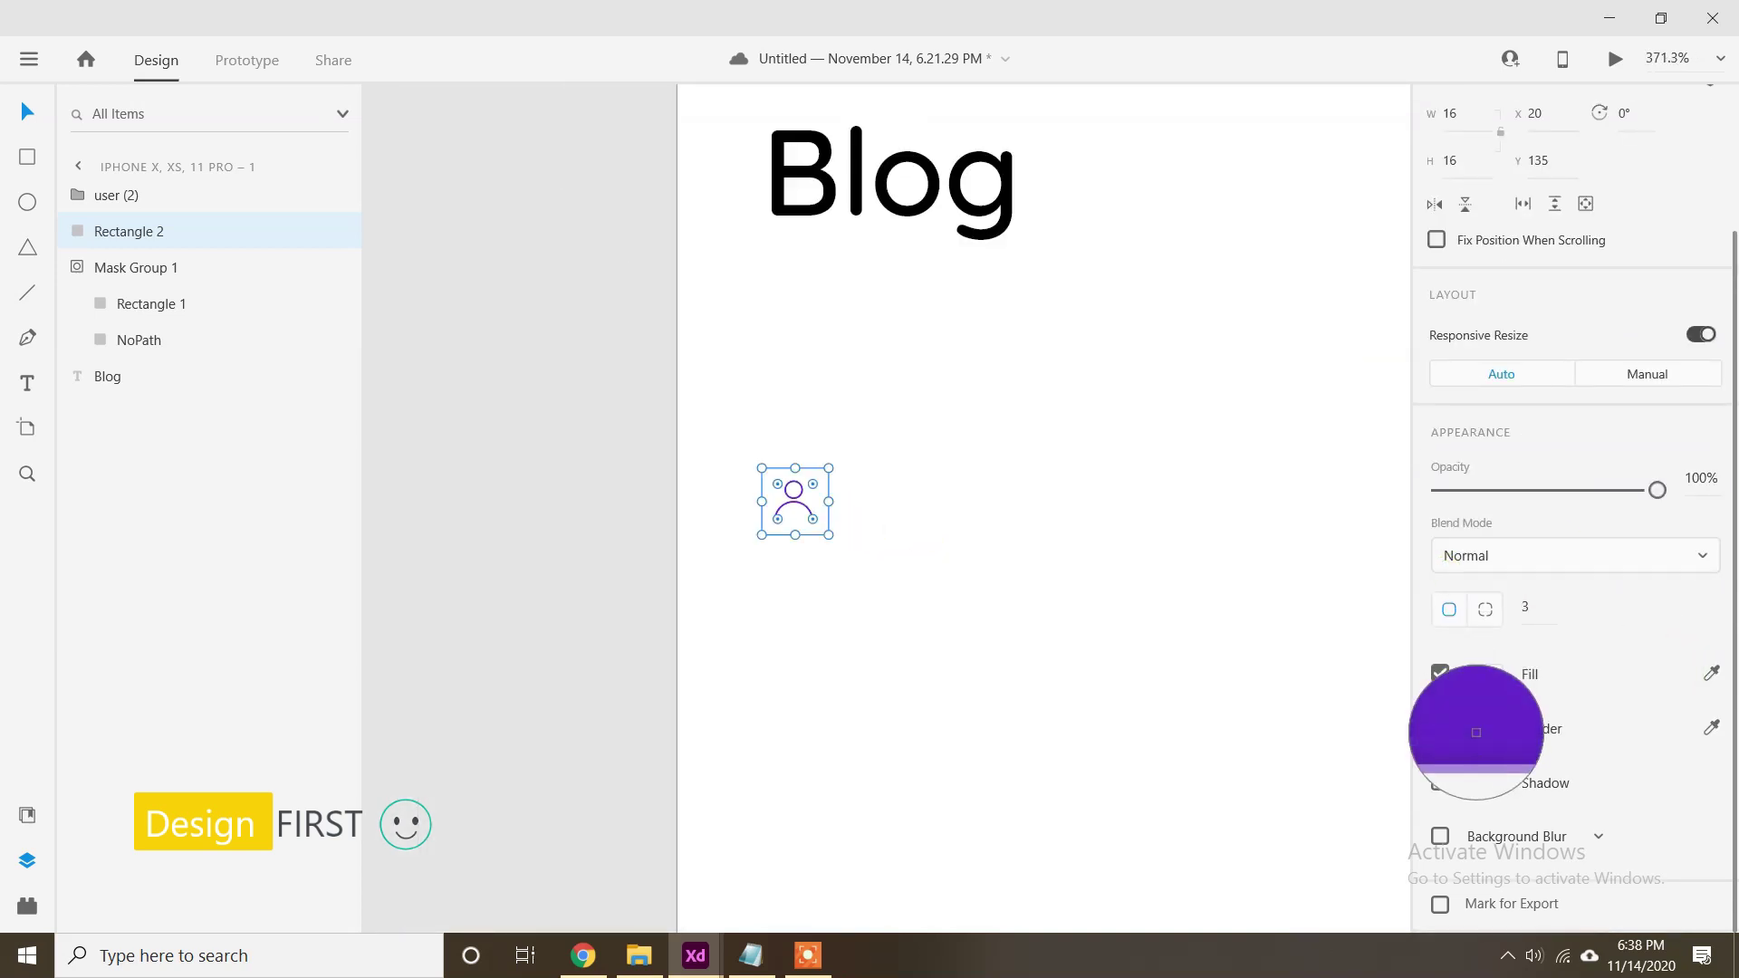
# Fill the small square with the same purple as its border colour and set its opacity to 62%.
pyautogui.click(1476, 732)
pyautogui.click(1707, 481)
pyautogui.write('62')
pyautogui.press('Return')
pyautogui.moveTo(1139, 514); pyautogui.dragTo(1120, 509)
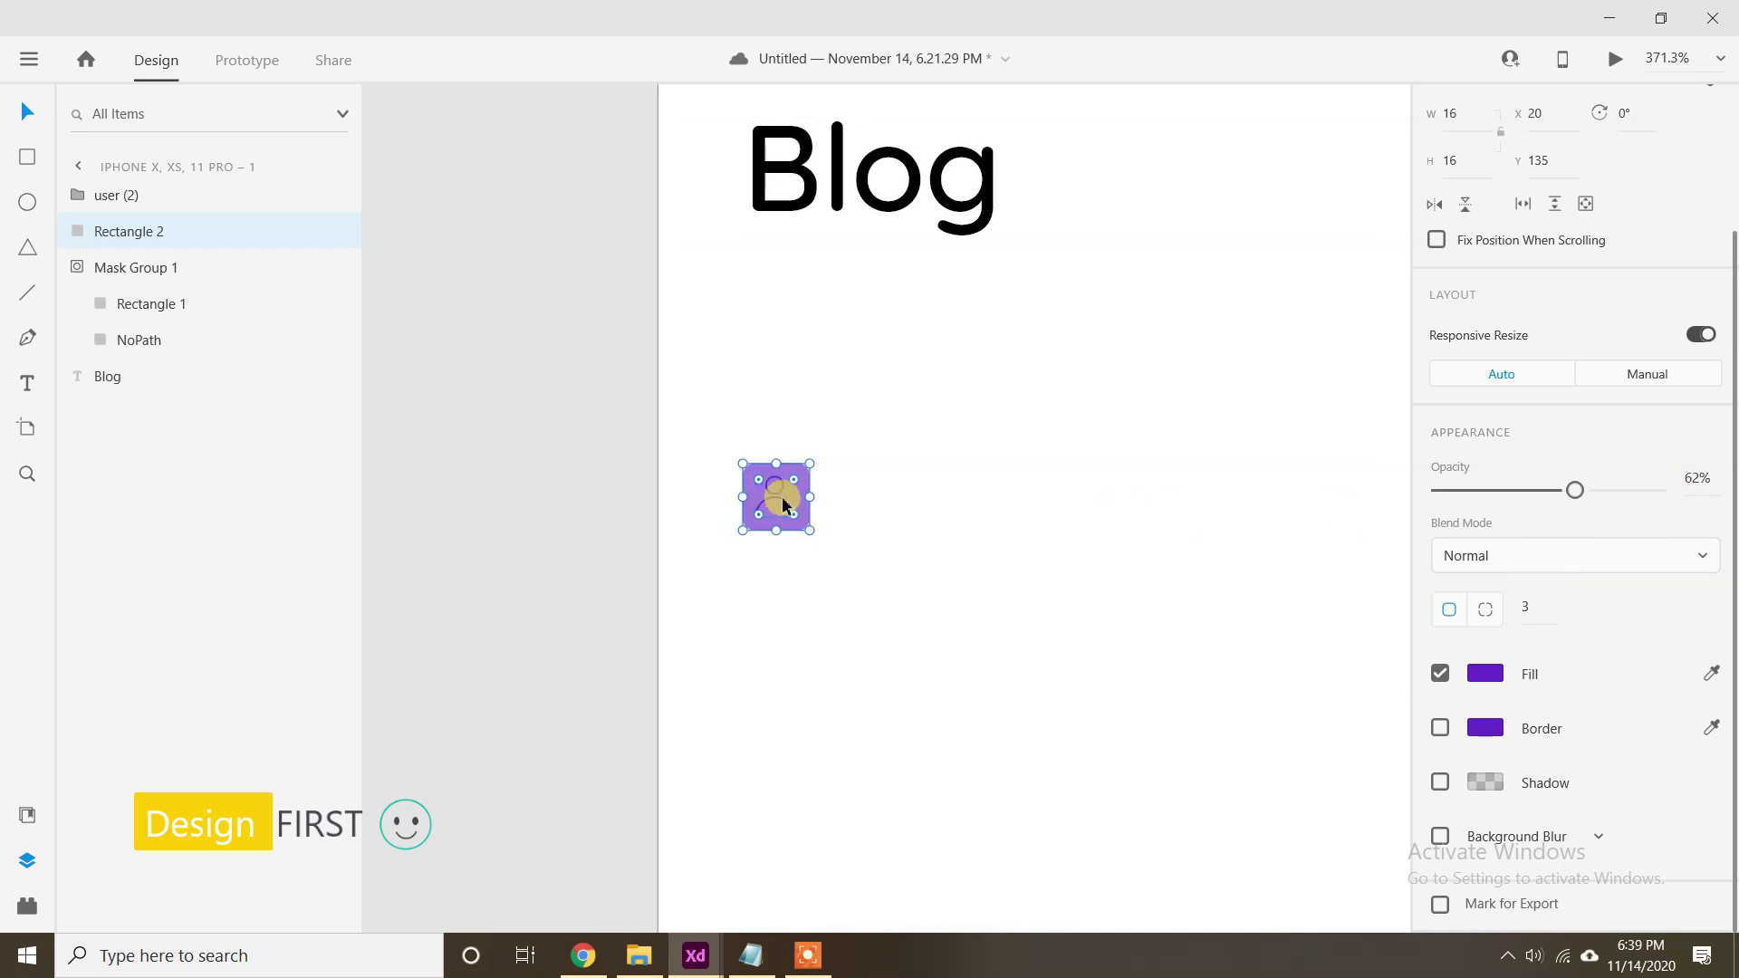
pyautogui.keyDown('shift'); pyautogui.click(786, 508); pyautogui.keyUp('shift')
pyautogui.click(1210, 388)
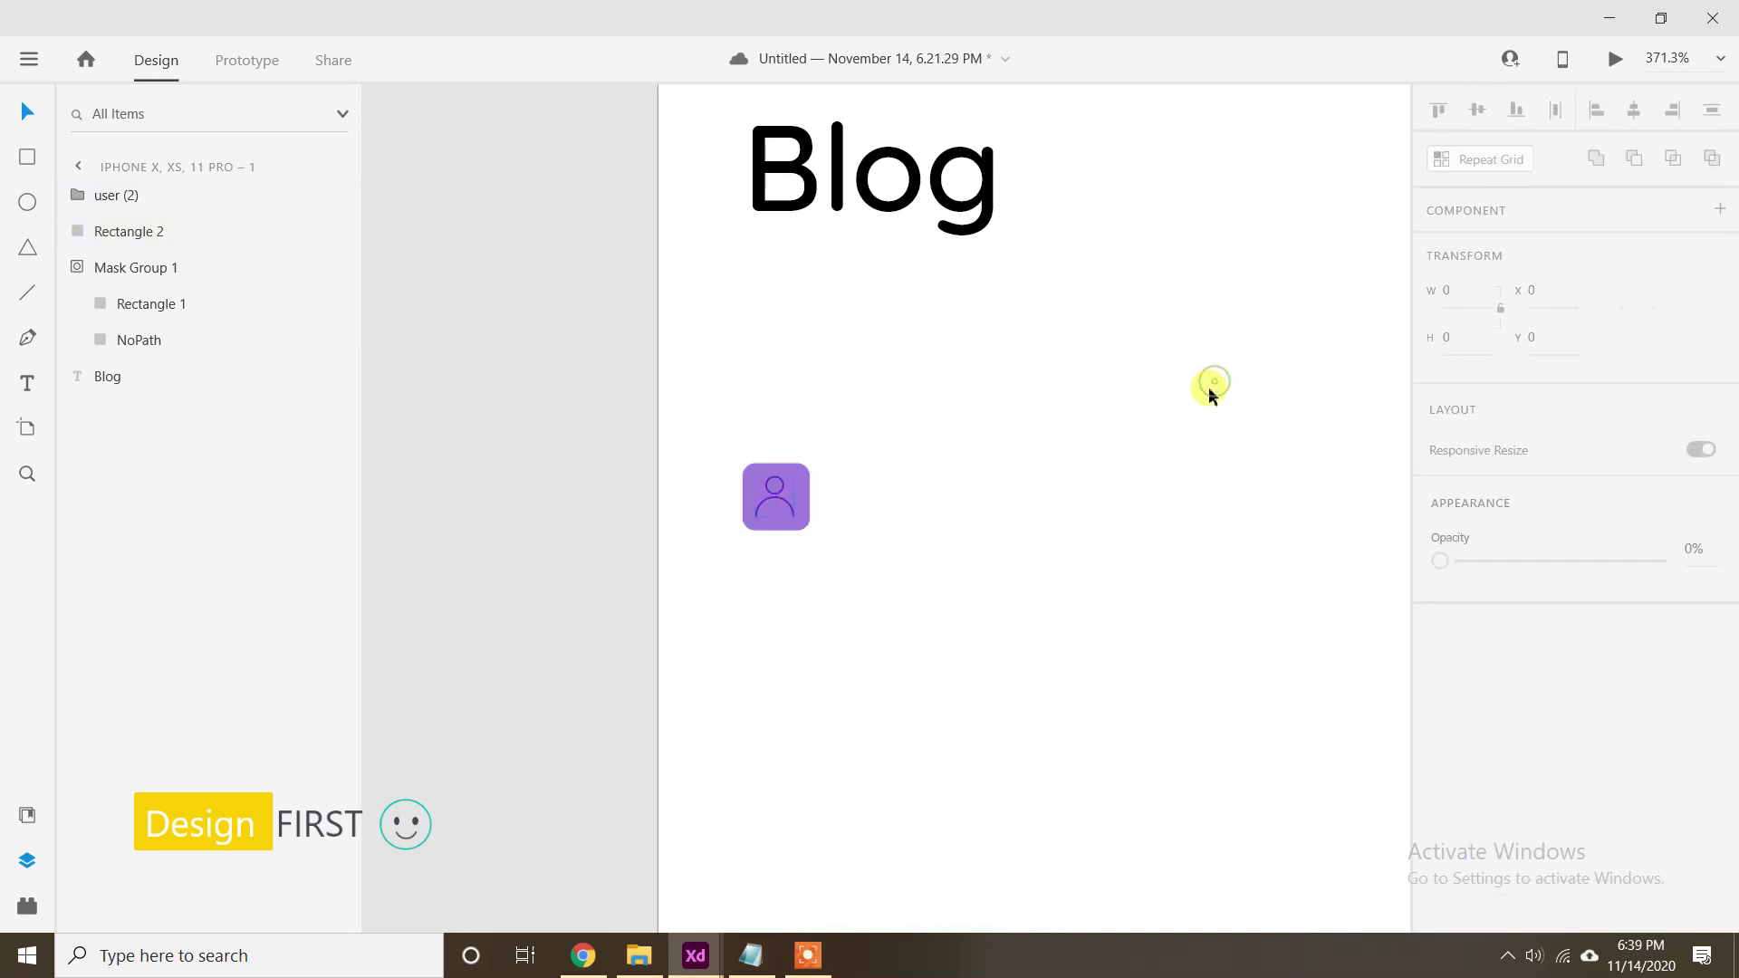
# Fill the small square with #DCC5FF from the Notepad colour list and restore its opacity to 100%.
pyautogui.click(751, 955)
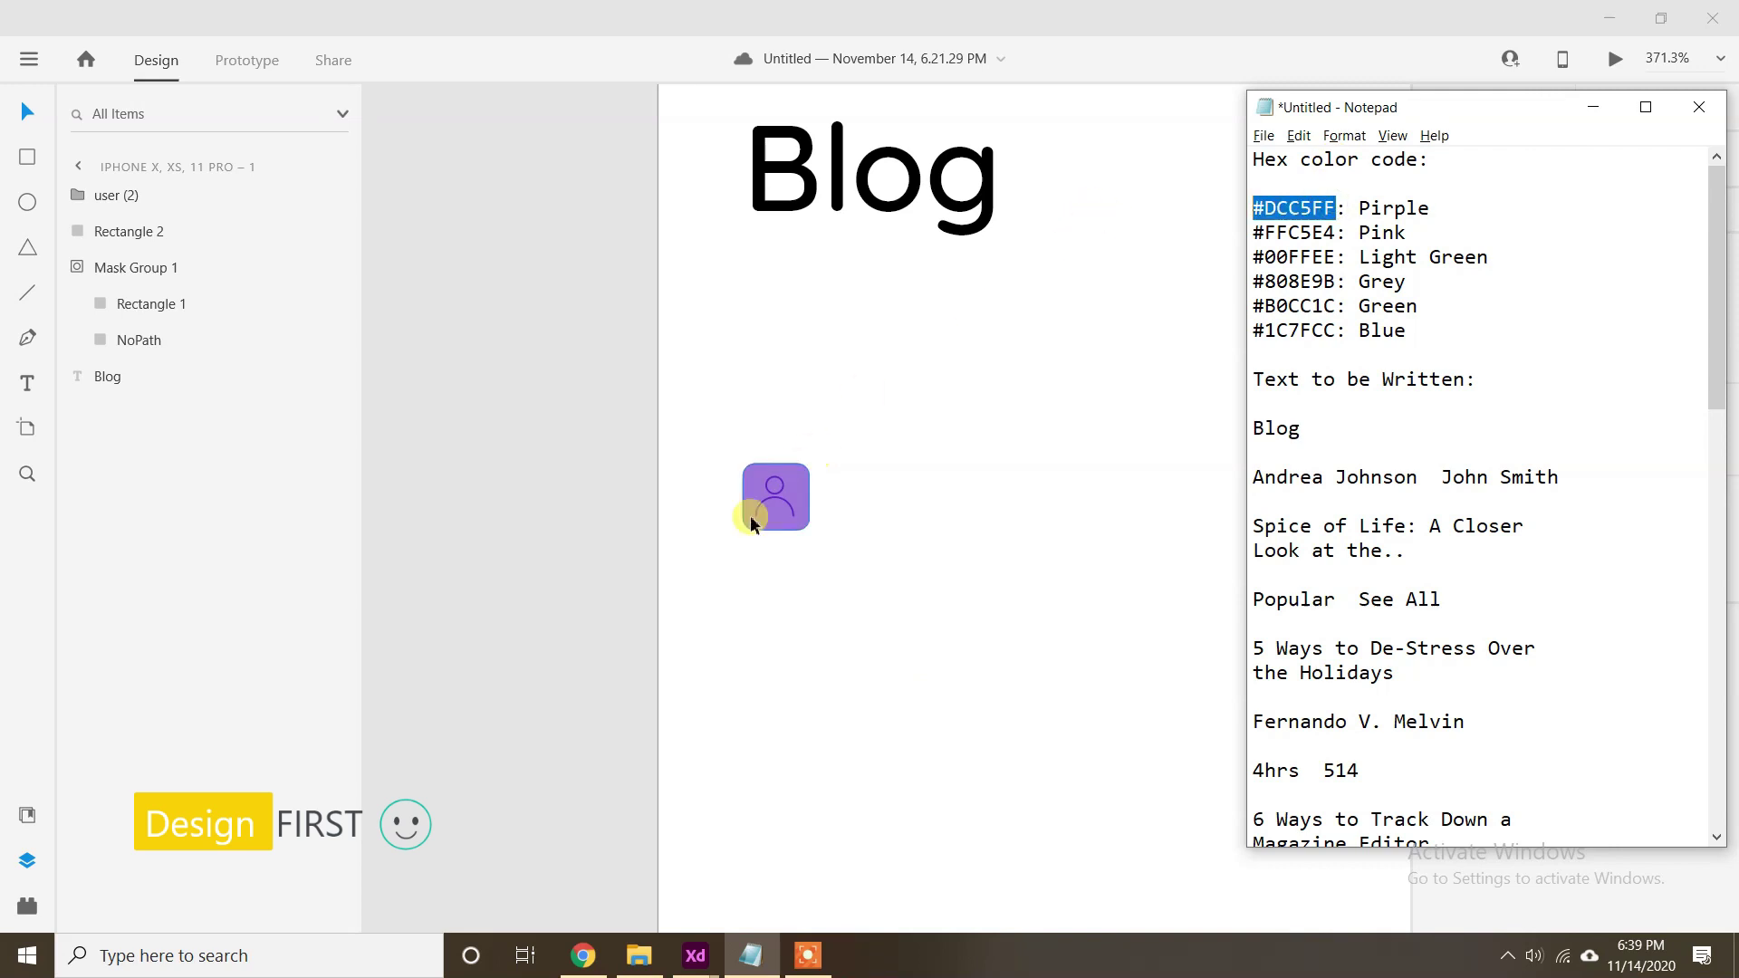
pyautogui.click(750, 518)
pyautogui.click(1485, 680)
pyautogui.write('#DCC5FF')
pyautogui.moveTo(1577, 498); pyautogui.dragTo(1725, 516)
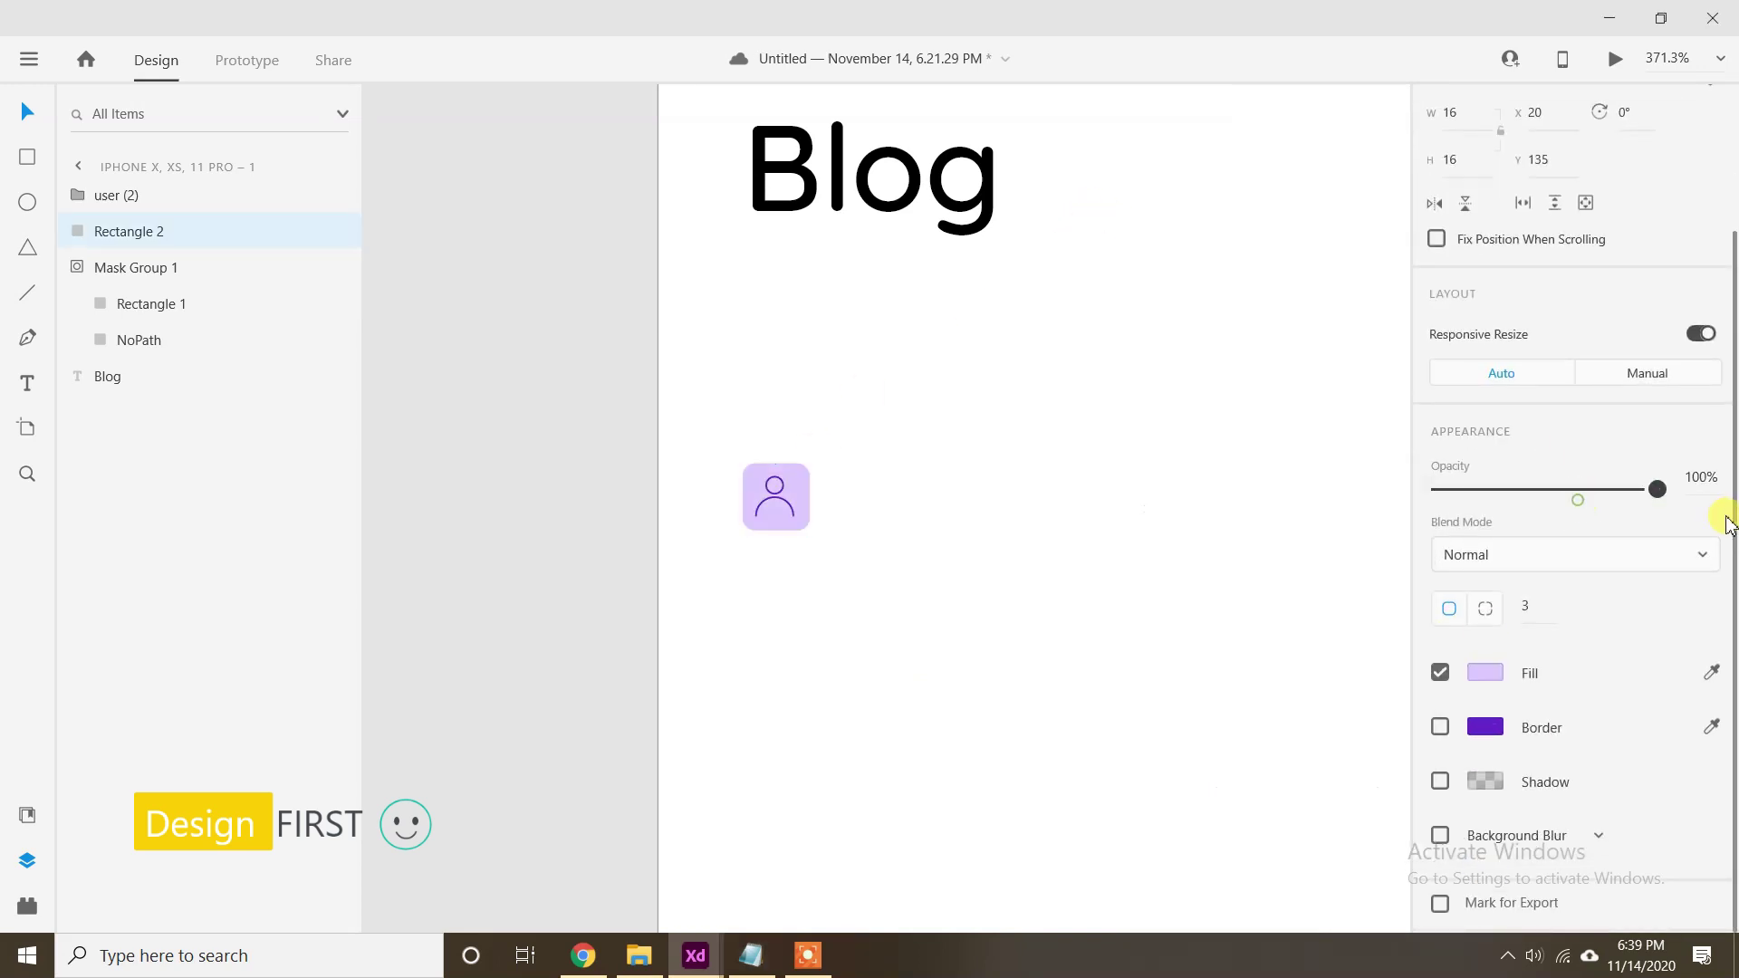
pyautogui.scroll(-2, 942, 566)
pyautogui.click(969, 573)
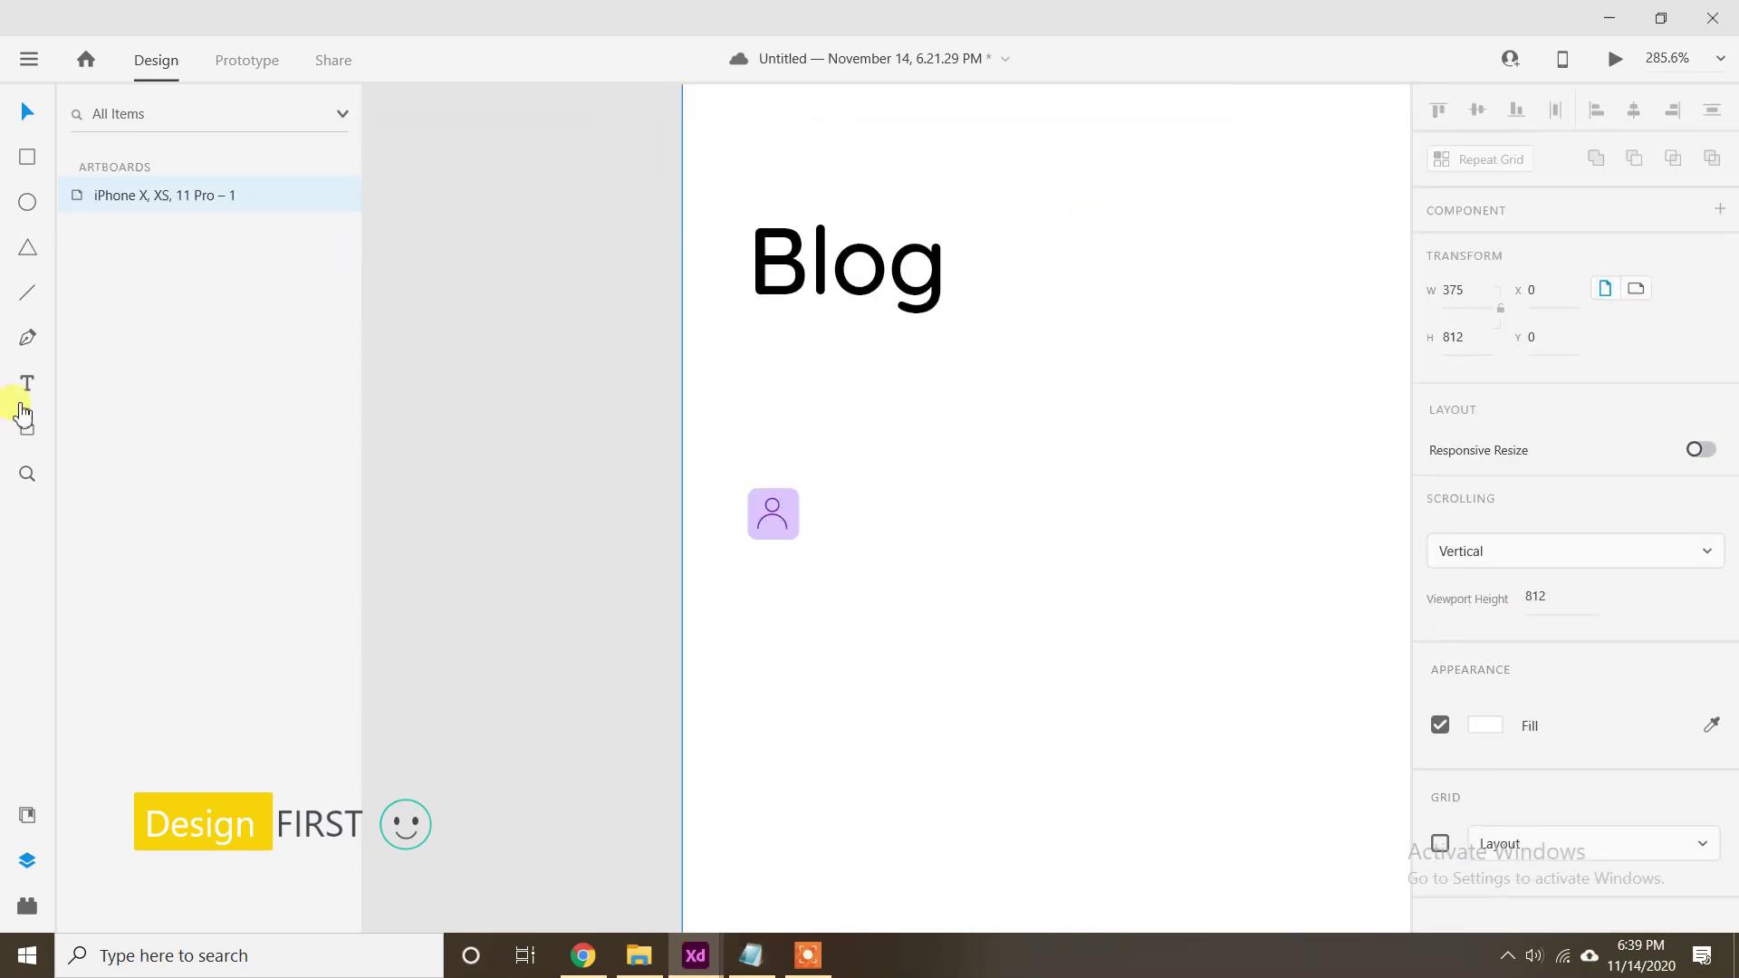
# Add a text layer beside the user icon containing the first author's name copied from Notepad.
pyautogui.click(818, 526)
pyautogui.click(751, 955)
pyautogui.moveTo(1417, 487); pyautogui.dragTo(1231, 482)
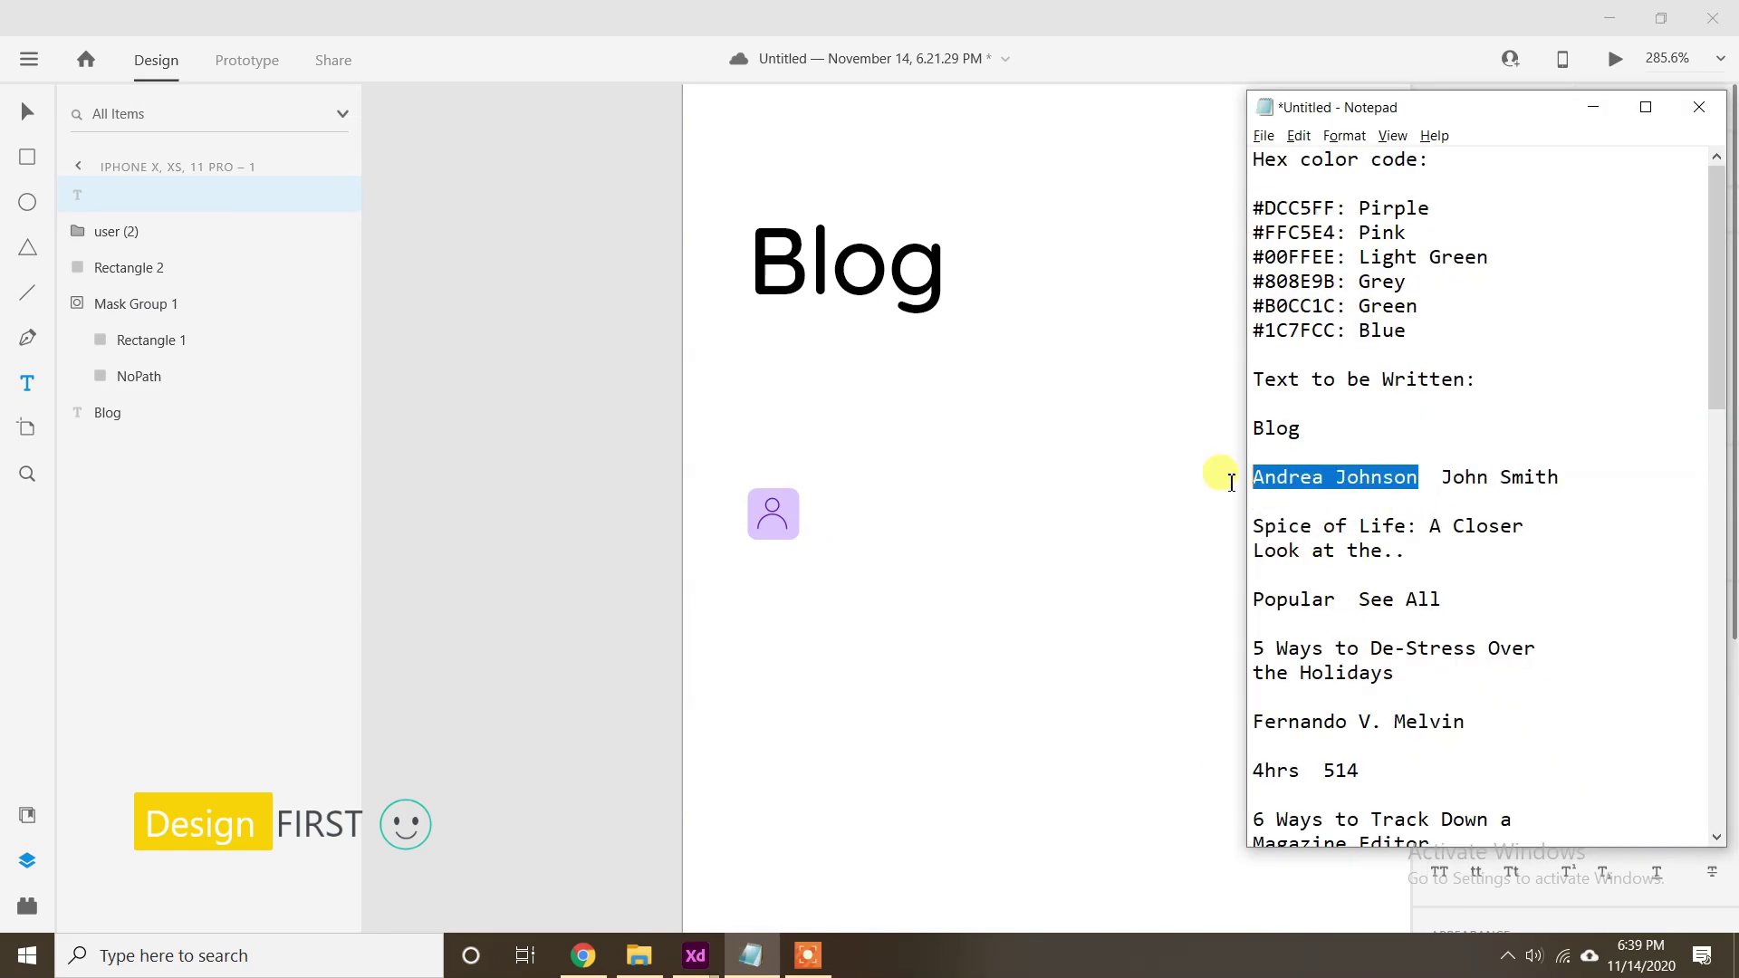
pyautogui.hotkey('ctrl', 'c')
pyautogui.click(1593, 107)
pyautogui.hotkey('ctrl', 'v')
pyautogui.click(27, 112)
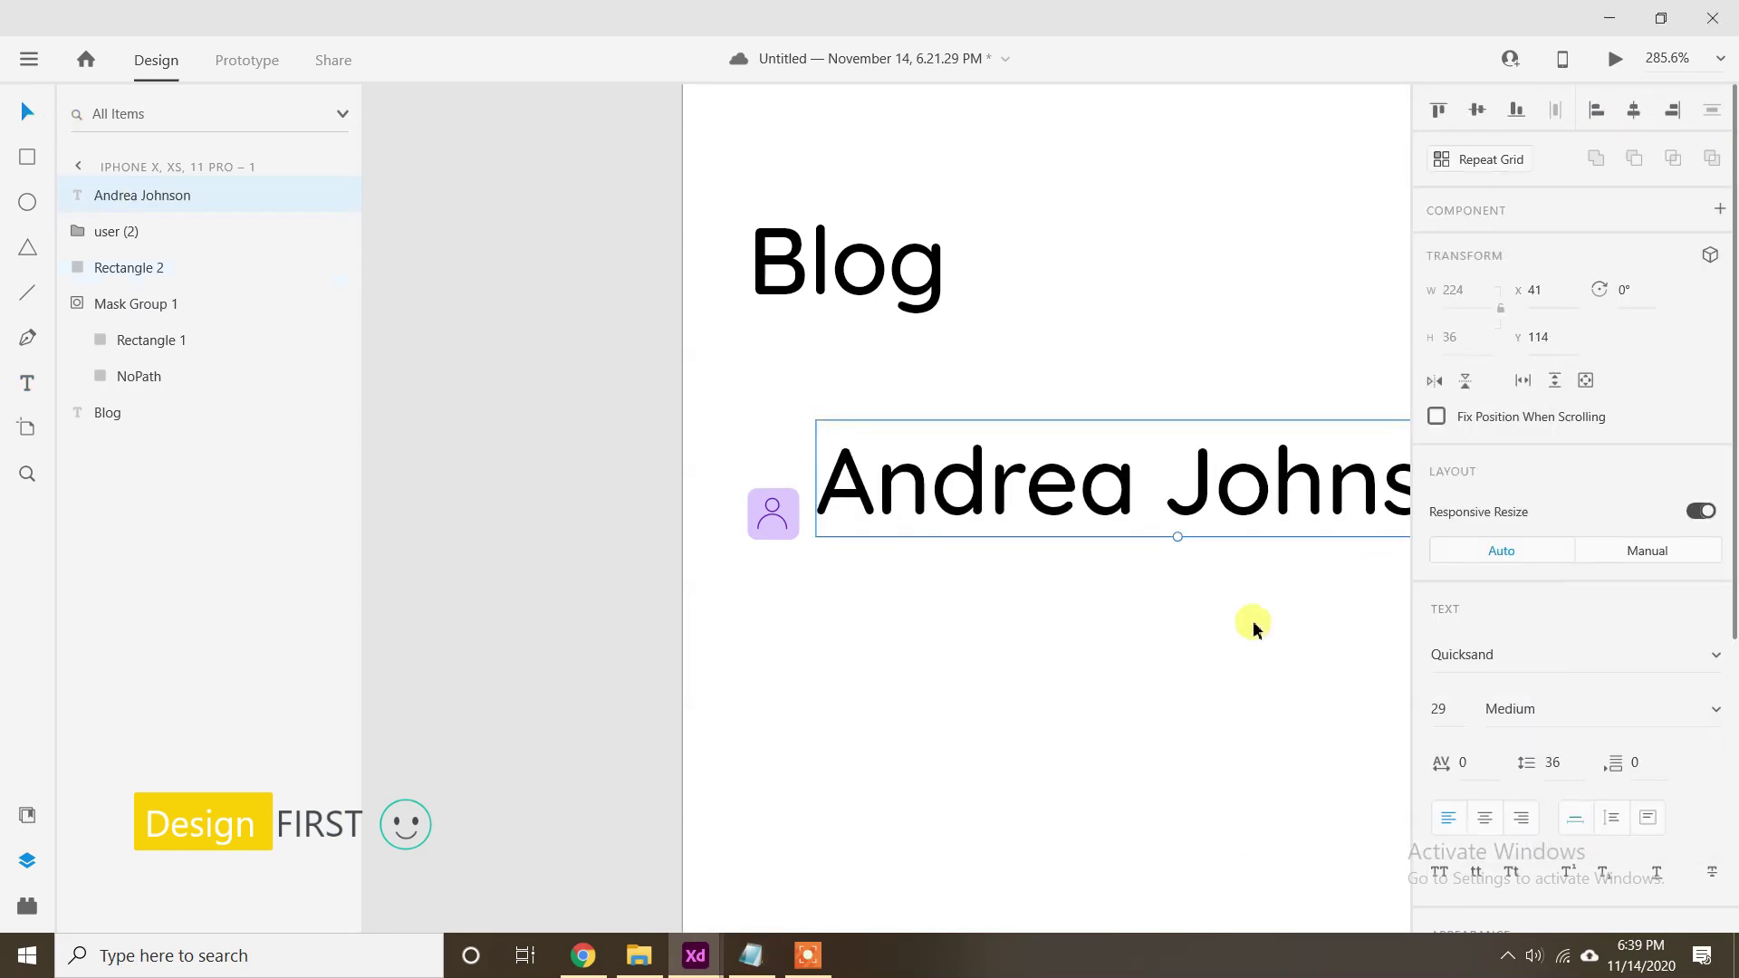
# Set the author name's font size to 13 and align it with the icon at X 41, Y 135.
pyautogui.press('Return')
pyautogui.press('Down')
pyautogui.press('Down')
pyautogui.press('Down')
pyautogui.press('Down')
pyautogui.press('Left')
pyautogui.press('Down')
pyautogui.press('Right')
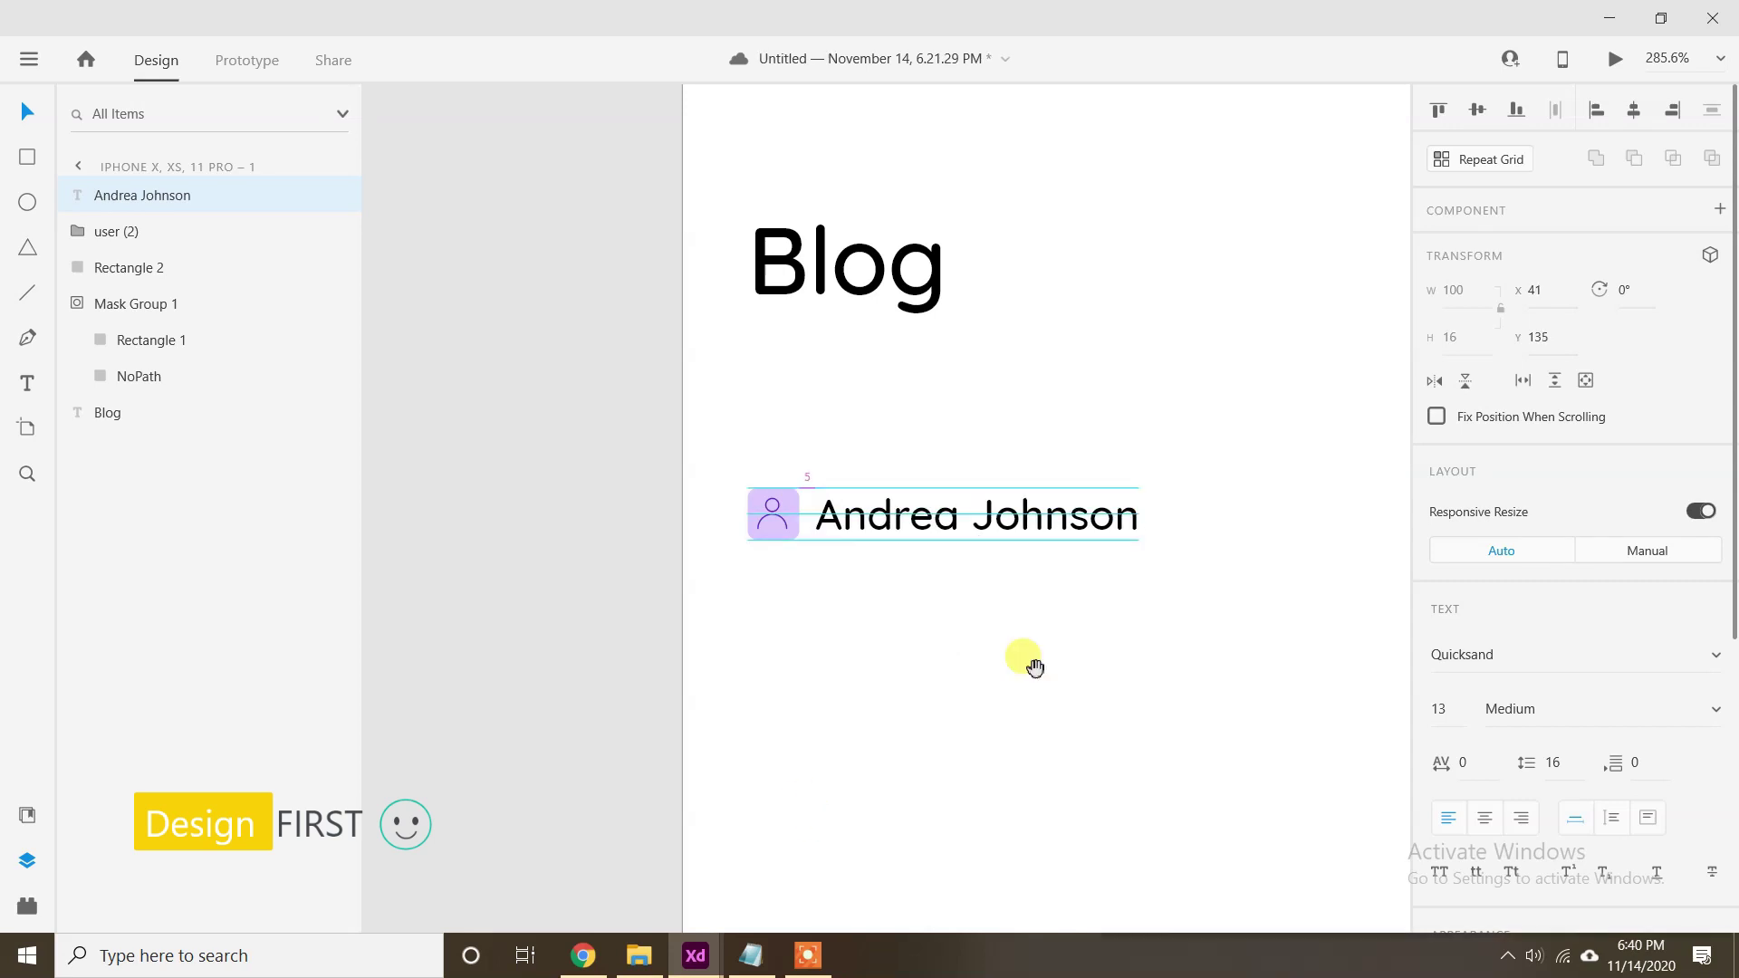
# Turn the author name, icon and square into a repeat grid extended horizontally to produce a second entry.
pyautogui.scroll(-3, 896, 574)
pyautogui.scroll(1, 935, 523)
pyautogui.moveTo(923, 512); pyautogui.dragTo(1017, 502)
pyautogui.keyDown('shift'); pyautogui.click(593, 549); pyautogui.keyUp('shift')
pyautogui.keyDown('shift'); pyautogui.click(588, 546); pyautogui.keyUp('shift')
pyautogui.click(1480, 164)
pyautogui.moveTo(806, 548); pyautogui.dragTo(1077, 549)
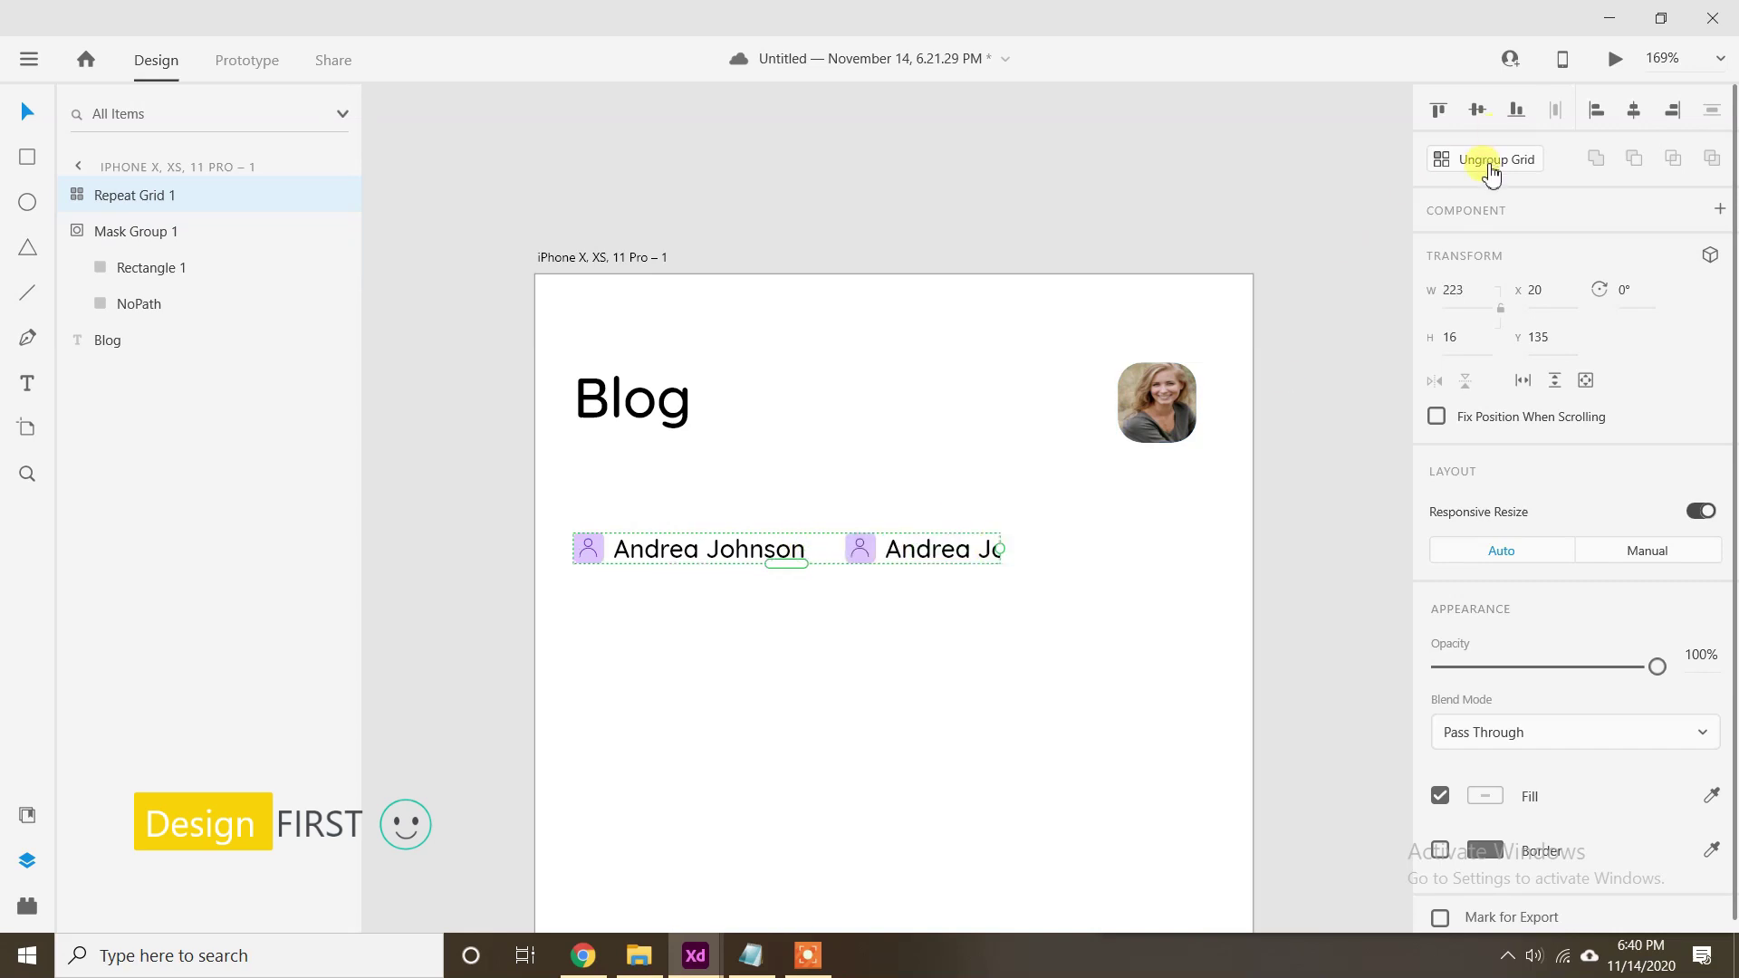
# Ungroup the repeat grid and move the second author entry across the row to X 232.
pyautogui.click(1486, 159)
pyautogui.click(952, 549)
pyautogui.hotkey('shift', 'Right')
pyautogui.hotkey('shift', 'Right')
pyautogui.hotkey('shift', 'Right')
pyautogui.hotkey('shift', 'Right')
pyautogui.hotkey('shift', 'Right')
pyautogui.hotkey('shift', 'Right')
pyautogui.hotkey('shift', 'Right')
pyautogui.hscroll(-1, 978, 554)
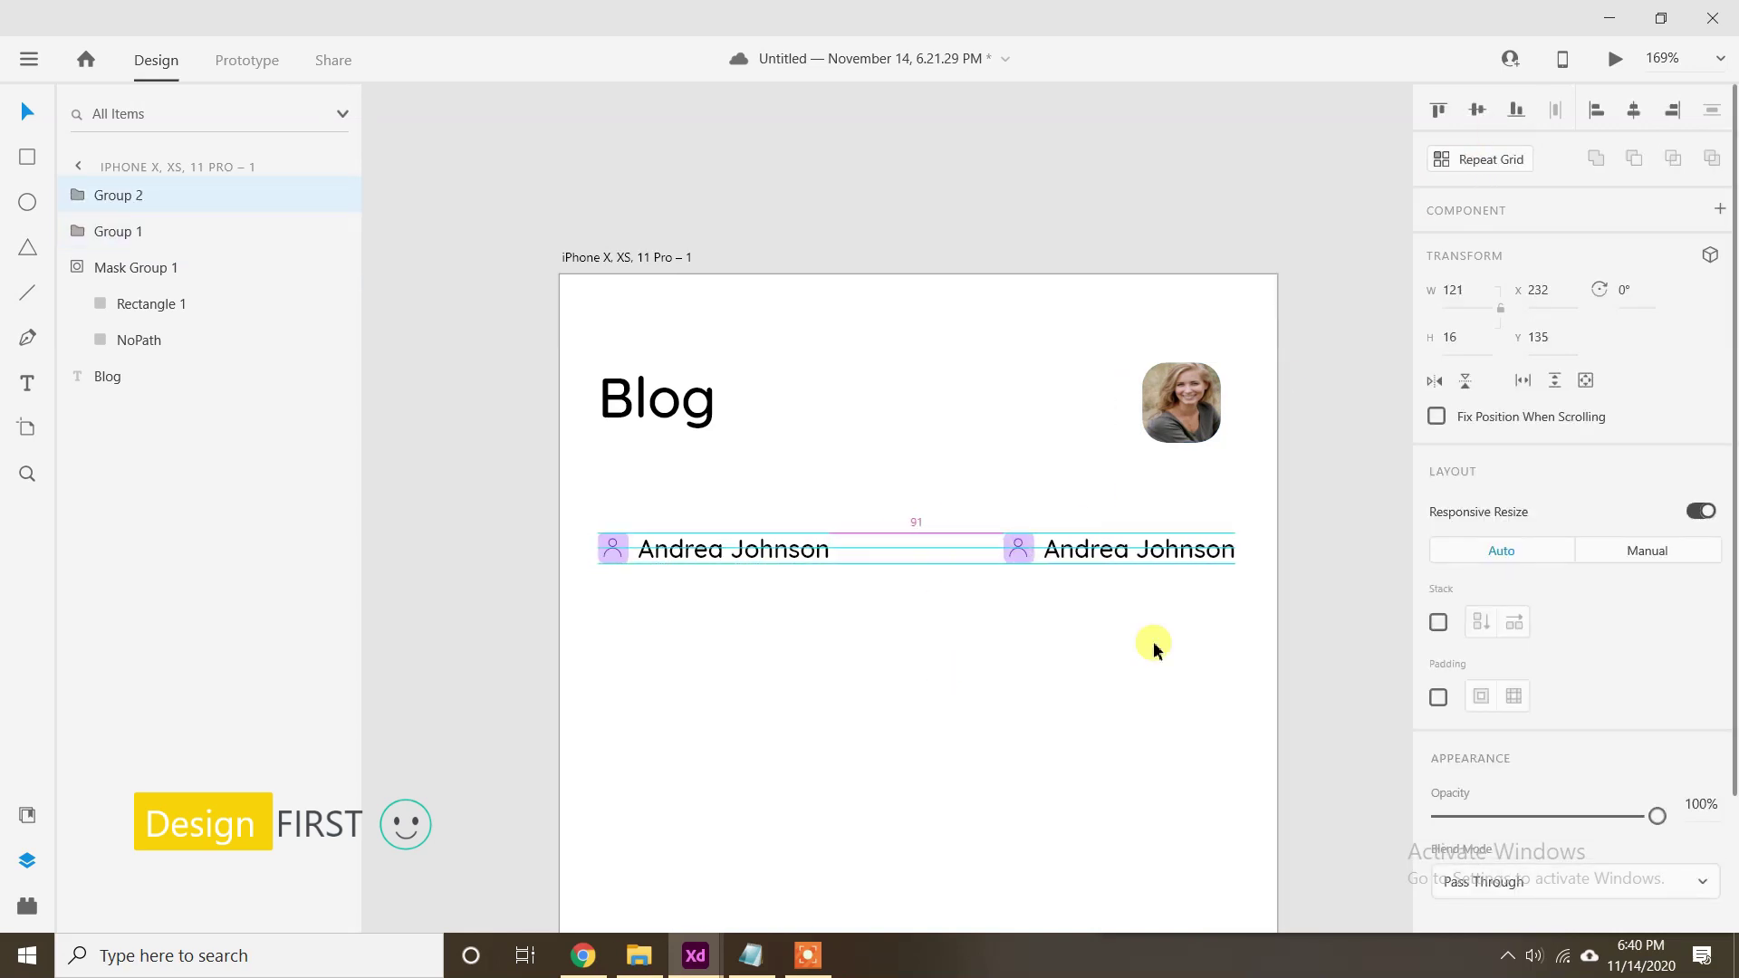
# Fill the second entry's square with #FFC5E4 from the Notepad colour list and save the colour as a swatch.
pyautogui.doubleClick(1030, 558)
pyautogui.hotkey('ctrl', '3')
pyautogui.scroll(-2, 1630, 797)
pyautogui.click(1483, 673)
pyautogui.click(750, 955)
pyautogui.moveTo(1337, 233); pyautogui.dragTo(1227, 249)
pyautogui.hotkey('ctrl', 'c')
pyautogui.click(1590, 109)
pyautogui.hotkey('ctrl', 'v')
pyautogui.press('Return')
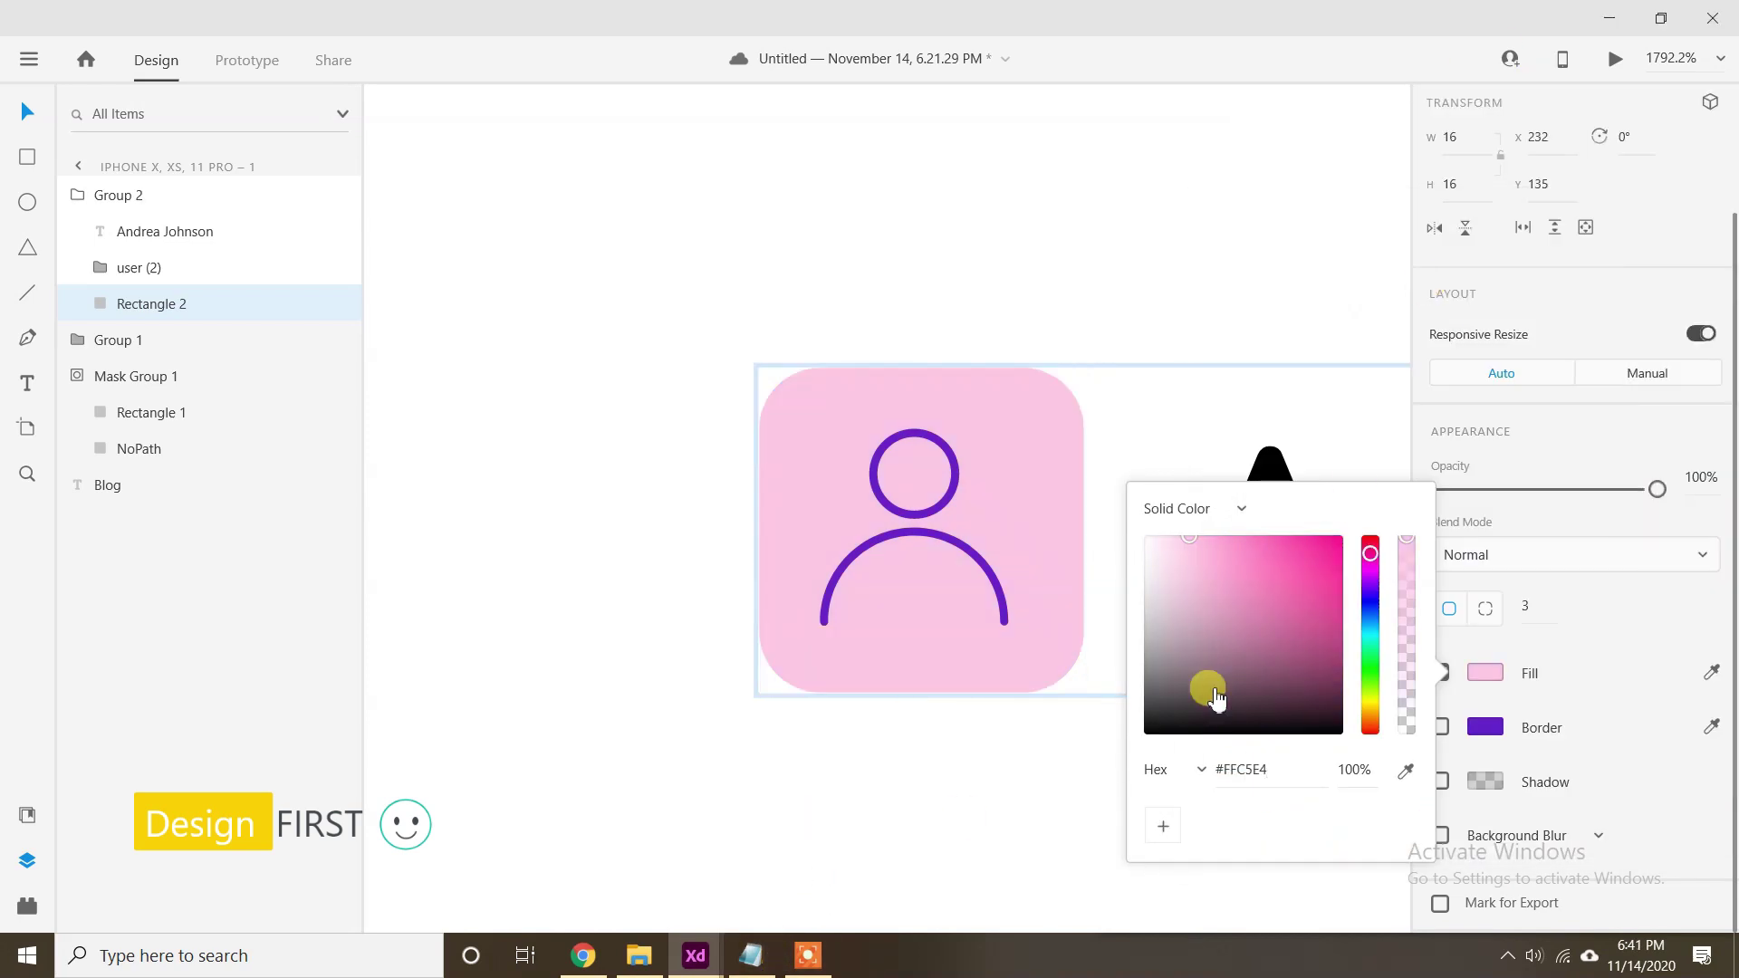
pyautogui.click(1163, 825)
# Apply the saved pink swatch to the second entry's user icon.
pyautogui.click(1005, 602)
pyautogui.click(1001, 607)
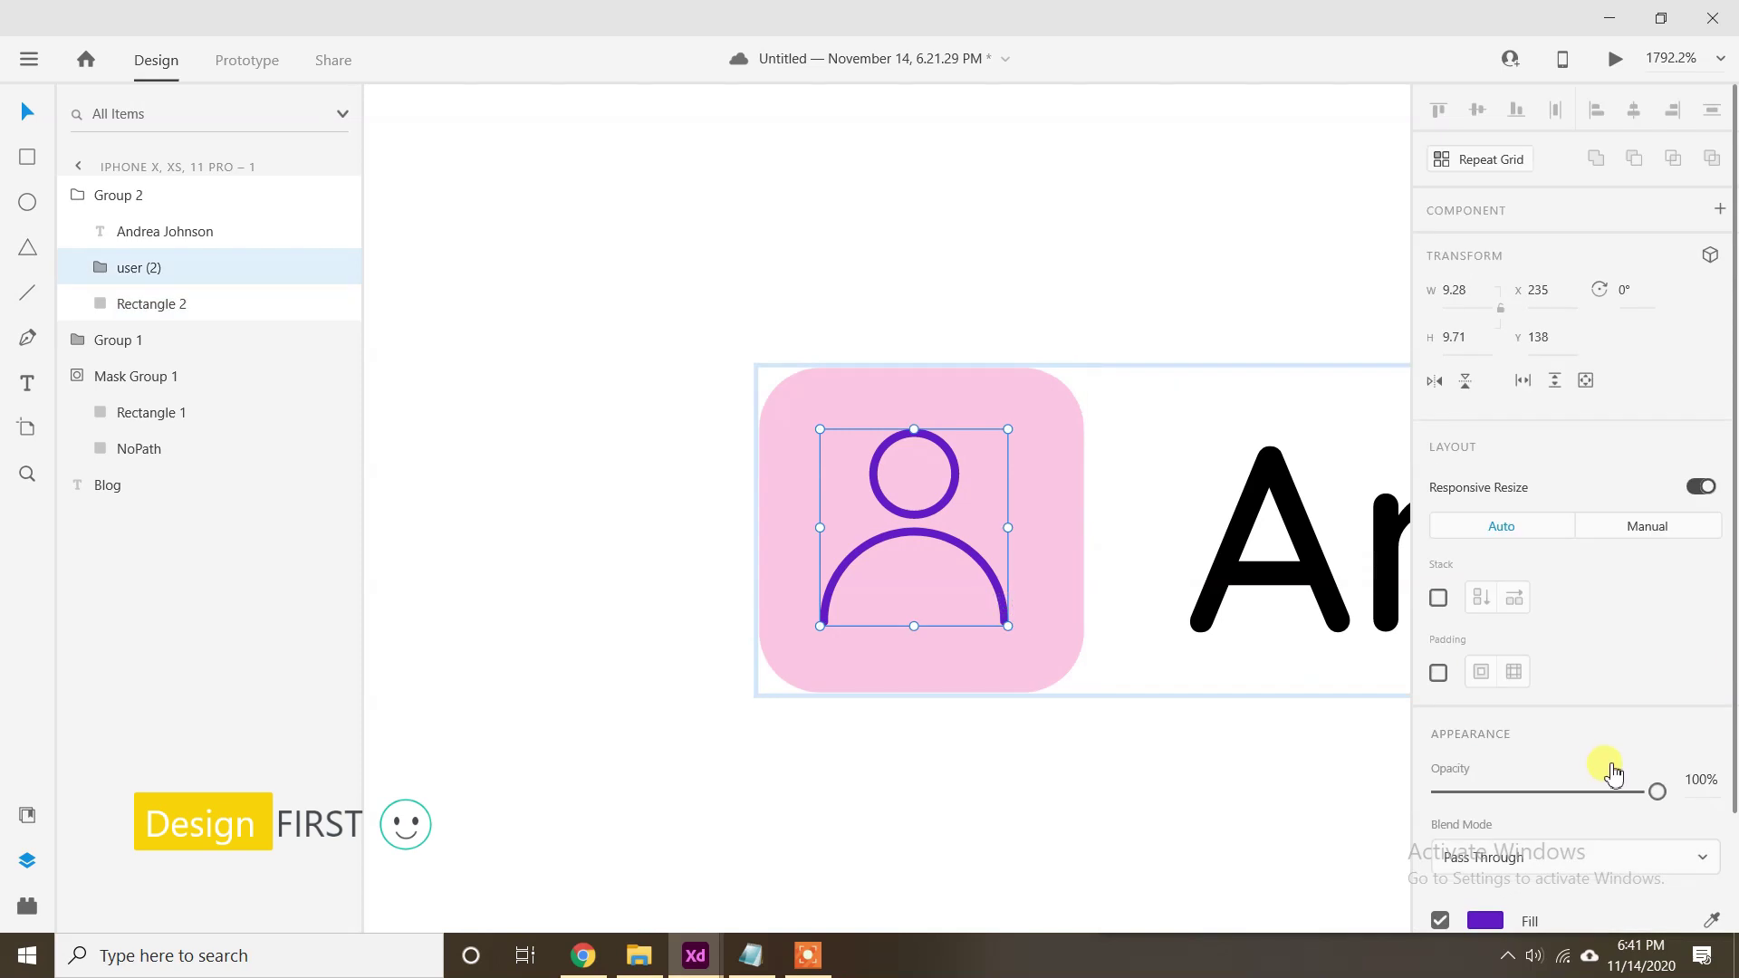
pyautogui.click(1484, 782)
pyautogui.click(1205, 903)
# Try 60% opacity on the second entry's pink square and undo it.
pyautogui.click(1046, 474)
pyautogui.click(1701, 494)
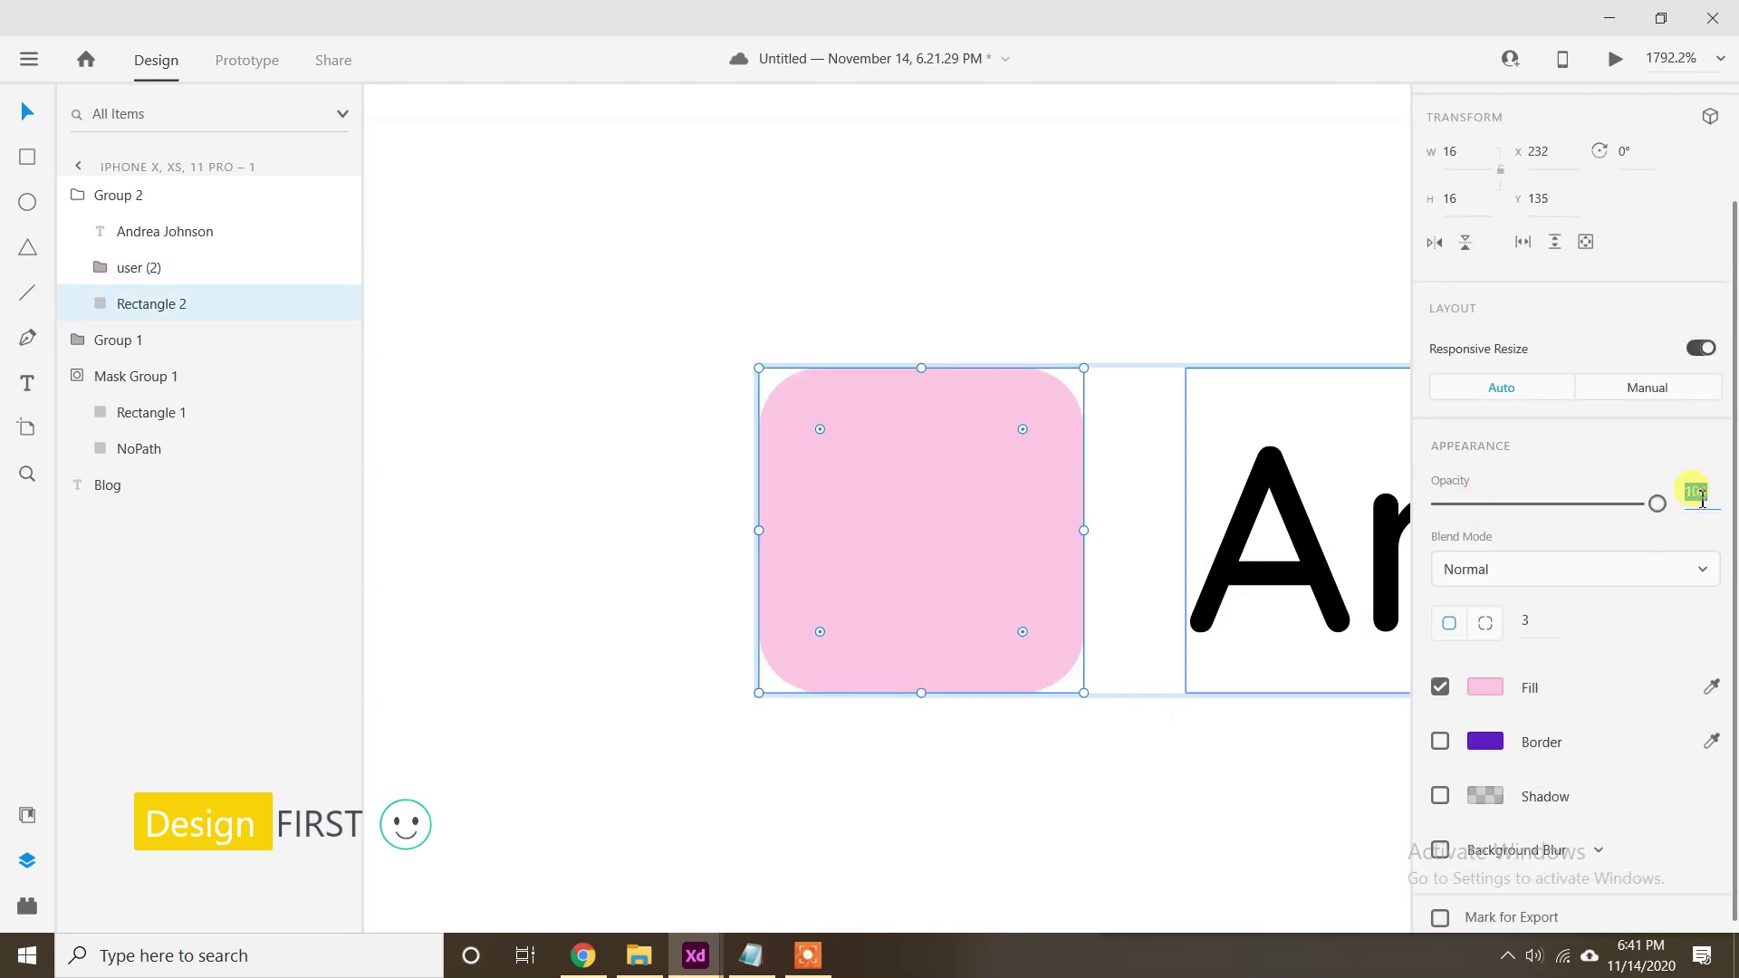
pyautogui.write('60')
pyautogui.press('Return')
pyautogui.scroll(-2, 948, 730)
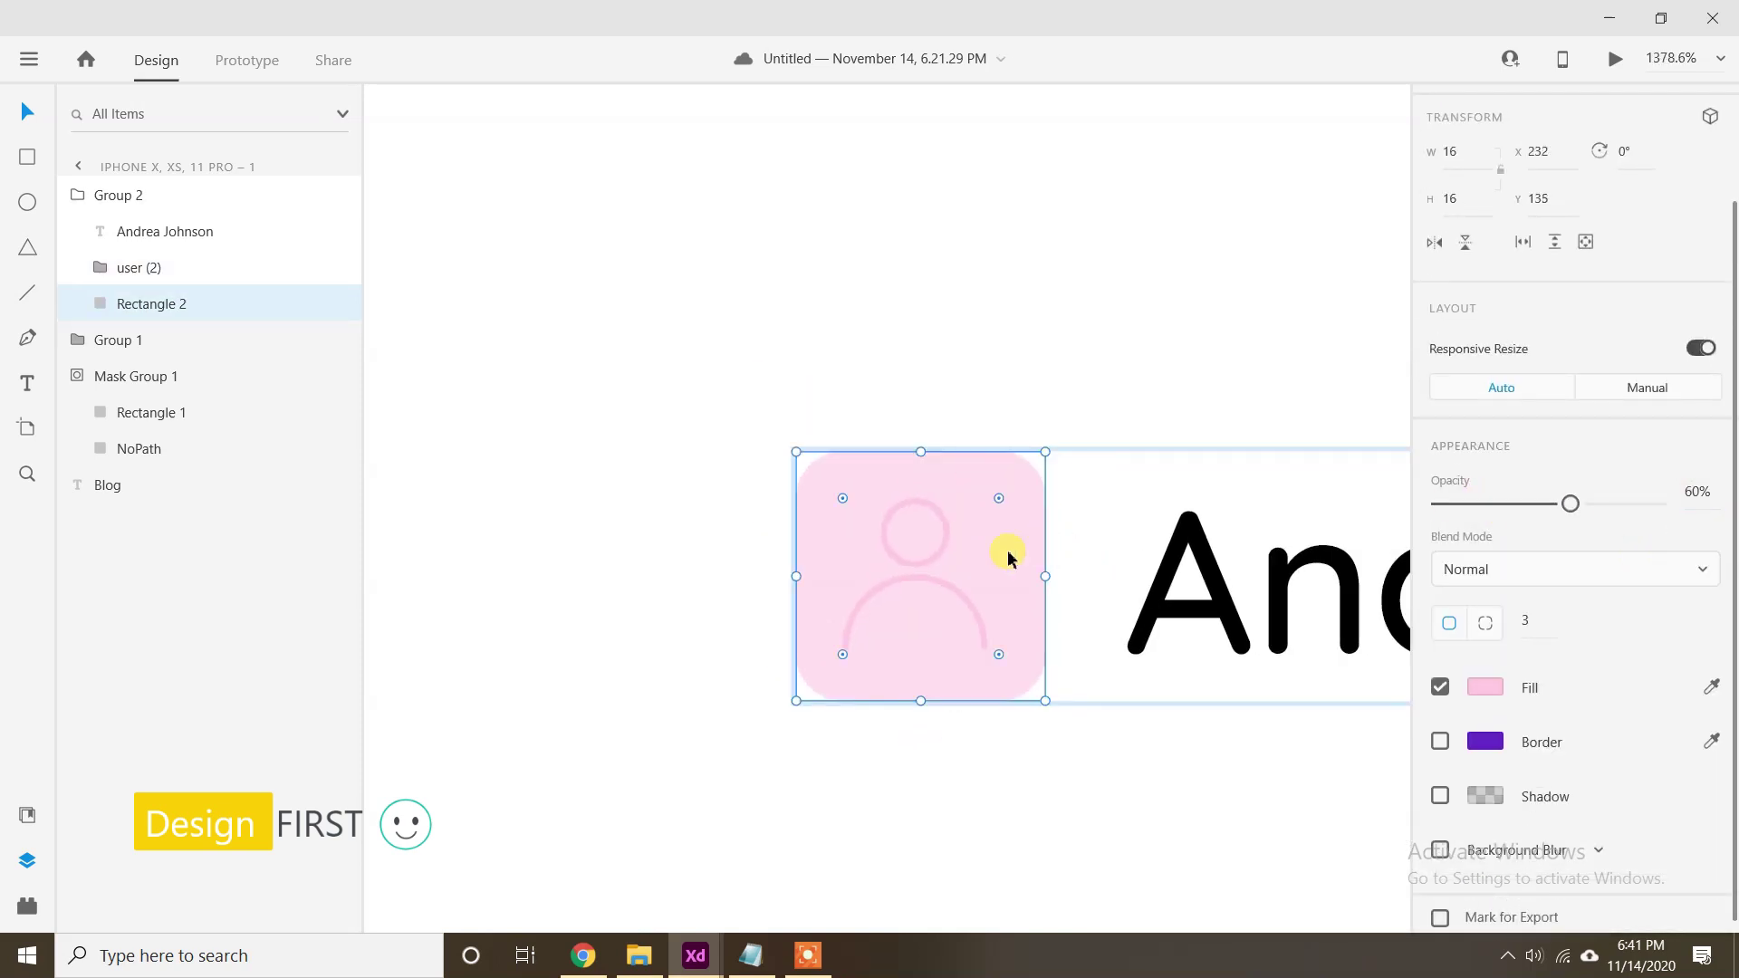
pyautogui.click(1483, 686)
pyautogui.hotkey('ctrl', 'z')
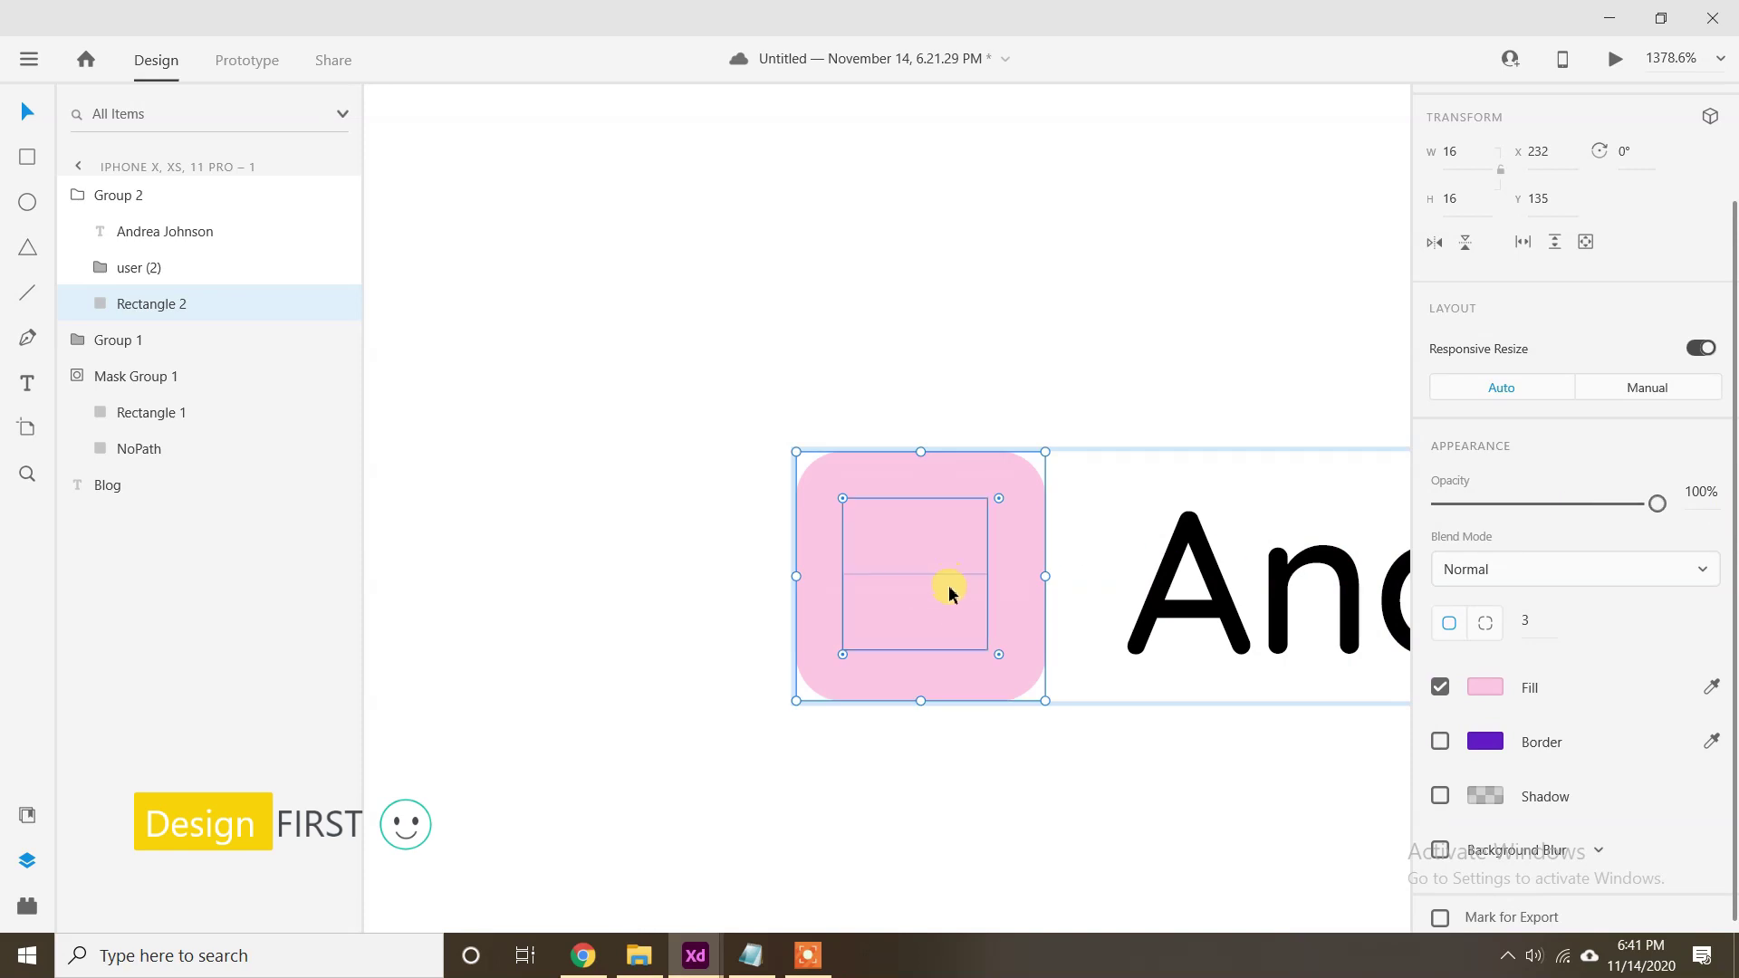
# Fill the second entry's user icon with the red #FF0088 from the Notepad colour list.
pyautogui.click(957, 587)
pyautogui.click(1483, 777)
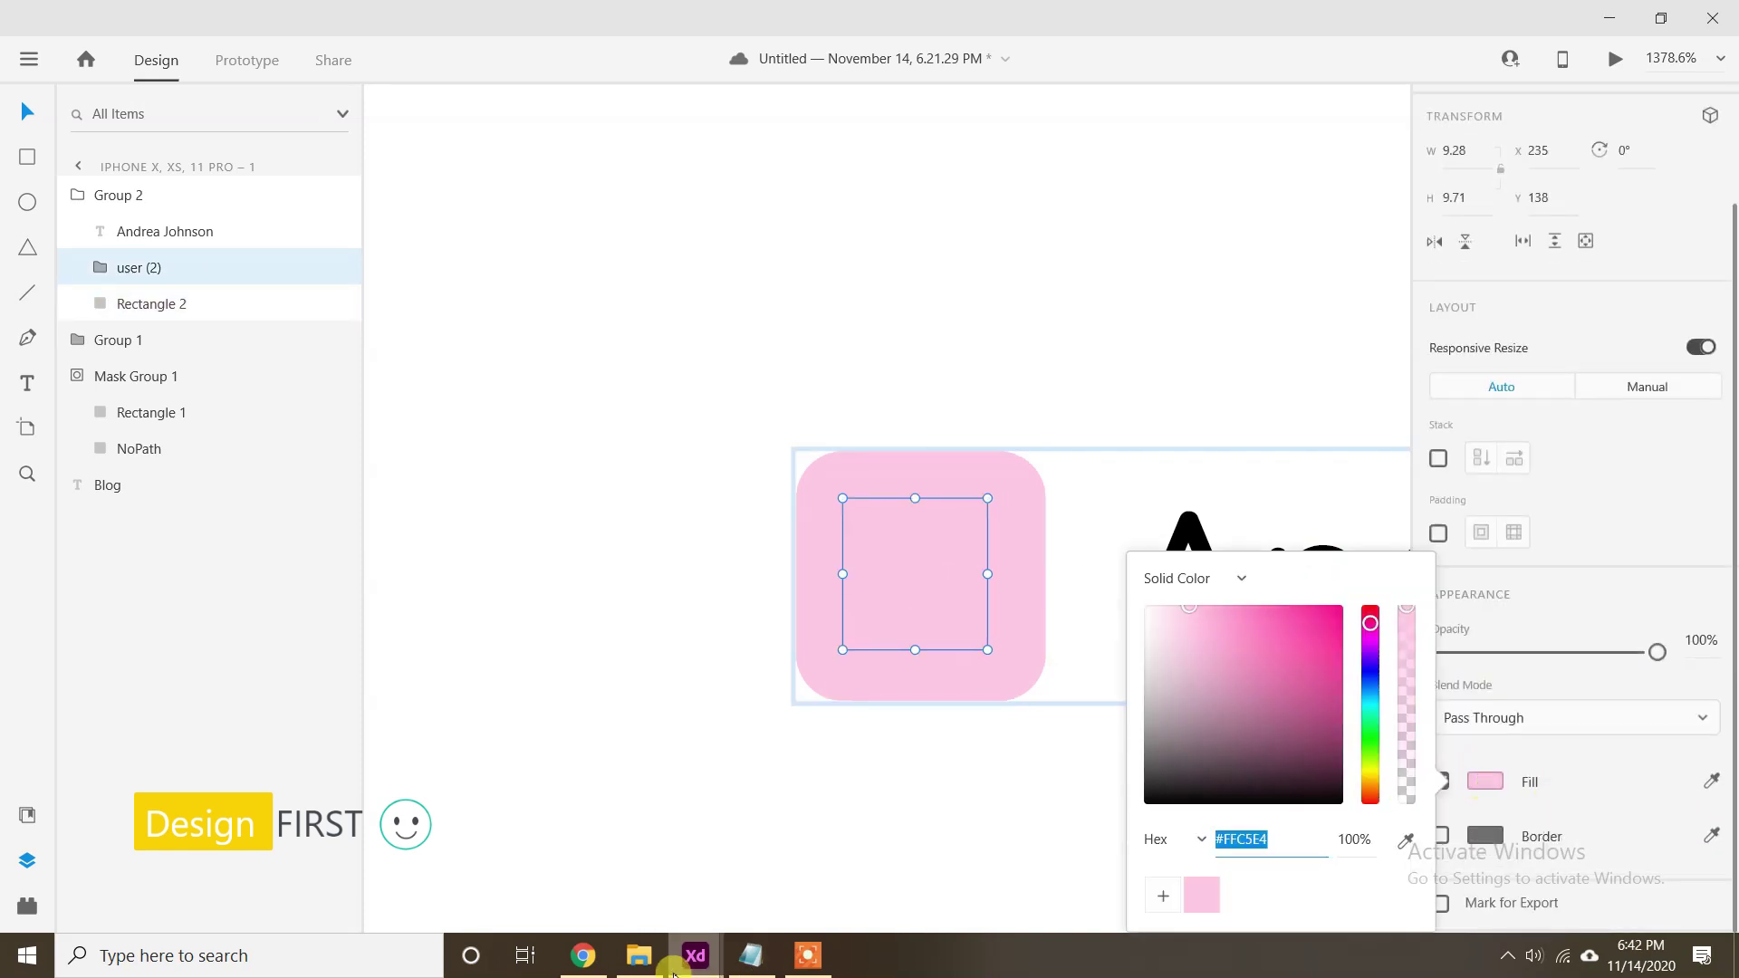
pyautogui.click(751, 956)
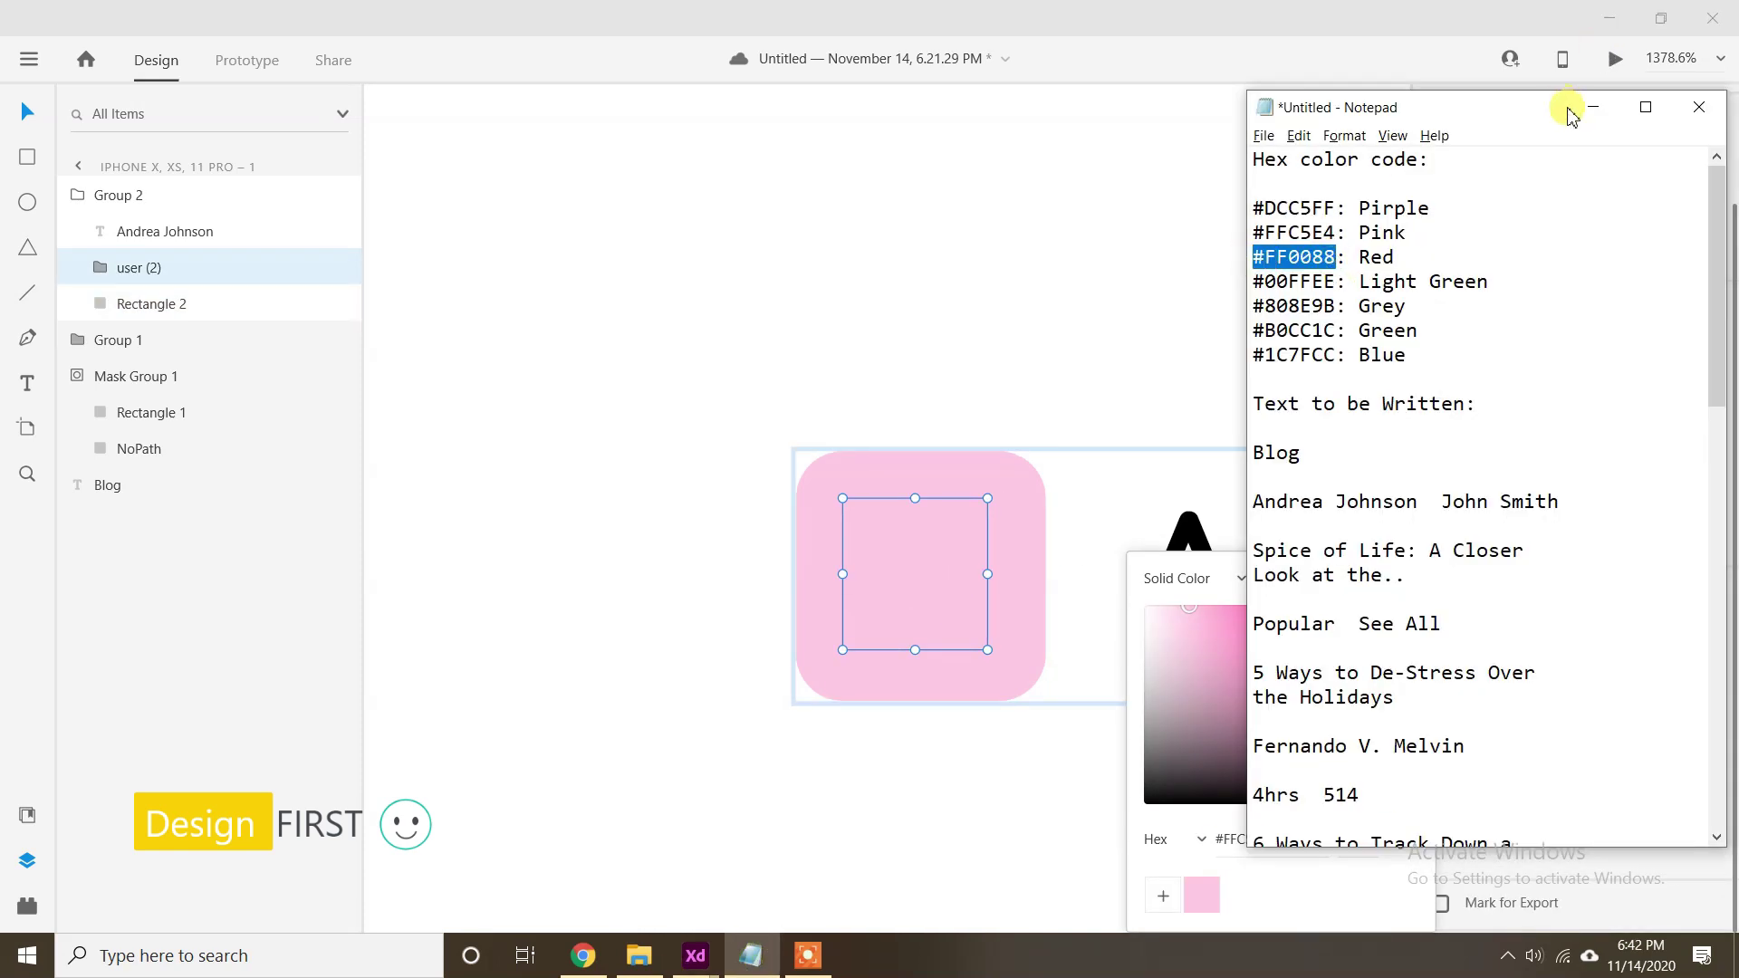
pyautogui.click(1593, 107)
pyautogui.click(1222, 838)
pyautogui.hotkey('ctrl', 'v')
pyautogui.press('Return')
pyautogui.click(803, 749)
pyautogui.scroll(-3, 873, 598)
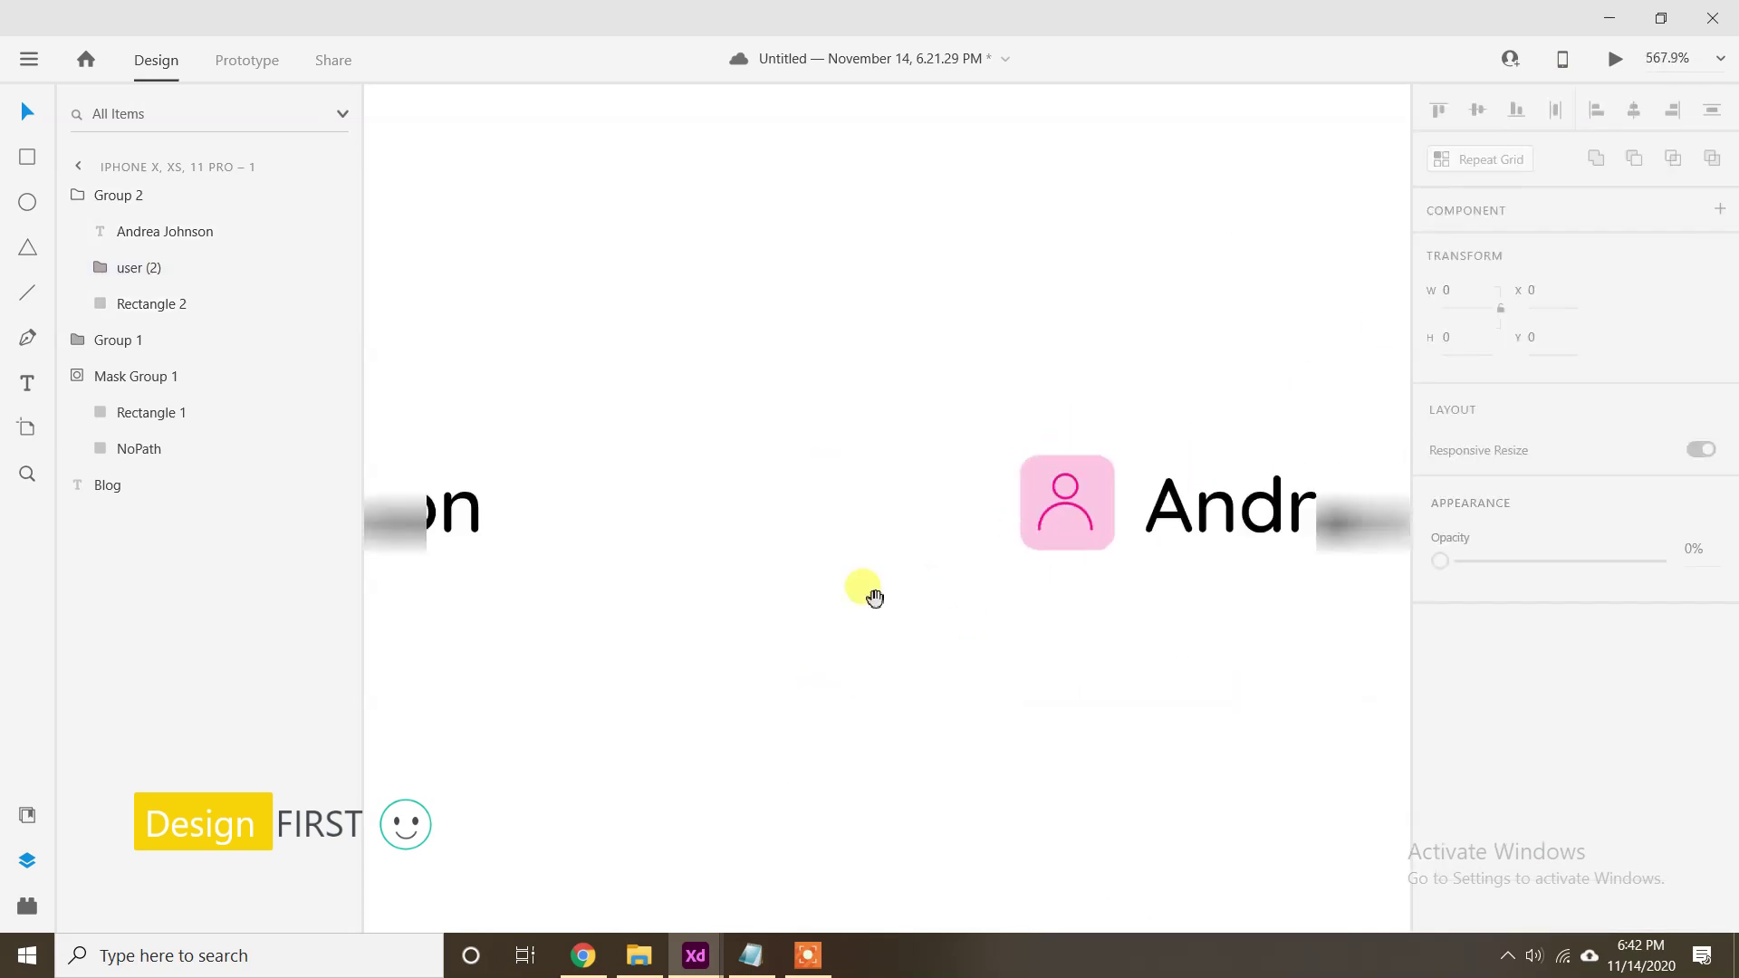
# Shift the second entry's name text 70 px to the right along the row.
pyautogui.scroll(3, 1069, 444)
pyautogui.click(1039, 469)
pyautogui.moveTo(1037, 552); pyautogui.dragTo(934, 560)
pyautogui.hotkey('shift', 'Right')
pyautogui.hotkey('shift', 'Right')
pyautogui.hotkey('shift', 'Right')
pyautogui.hotkey('shift', 'Right')
pyautogui.hotkey('shift', 'Right')
pyautogui.hotkey('shift', 'Right')
pyautogui.hotkey('shift', 'Right')
# Move the second entry's pink square along the row to X 295, just before the name.
pyautogui.click(710, 455)
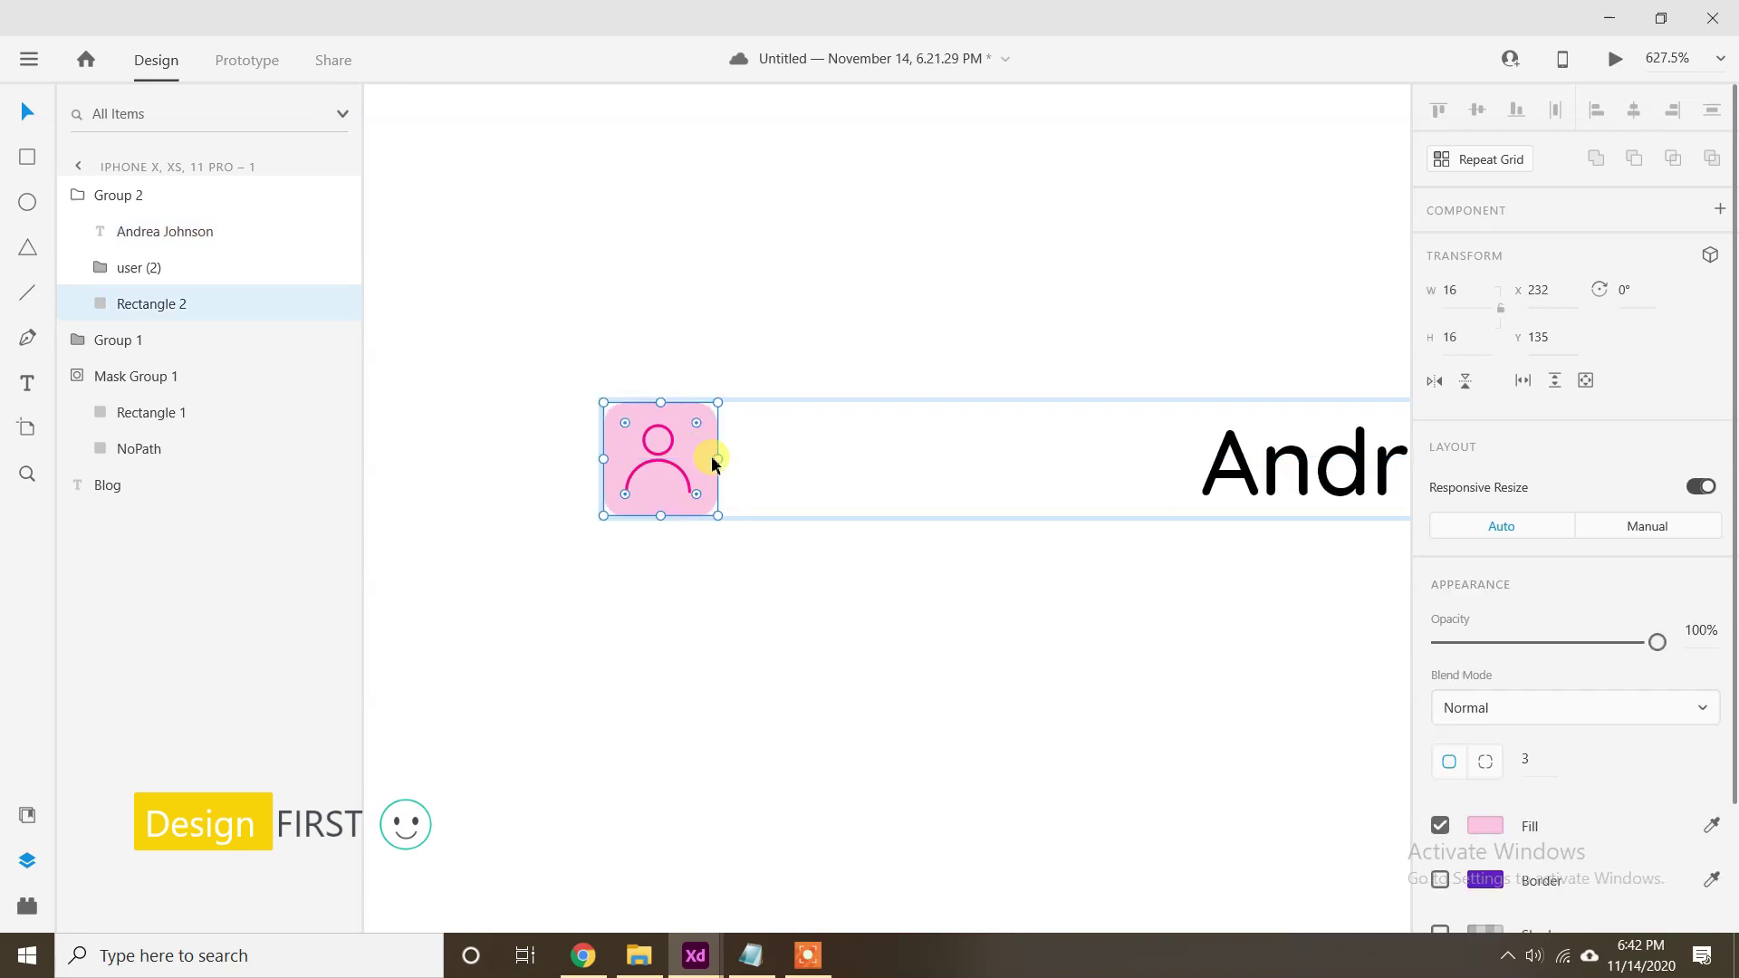
pyautogui.hotkey('shift', 'Right')
pyautogui.hotkey('shift', 'Right')
pyautogui.hotkey('shift', 'Right')
pyautogui.hotkey('shift', 'Right')
pyautogui.hotkey('shift', 'Right')
pyautogui.hotkey('shift', 'Right')
pyautogui.hotkey('shift', 'Right')
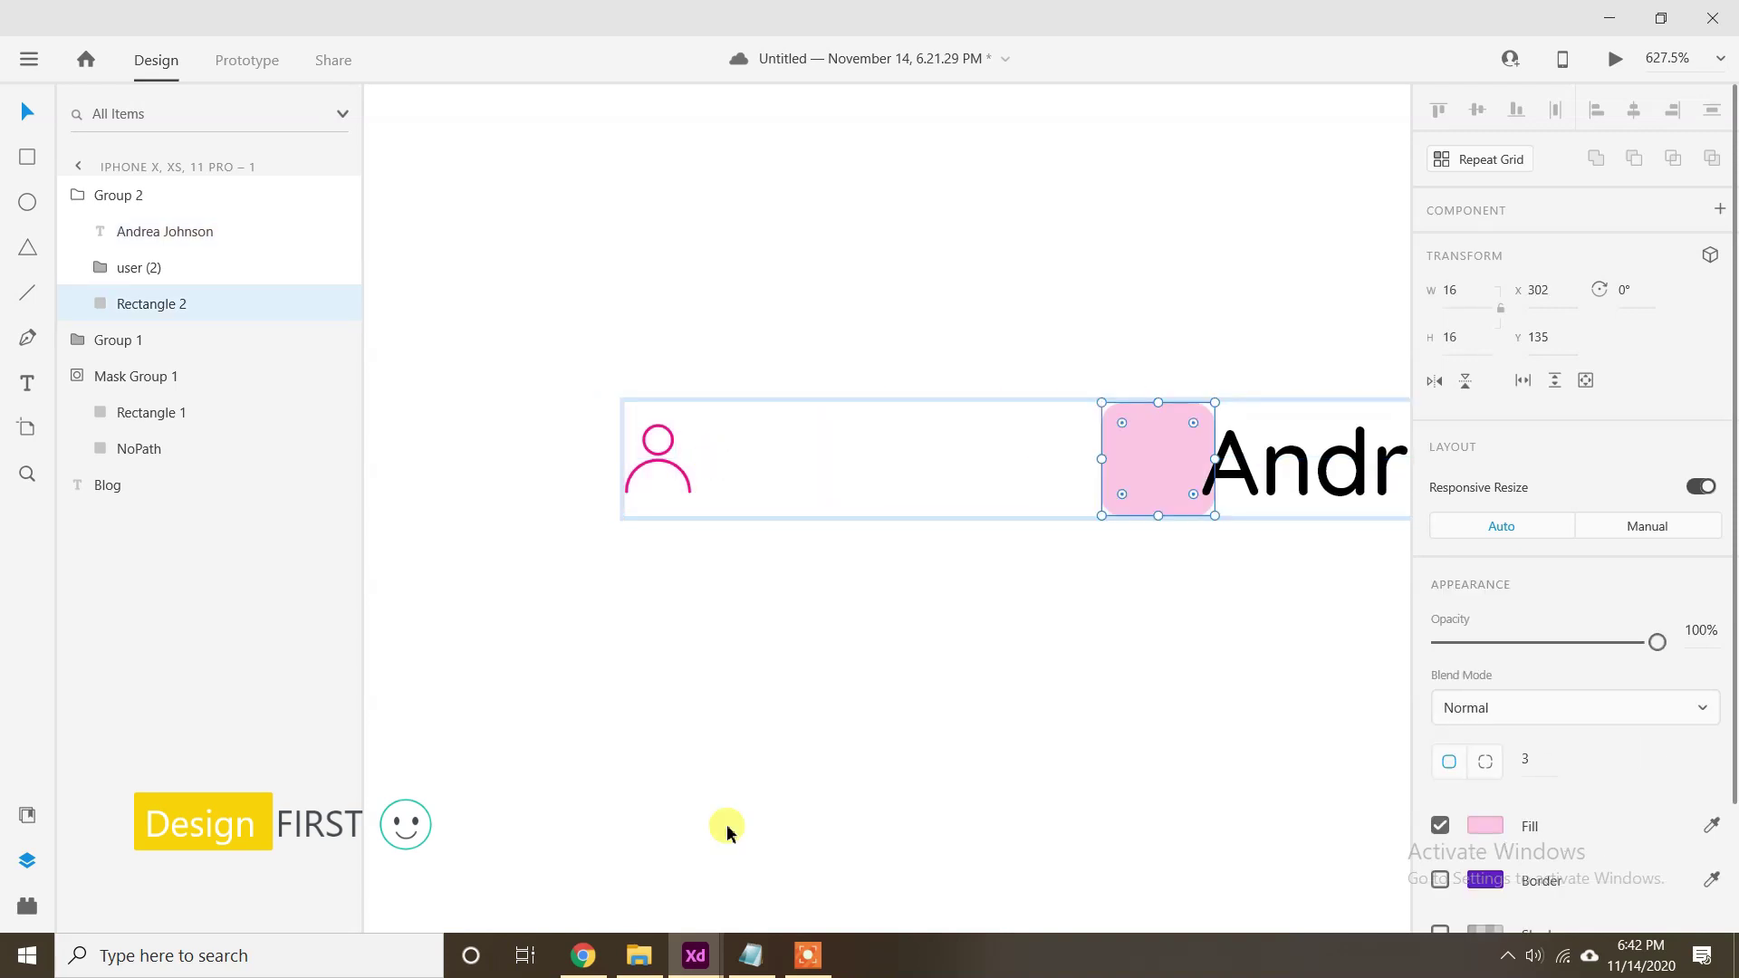
pyautogui.press('Left')
pyautogui.press('Left')
pyautogui.press('Left')
pyautogui.press('Left')
pyautogui.press('Left')
pyautogui.press('Left')
pyautogui.press('Left')
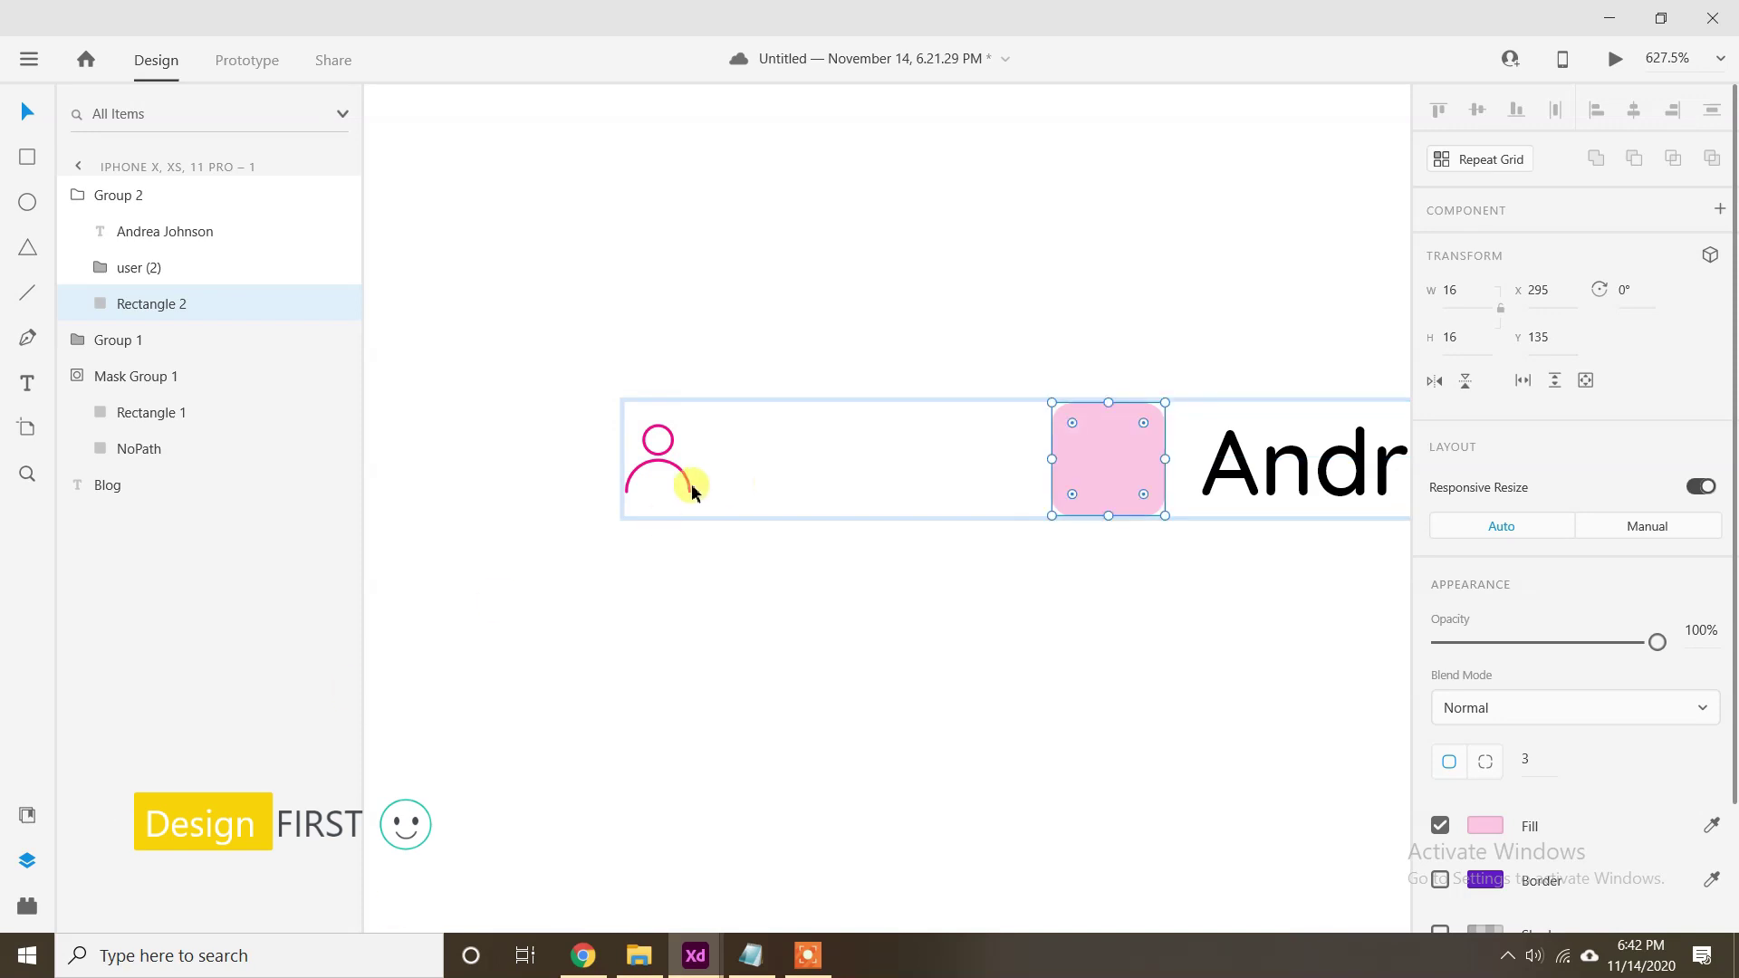
# Move the user icon onto the pink square and align their centres horizontally.
pyautogui.moveTo(693, 492); pyautogui.dragTo(1062, 479)
pyautogui.keyDown('shift'); pyautogui.click(1138, 475); pyautogui.keyUp('shift')
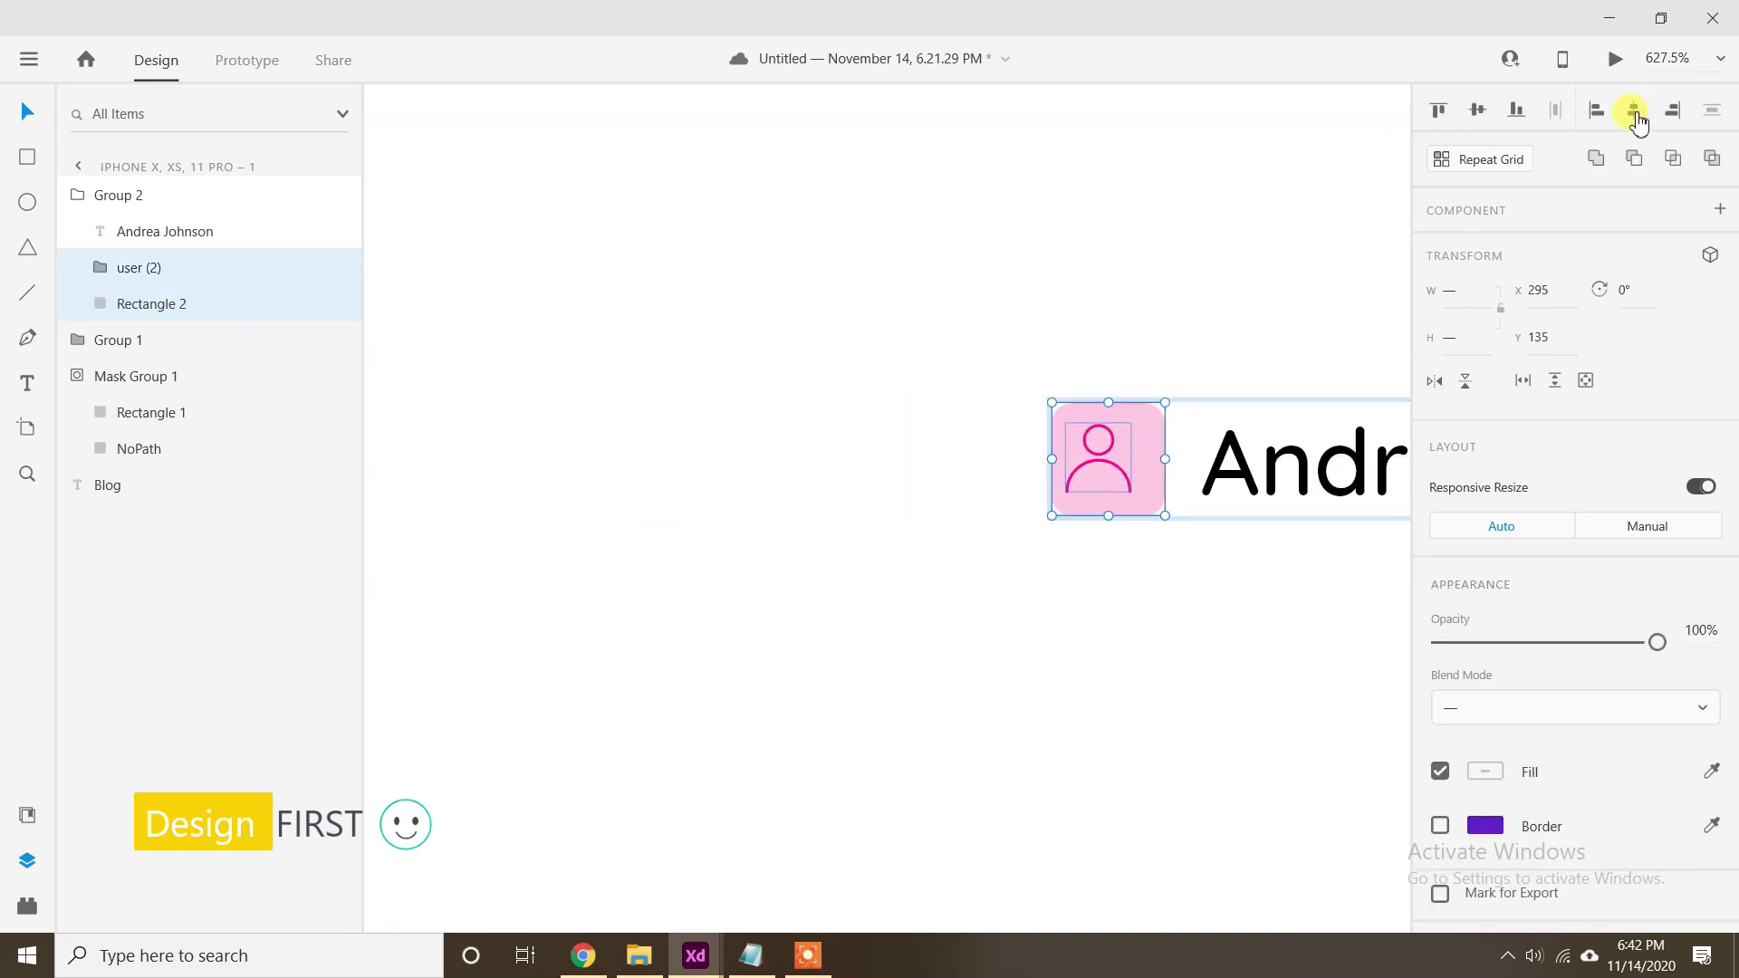
pyautogui.click(1634, 113)
pyautogui.click(757, 651)
pyautogui.scroll(-5, 757, 652)
pyautogui.scroll(2, 976, 498)
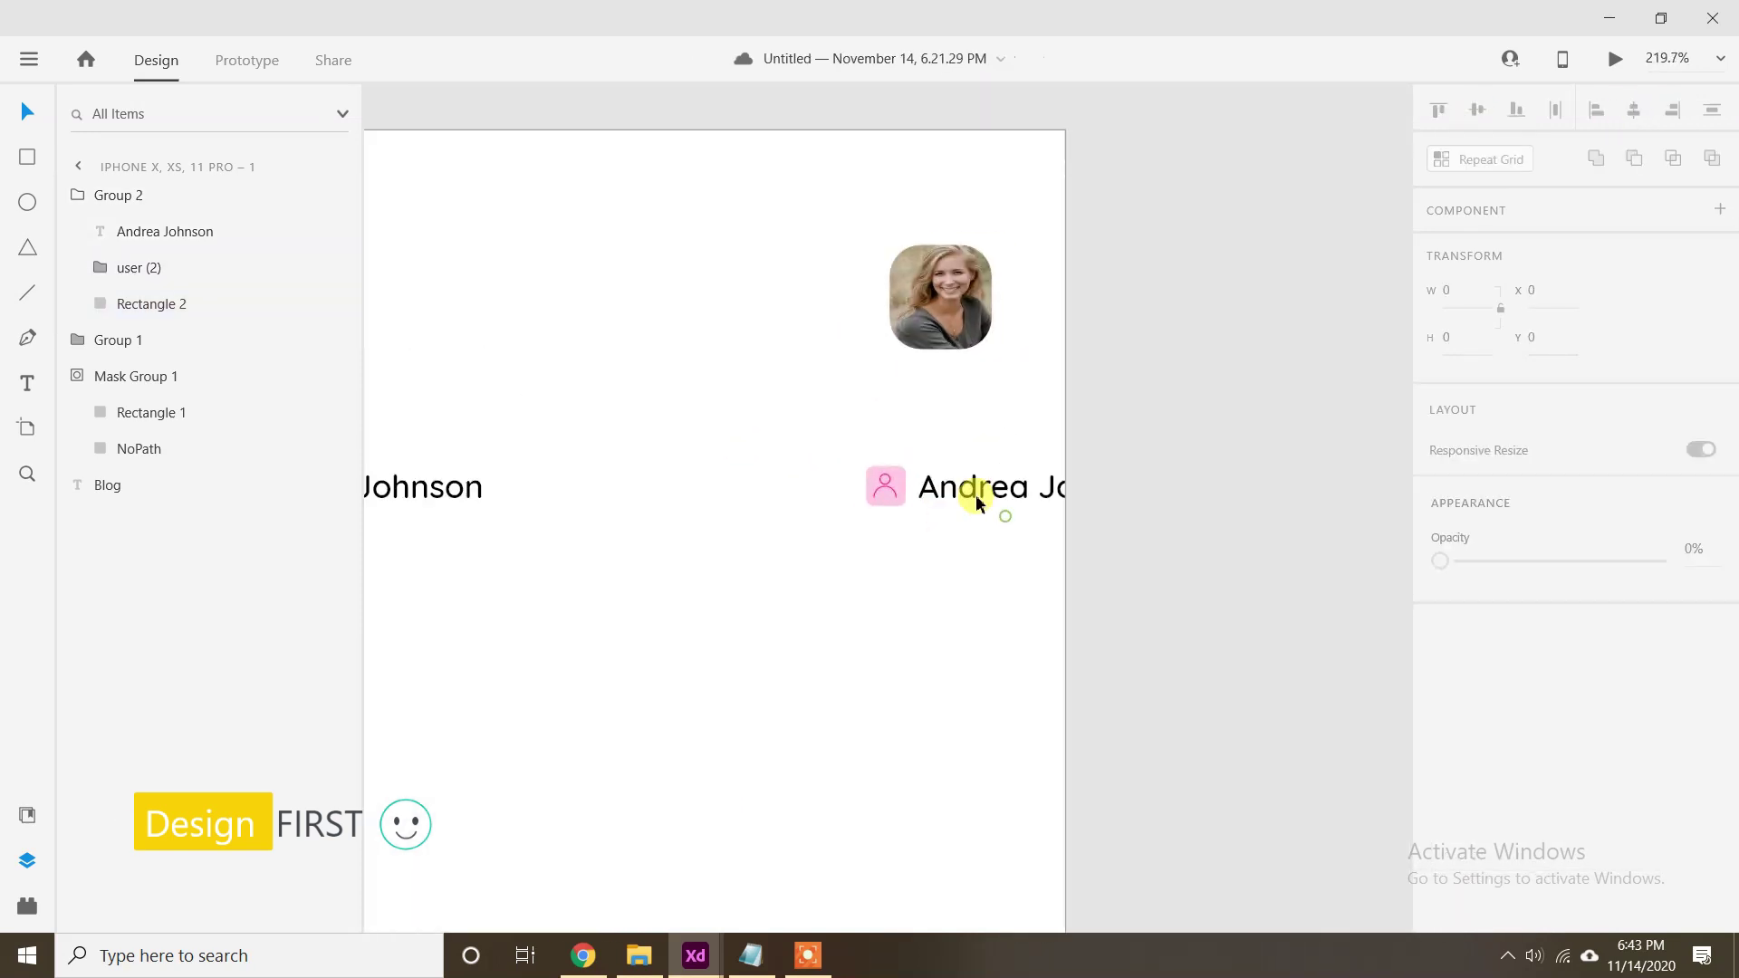
# Replace the second entry's name text with the second author name from the Notepad text list.
pyautogui.click(1016, 489)
pyautogui.doubleClick(1017, 489)
pyautogui.hotkey('alt', 'Tab')
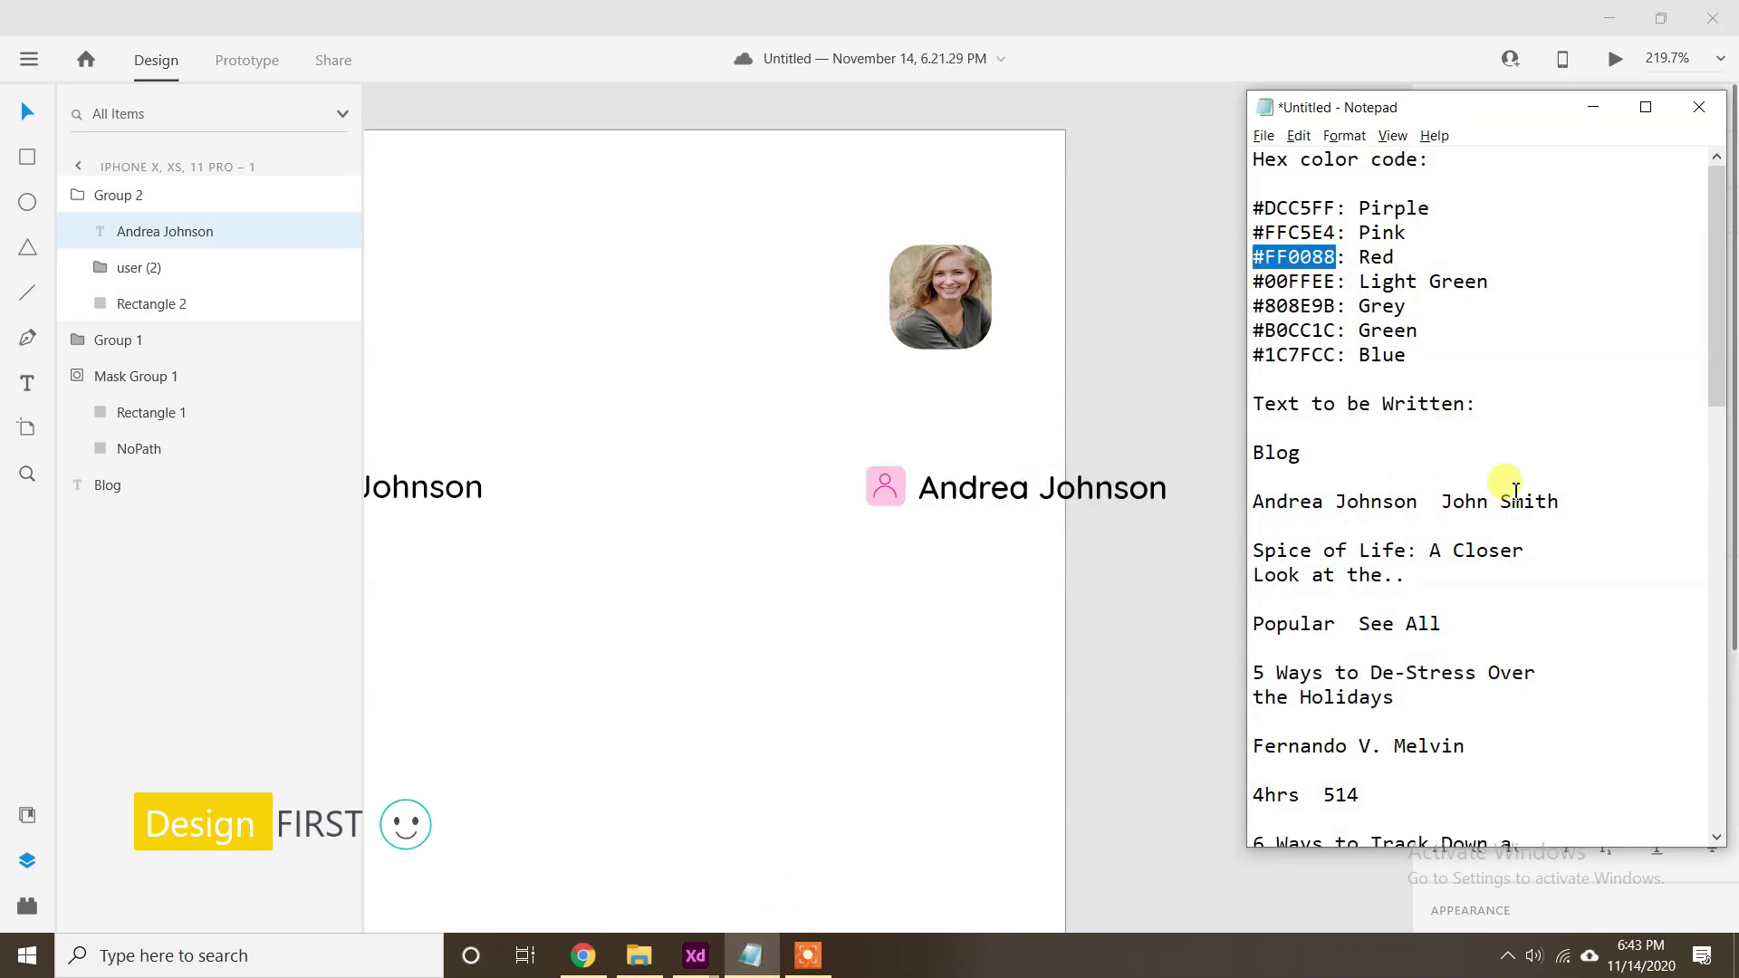
pyautogui.moveTo(1559, 502); pyautogui.dragTo(1441, 503)
pyautogui.rightClick(1441, 503)
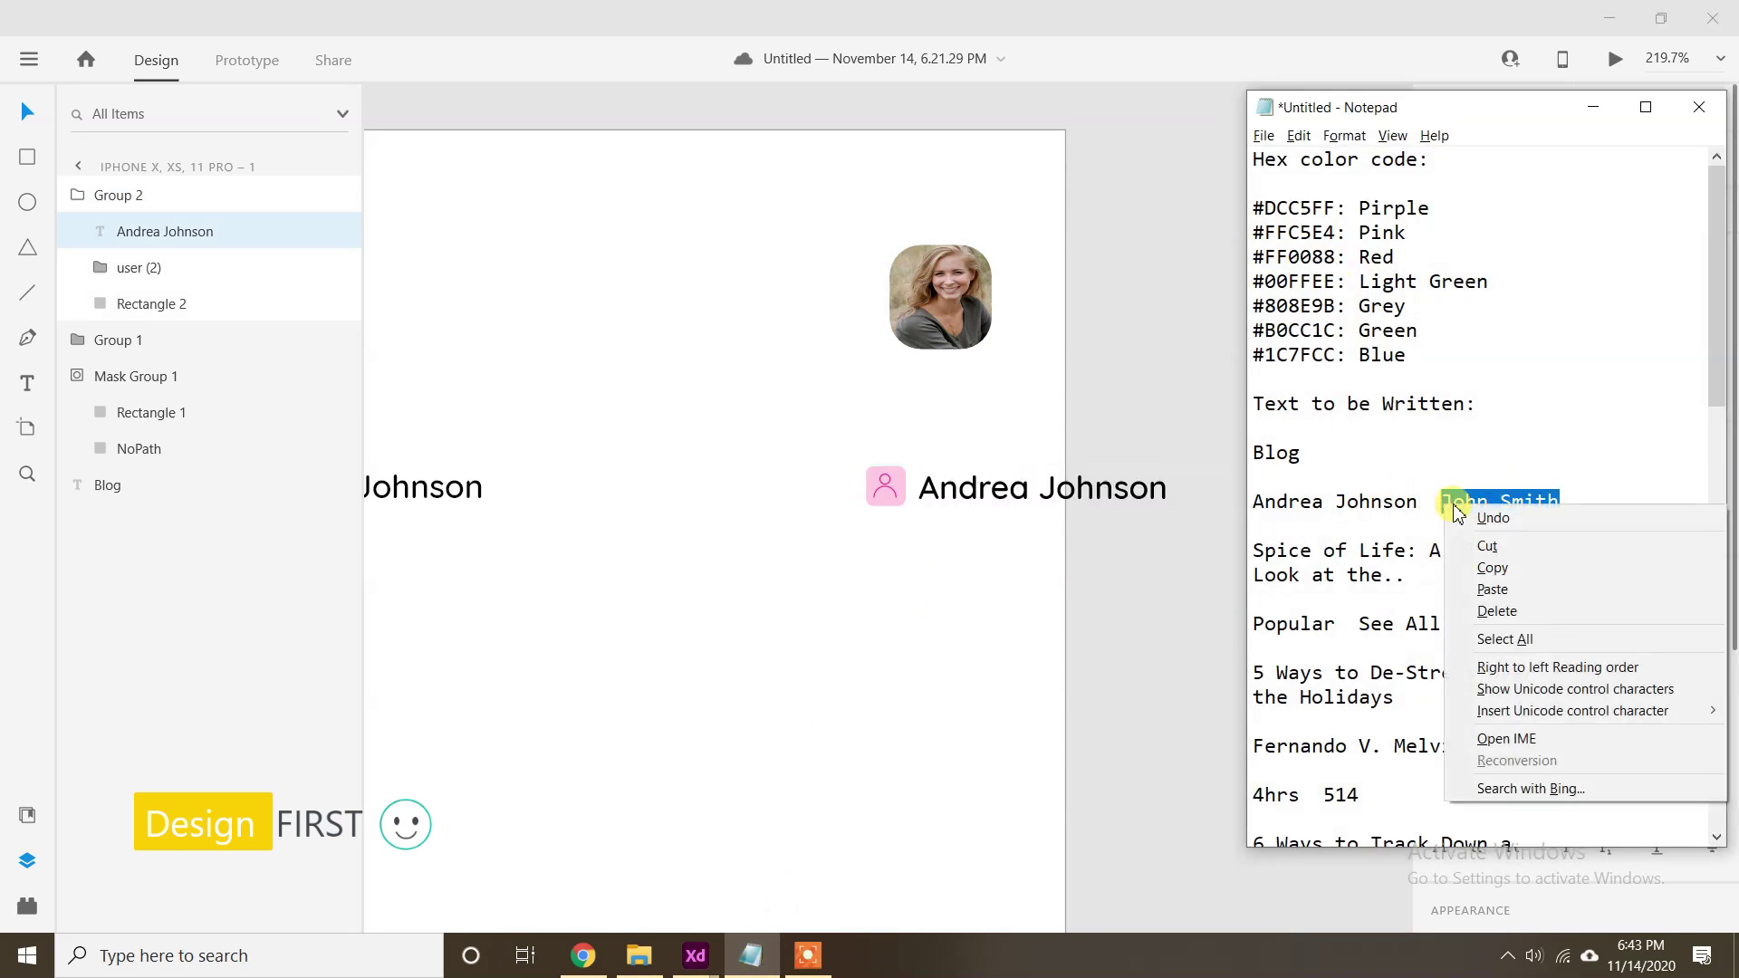
pyautogui.click(1564, 503)
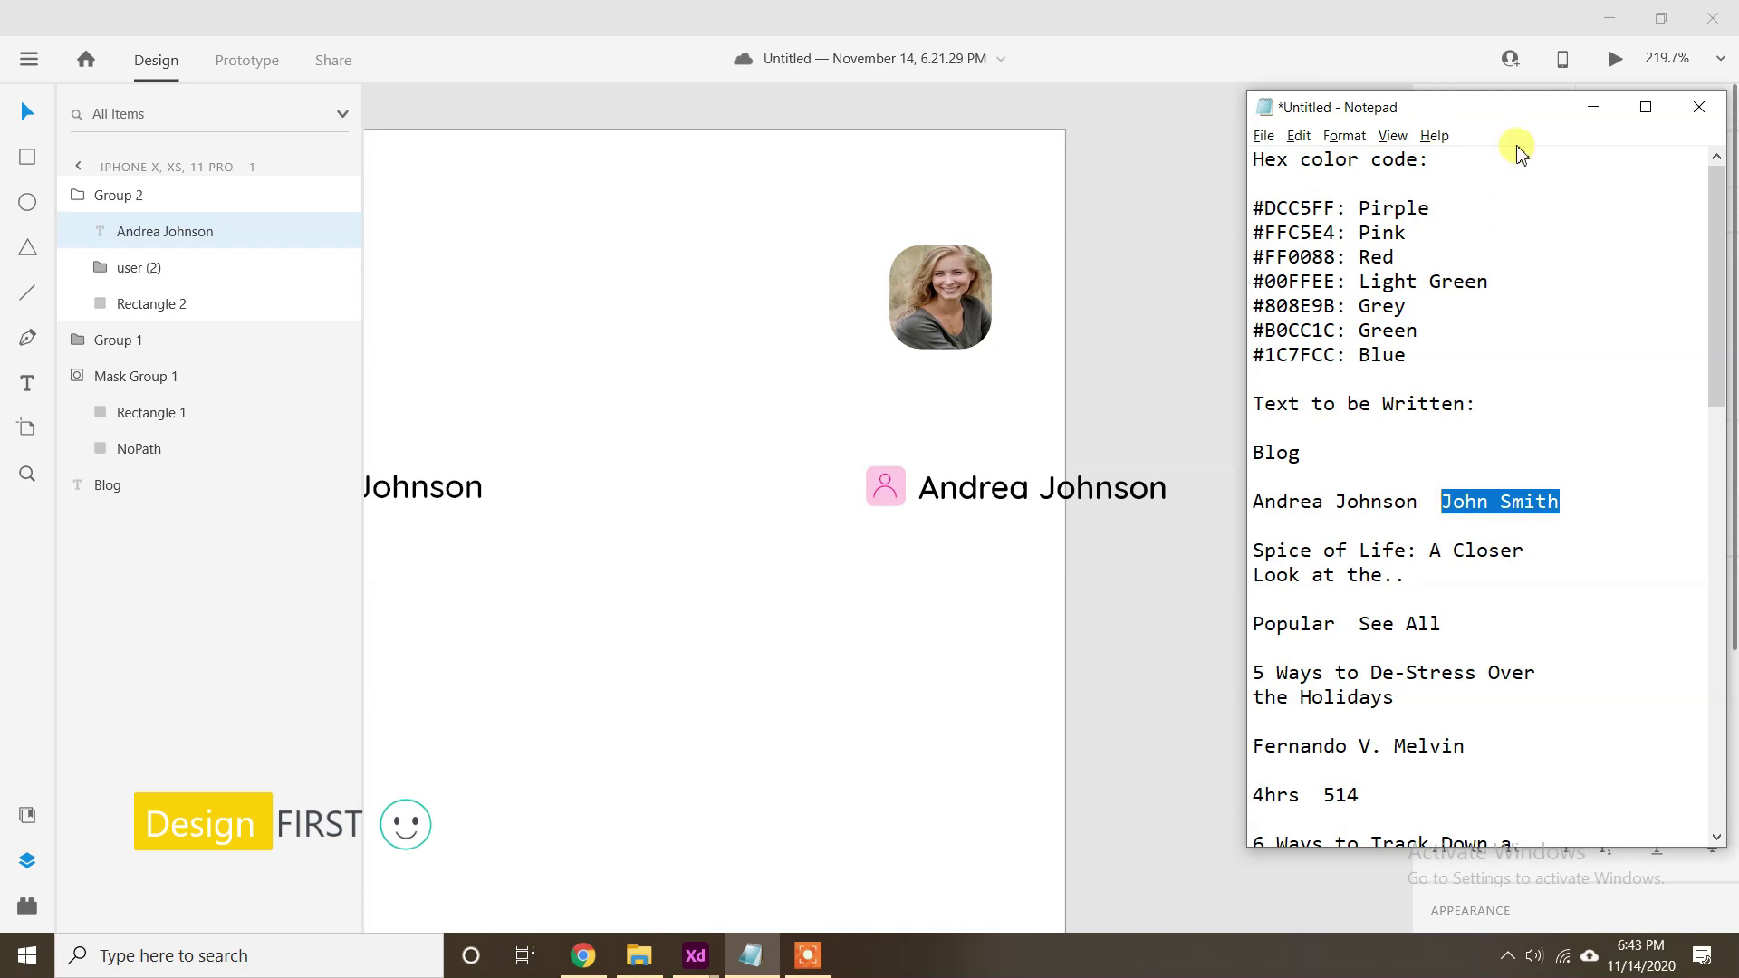
pyautogui.click(1592, 107)
pyautogui.hotkey('ctrl', 'v')
pyautogui.click(839, 630)
pyautogui.click(920, 613)
# Draw a rectangle beneath the first author entry and size it 258 by 106.
pyautogui.scroll(-4, 850, 614)
pyautogui.moveTo(884, 605); pyautogui.dragTo(920, 574)
pyautogui.click(28, 157)
pyautogui.scroll(3, 854, 497)
pyautogui.moveTo(922, 430); pyautogui.dragTo(1000, 512)
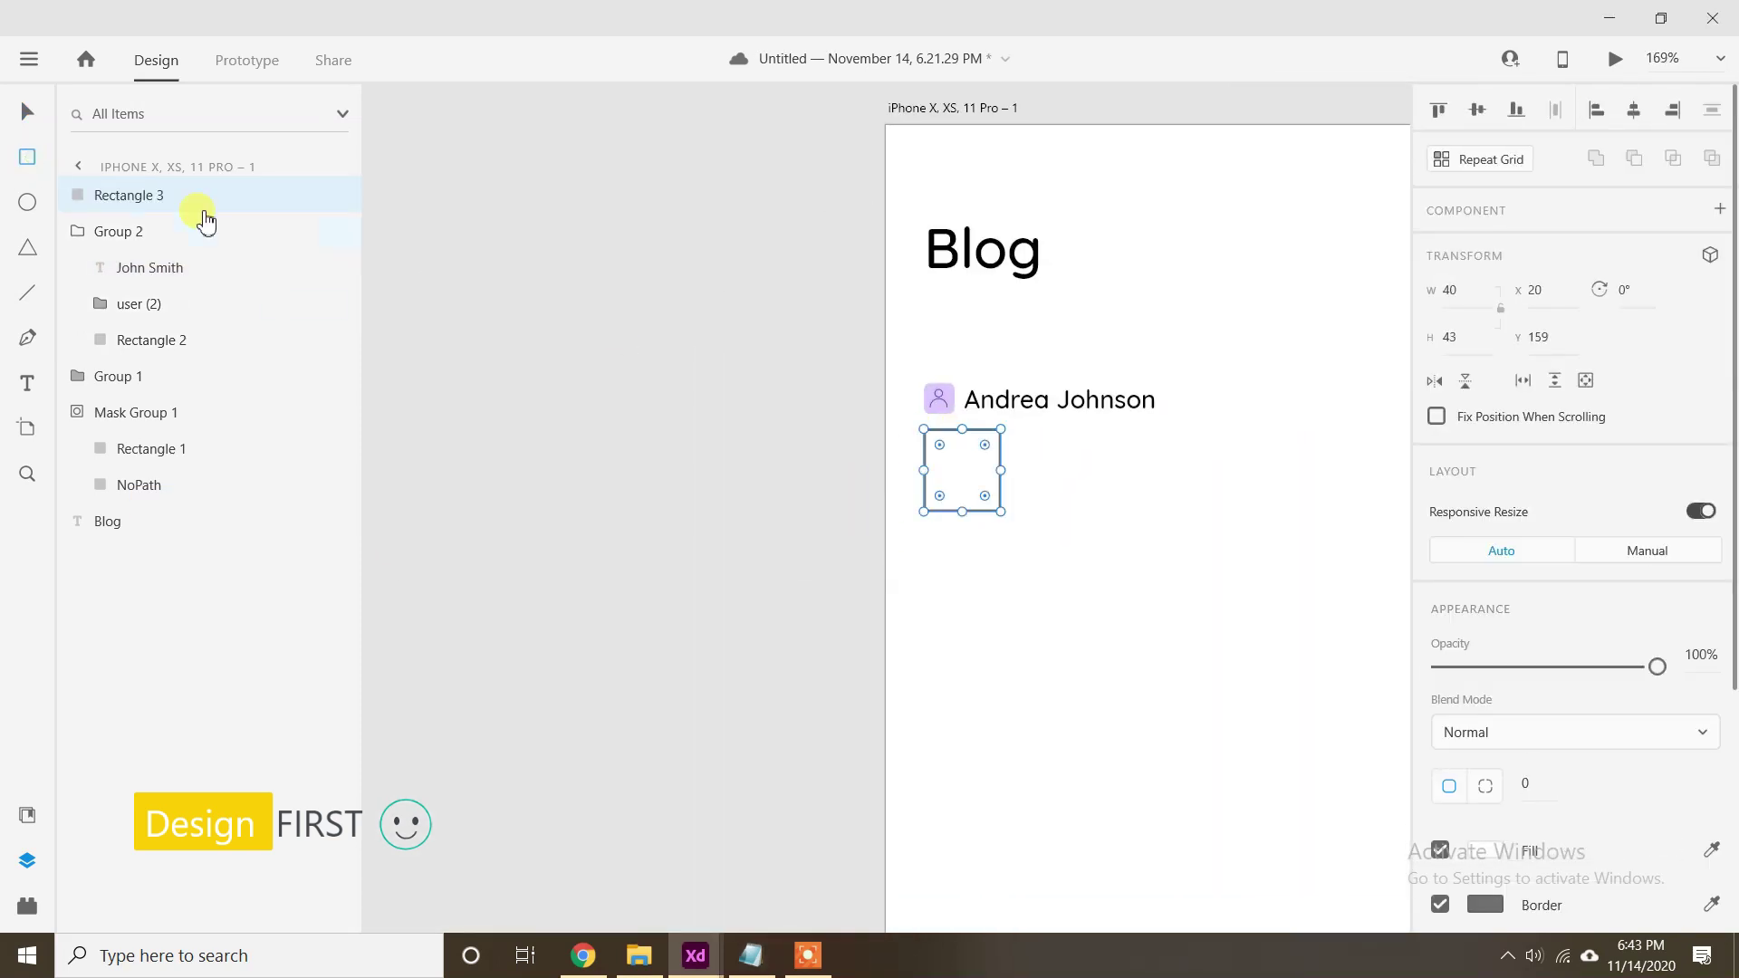
pyautogui.press('Return')
pyautogui.click(1473, 336)
pyautogui.write('106')
pyautogui.press('Return')
# Round the rectangle's corners to 15, remove its border and nudge it to Y 158.
pyautogui.moveTo(747, 607); pyautogui.dragTo(652, 579)
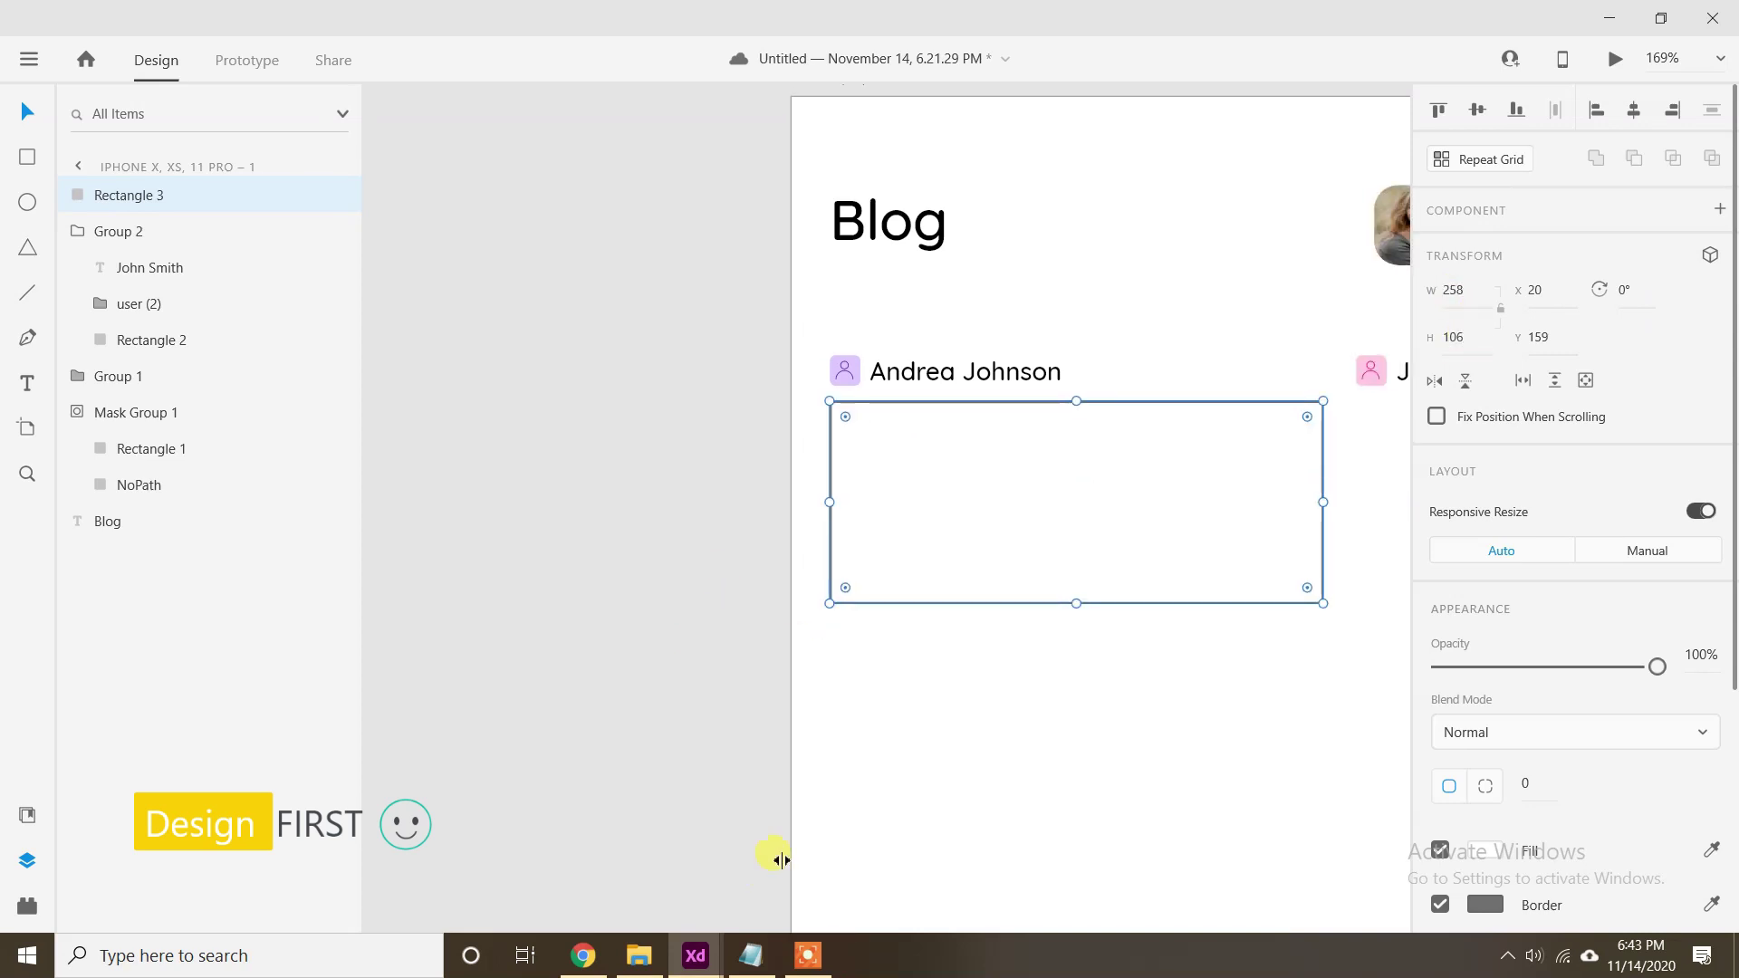
pyautogui.write('15')
pyautogui.press('Return')
pyautogui.scroll(-4, 1545, 808)
pyautogui.click(1440, 563)
pyautogui.scroll(3, 1625, 685)
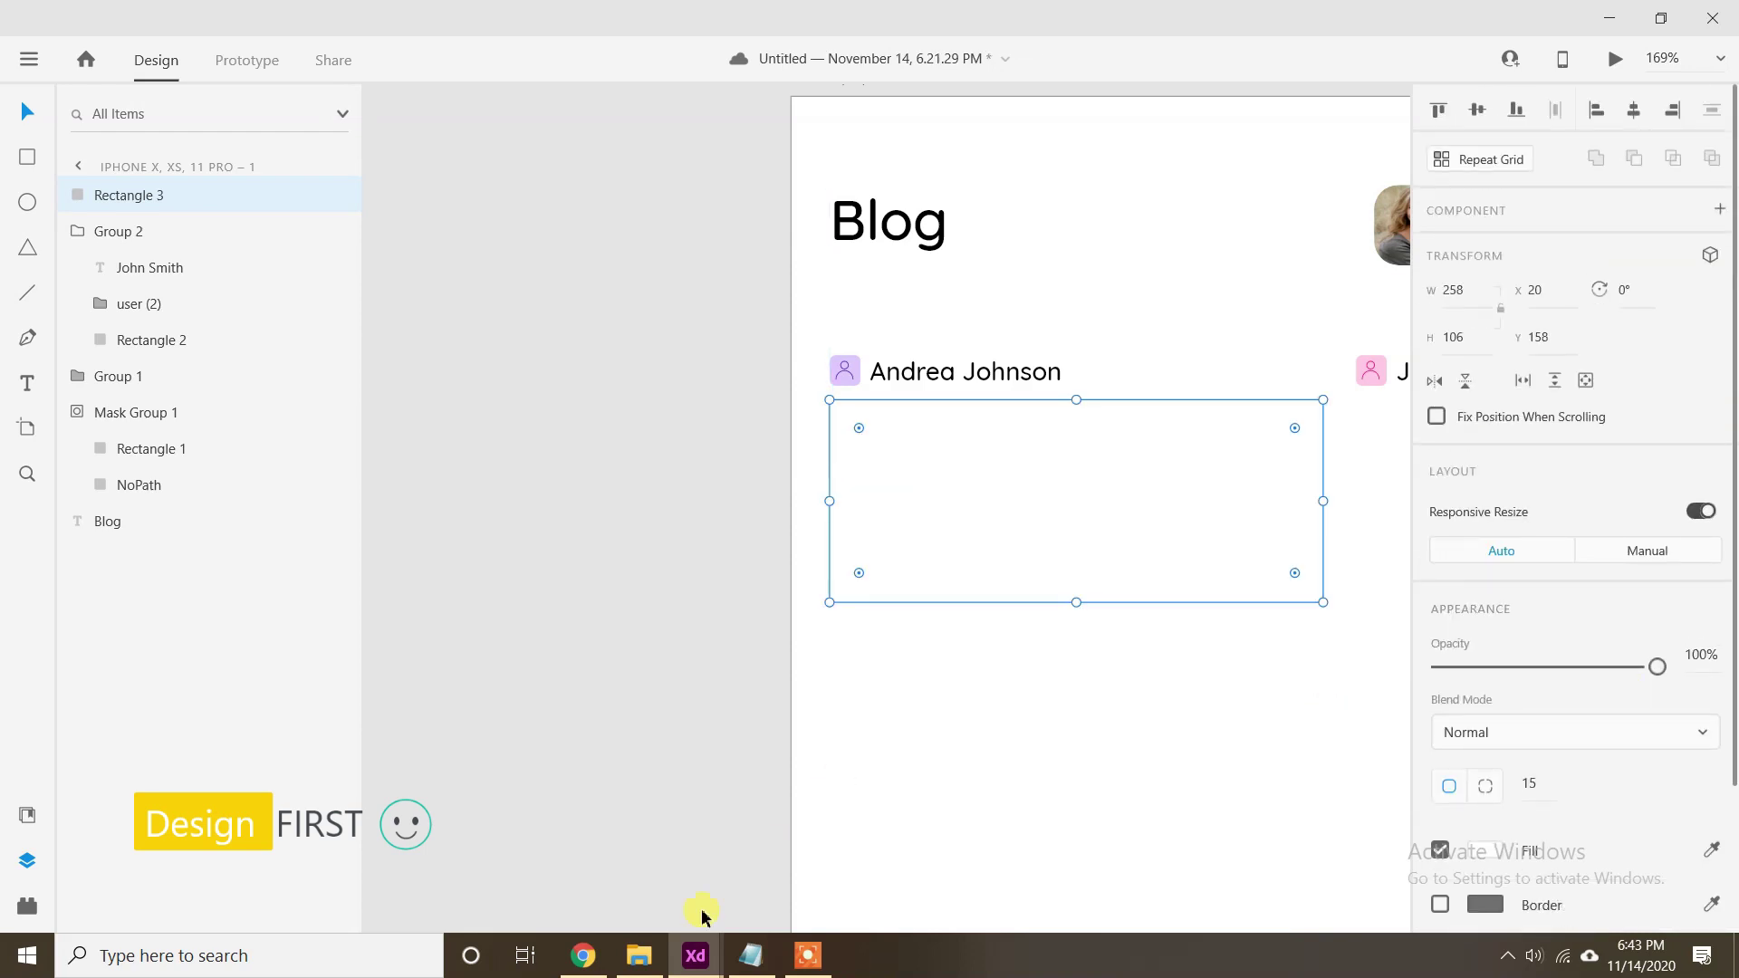
# Try placing 2 Image.svg in the rectangle and adding 3 Image.jpg, and undo the placements.
pyautogui.click(638, 956)
pyautogui.moveTo(1507, 280); pyautogui.dragTo(982, 480)
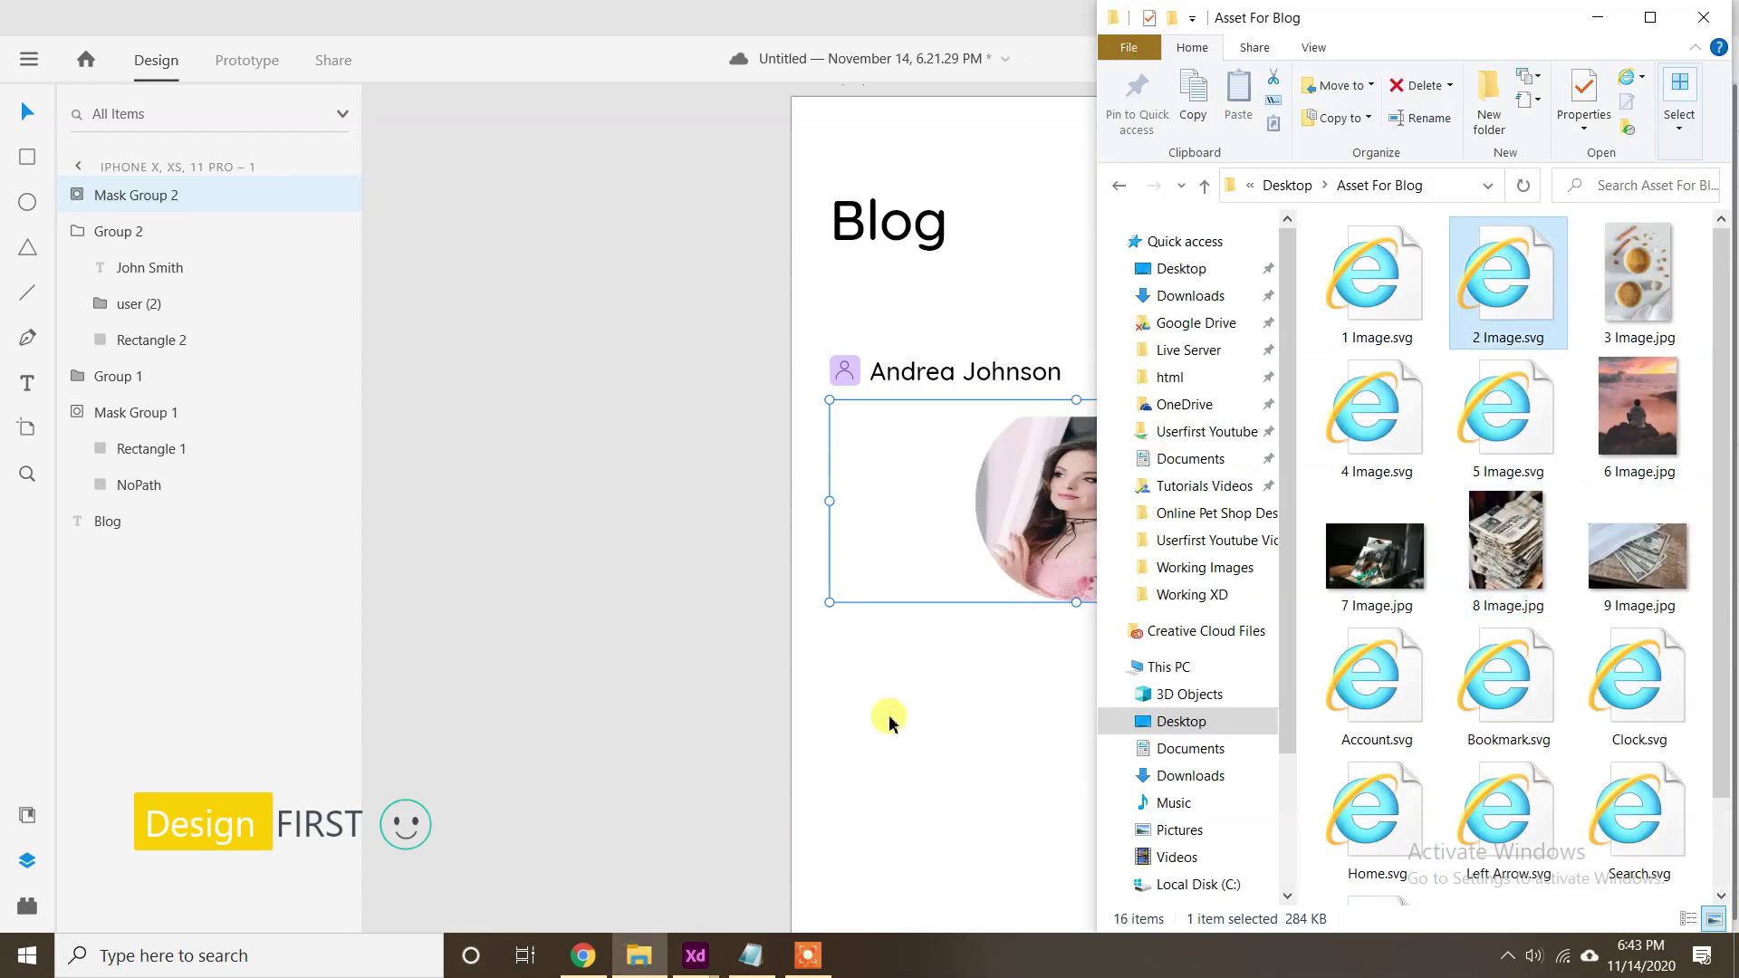
pyautogui.moveTo(1643, 276); pyautogui.dragTo(910, 690)
pyautogui.click(1590, 30)
pyautogui.press('Delete')
pyautogui.hotkey('ctrl', 'z')
pyautogui.hotkey('ctrl', 'z')
pyautogui.hotkey('ctrl', 'z')
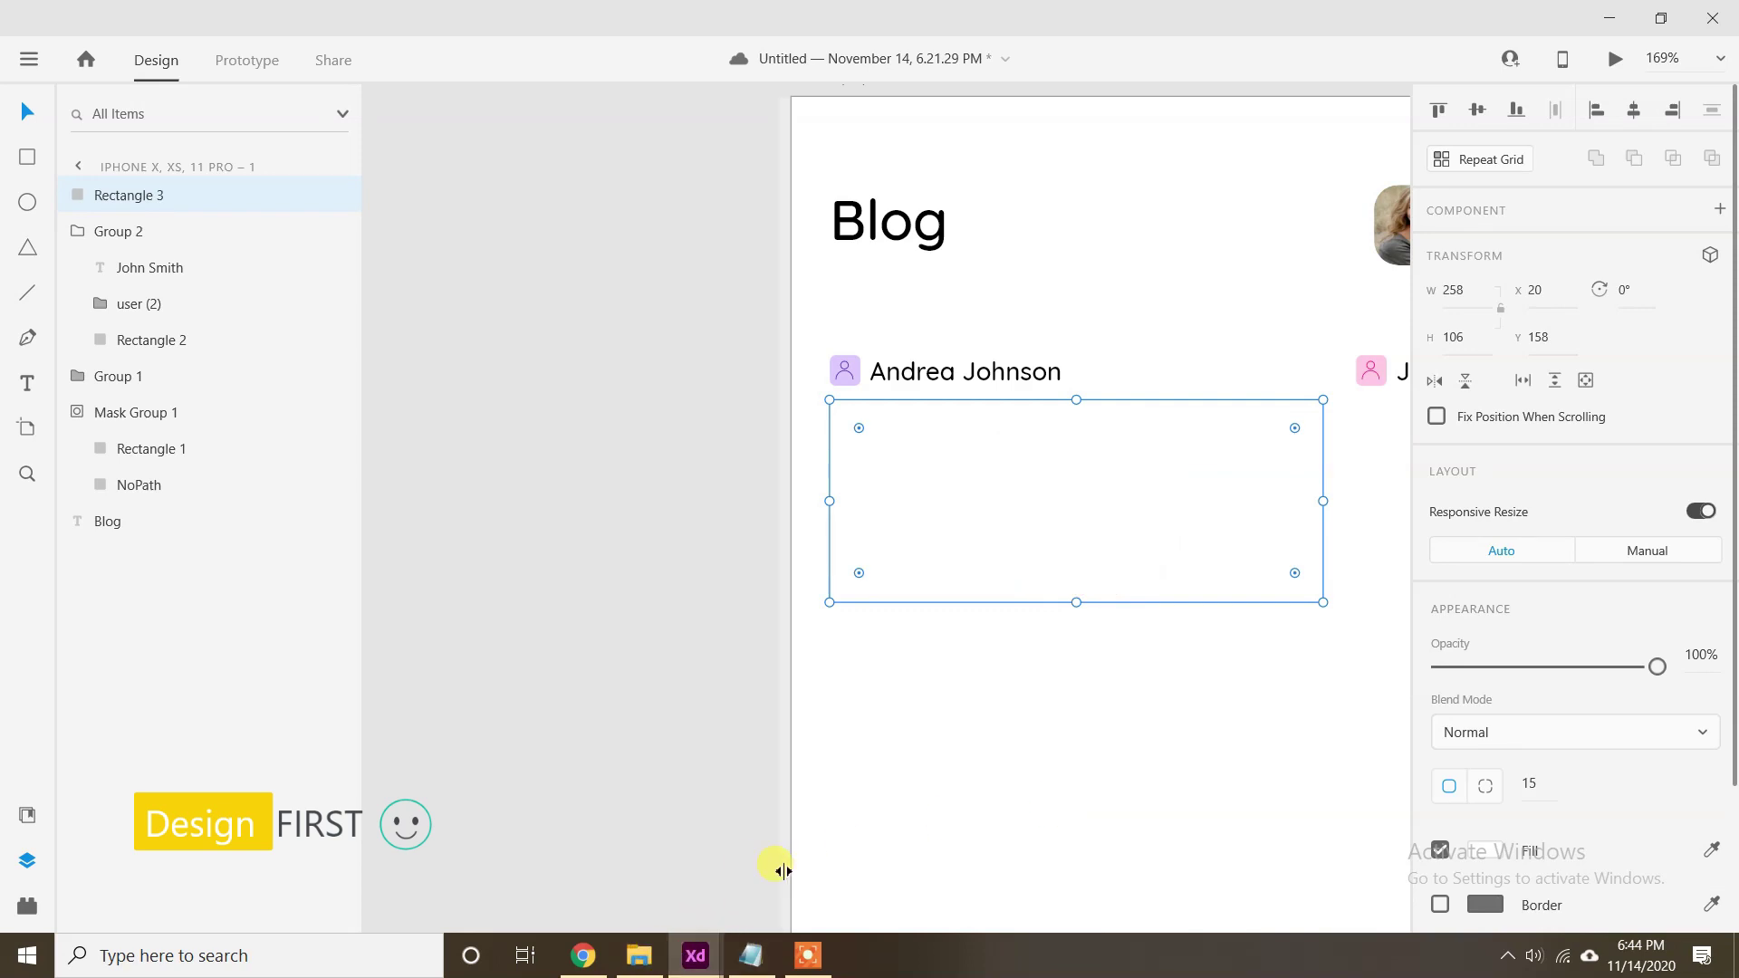
# Fill the rounded rectangle with 3 Image.jpg from the Asset For Blog folder.
pyautogui.click(638, 955)
pyautogui.moveTo(1650, 322); pyautogui.dragTo(986, 578)
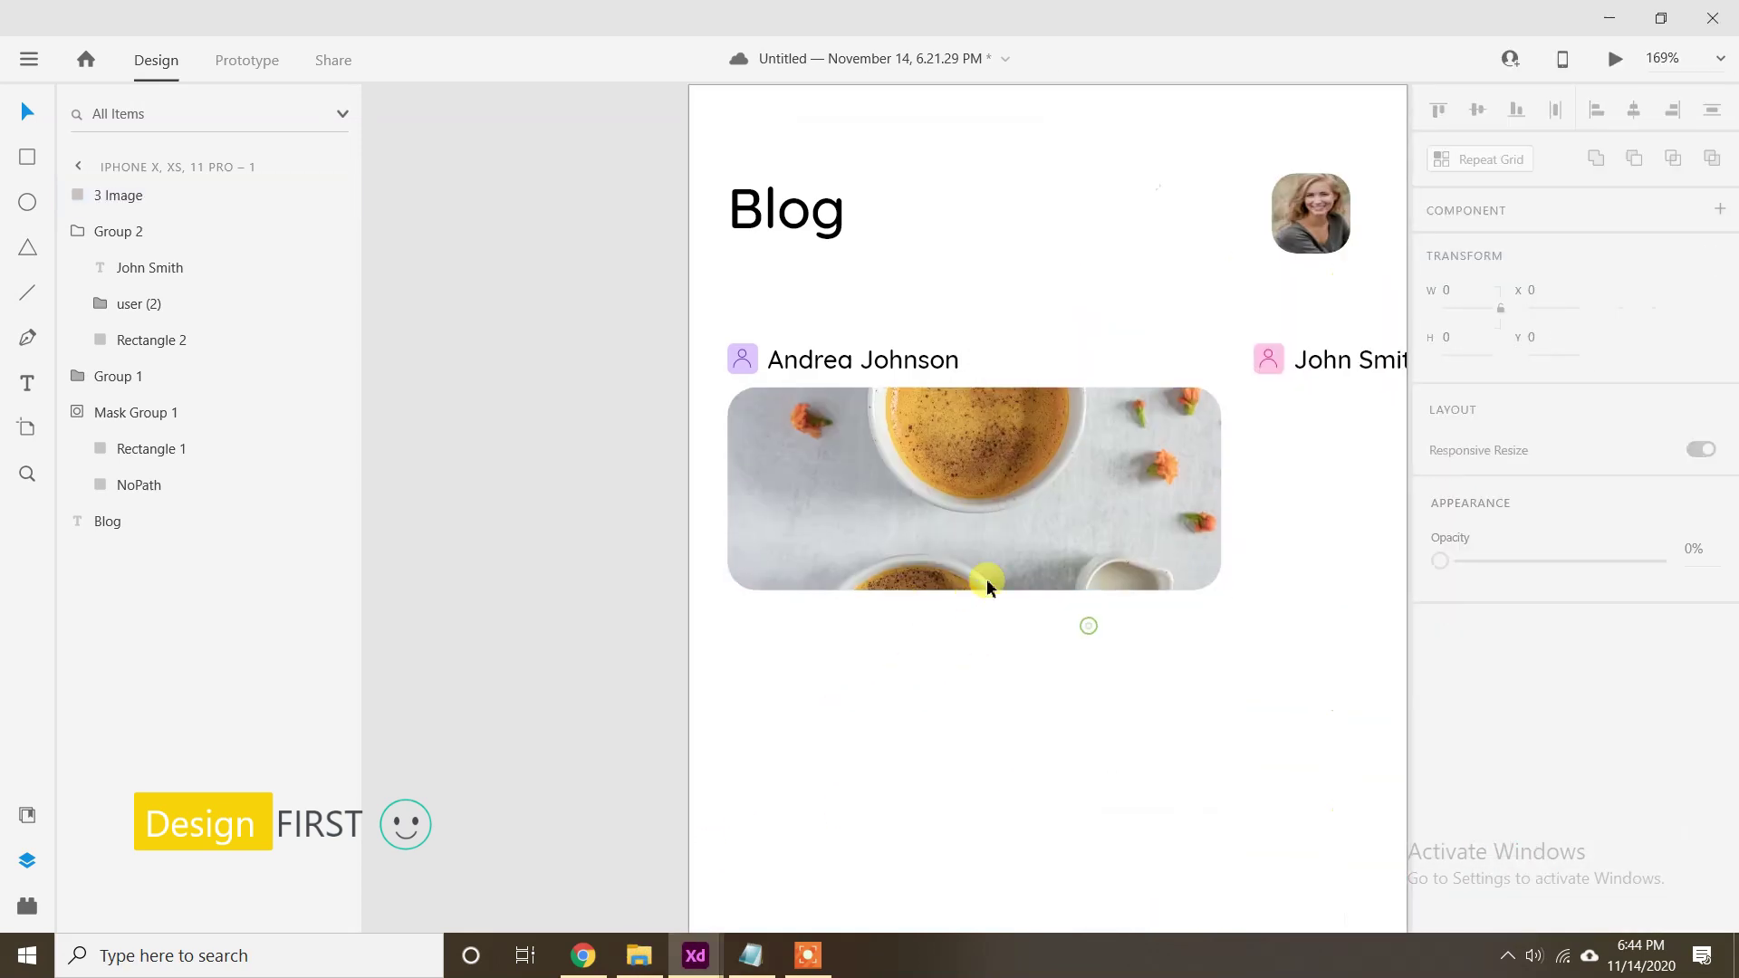
# Draw a 258 by 106 rectangle over the coffee image with a corner radius of 15 and no border.
pyautogui.click(33, 169)
pyautogui.scroll(3, 926, 591)
pyautogui.moveTo(690, 319); pyautogui.dragTo(1332, 582)
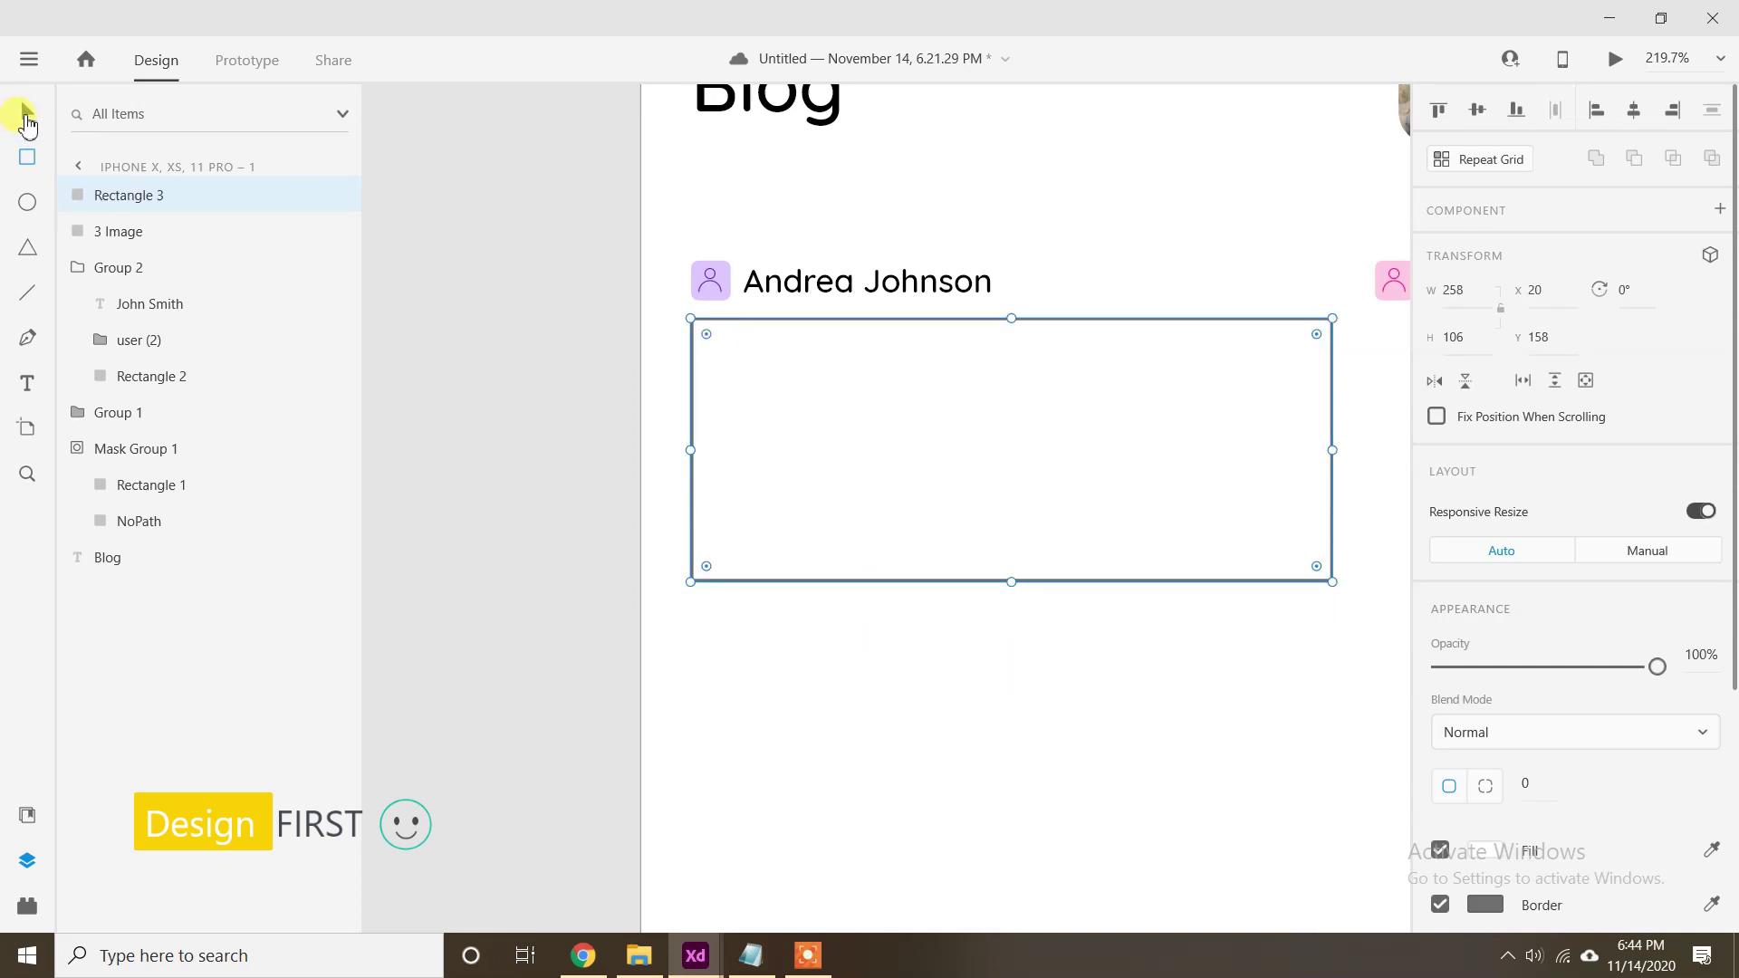
pyautogui.write('15')
pyautogui.scroll(-3, 1428, 776)
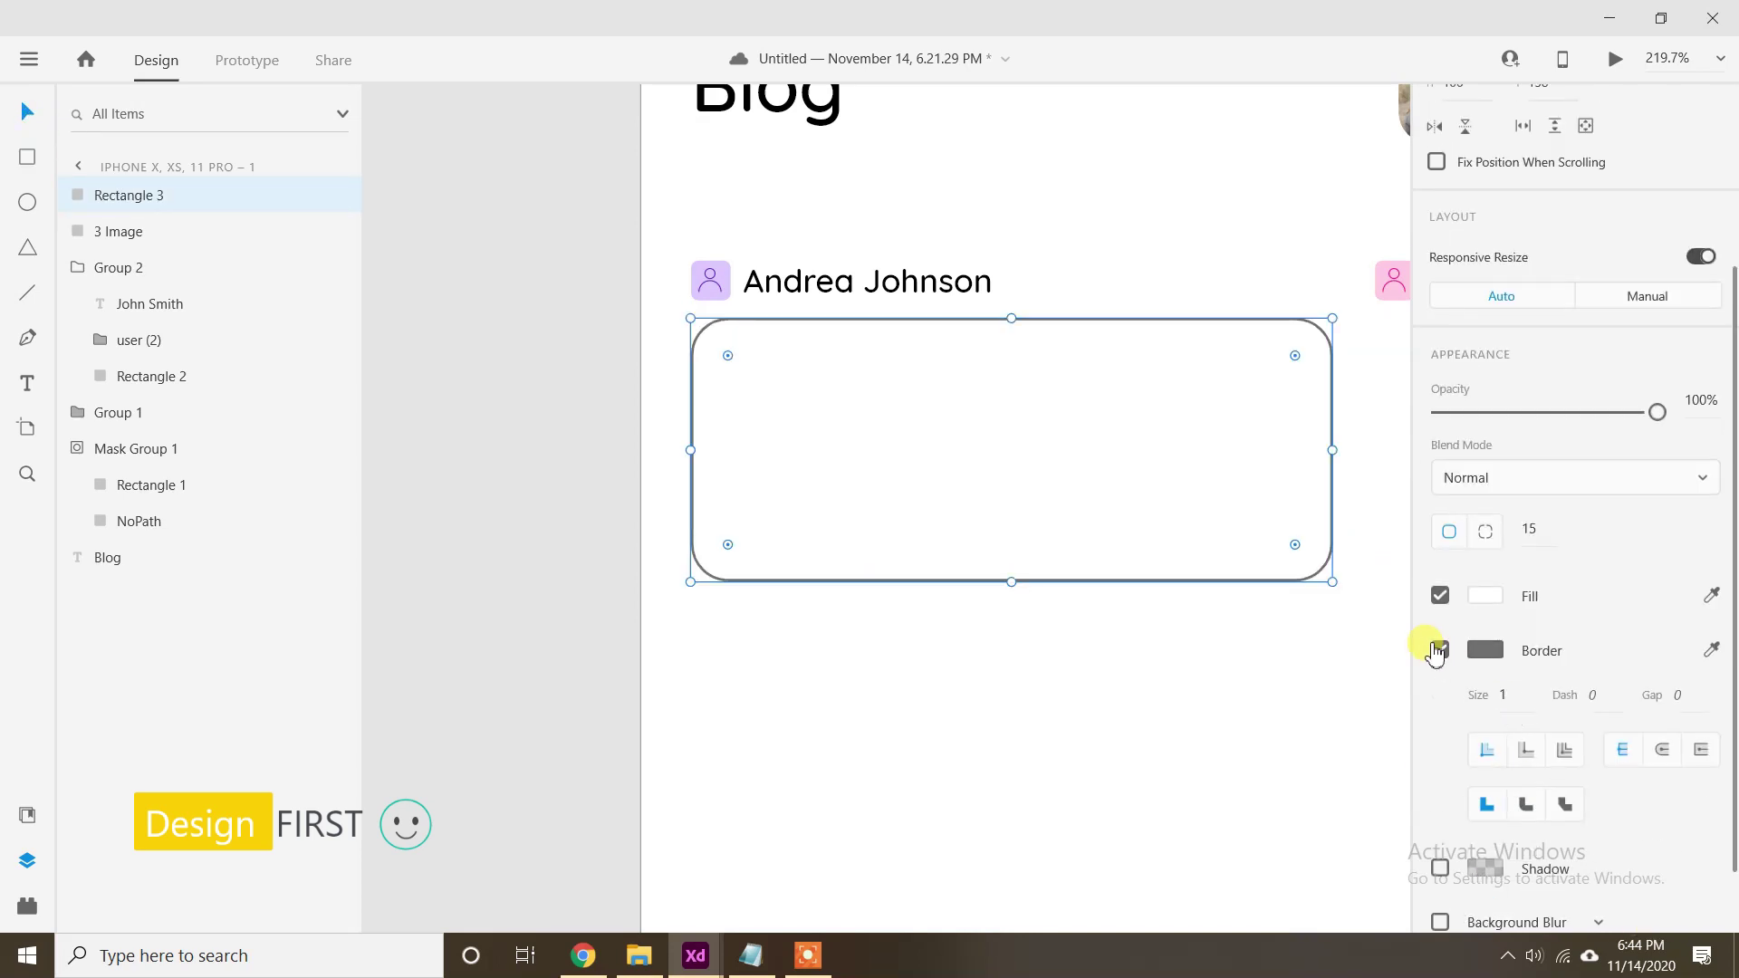
pyautogui.click(1440, 729)
# Fill the overlay rectangle with black #000000 and set its opacity to 32%.
pyautogui.click(1485, 674)
pyautogui.write('000000')
pyautogui.press('Return')
pyautogui.click(1701, 478)
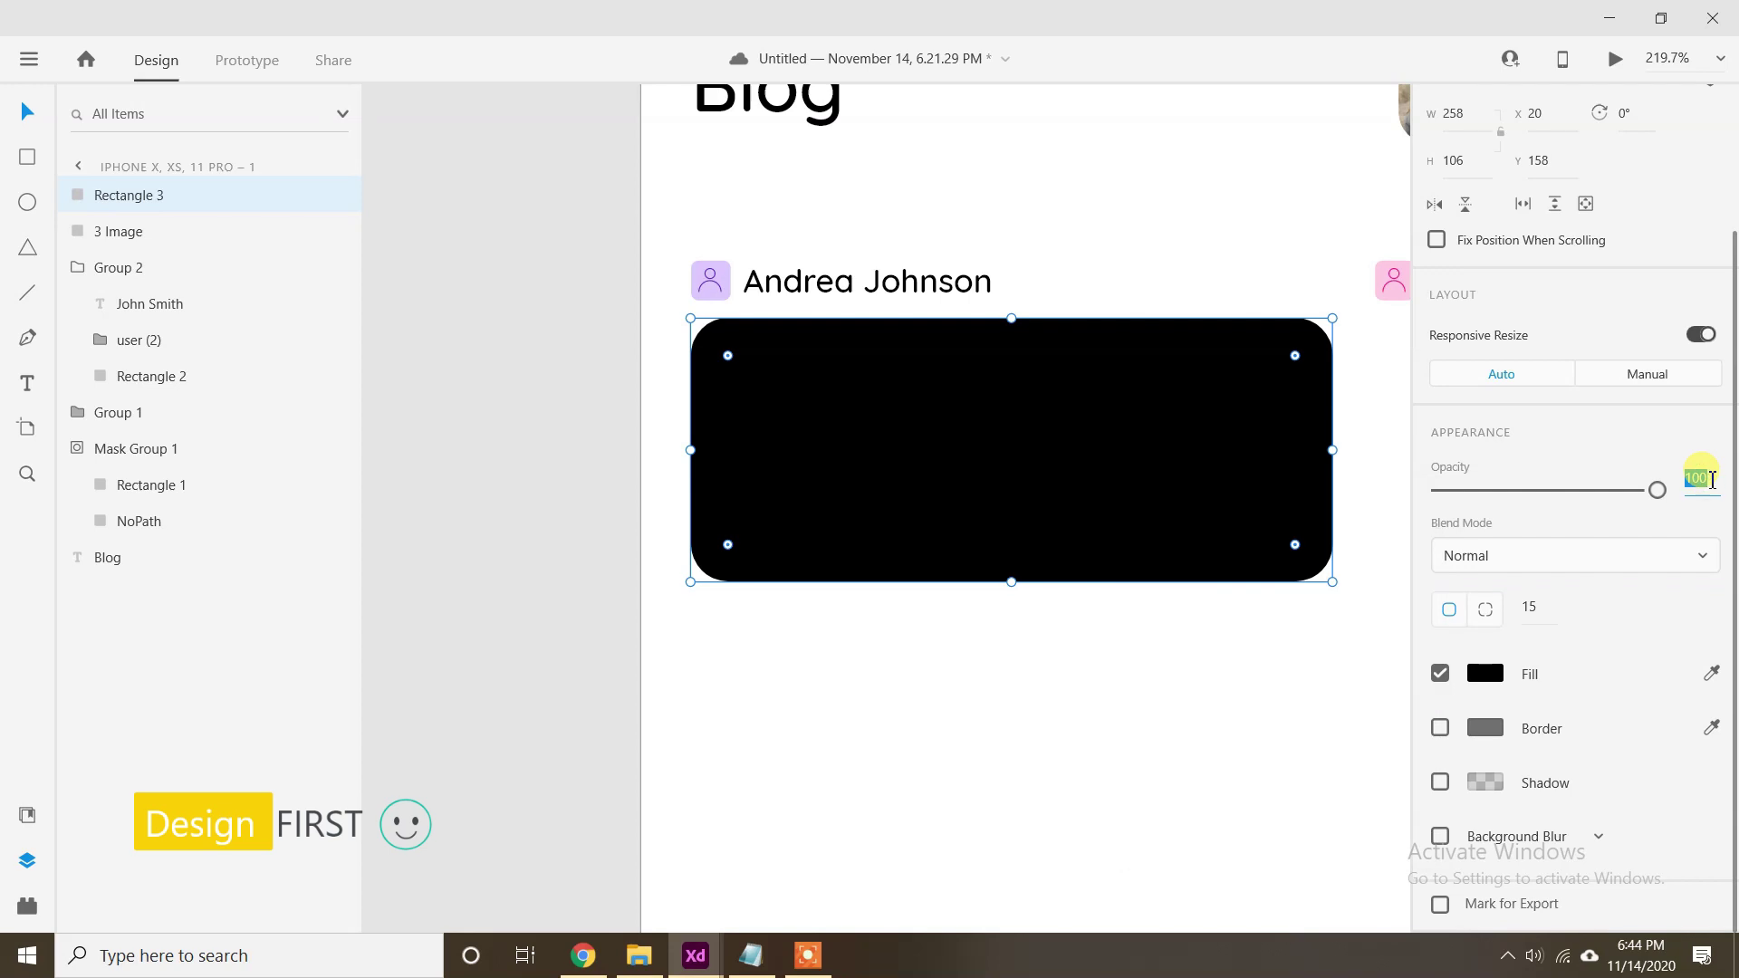
pyautogui.write('30')
pyautogui.press('Return')
pyautogui.moveTo(978, 659); pyautogui.dragTo(886, 643)
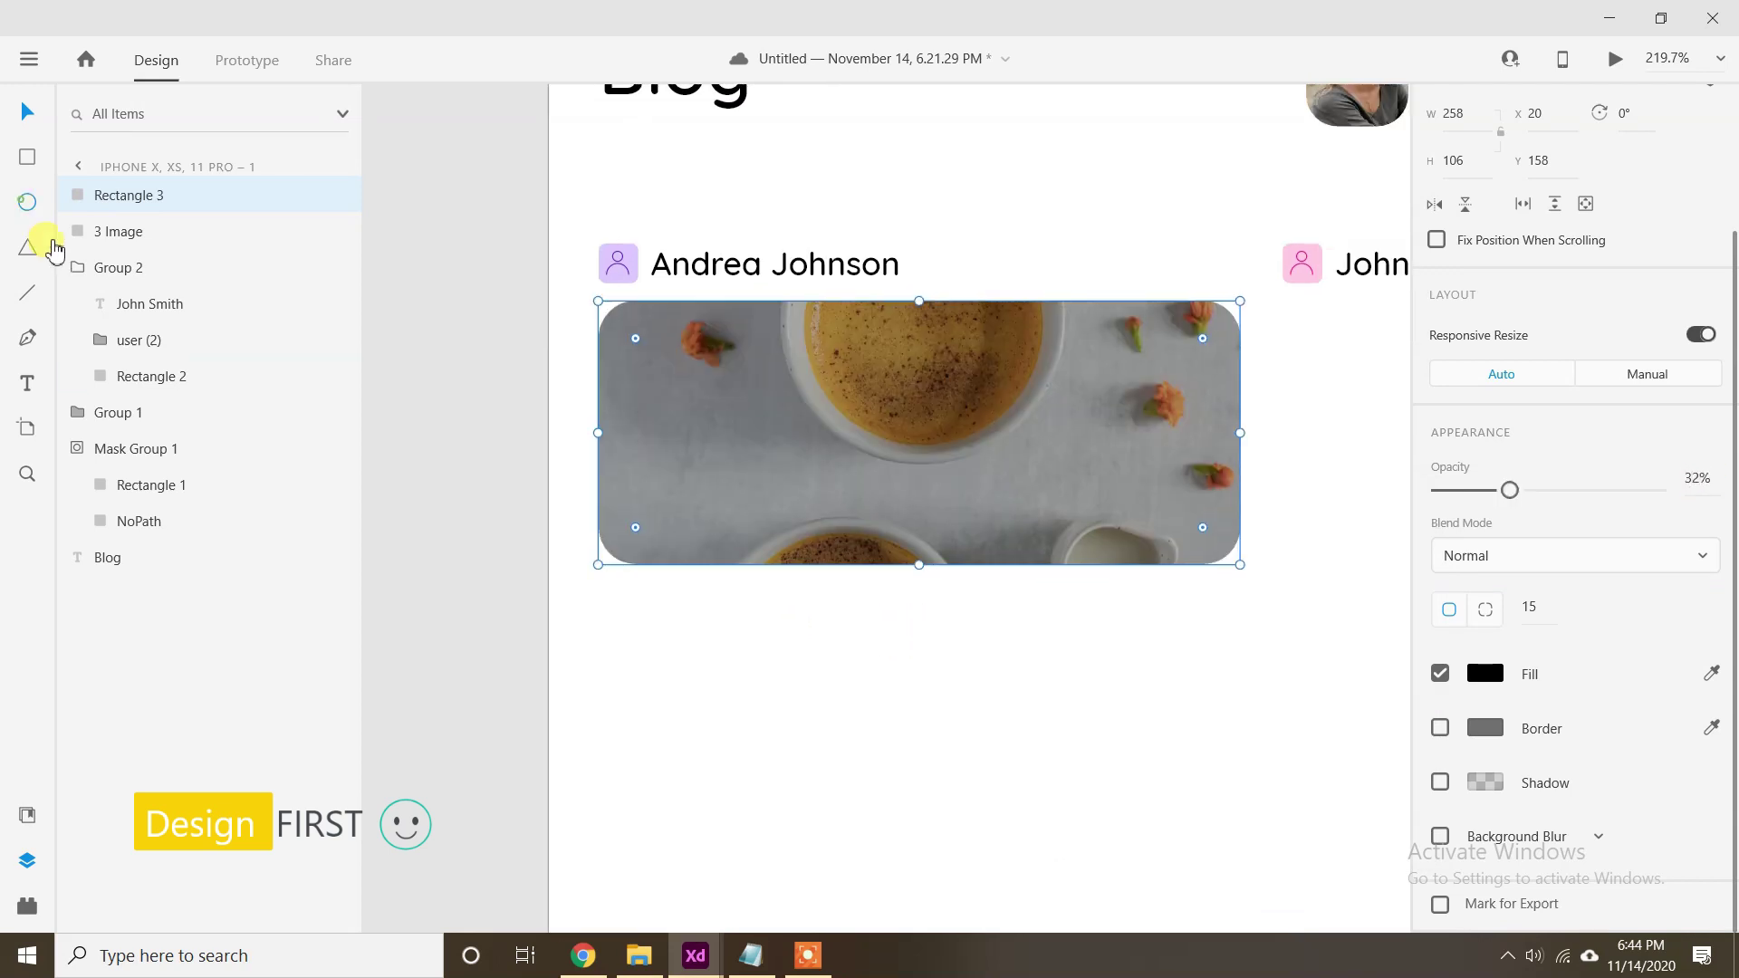
# Draw an ellipse on the coffee card and size it to a 56 by 56 circle.
pyautogui.click(27, 202)
pyautogui.moveTo(720, 401); pyautogui.dragTo(784, 480)
pyautogui.scroll(3, 1489, 308)
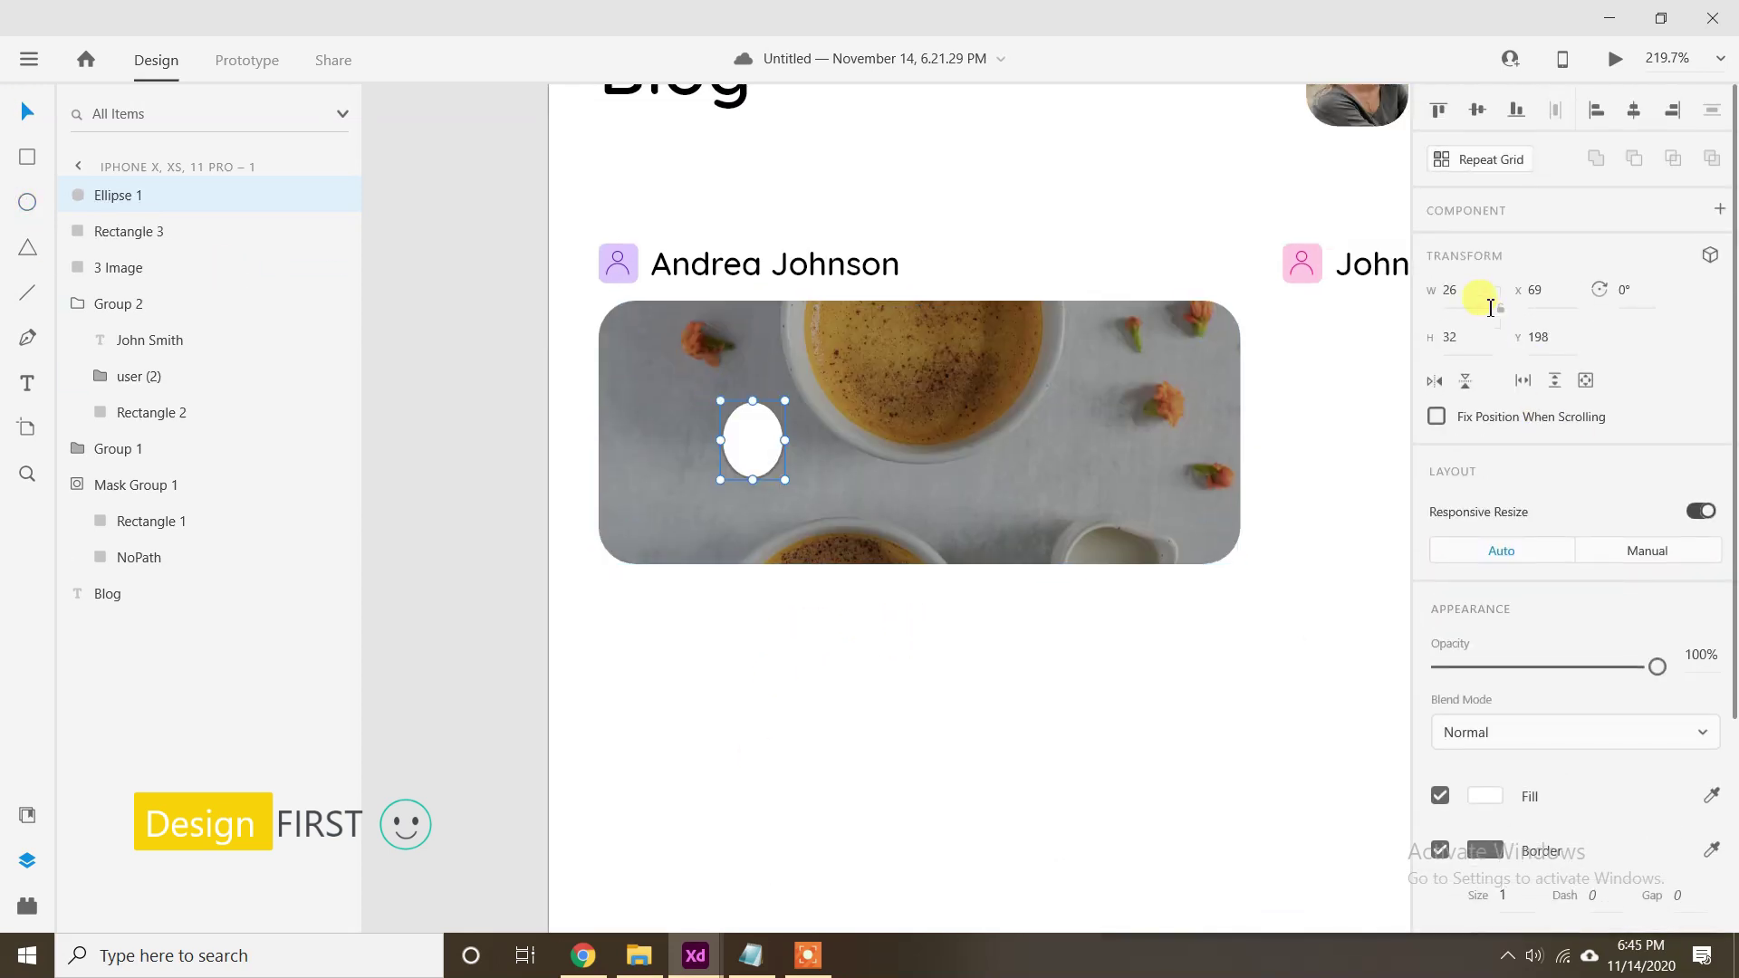
pyautogui.write('56')
pyautogui.press('Return')
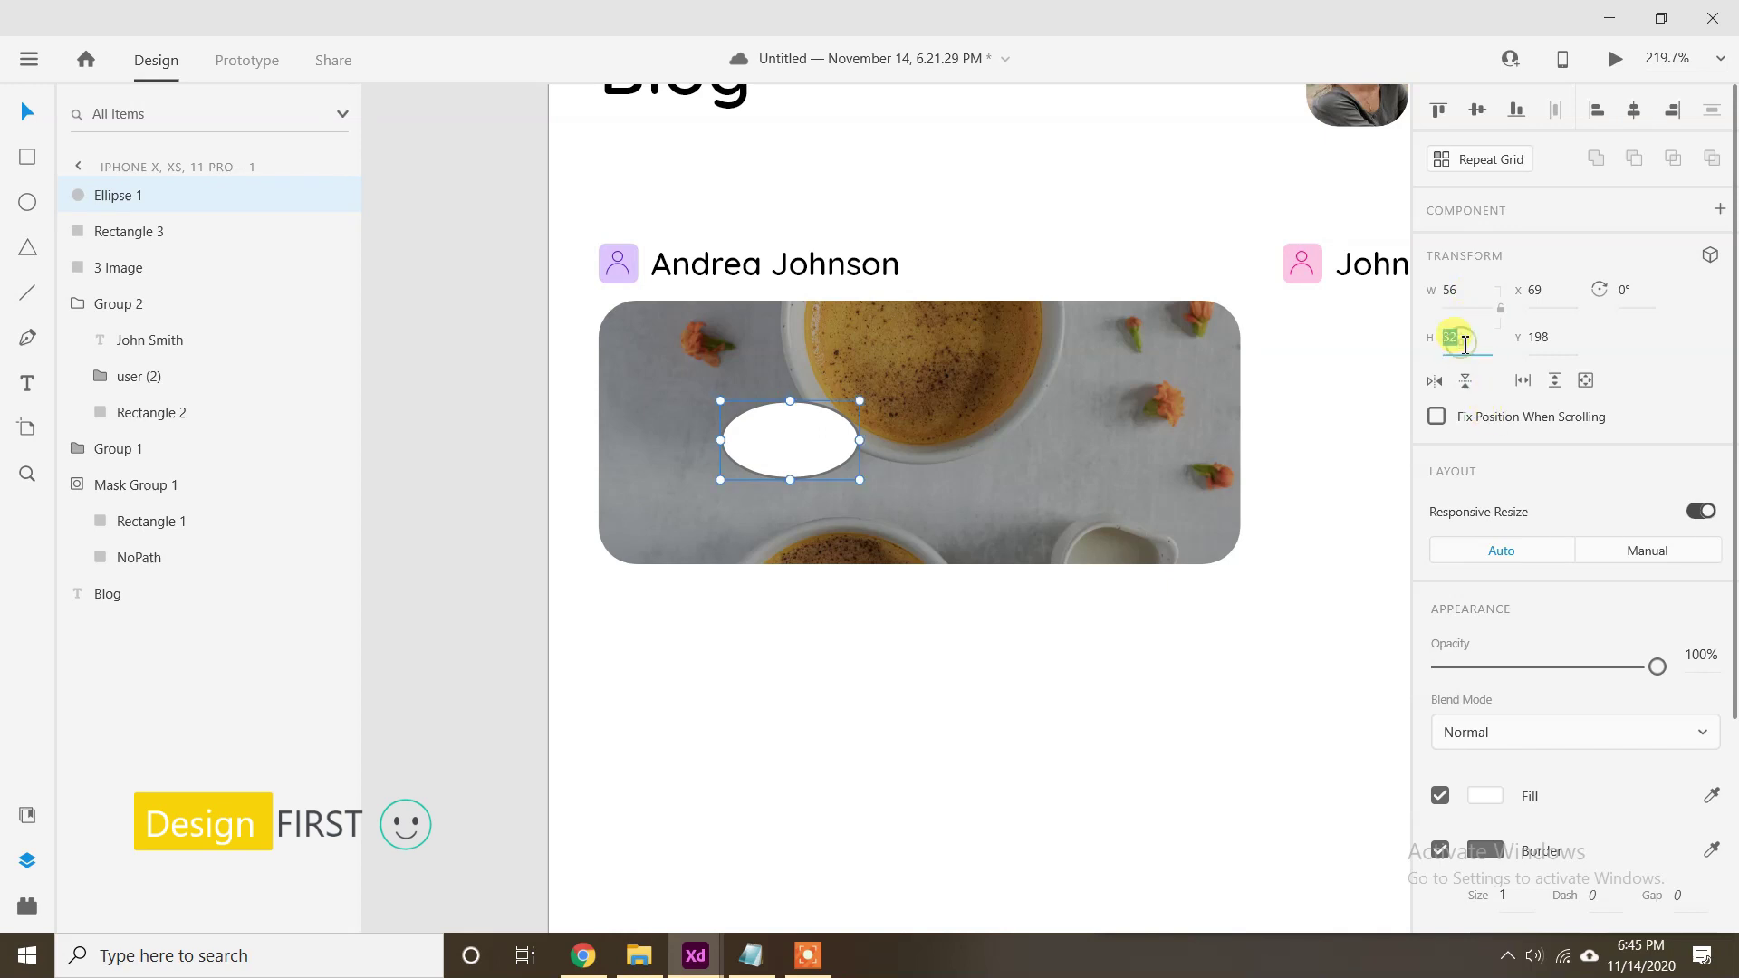
pyautogui.click(1464, 345)
pyautogui.write('56')
pyautogui.press('Return')
# Move the white circle to X 33, Y 183, vertically centred on the card.
pyautogui.hotkey('shift', 'Left')
pyautogui.hotkey('shift', 'Left')
pyautogui.hotkey('shift', 'Left')
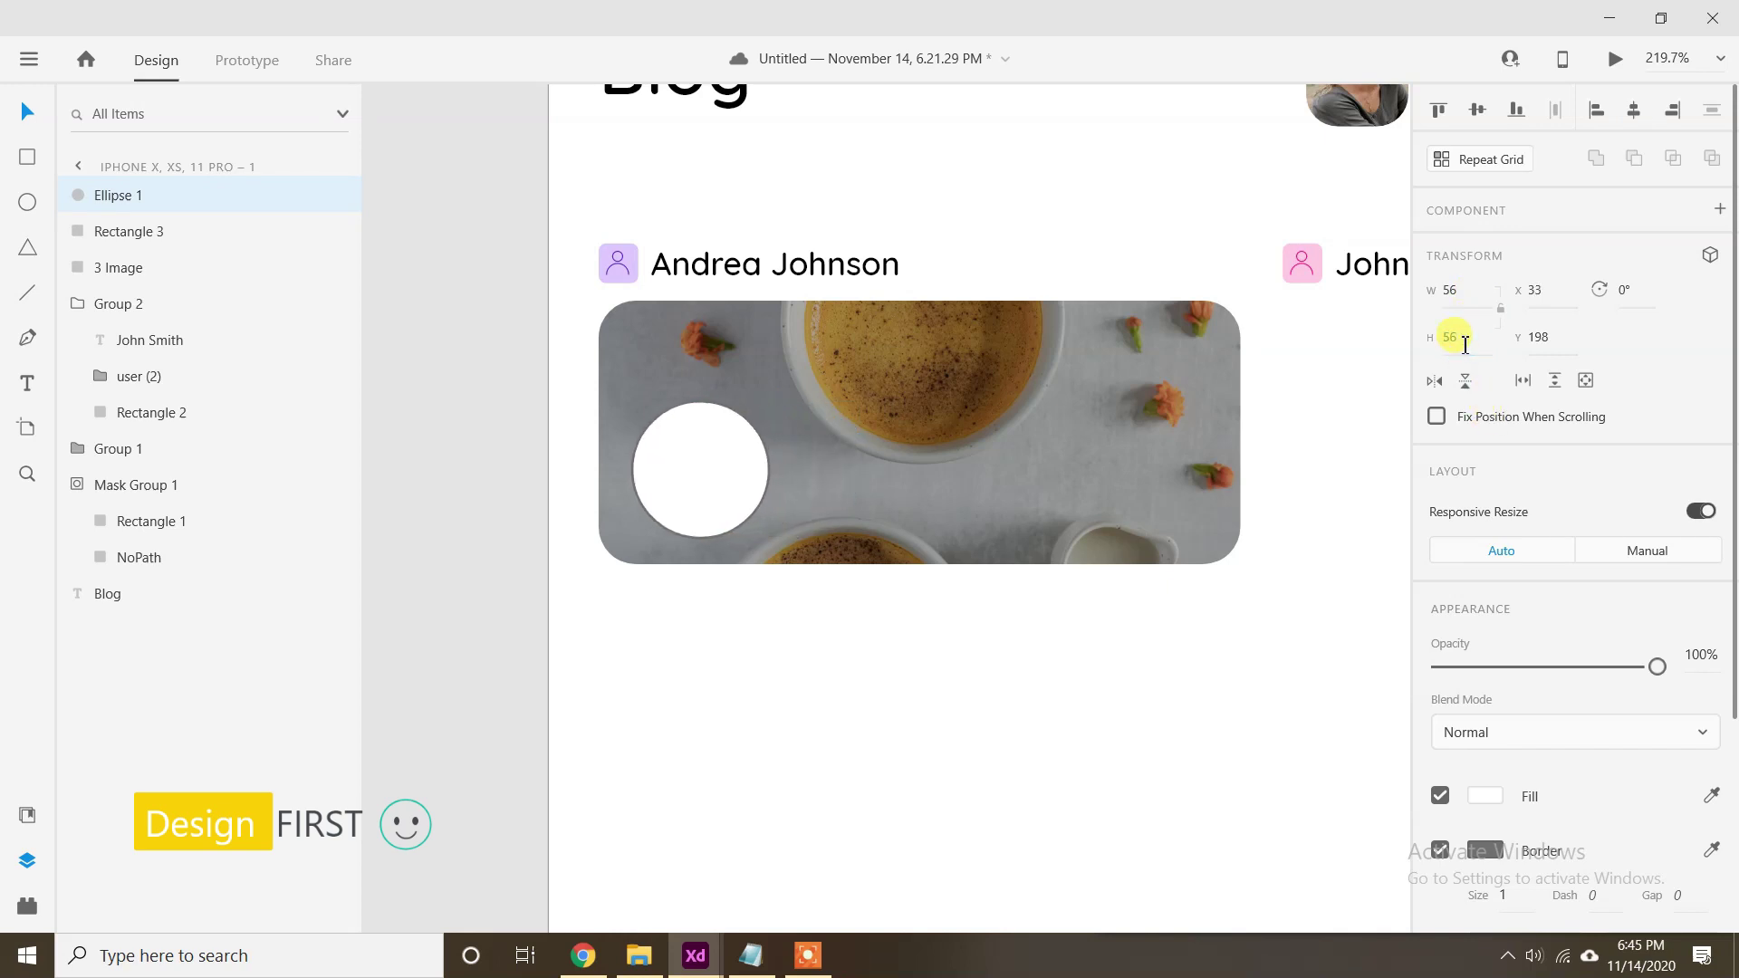
pyautogui.press('Left')
pyautogui.hotkey('shift', 'Up')
pyautogui.hotkey('shift', 'Up')
pyautogui.hotkey('shift', 'Down')
pyautogui.press('Up')
pyautogui.press('Up')
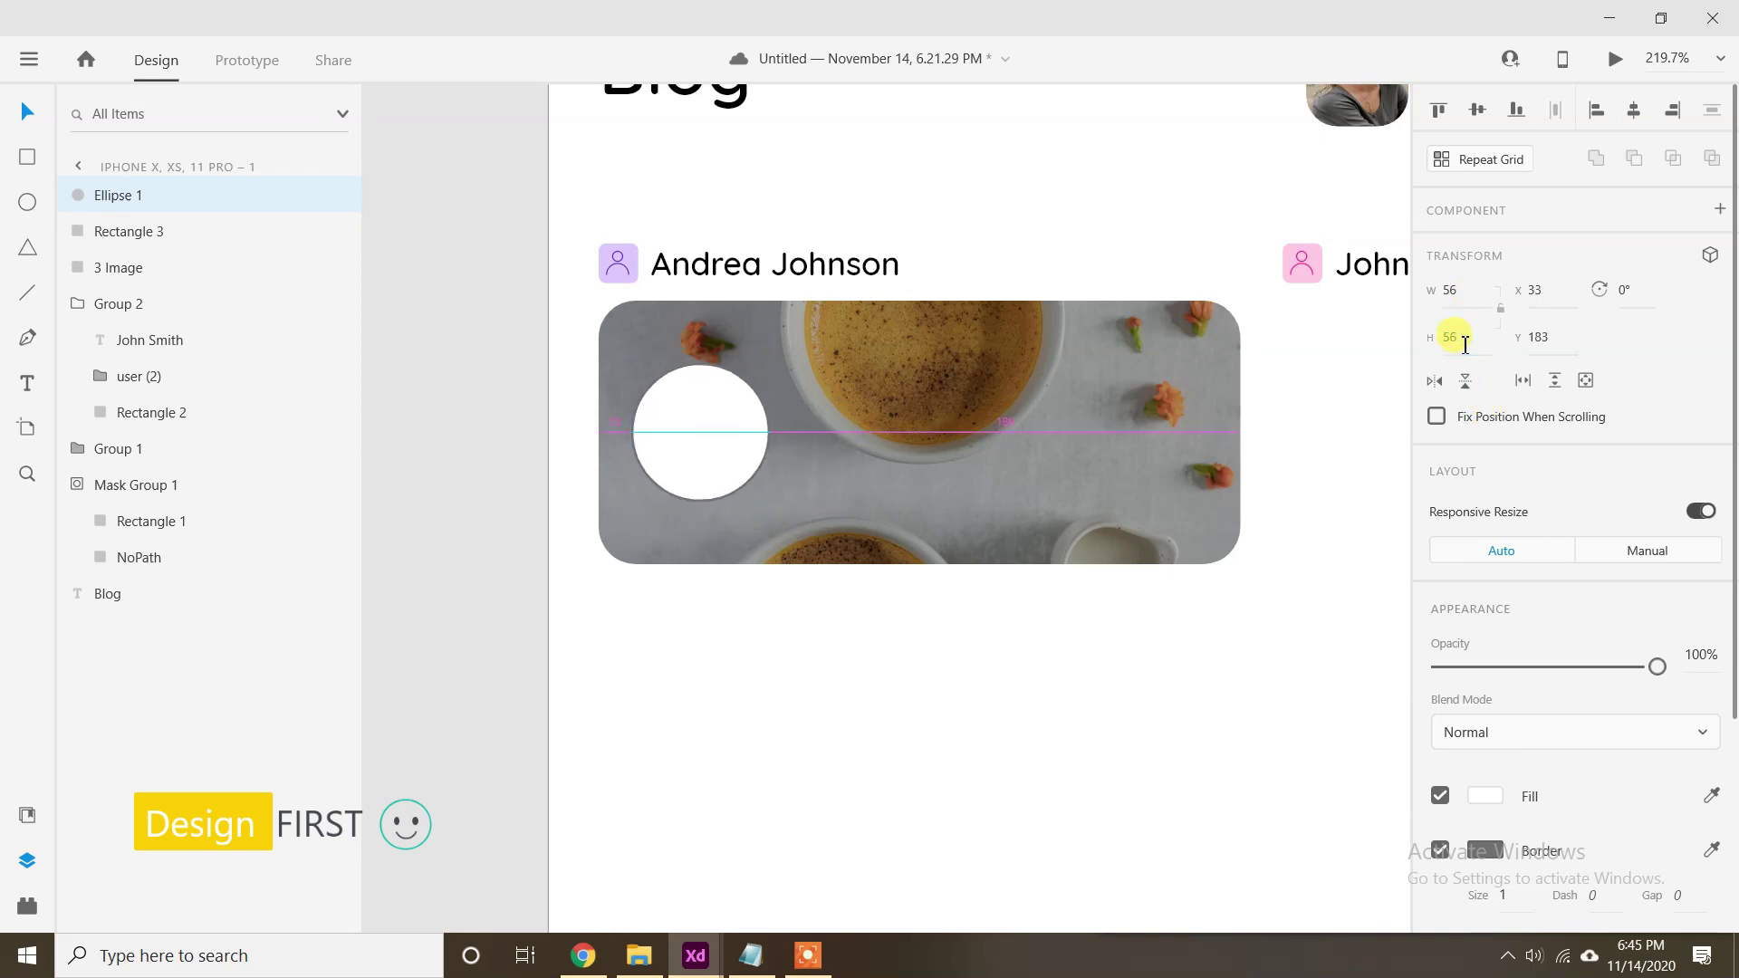
# Fill the circle with the portrait of the dark-haired woman in pink from the asset folder.
pyautogui.scroll(-3, 1696, 660)
pyautogui.click(639, 955)
pyautogui.moveTo(1378, 331); pyautogui.dragTo(677, 473)
# Stretch the portrait inside its circular mask to about 56 by 60 so it covers the circle.
pyautogui.scroll(1, 700, 443)
pyautogui.doubleClick(700, 444)
pyautogui.scroll(3, 698, 439)
pyautogui.moveTo(724, 606); pyautogui.dragTo(721, 624)
pyautogui.scroll(-4, 735, 690)
pyautogui.click(785, 791)
pyautogui.scroll(3, 741, 654)
pyautogui.moveTo(847, 693); pyautogui.dragTo(747, 665)
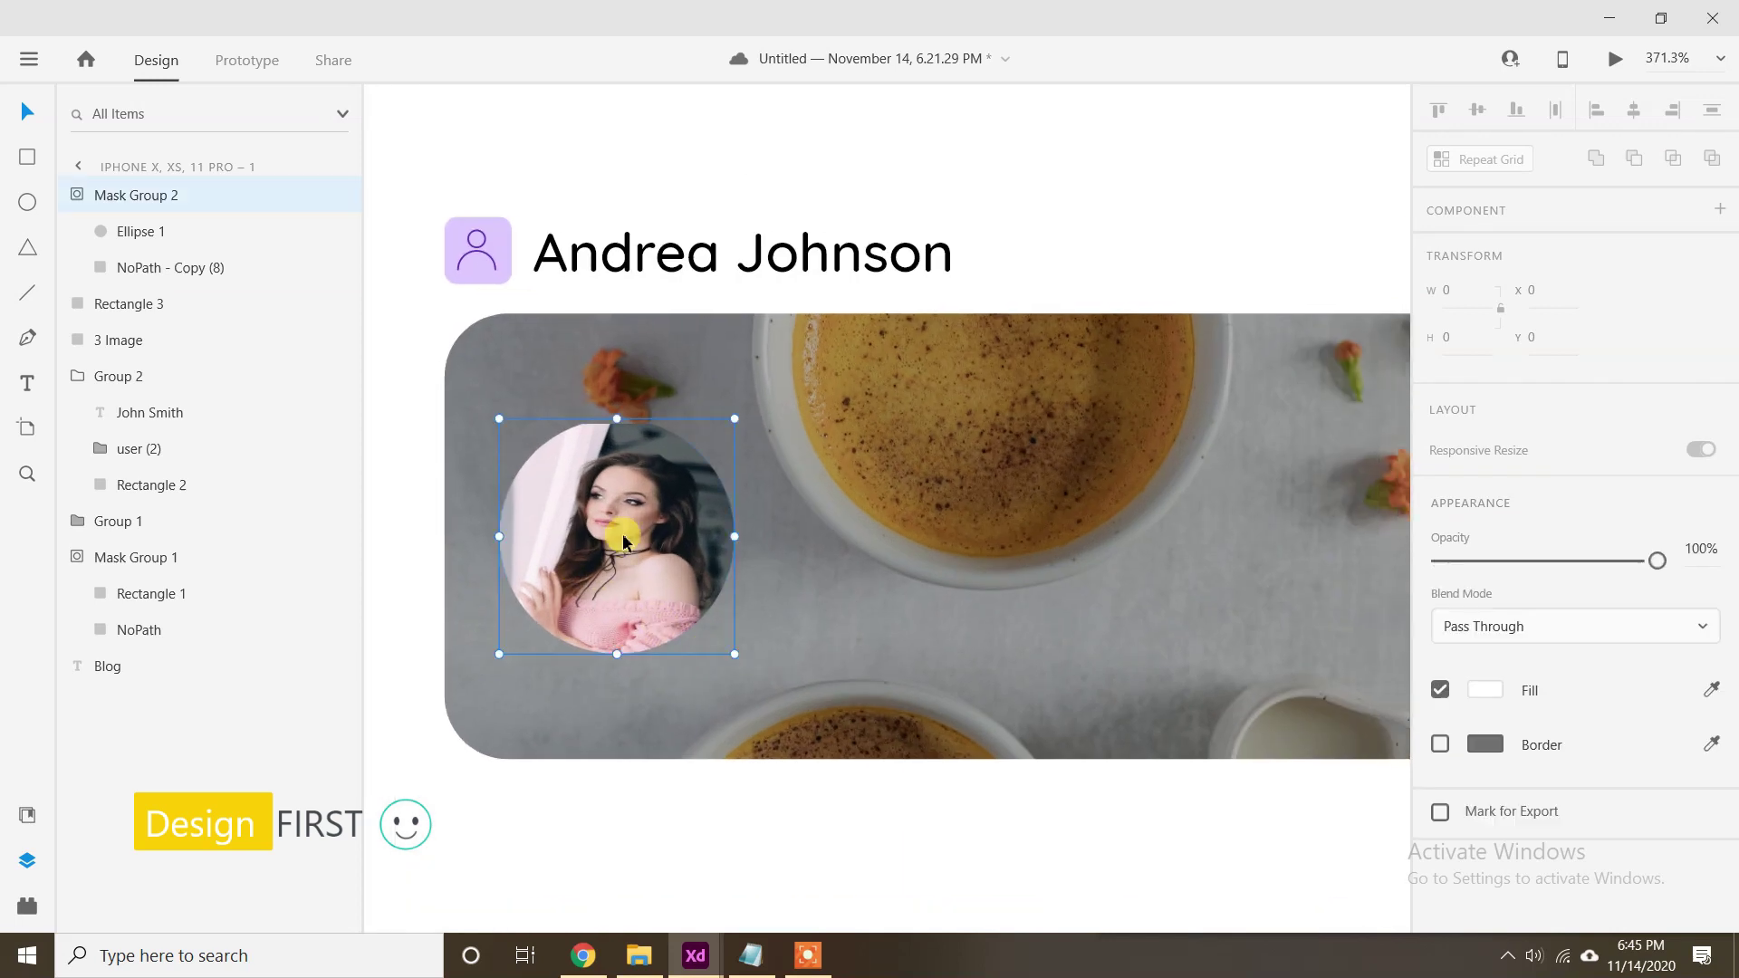
pyautogui.doubleClick(622, 535)
pyautogui.moveTo(618, 418); pyautogui.dragTo(618, 411)
pyautogui.click(631, 430)
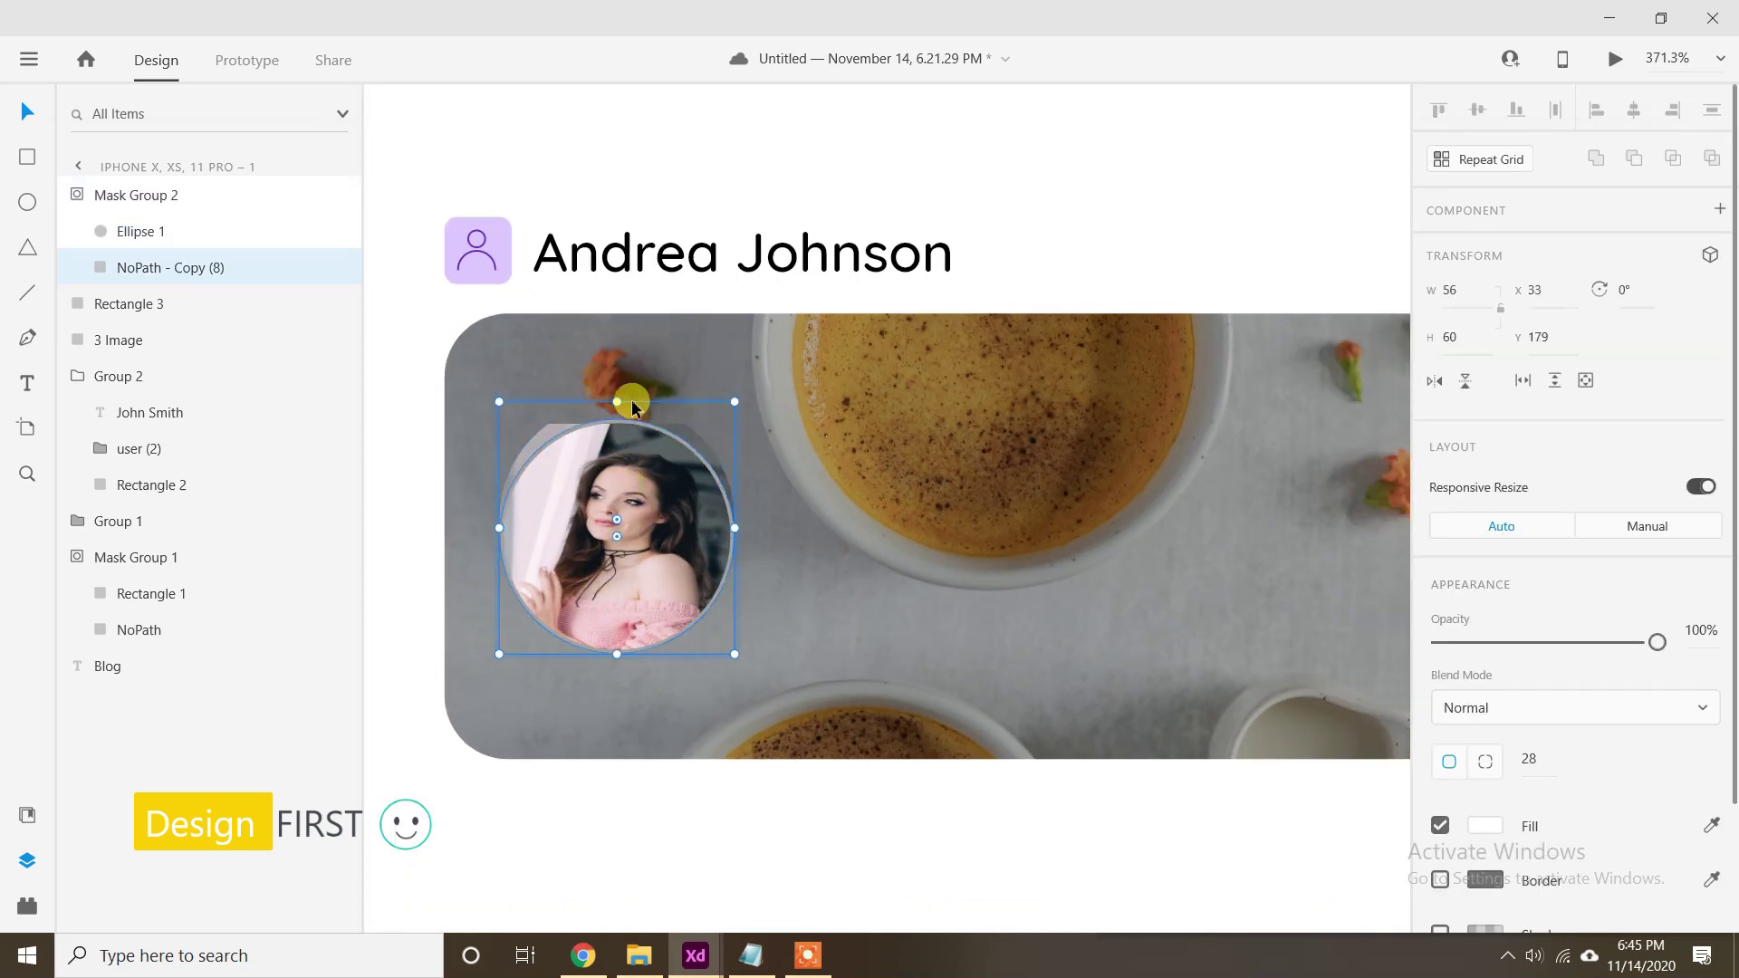
pyautogui.click(796, 552)
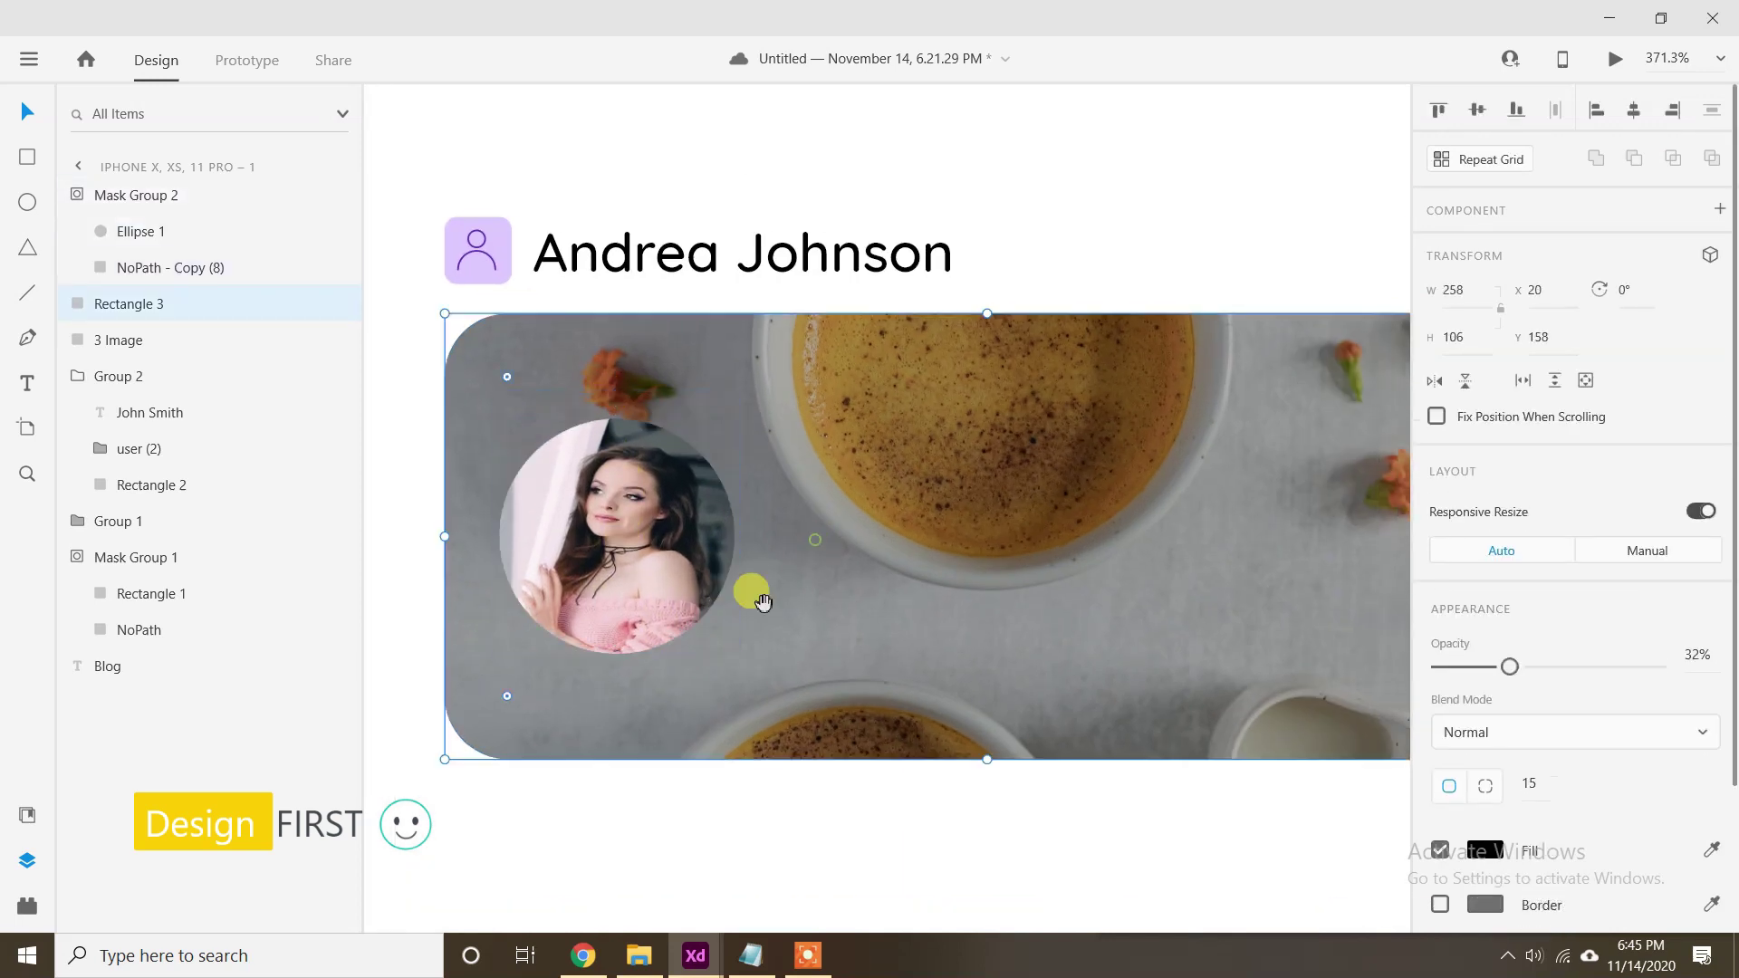
# Draw another ellipse over the portrait and size it to a 60 by 60 circle.
pyautogui.scroll(-2, 788, 553)
pyautogui.hscroll(3, 766, 530)
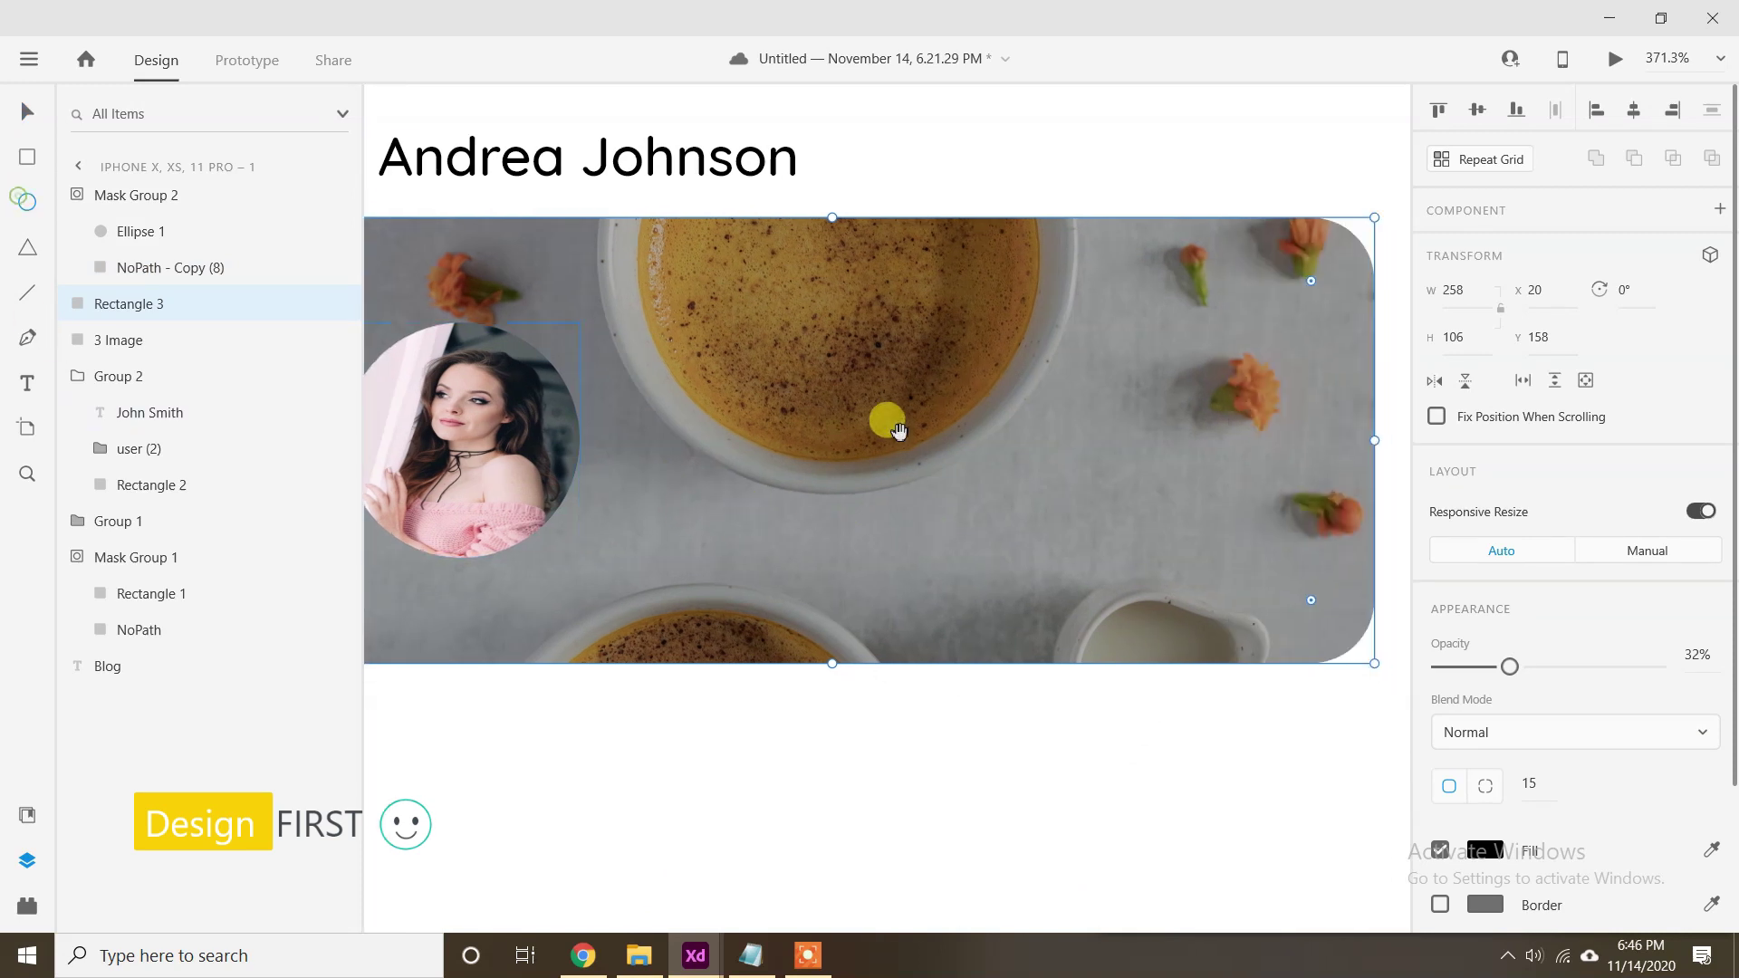
pyautogui.hscroll(-3, 899, 430)
pyautogui.press('e')
pyautogui.moveTo(469, 330); pyautogui.dragTo(714, 549)
pyautogui.click(27, 112)
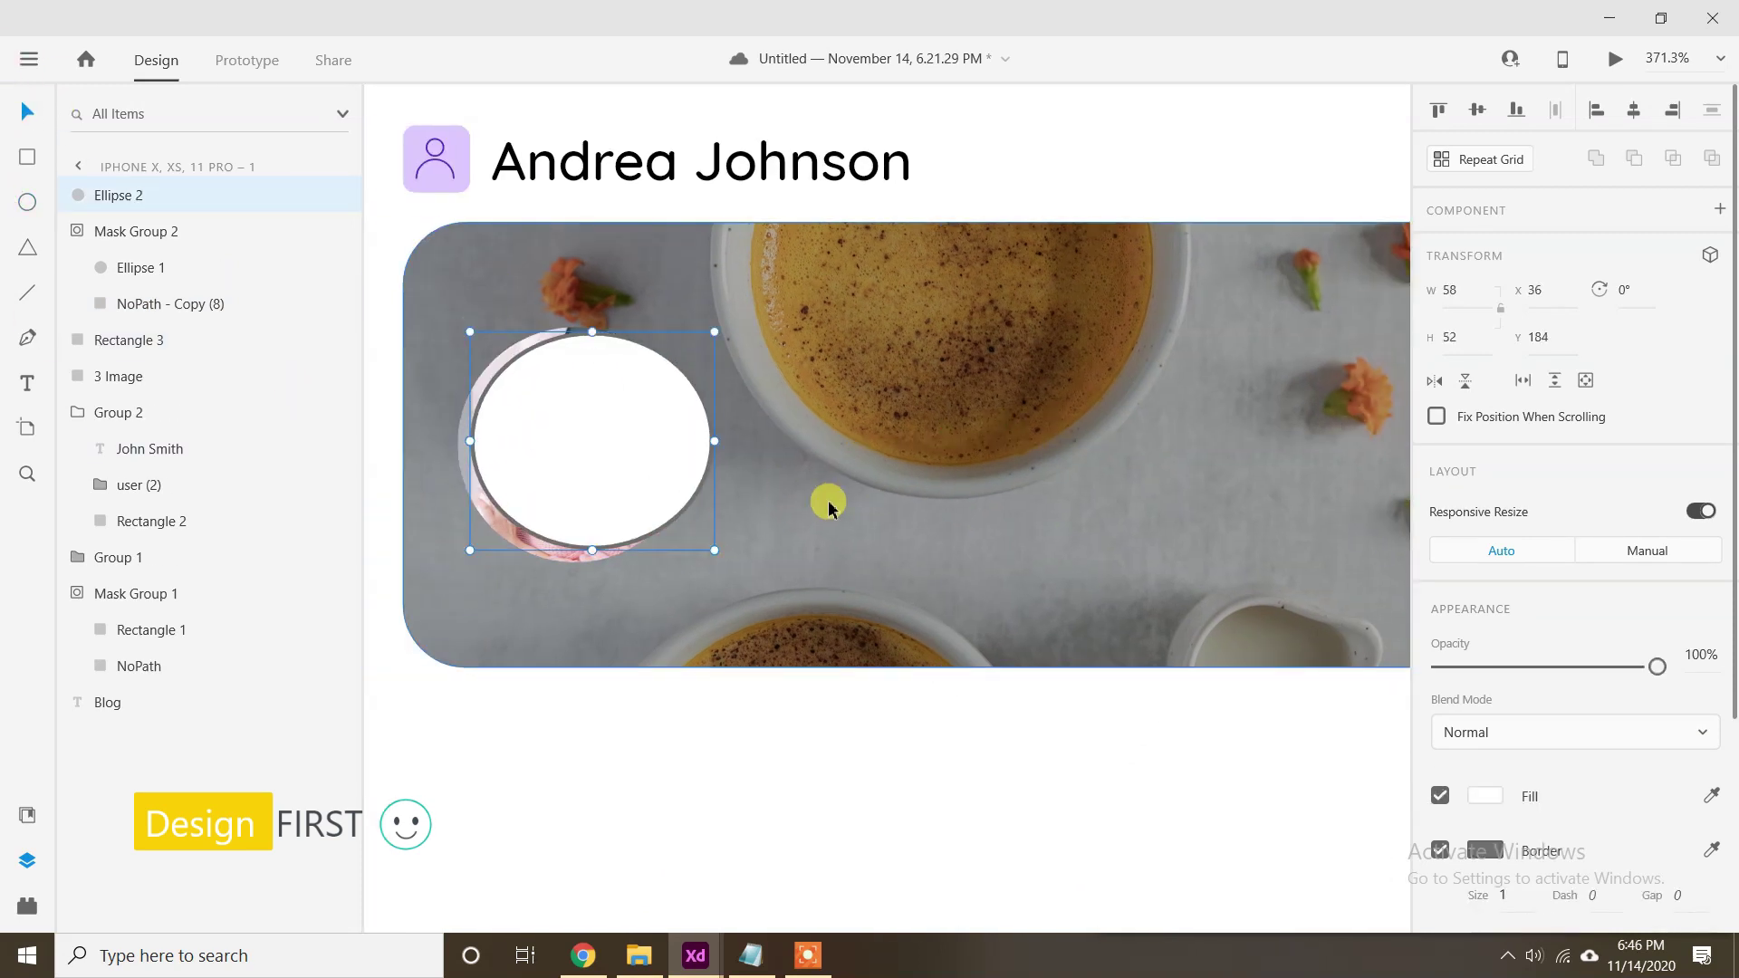
pyautogui.click(1481, 304)
pyautogui.write('60')
pyautogui.press('Return')
pyautogui.click(1468, 336)
pyautogui.write('60')
pyautogui.press('Return')
# Move the 60 by 60 circle to X 31, Y 181, concentric with the portrait.
pyautogui.press('Left')
pyautogui.press('Left')
pyautogui.press('Left')
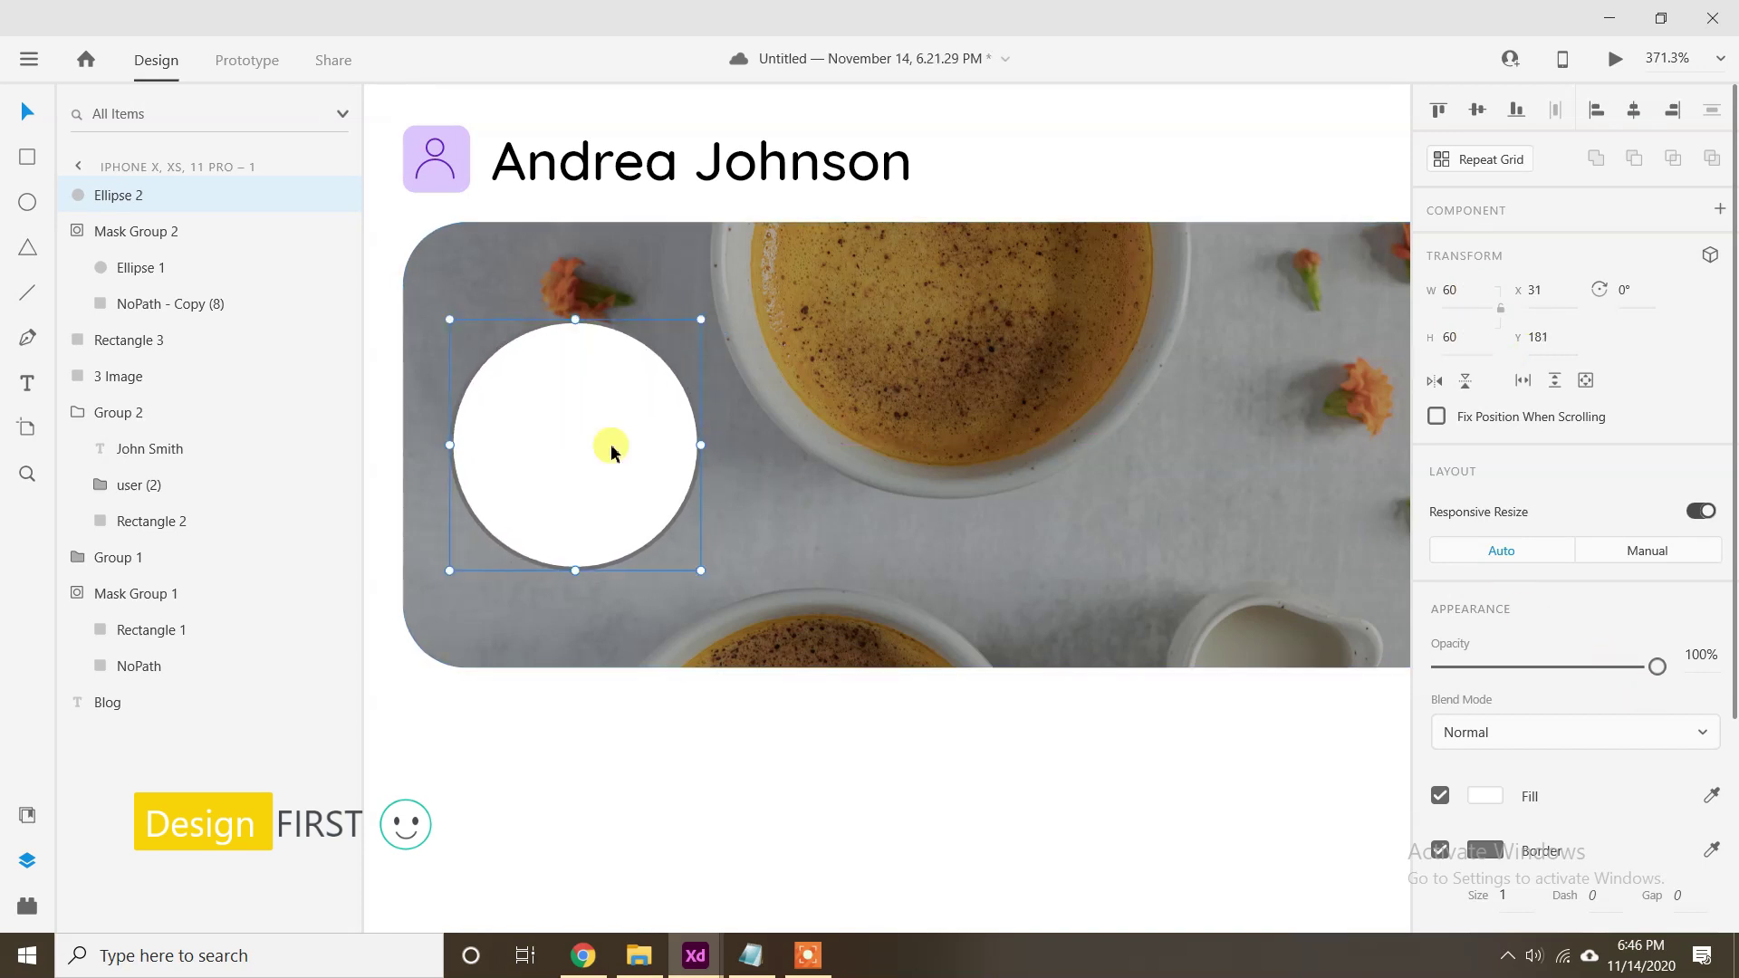
# Nudge the white circle down to expose the masked portrait and bring the portrait to the front.
pyautogui.hotkey('shift', 'Down')
pyautogui.rightClick(628, 356)
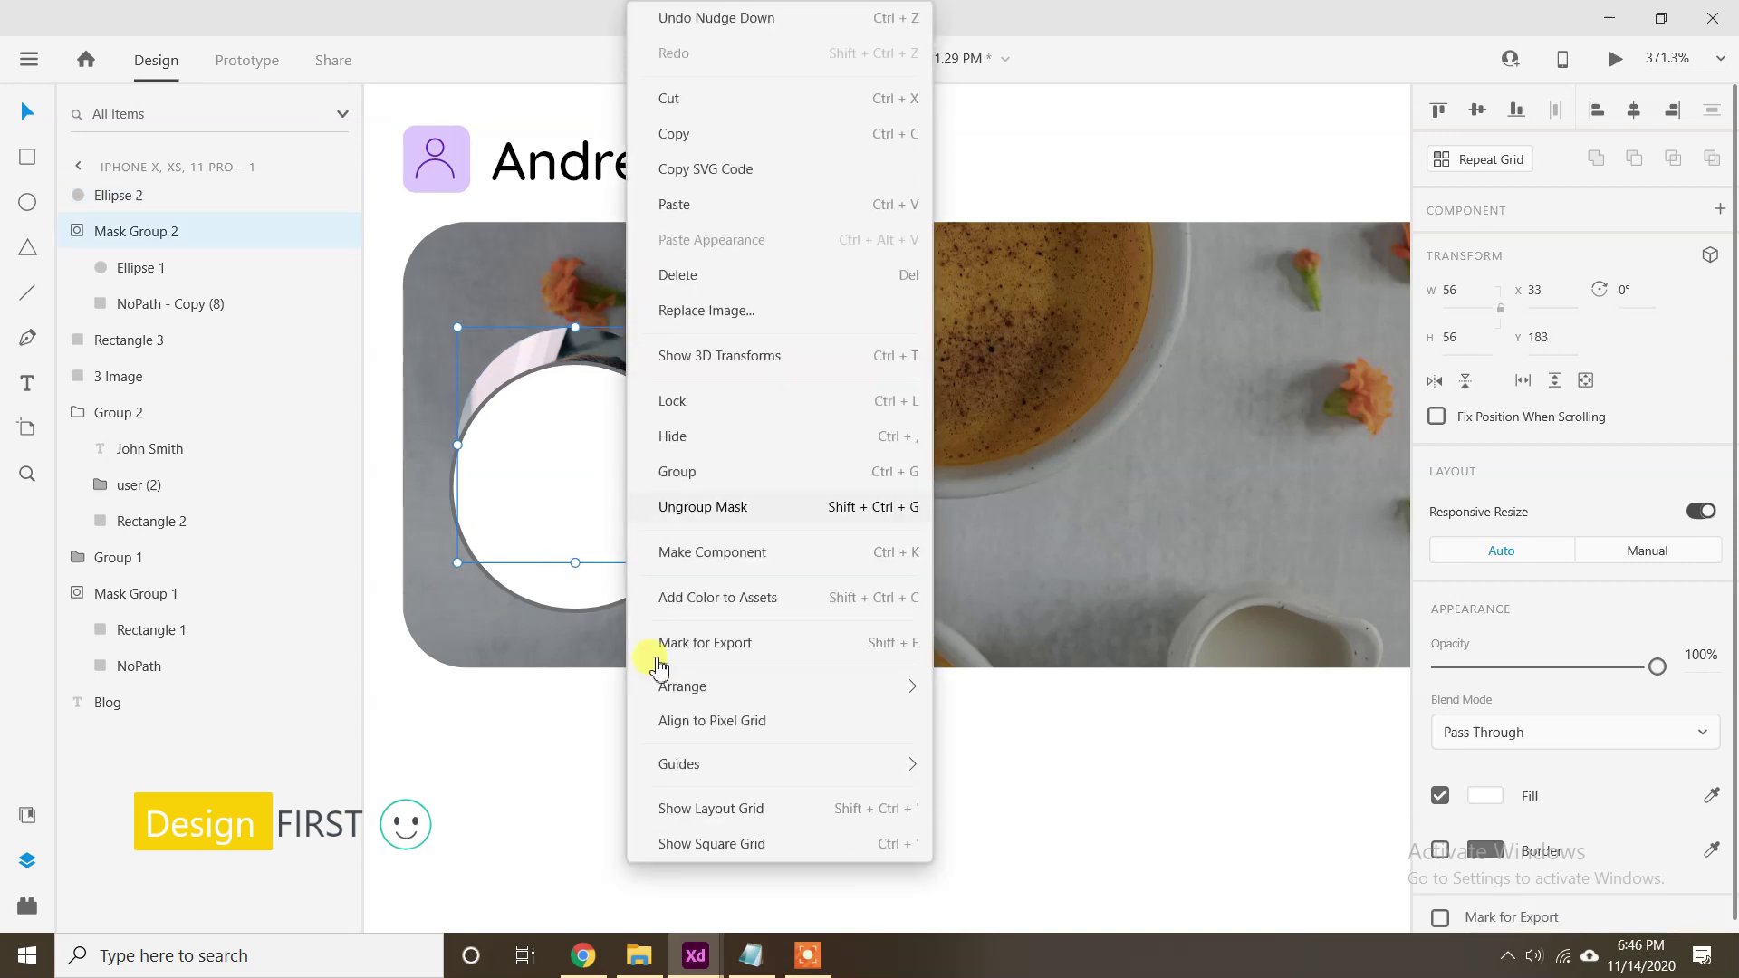
pyautogui.moveTo(858, 683)
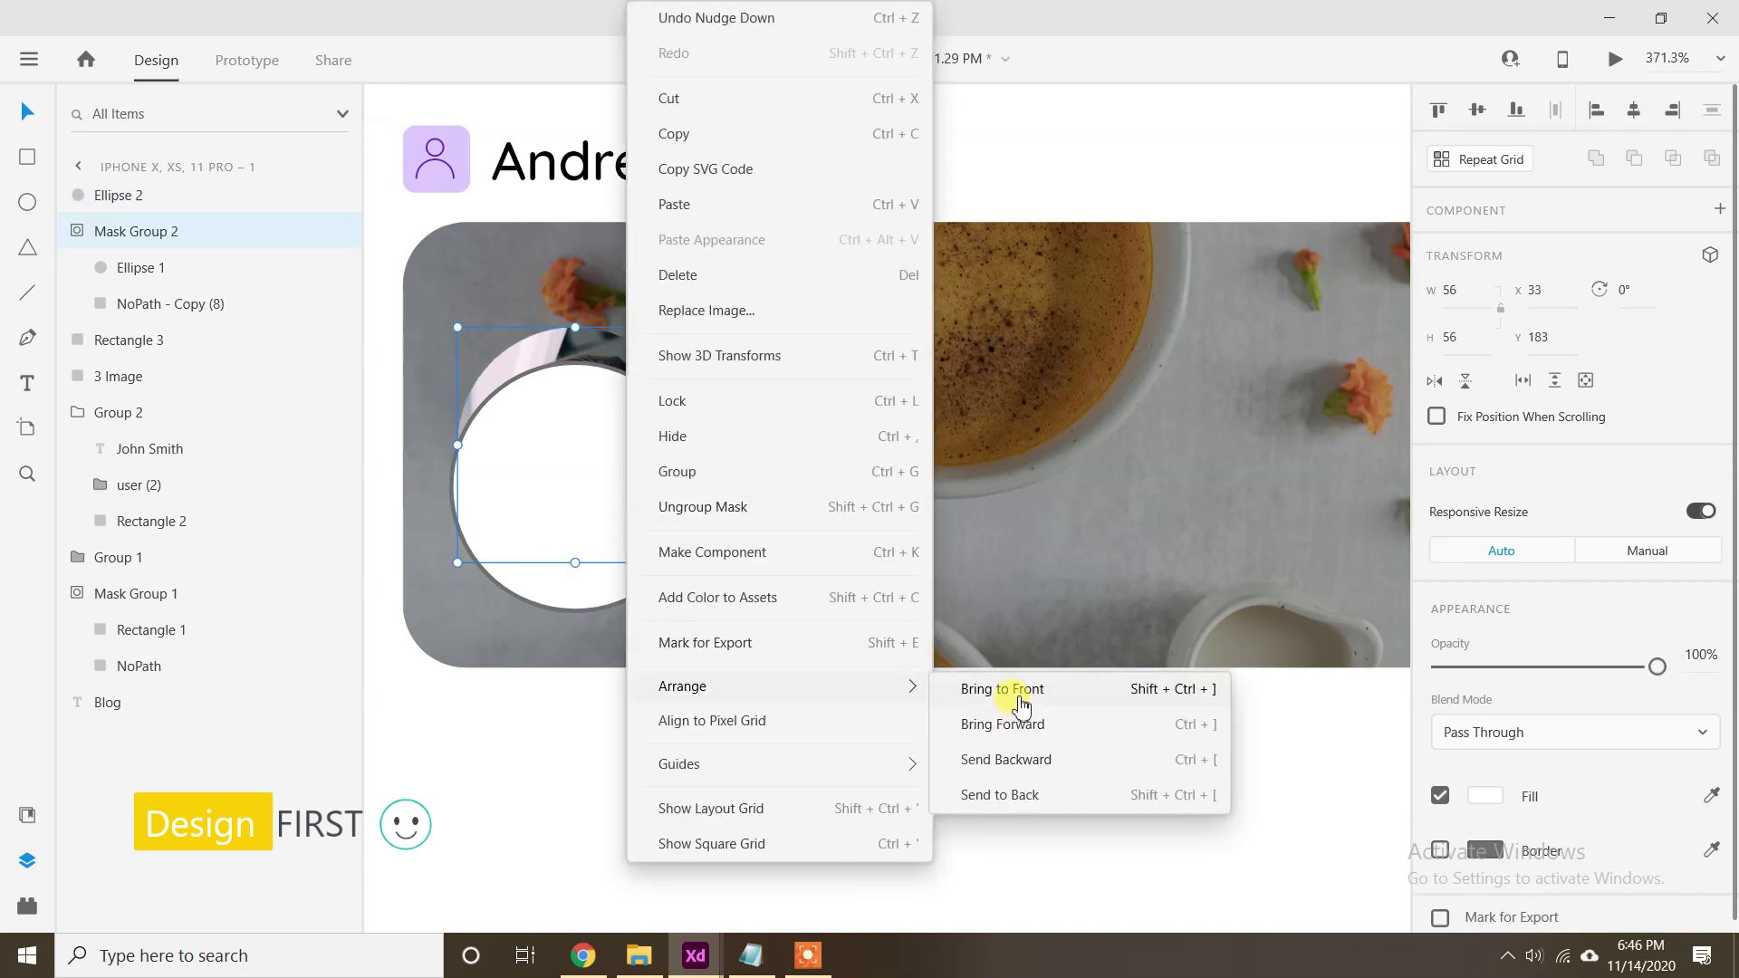
pyautogui.click(1019, 698)
# Give the 60 by 60 circle behind the portrait a border of size 2 and remove its fill.
pyautogui.click(625, 571)
pyautogui.click(1440, 850)
pyautogui.scroll(-1, 1558, 735)
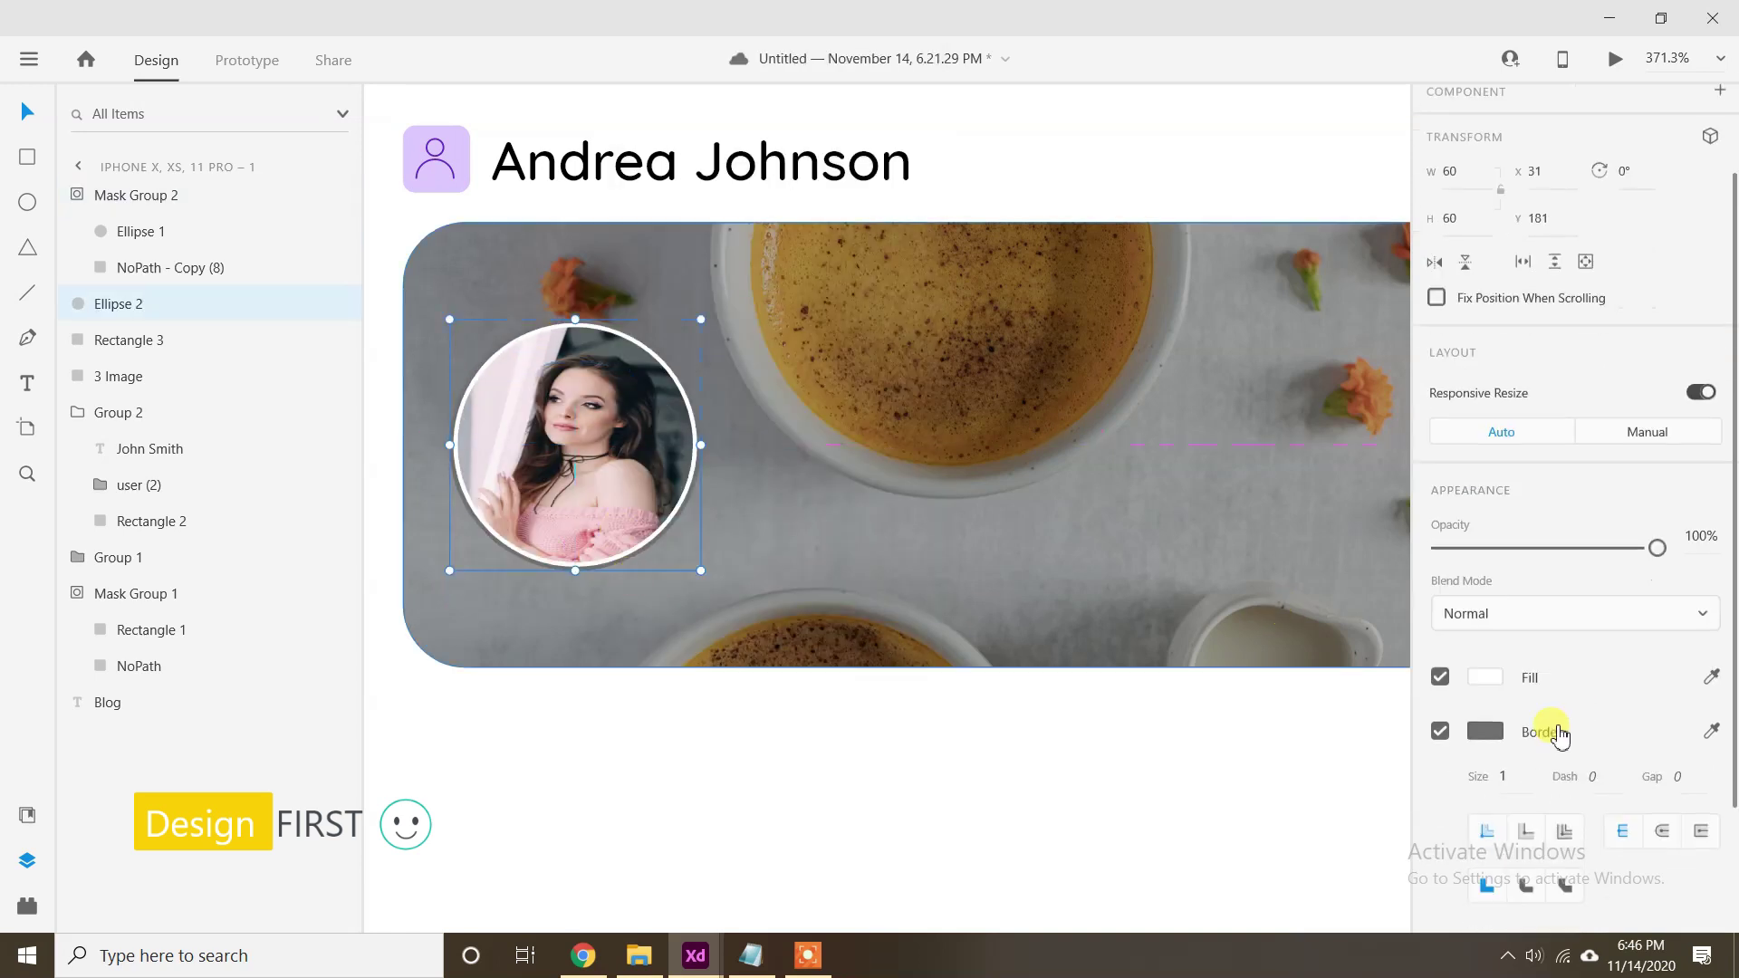
pyautogui.write('2')
pyautogui.click(1440, 668)
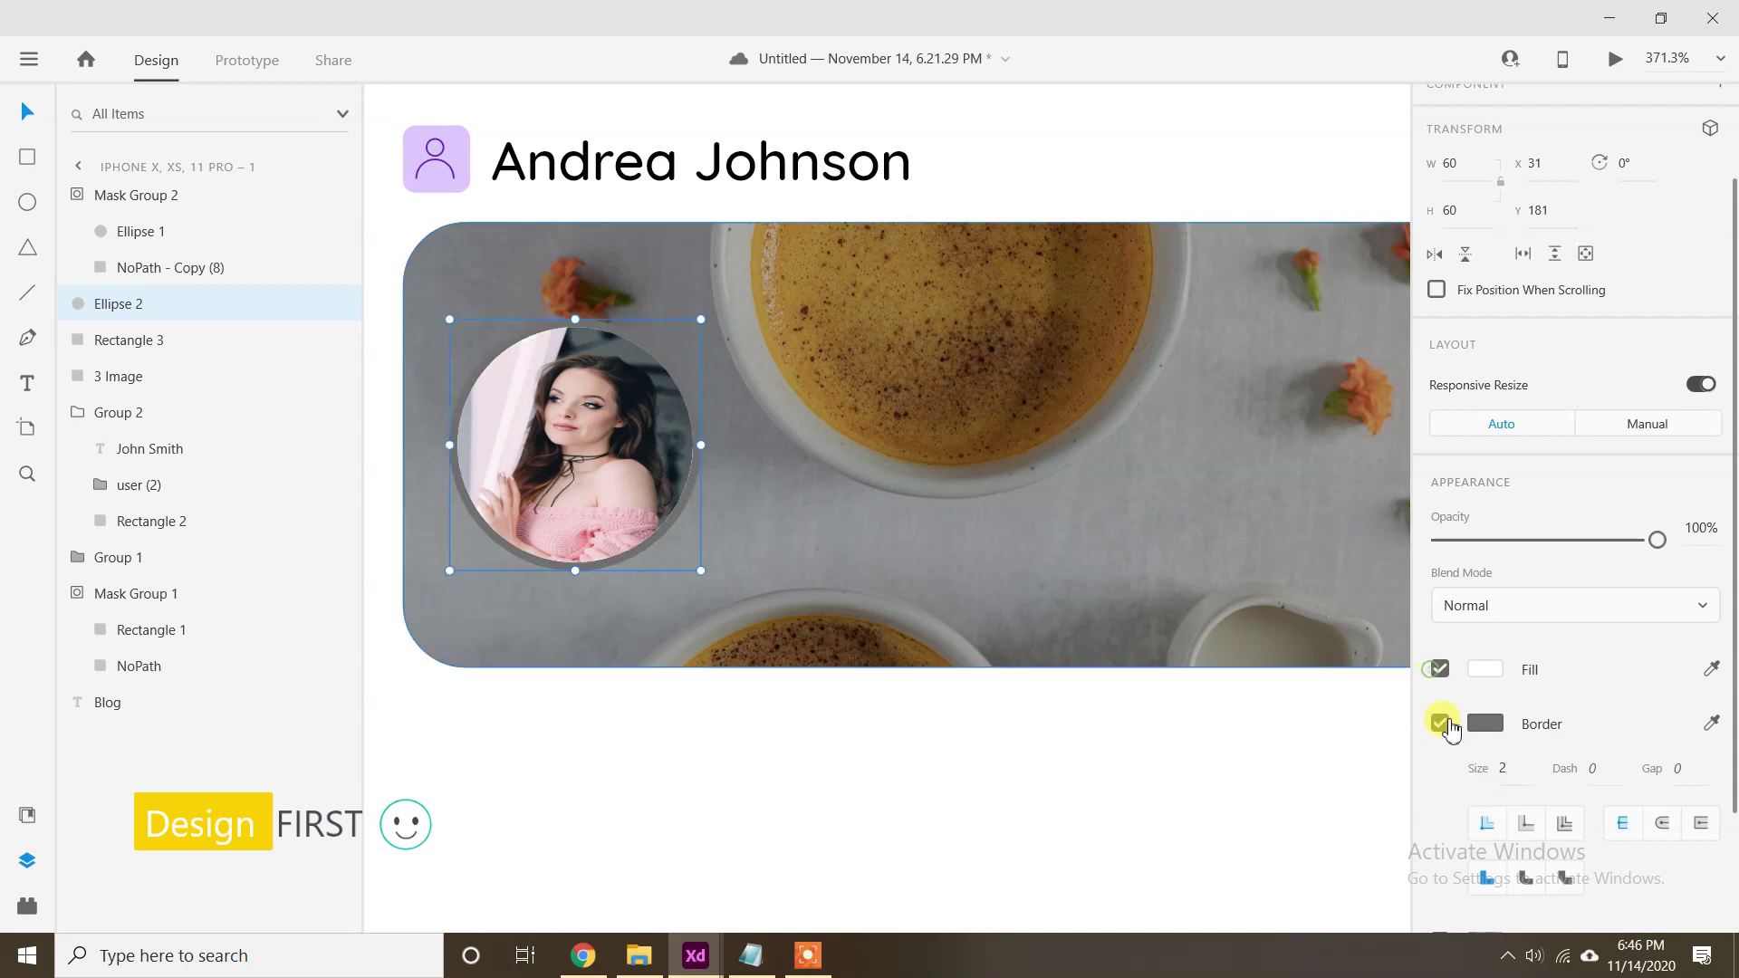
# Make the circle's border dashed with a dash of 17 and a gap of 20.
pyautogui.scroll(-2, 1521, 742)
pyautogui.click(1600, 609)
pyautogui.write('17')
pyautogui.click(1680, 609)
pyautogui.write('17')
pyautogui.press('Return')
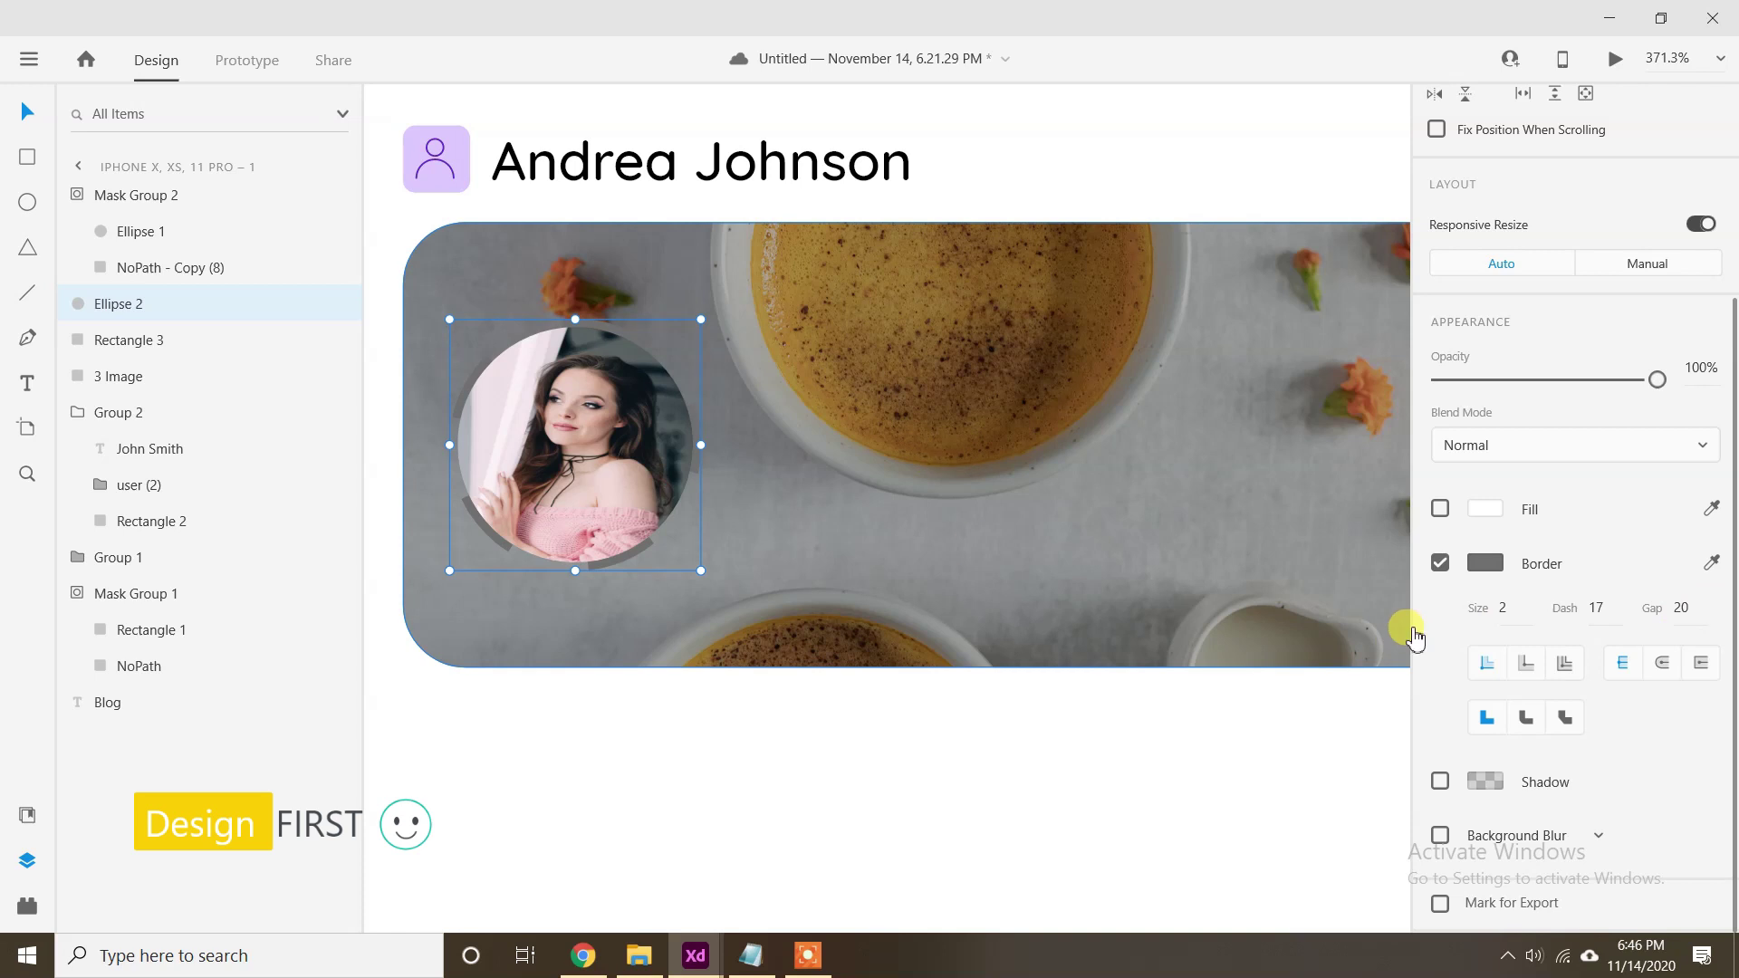
# Colour the dashed ring with the light green hex code #00FFEE copied from the Notepad list.
pyautogui.click(1485, 563)
pyautogui.click(751, 955)
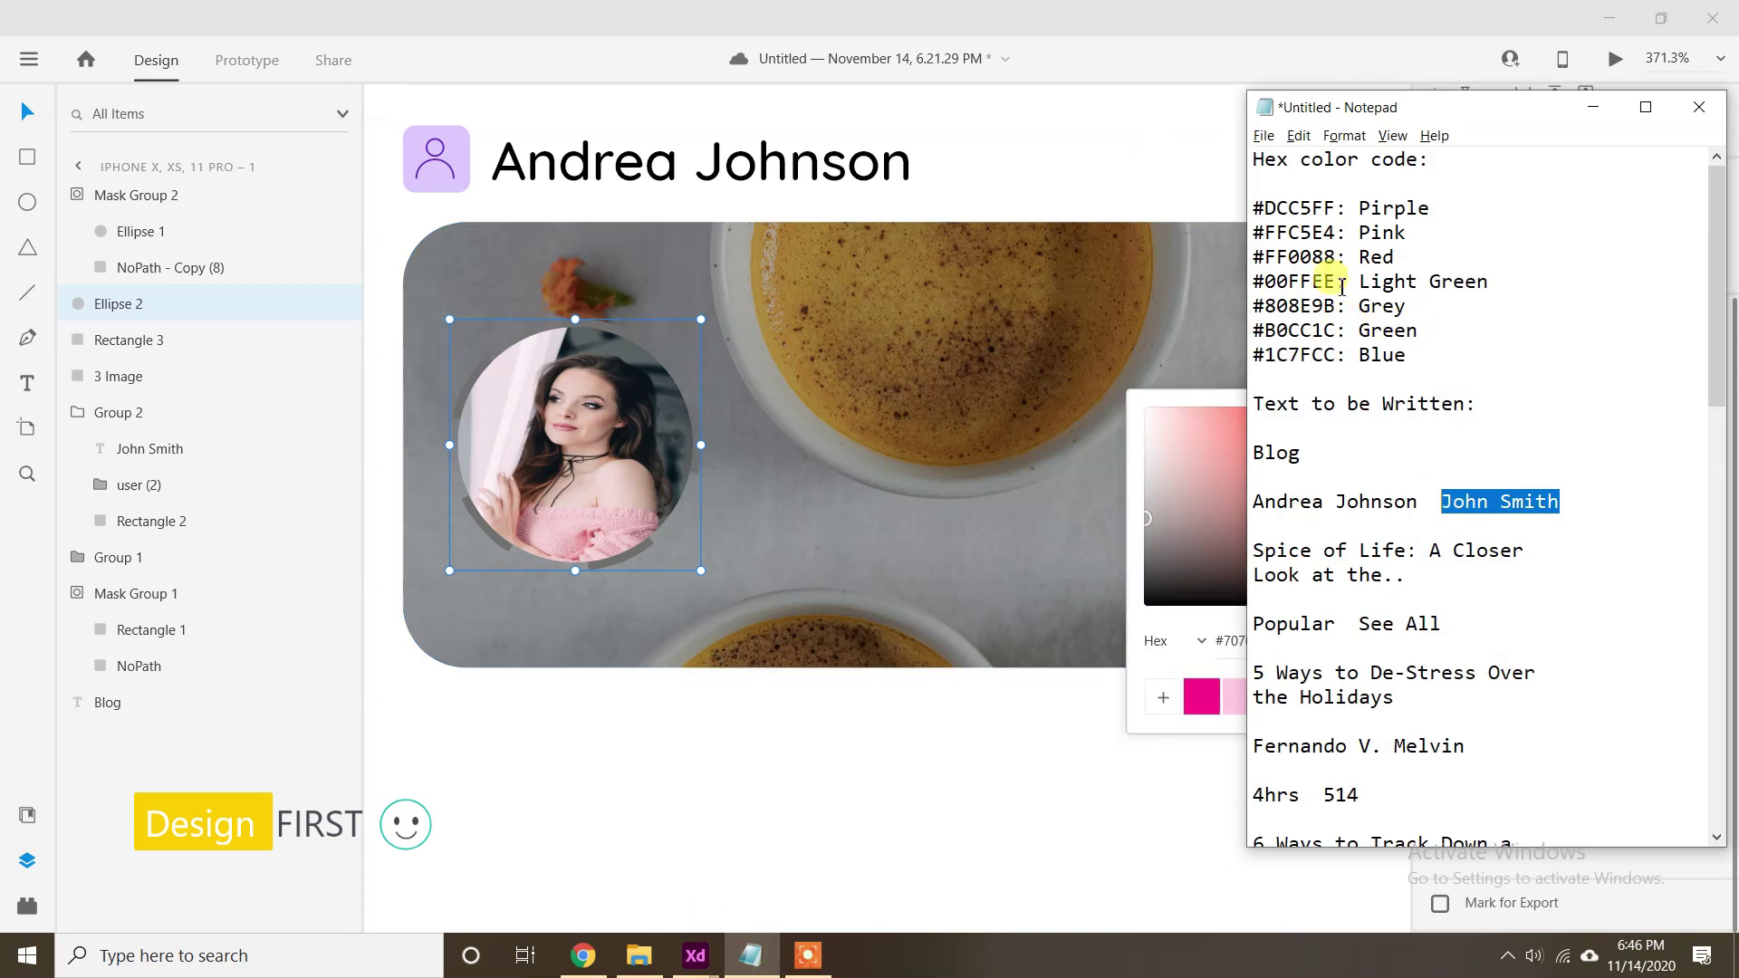
pyautogui.moveTo(1337, 282); pyautogui.dragTo(1262, 288)
pyautogui.hotkey('ctrl', 'c')
pyautogui.click(1593, 107)
pyautogui.hotkey('ctrl', 'v')
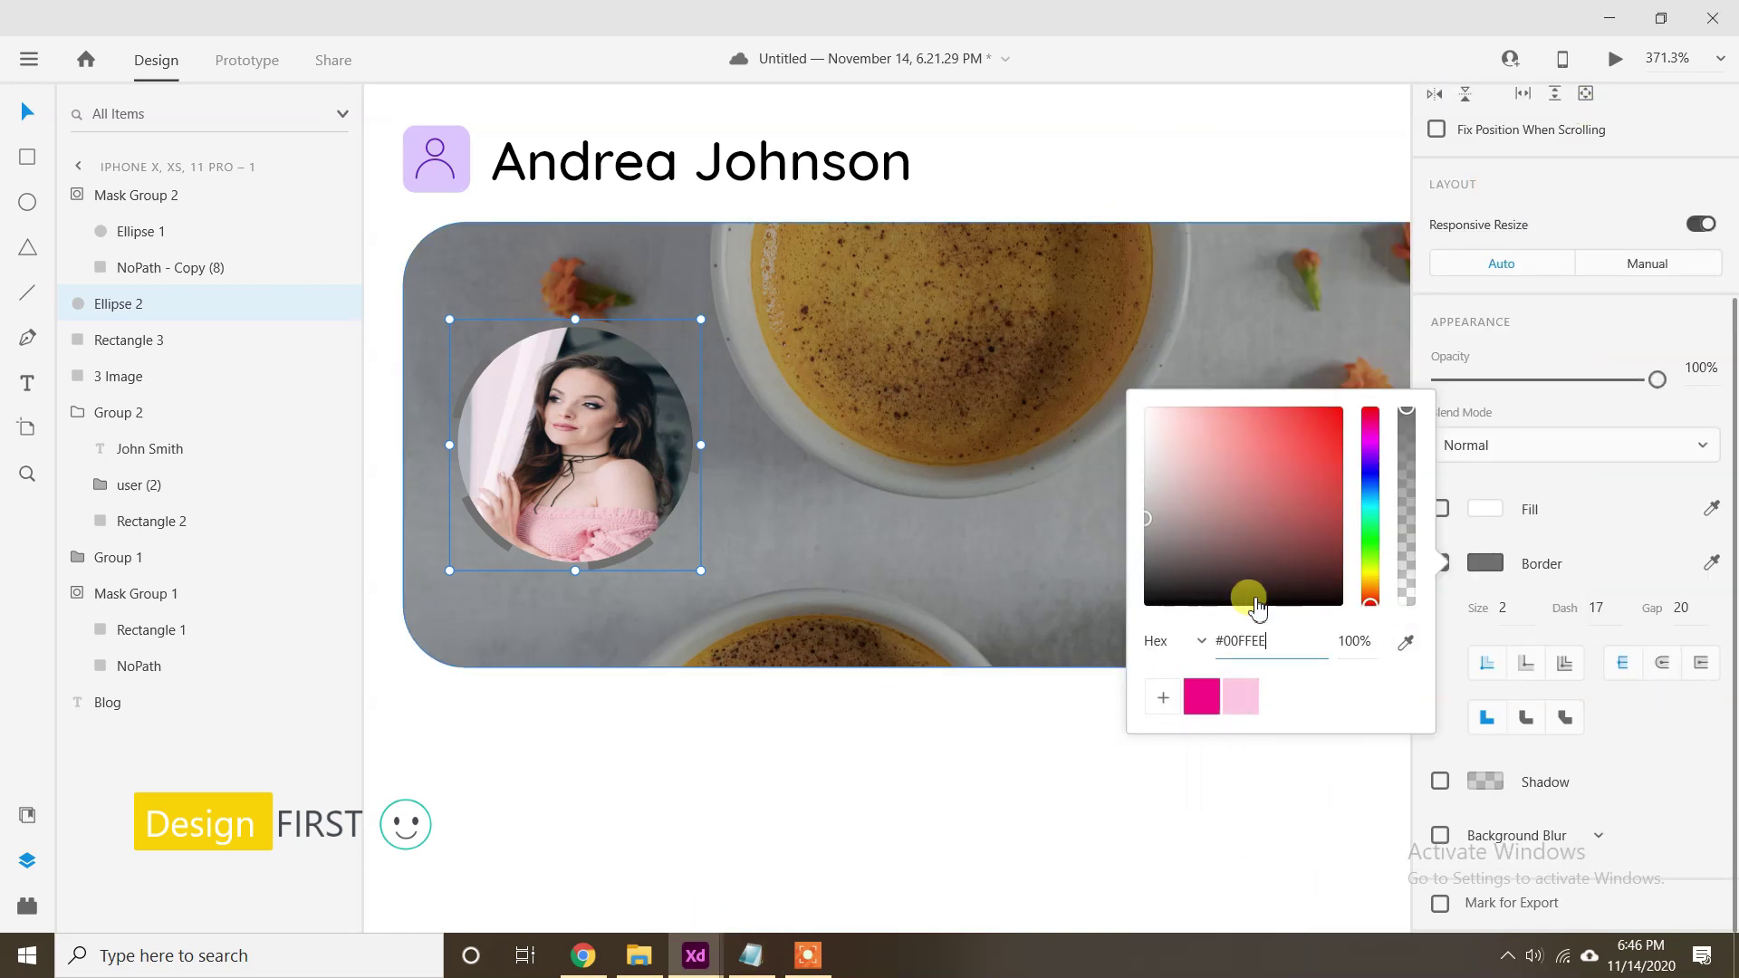
pyautogui.press('Return')
pyautogui.click(821, 645)
pyautogui.scroll(-1, 817, 643)
pyautogui.press('Escape')
# Add the text "Spice of Life: A Closer Look at the.." from Notepad beside the portrait on the image card.
pyautogui.click(29, 384)
pyautogui.click(777, 498)
pyautogui.click(738, 955)
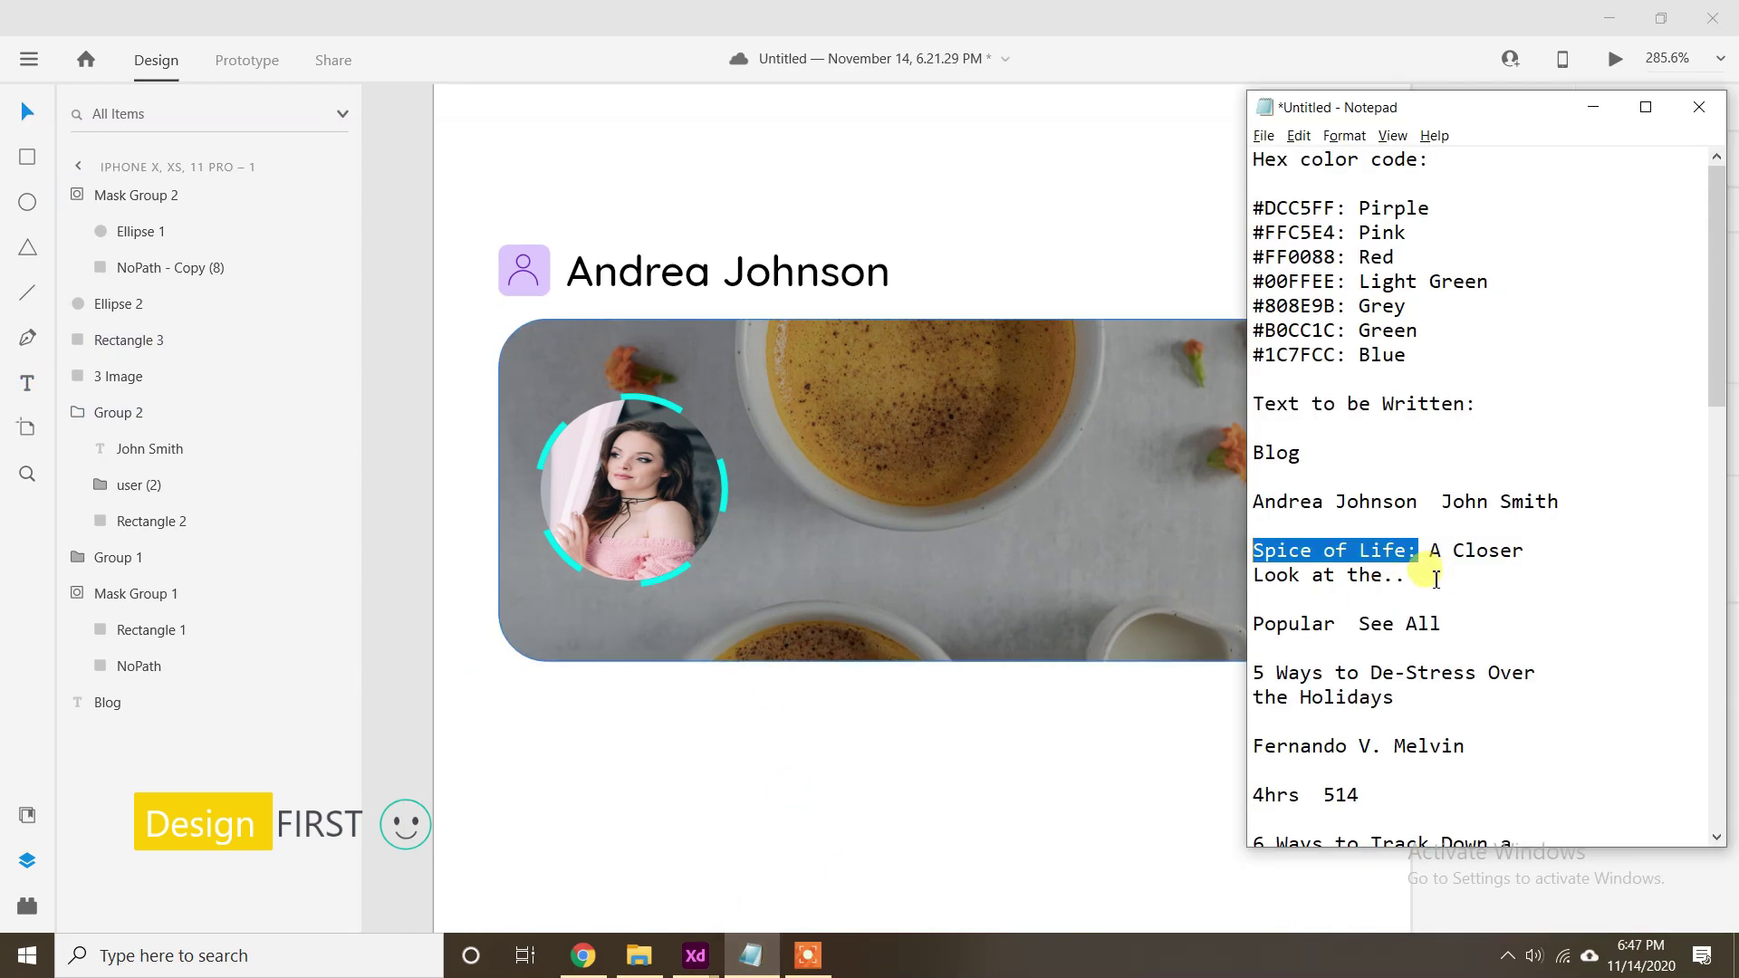
pyautogui.moveTo(1409, 580); pyautogui.dragTo(1064, 523)
pyautogui.click(1595, 108)
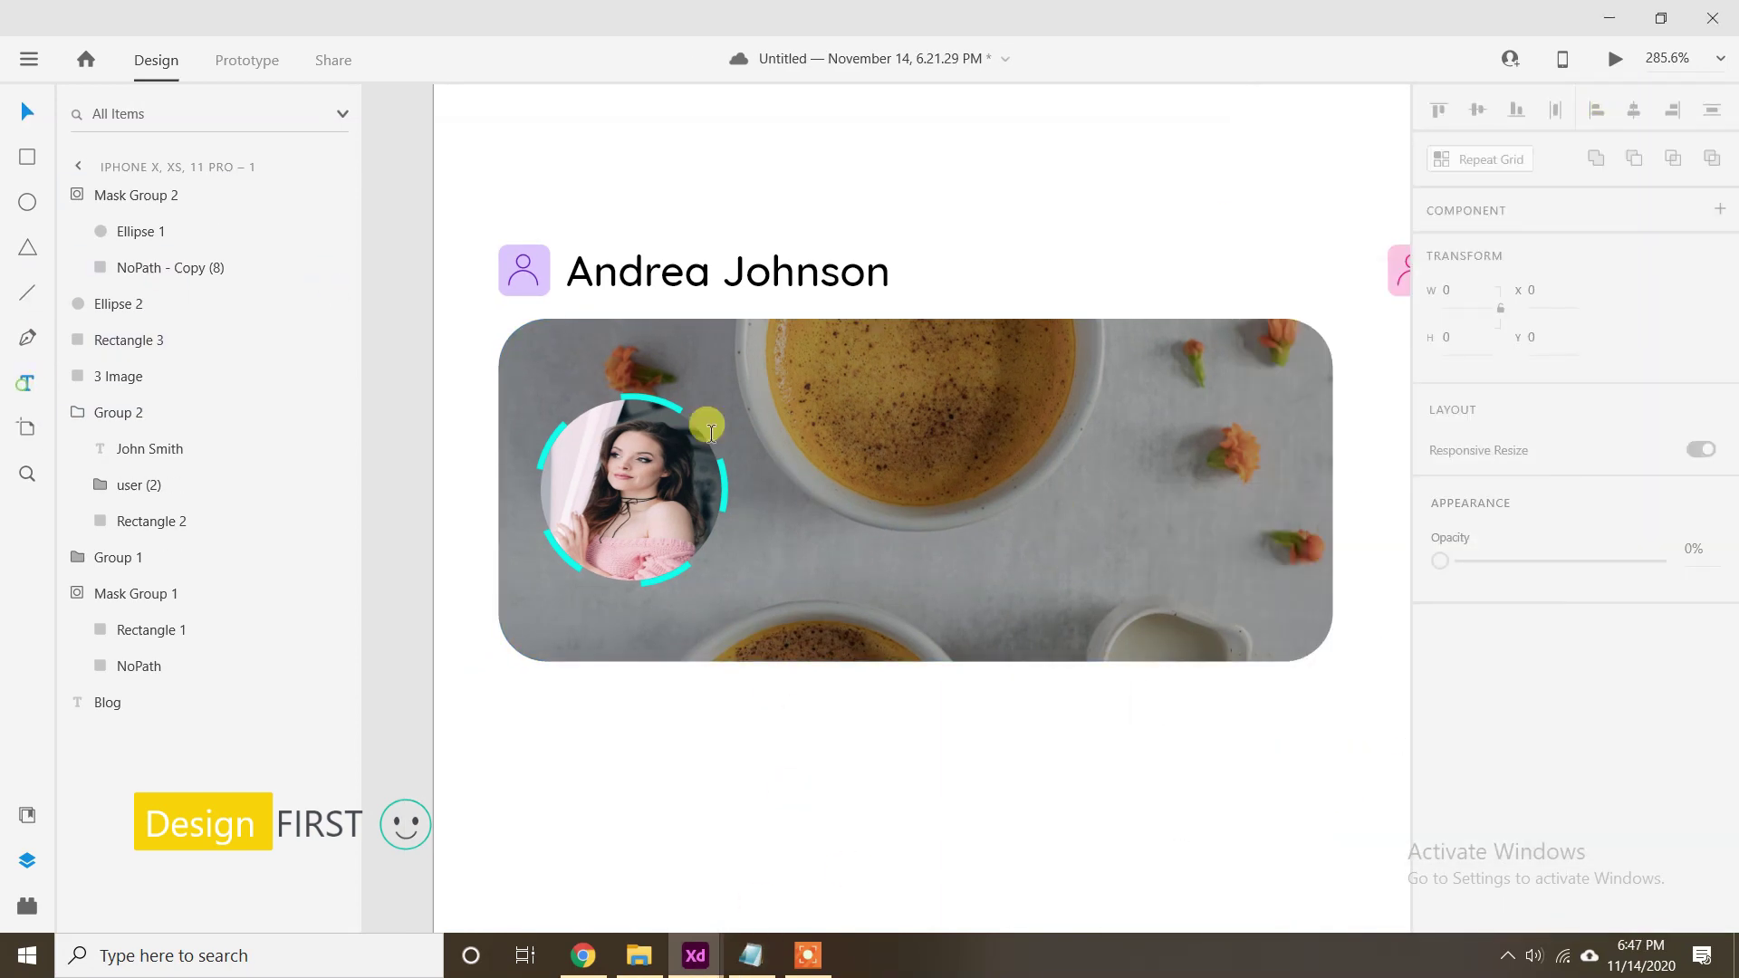
pyautogui.click(792, 500)
pyautogui.hotkey('ctrl', 'v')
pyautogui.press('Escape')
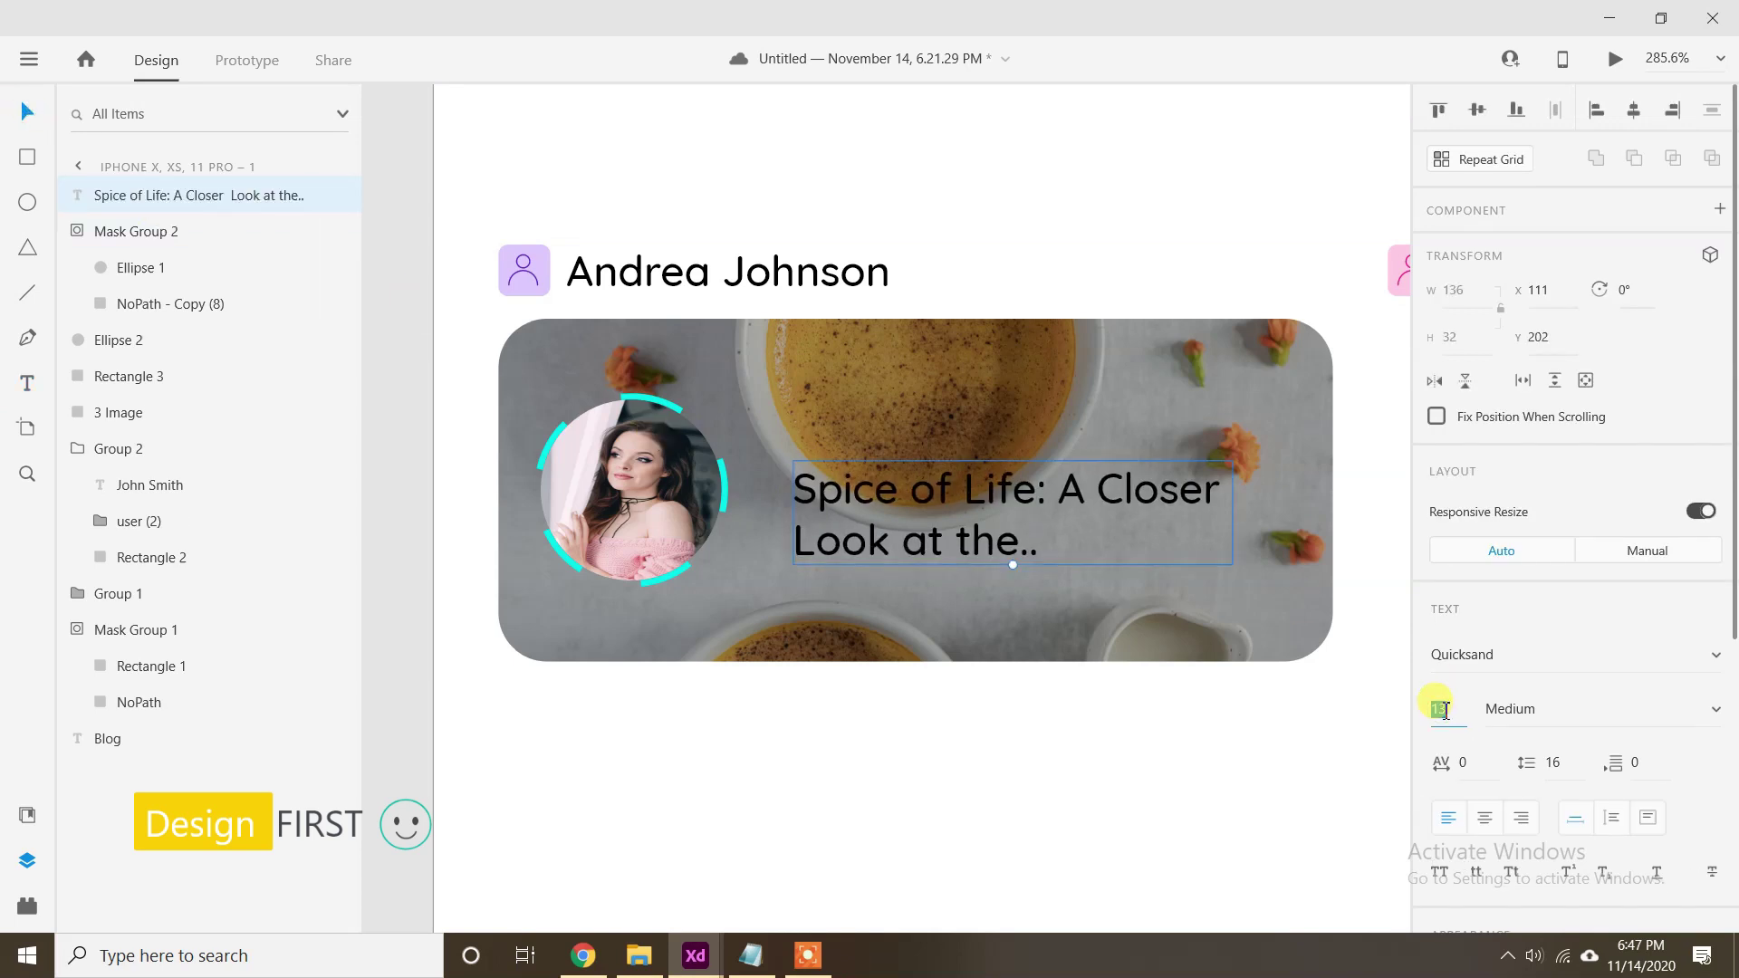
# Set the card title's font size to 15 and its character spacing to 16.
pyautogui.write('15')
pyautogui.press('Return')
pyautogui.write('16')
pyautogui.press('Return')
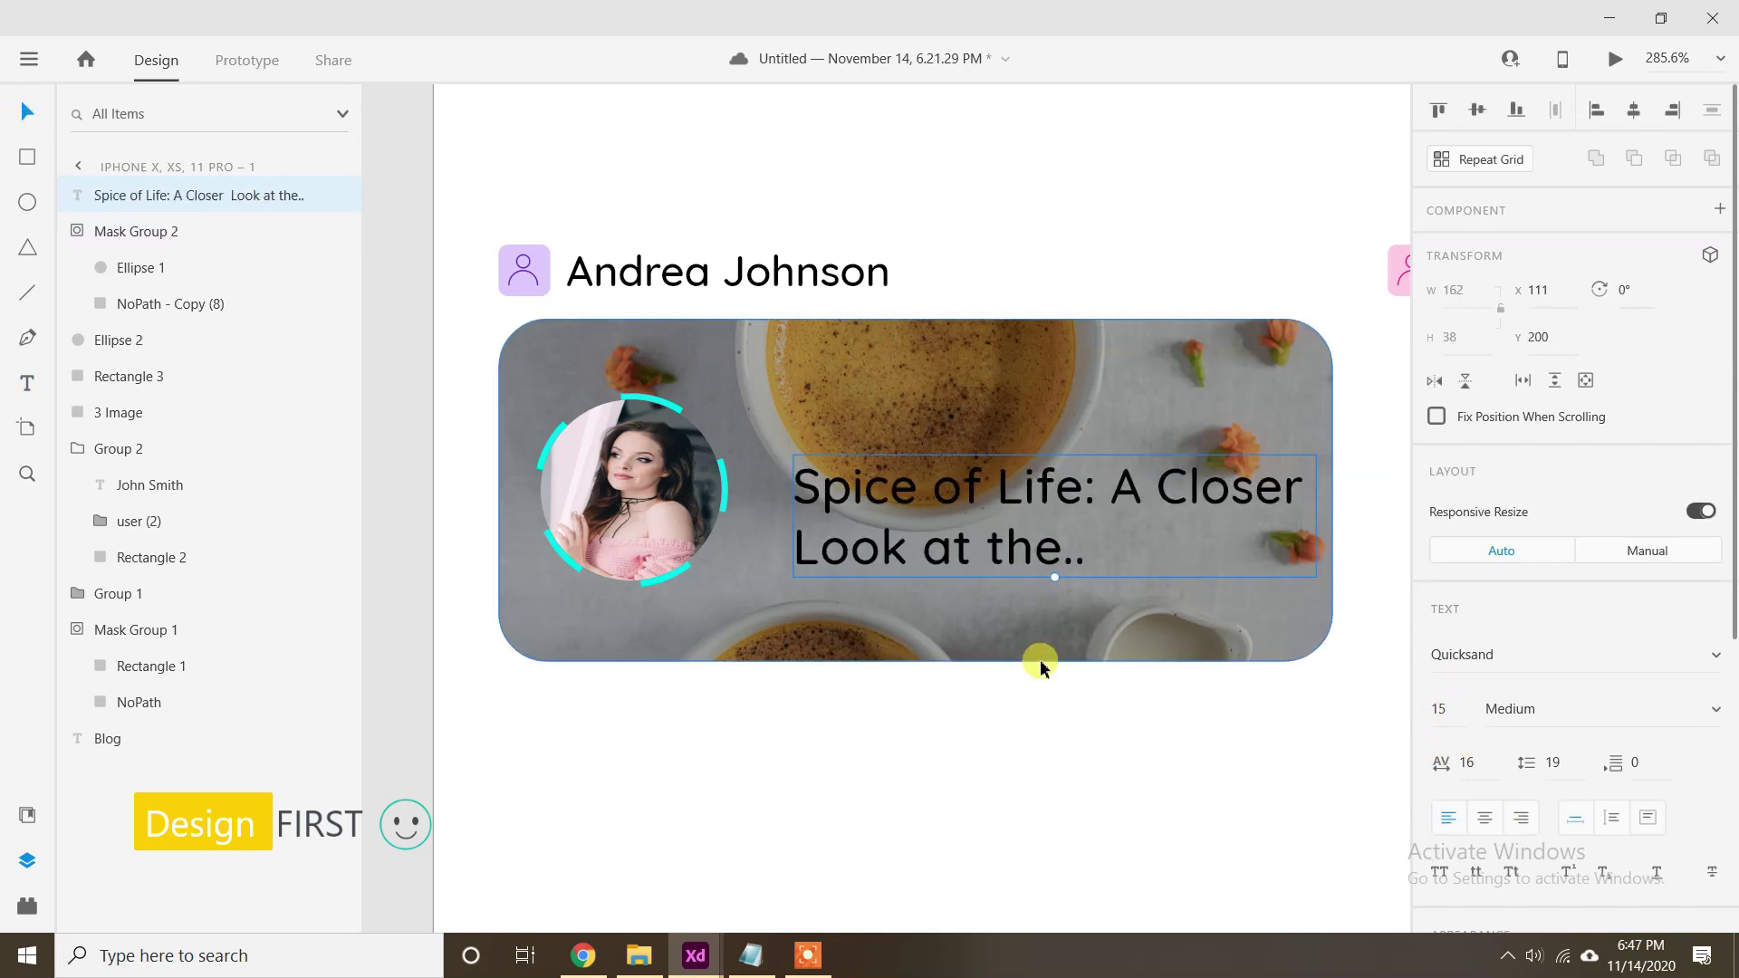
# Align the card title to the vertical middle of the rounded image card.
pyautogui.click(987, 688)
pyautogui.click(1036, 392)
pyautogui.keyDown('shift'); pyautogui.click(1029, 502); pyautogui.keyUp('shift')
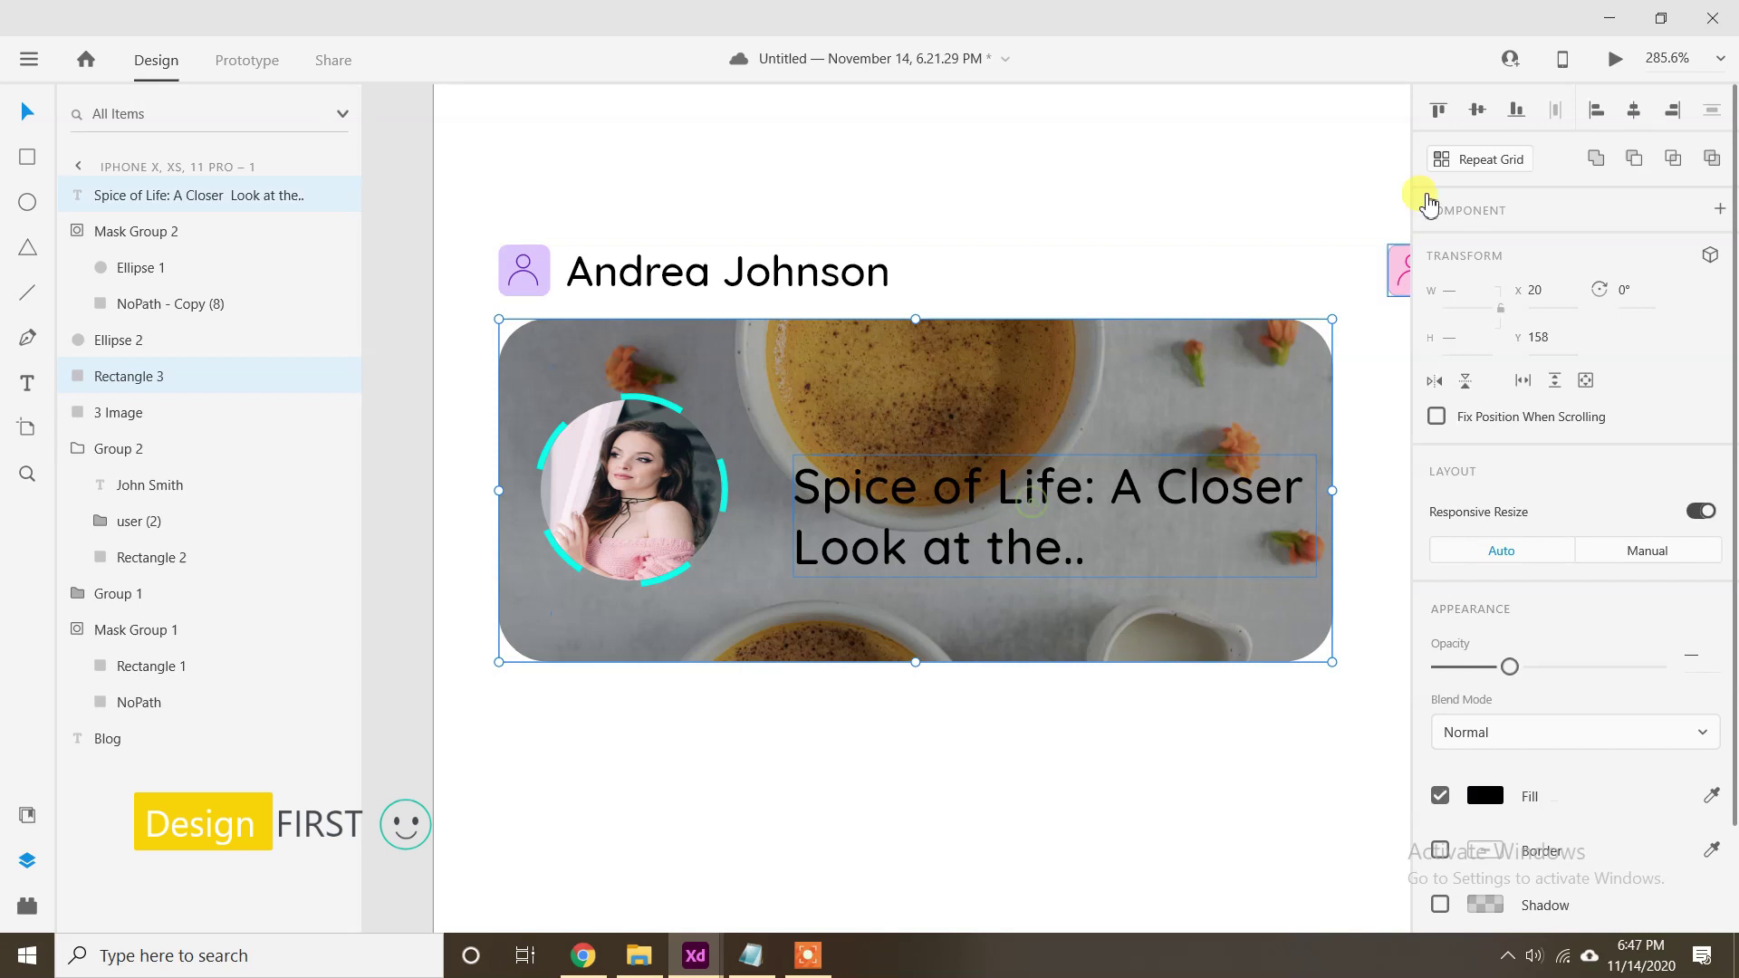
pyautogui.click(1475, 110)
pyautogui.click(1032, 788)
# Change the card title's fill colour to white.
pyautogui.click(1030, 556)
pyautogui.click(1014, 500)
pyautogui.scroll(-5, 1497, 691)
pyautogui.click(1486, 674)
pyautogui.moveTo(1168, 570); pyautogui.dragTo(1019, 460)
pyautogui.click(1056, 679)
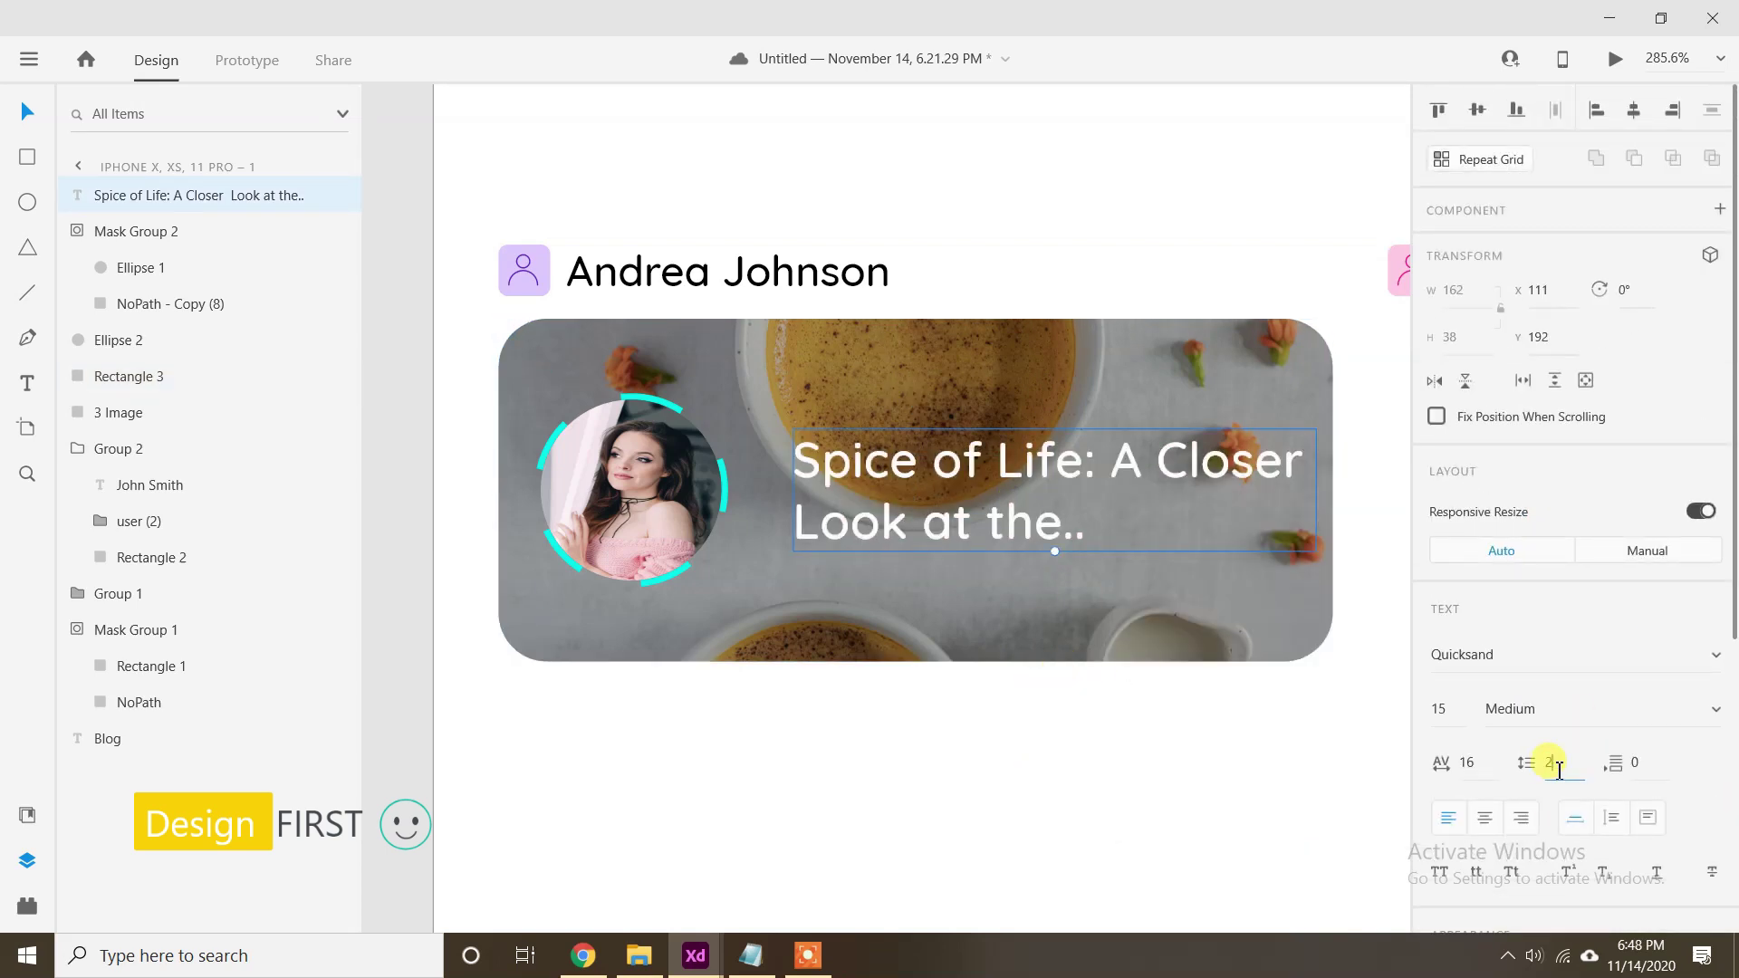
# Set the card title's line spacing to 25 and recentre it vertically on the image card.
pyautogui.write('25')
pyautogui.press('Return')
pyautogui.click(1358, 313)
pyautogui.click(1204, 453)
pyautogui.keyDown('shift'); pyautogui.click(1183, 396); pyautogui.keyUp('shift')
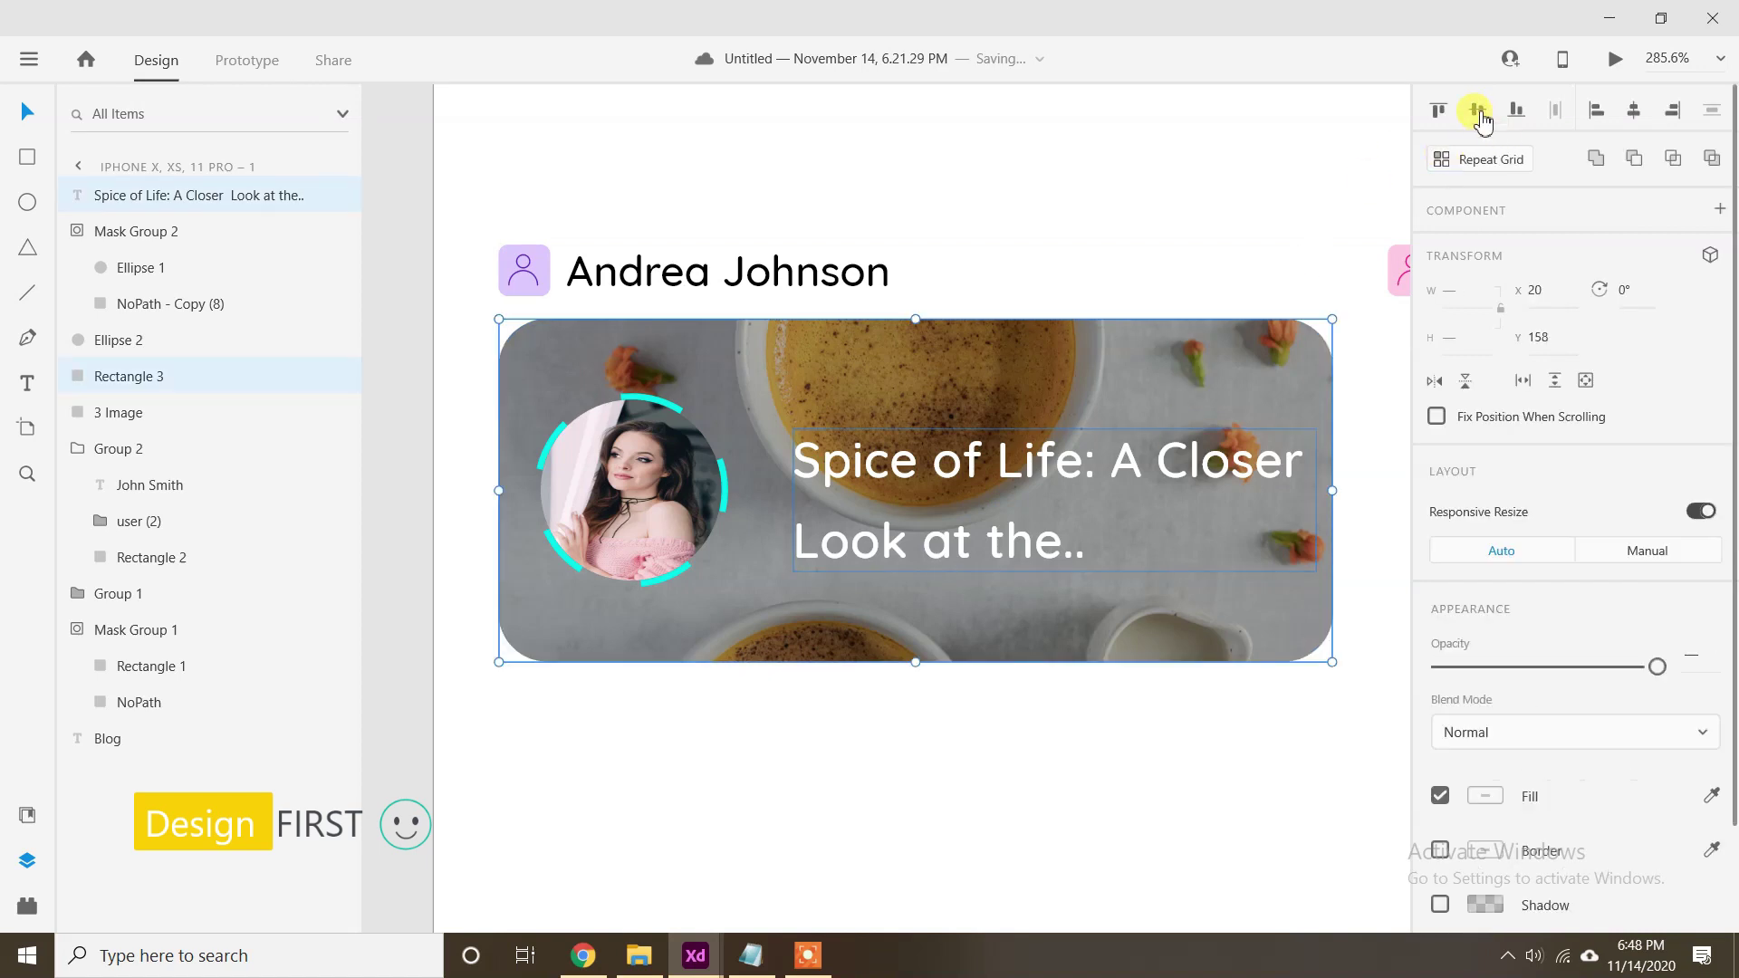
pyautogui.click(1476, 110)
pyautogui.click(1179, 304)
# Nudge the card title closer to the portrait, to X 102.
pyautogui.click(1117, 460)
pyautogui.hotkey('shift', 'Left')
pyautogui.press('Right')
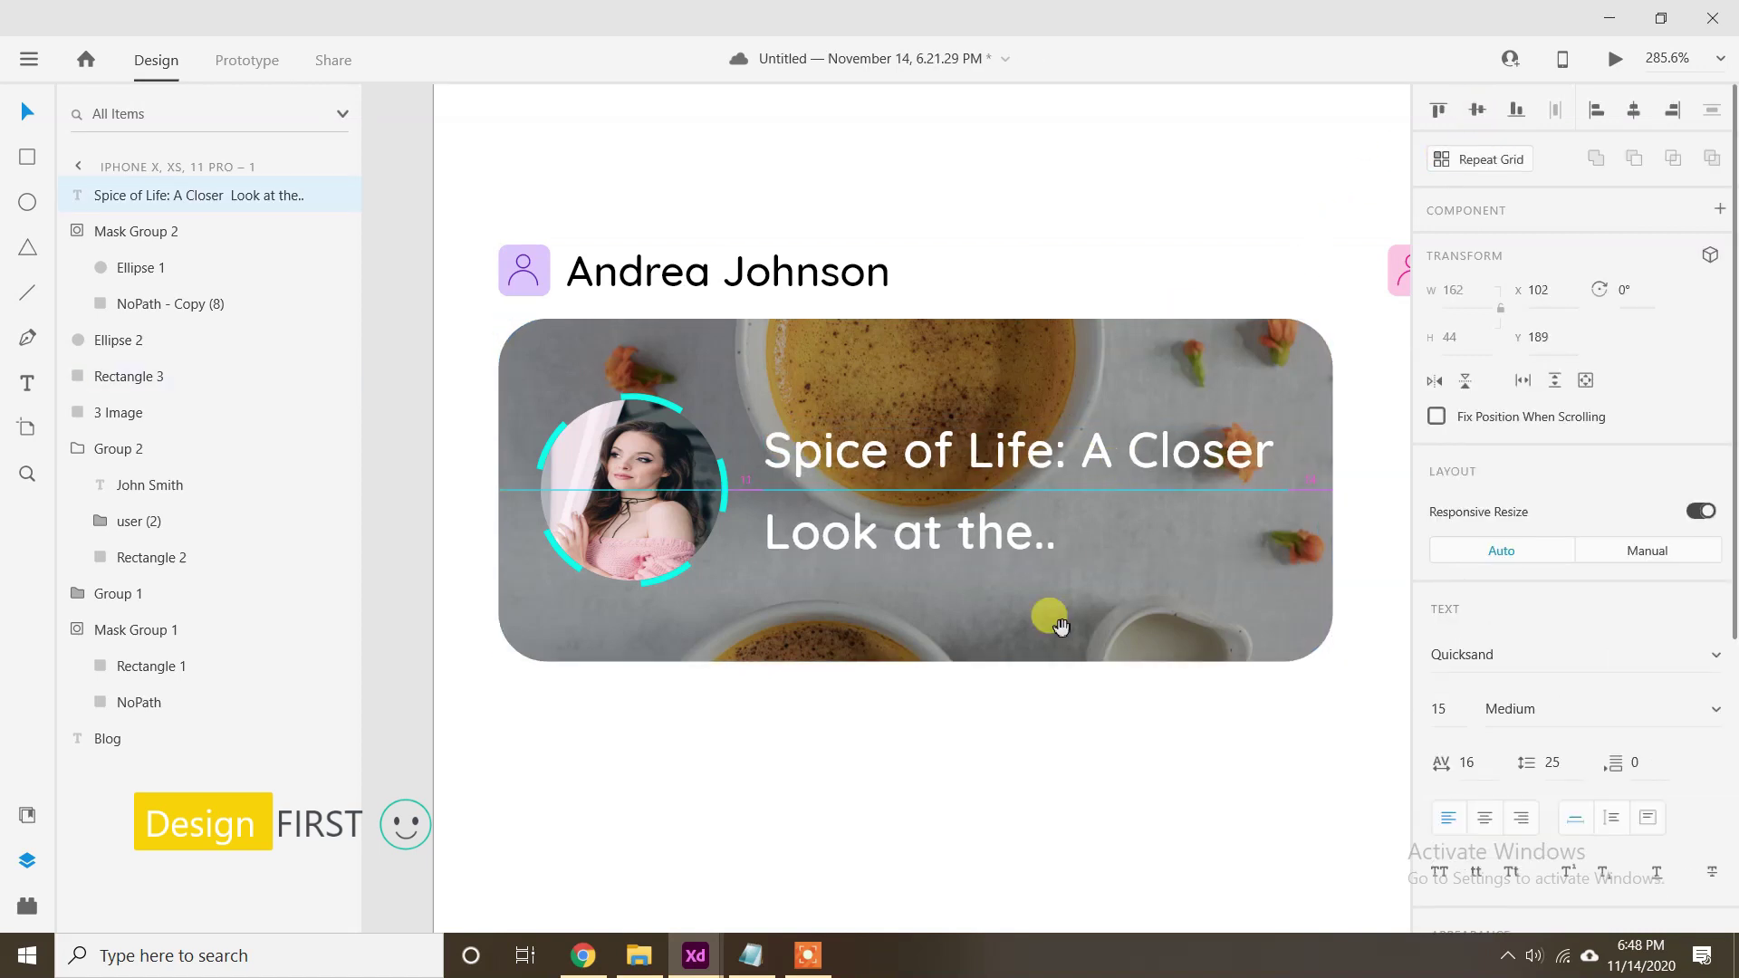
# Draw a rectangle about 13 by 20 at the card's lower edge and remove its border.
pyautogui.press('r')
pyautogui.scroll(3, 1165, 684)
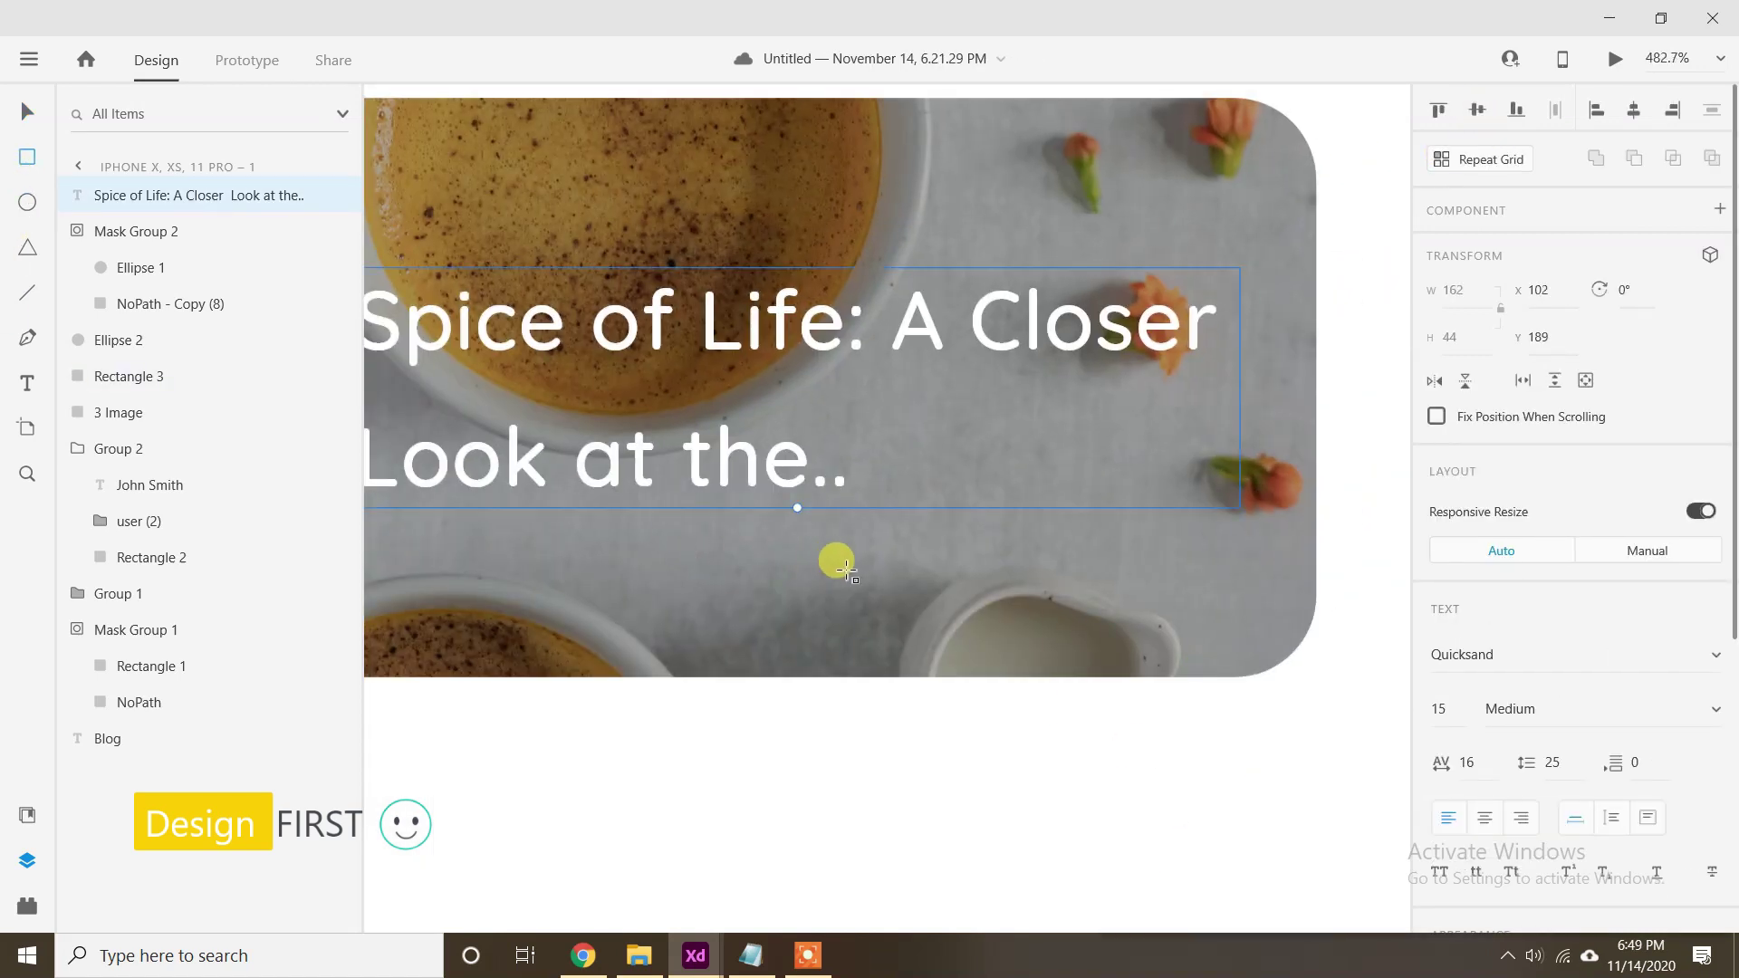
pyautogui.moveTo(847, 568); pyautogui.dragTo(922, 675)
pyautogui.scroll(-5, 1540, 589)
pyautogui.click(1436, 569)
pyautogui.scroll(3, 1515, 756)
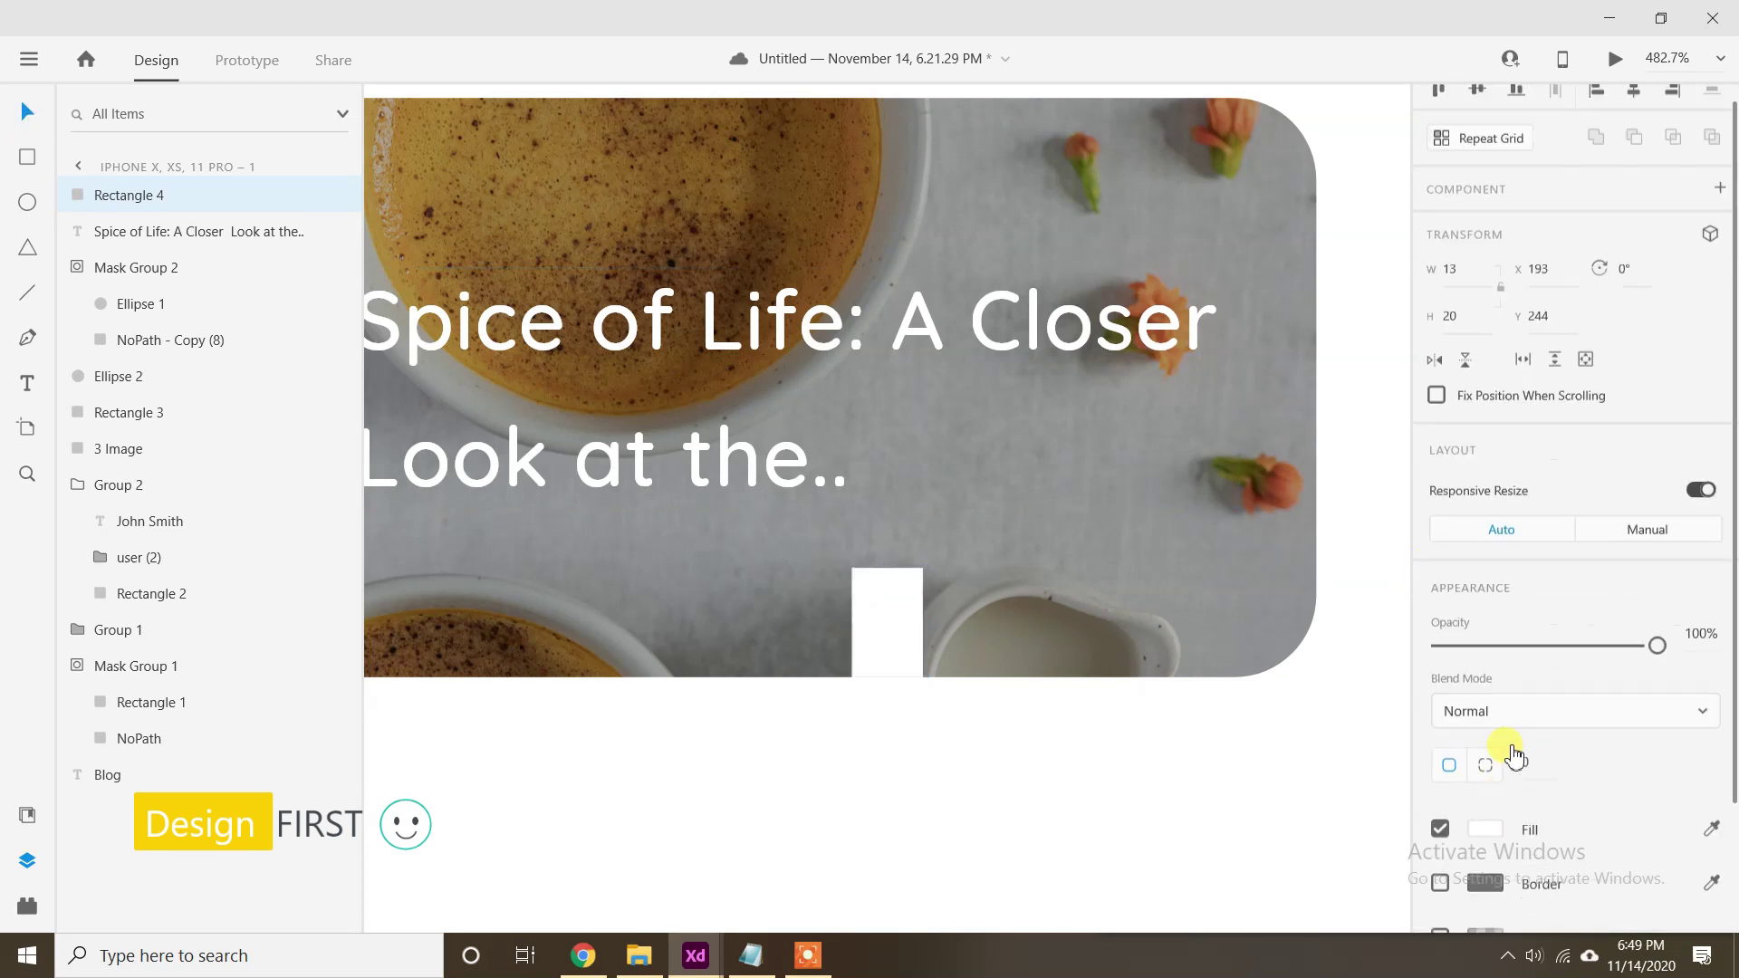
# Resize the small white rectangle to 19 by 30, with its base on the card's lower edge.
pyautogui.scroll(1, 1515, 756)
pyautogui.moveTo(1455, 284); pyautogui.dragTo(1469, 294)
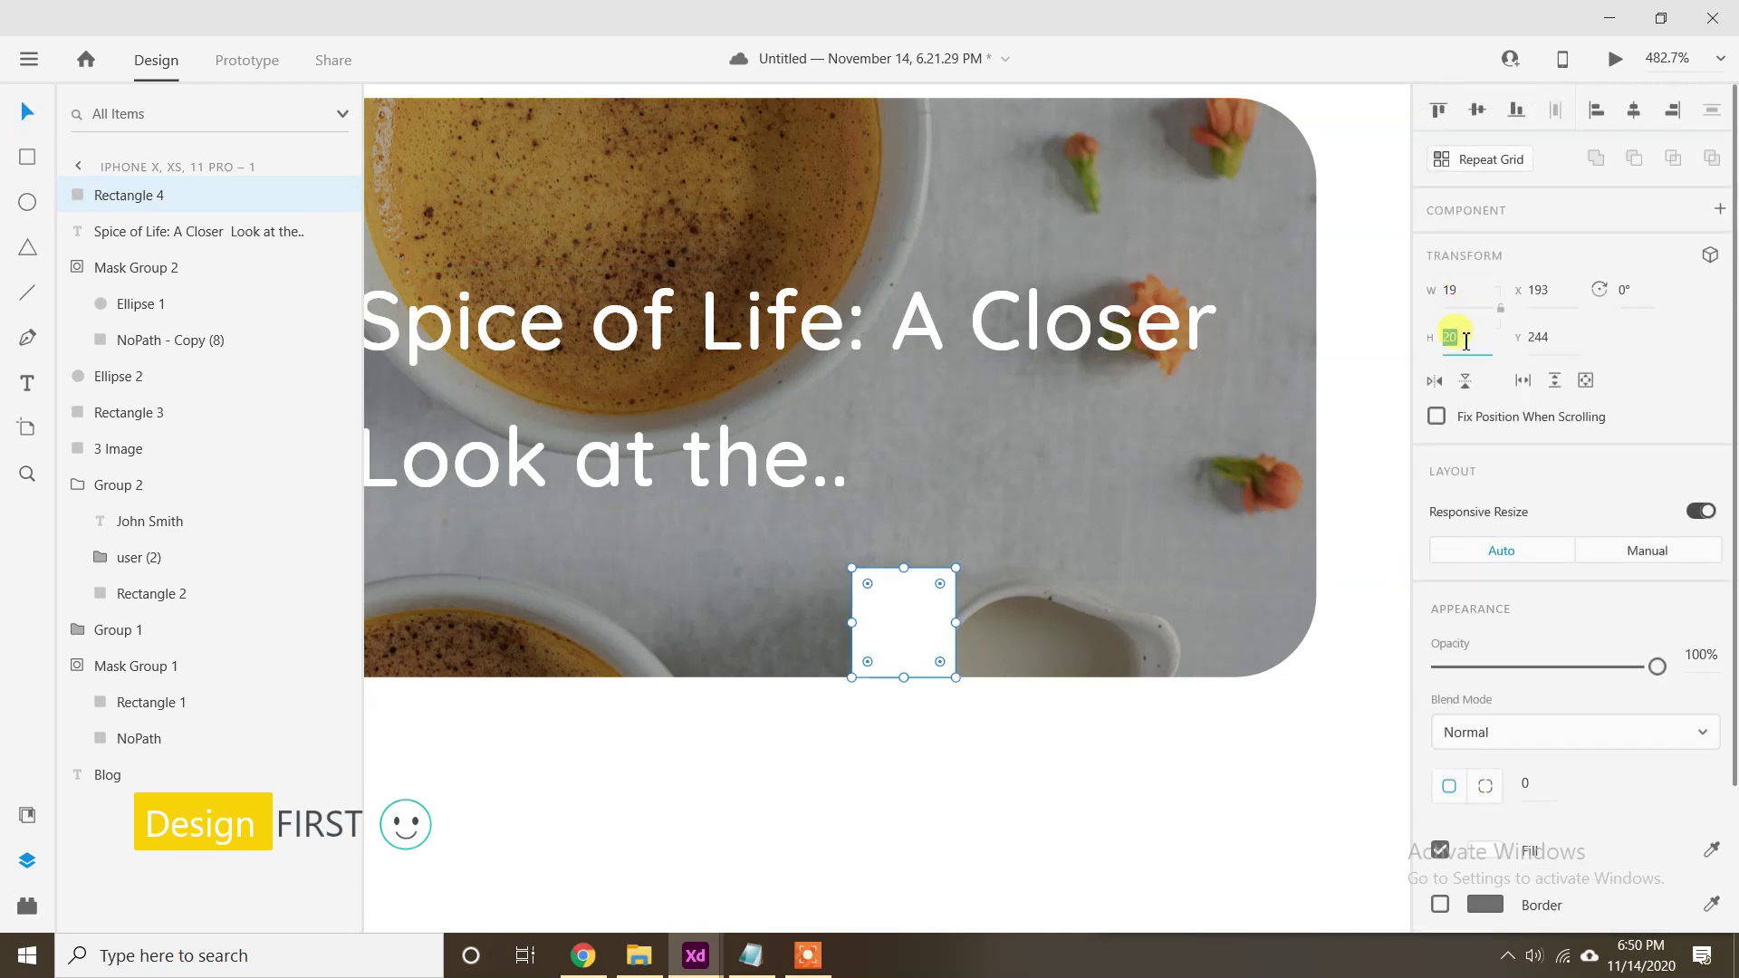
pyautogui.hotkey('shift', 'Up')
pyautogui.moveTo(1137, 492); pyautogui.dragTo(1096, 498)
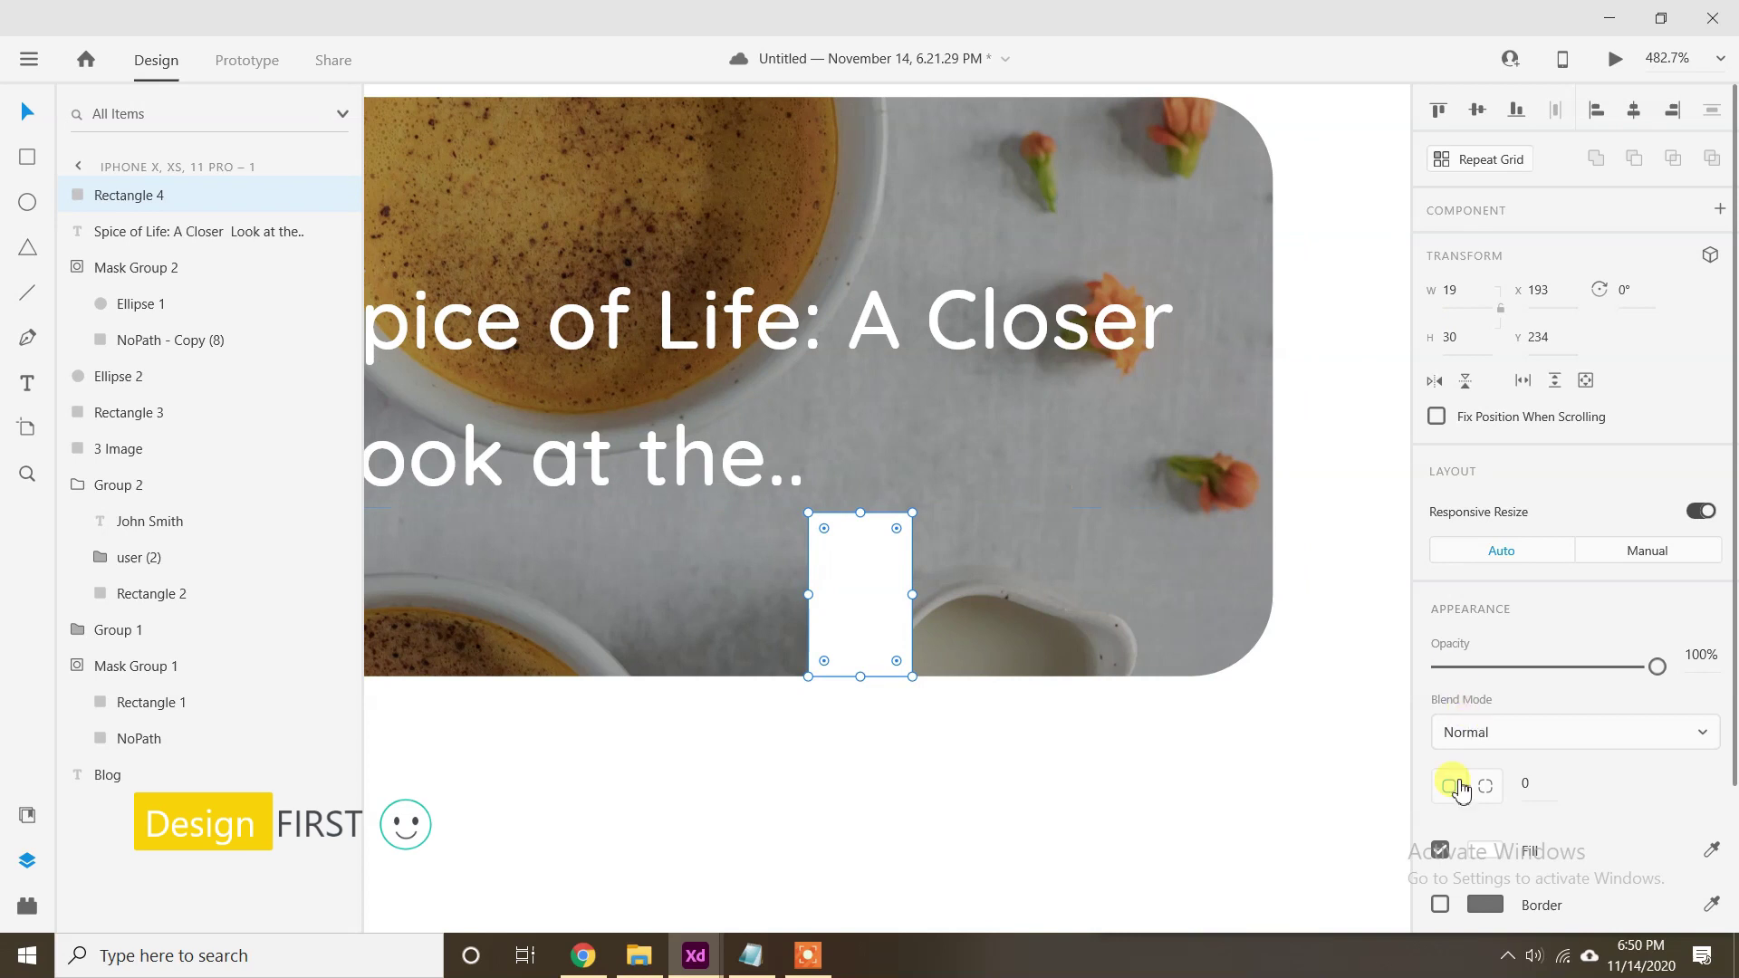
# Move the white rectangle along the card's lower edge to X 218.
pyautogui.hotkey('shift', 'Right')
pyautogui.hotkey('shift', 'Right')
pyautogui.hotkey('shift', 'Right')
pyautogui.press('Left')
pyautogui.press('Left')
pyautogui.press('Left')
pyautogui.press('Left')
pyautogui.press('Left')
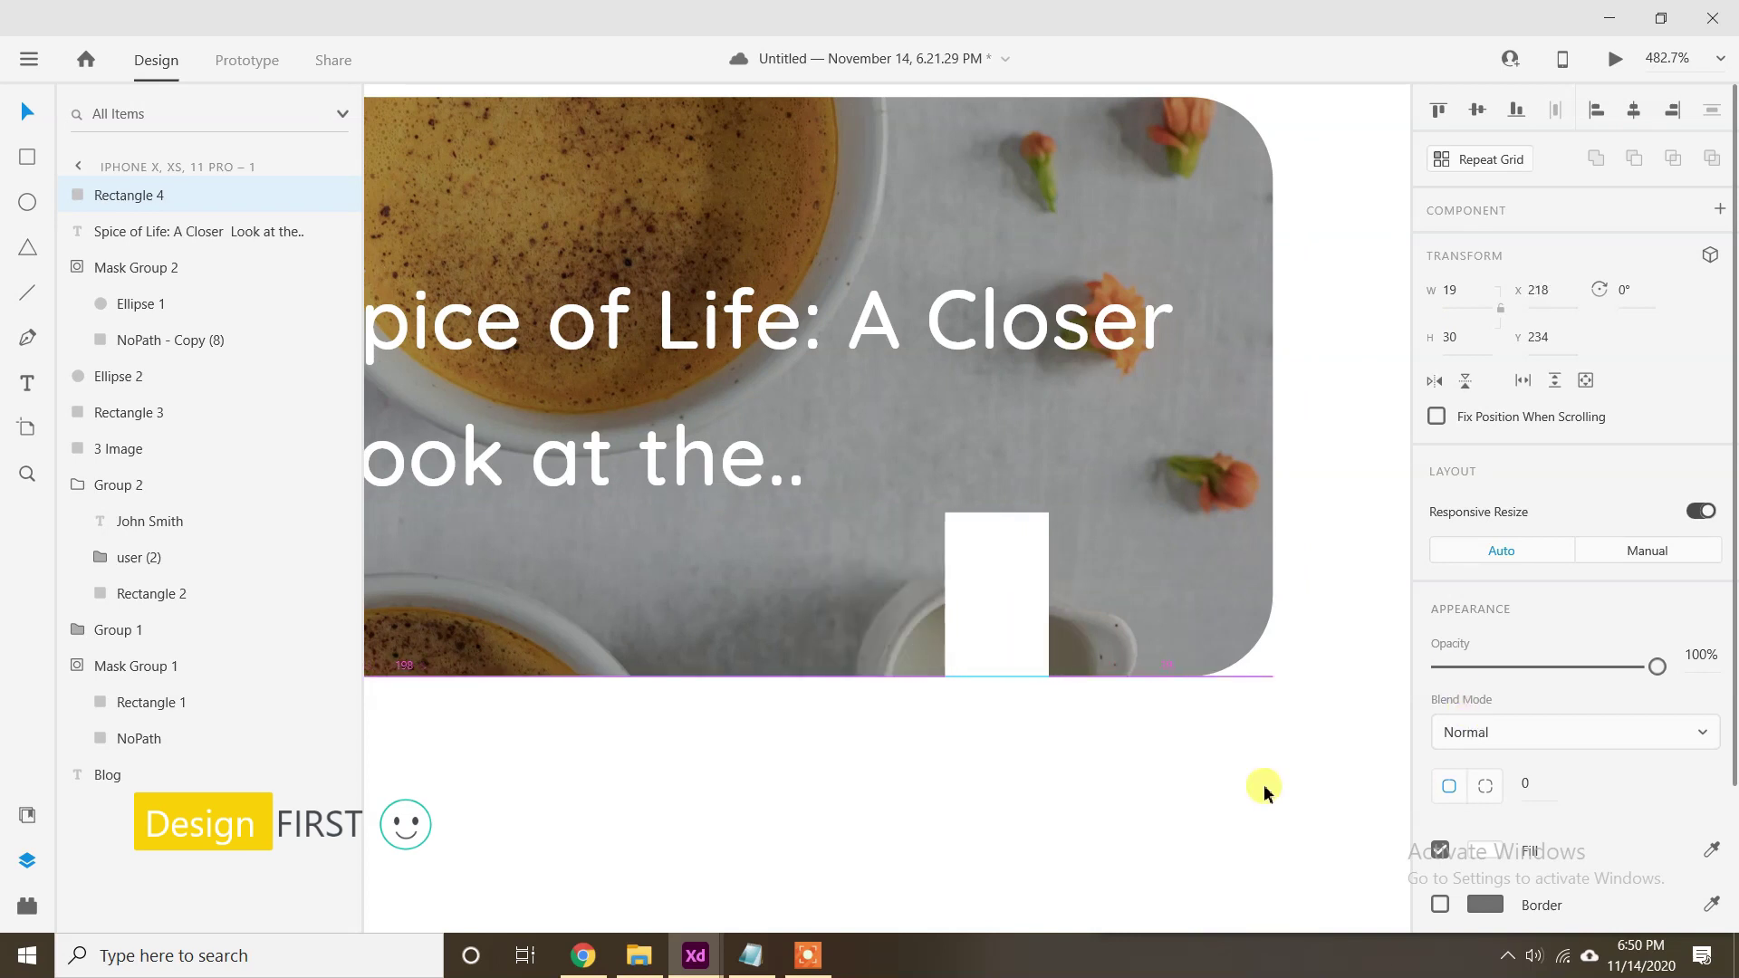
# Cut a V notch into the white rectangle by adding an anchor mid-way on its upper edge and moving it down.
pyautogui.scroll(1, 1171, 806)
pyautogui.doubleClick(1032, 623)
pyautogui.click(1018, 568)
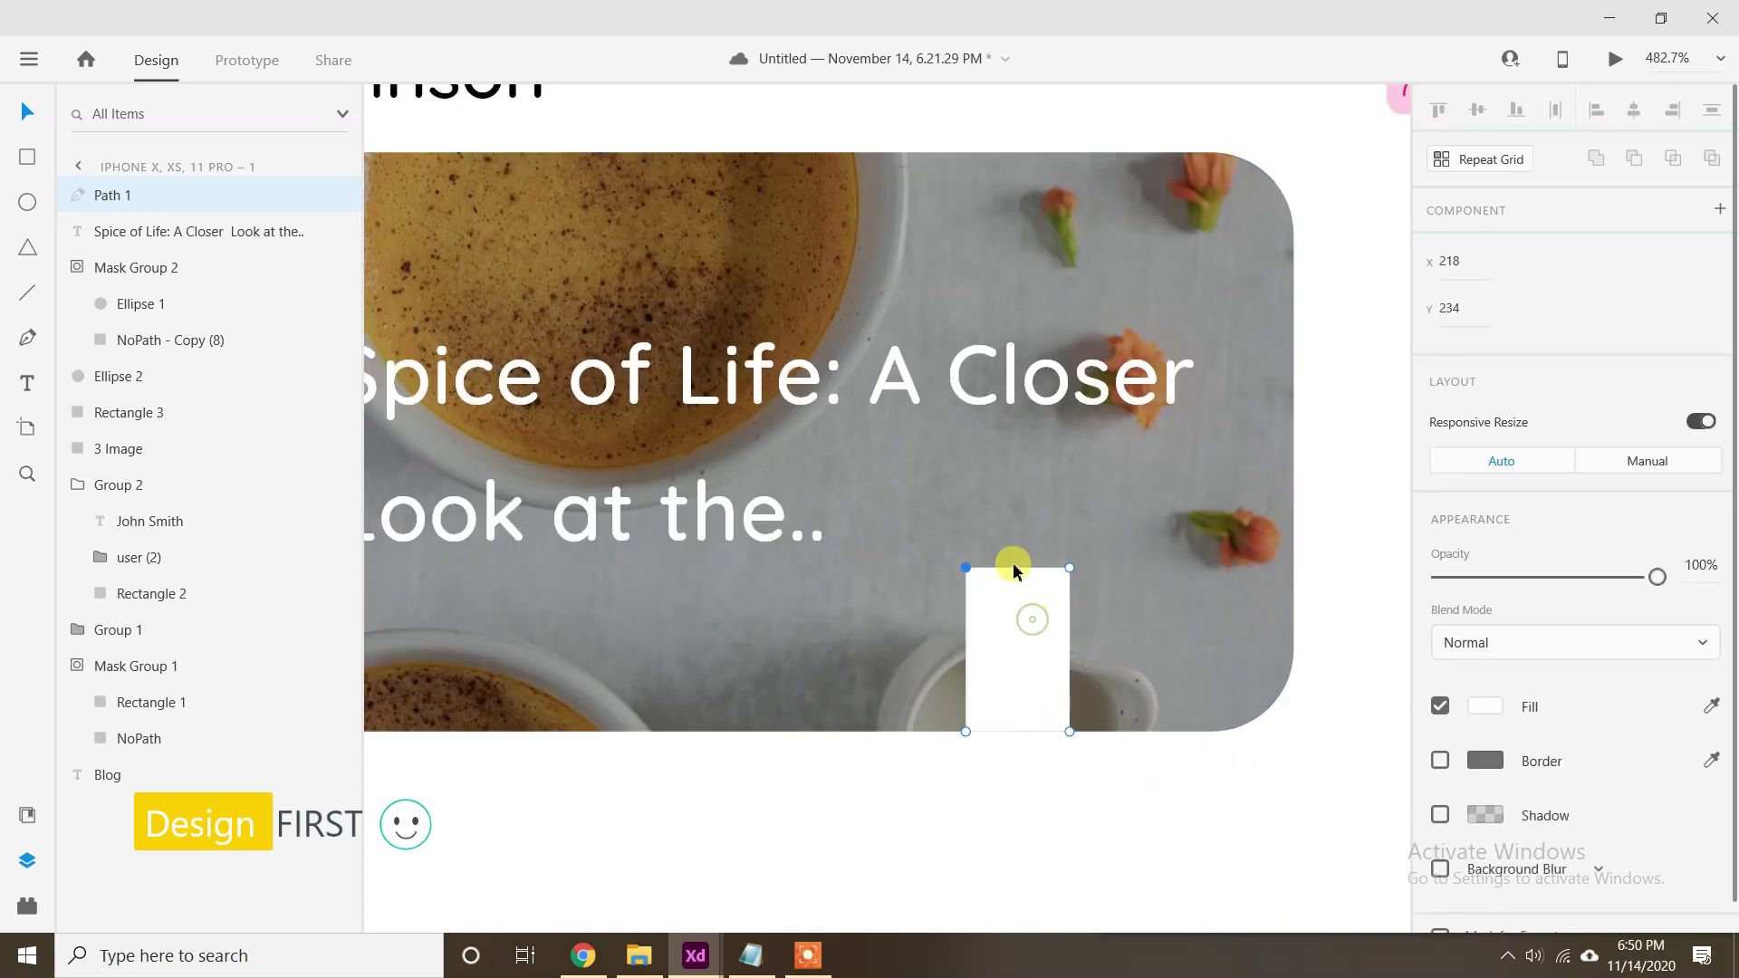
pyautogui.hotkey('shift', 'Down')
pyautogui.click(993, 712)
pyautogui.scroll(2, 995, 679)
pyautogui.moveTo(995, 670); pyautogui.dragTo(932, 665)
pyautogui.click(931, 666)
# Set the notched ribbon's opacity to 68% and fill it with the green hex code #B0CC1C from Notepad.
pyautogui.click(1701, 657)
pyautogui.write('60')
pyautogui.press('Return')
pyautogui.click(751, 955)
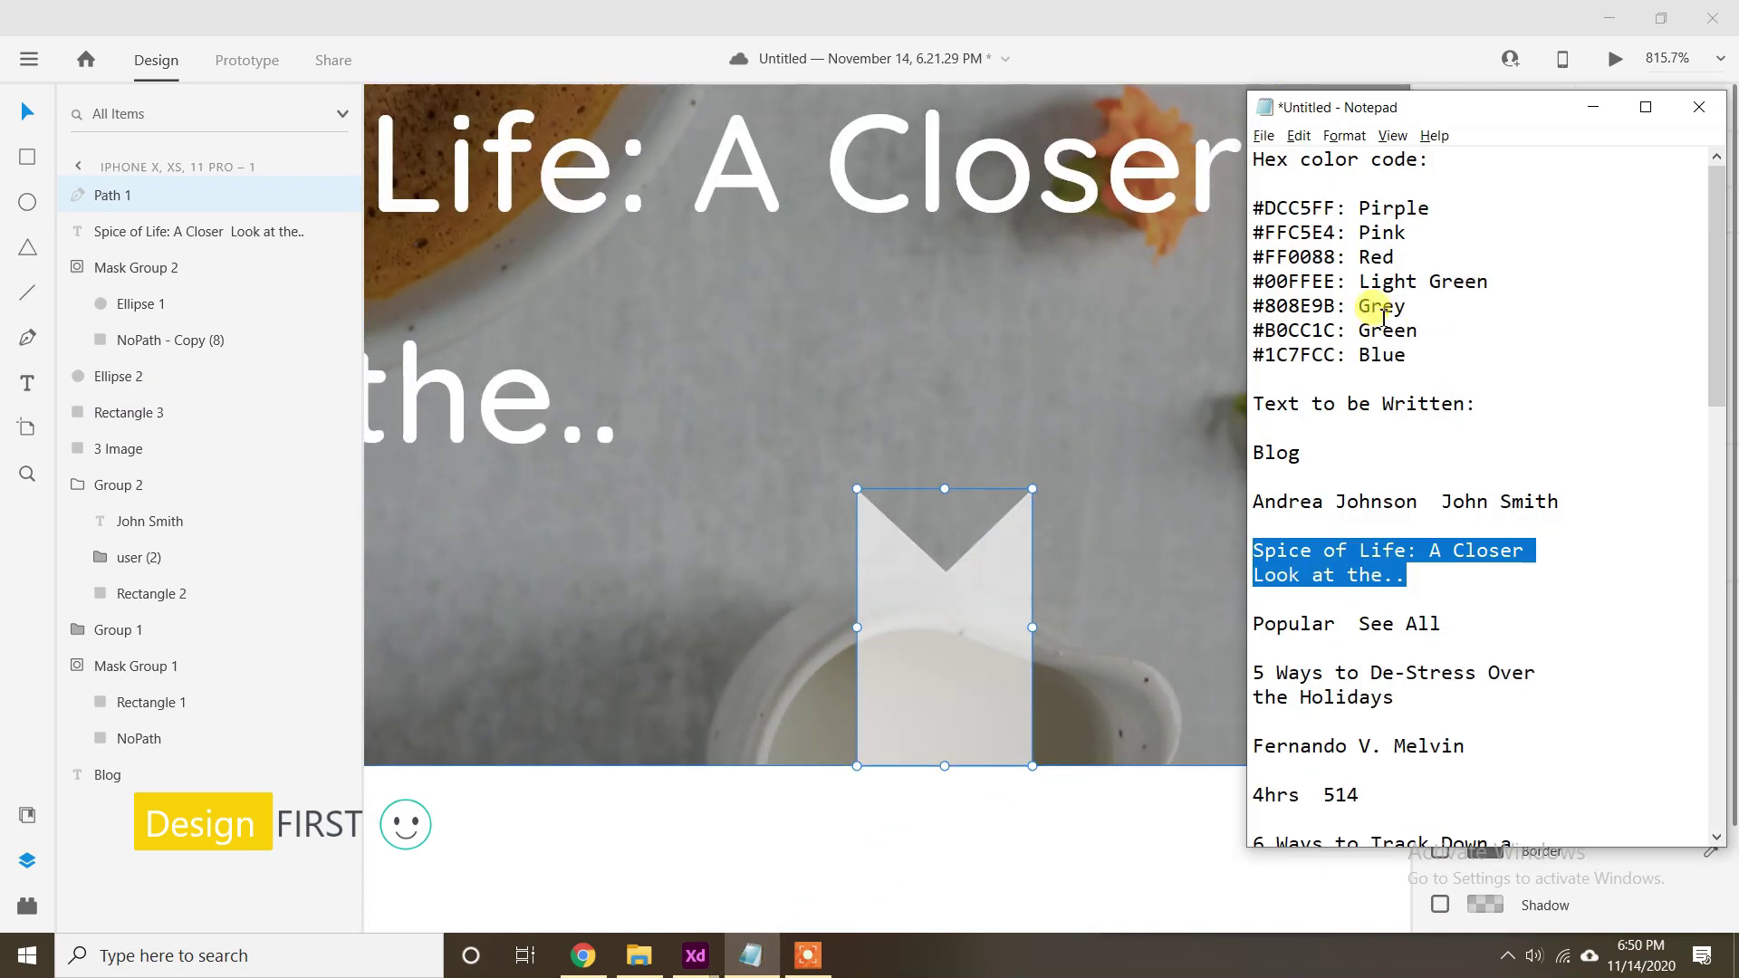
pyautogui.click(1339, 311)
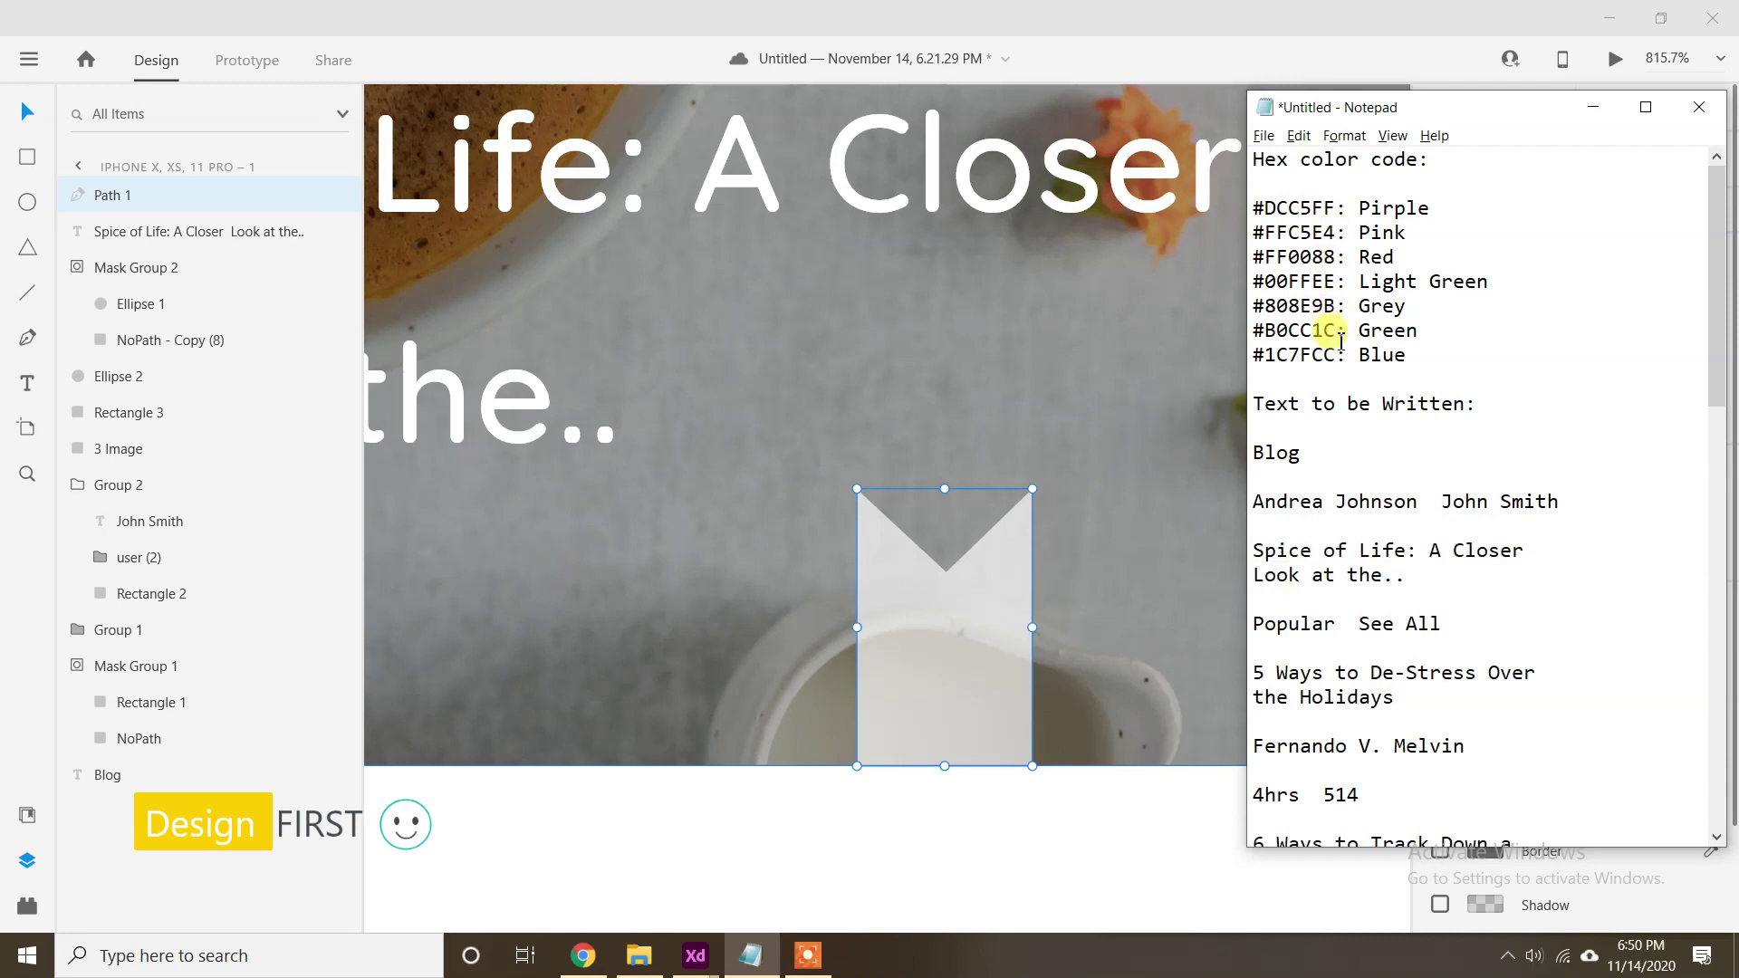
pyautogui.click(1584, 110)
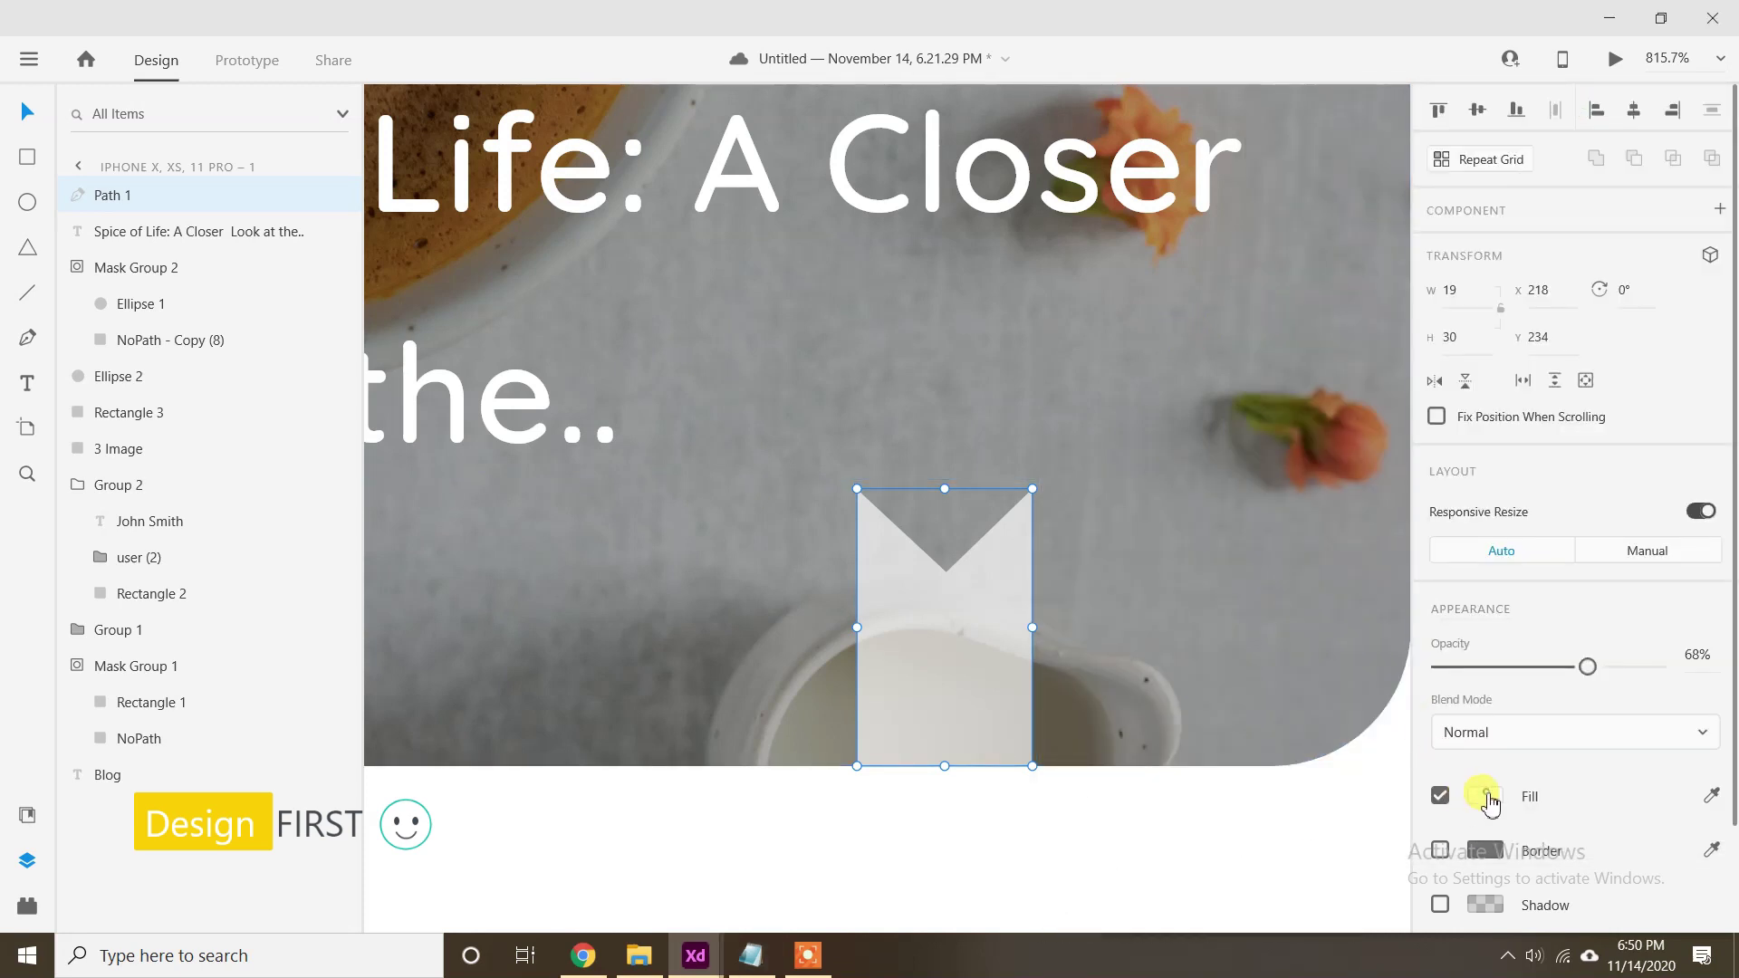
pyautogui.click(1484, 795)
pyautogui.write('#B0CC1C')
pyautogui.press('Return')
pyautogui.click(1012, 663)
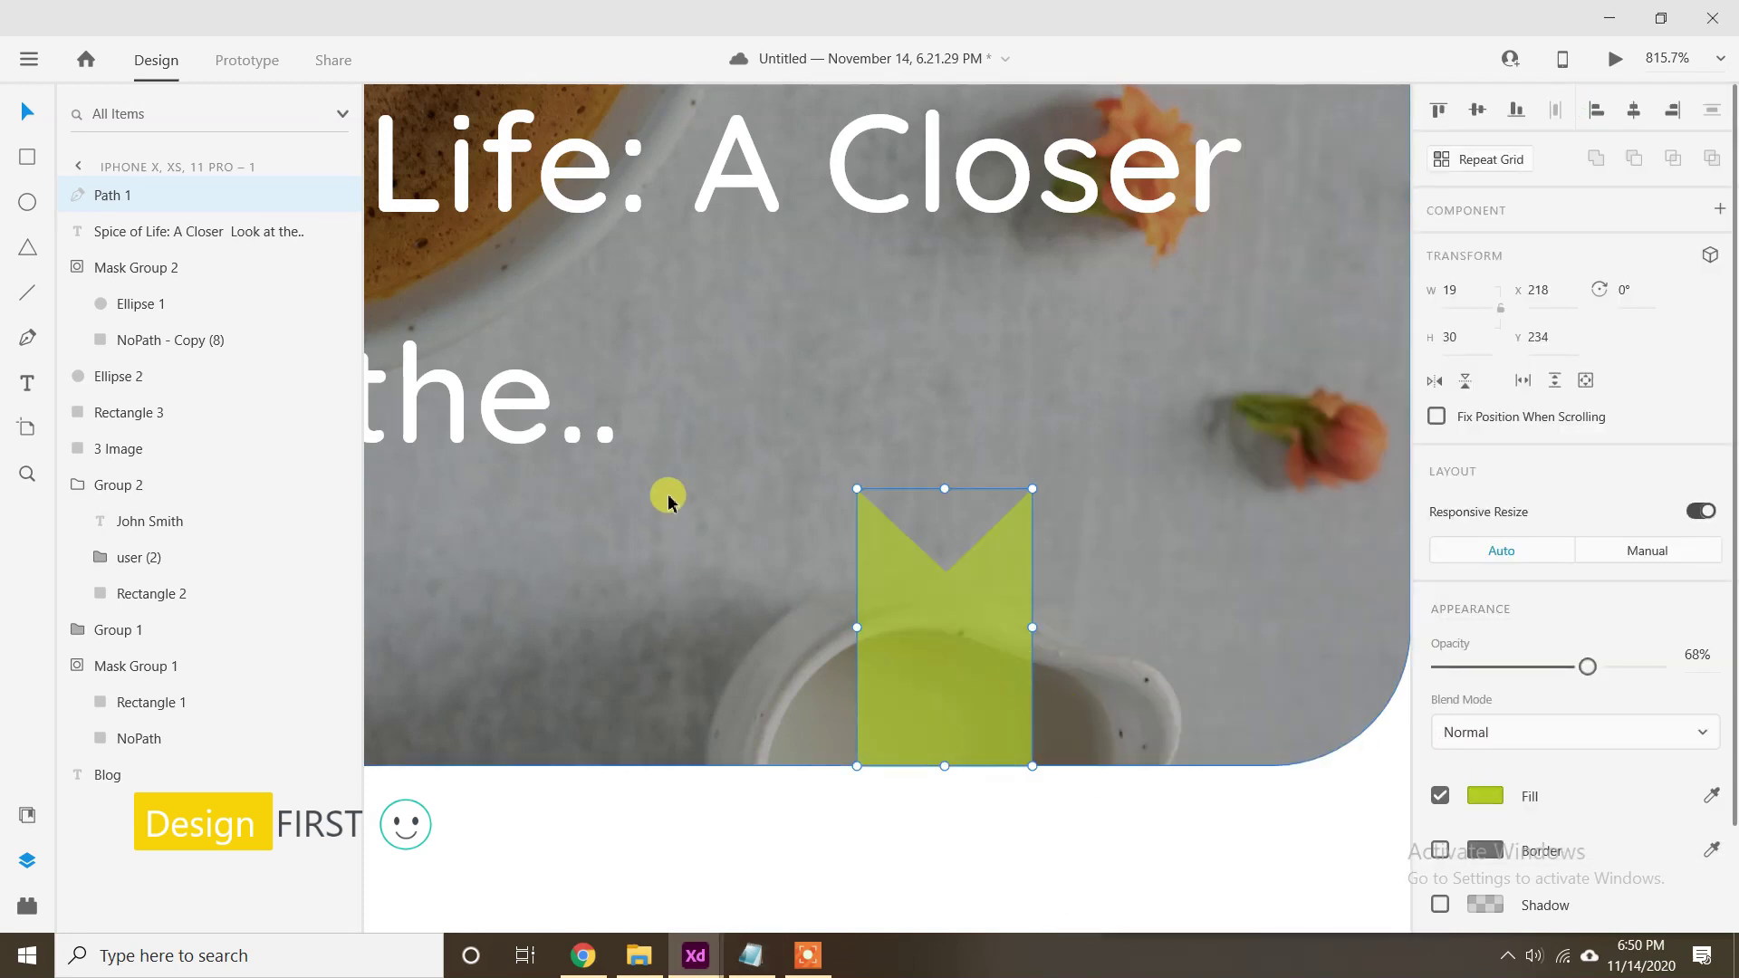
# Import the Clock icon onto the green ribbon at about 11 by 11 and fill it white.
pyautogui.click(638, 955)
pyautogui.moveTo(971, 584); pyautogui.dragTo(883, 477)
pyautogui.moveTo(534, 446); pyautogui.dragTo(978, 623)
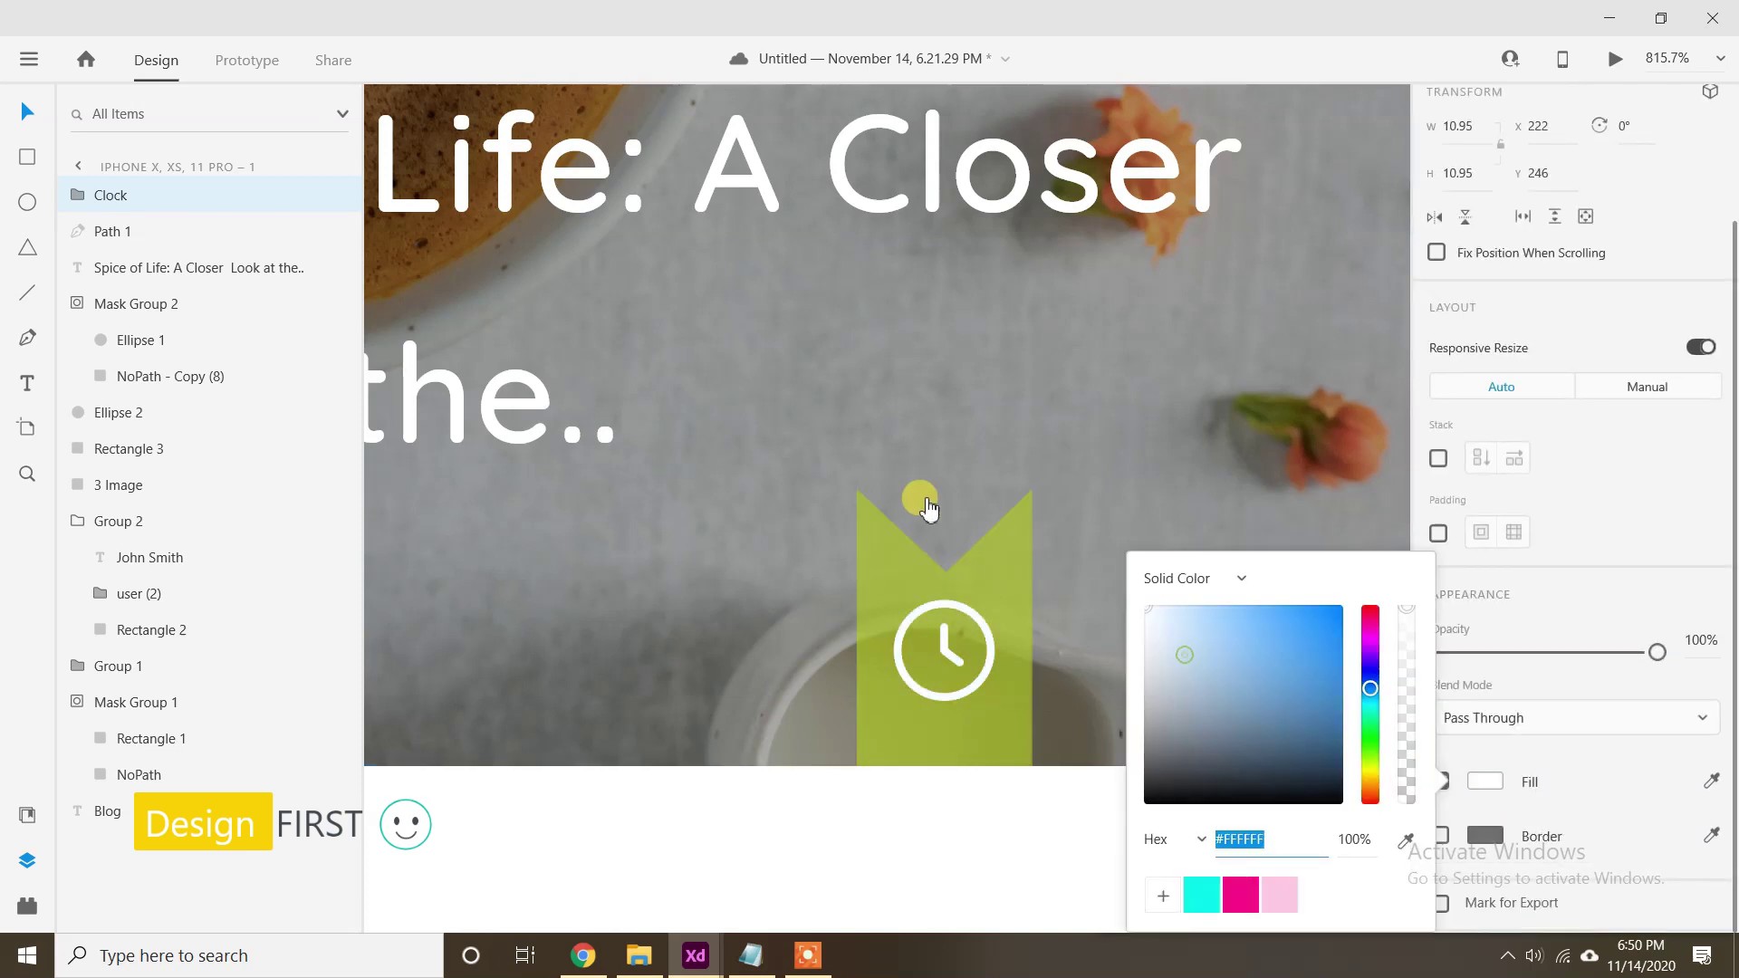
pyautogui.click(919, 487)
pyautogui.click(989, 651)
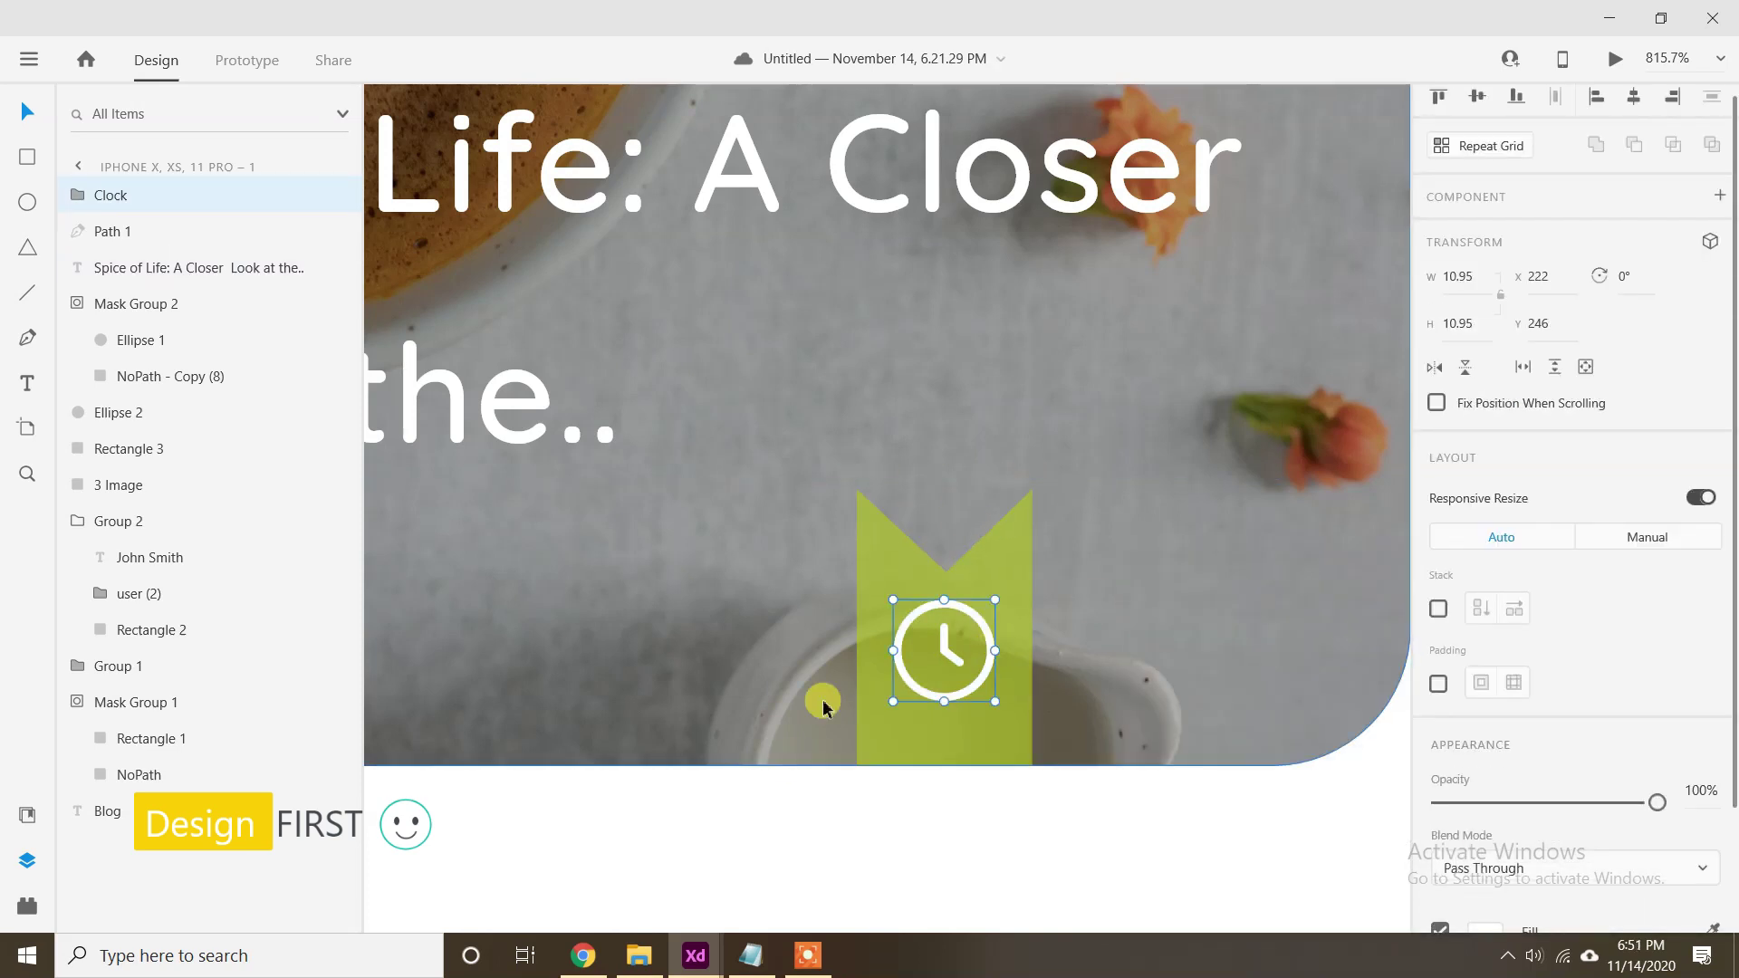
pyautogui.scroll(-1, 802, 634)
# Add a text object reading "Popular" over the green ribbon, just below the clock icon.
pyautogui.click(27, 383)
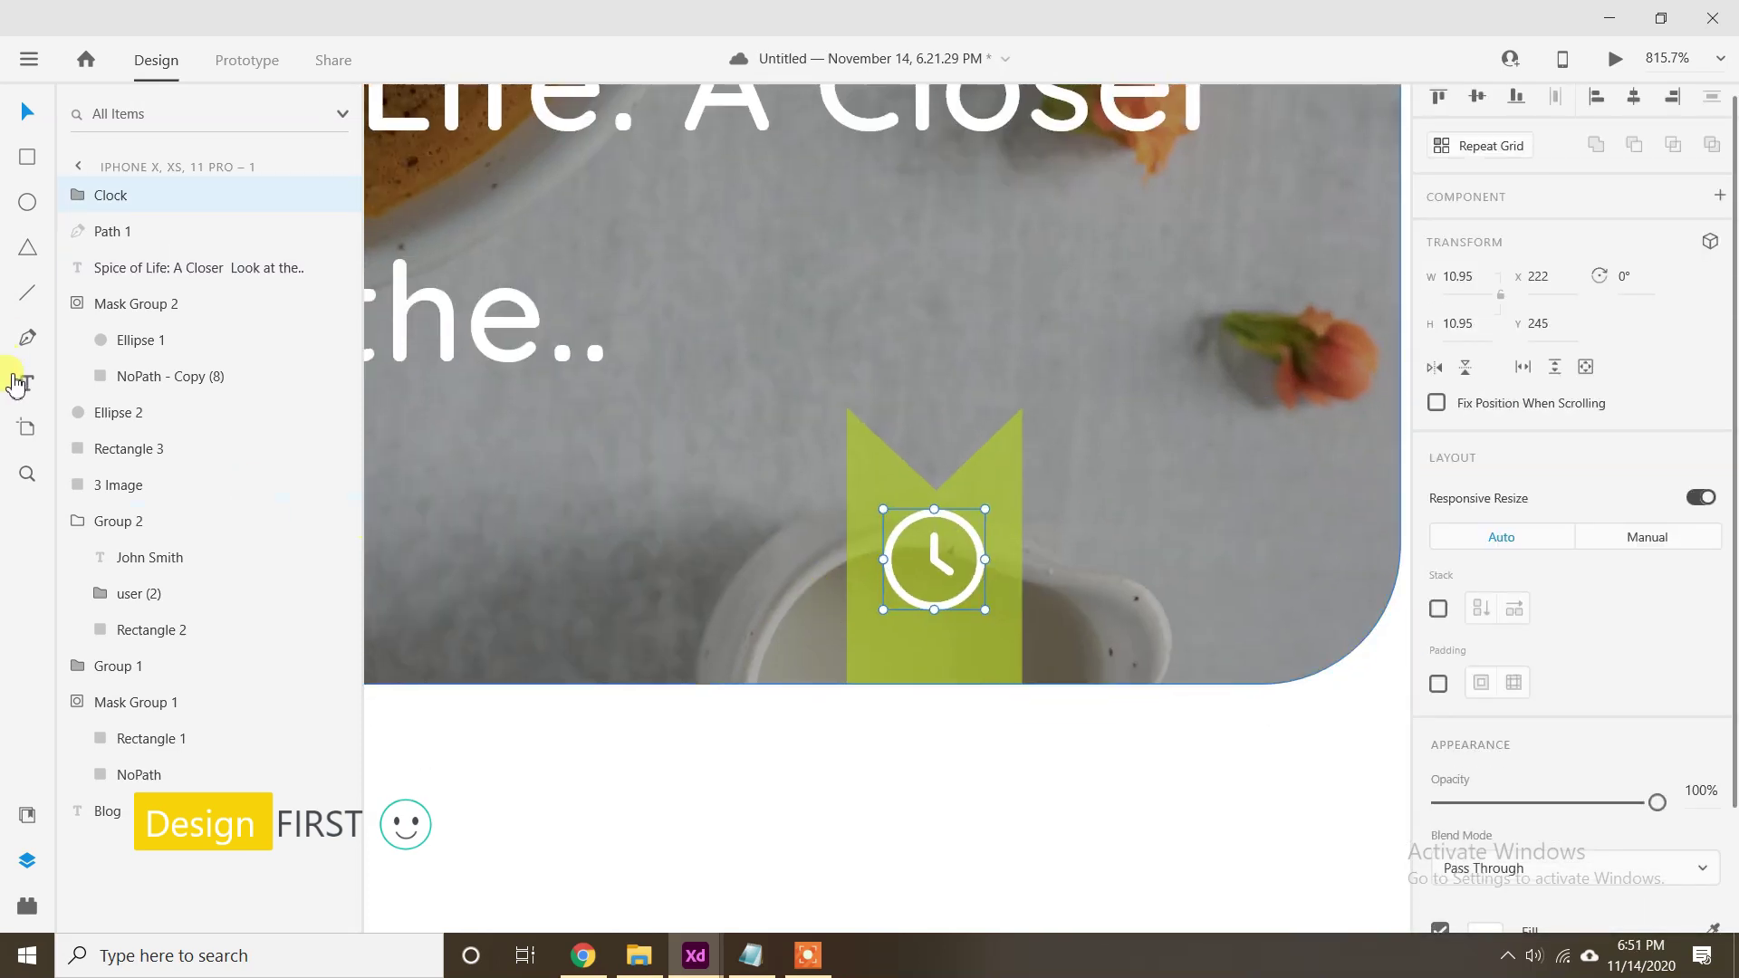
pyautogui.click(879, 651)
pyautogui.click(751, 955)
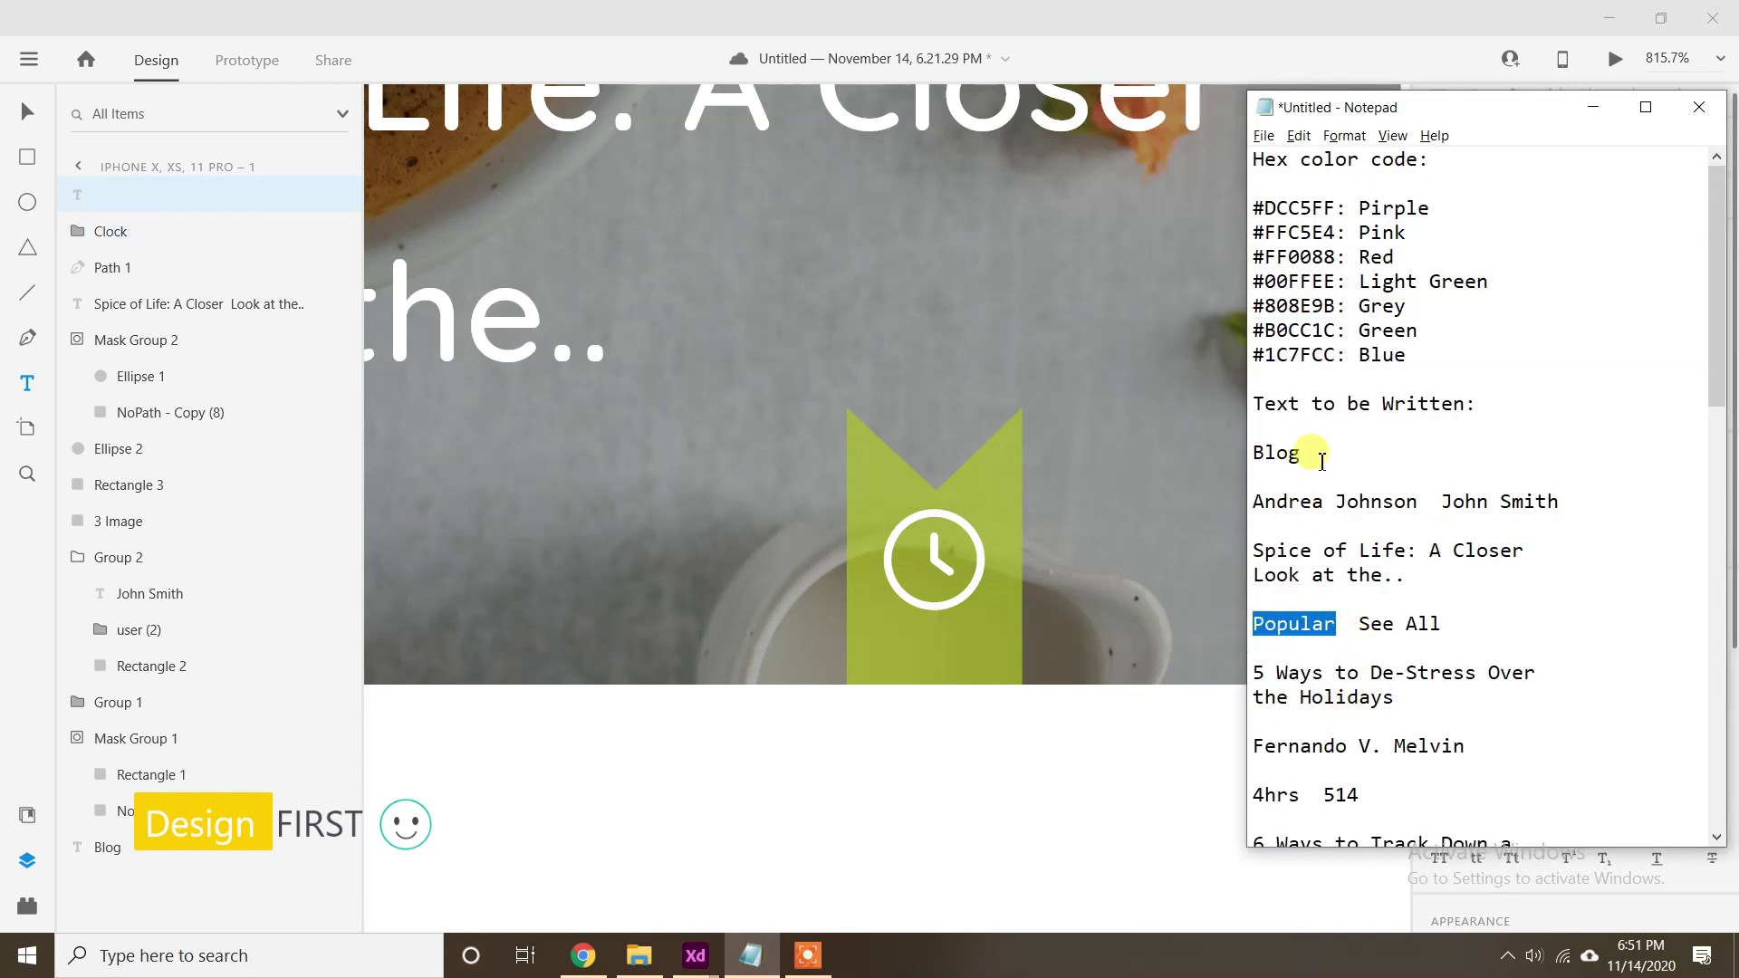
pyautogui.click(1591, 107)
pyautogui.write('Popular')
pyautogui.click(26, 112)
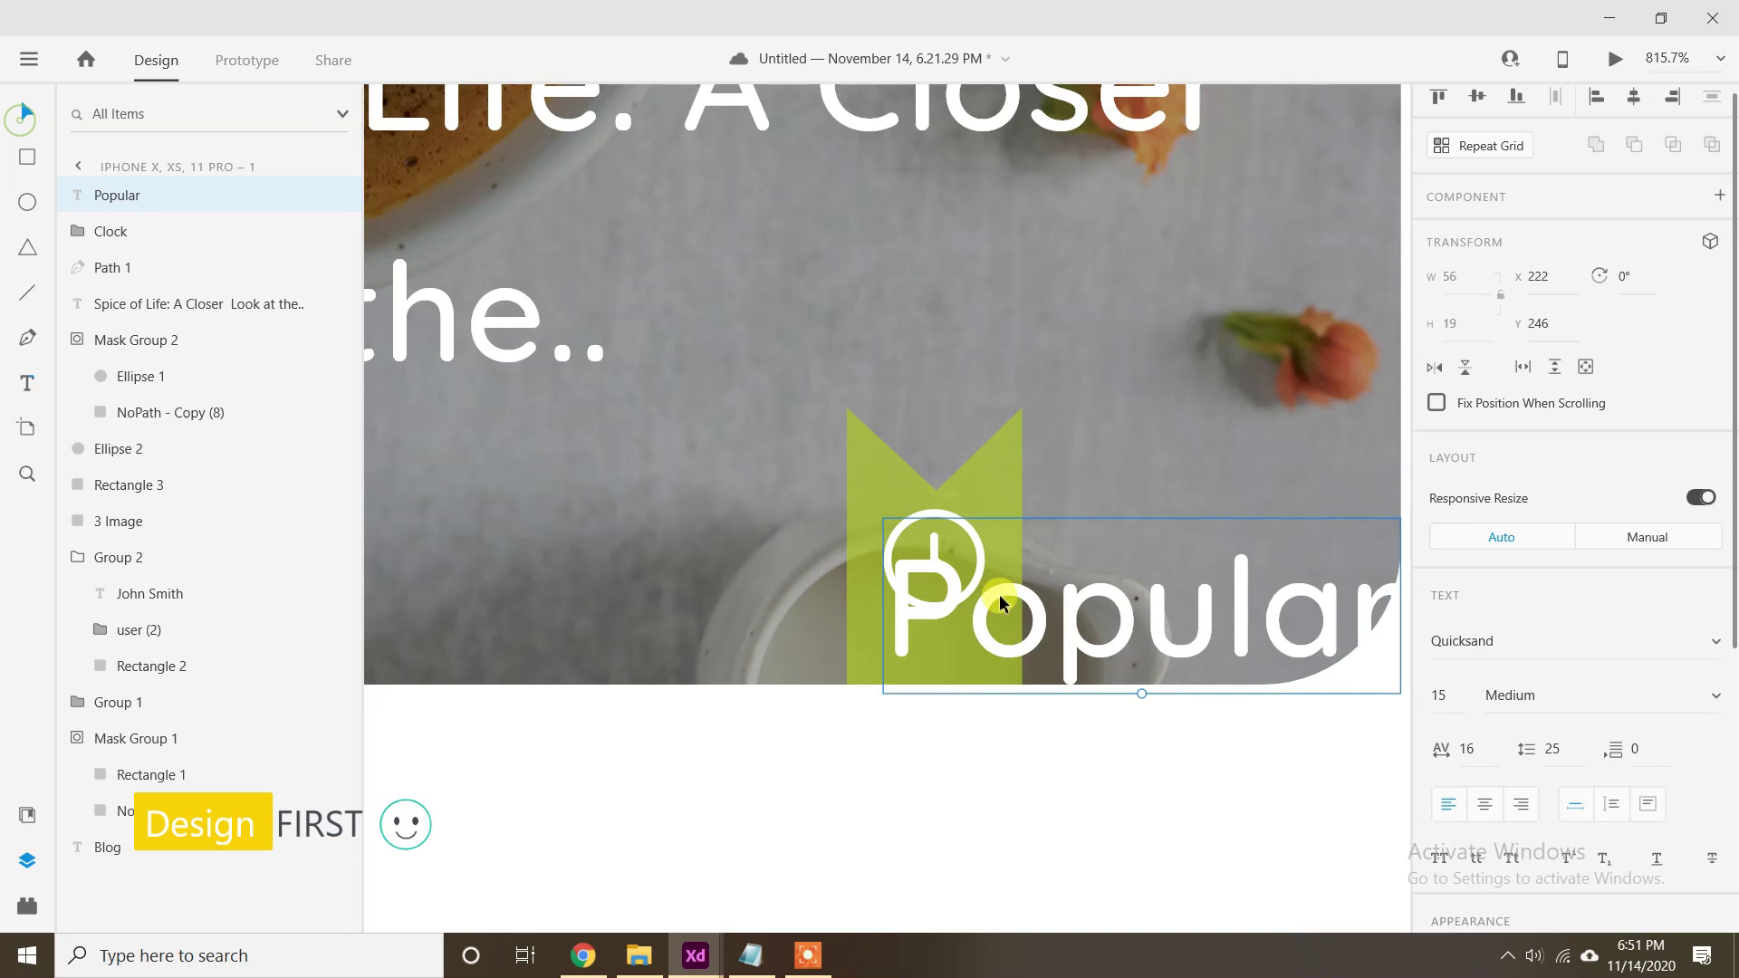
# Replace the ribbon's "Popular" text with "4hrs" copied from Notepad.
pyautogui.click(751, 955)
pyautogui.moveTo(1300, 623); pyautogui.dragTo(1233, 640)
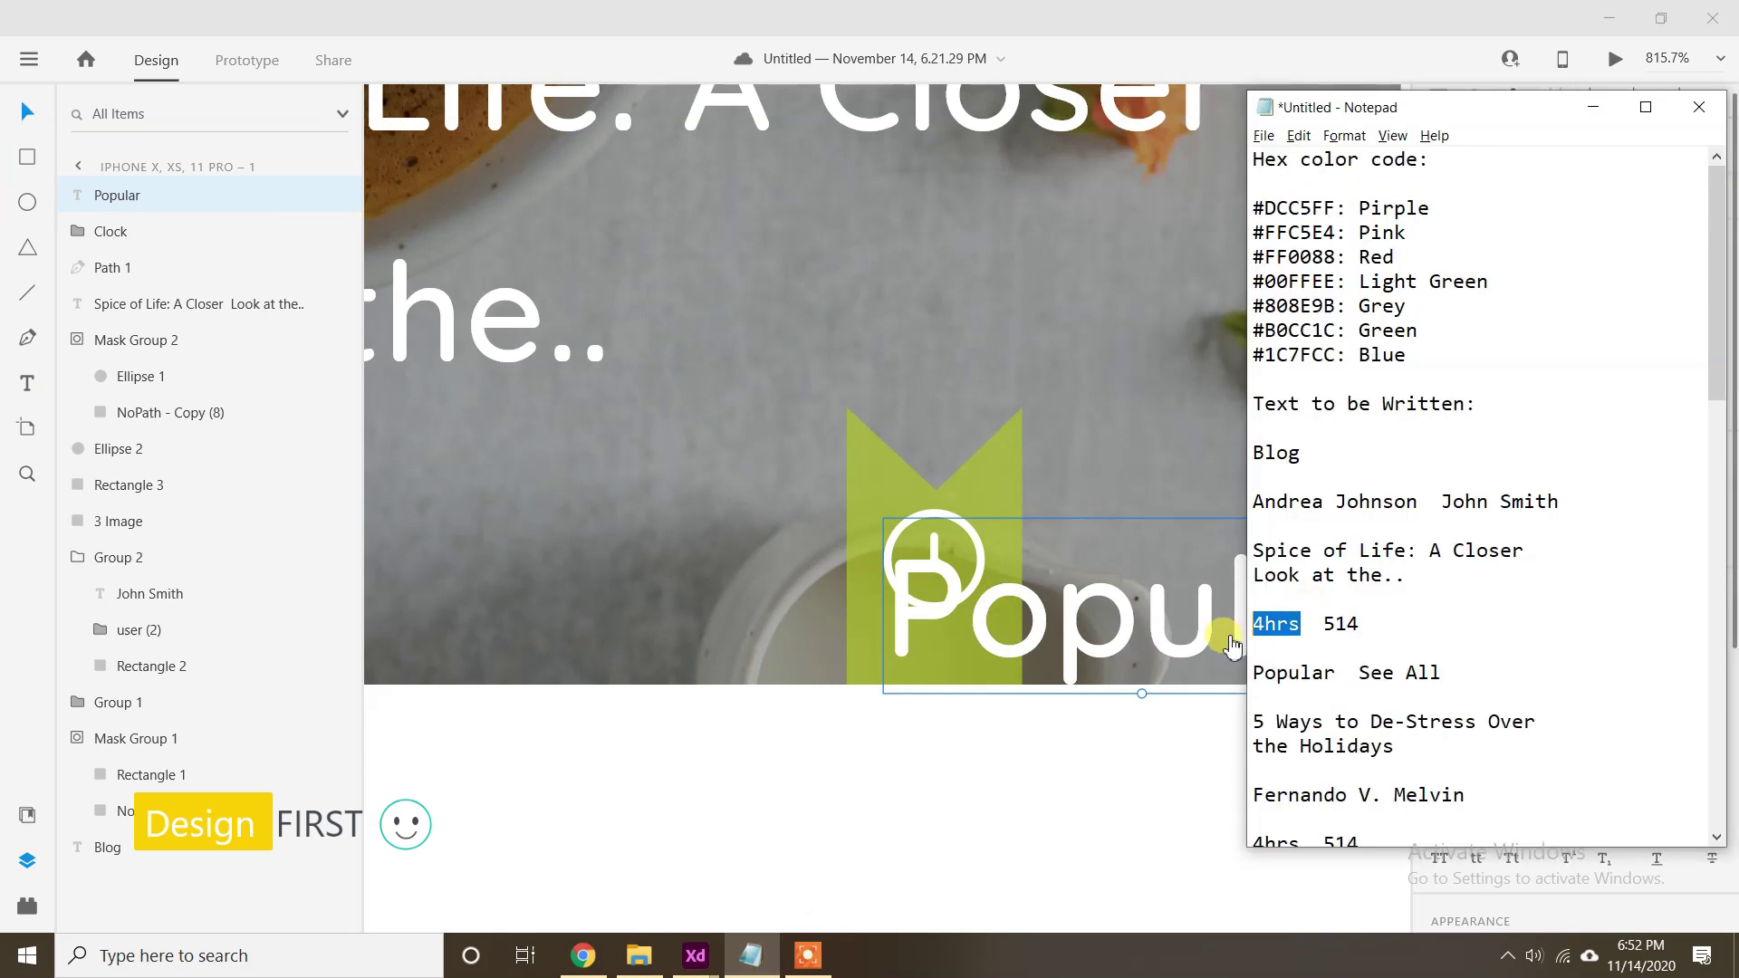
pyautogui.hotkey('ctrl', 'c')
pyautogui.click(1593, 107)
pyautogui.doubleClick(1117, 613)
pyautogui.hotkey('ctrl', 'v')
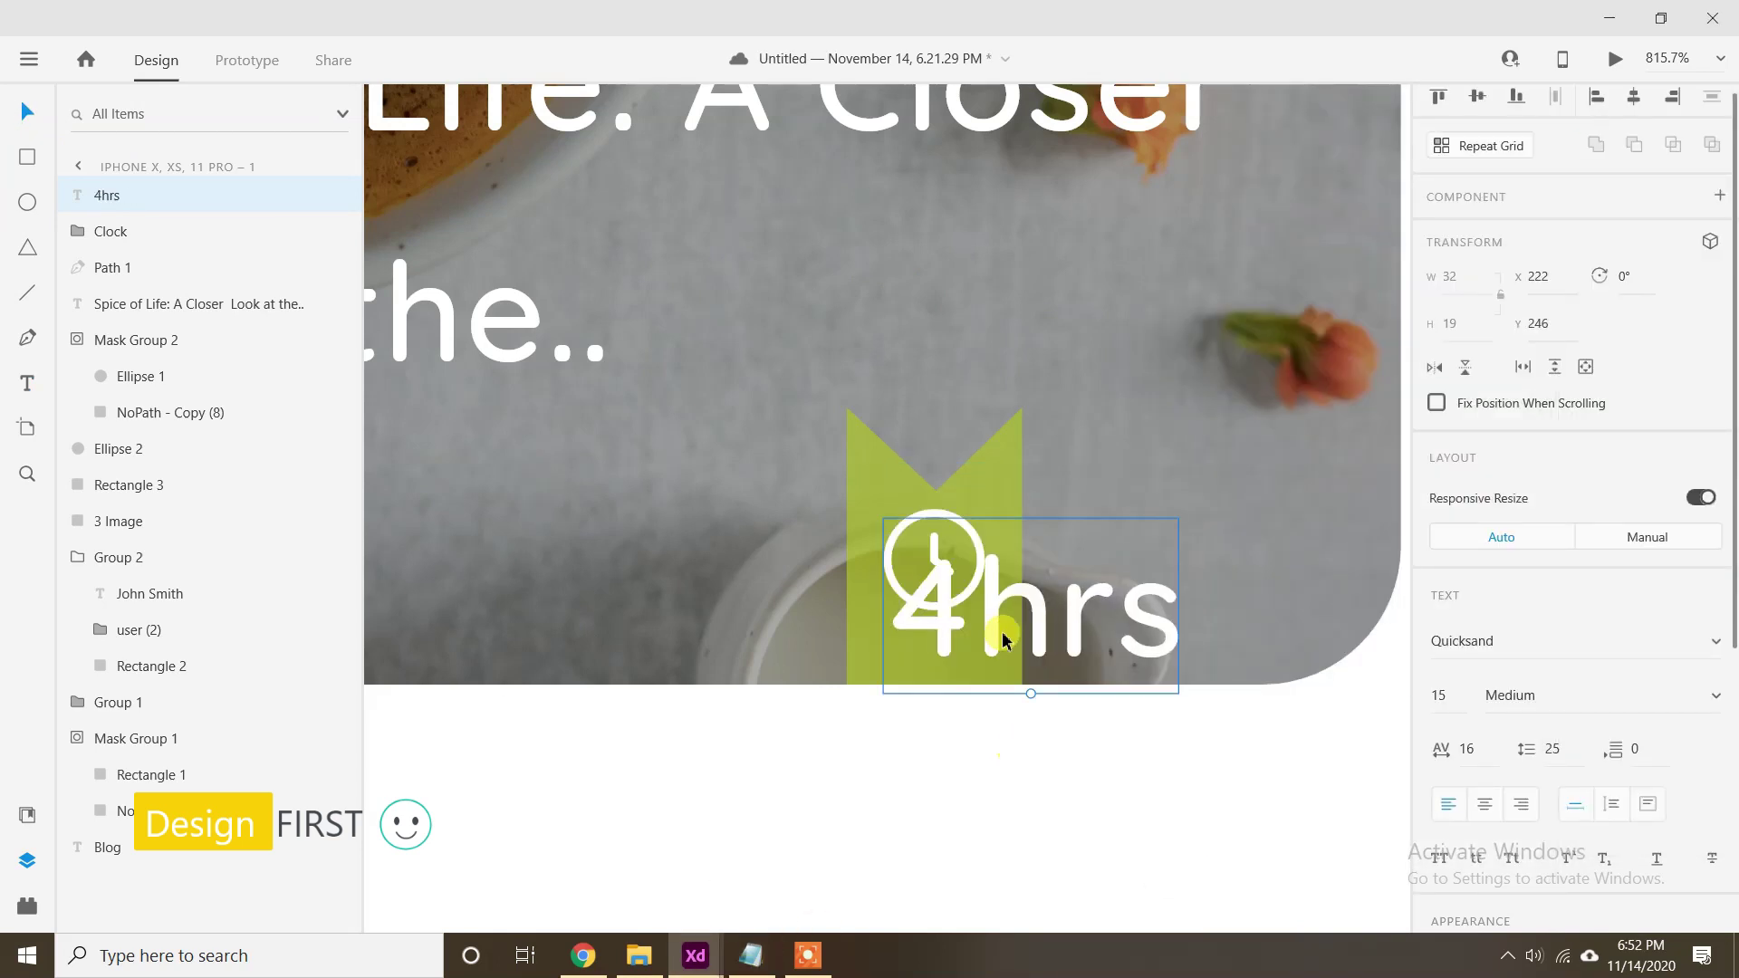
# Reduce the "4hrs" text to font size 4 and set its character spacing to 77.
pyautogui.hotkey('ctrl', 'shift', ',')
pyautogui.hotkey('ctrl', 'shift', ',')
pyautogui.hotkey('ctrl', 'shift', ',')
pyautogui.hotkey('ctrl', 'shift', ',')
pyautogui.hotkey('ctrl', 'shift', ',')
pyautogui.hotkey('ctrl', 'shift', ',')
pyautogui.hotkey('ctrl', 'shift', ',')
pyautogui.hotkey('ctrl', 'shift', ',')
pyautogui.hotkey('ctrl', 'shift', ',')
pyautogui.hotkey('ctrl', 'shift', ',')
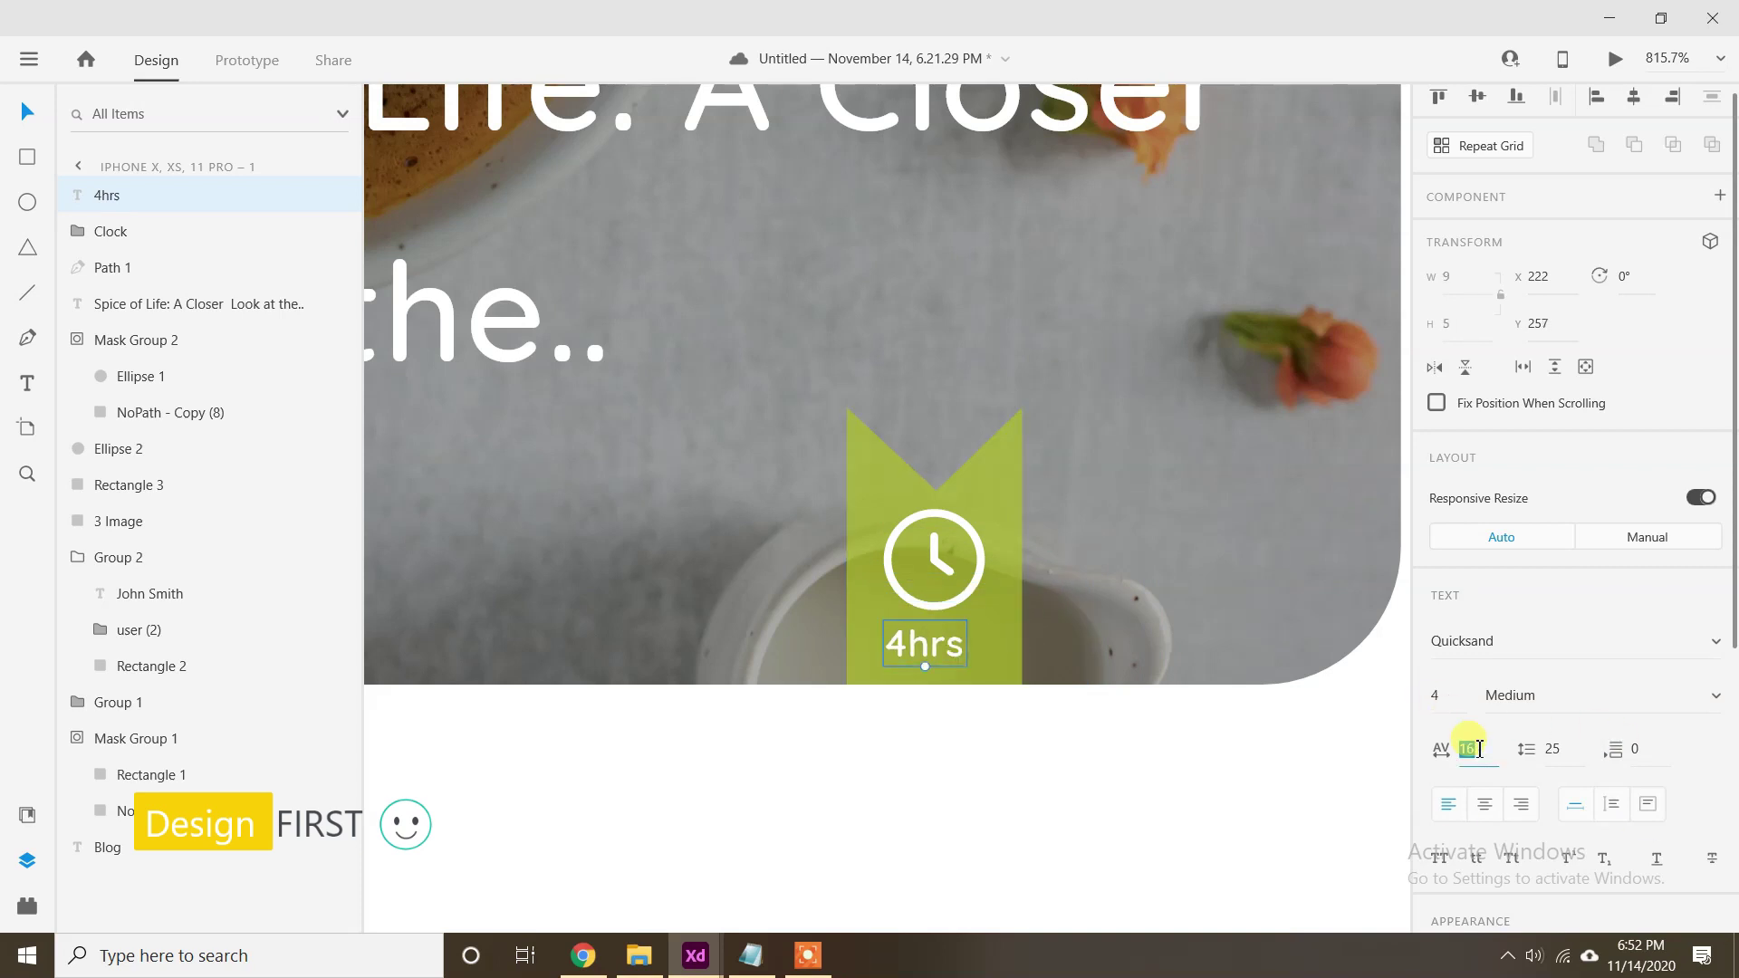
# Centre the "4hrs" text horizontally on the ribbon and move it up to Y 256.
pyautogui.keyDown('shift'); pyautogui.click(1019, 507); pyautogui.keyUp('shift')
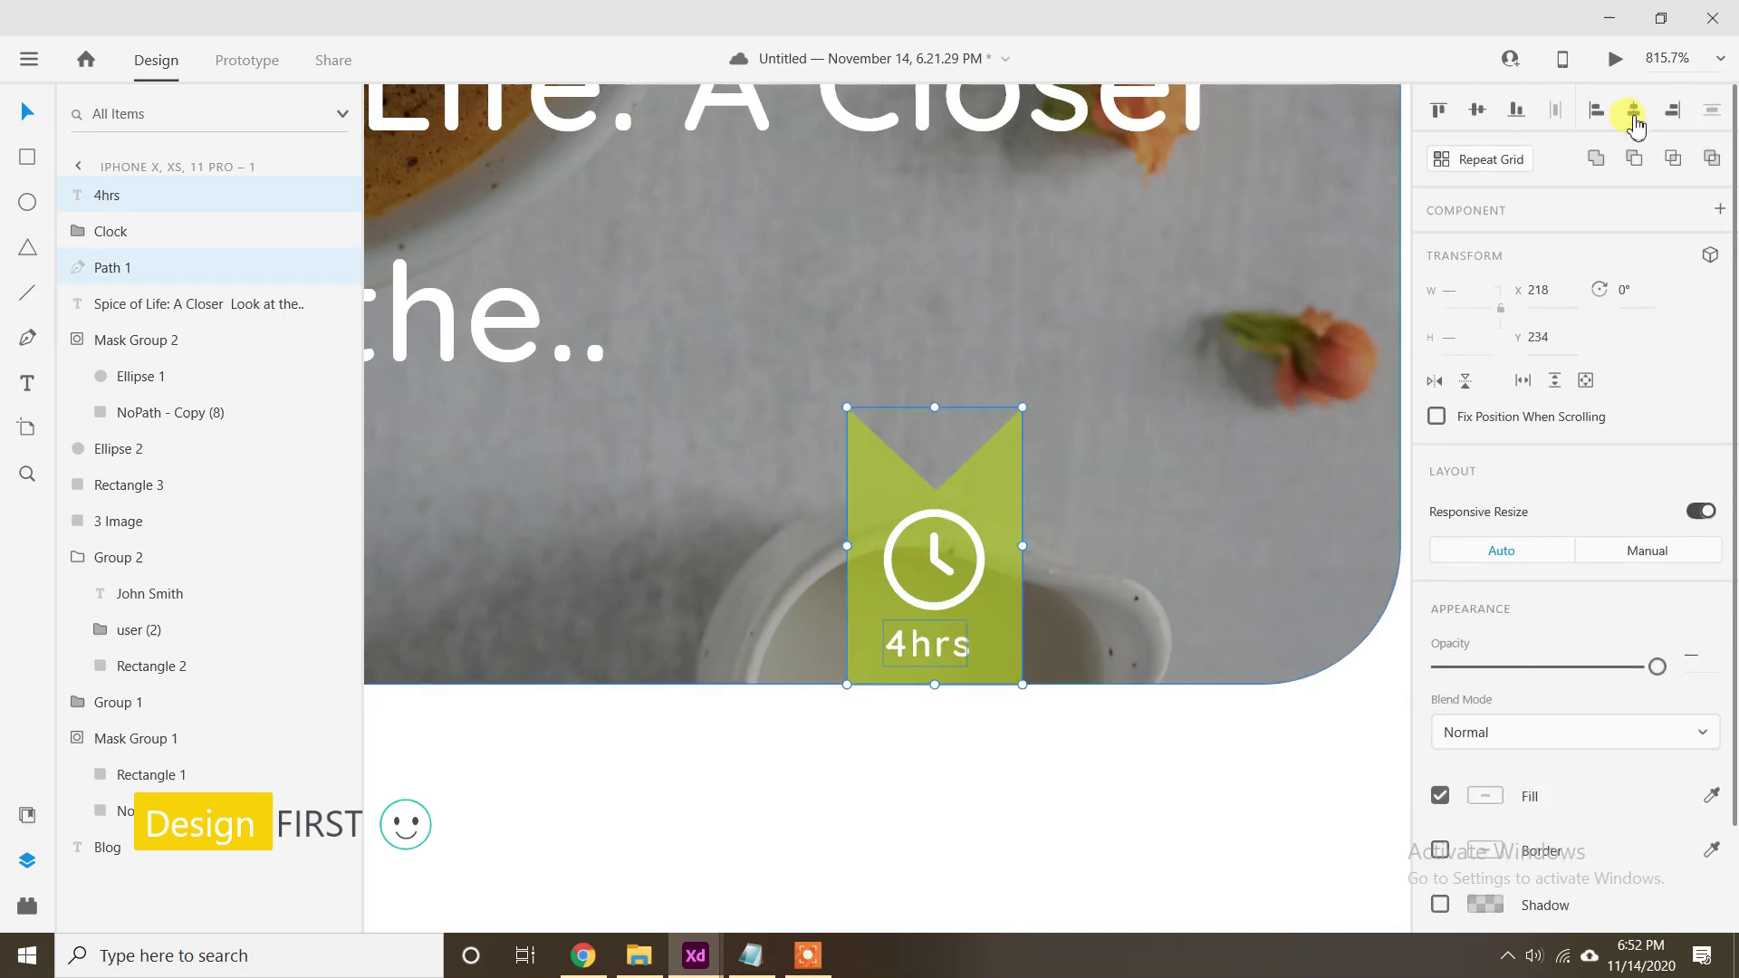
pyautogui.click(940, 660)
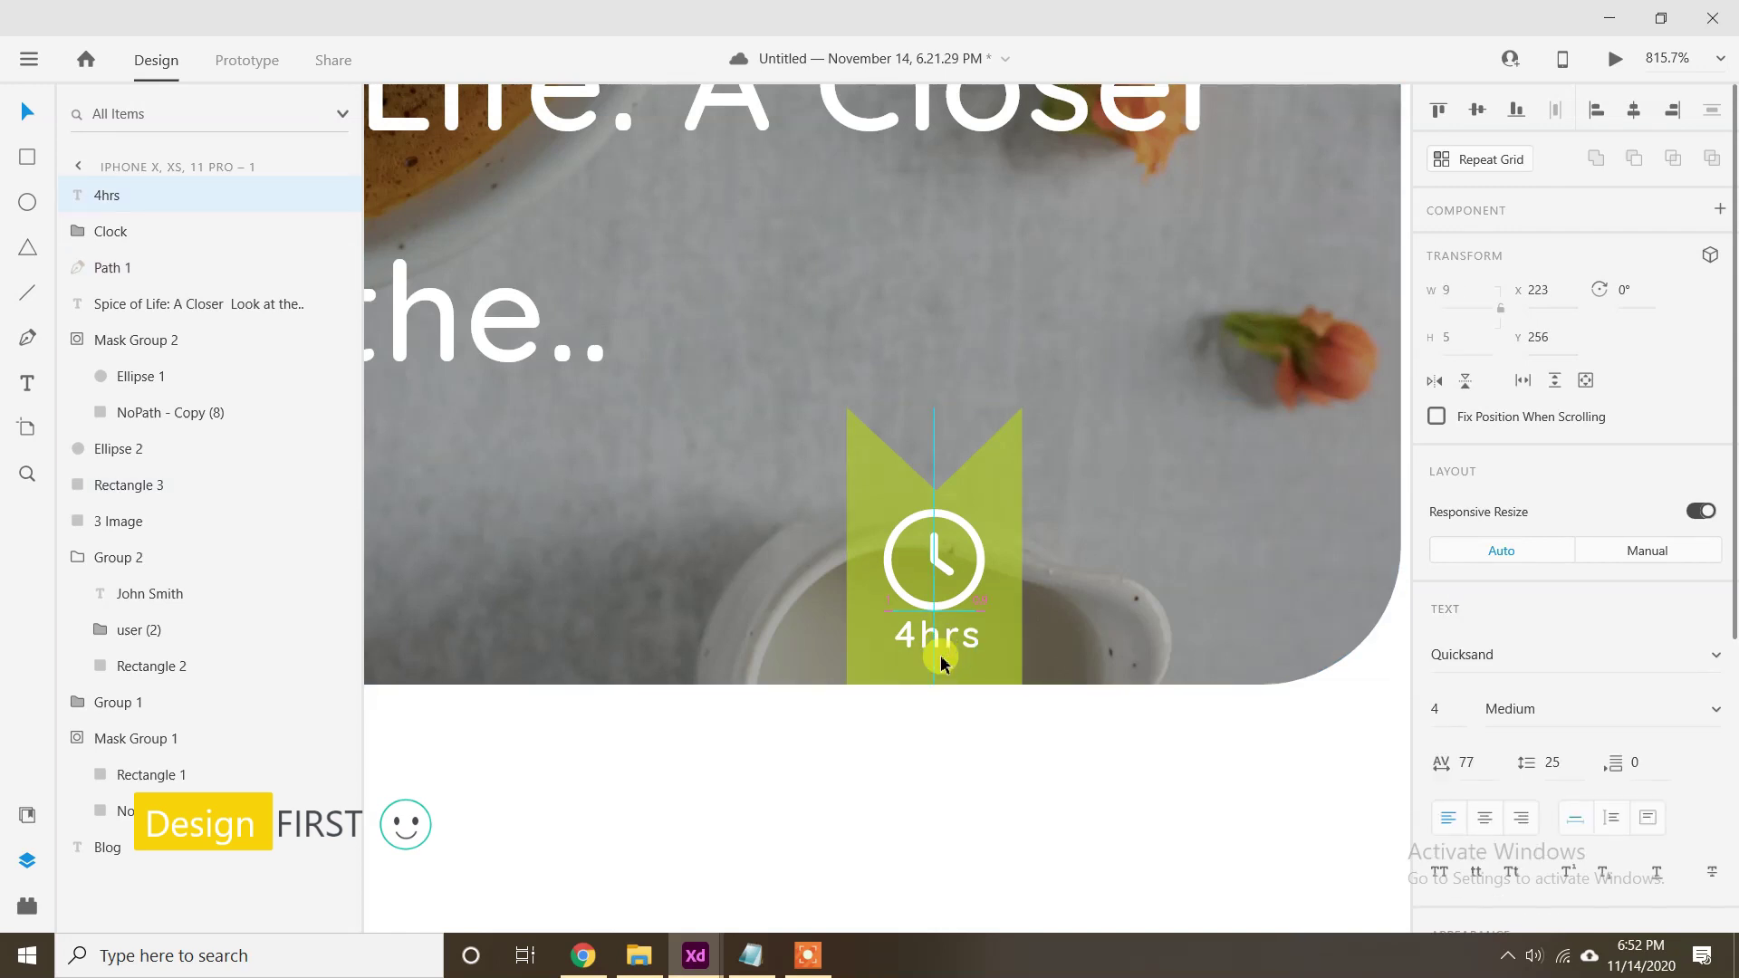
# Duplicate the ribbon with its clock and "4hrs" text once sideways using Repeat Grid, and ungroup the grid.
pyautogui.moveTo(1225, 520); pyautogui.dragTo(1099, 551)
pyautogui.keyDown('shift'); pyautogui.click(872, 541); pyautogui.keyUp('shift')
pyautogui.keyDown('shift'); pyautogui.click(842, 567); pyautogui.keyUp('shift')
pyautogui.click(1492, 162)
pyautogui.moveTo(900, 576); pyautogui.dragTo(1259, 575)
pyautogui.click(1481, 159)
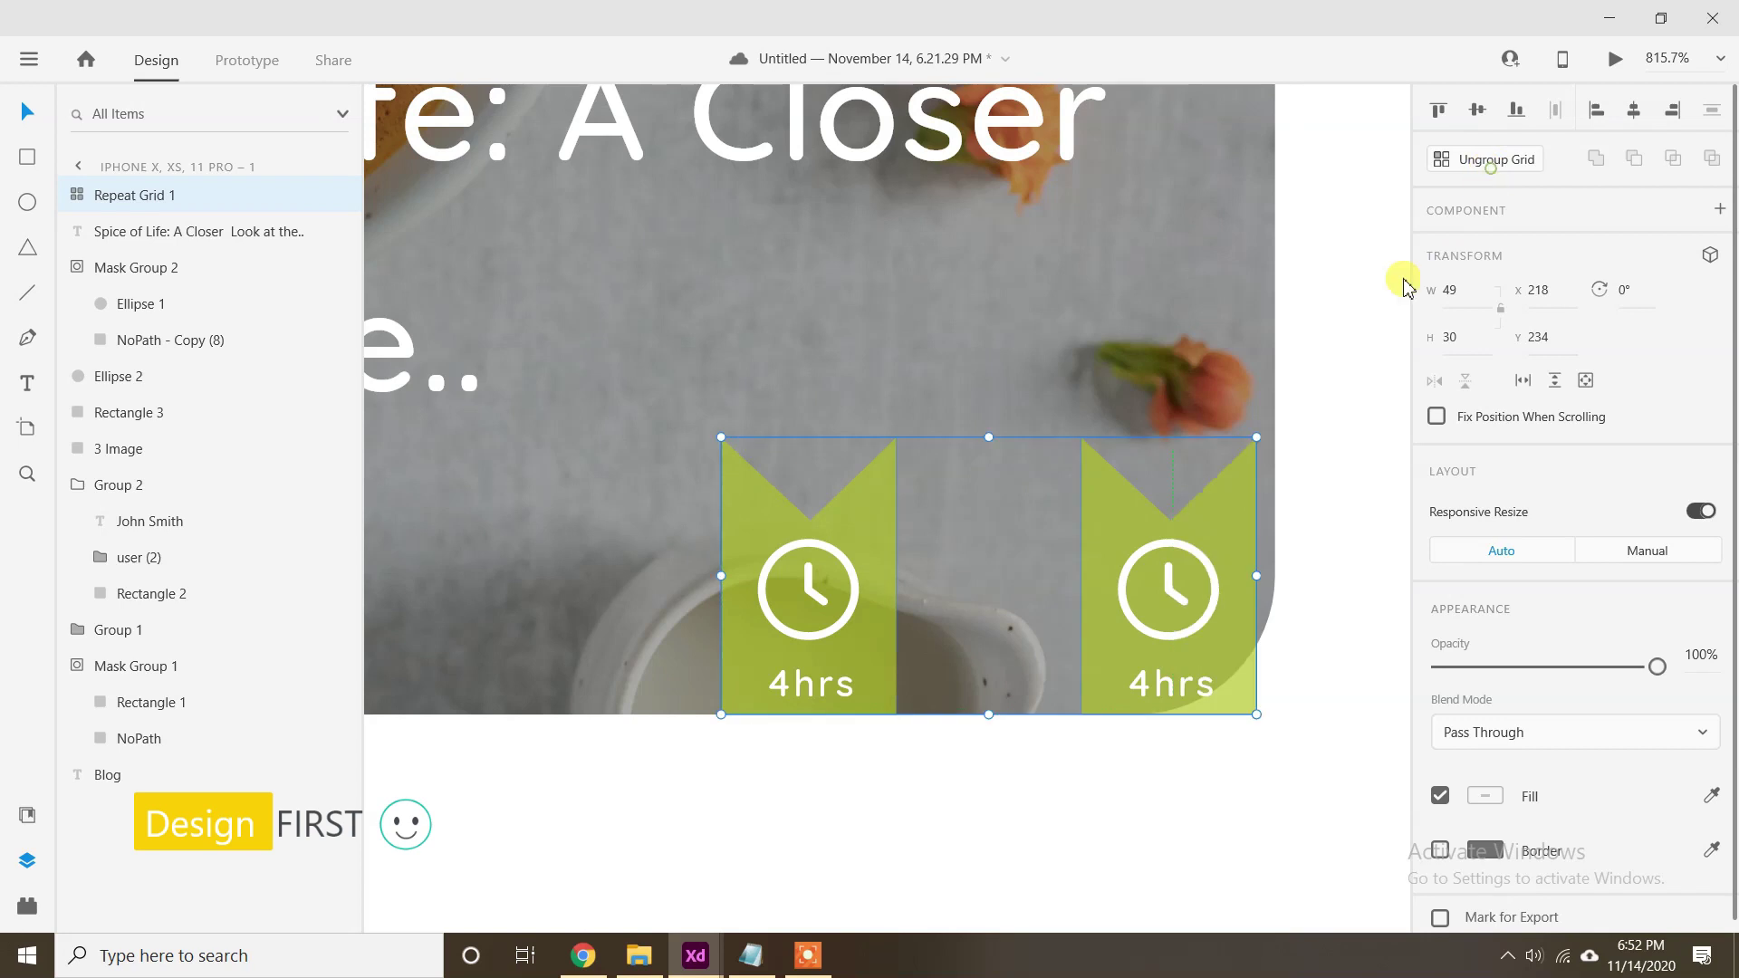
# Move the duplicated ribbon closer to the first one, to X 246.
pyautogui.click(1214, 585)
pyautogui.hotkey('shift', 'Left')
pyautogui.press('Left')
pyautogui.press('Left')
pyautogui.press('Left')
pyautogui.press('Left')
pyautogui.press('Left')
pyautogui.press('Left')
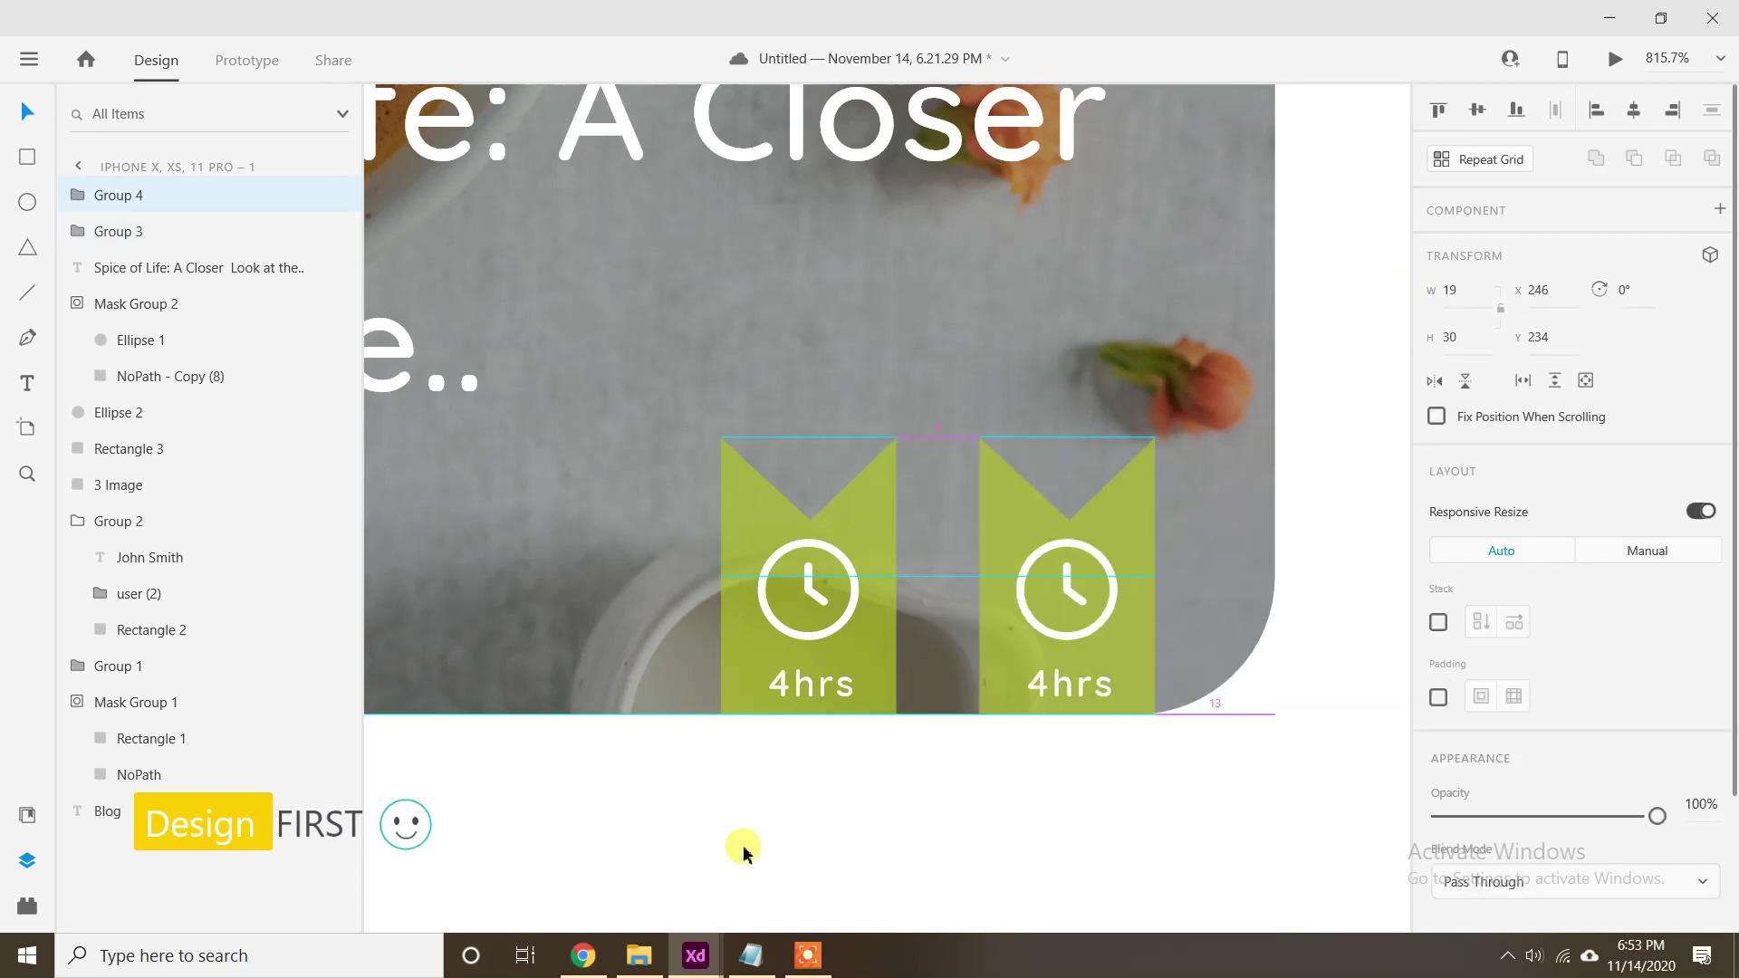
# Copy the blue hex code #1C7FCC from the Notepad notes and apply it as the duplicated ribbon's fill.
pyautogui.doubleClick(1101, 507)
pyautogui.click(745, 958)
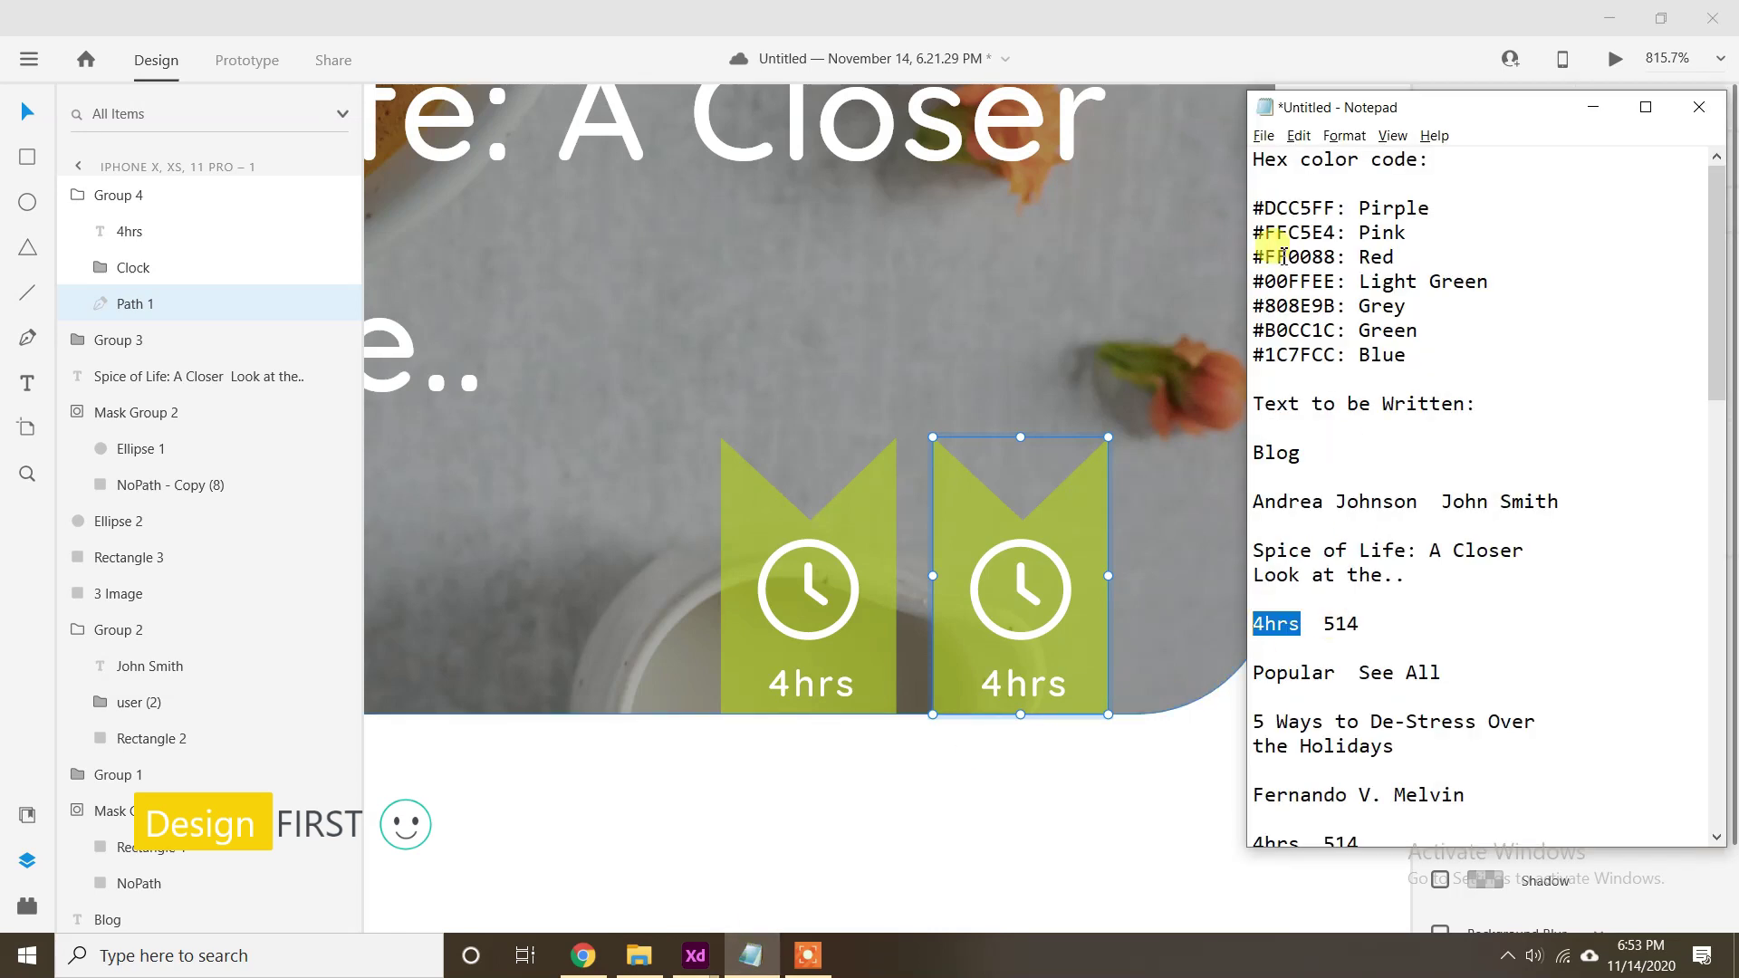
pyautogui.moveTo(1336, 355); pyautogui.dragTo(1185, 353)
pyautogui.click(1616, 107)
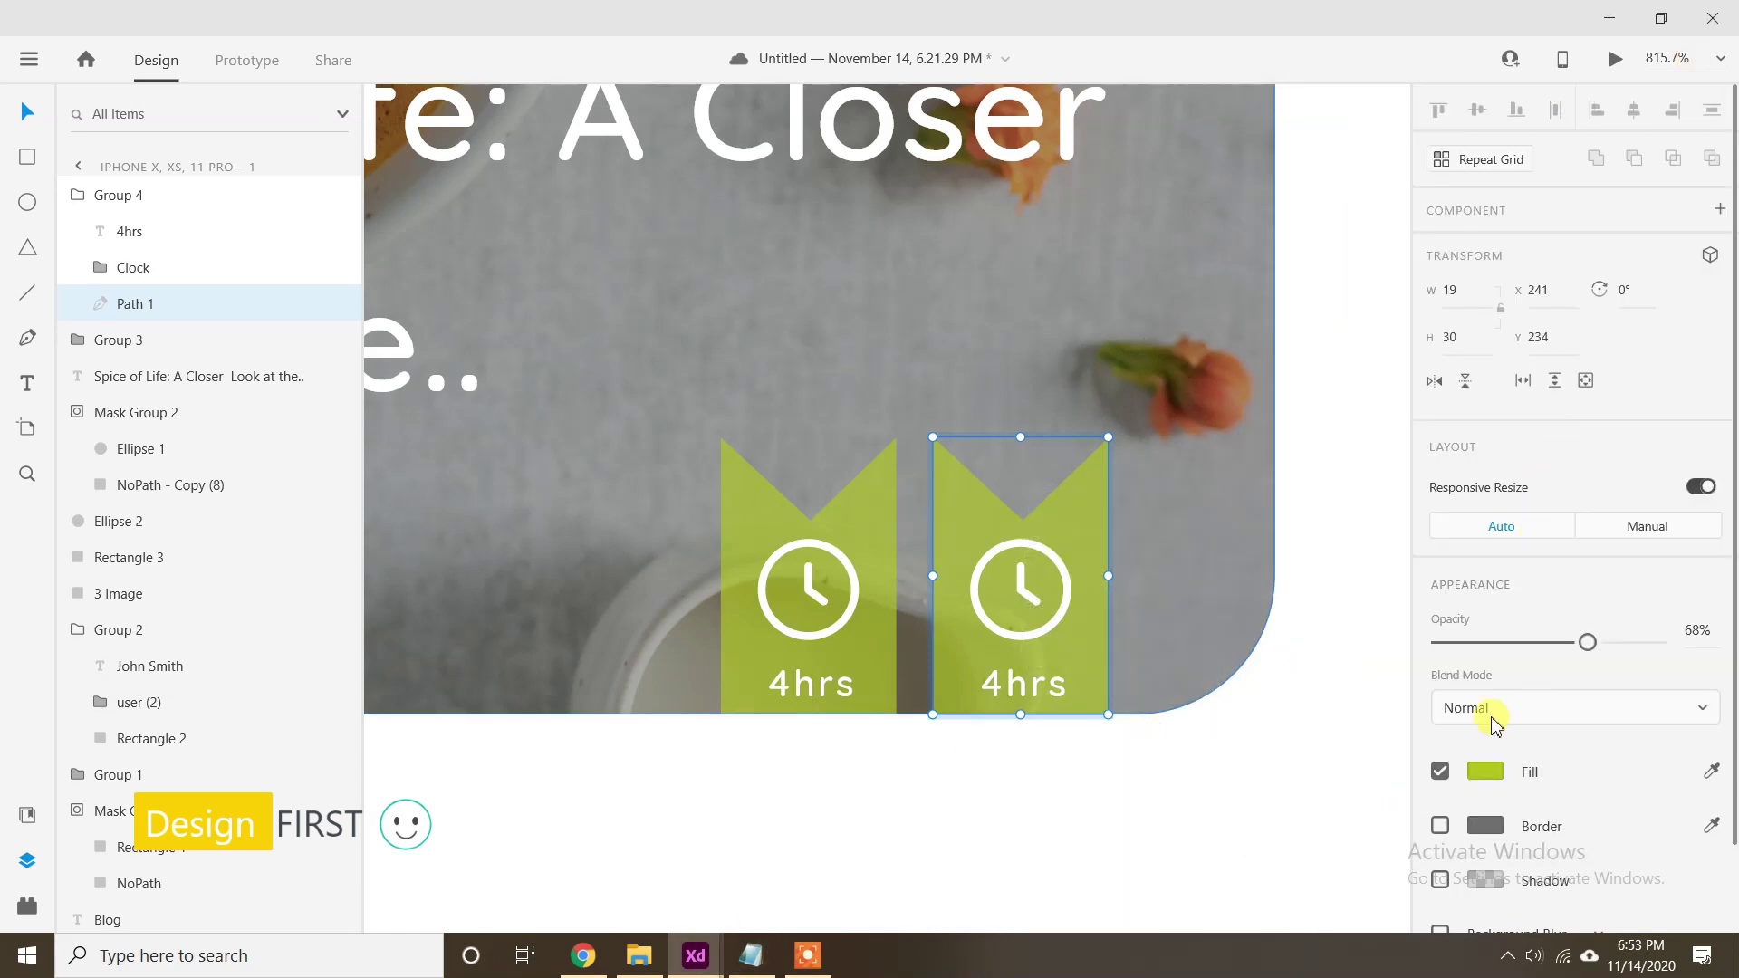
pyautogui.click(1485, 771)
pyautogui.hotkey('ctrl', 'v')
pyautogui.press('Return')
pyautogui.click(1112, 840)
# Replace the "4hrs" text on the blue ribbon with "514" copied from the Notepad notes.
pyautogui.scroll(3, 1016, 633)
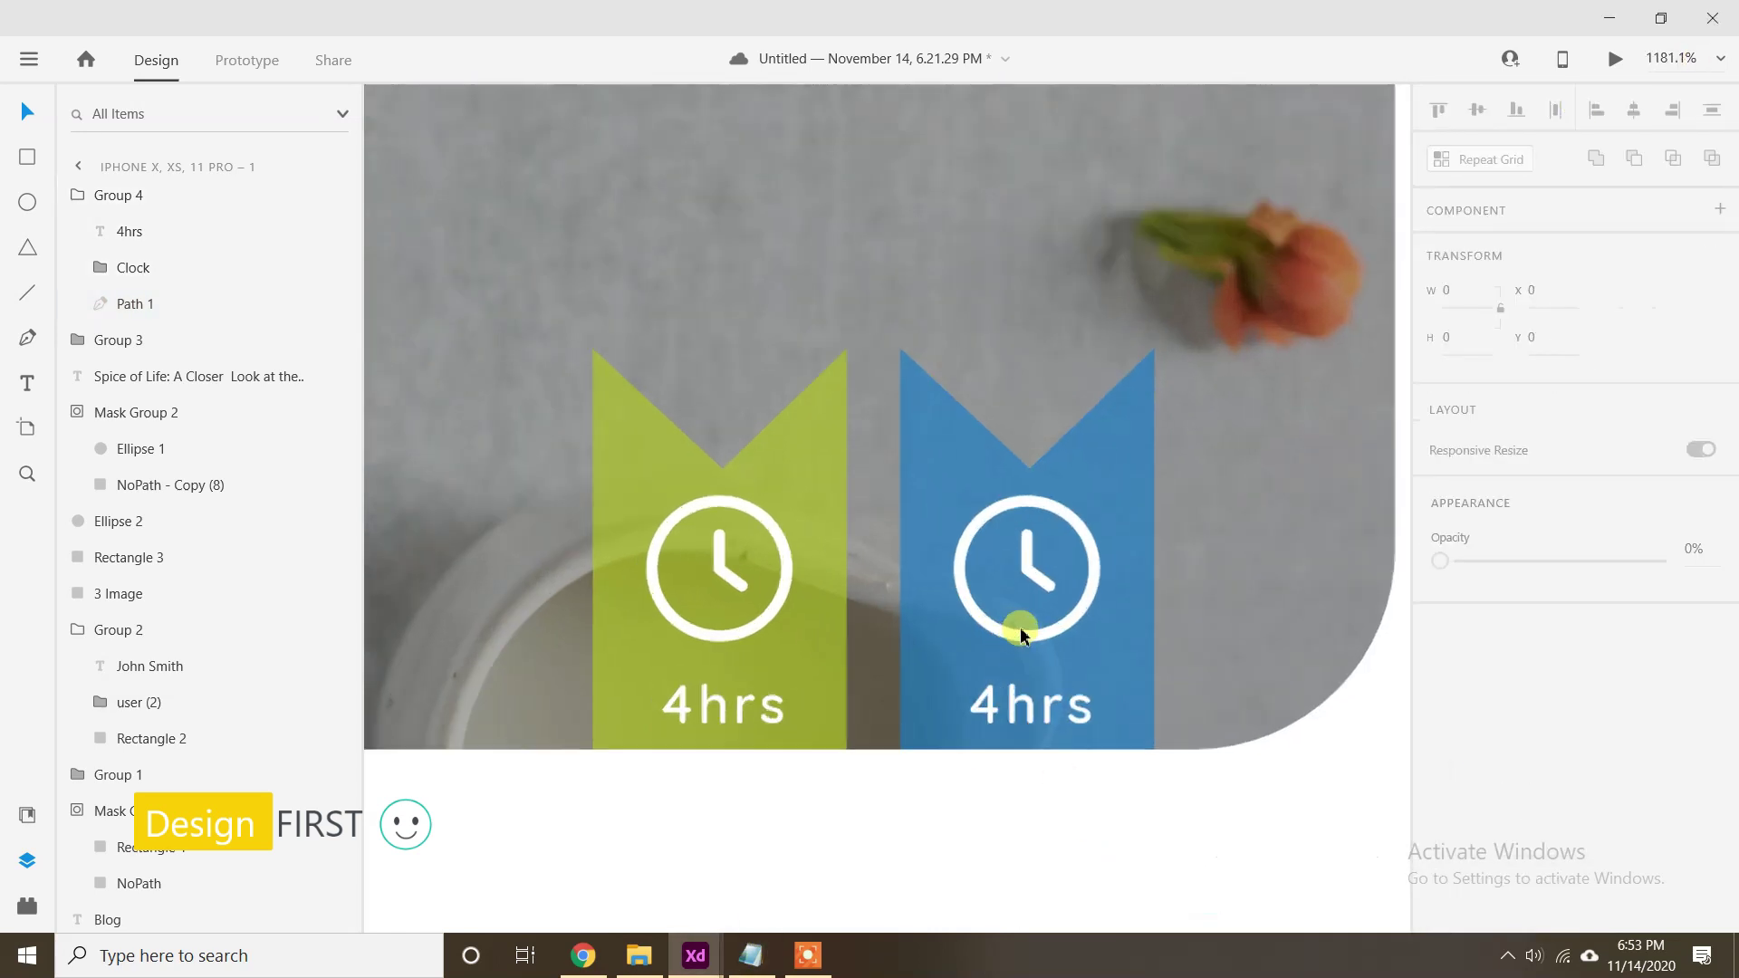
pyautogui.moveTo(1015, 662); pyautogui.dragTo(1000, 668)
pyautogui.hotkey('ctrl', 'z')
pyautogui.doubleClick(1070, 725)
pyautogui.doubleClick(1068, 722)
pyautogui.click(752, 956)
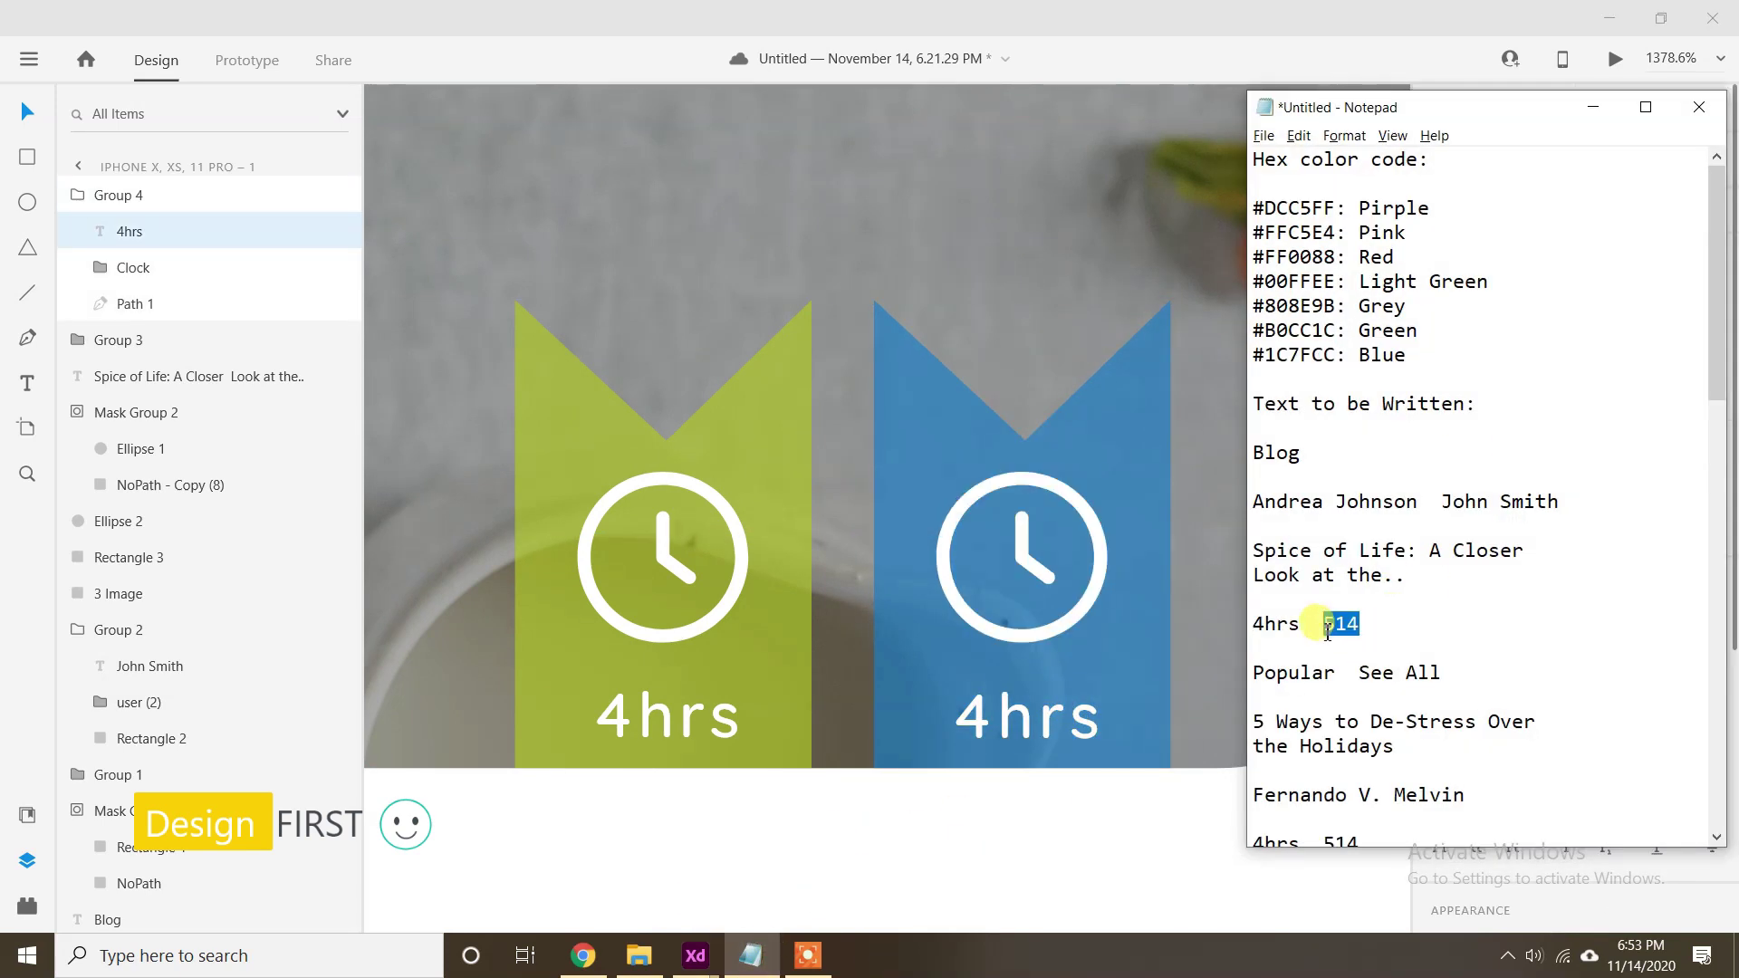
pyautogui.click(1592, 107)
pyautogui.hotkey('ctrl', 'v')
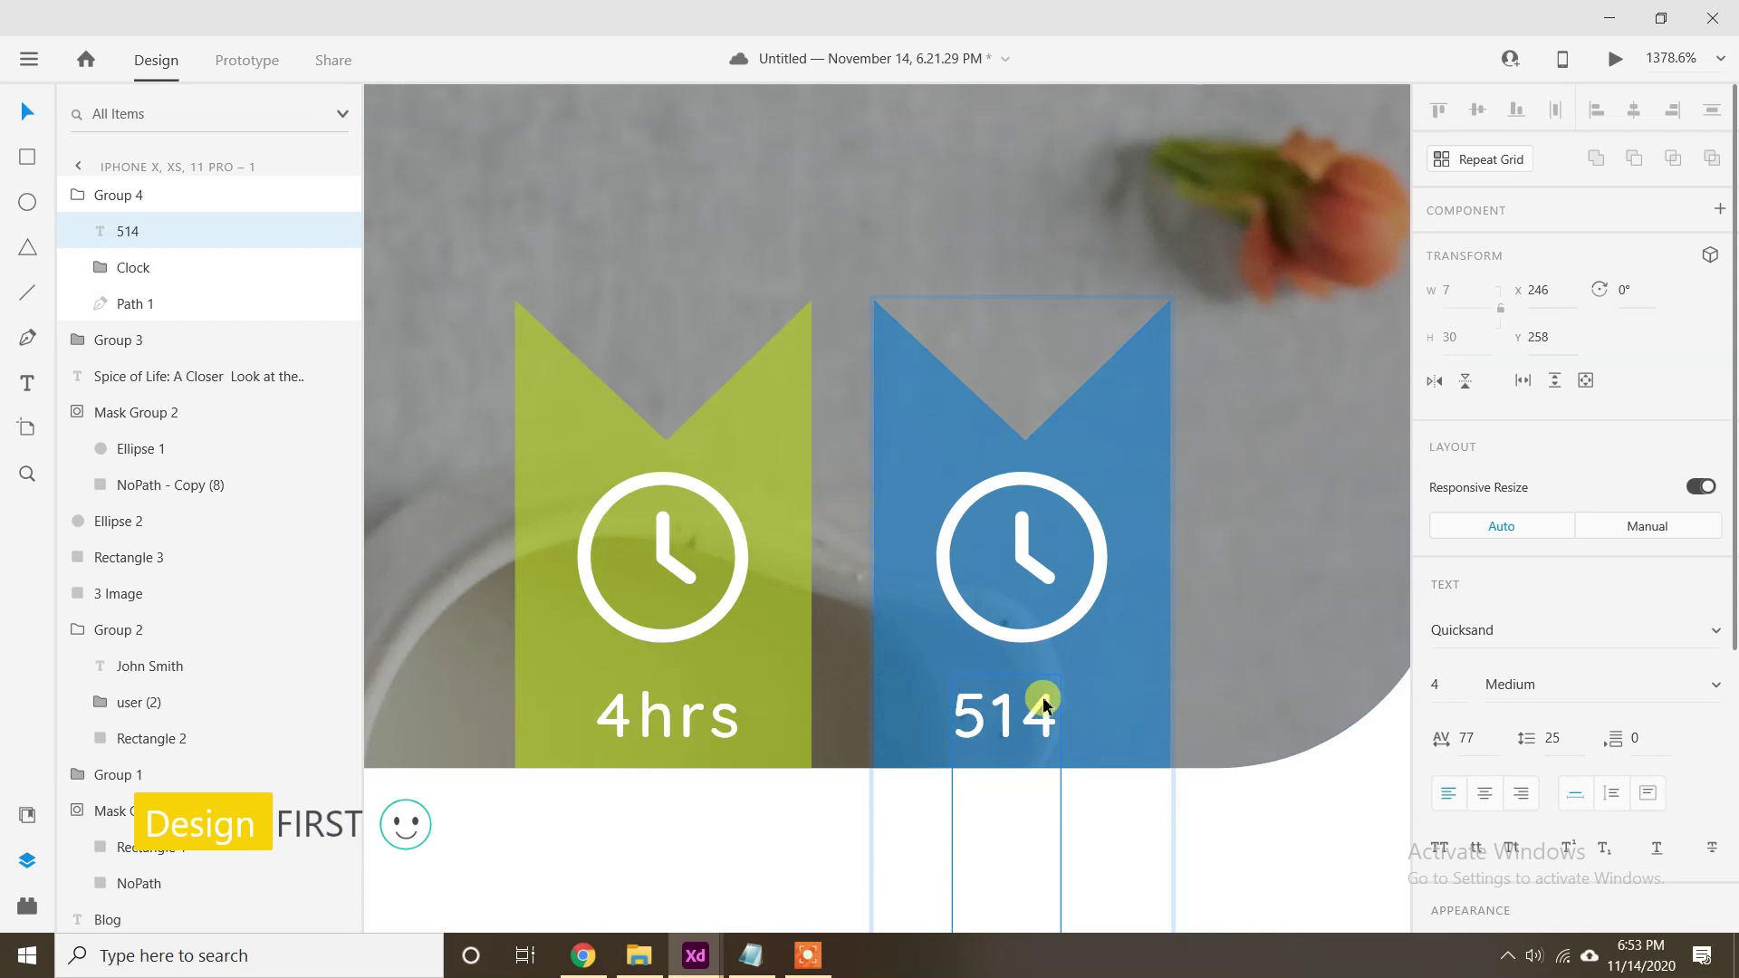
# Try to centre the "514" text under the clock on the blue ribbon, and undo the move.
pyautogui.scroll(-1, 1085, 666)
pyautogui.doubleClick(1024, 612)
pyautogui.click(1113, 641)
pyautogui.press('Escape')
pyautogui.scroll(-3, 1048, 659)
pyautogui.moveTo(1048, 659); pyautogui.dragTo(1001, 559)
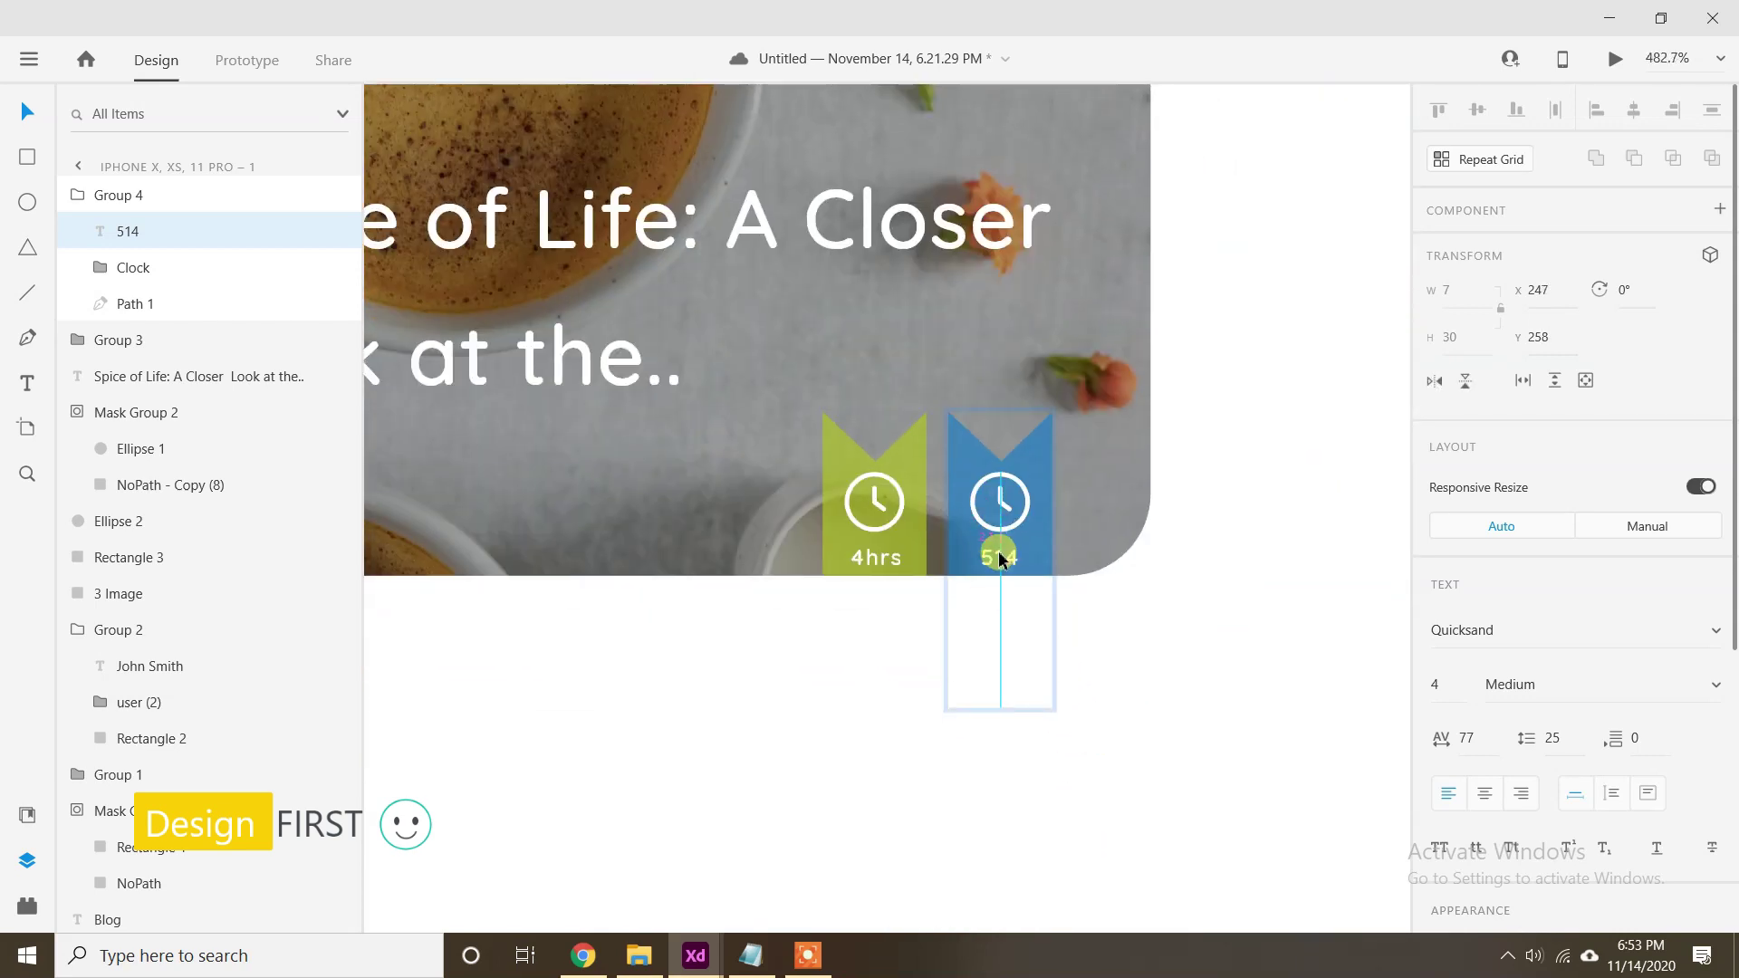
pyautogui.hotkey('ctrl', 'z')
pyautogui.keyDown('shift'); pyautogui.click(1042, 534); pyautogui.keyUp('shift')
pyautogui.click(1180, 530)
# Delete the blue ribbon's text and add a new text "514" below its clock.
pyautogui.doubleClick(877, 558)
pyautogui.doubleClick(1011, 558)
pyautogui.press('Delete')
pyautogui.scroll(3, 1012, 554)
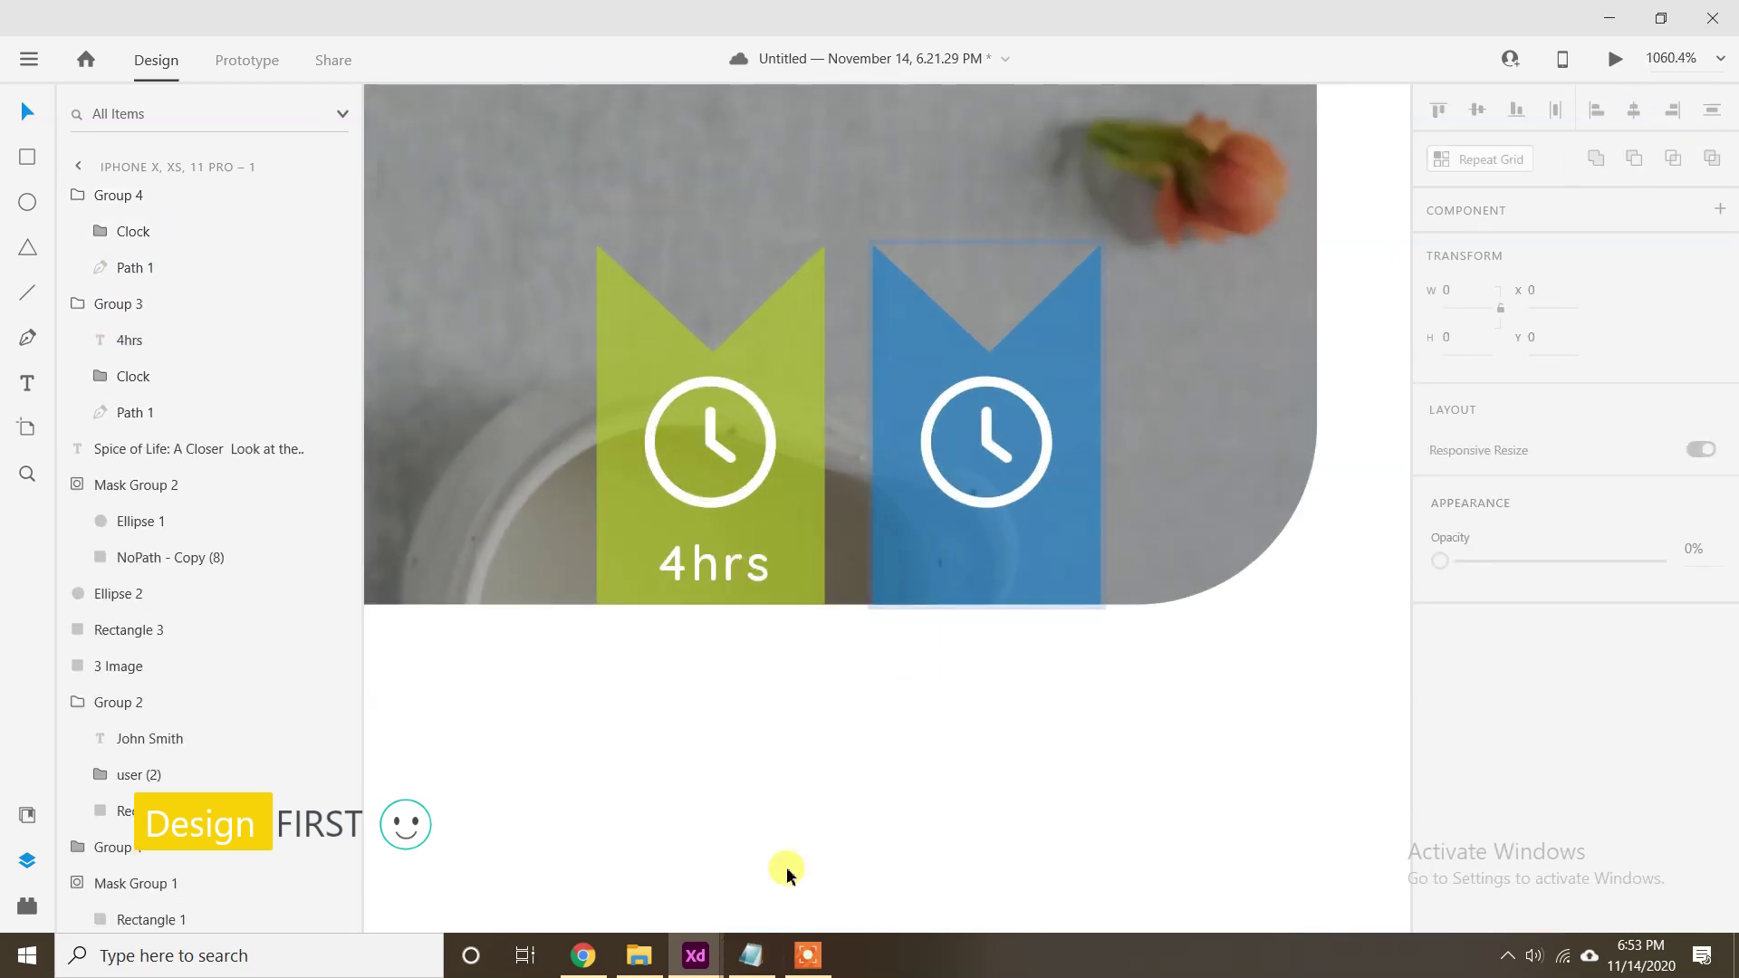
pyautogui.press('t')
pyautogui.click(908, 555)
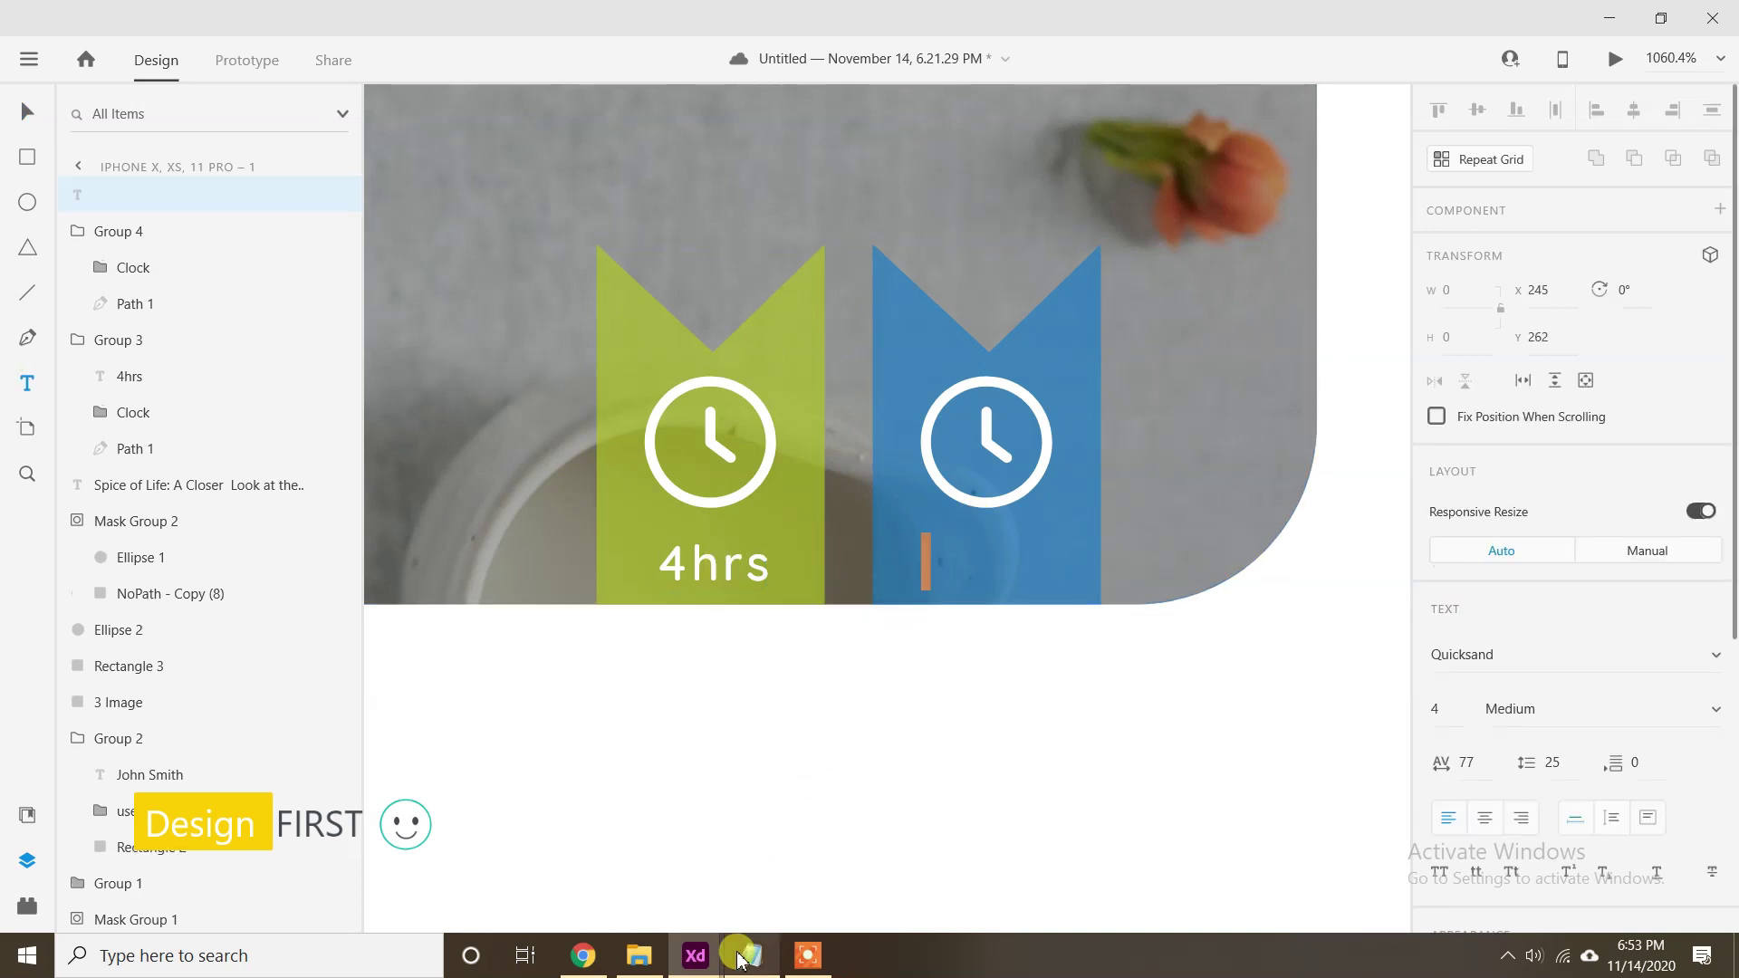
pyautogui.hotkey('alt', 'Tab')
pyautogui.click(1593, 116)
pyautogui.hotkey('ctrl', 'v')
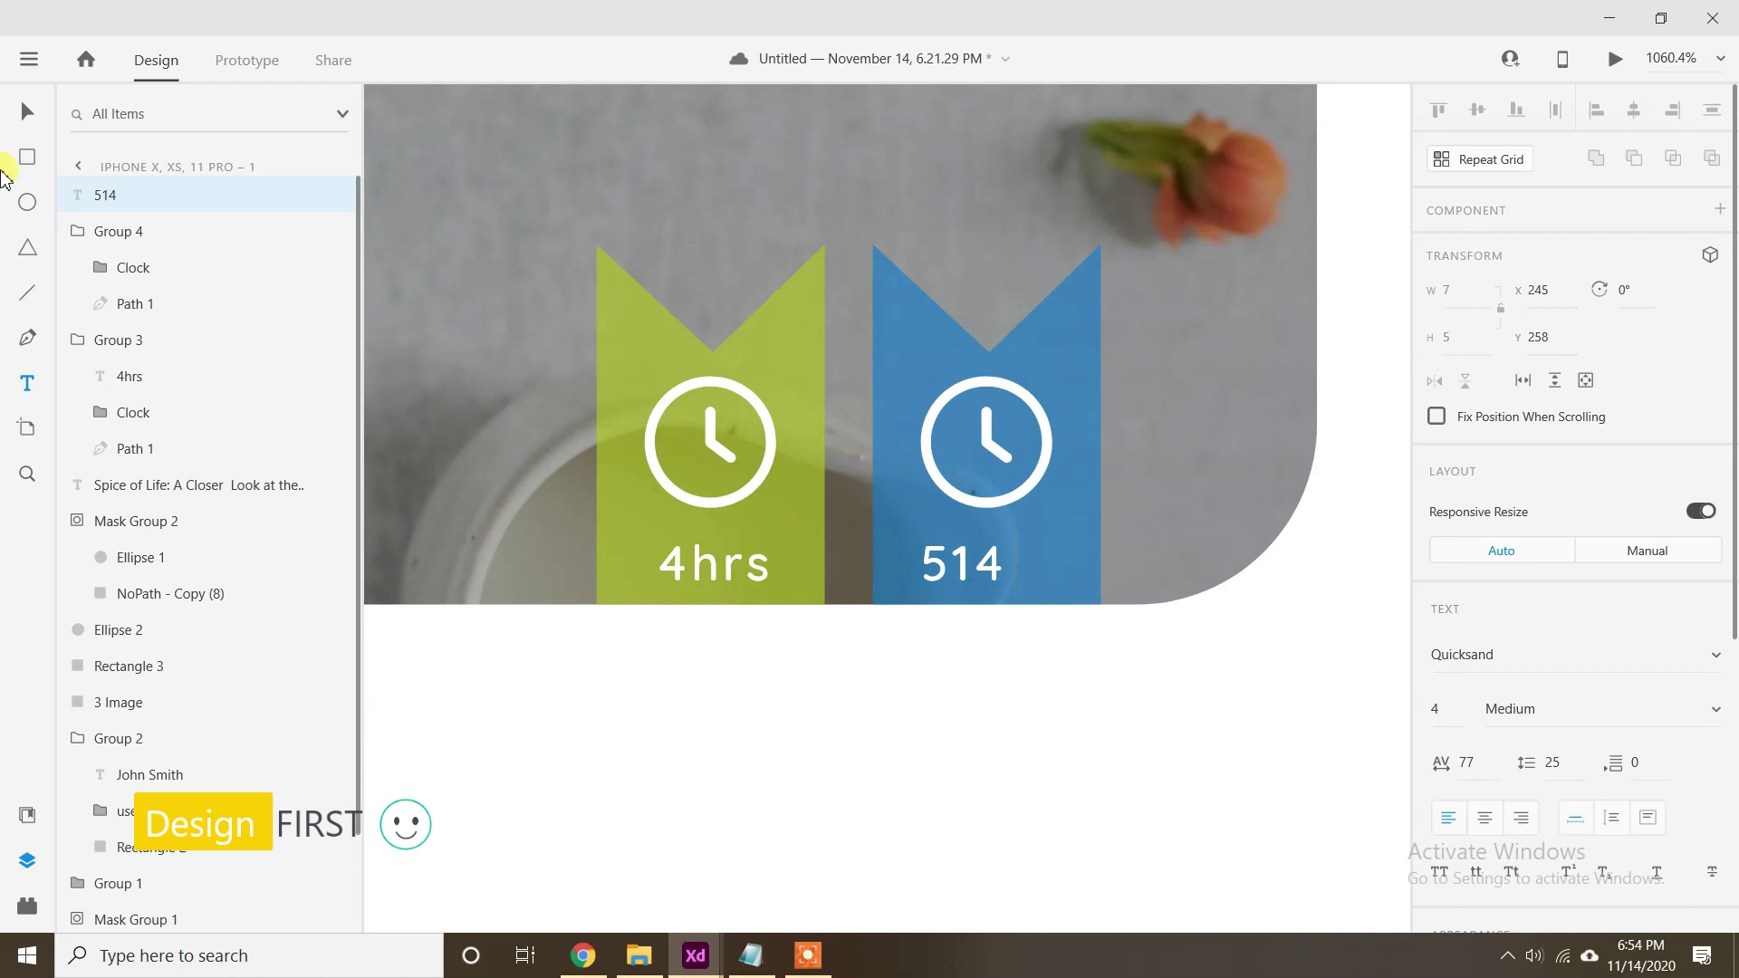
# Align the new "514" text to the horizontal centre of the blue ribbon.
pyautogui.click(32, 116)
pyautogui.keyDown('shift'); pyautogui.click(1066, 540); pyautogui.keyUp('shift')
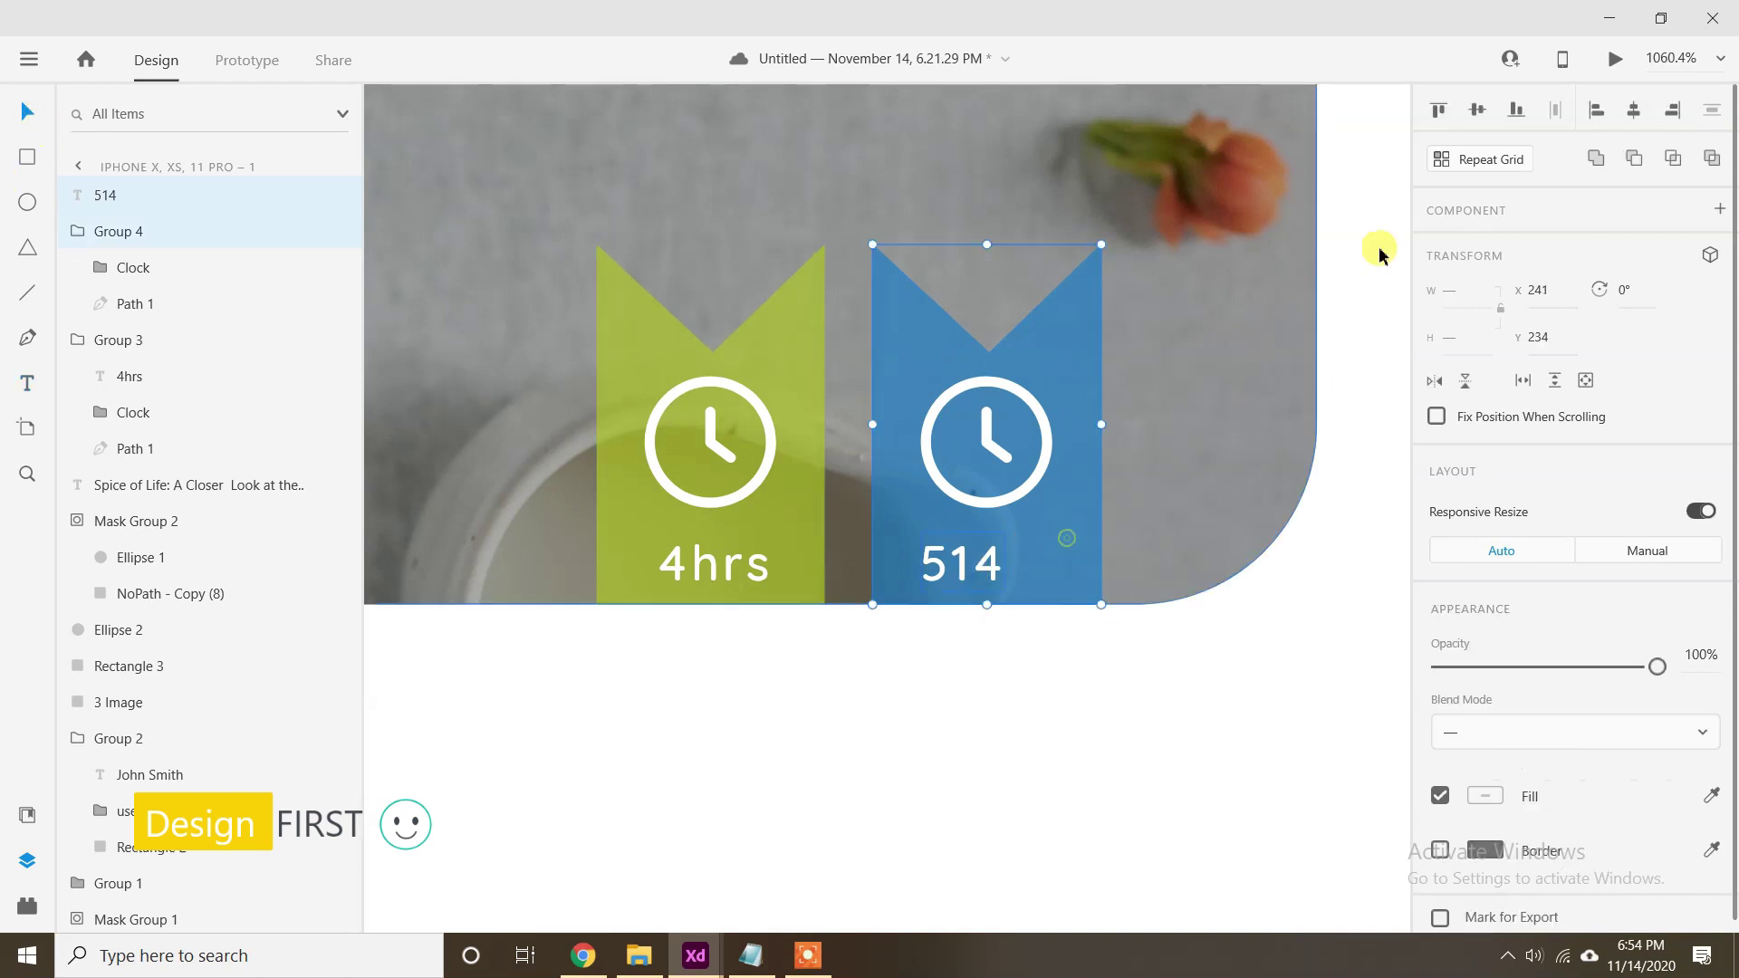
pyautogui.click(1634, 112)
pyautogui.click(1177, 543)
pyautogui.click(1010, 574)
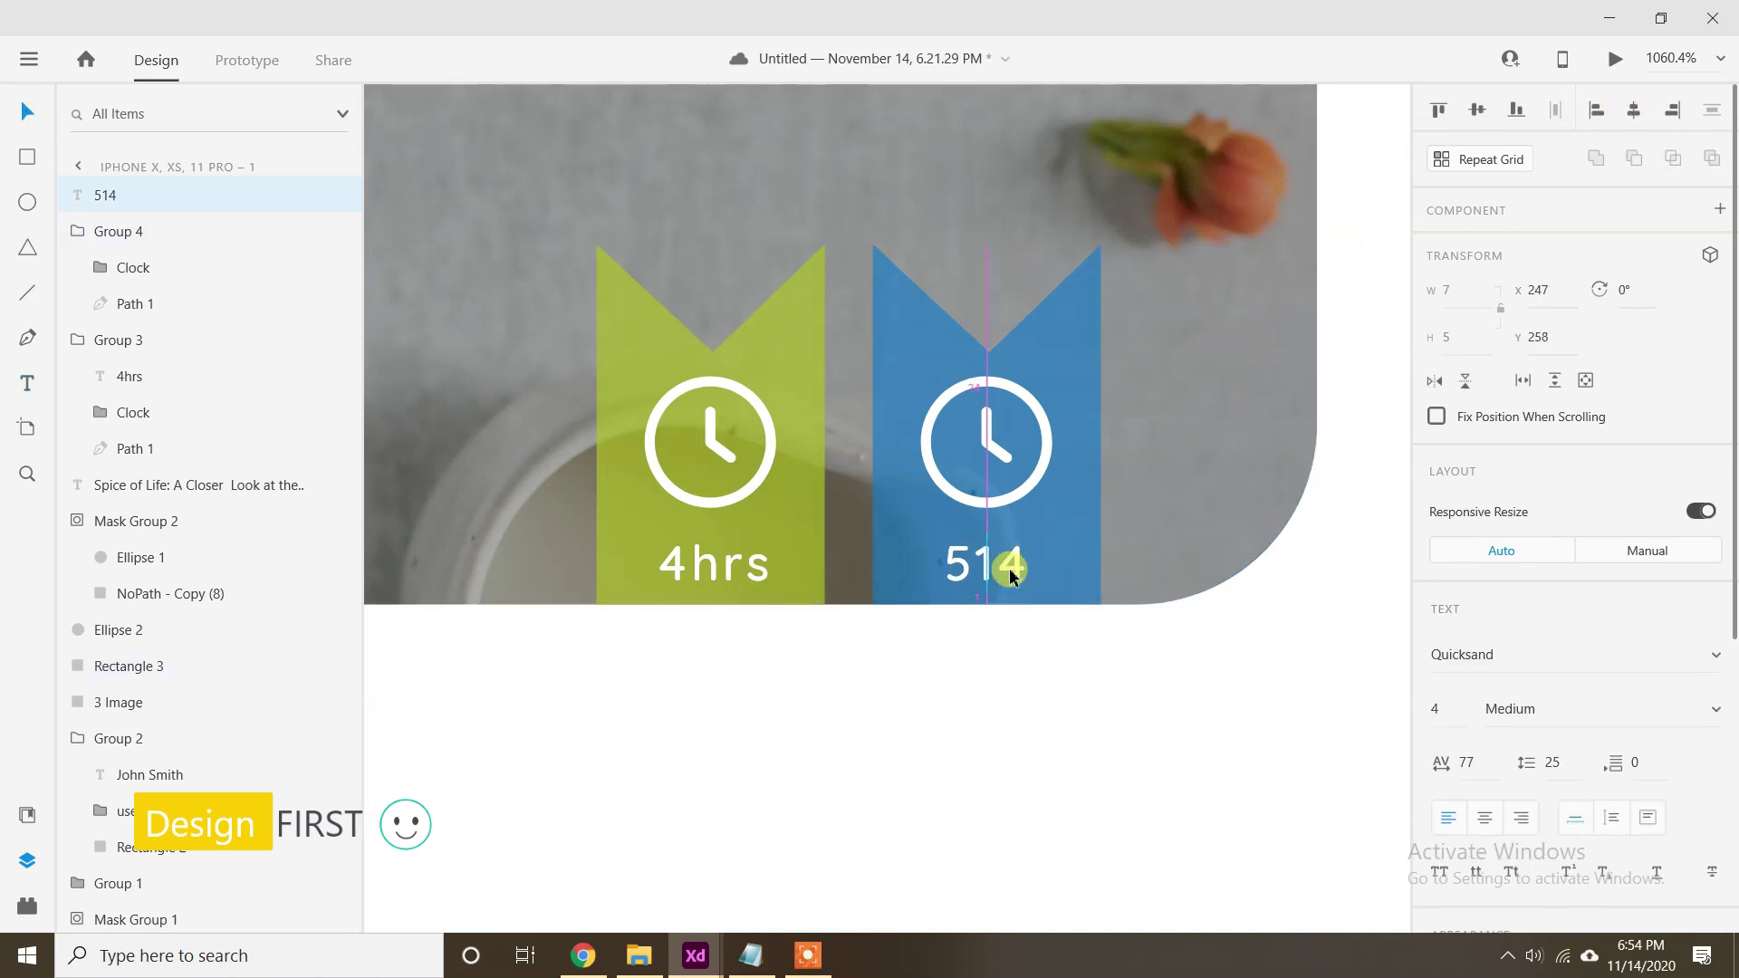
pyautogui.doubleClick(705, 557)
pyautogui.click(1000, 556)
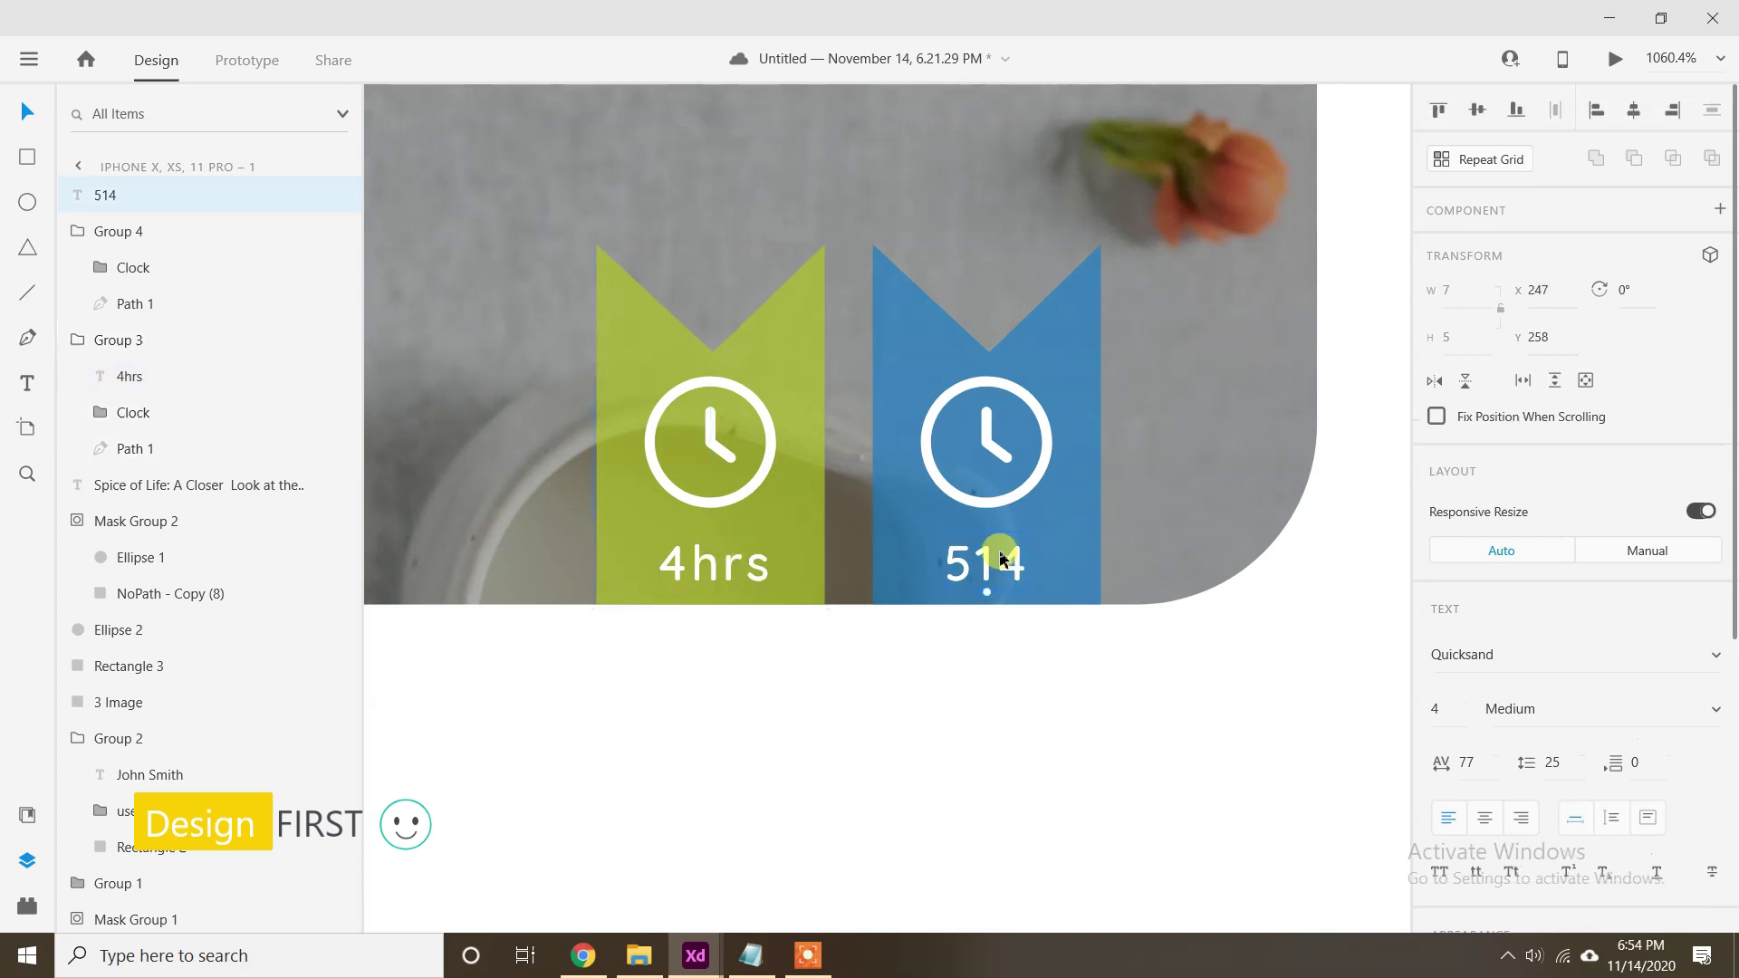
pyautogui.click(1035, 808)
# Import Bookmark.svg from the Asset For Blog folder below the ribbons and colour its border white.
pyautogui.moveTo(1032, 574); pyautogui.dragTo(1071, 625)
pyautogui.click(638, 955)
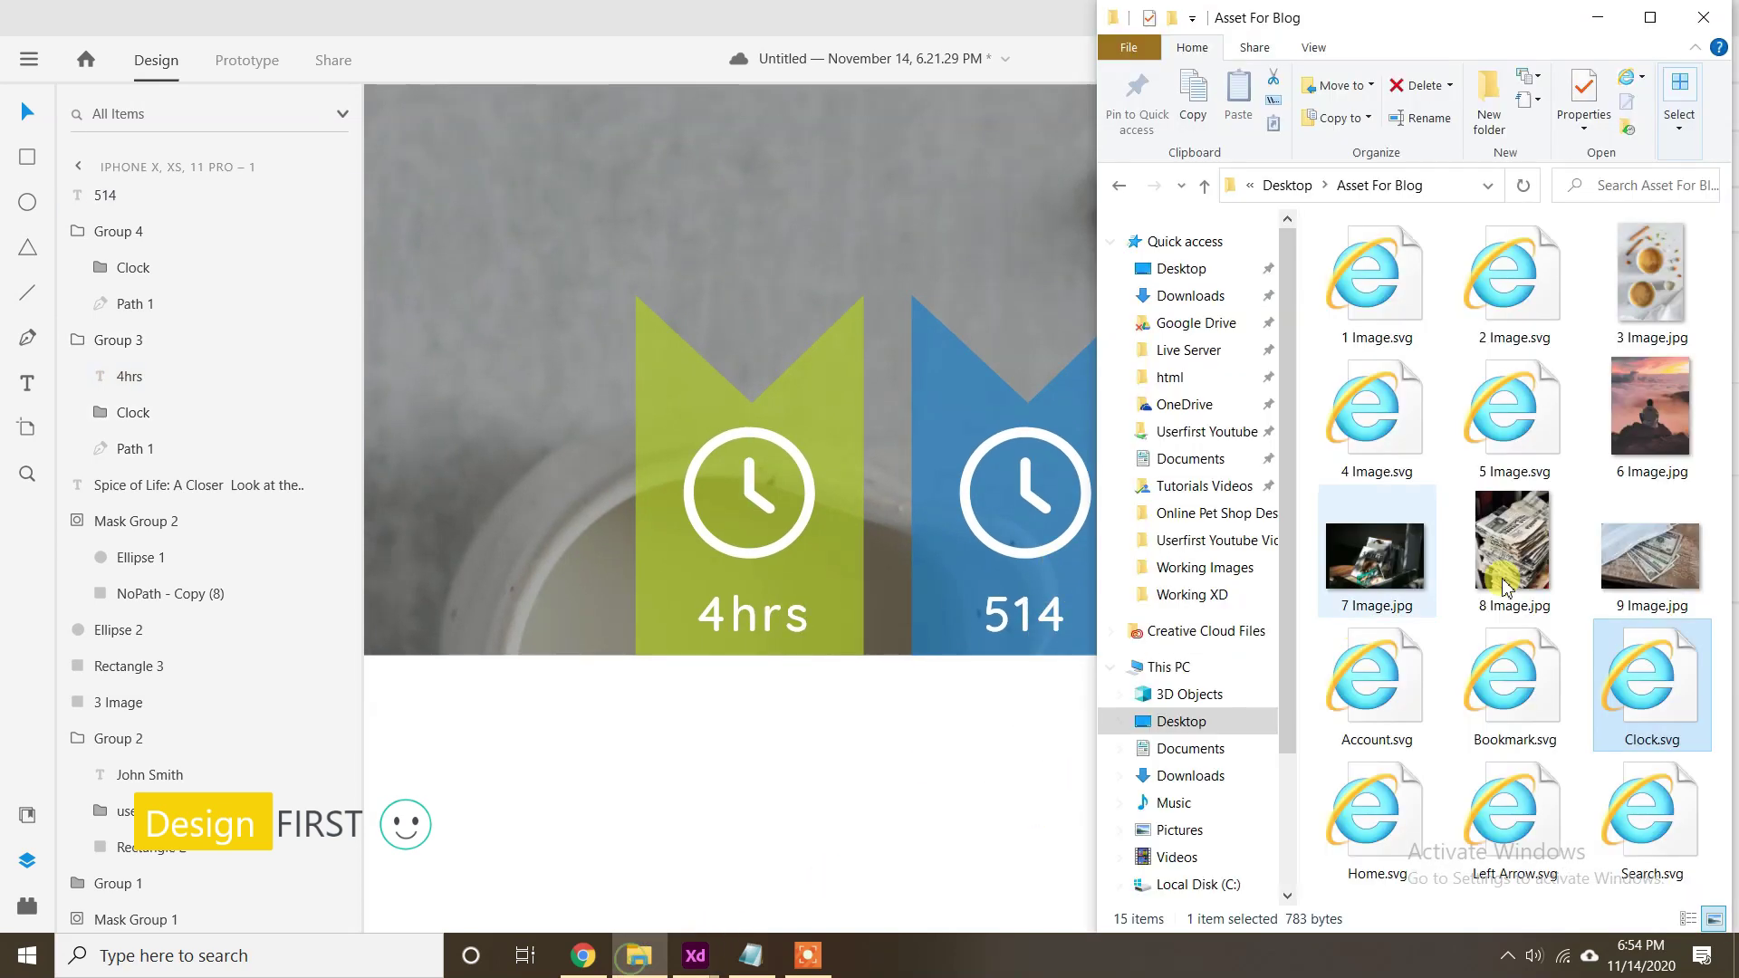
pyautogui.click(1514, 679)
pyautogui.moveTo(917, 670); pyautogui.dragTo(977, 710)
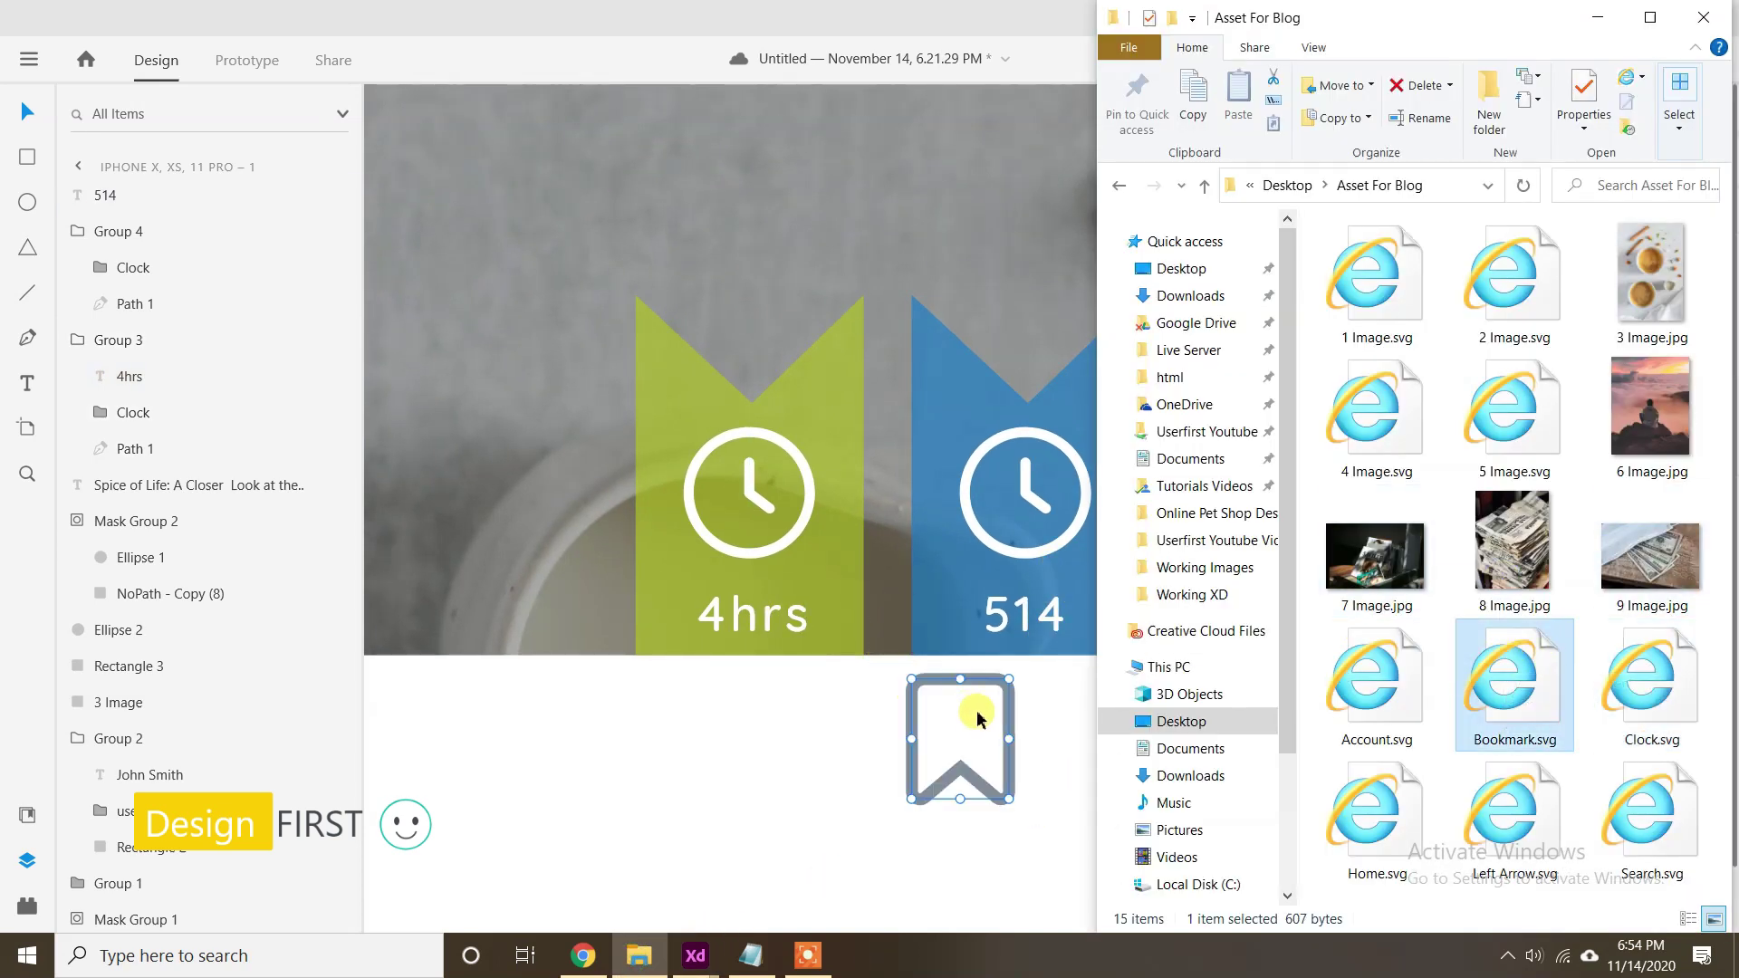
pyautogui.scroll(-3, 1443, 667)
pyautogui.click(1485, 671)
pyautogui.moveTo(1193, 584); pyautogui.dragTo(1148, 521)
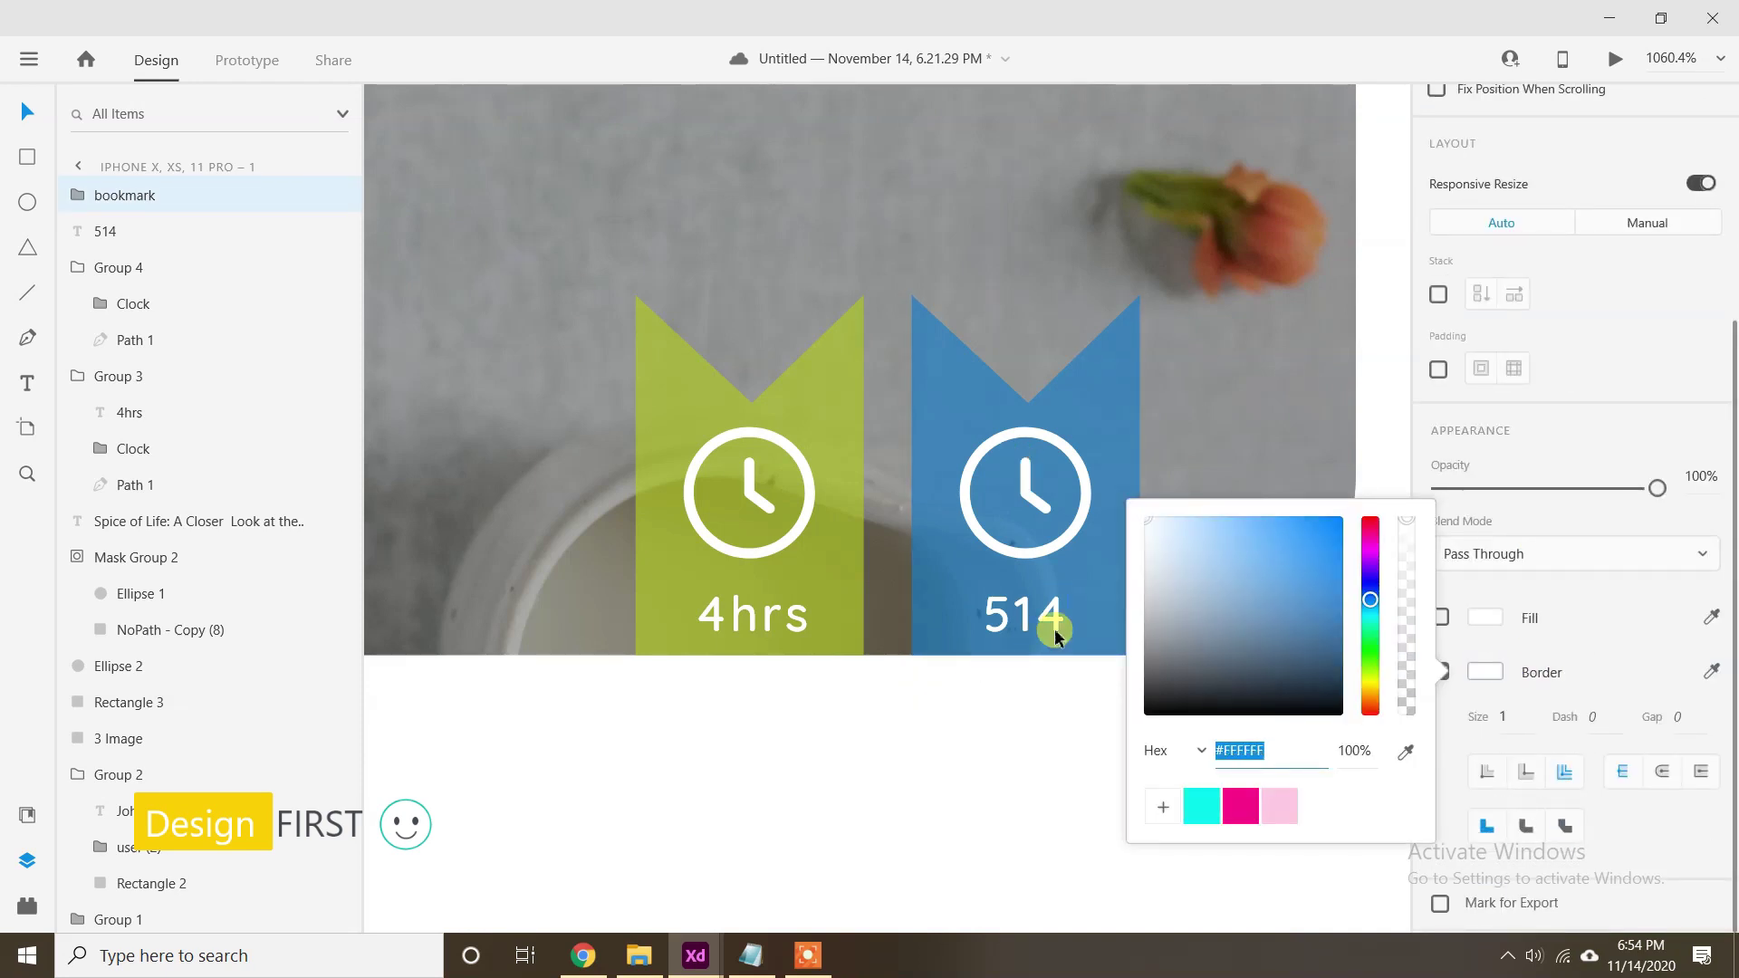
# Move the bookmark icon onto the blue ribbon, centre it horizontally, and delete the clock icon behind it.
pyautogui.moveTo(1005, 725); pyautogui.dragTo(1056, 470)
pyautogui.keyDown('shift'); pyautogui.click(1110, 442); pyautogui.keyUp('shift')
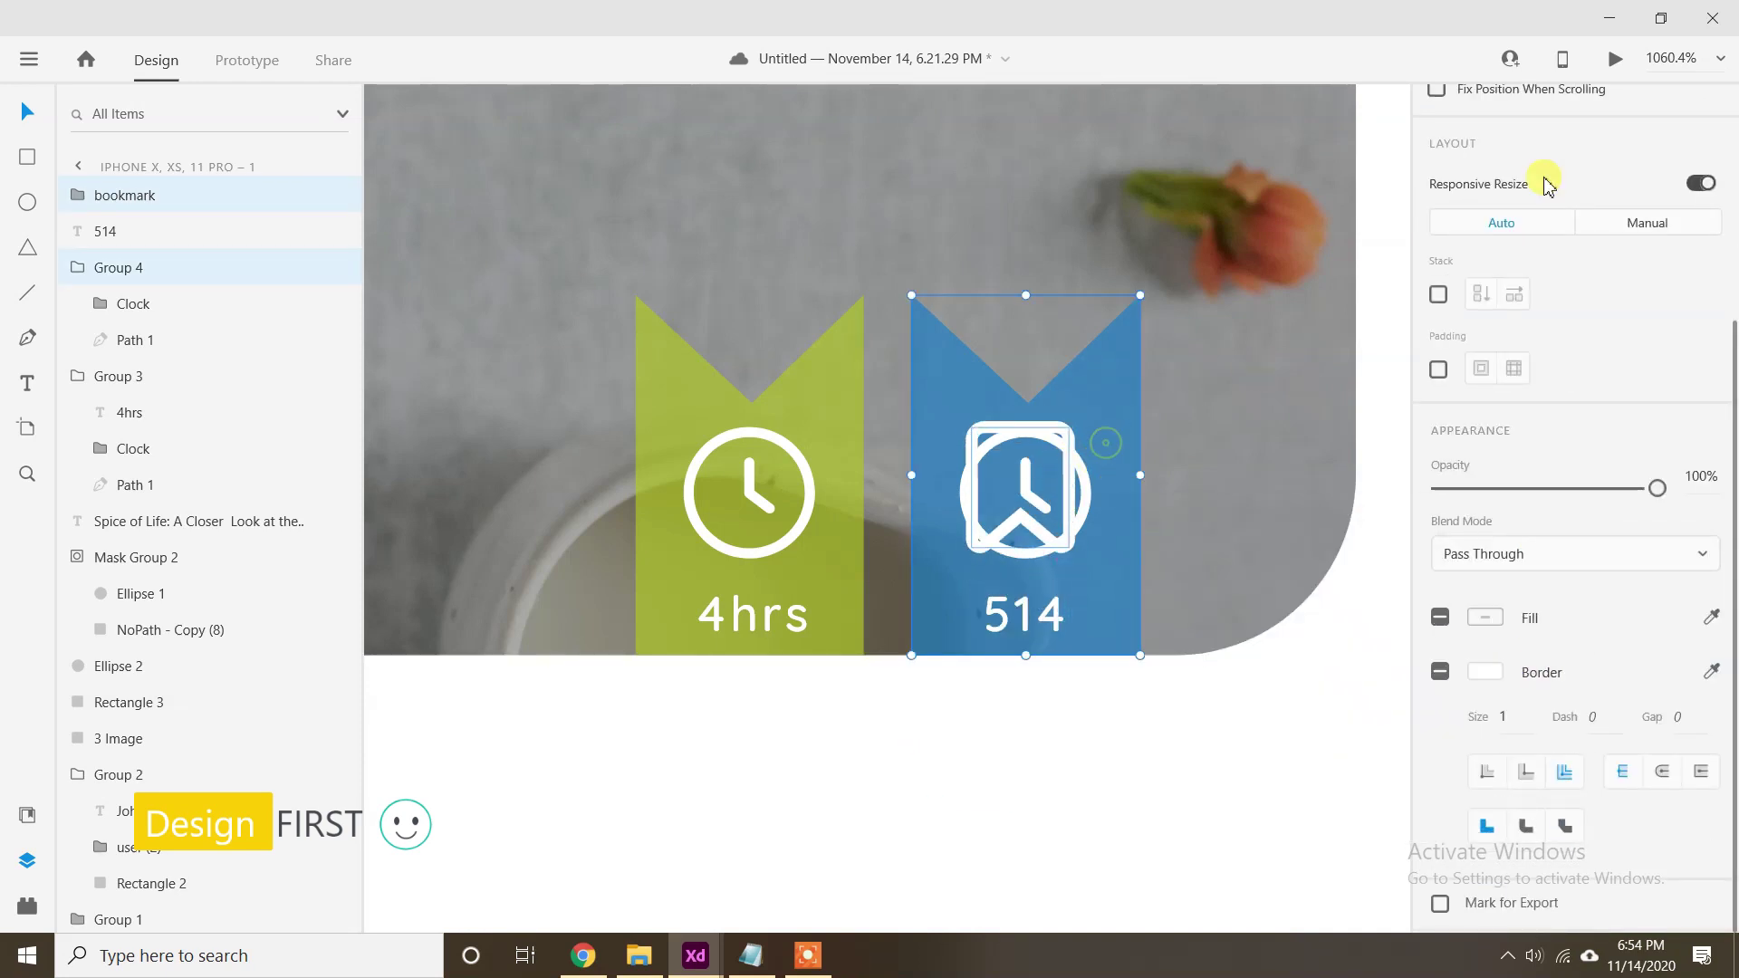
pyautogui.click(1633, 111)
pyautogui.click(1133, 396)
pyautogui.click(1079, 497)
pyautogui.doubleClick(1080, 497)
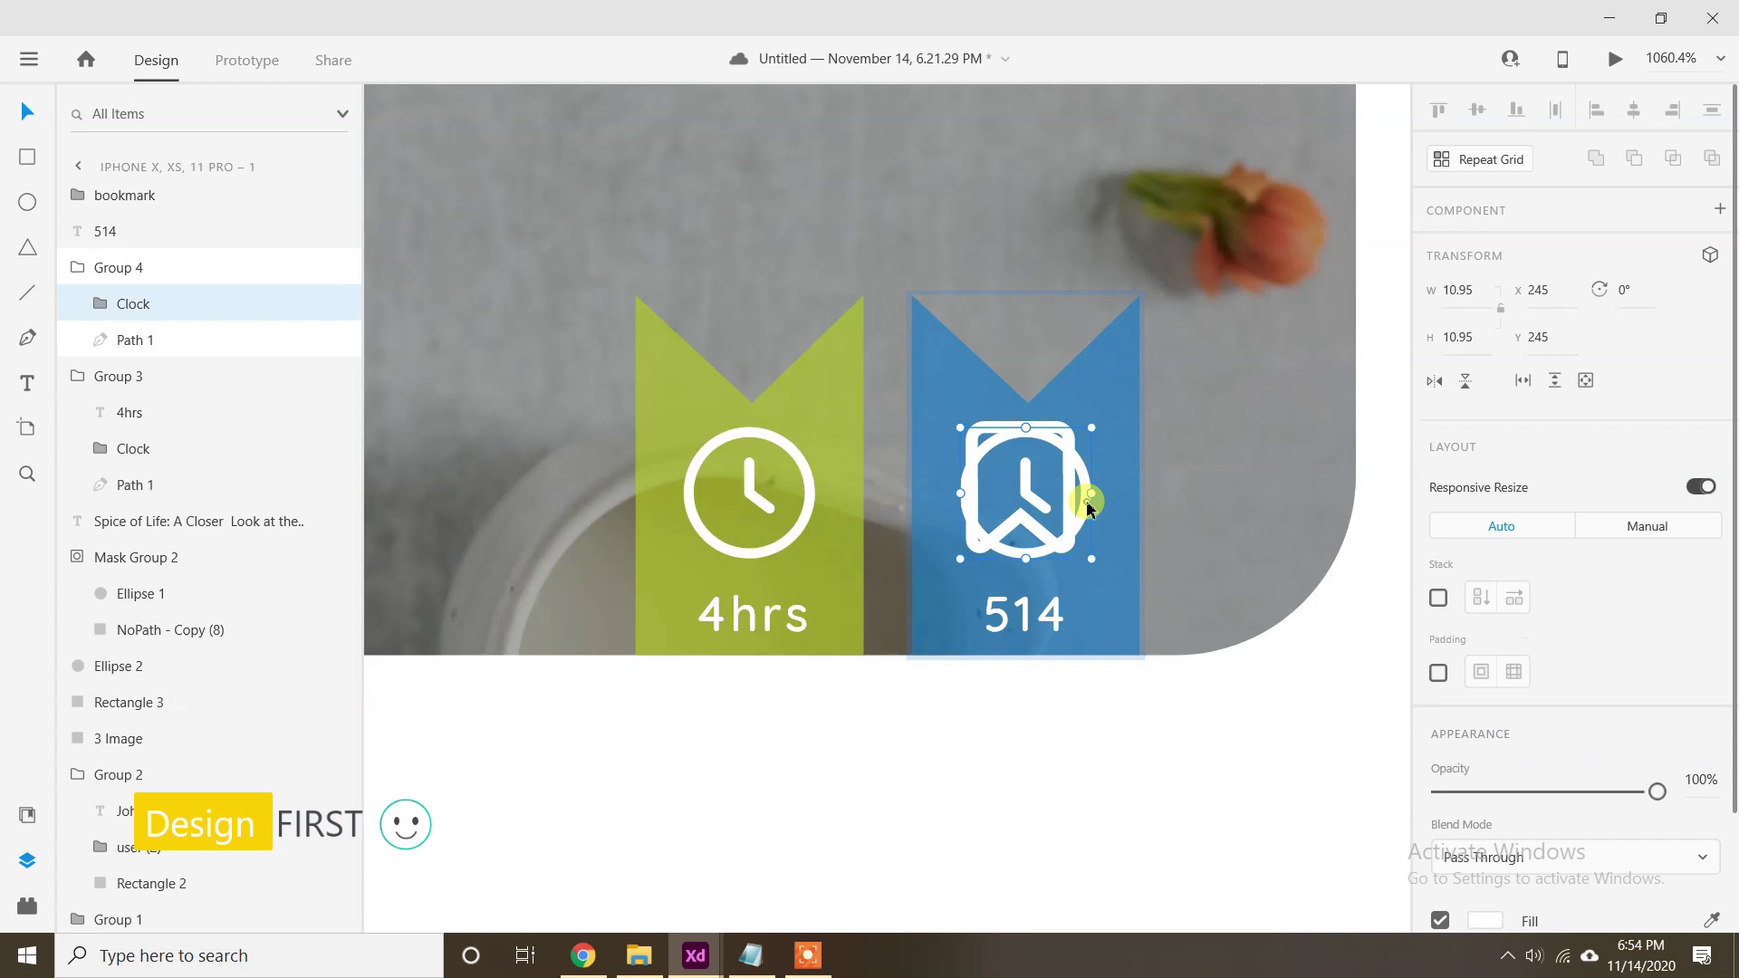
pyautogui.press('Delete')
# Nudge the bookmark icon into place above "514" and align it to the blue ribbon's horizontal centre.
pyautogui.click(1068, 504)
pyautogui.press('Right')
pyautogui.press('Left')
pyautogui.press('Down')
pyautogui.press('Up')
pyautogui.press('Right')
pyautogui.keyDown('shift'); pyautogui.click(1106, 507); pyautogui.keyUp('shift')
pyautogui.click(1628, 108)
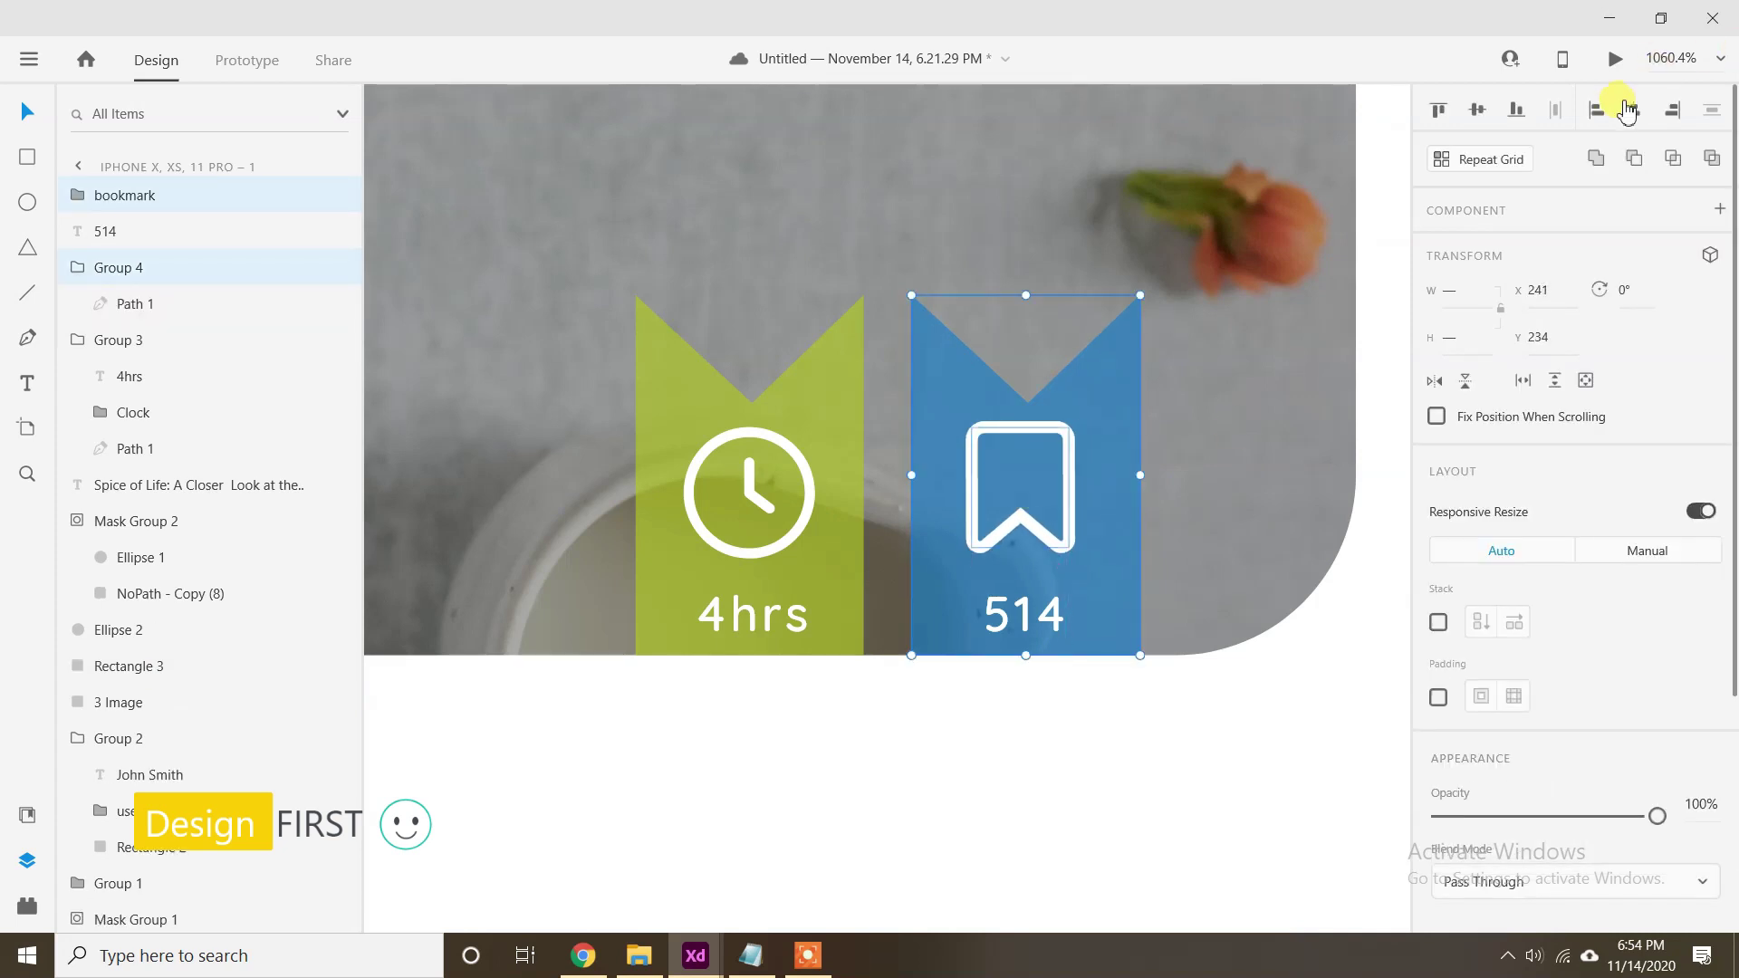
pyautogui.click(1219, 381)
pyautogui.click(1063, 501)
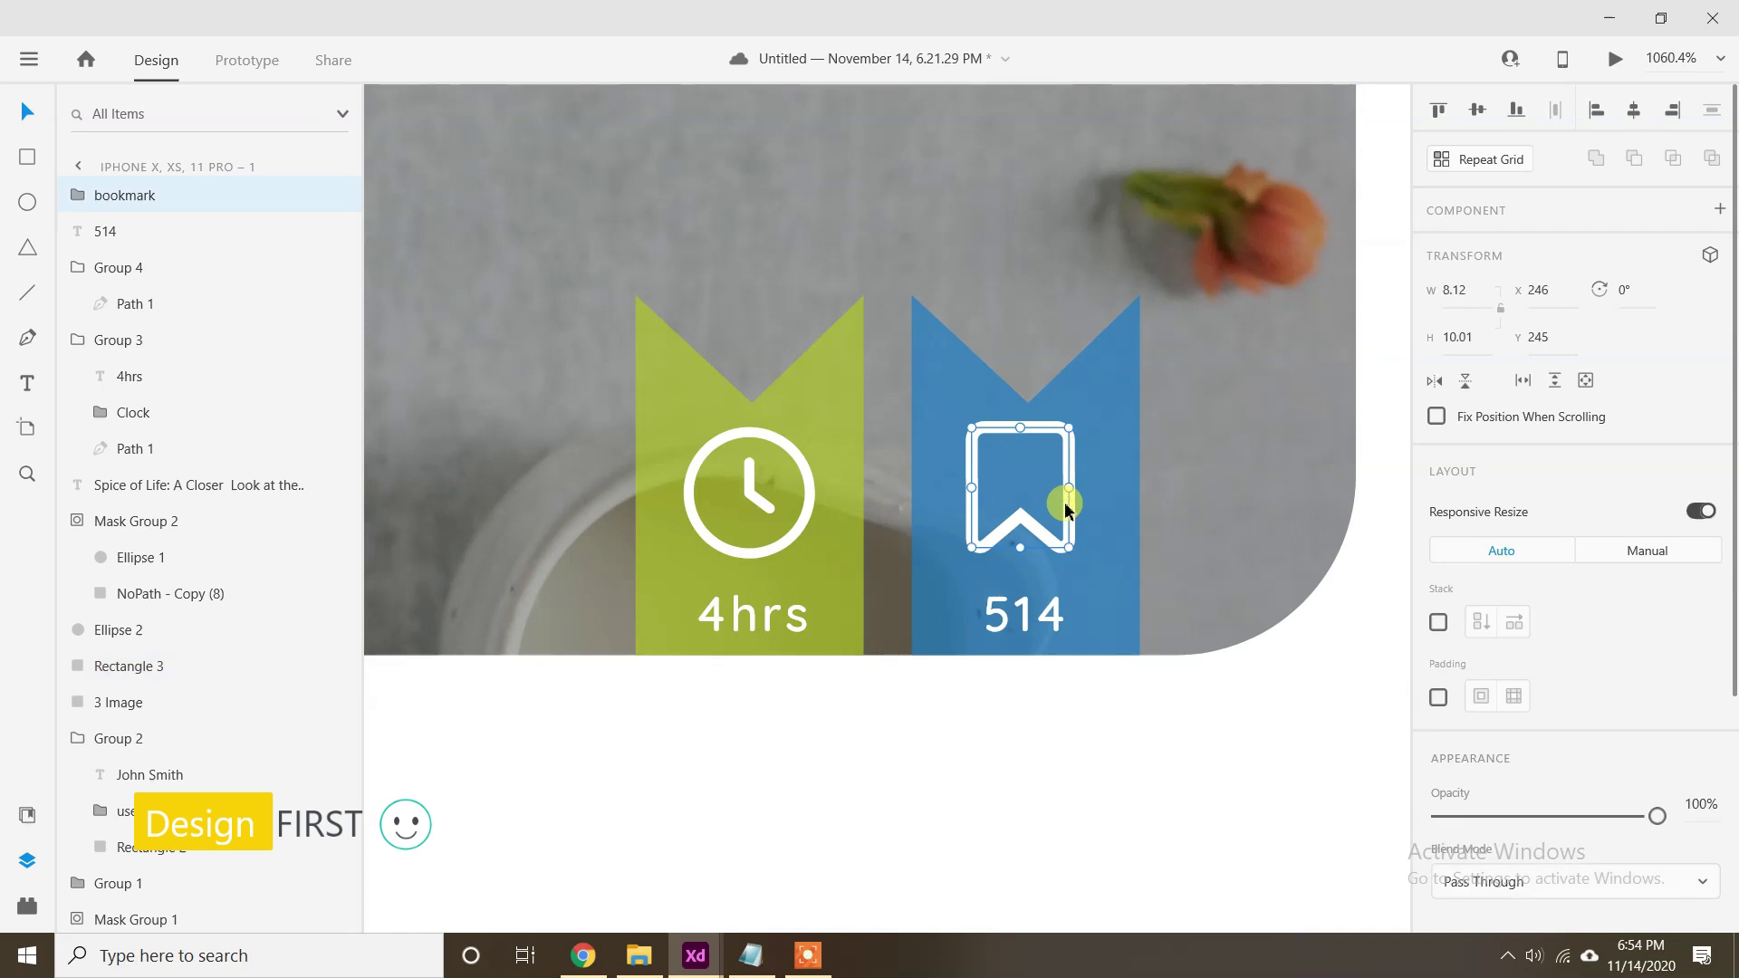
pyautogui.press('Right')
pyautogui.keyDown('shift'); pyautogui.click(1127, 497); pyautogui.keyUp('shift')
pyautogui.click(1634, 113)
pyautogui.click(1234, 447)
# Import 4 Image.svg and 5 Image.svg and place the desk picture under the second author's name at X 295, Y 158.
pyautogui.scroll(-3, 1078, 443)
pyautogui.click(999, 472)
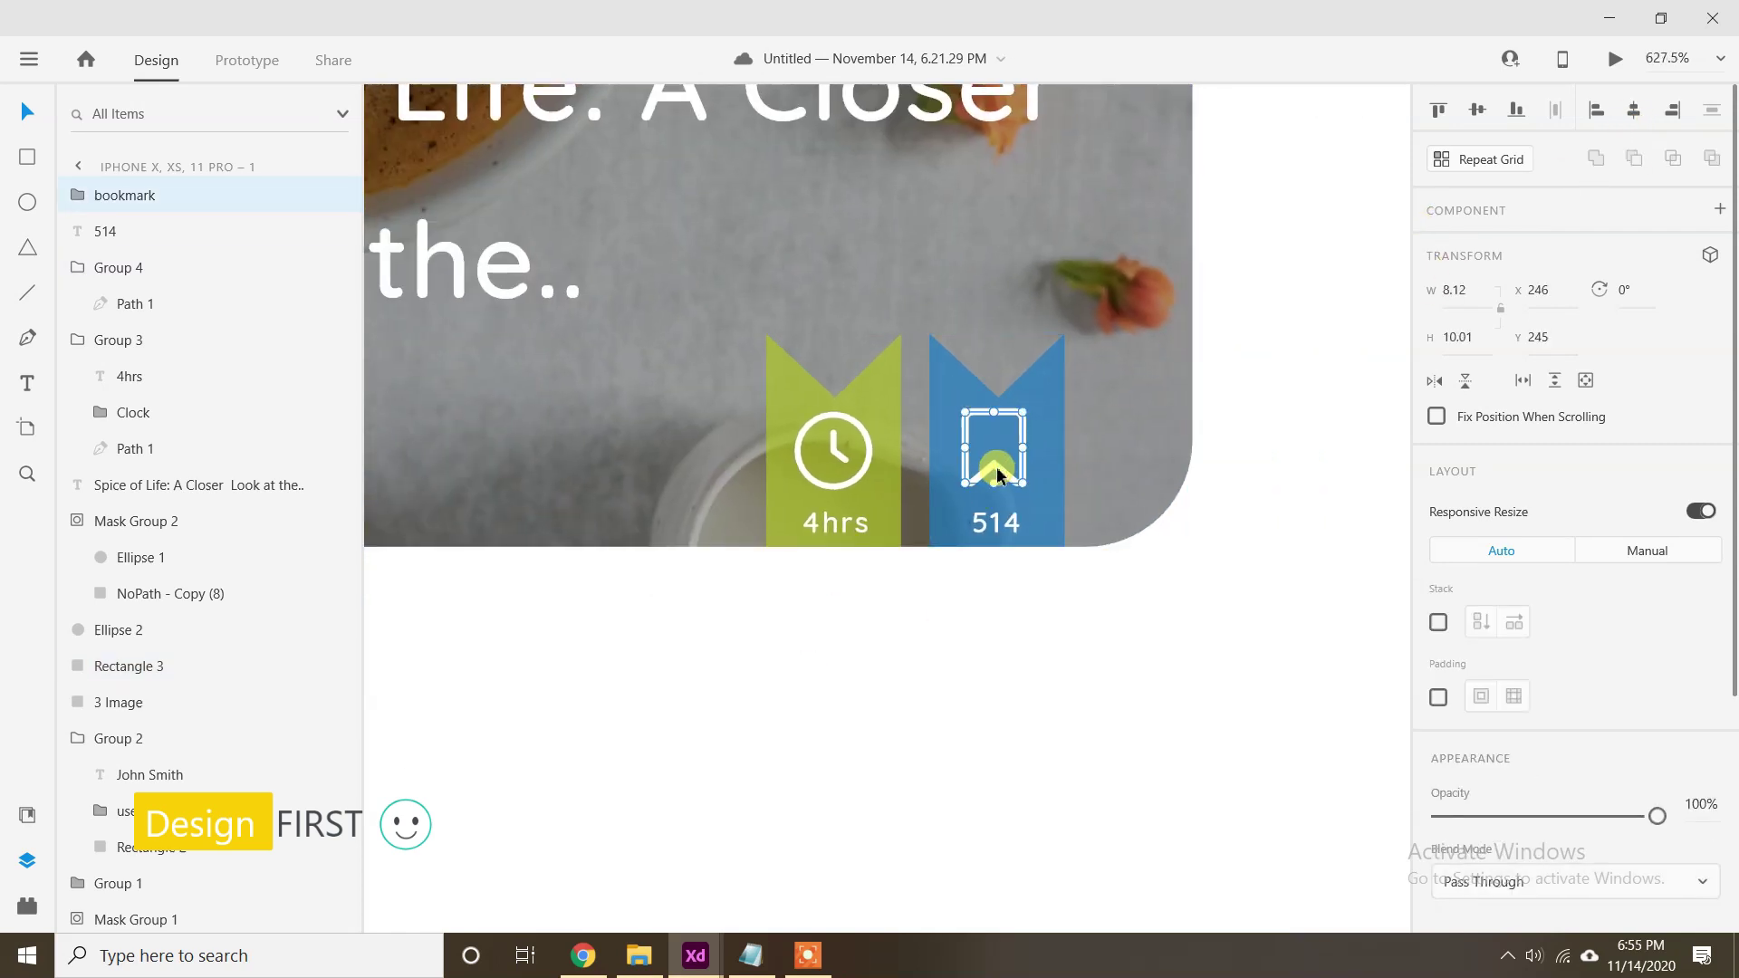
pyautogui.click(918, 634)
pyautogui.scroll(-3, 892, 573)
pyautogui.scroll(-3, 893, 575)
pyautogui.moveTo(855, 623); pyautogui.dragTo(908, 609)
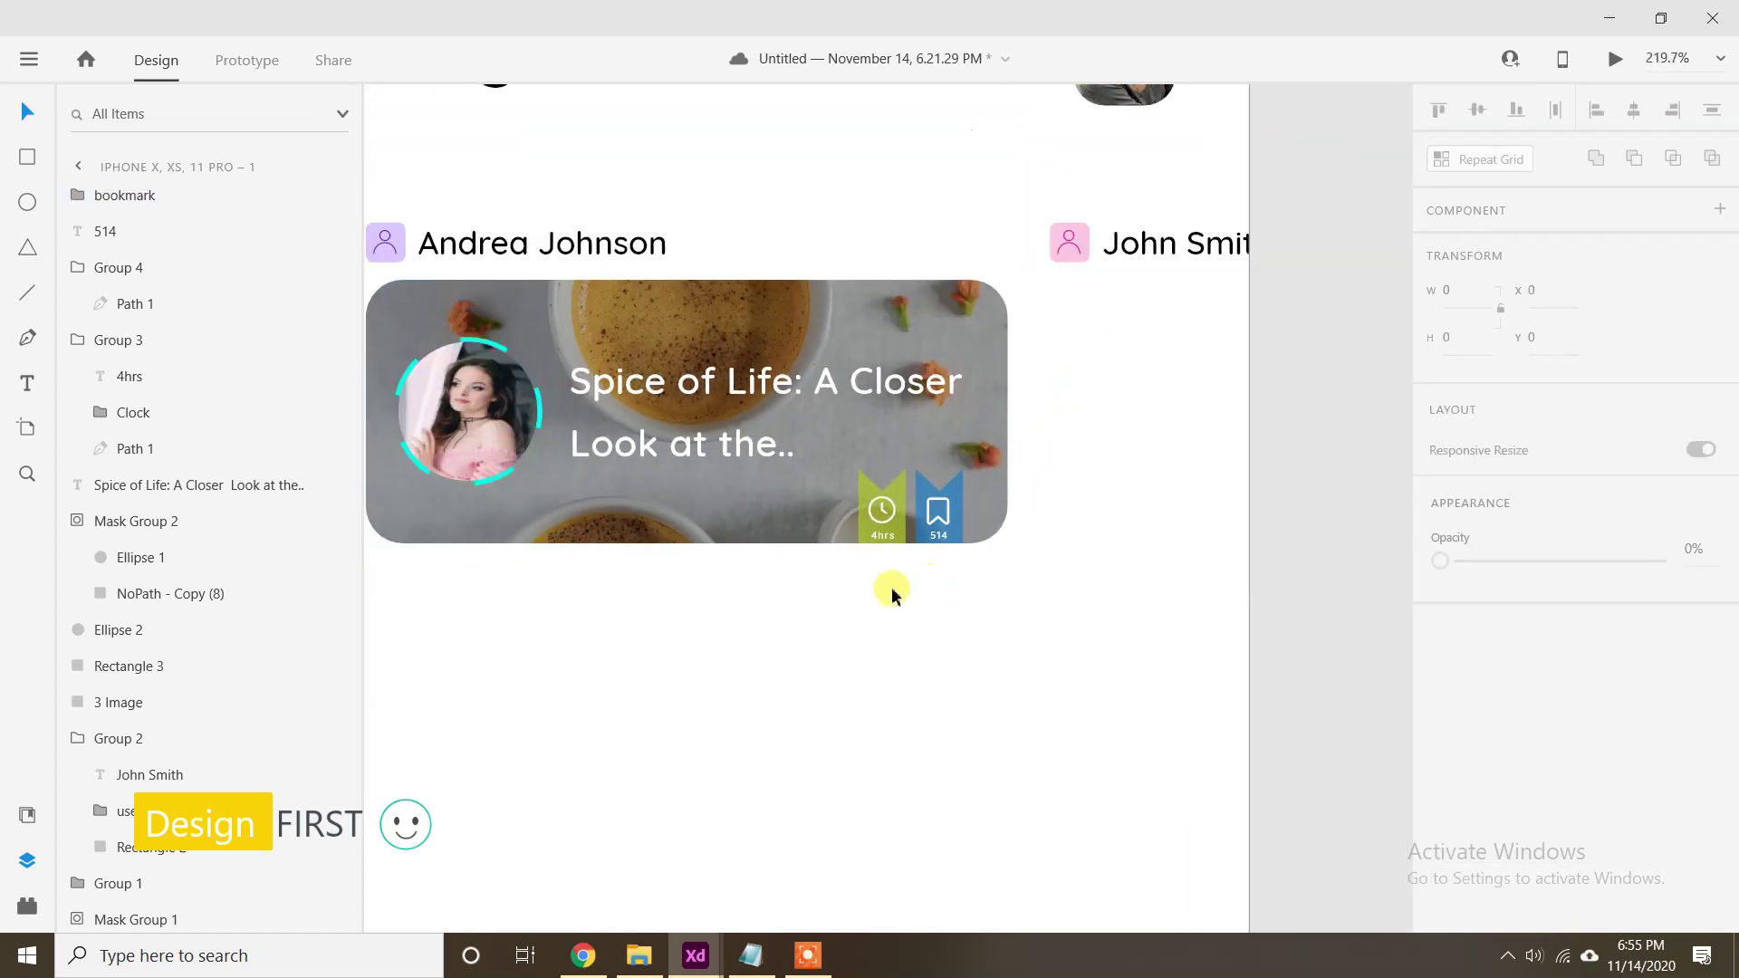
pyautogui.moveTo(1094, 547); pyautogui.dragTo(953, 588)
pyautogui.click(623, 954)
pyautogui.moveTo(1371, 412); pyautogui.dragTo(1064, 552)
pyautogui.moveTo(1471, 412); pyautogui.dragTo(1020, 577)
pyautogui.moveTo(1132, 550); pyautogui.dragTo(985, 433)
# Bring the man's round portrait in front of the desk picture, move it to X 308 and align their vertical middles.
pyautogui.rightClick(910, 432)
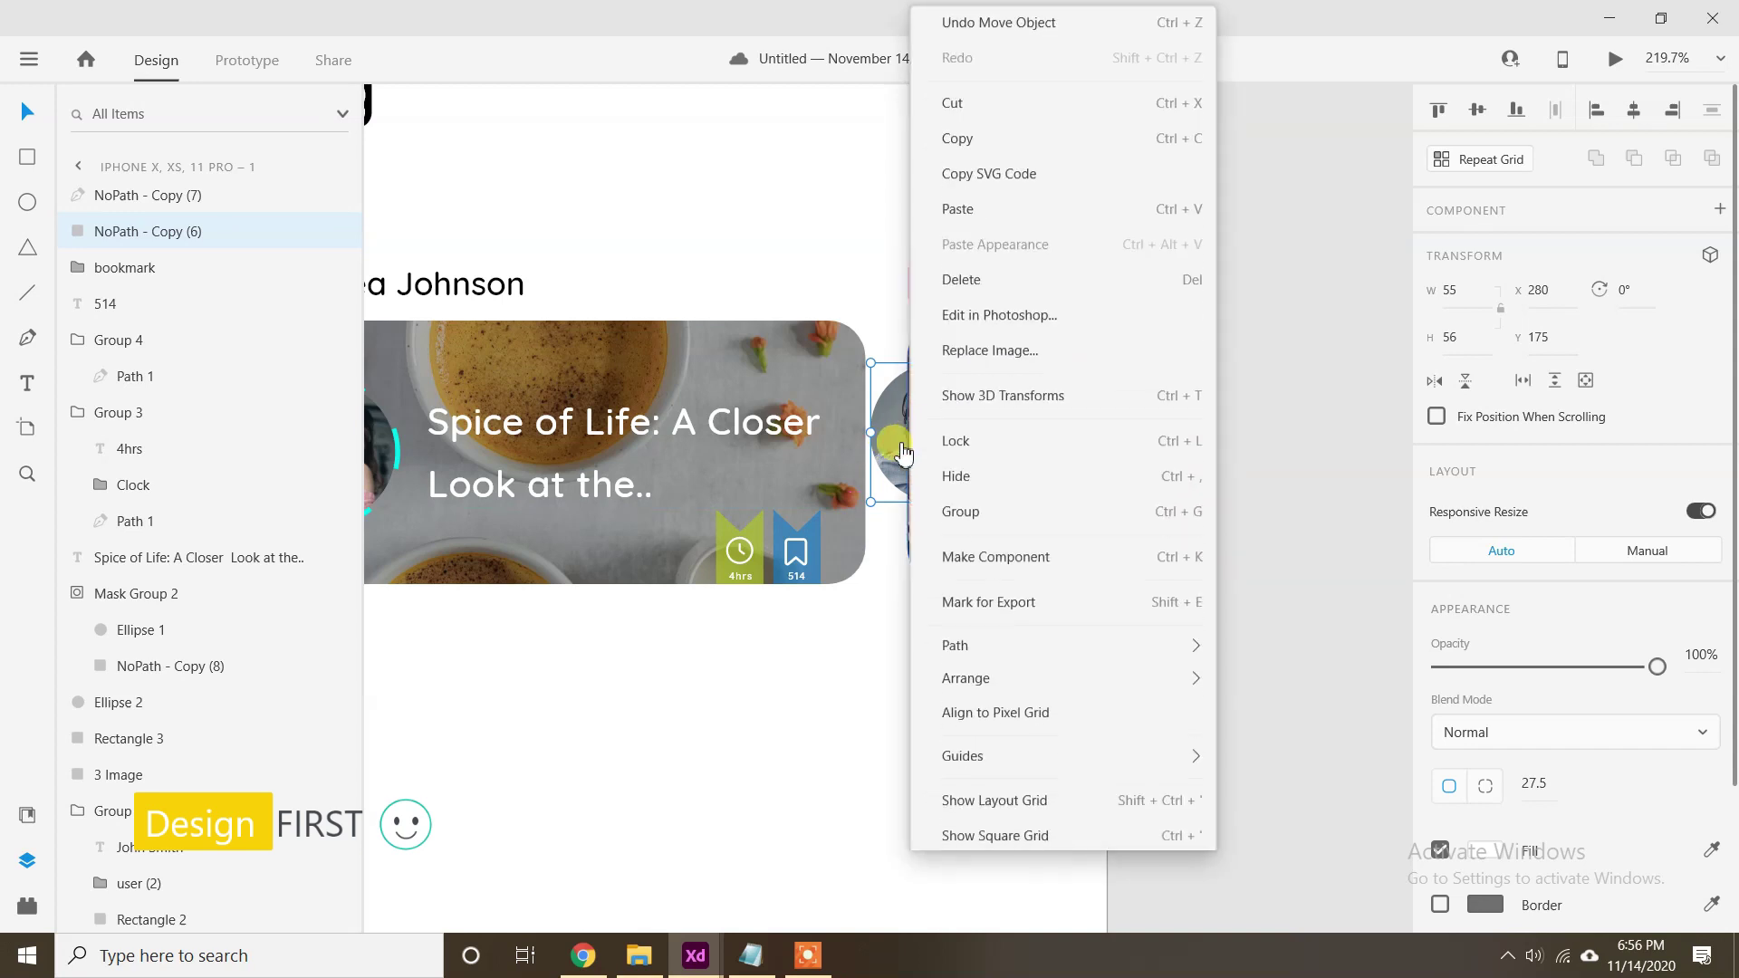
pyautogui.moveTo(937, 685)
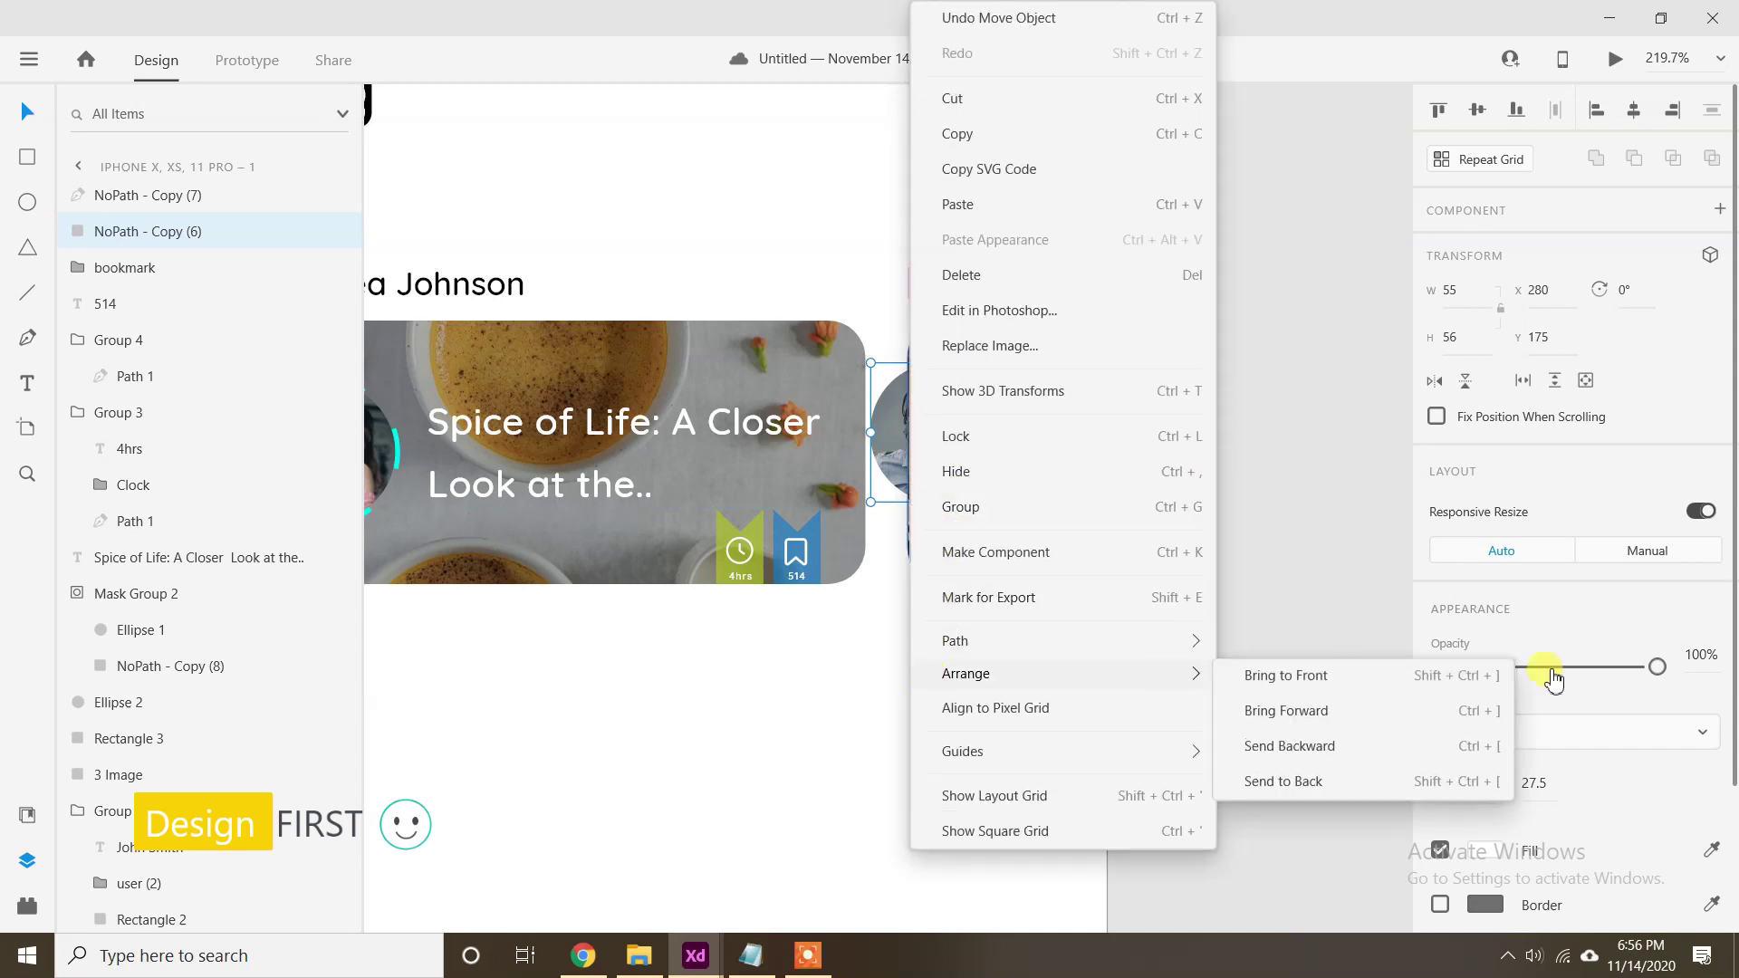
pyautogui.click(1436, 671)
pyautogui.moveTo(966, 428); pyautogui.dragTo(975, 429)
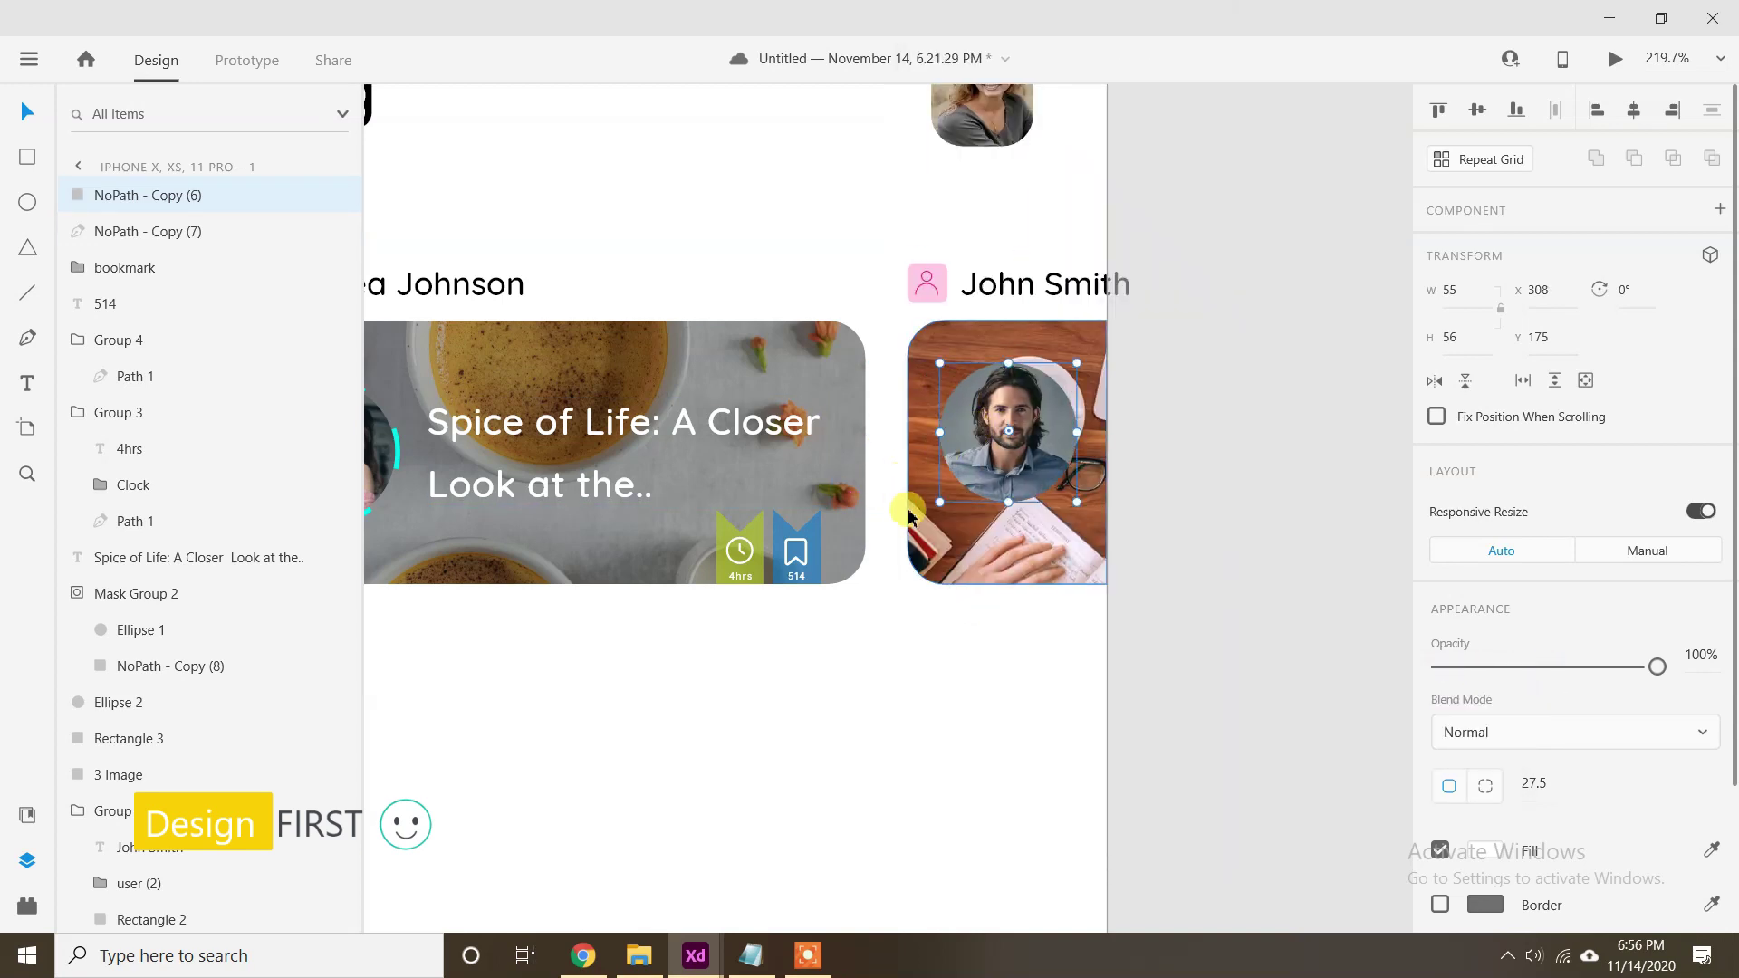
pyautogui.scroll(3, 1052, 419)
pyautogui.keyDown('shift'); pyautogui.click(1057, 525); pyautogui.keyUp('shift')
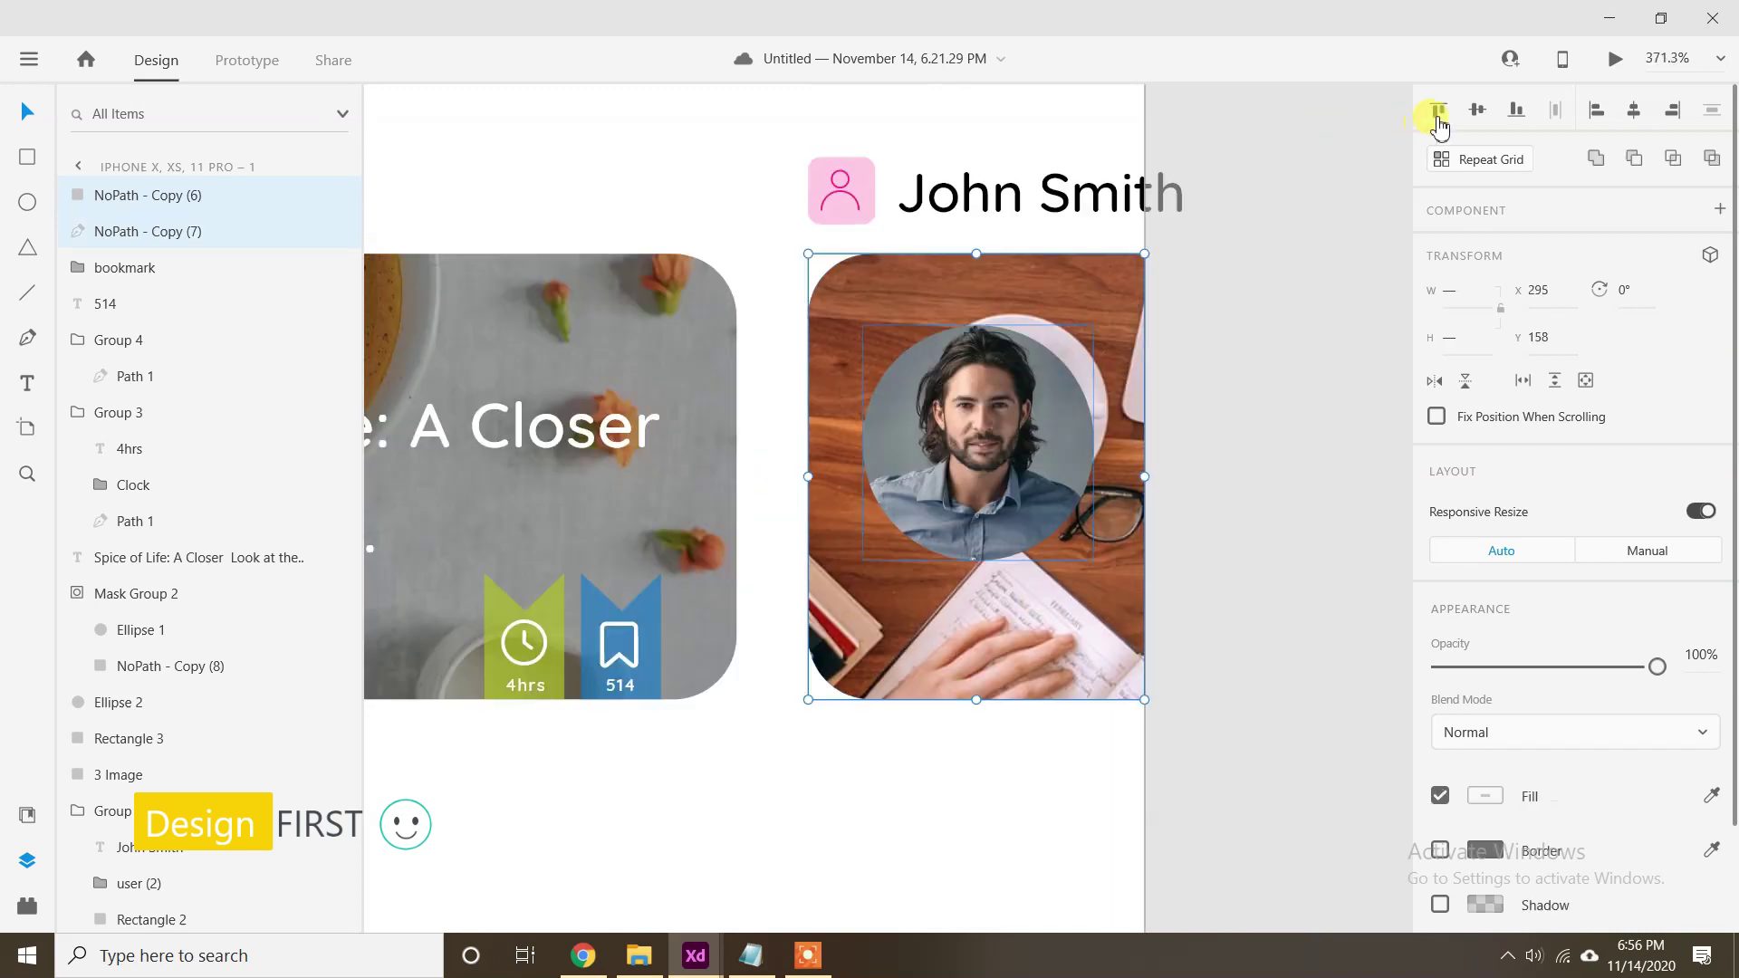
pyautogui.click(1476, 109)
# Draw an ellipse about 56 by 58 over the man's portrait and shift it slightly up and to the left.
pyautogui.click(1262, 377)
pyautogui.press('e')
pyautogui.moveTo(866, 358); pyautogui.dragTo(1101, 602)
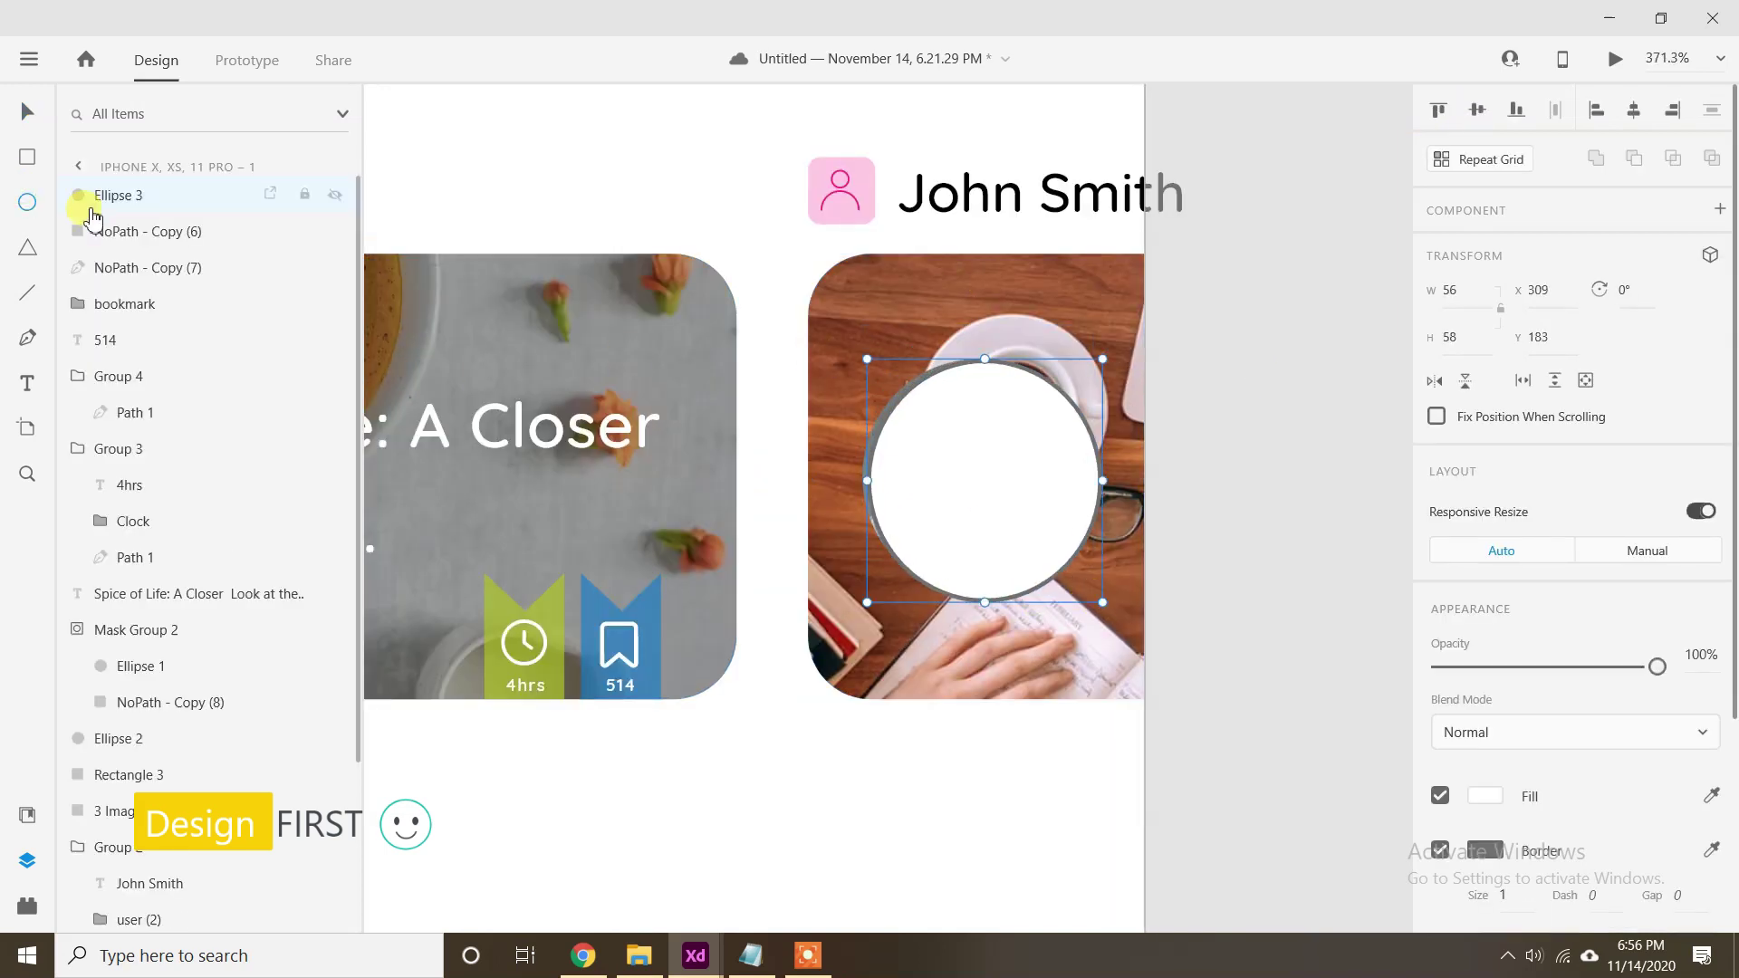
pyautogui.click(876, 422)
pyautogui.keyDown('shift'); pyautogui.click(1074, 285); pyautogui.keyUp('shift')
pyautogui.moveTo(900, 458); pyautogui.dragTo(863, 450)
# Set the new ellipse's size to 60 by 60 and position it around the portrait at X 306.
pyautogui.click(1465, 303)
pyautogui.write('60')
pyautogui.press('Return')
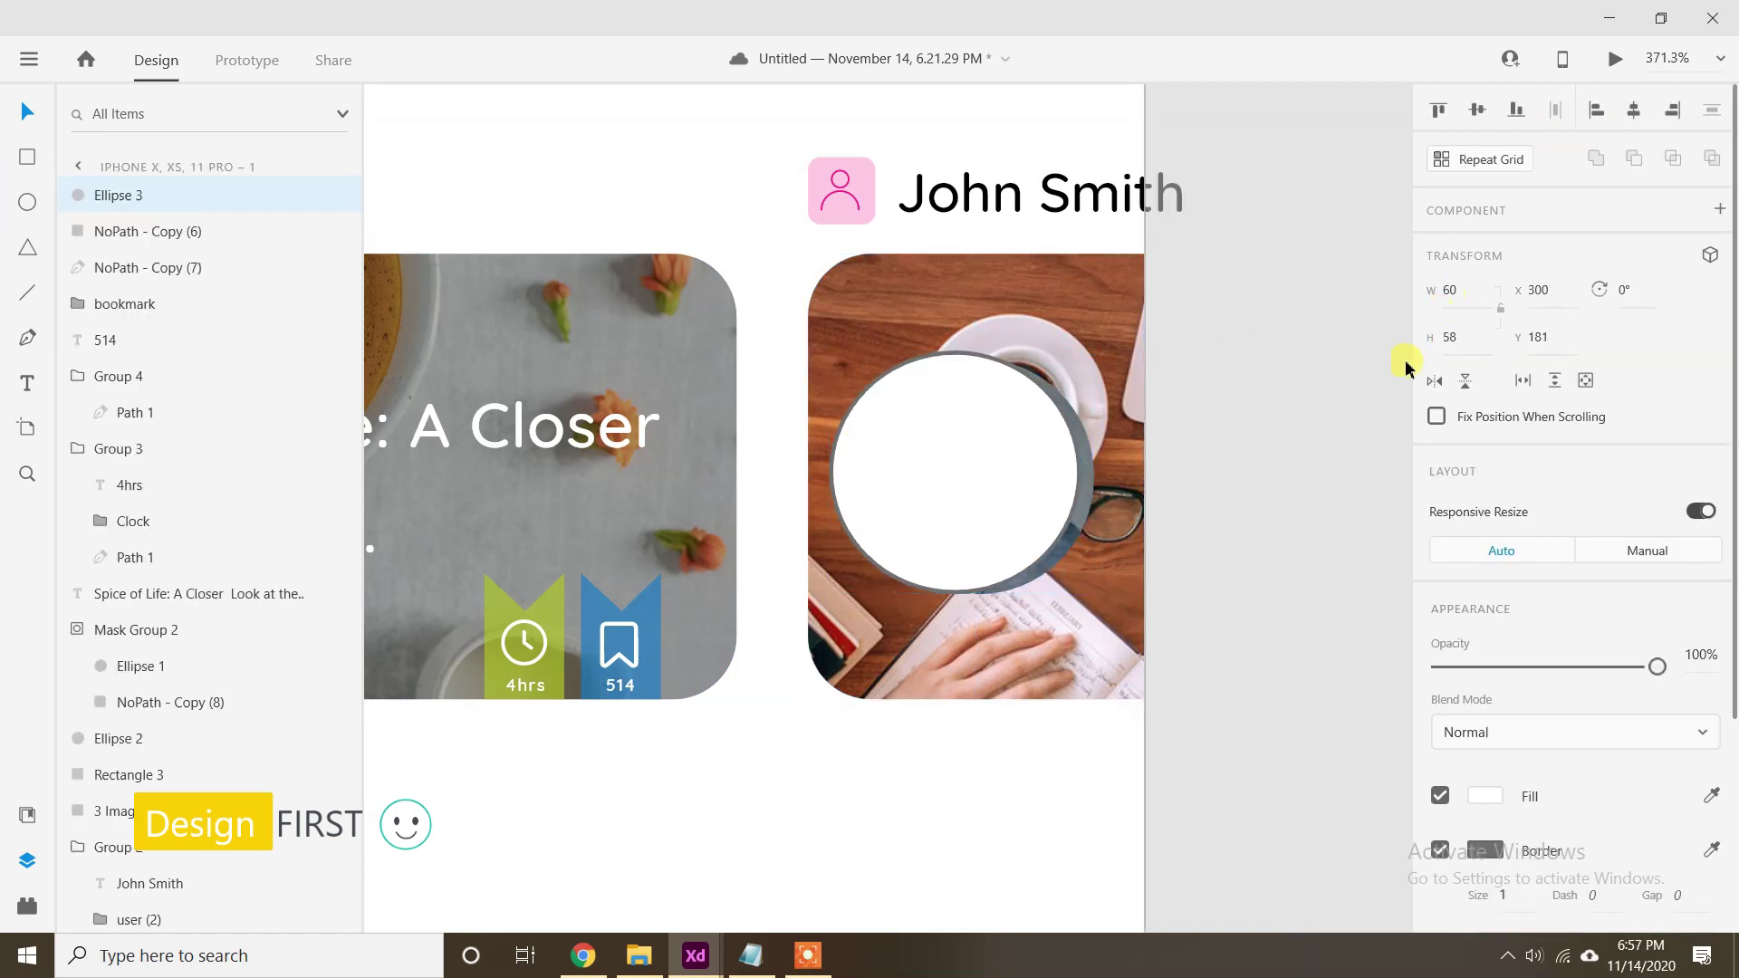
pyautogui.write('60')
pyautogui.press('Return')
pyautogui.moveTo(1055, 448); pyautogui.dragTo(1076, 450)
# Remove the ellipse's fill and set its border size to 2 so it forms a ring.
pyautogui.click(1439, 795)
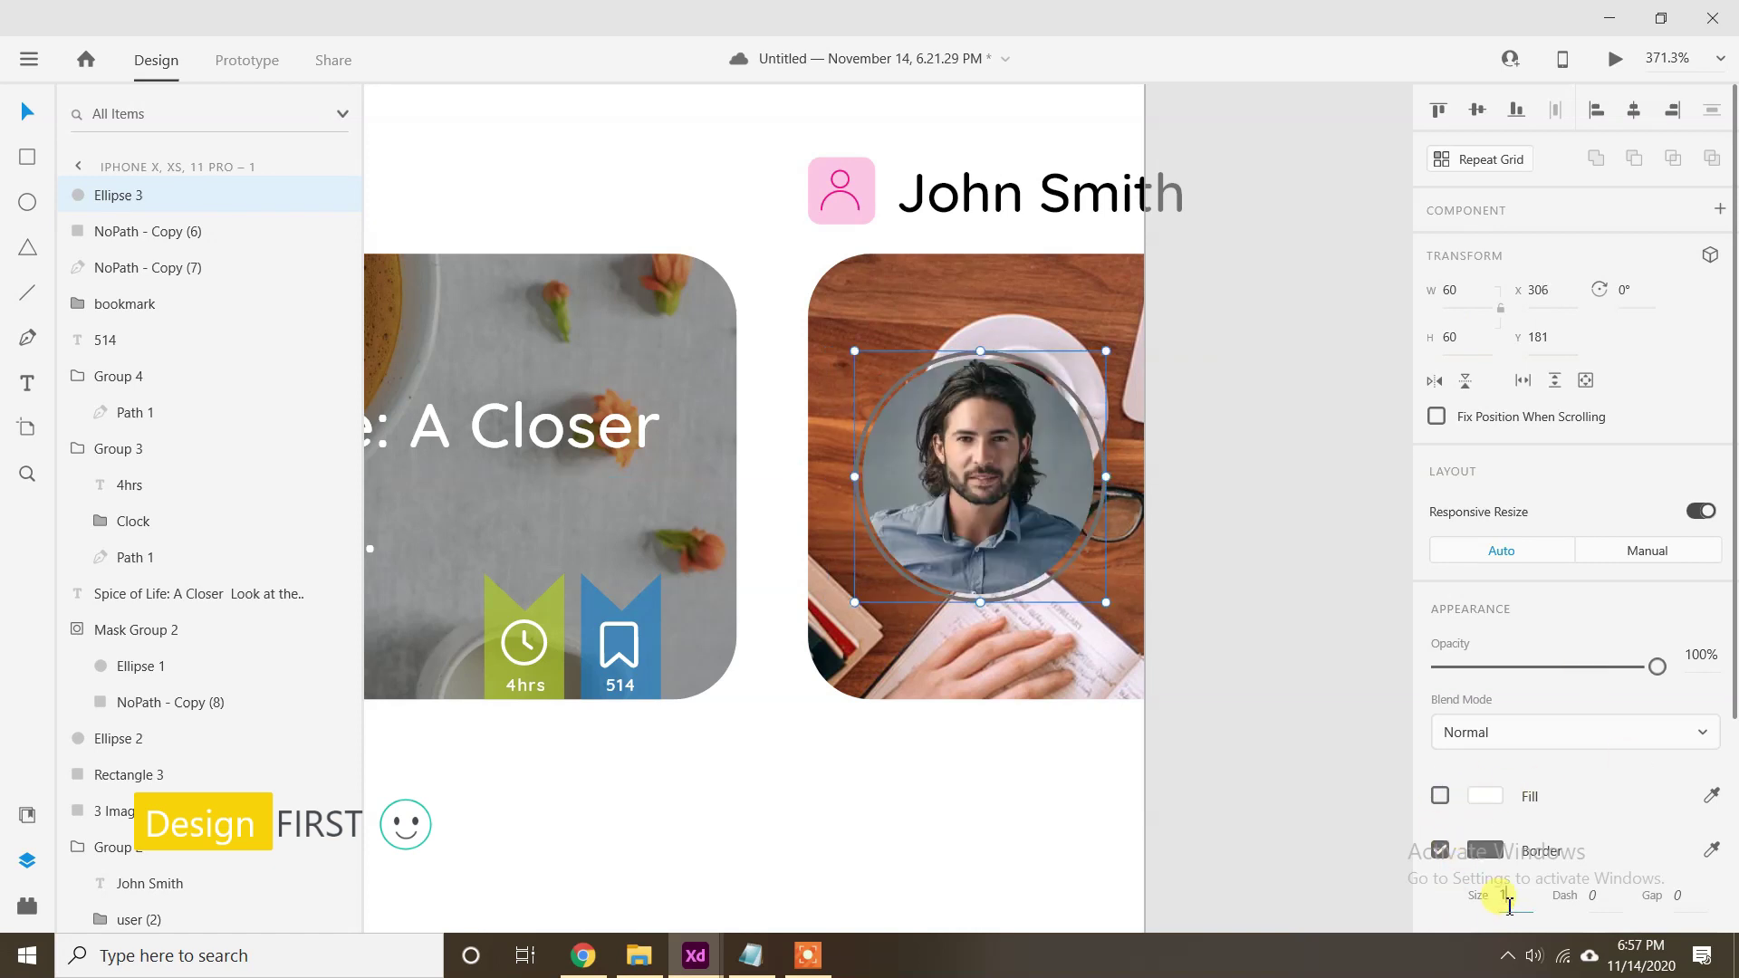
pyautogui.press('Return')
pyautogui.scroll(2, 1042, 549)
pyautogui.moveTo(1102, 551); pyautogui.dragTo(1099, 547)
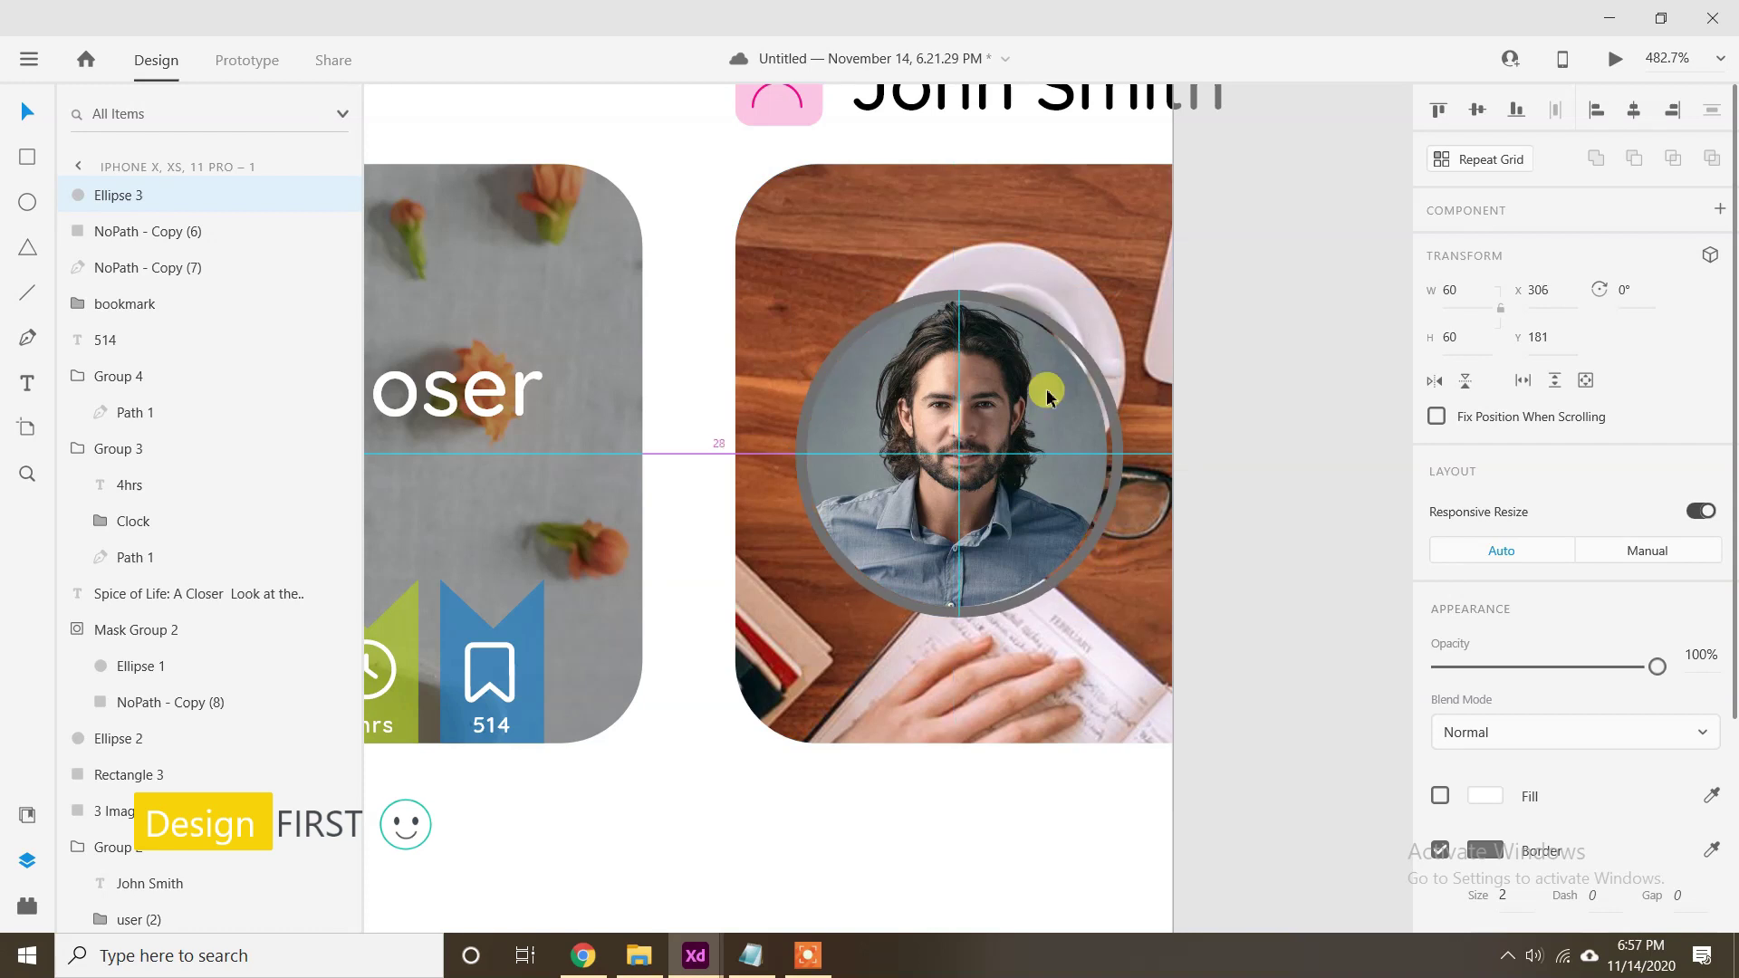
# Reposition the man's portrait inside the ring at X 309, Y 183 and widen it to close the gap.
pyautogui.keyDown('ctrl'); pyautogui.scroll(3, 1041, 385); pyautogui.keyUp('ctrl')
pyautogui.moveTo(1053, 367); pyautogui.dragTo(1083, 322)
pyautogui.moveTo(1031, 399); pyautogui.dragTo(1041, 403)
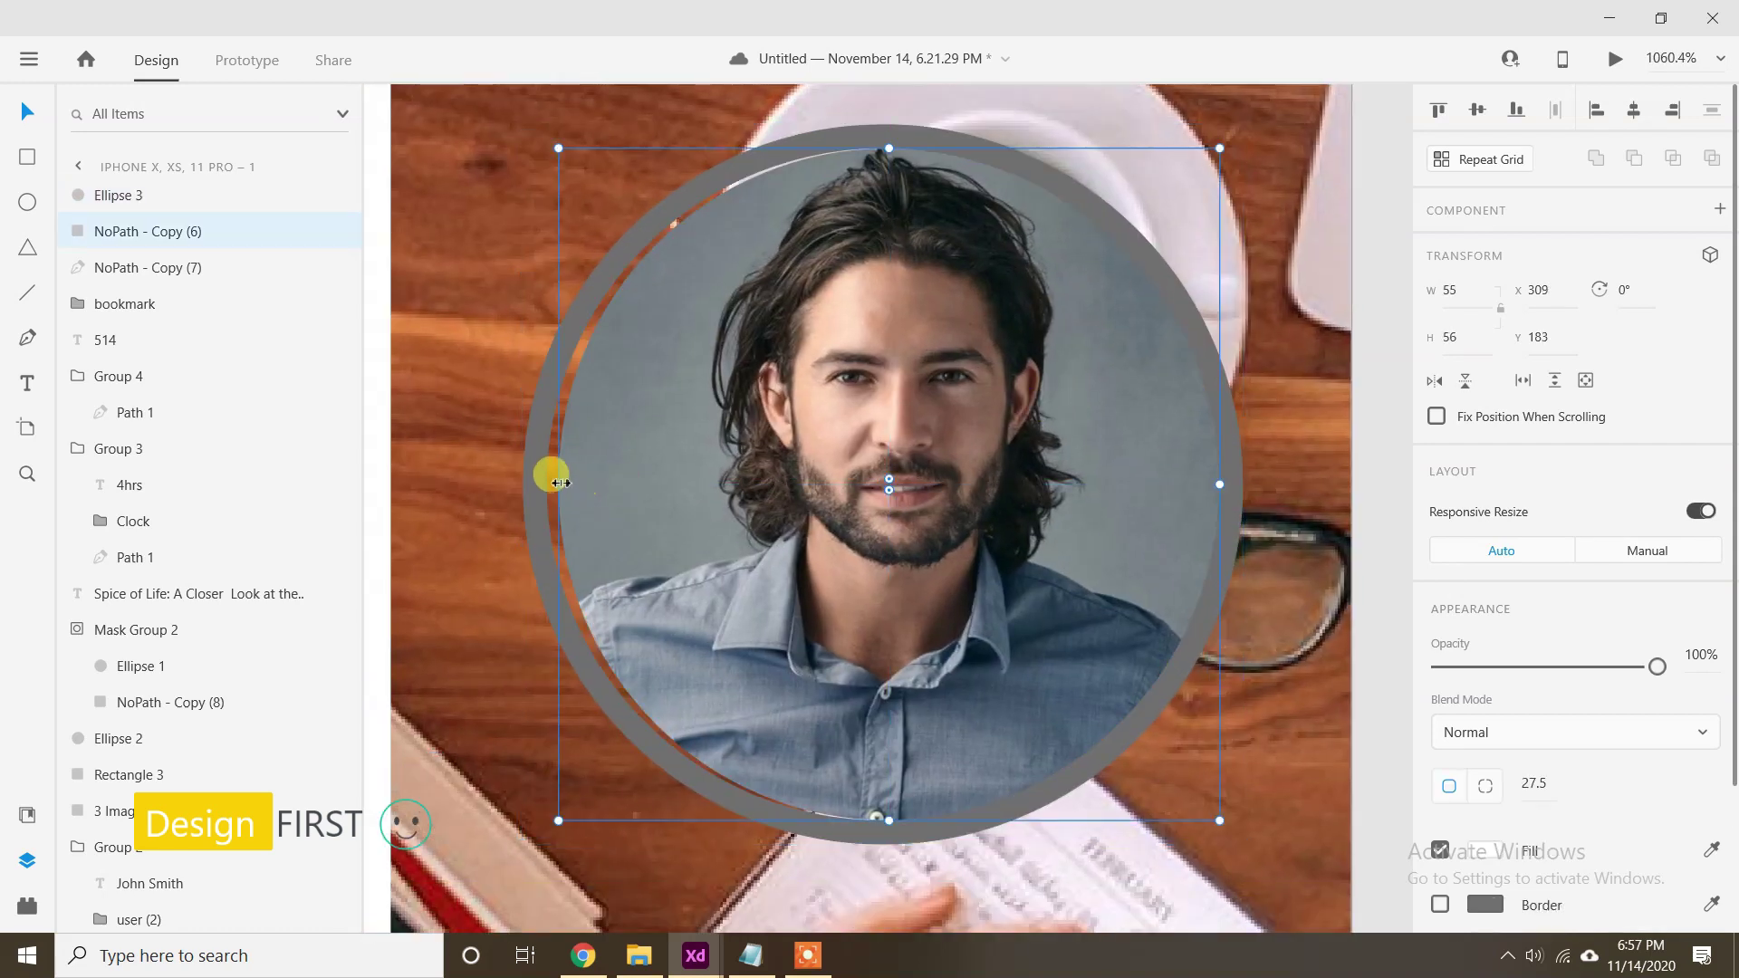
pyautogui.moveTo(558, 482); pyautogui.dragTo(547, 481)
# Change the ring's border colour to the saved turquoise swatch.
pyautogui.click(1206, 619)
pyautogui.click(1483, 846)
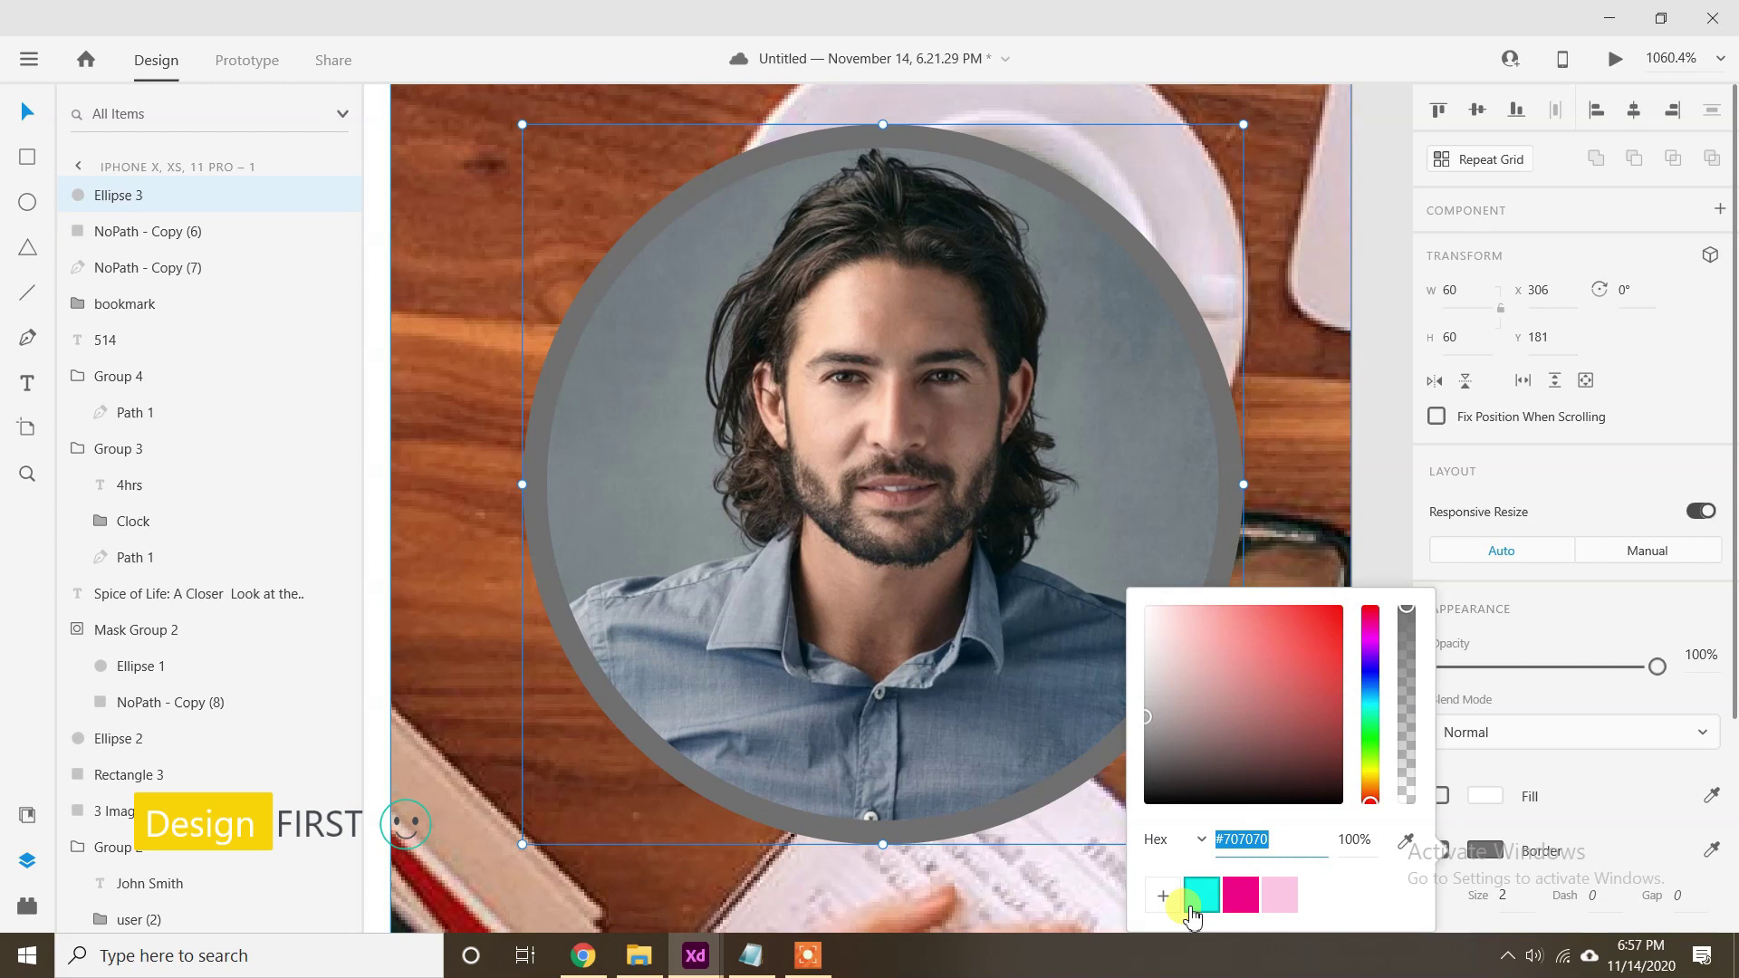
pyautogui.click(1191, 902)
pyautogui.click(1040, 826)
pyautogui.keyDown('ctrl'); pyautogui.scroll(-2, 1039, 826); pyautogui.keyUp('ctrl')
pyautogui.hotkey('ctrl', '1')
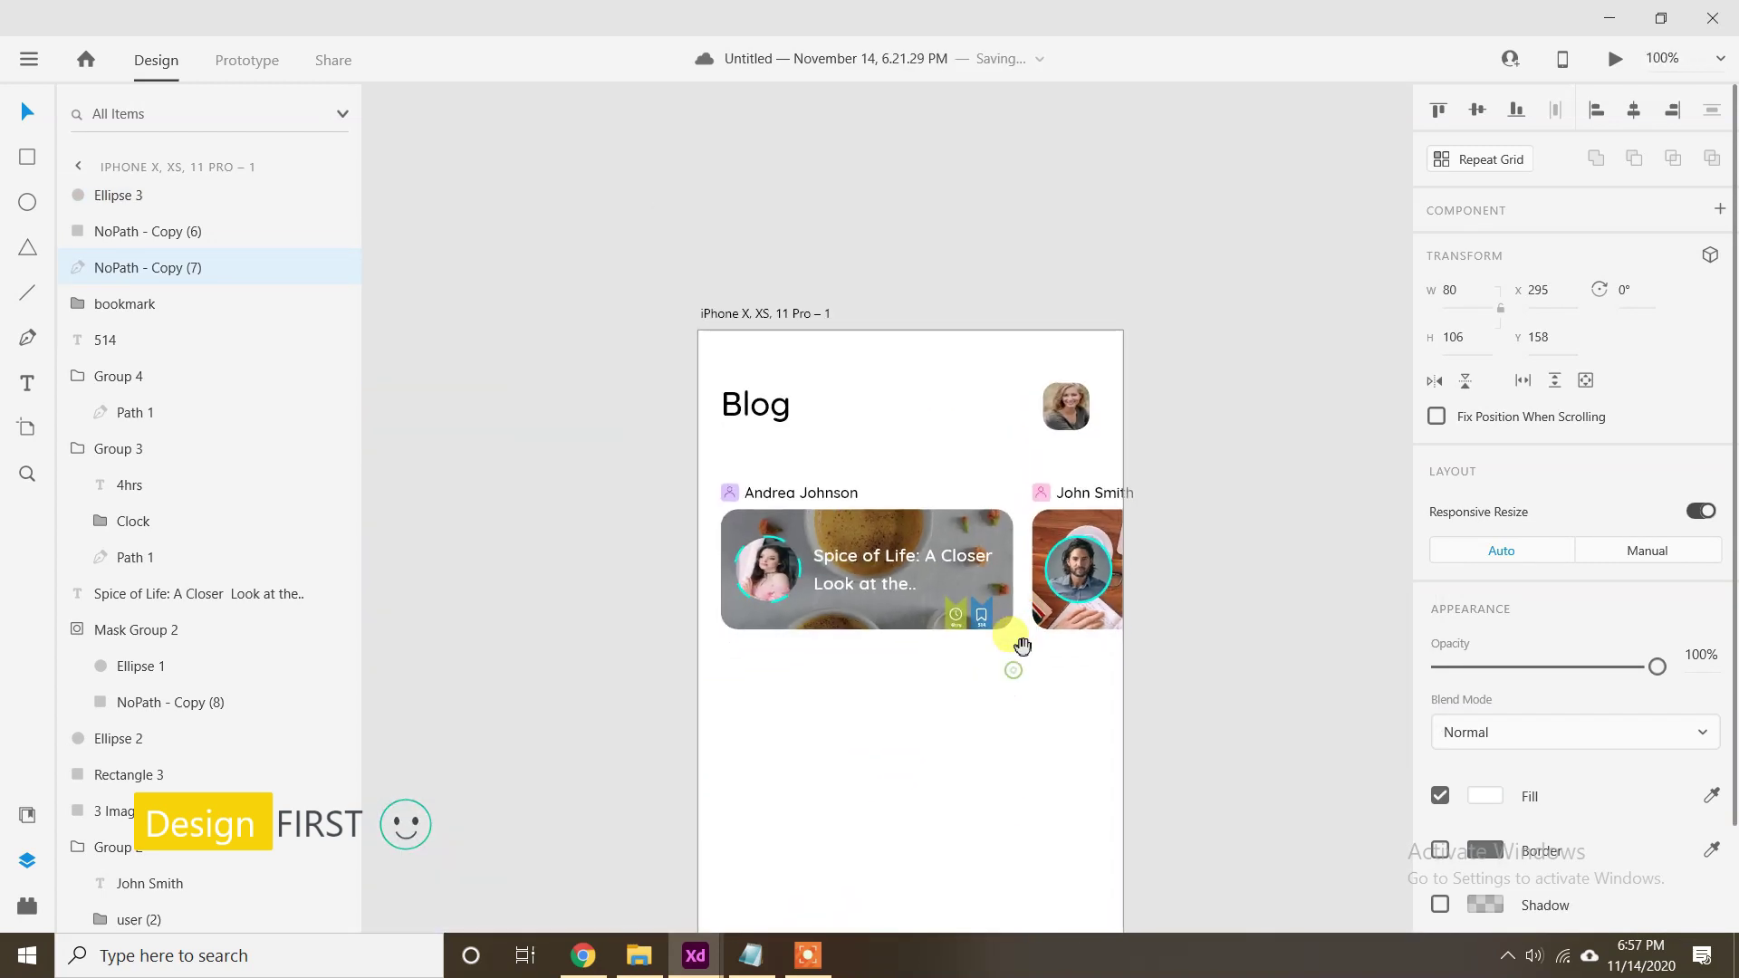
# Draw an 80 by 106 rectangle over the desk picture and round only its two left corners to 15.
pyautogui.click(1203, 547)
pyautogui.keyDown('ctrl'); pyautogui.scroll(3, 1223, 579); pyautogui.keyUp('ctrl')
pyautogui.moveTo(791, 408)
pyautogui.mouseDown()
pyautogui.moveTo(862, 531)
pyautogui.moveTo(985, 672)
pyautogui.mouseUp()
pyautogui.click(25, 118)
pyautogui.click(1485, 786)
pyautogui.click(1550, 782)
pyautogui.press('Return')
# Remove the rectangle's border, set its opacity to 32% and fill it with black #000000.
pyautogui.click(1440, 905)
pyautogui.moveTo(1656, 667); pyautogui.dragTo(1535, 668)
pyautogui.click(1692, 670)
pyautogui.write('32')
pyautogui.press('Return')
pyautogui.click(1485, 850)
pyautogui.click(1149, 801)
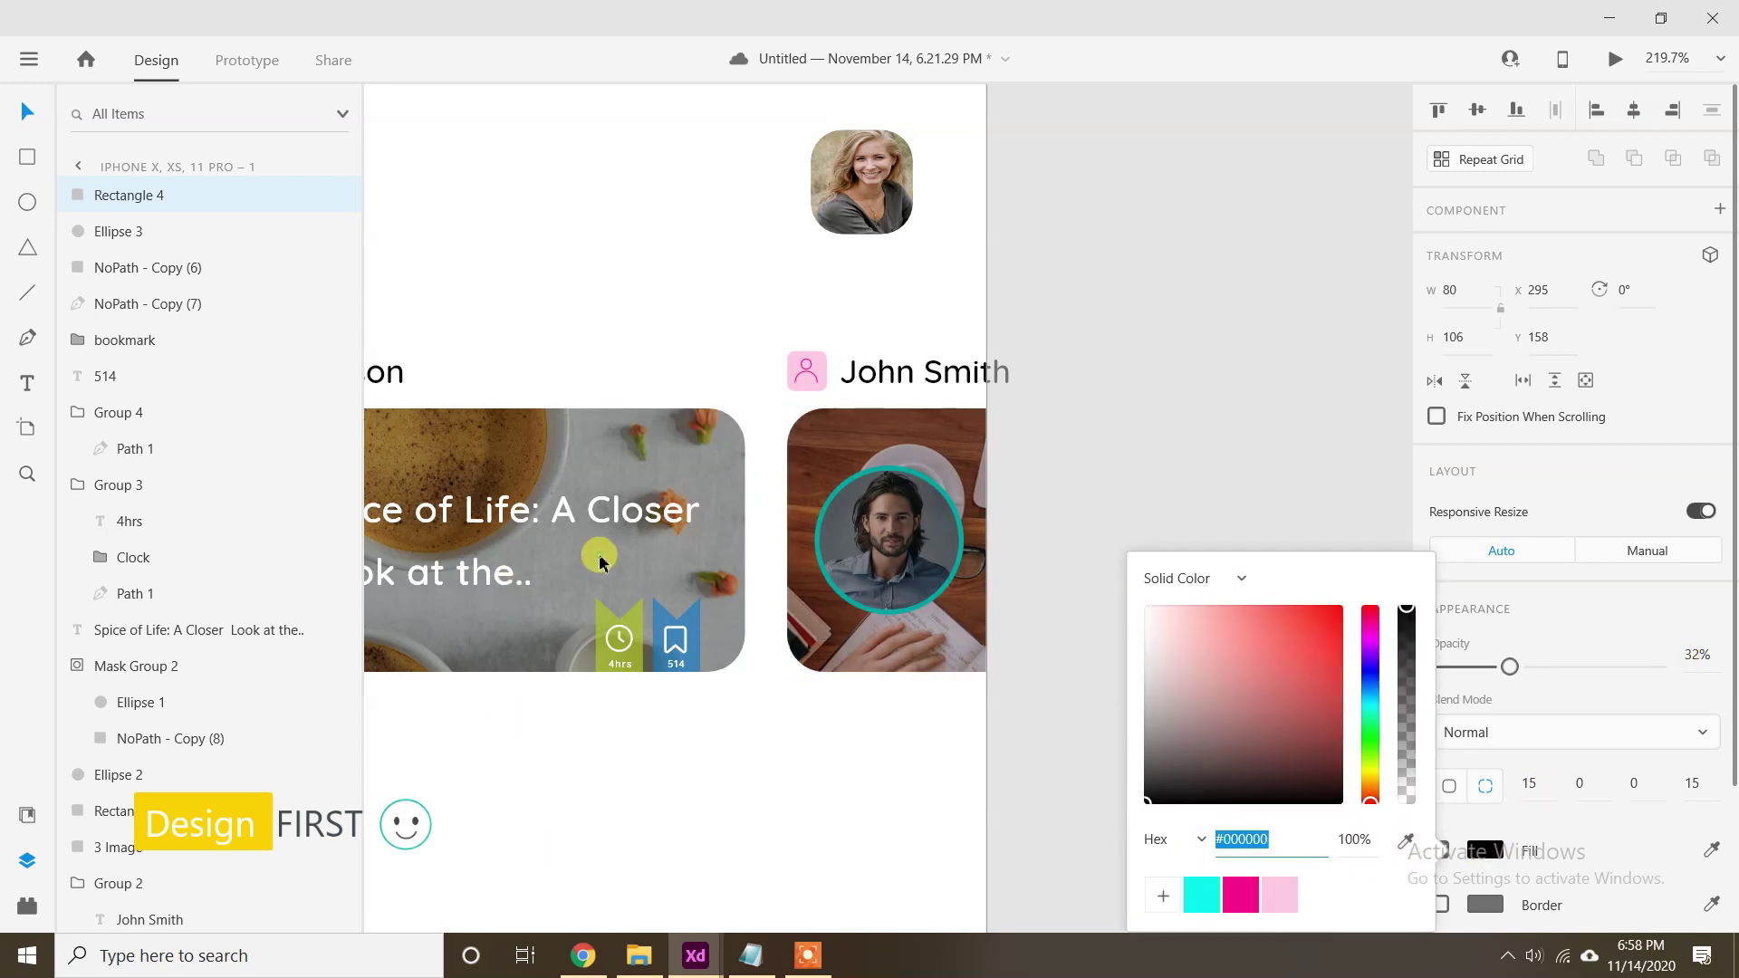
# Bring the man's portrait and its turquoise ring in front of the dark overlay rectangle on the desk picture.
pyautogui.click(599, 556)
pyautogui.click(595, 639)
pyautogui.click(892, 625)
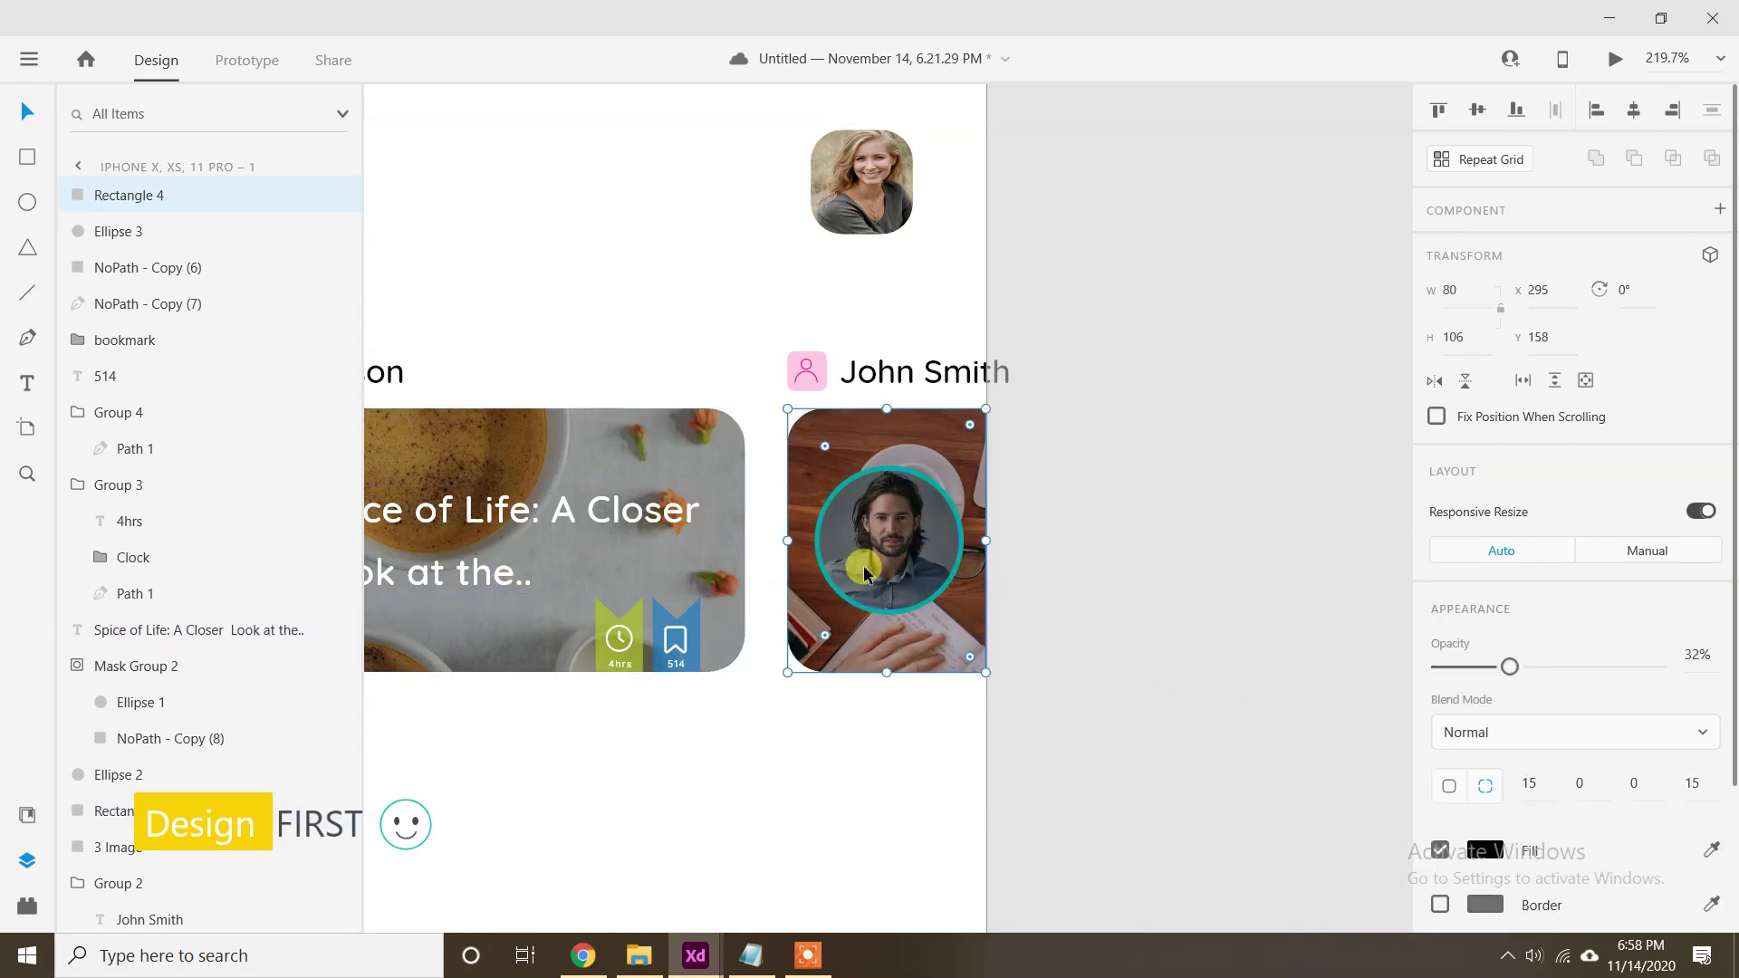
pyautogui.scroll(4, 905, 629)
pyautogui.rightClick(940, 382)
pyautogui.click(912, 352)
pyautogui.keyDown('shift'); pyautogui.click(942, 351); pyautogui.keyUp('shift')
pyautogui.rightClick(942, 351)
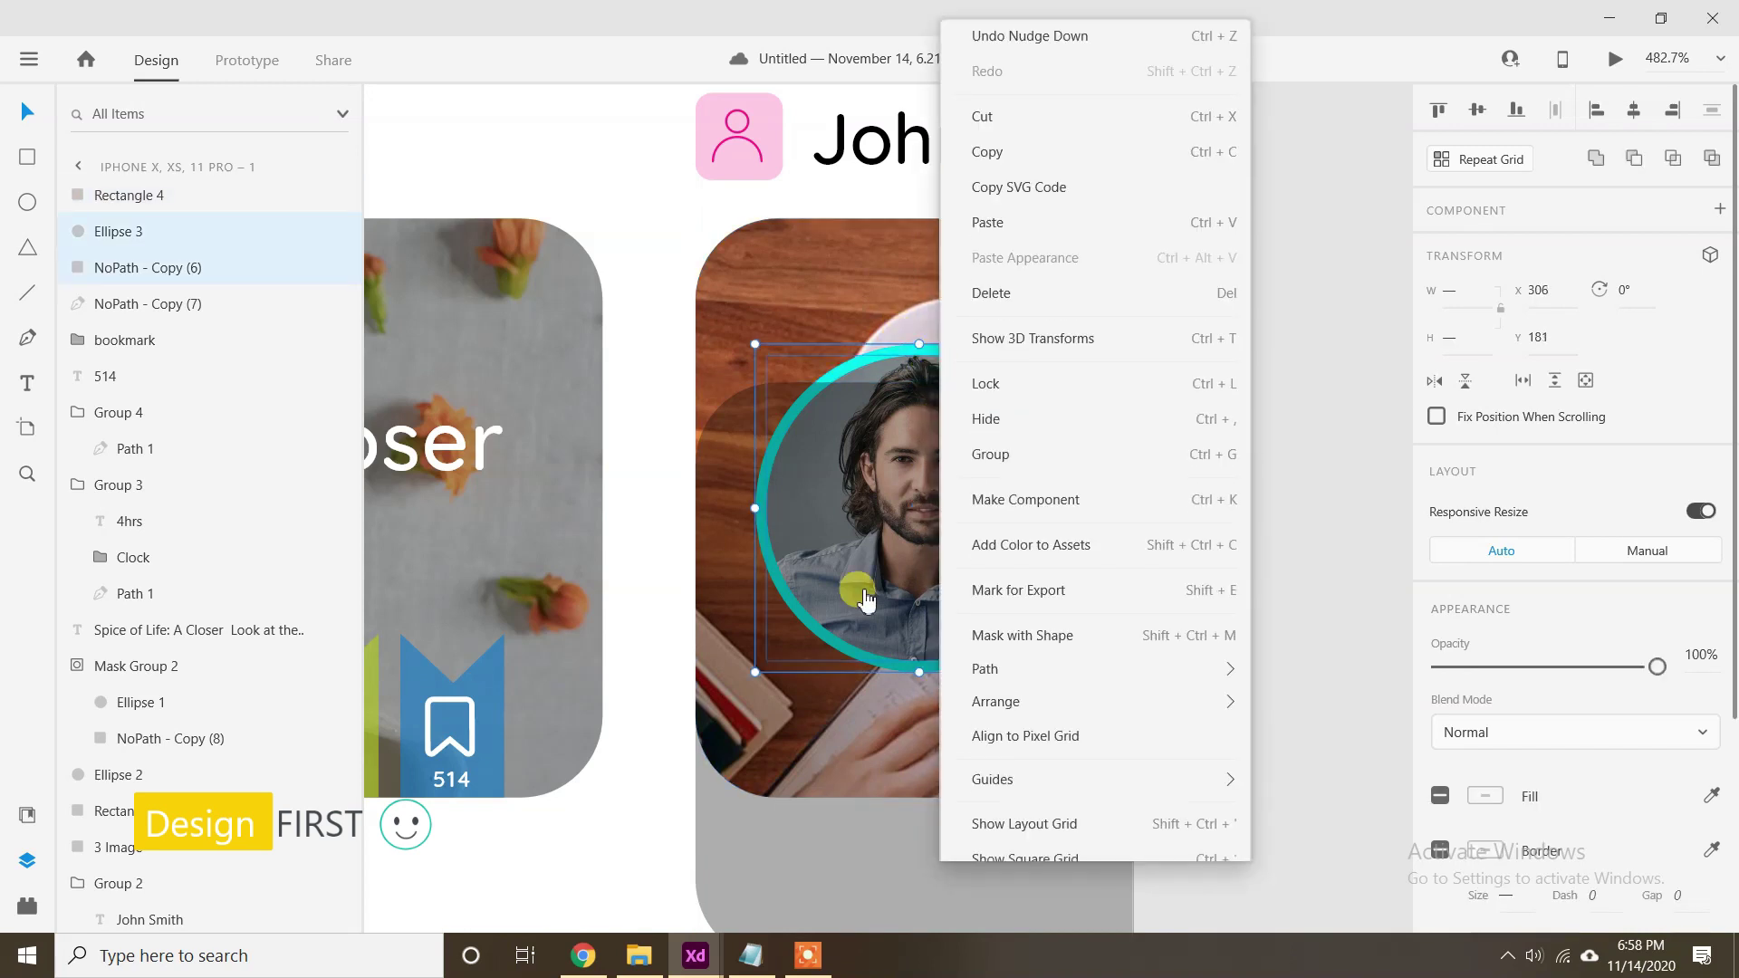
pyautogui.click(1272, 679)
pyautogui.moveTo(1028, 914); pyautogui.dragTo(1029, 752)
pyautogui.scroll(-5, 890, 693)
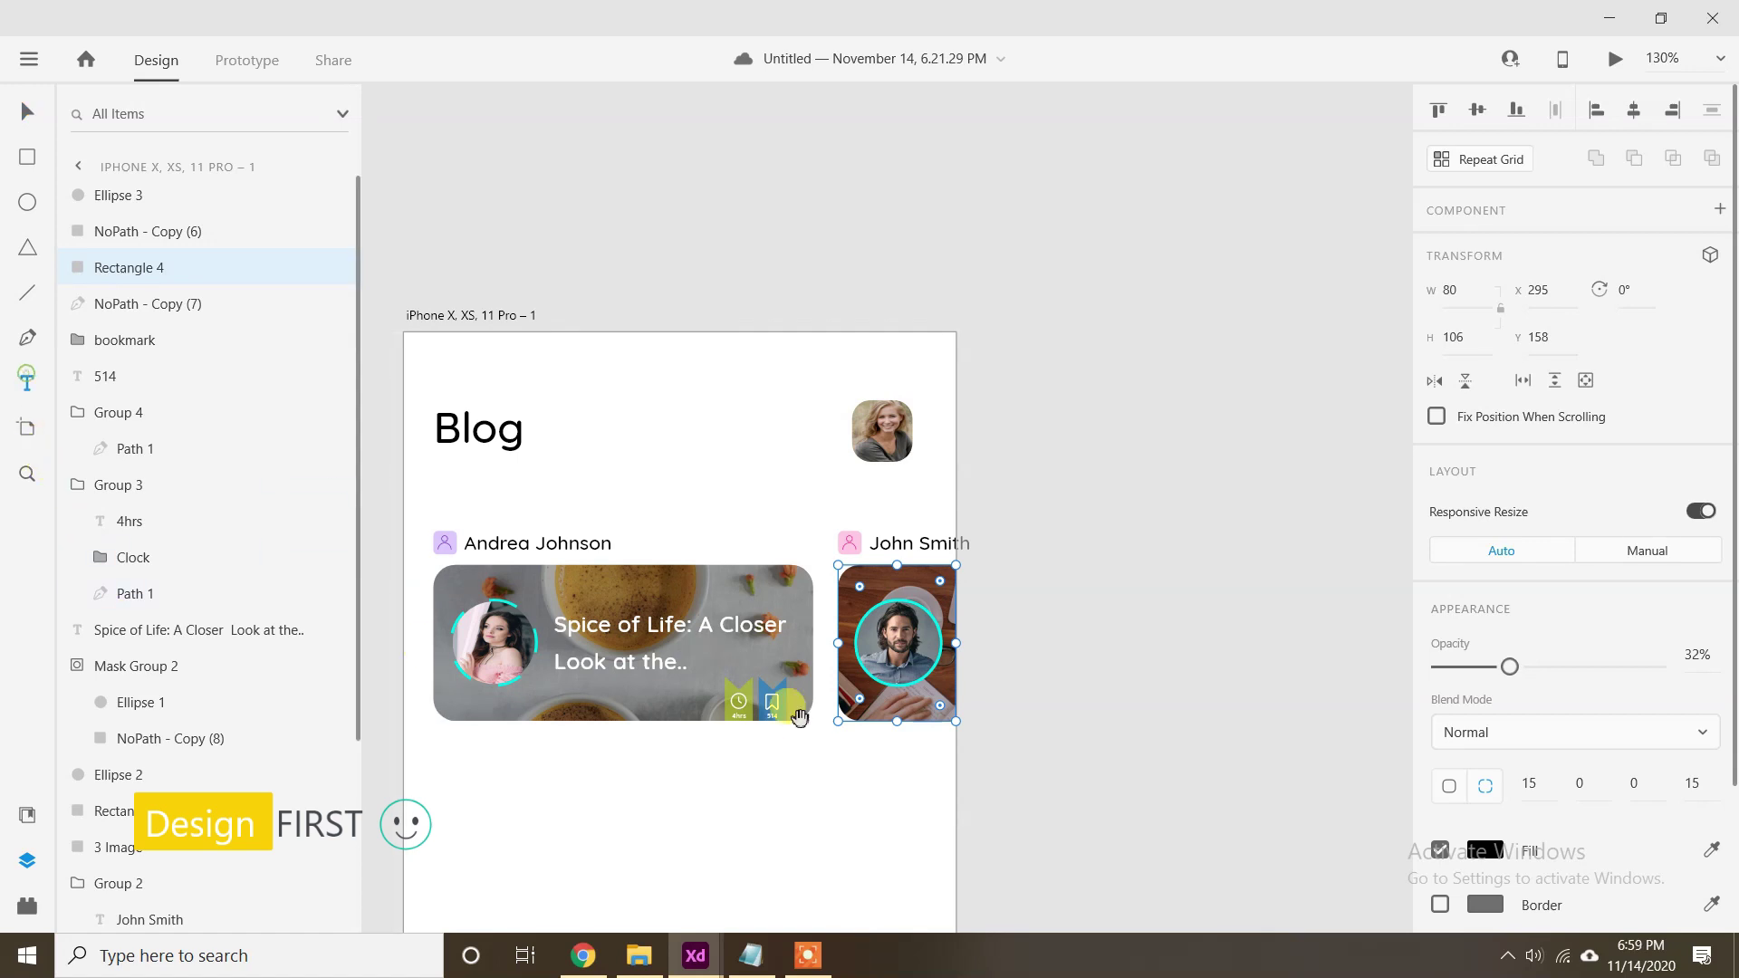
# Add a text object below the coffee card with the word "Popular" copied from the Notepad notes.
pyautogui.moveTo(799, 717); pyautogui.dragTo(886, 649)
pyautogui.click(522, 700)
pyautogui.click(751, 955)
pyautogui.moveTo(1328, 675); pyautogui.dragTo(1242, 677)
pyautogui.hotkey('ctrl', 'c')
pyautogui.hotkey('alt', 'Tab')
pyautogui.hotkey('ctrl', 'v')
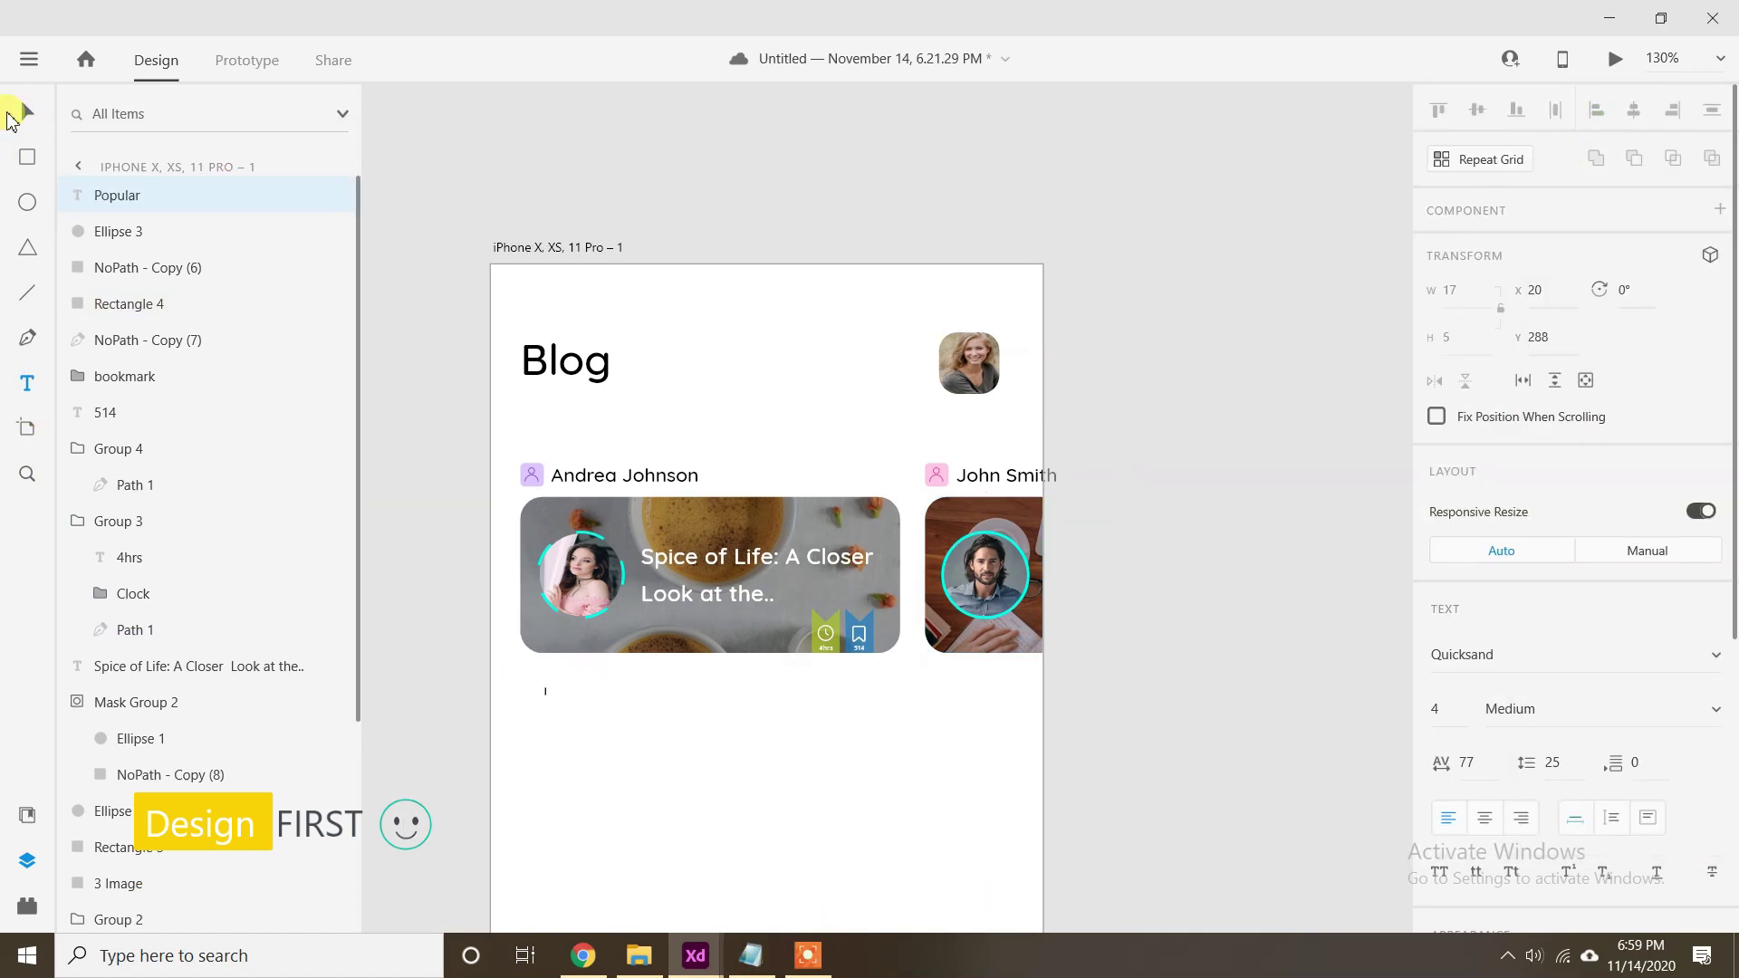
# Style the Popular heading at size 20 with character spacing 46, a black fill and Bold weight.
pyautogui.click(1421, 709)
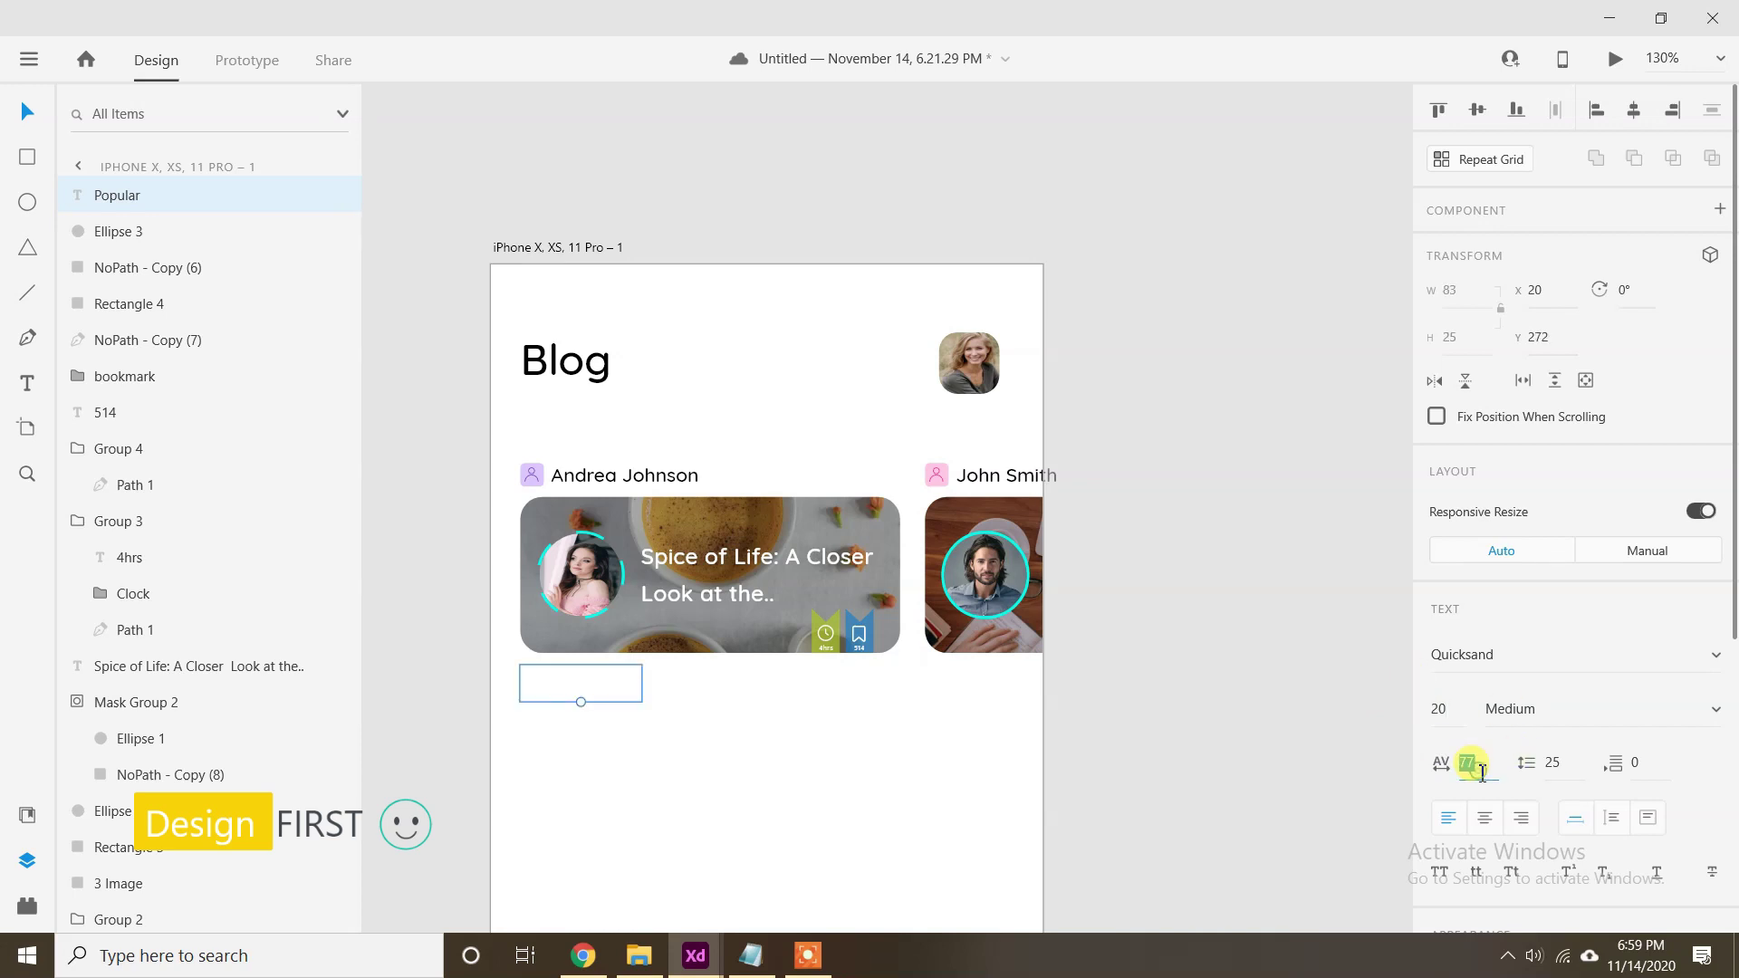
pyautogui.press('Return')
pyautogui.scroll(-5, 1480, 774)
pyautogui.click(1483, 673)
pyautogui.click(1147, 715)
pyautogui.scroll(5, 1626, 702)
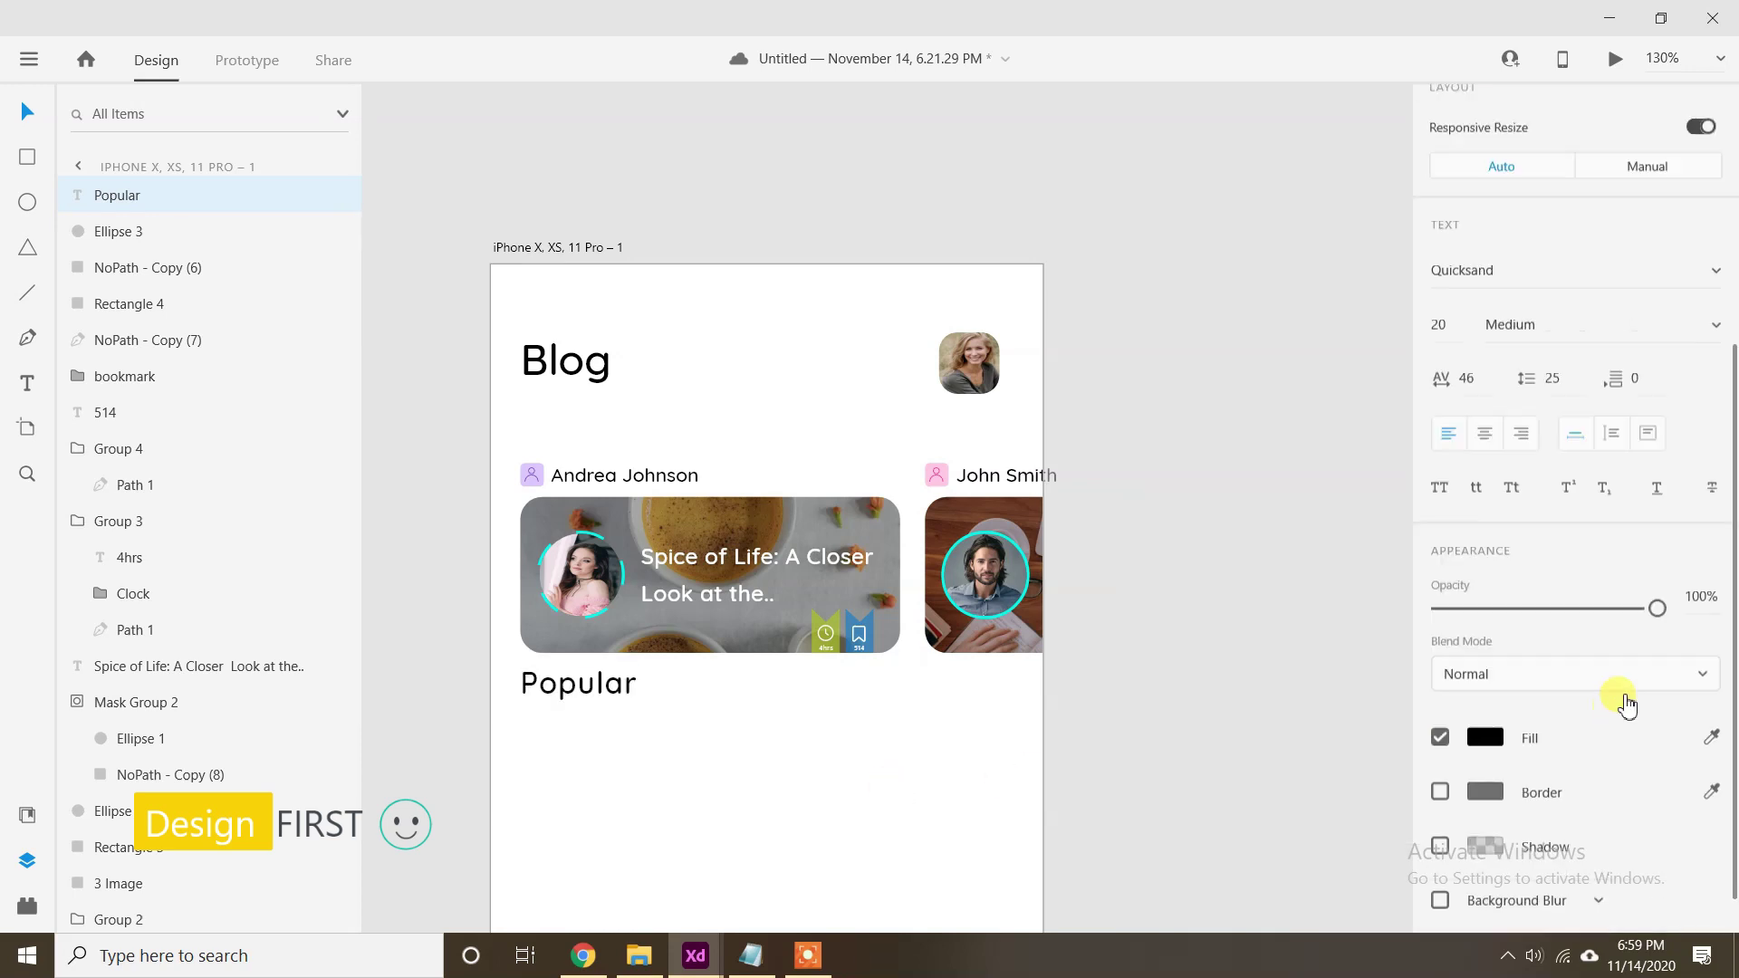
pyautogui.click(1716, 710)
pyautogui.click(1564, 757)
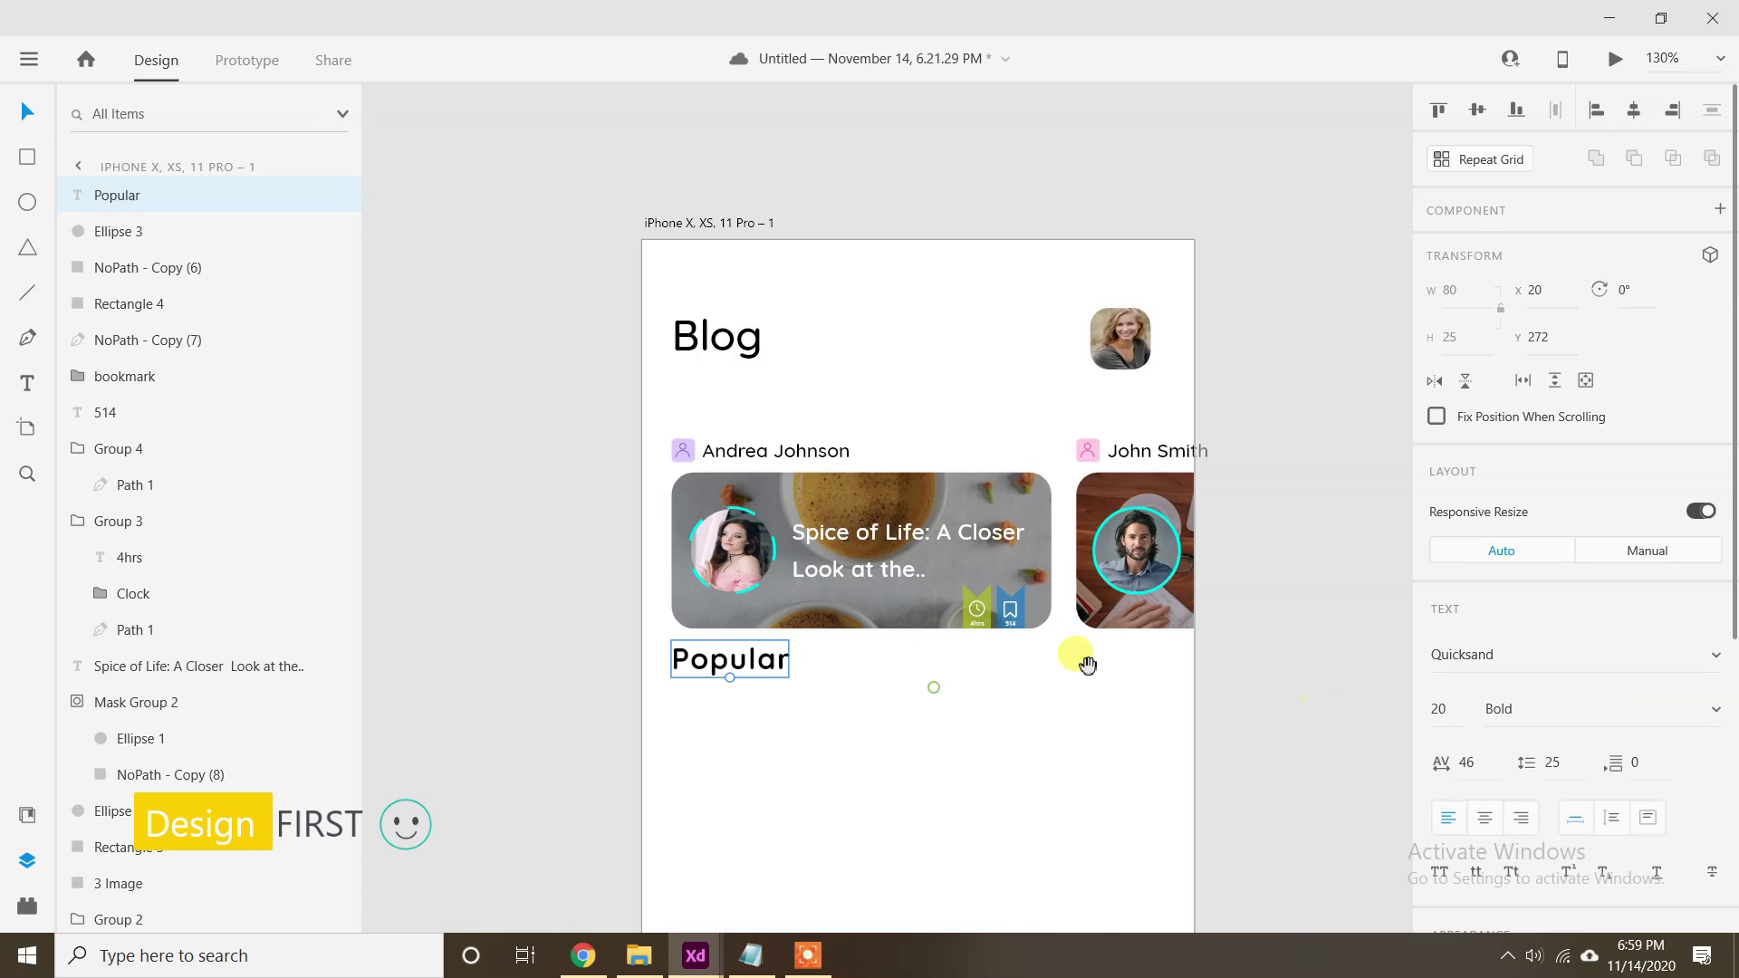
# Lower the Popular heading to Y 295 and set it in all capitals.
pyautogui.hotkey('shift', 'Down')
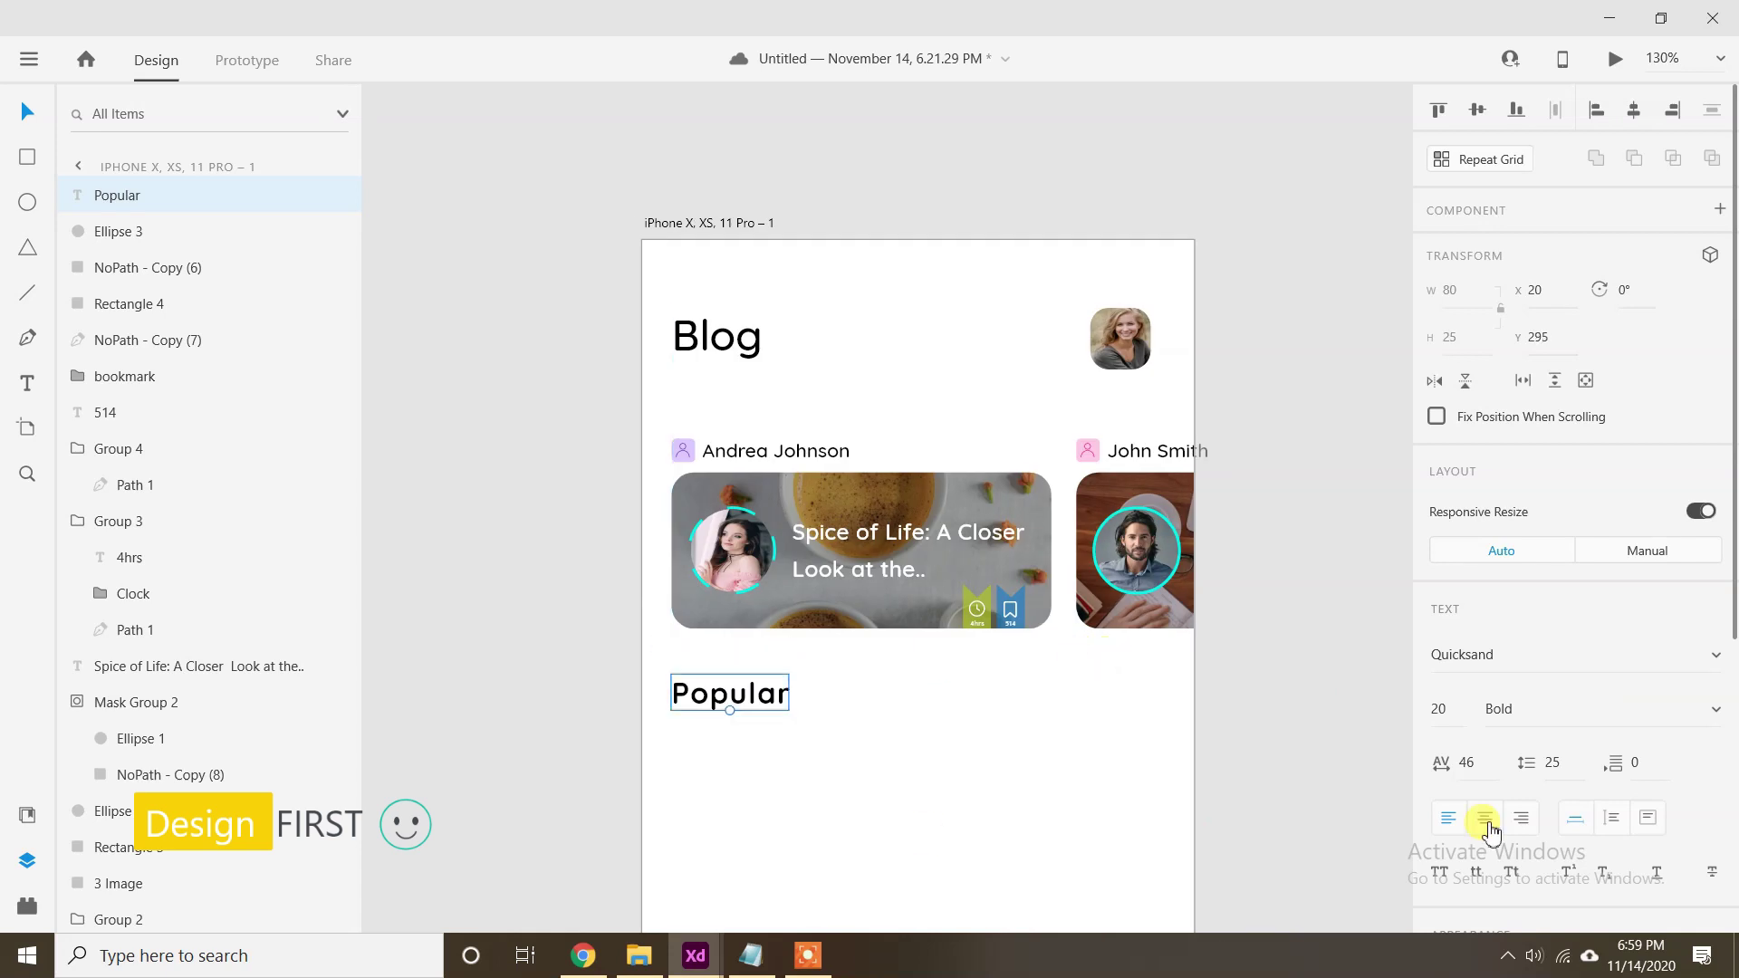
pyautogui.click(1440, 872)
pyautogui.scroll(-1, 981, 764)
pyautogui.hscroll(-1, 982, 764)
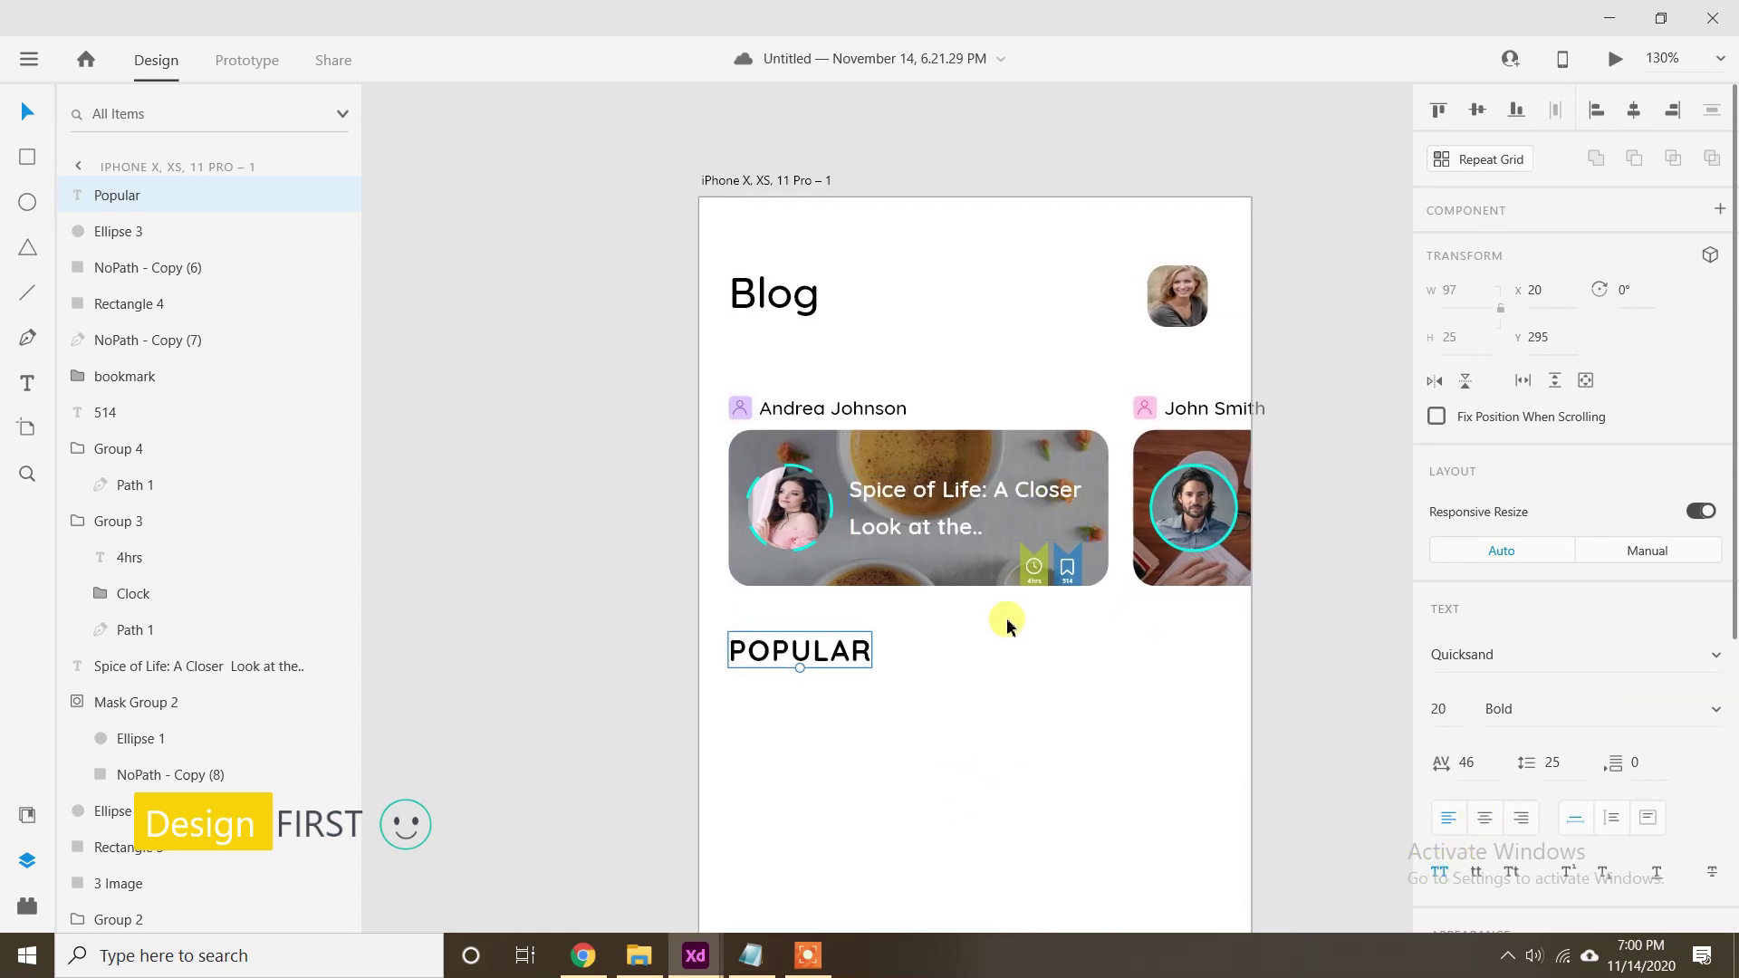
# Add a "See All" text object opposite the POPULAR heading, near the artboard's right edge, using the Notepad text.
pyautogui.click(1151, 648)
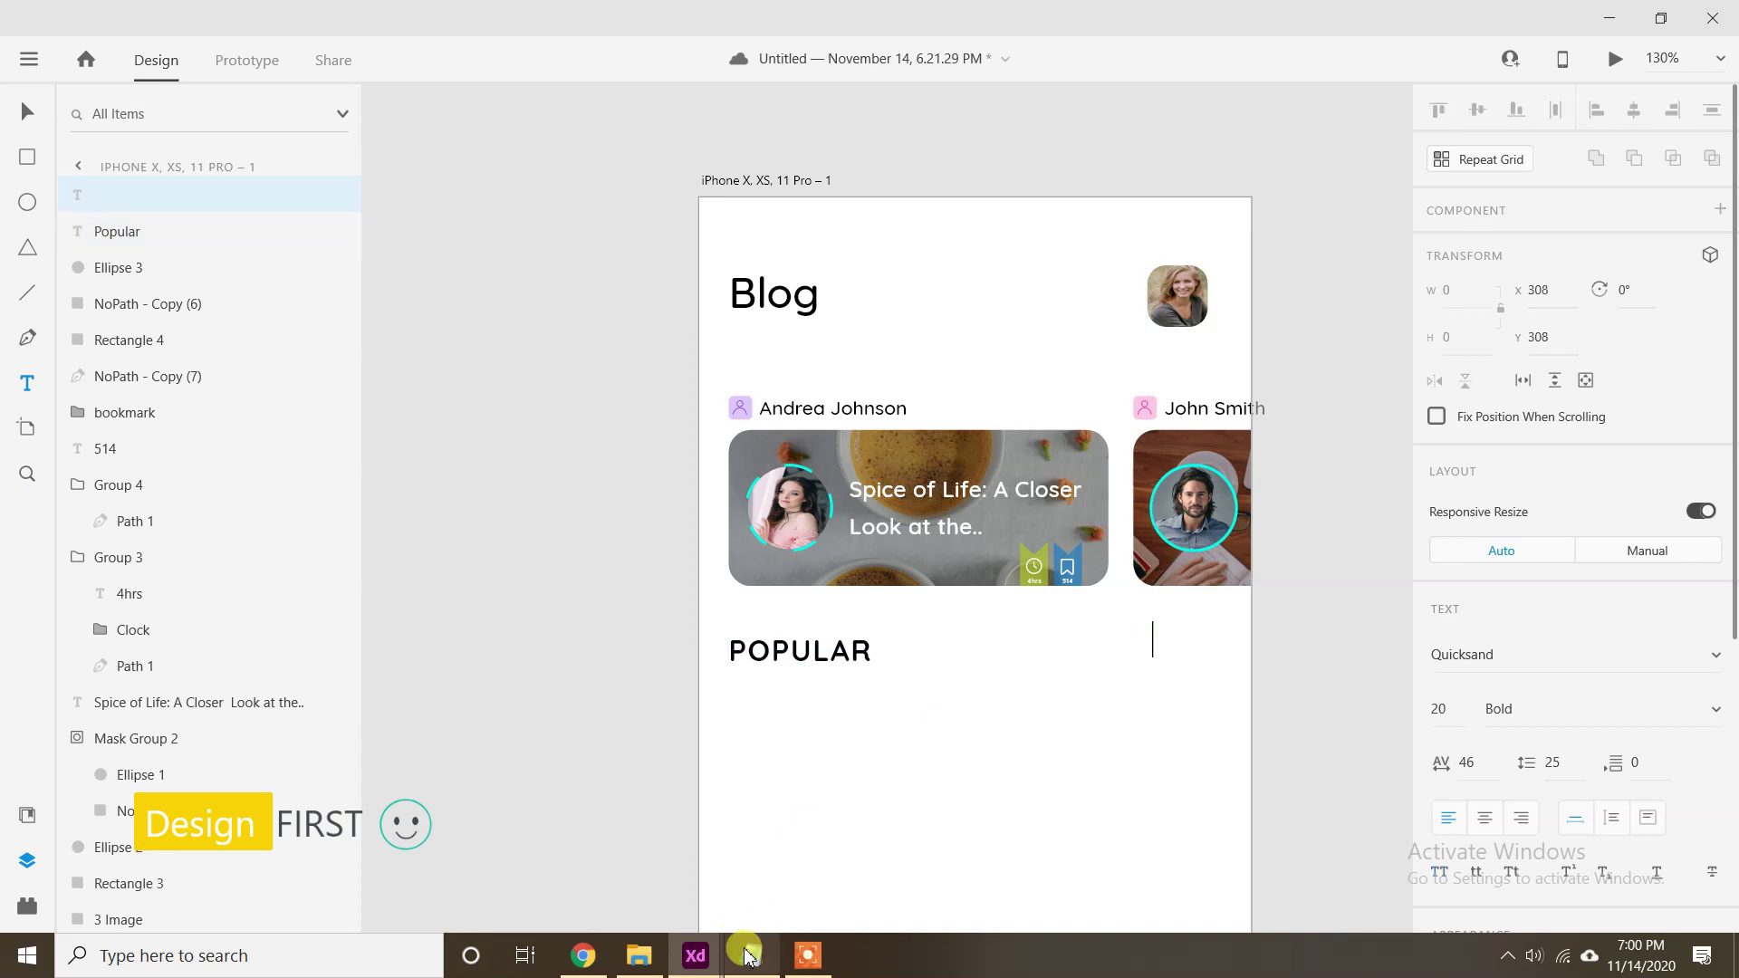
pyautogui.click(751, 956)
pyautogui.doubleClick(1417, 672)
pyautogui.moveTo(1415, 671); pyautogui.dragTo(1358, 679)
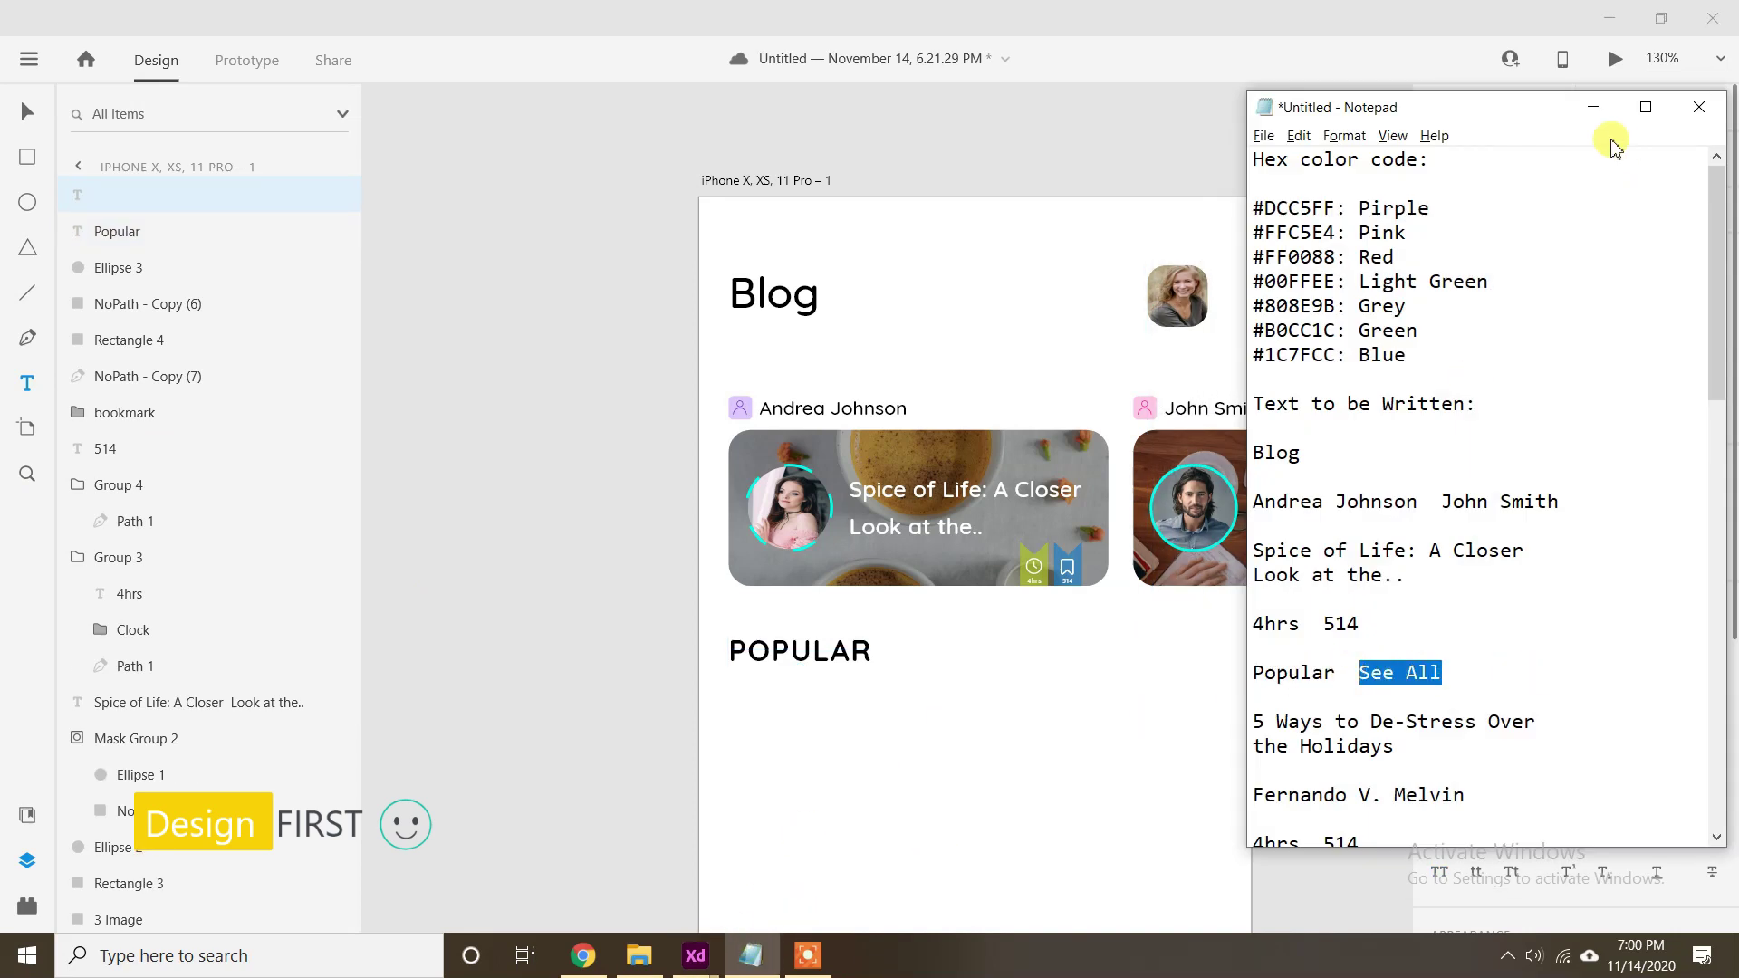
pyautogui.click(1593, 107)
pyautogui.hotkey('ctrl', 'v')
pyautogui.click(28, 112)
# Set the See All text to Segoe UI Semibold, size 13, with character spacing 4.
pyautogui.click(1591, 655)
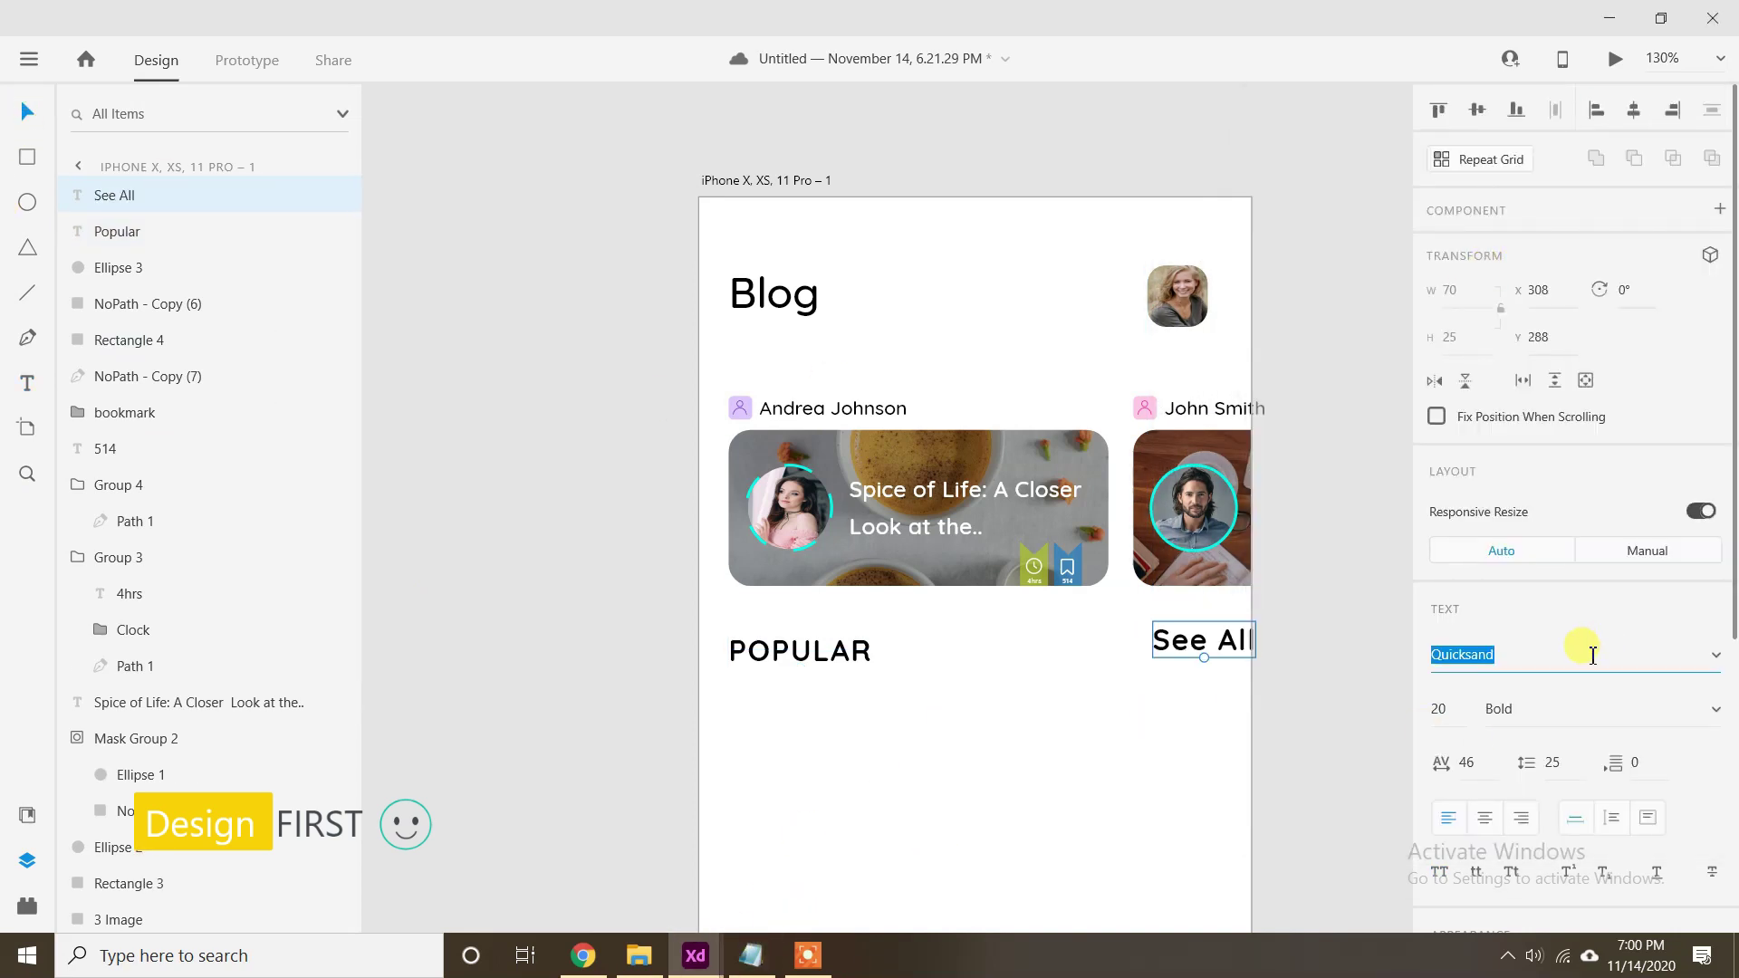
pyautogui.press('Return')
pyautogui.scroll(2, 1170, 728)
pyautogui.click(1705, 709)
pyautogui.click(1620, 618)
pyautogui.click(1446, 709)
pyautogui.write('13')
pyautogui.press('Return')
pyautogui.click(1474, 764)
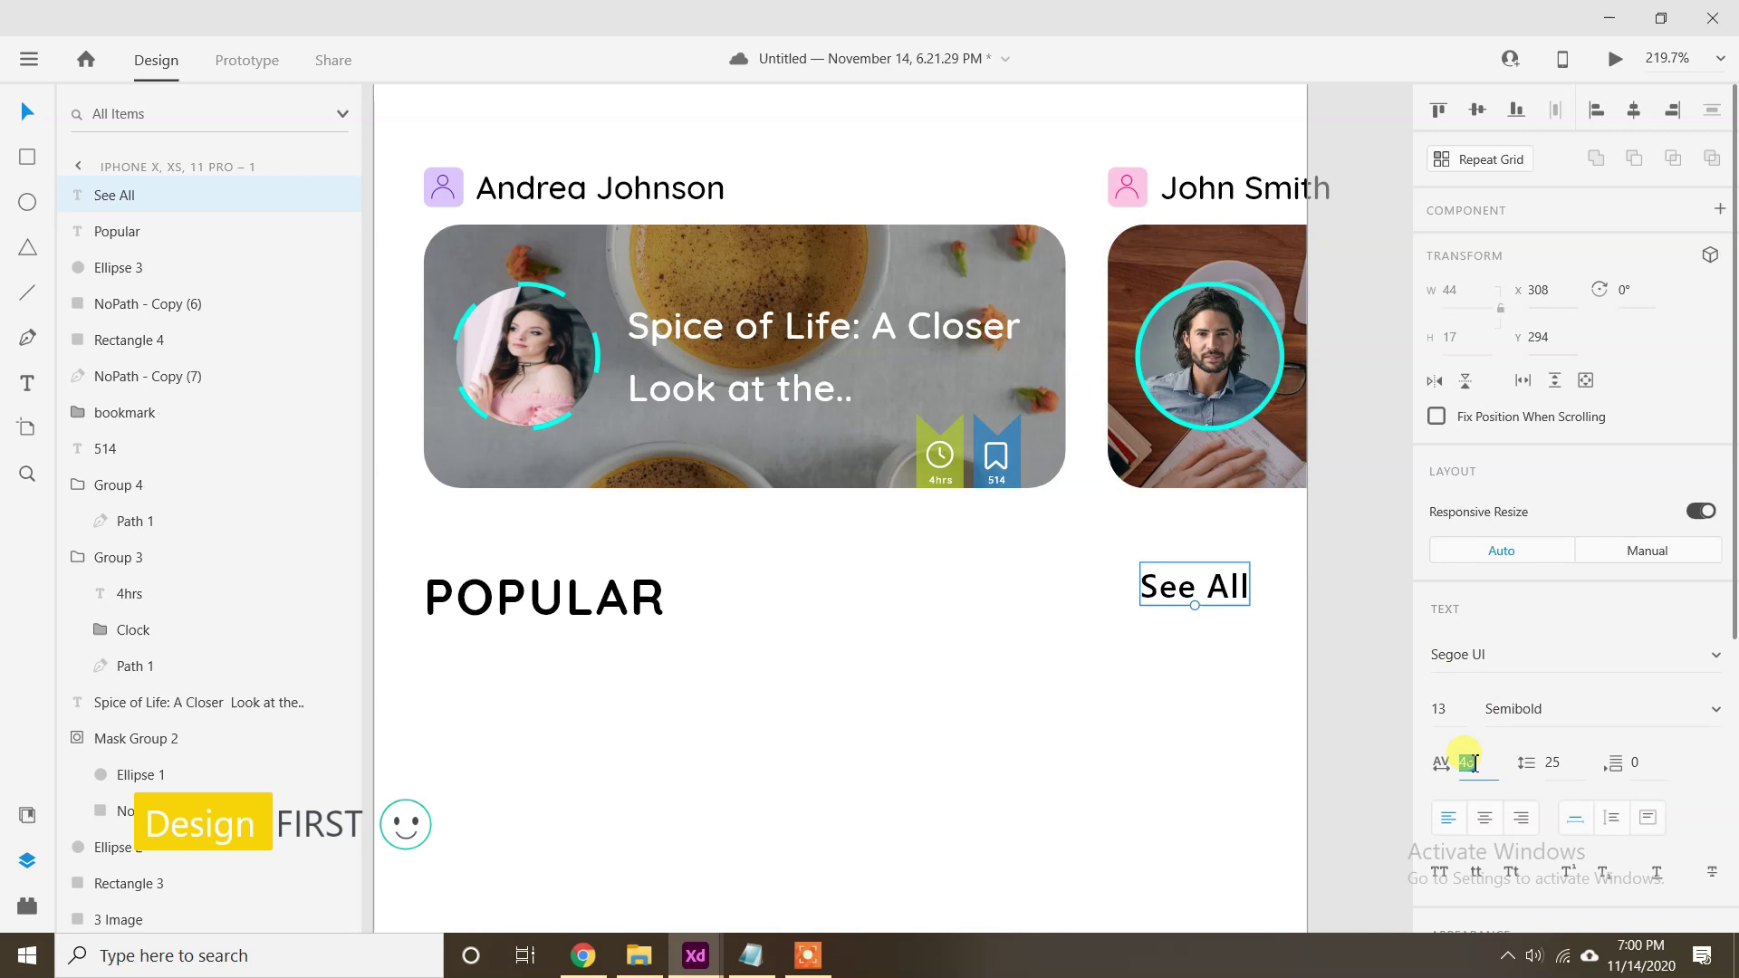
pyautogui.press('Return')
# Nudge the See All text to Y 299 so it lines up vertically with the POPULAR heading.
pyautogui.moveTo(1207, 664); pyautogui.dragTo(1158, 672)
pyautogui.hotkey('shift', 'Down')
pyautogui.press('Up')
pyautogui.press('Up')
pyautogui.press('Up')
pyautogui.press('Up')
pyautogui.press('Up')
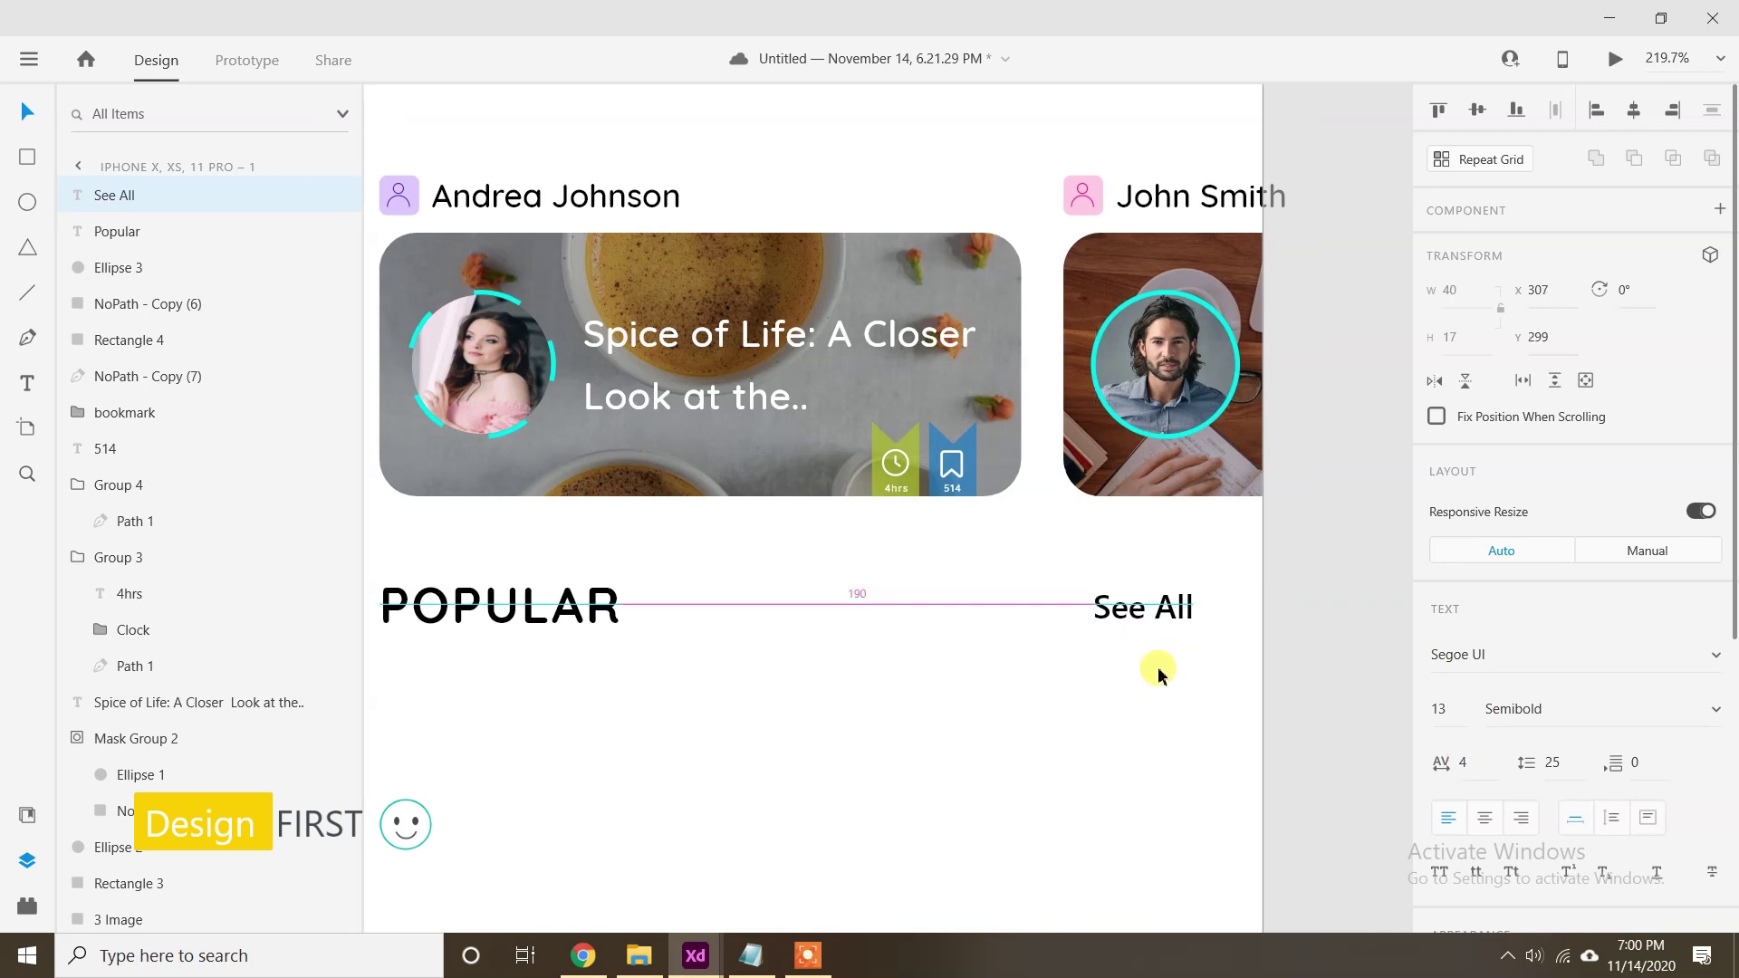
# Underline the See All text and fill it with the blue #1C7FCC from the notes.
pyautogui.scroll(-5, 1584, 730)
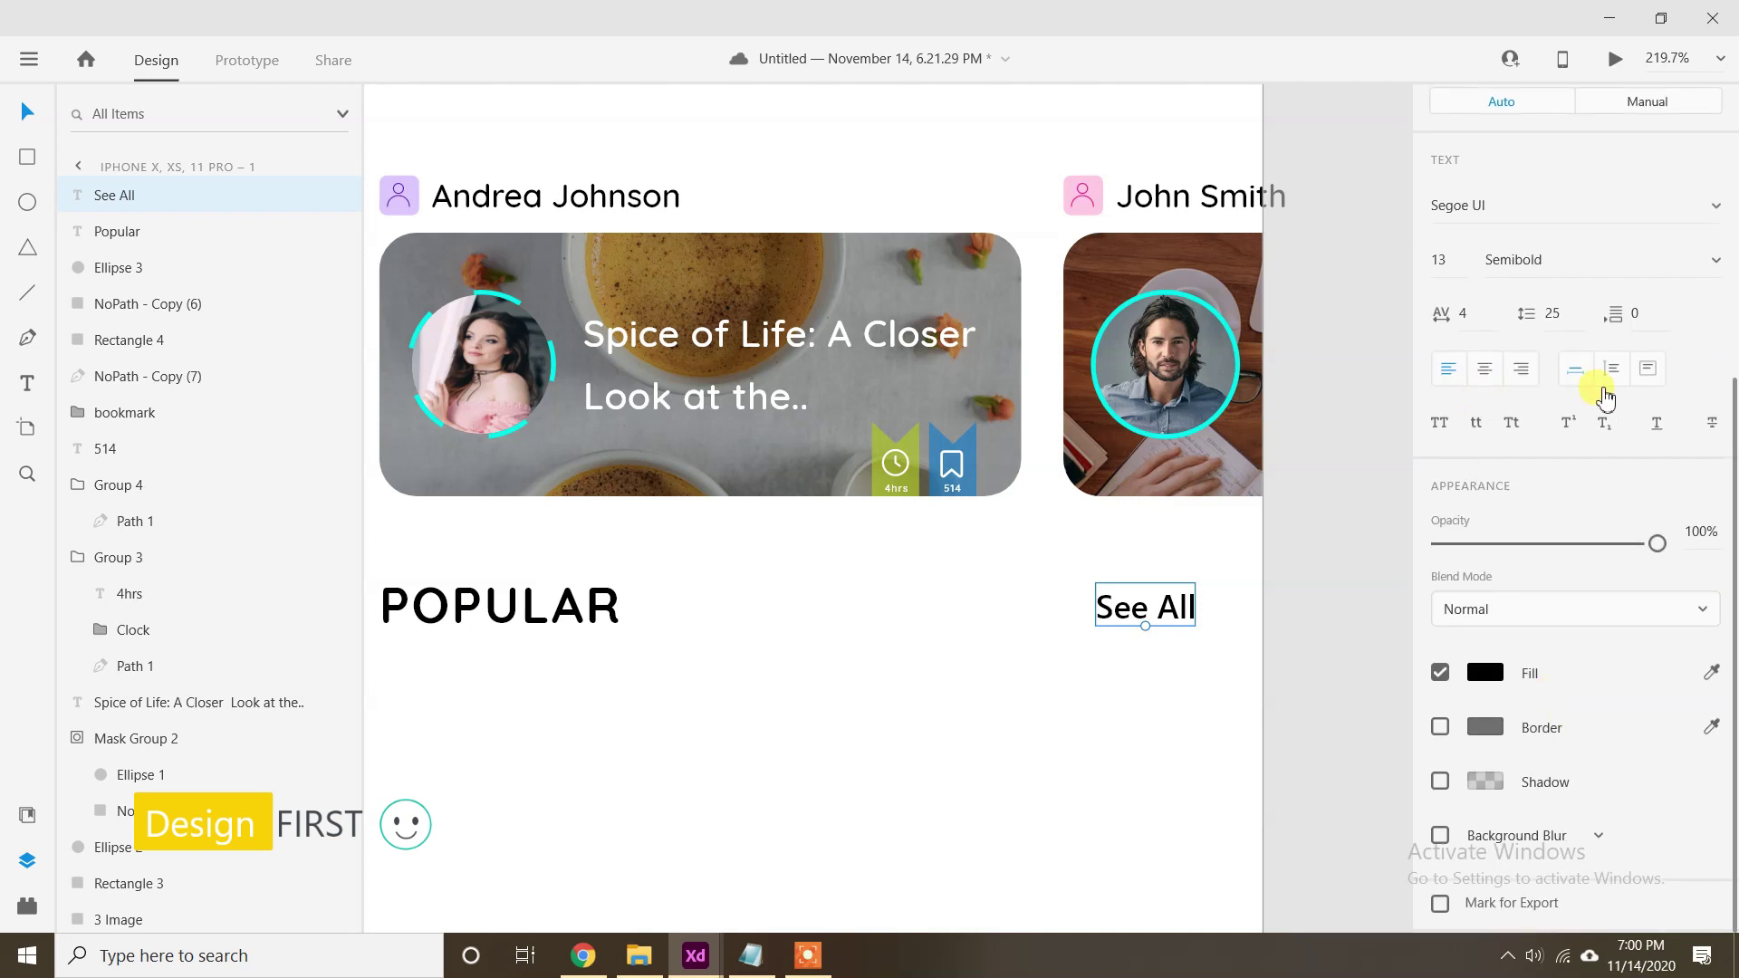
pyautogui.click(1654, 428)
pyautogui.click(1484, 671)
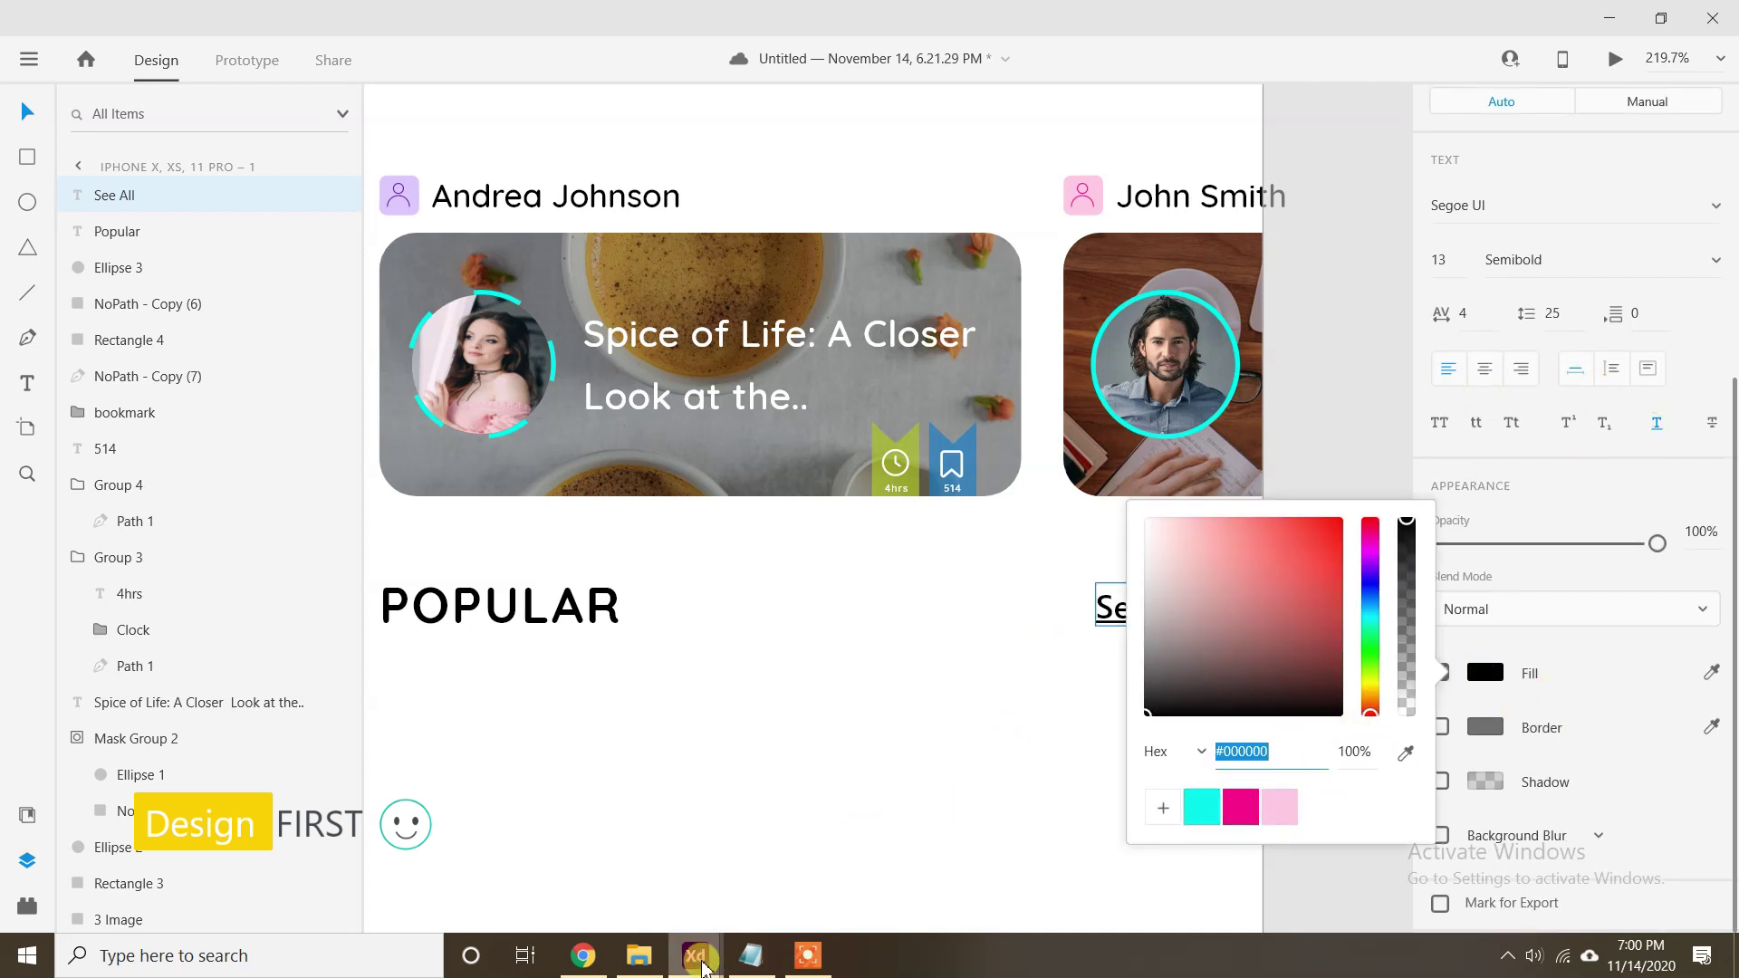
pyautogui.click(1201, 806)
pyautogui.click(751, 955)
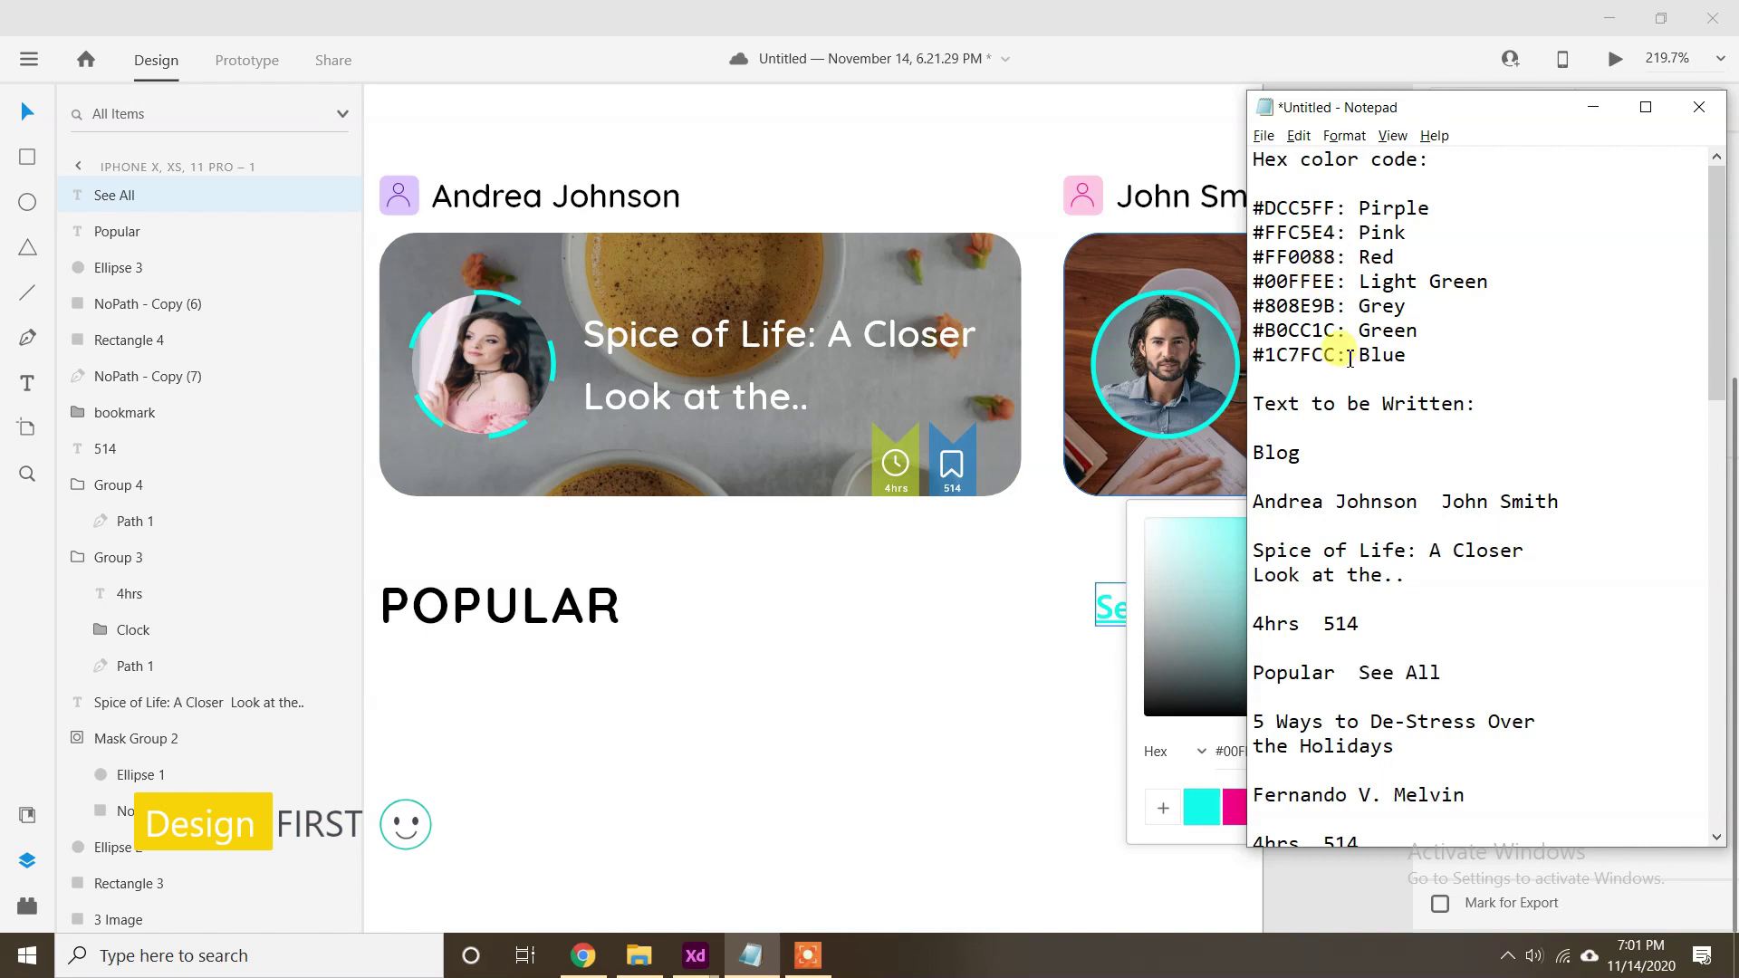
pyautogui.moveTo(1339, 355); pyautogui.dragTo(1253, 355)
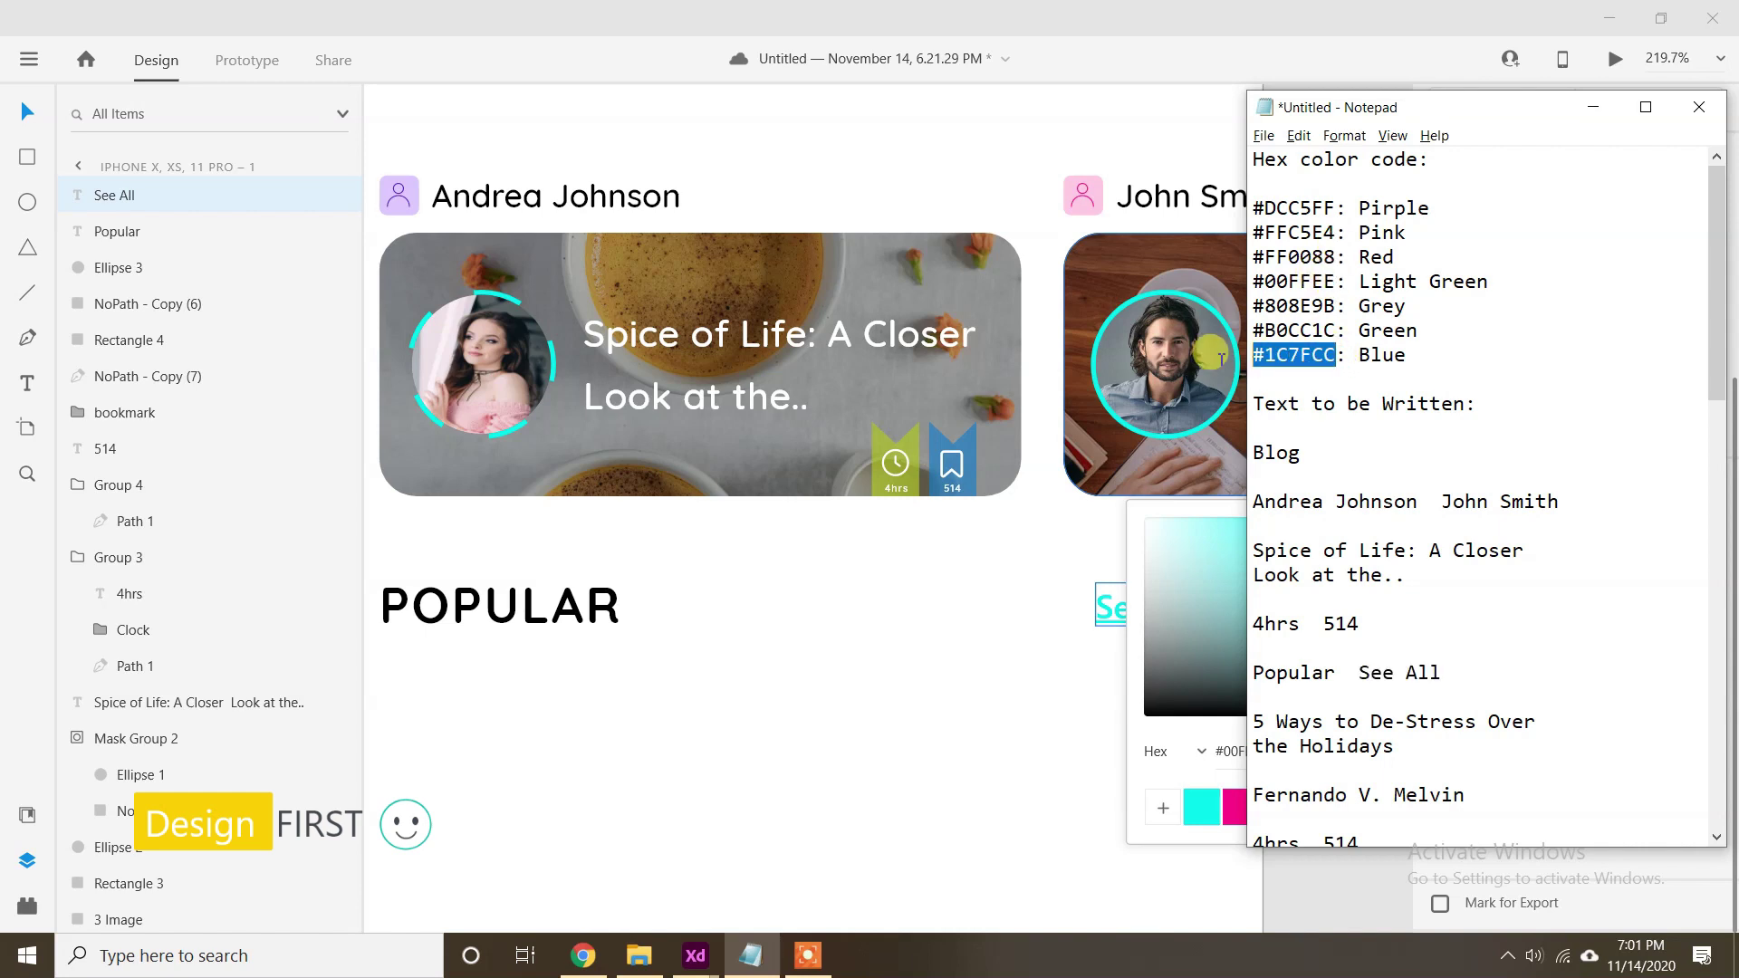
pyautogui.click(1169, 751)
pyautogui.click(1236, 750)
pyautogui.press('Return')
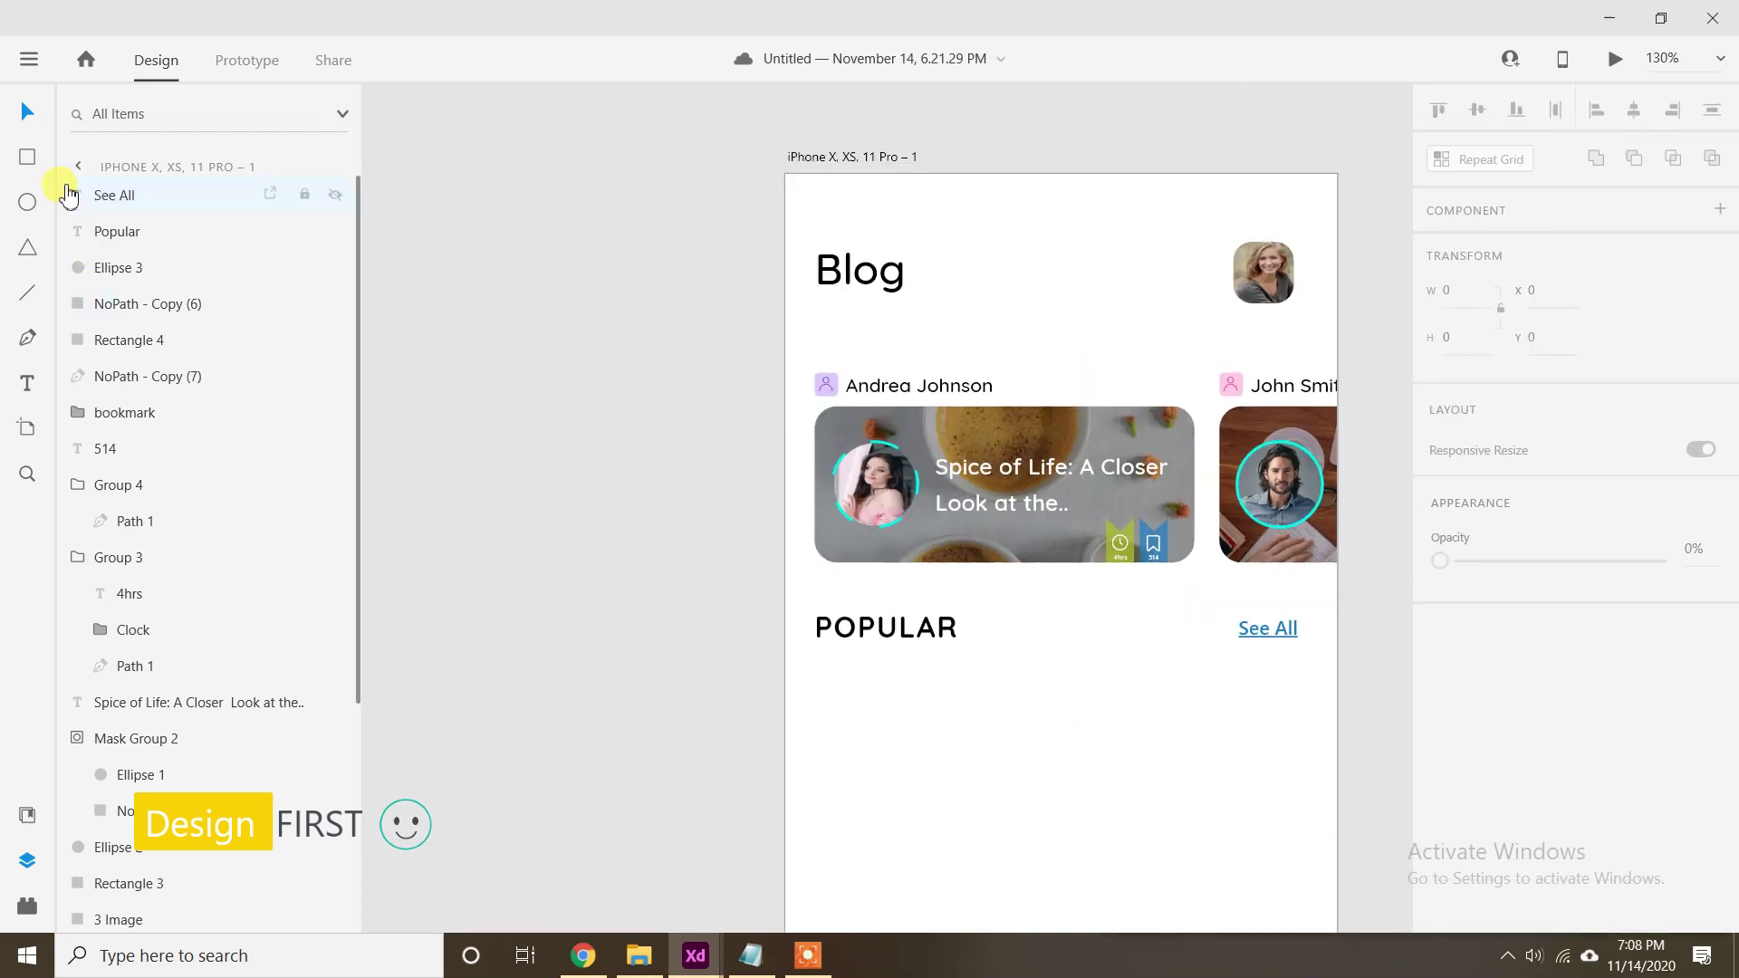
# Draw a rectangle below the POPULAR heading at X 20, Y 337 and size it to 106 by 106.
pyautogui.moveTo(814, 670); pyautogui.dragTo(875, 755)
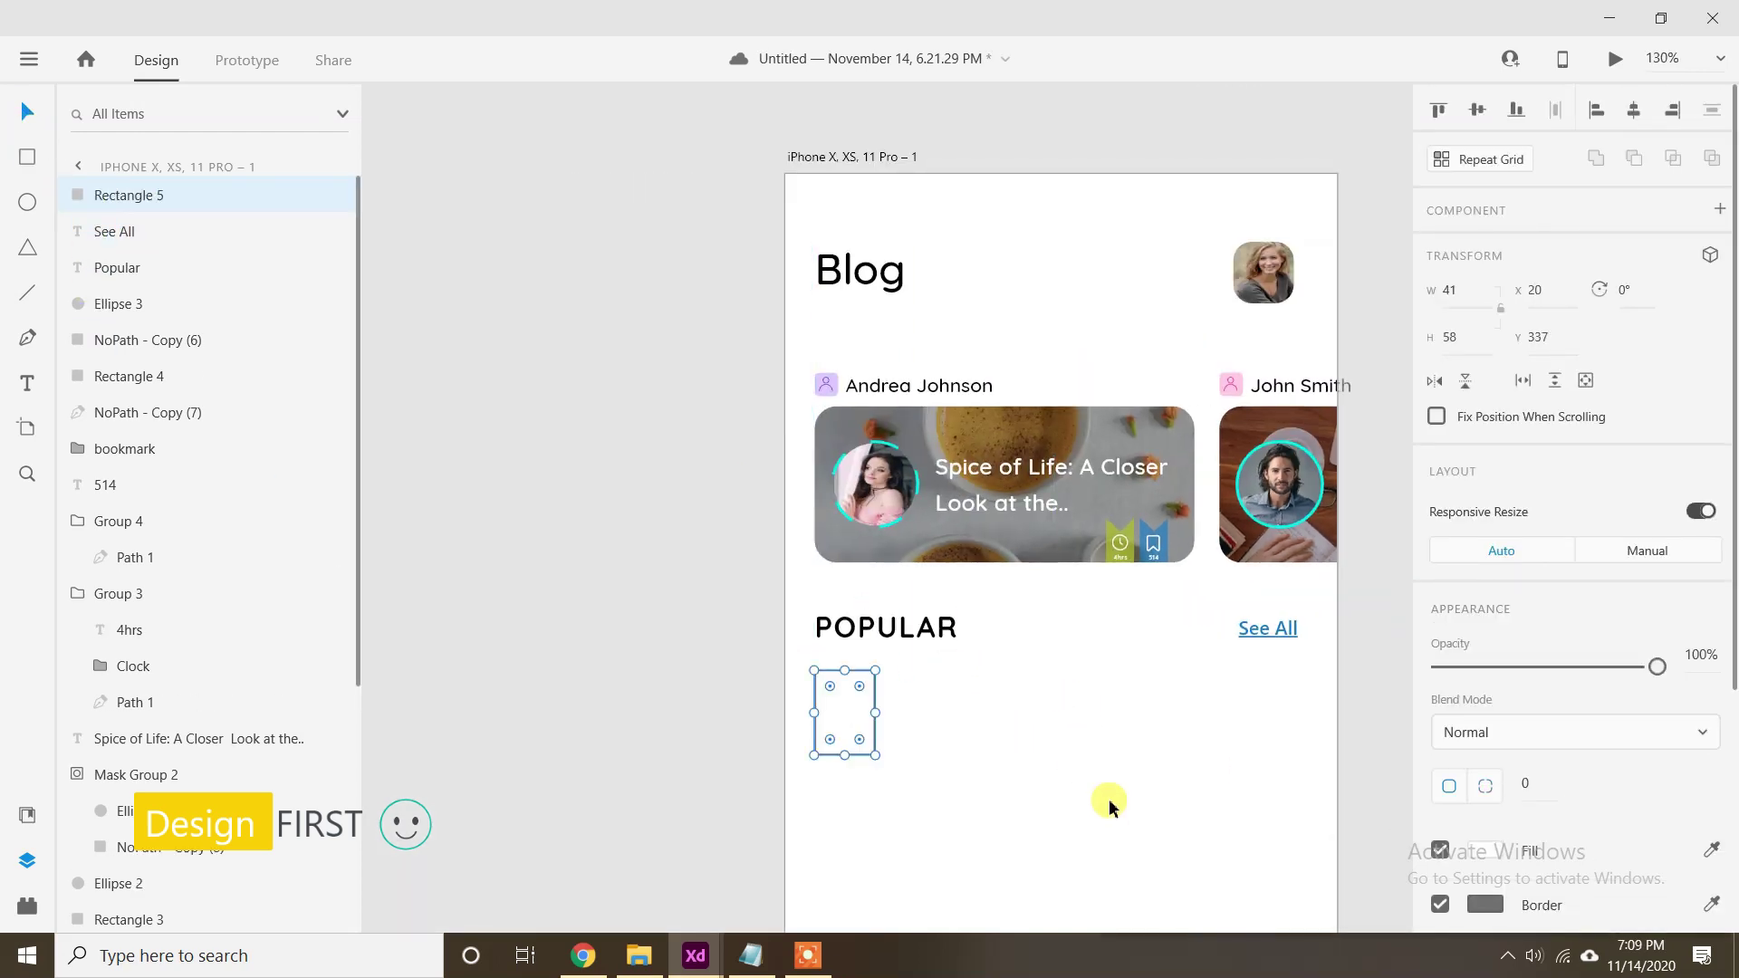
pyautogui.click(1464, 289)
pyautogui.write('106')
pyautogui.press('Return')
pyautogui.click(1450, 338)
pyautogui.write('106')
pyautogui.press('Return')
# Round all corners of the new square to 20 and remove its border.
pyautogui.scroll(-3, 1486, 769)
pyautogui.click(1518, 705)
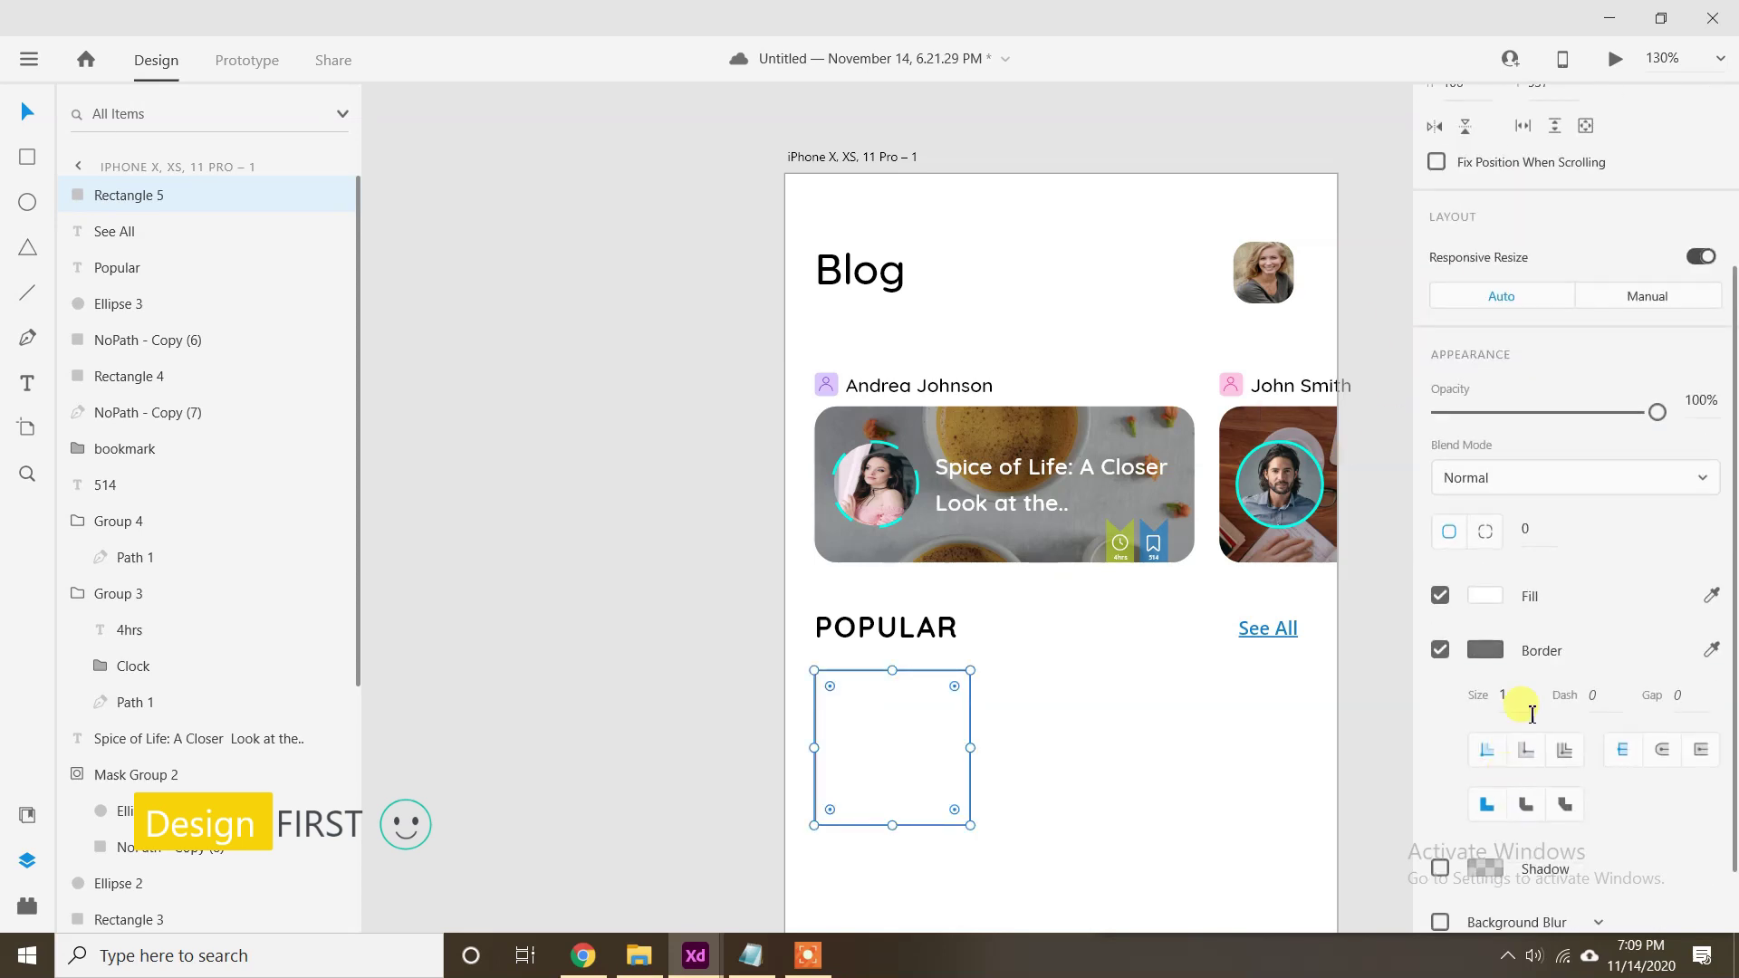
pyautogui.write('20')
pyautogui.press('Return')
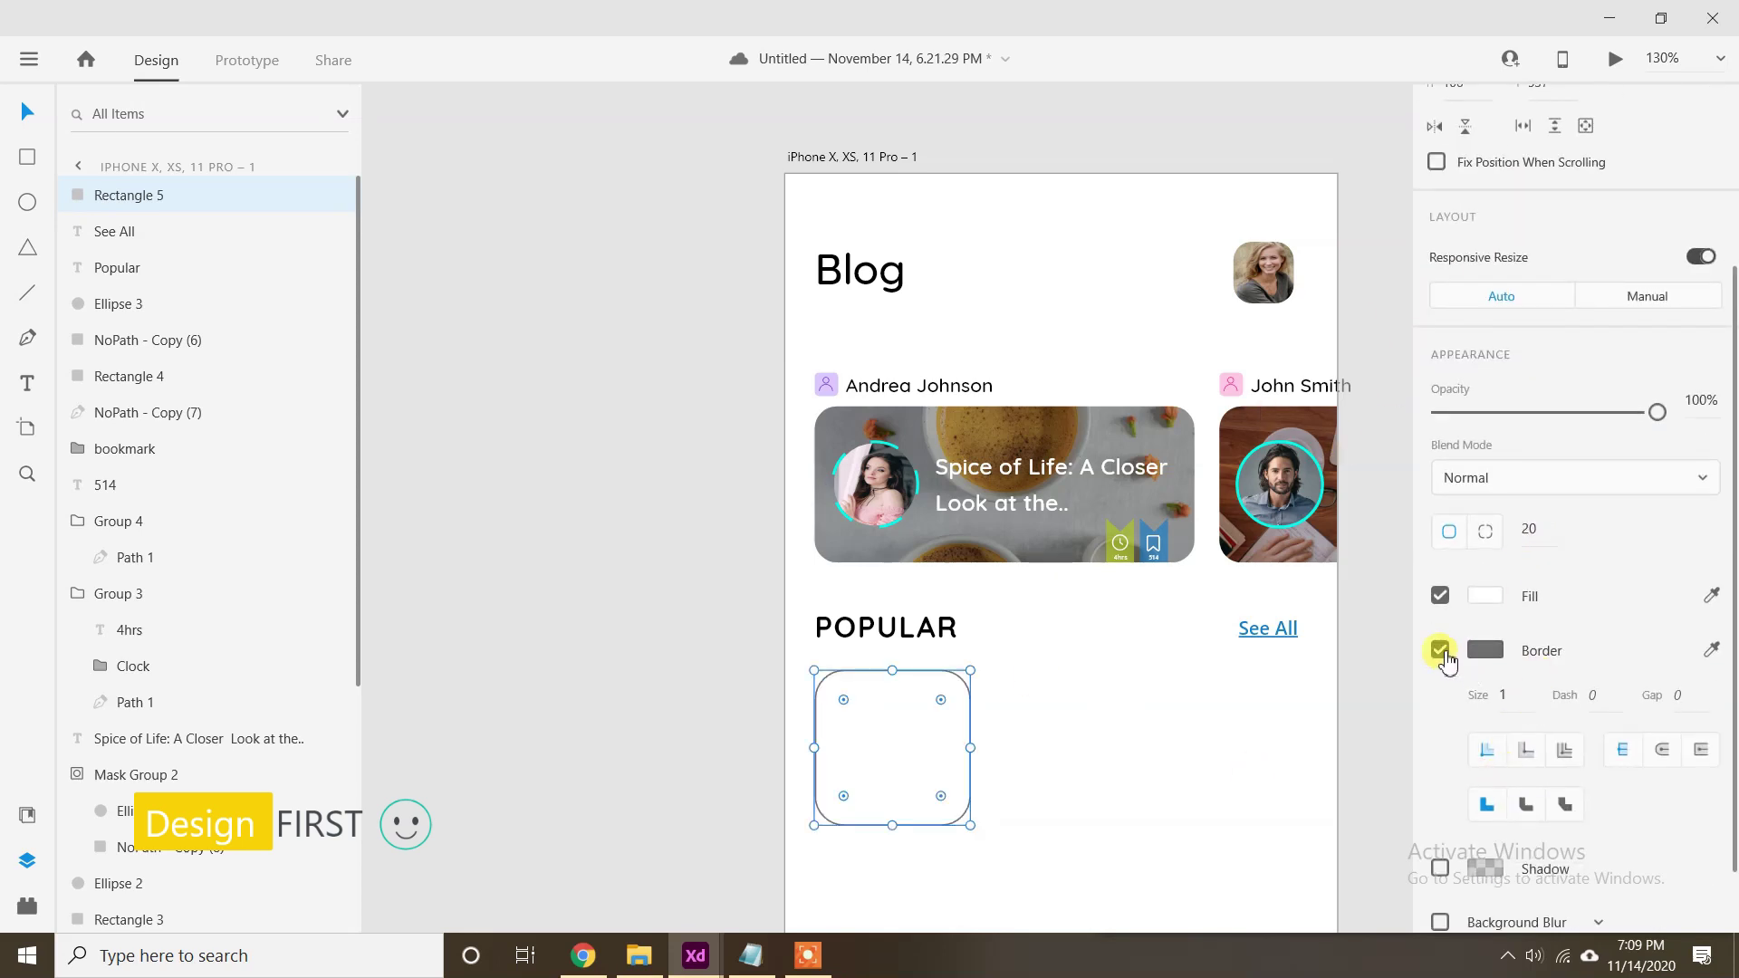
pyautogui.click(1440, 650)
pyautogui.click(638, 955)
pyautogui.moveTo(1650, 408); pyautogui.dragTo(1035, 741)
pyautogui.scroll(-5, 1032, 735)
pyautogui.scroll(2, 1023, 761)
pyautogui.click(1003, 745)
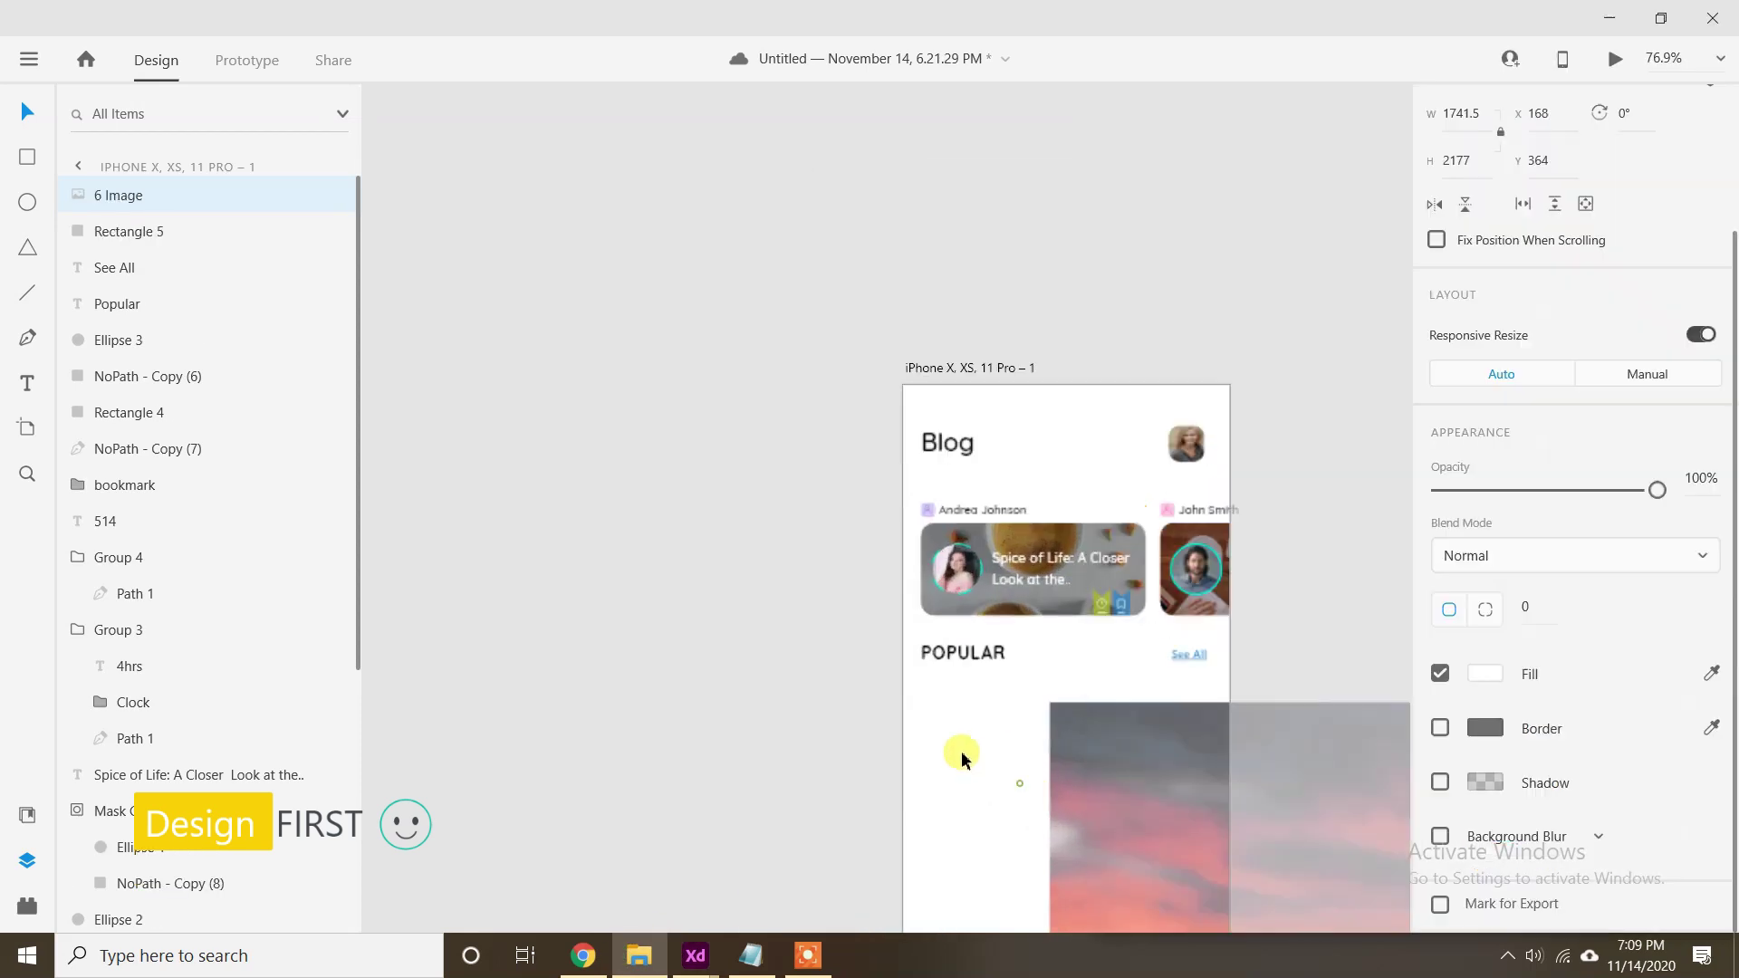
pyautogui.click(1132, 780)
pyautogui.press('Delete')
# Fill the rounded square below POPULAR with the sunset picture 6 Image.jpg from the asset folder.
pyautogui.click(966, 725)
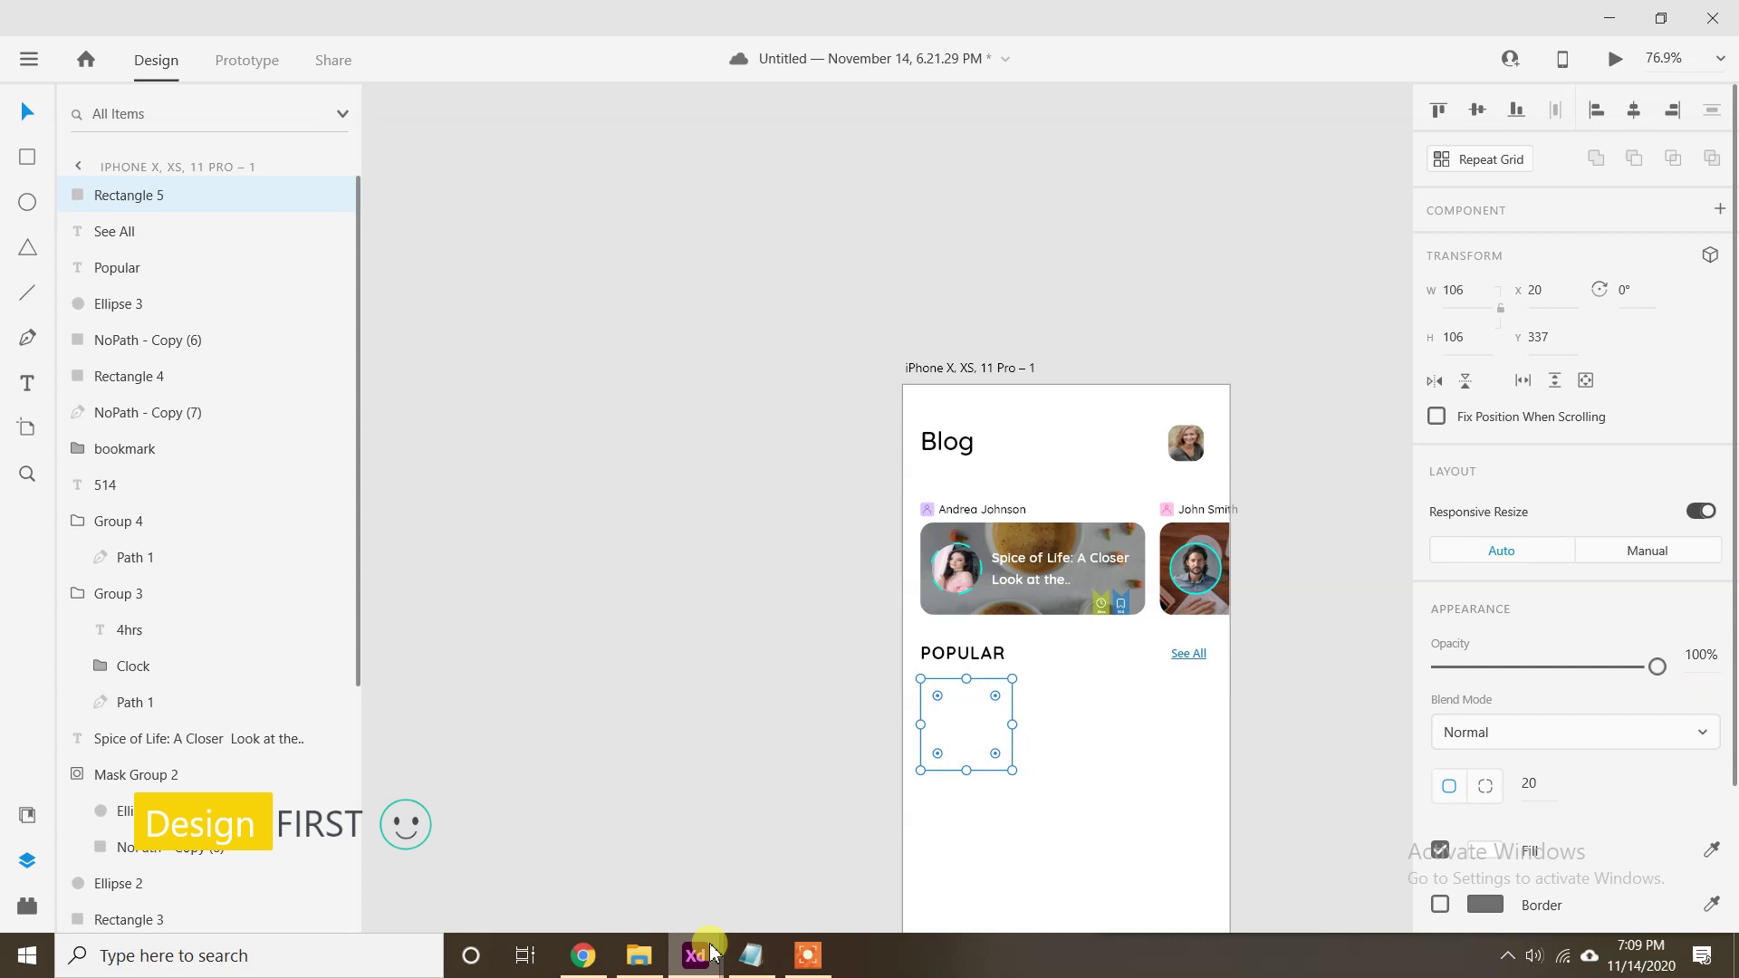
pyautogui.click(638, 956)
pyautogui.moveTo(1648, 412); pyautogui.dragTo(993, 744)
pyautogui.click(996, 784)
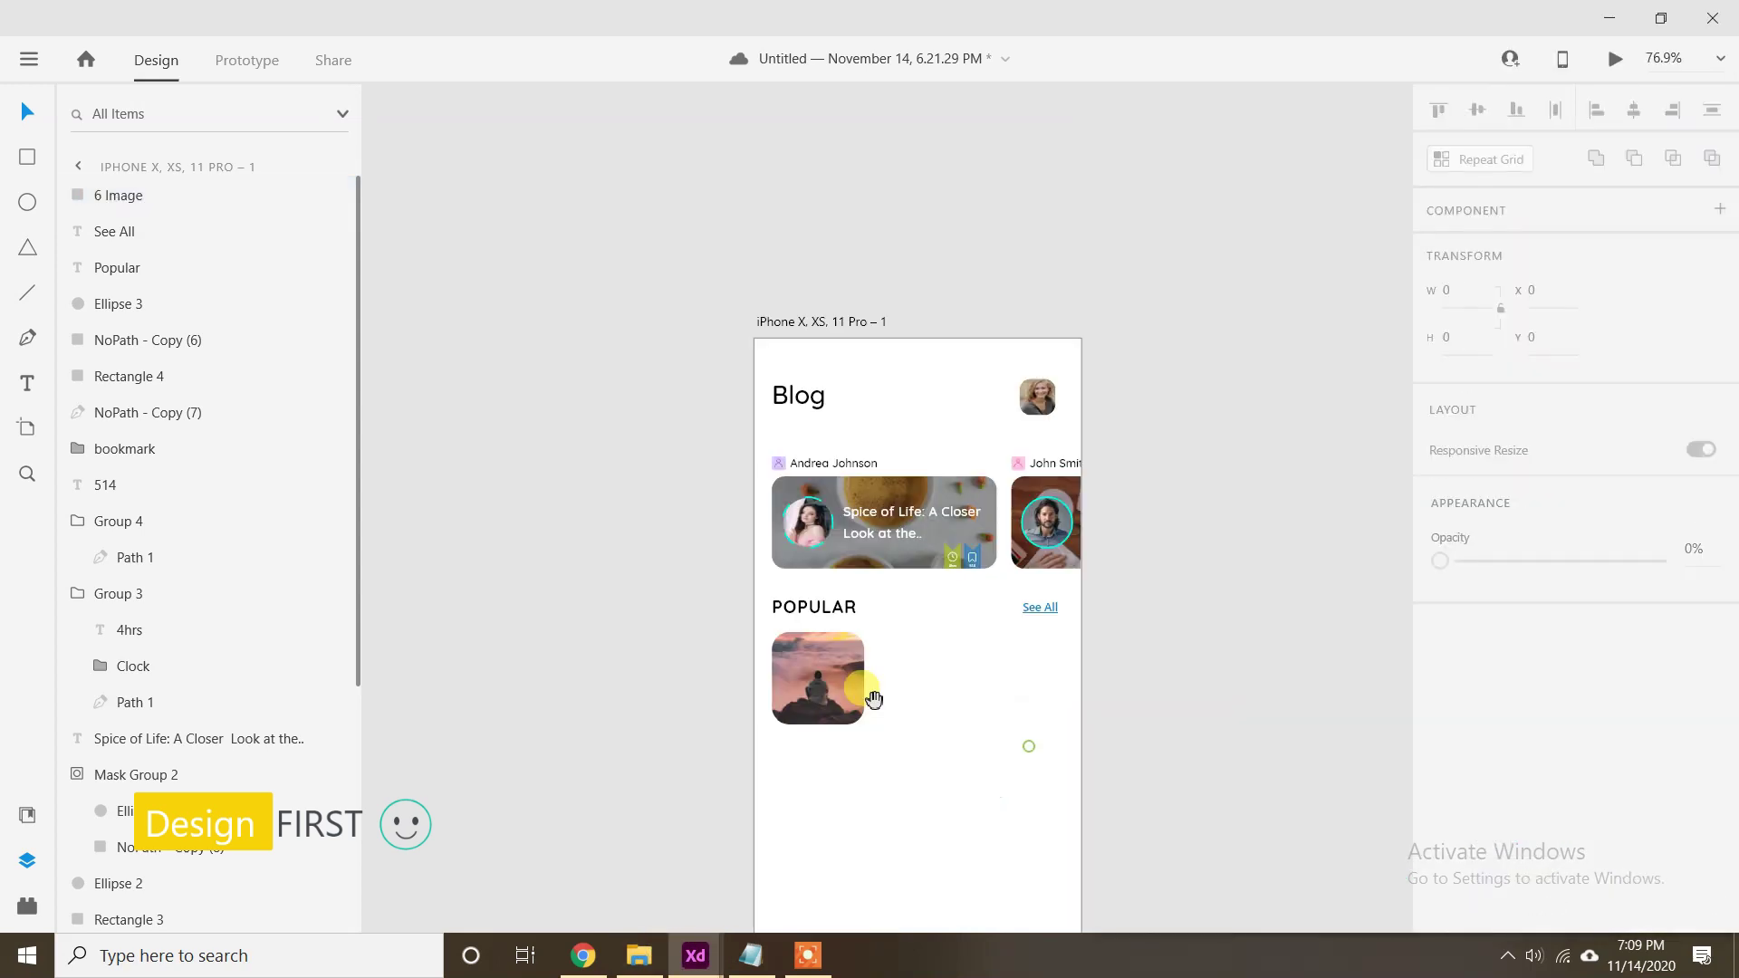
# Add a text object beside the sunset picture containing the post author's full name copied from the notes.
pyautogui.scroll(3, 865, 693)
pyautogui.hscroll(2, 770, 670)
pyautogui.click(27, 383)
pyautogui.click(829, 584)
pyautogui.click(744, 971)
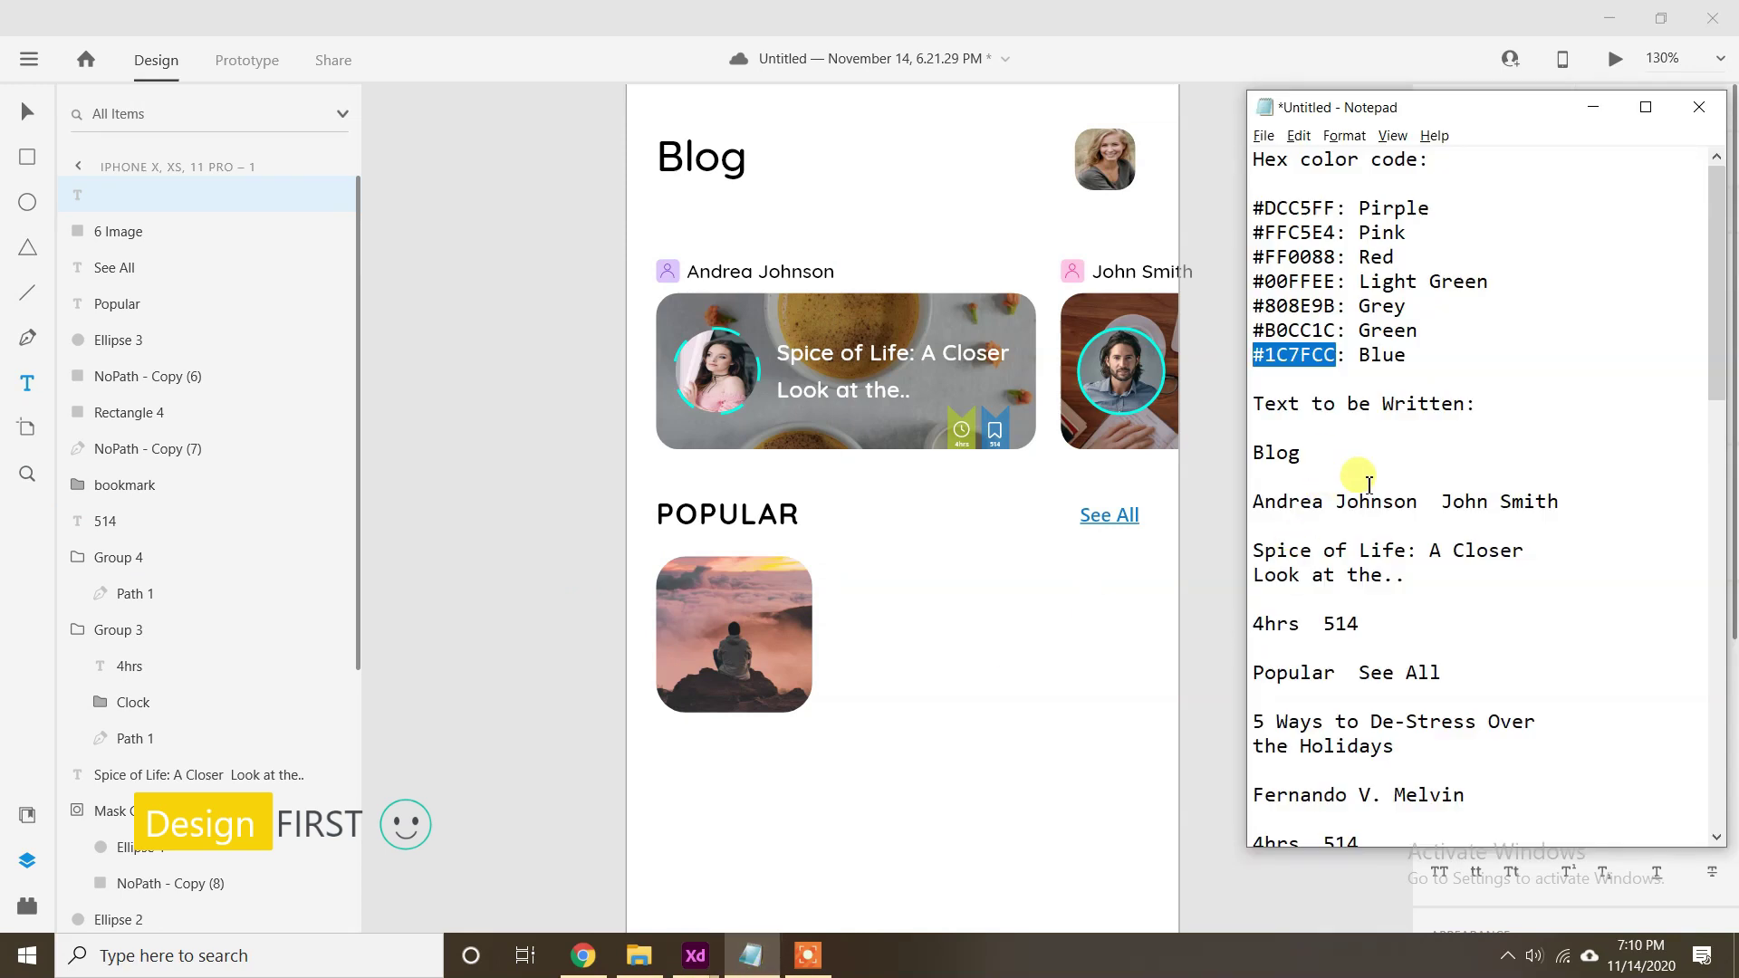
pyautogui.scroll(-1, 1341, 722)
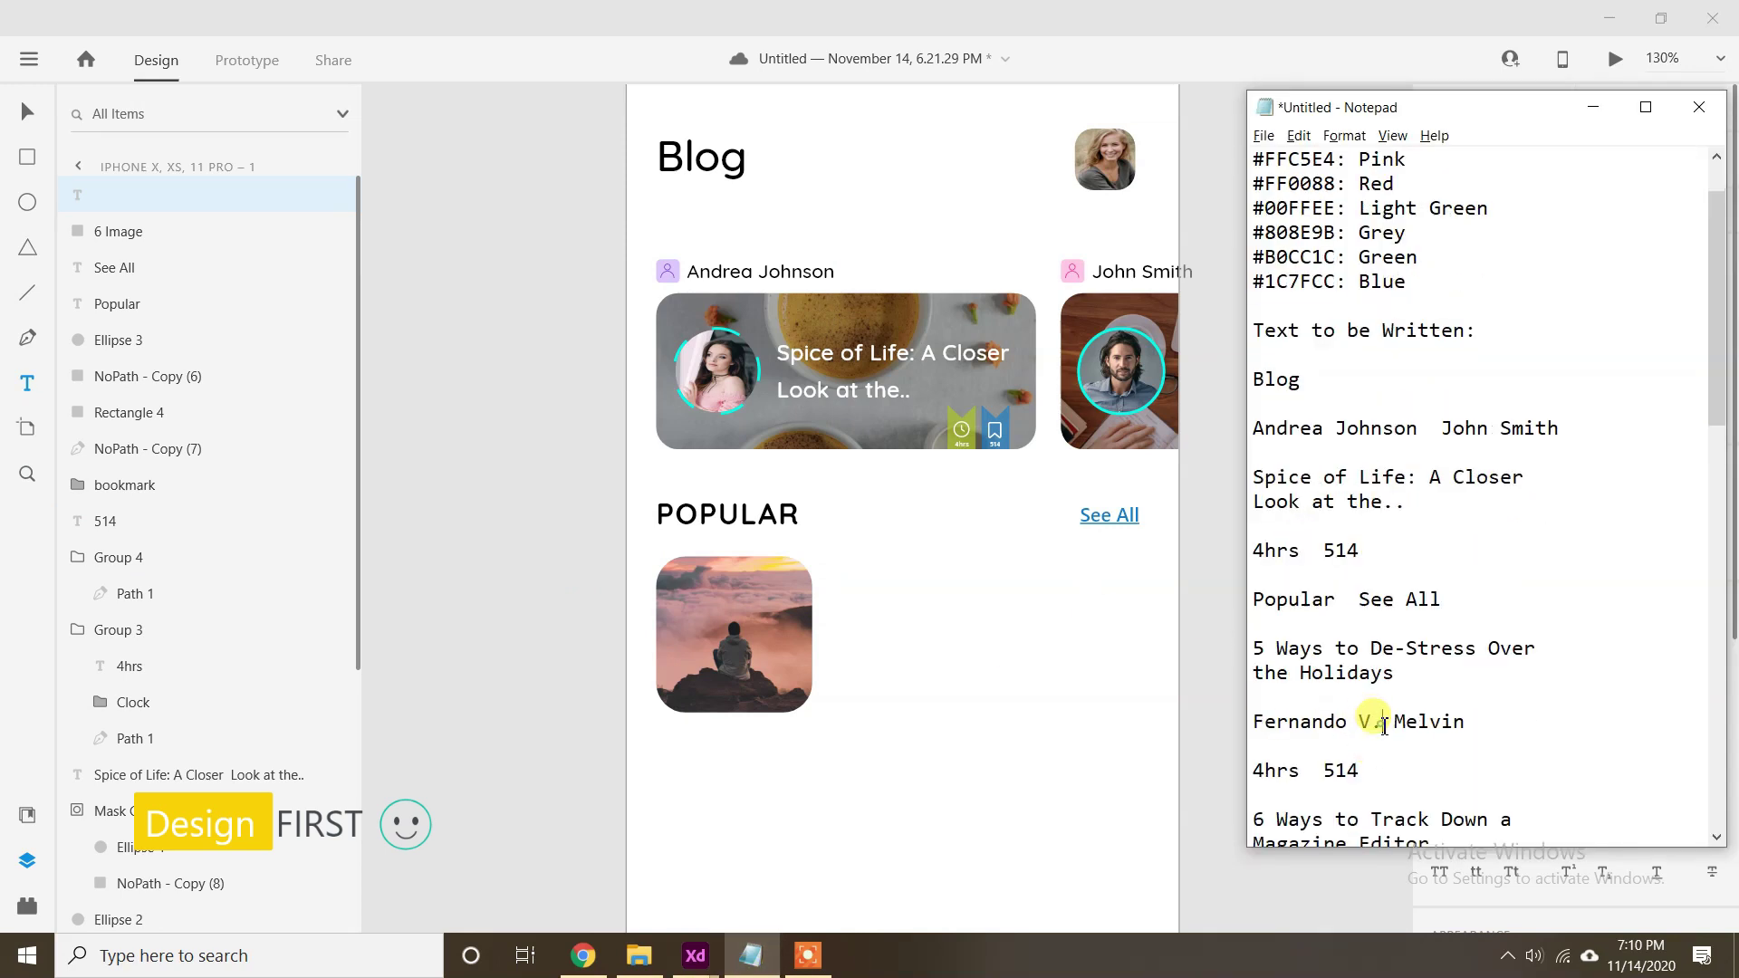
pyautogui.moveTo(1482, 725); pyautogui.dragTo(1175, 733)
pyautogui.hotkey('ctrl', 'c')
pyautogui.click(1593, 107)
pyautogui.hotkey('ctrl', 'v')
# Set the new text beside the picture to Quicksand Bold, size 15, with character spacing 0.
pyautogui.press('Escape')
pyautogui.write('15')
pyautogui.press('Return')
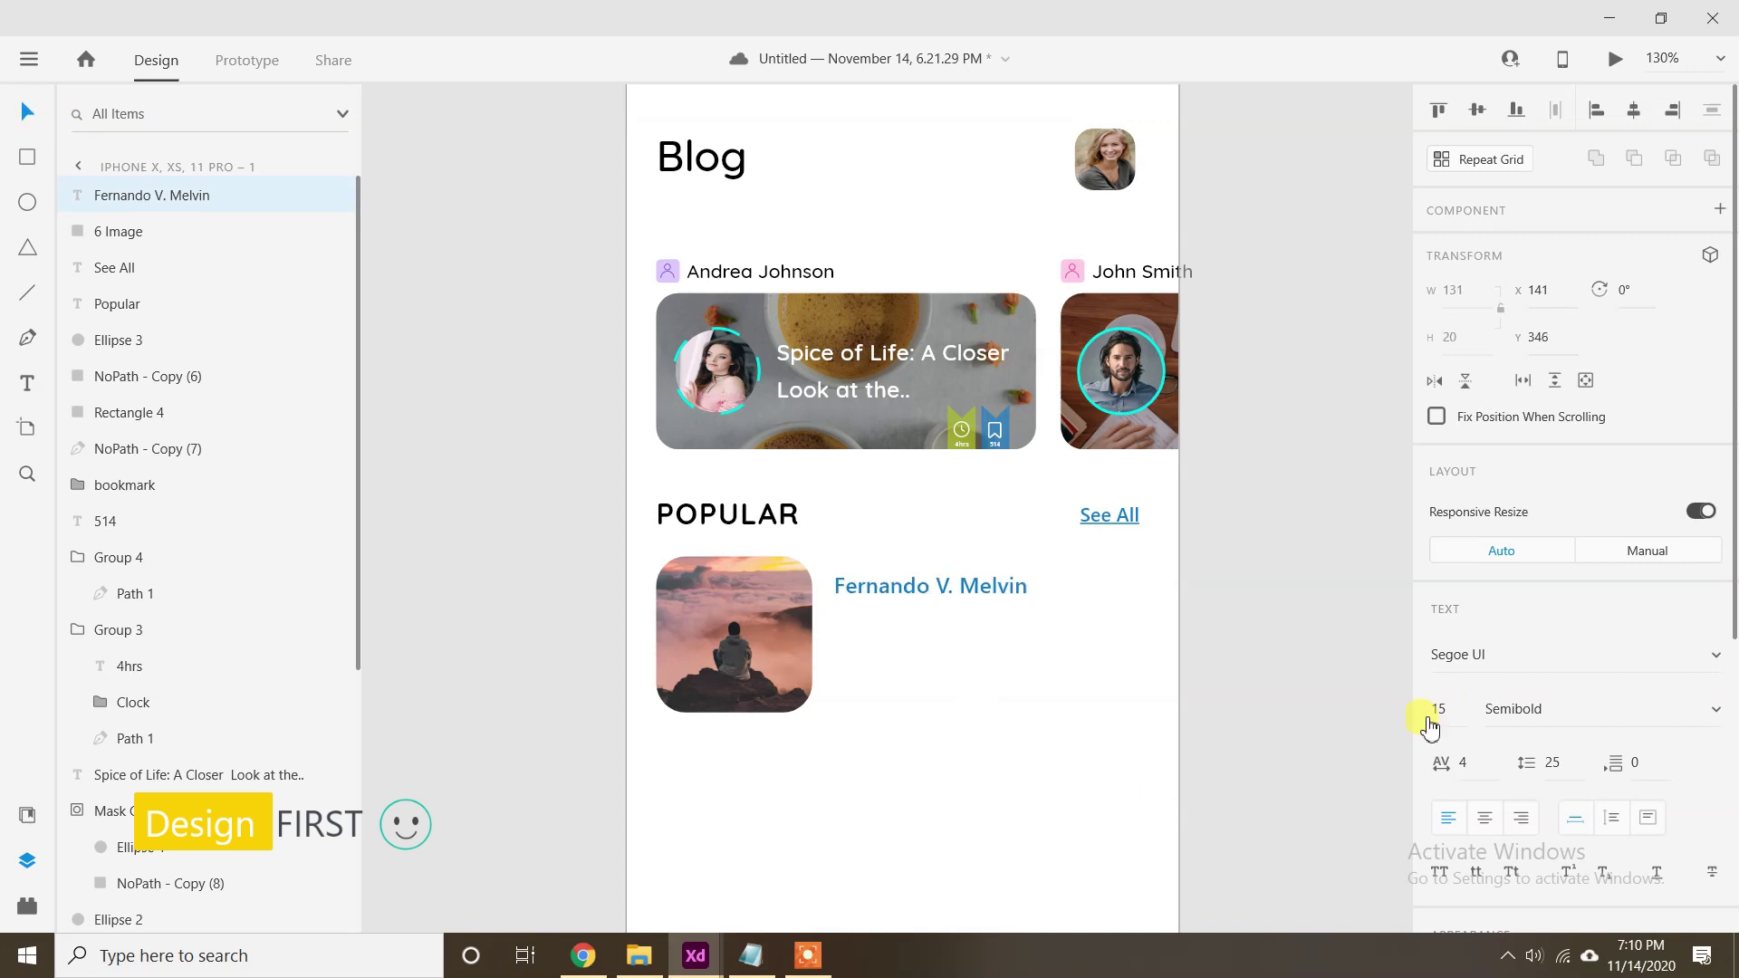
pyautogui.press('Return')
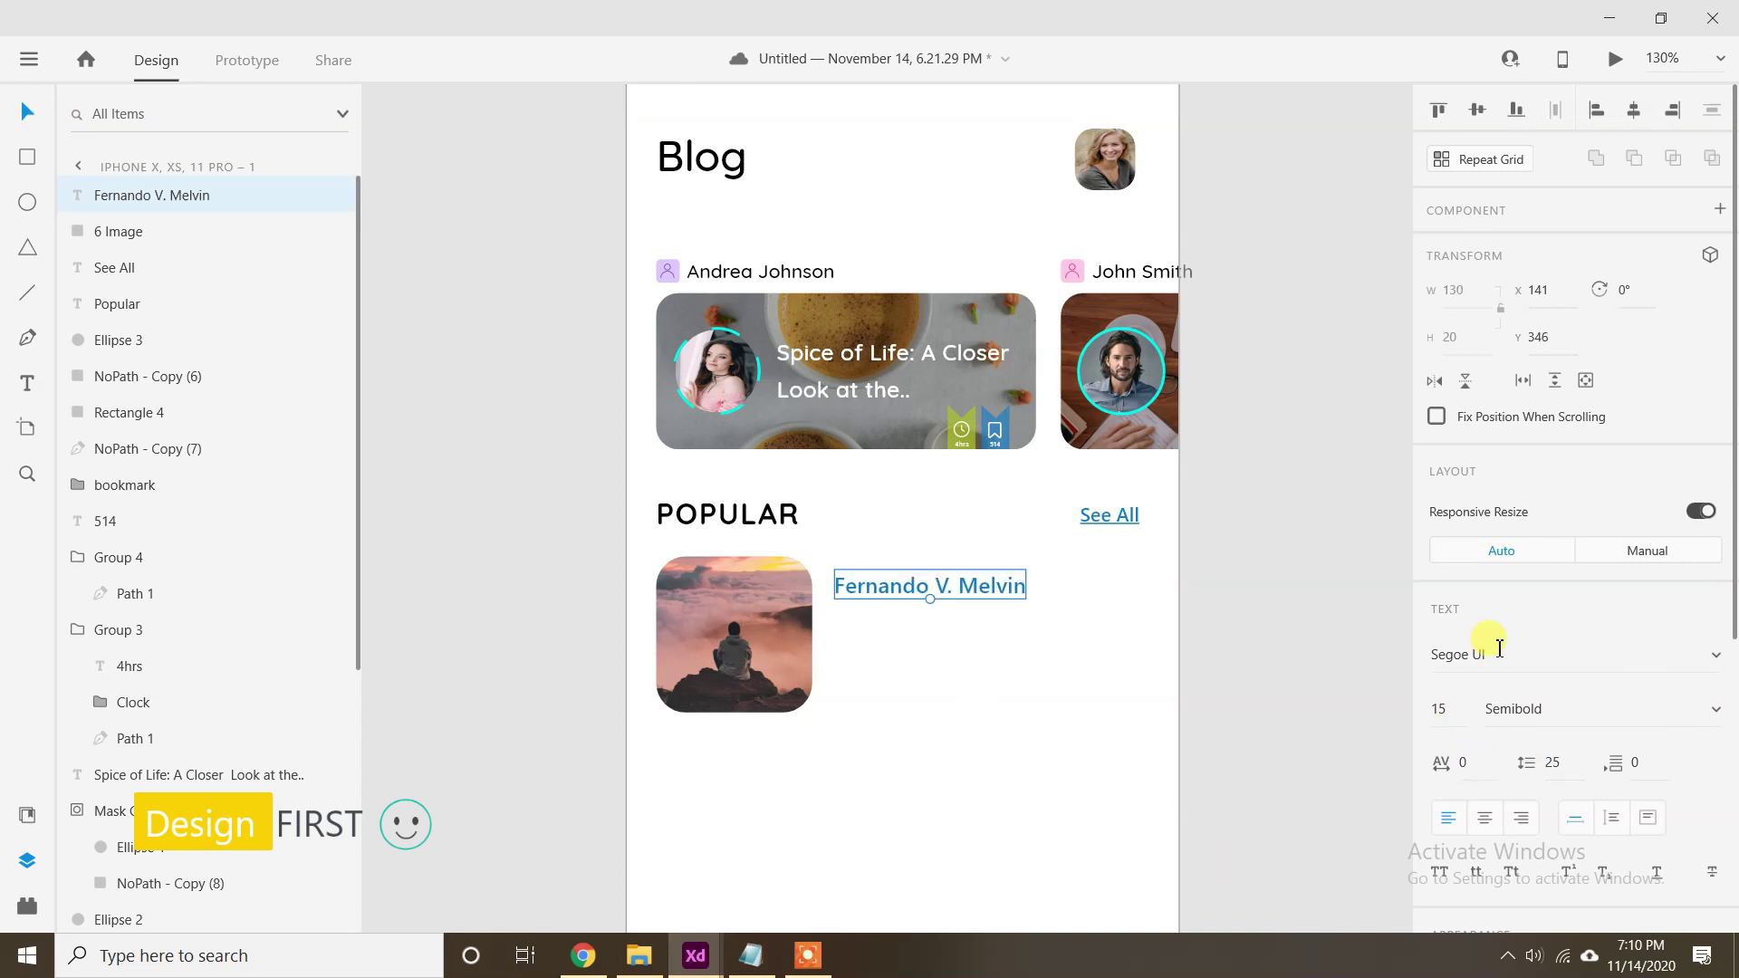
pyautogui.write('Quicksand')
pyautogui.press('Return')
pyautogui.click(1711, 711)
pyautogui.click(1561, 798)
# Change the text's fill to black and nudge it slightly left and down beside the sunset picture.
pyautogui.scroll(2, 894, 670)
pyautogui.scroll(-4, 1501, 722)
pyautogui.click(1477, 739)
pyautogui.moveTo(1204, 724); pyautogui.dragTo(899, 913)
pyautogui.click(900, 554)
pyautogui.moveTo(1235, 692); pyautogui.dragTo(1199, 844)
pyautogui.press('Left')
pyautogui.press('Left')
pyautogui.press('Down')
pyautogui.press('Down')
# Replace the text beside the sunset picture with the title "5 Ways to De-Stress Over the Holidays" from the notes.
pyautogui.click(750, 956)
pyautogui.click(1335, 672)
pyautogui.moveTo(1336, 673); pyautogui.dragTo(1209, 663)
pyautogui.hotkey('ctrl', 'c')
pyautogui.click(1591, 107)
pyautogui.doubleClick(865, 712)
pyautogui.hotkey('ctrl', 'a')
pyautogui.hotkey('ctrl', 'v')
pyautogui.click(883, 811)
# Set the line spacing of the two-line post title to 24.
pyautogui.scroll(-1, 856, 799)
pyautogui.click(1565, 761)
pyautogui.write('24')
pyautogui.press('Return')
# Add a text object below the post title with the author's full name copied from the notes.
pyautogui.press('t')
pyautogui.click(776, 764)
pyautogui.click(751, 955)
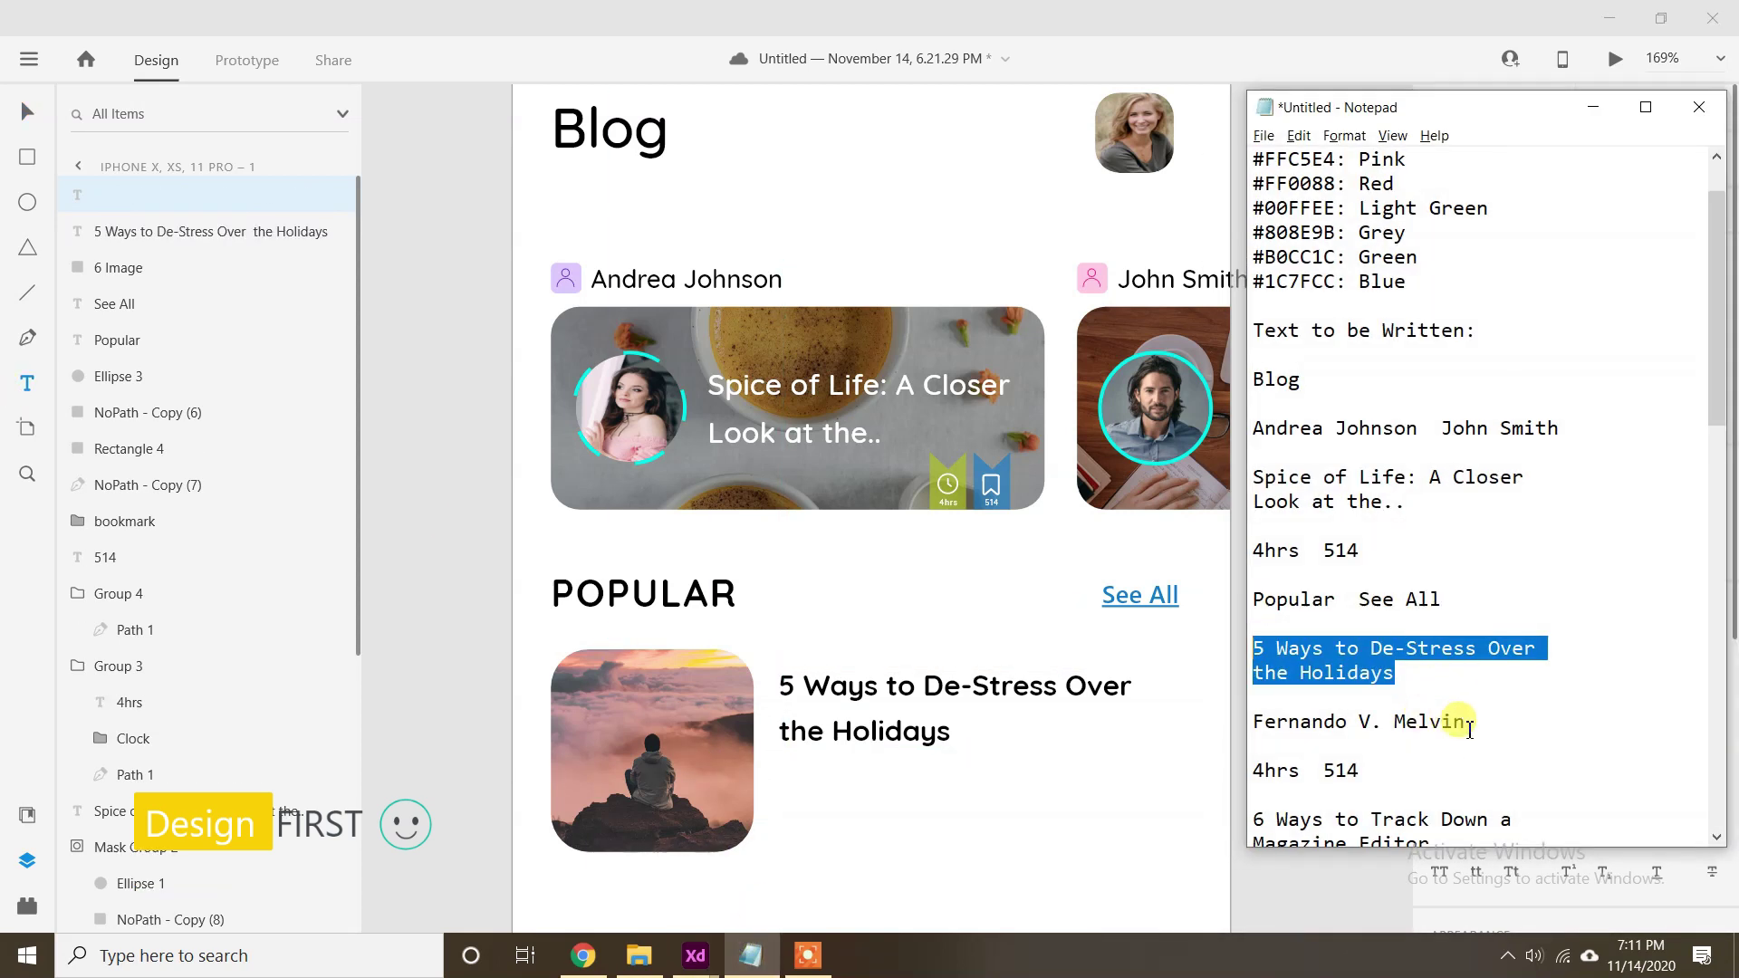
pyautogui.moveTo(1470, 730); pyautogui.dragTo(1237, 733)
pyautogui.hotkey('ctrl', 'c')
pyautogui.click(1597, 110)
pyautogui.hotkey('ctrl', 'v')
pyautogui.click(27, 111)
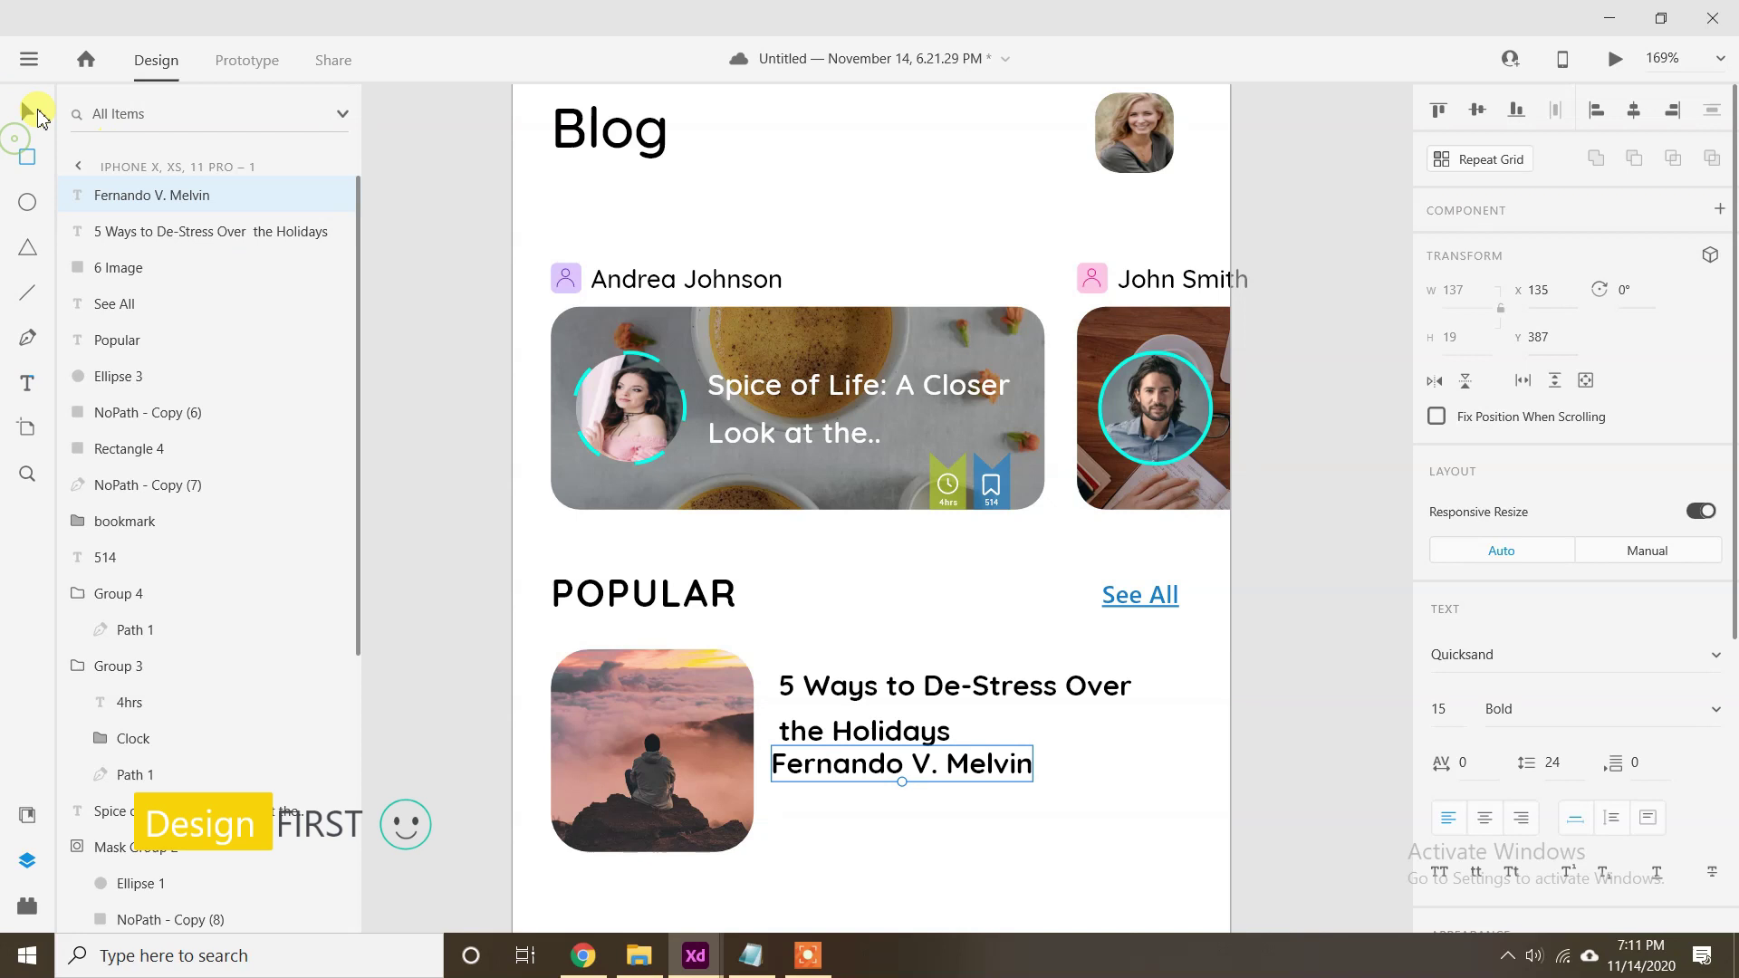
# Set the author's name to size 12 and Medium weight, and align it beneath the post title with a small gap.
pyautogui.write('12')
pyautogui.press('Return')
pyautogui.hotkey('shift', 'Right')
pyautogui.press('Left')
pyautogui.press('Left')
pyautogui.press('Left')
pyautogui.press('Left')
pyautogui.click(1718, 717)
pyautogui.click(1661, 666)
pyautogui.moveTo(892, 768); pyautogui.dragTo(897, 780)
# Fill the author's name below the title with the grey #808E9B from the notes.
pyautogui.scroll(-5, 1598, 679)
pyautogui.click(1485, 741)
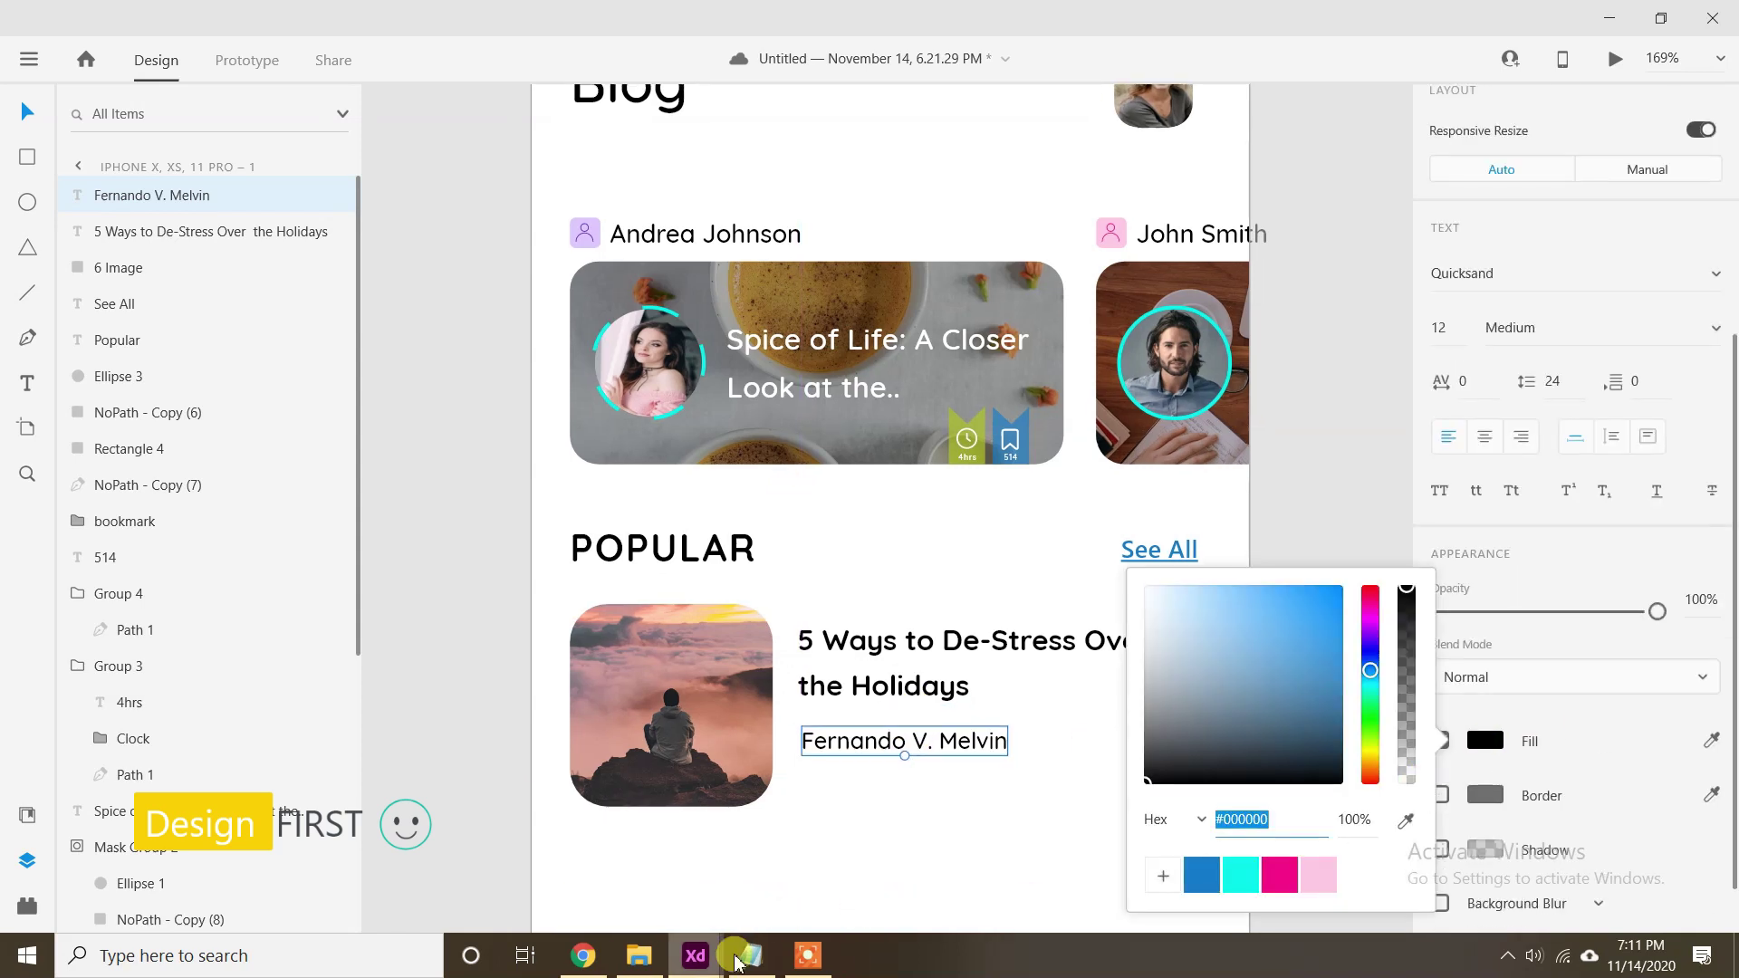
pyautogui.click(751, 955)
pyautogui.moveTo(1336, 232); pyautogui.dragTo(1229, 247)
pyautogui.hotkey('ctrl', 'c')
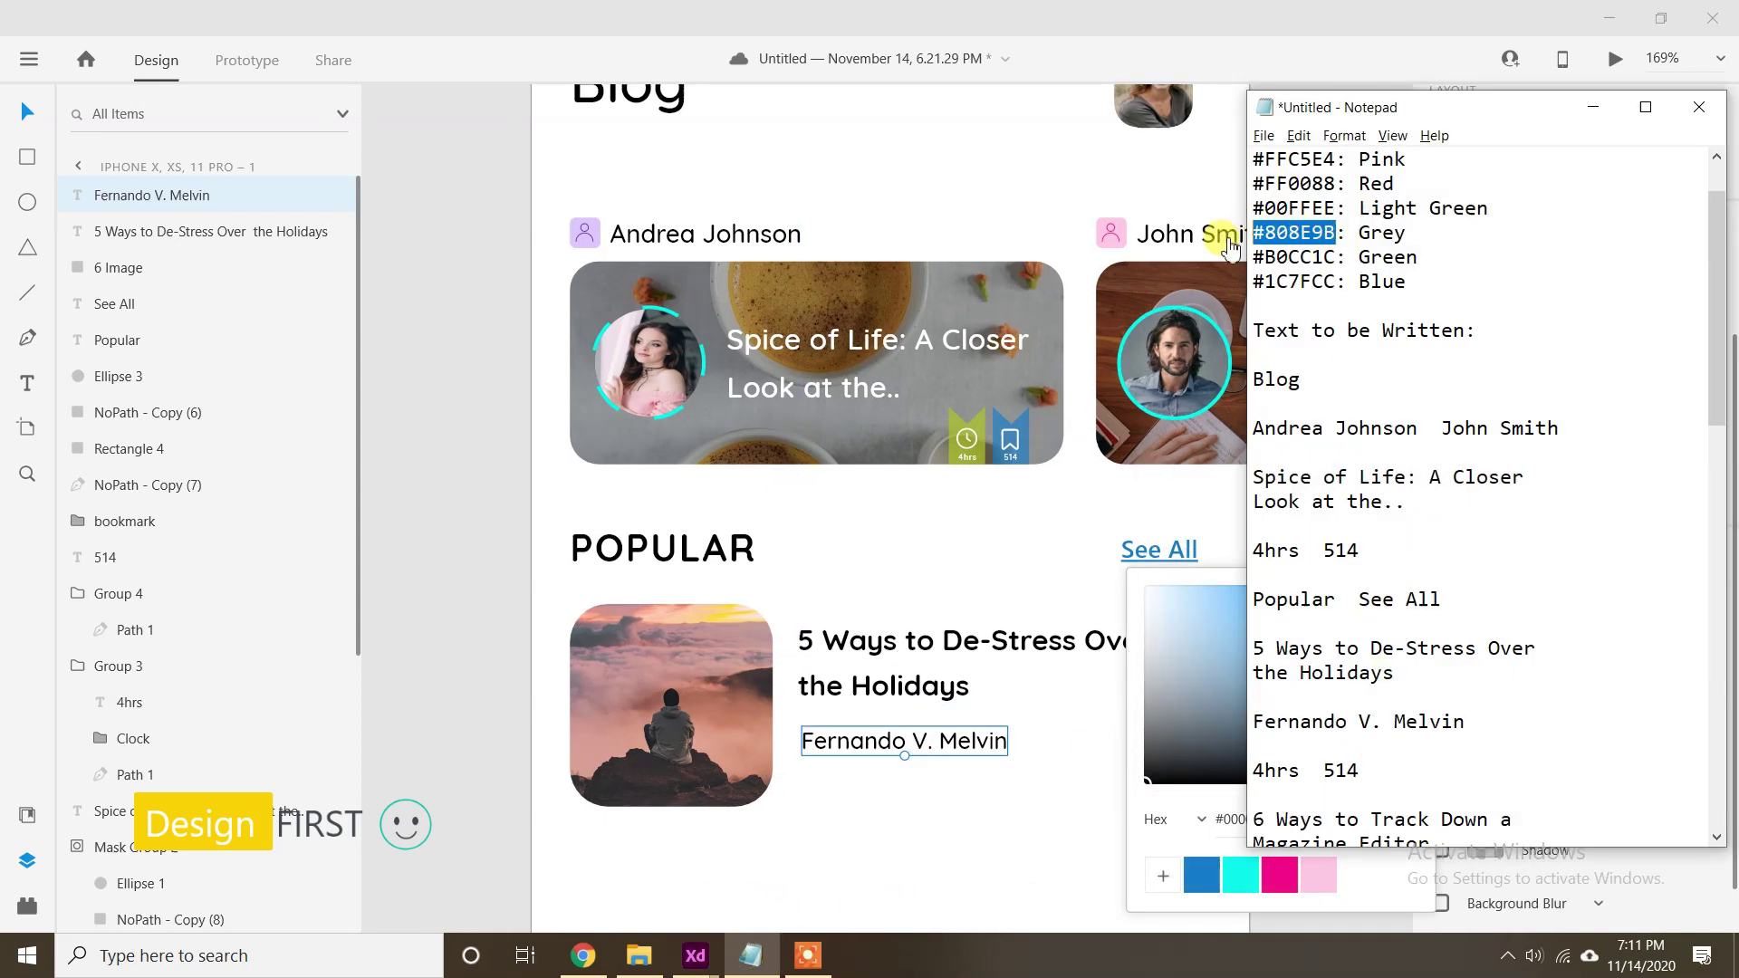
pyautogui.click(1612, 107)
pyautogui.hotkey('ctrl', 'v')
pyautogui.press('Return')
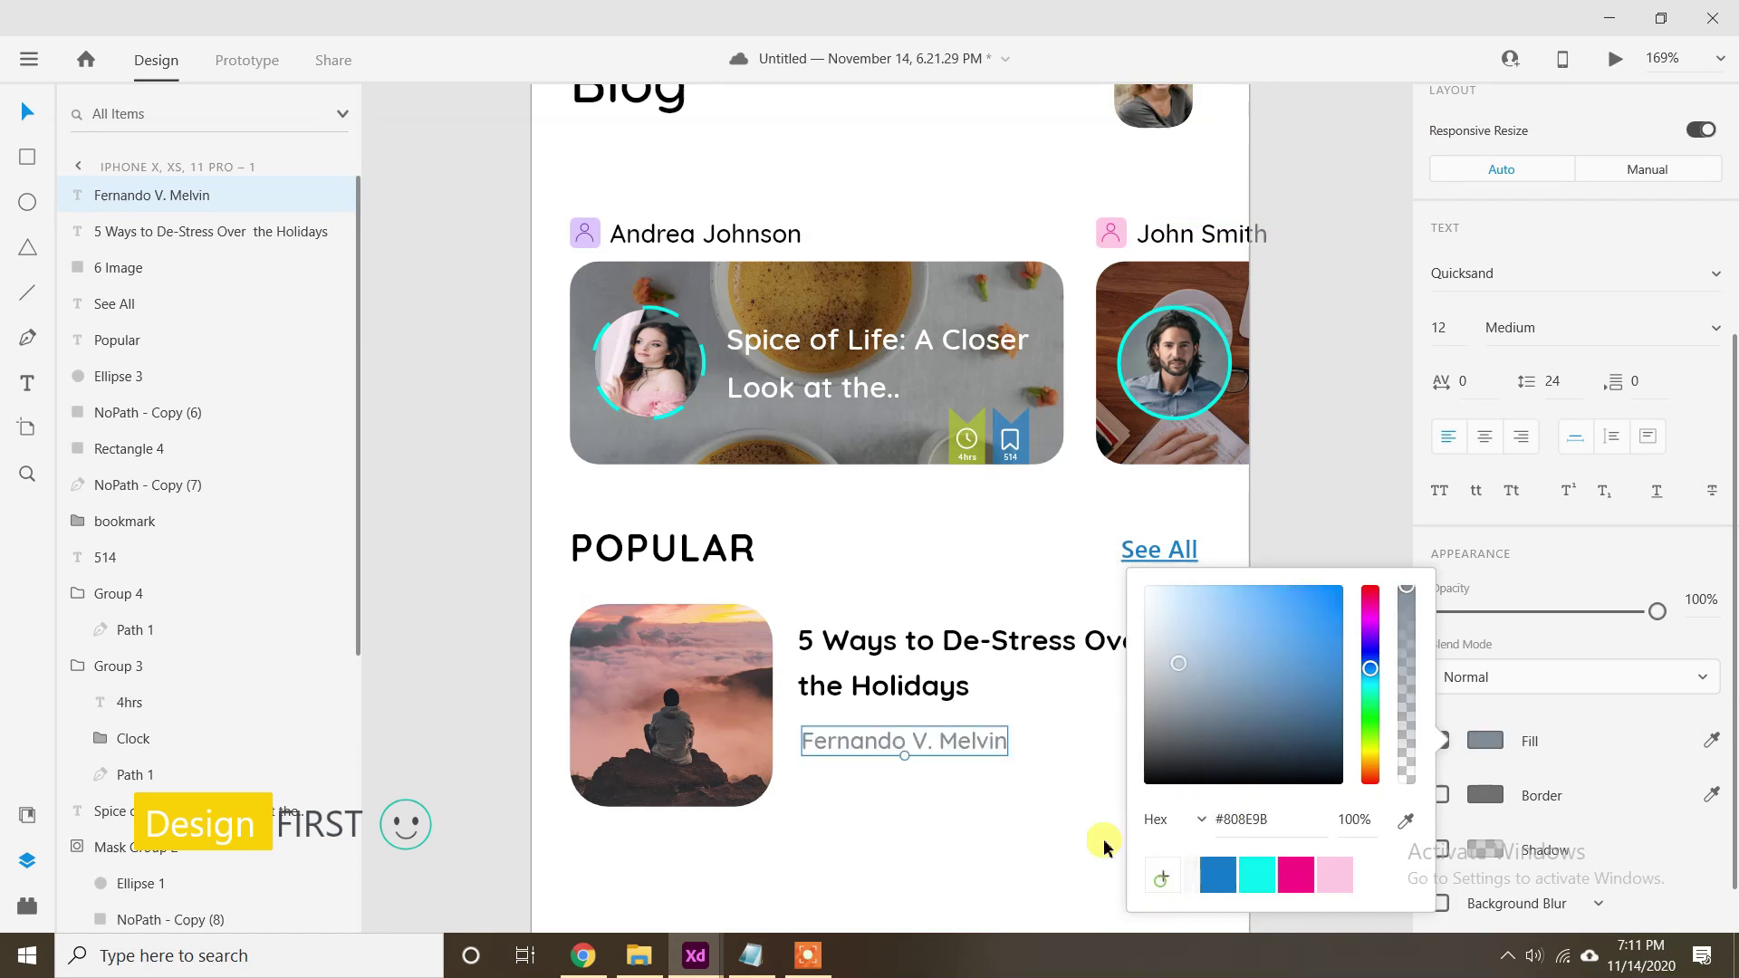
pyautogui.click(1036, 793)
# Place Clock.svg and Bookmark.svg from the Asset For Blog folder below the author's name in the Popular entry.
pyautogui.click(639, 955)
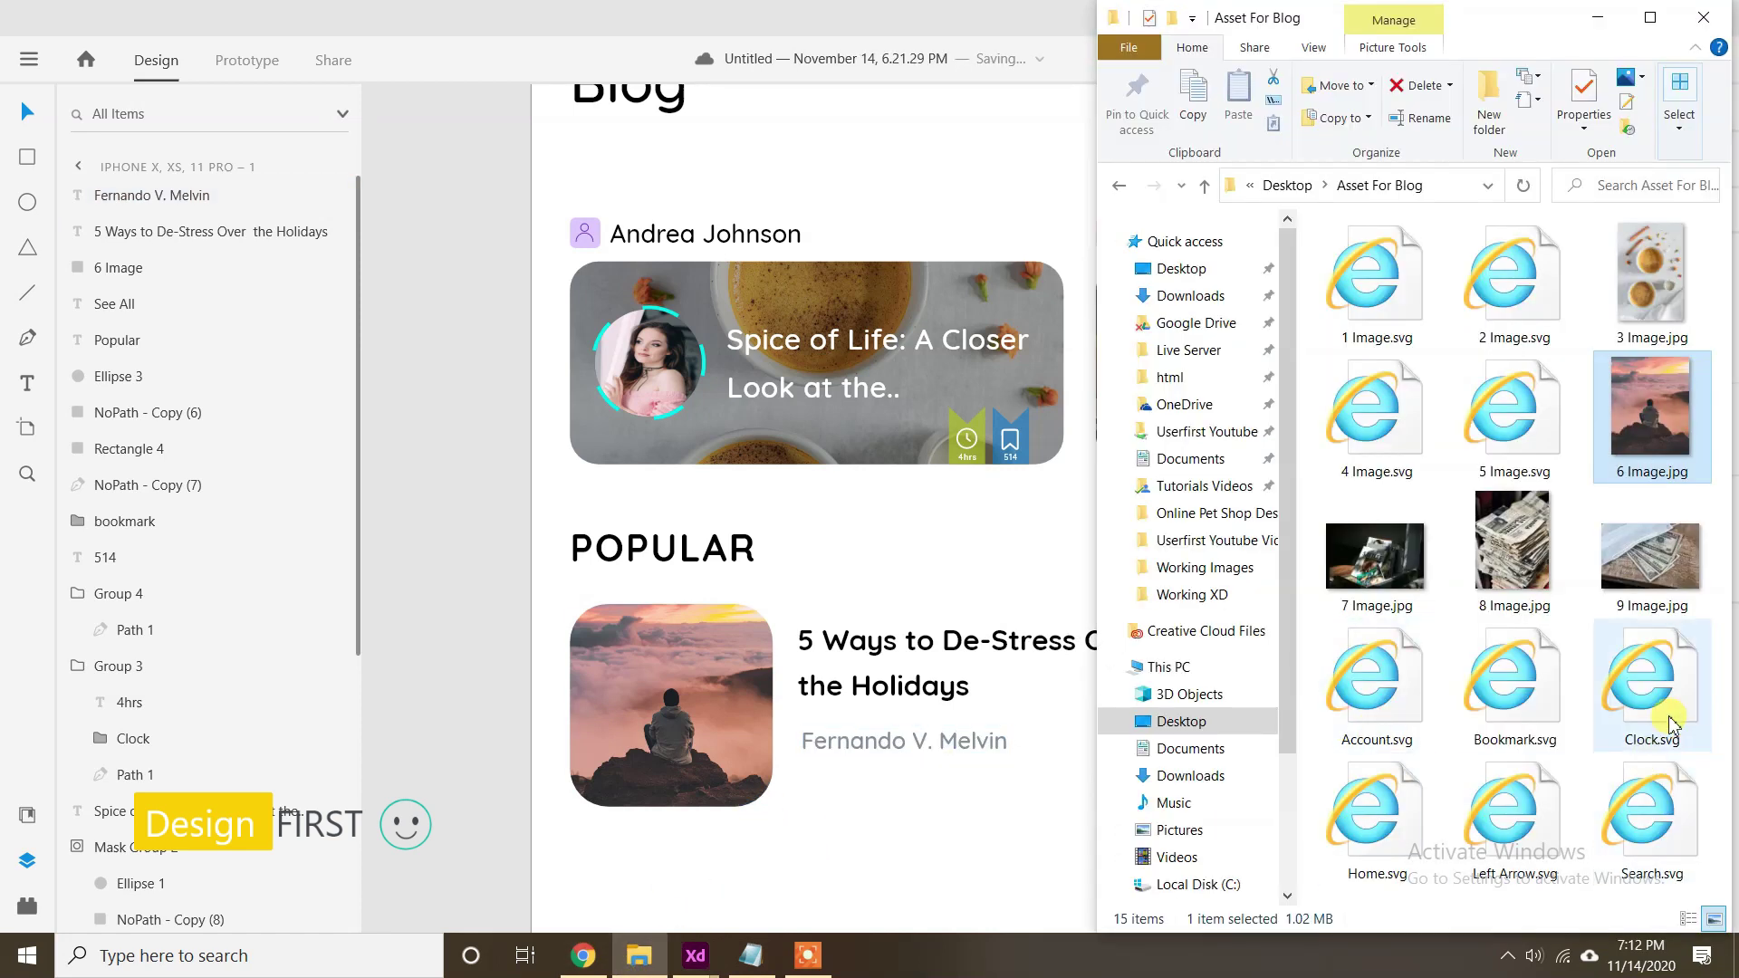
pyautogui.click(1652, 686)
pyautogui.keyDown('ctrl'); pyautogui.click(1514, 686); pyautogui.keyUp('ctrl')
pyautogui.moveTo(1514, 686); pyautogui.dragTo(812, 774)
# Nudge the clock icon down beneath the author's name and move the bookmark icon into the same row beside it.
pyautogui.press('Left')
pyautogui.press('Down')
pyautogui.press('Down')
pyautogui.press('Down')
pyautogui.press('Down')
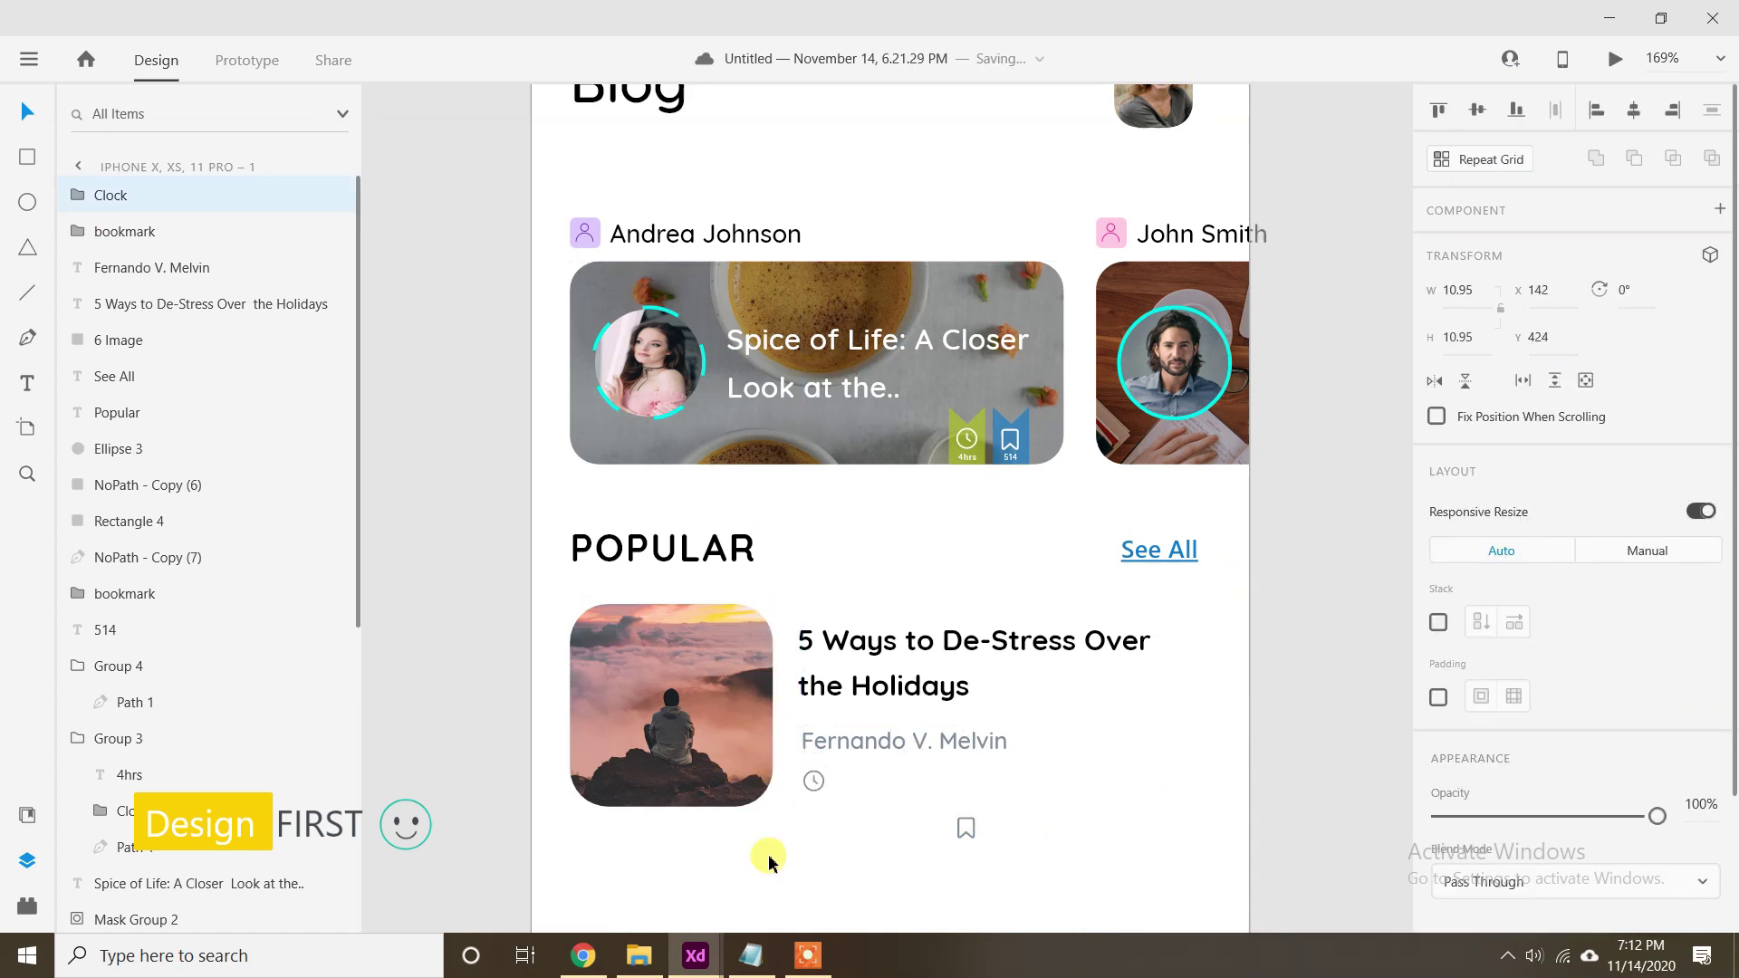
pyautogui.press('Down')
pyautogui.press('Down')
pyautogui.press('Down')
pyautogui.press('Down')
pyautogui.press('Down')
pyautogui.press('Down')
pyautogui.press('Down')
pyautogui.moveTo(973, 840); pyautogui.dragTo(952, 805)
# Add the text 4hrs from the notes beside the clock icon.
pyautogui.click(751, 956)
pyautogui.scroll(-1, 1315, 715)
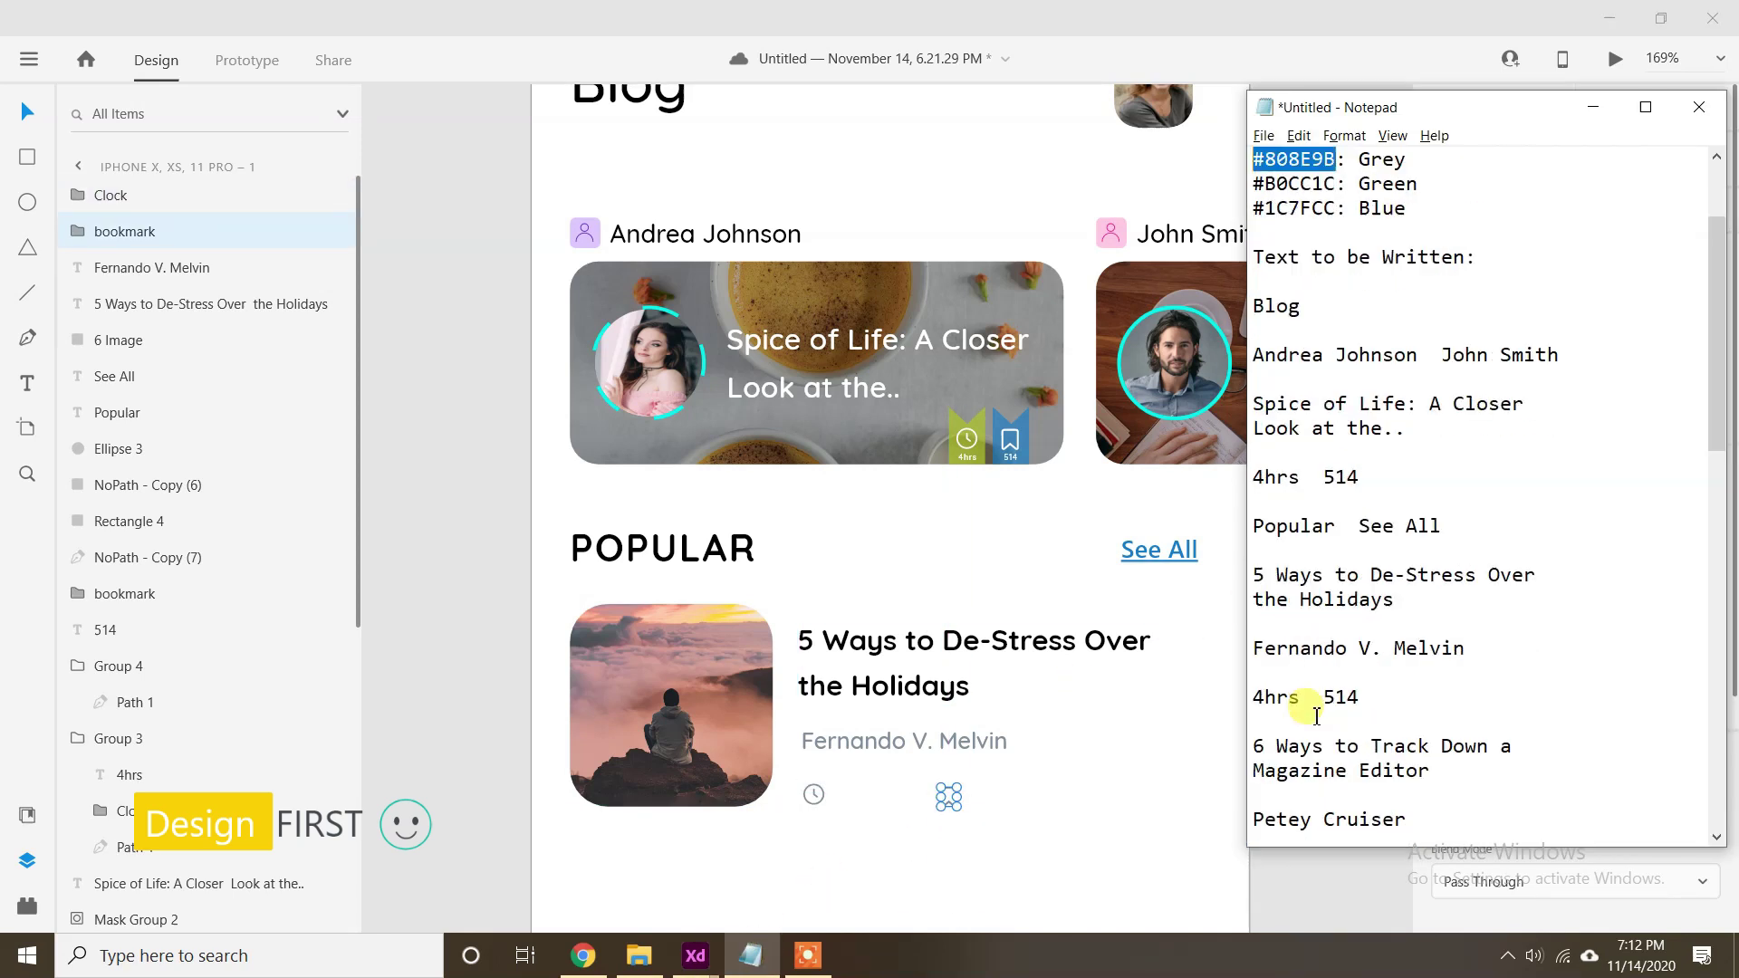
pyautogui.doubleClick(1301, 699)
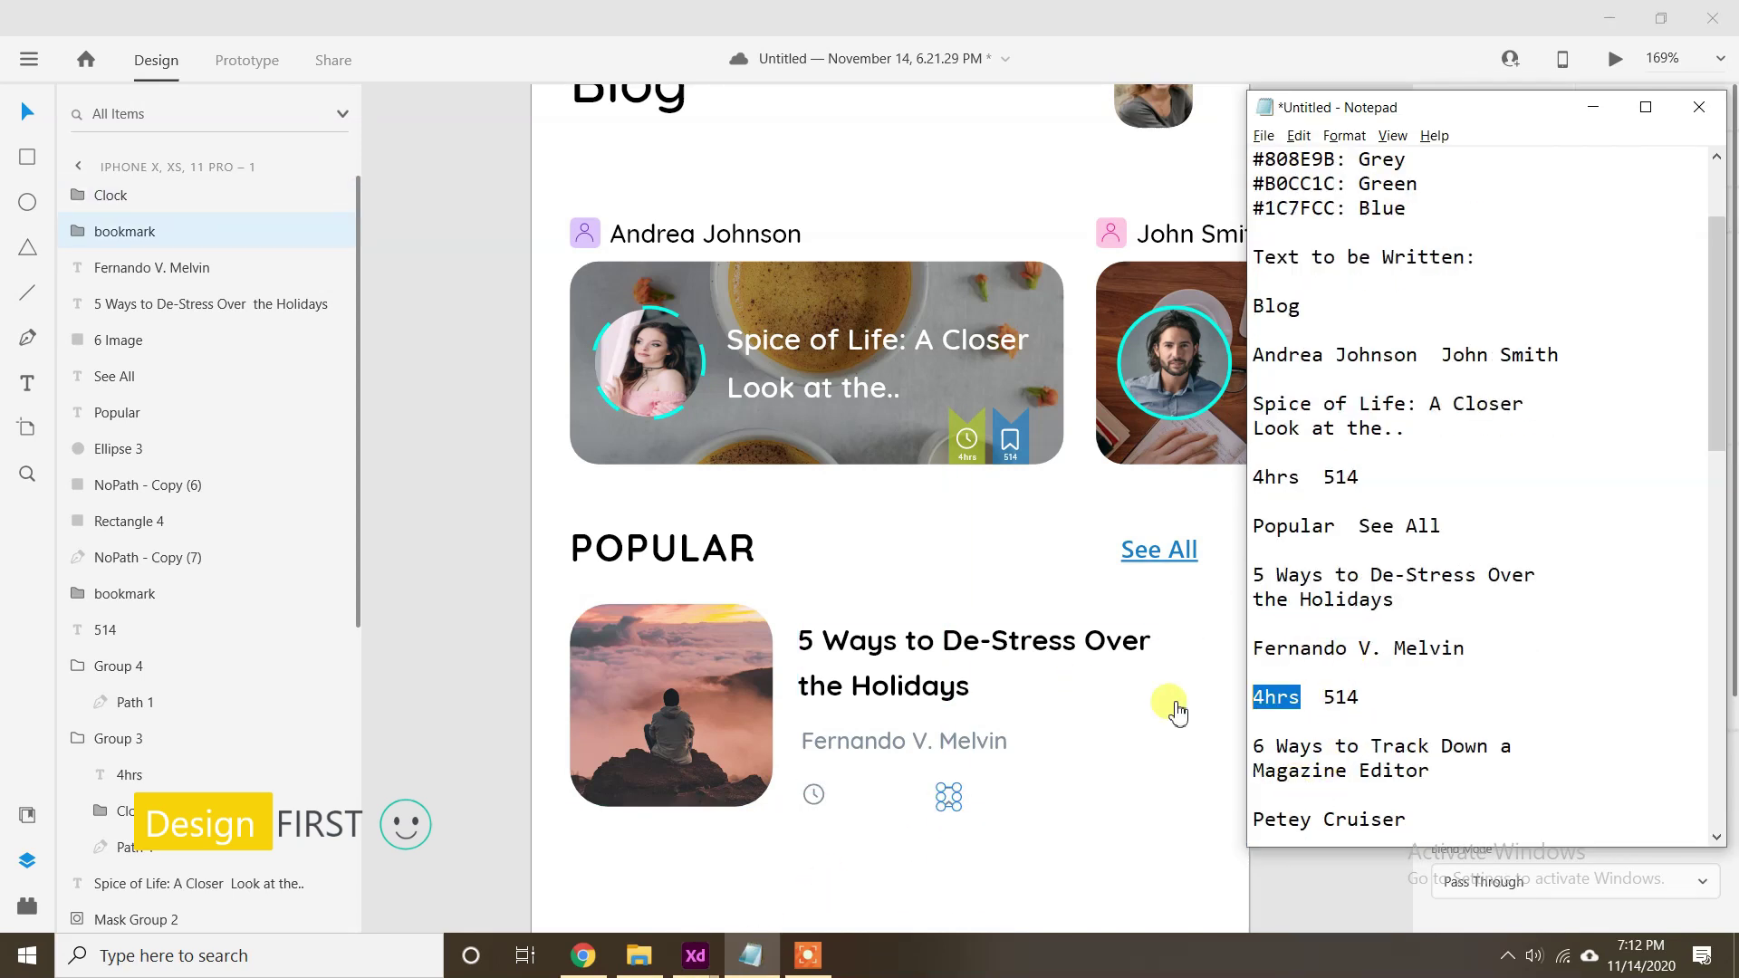
pyautogui.click(1603, 27)
pyautogui.press('t')
pyautogui.click(842, 797)
pyautogui.press('Escape')
pyautogui.moveTo(851, 796); pyautogui.dragTo(865, 803)
# Set the 4hrs text's letter spacing to 77 and shift the text and the bookmark icon closer to the clock icon.
pyautogui.click(1463, 763)
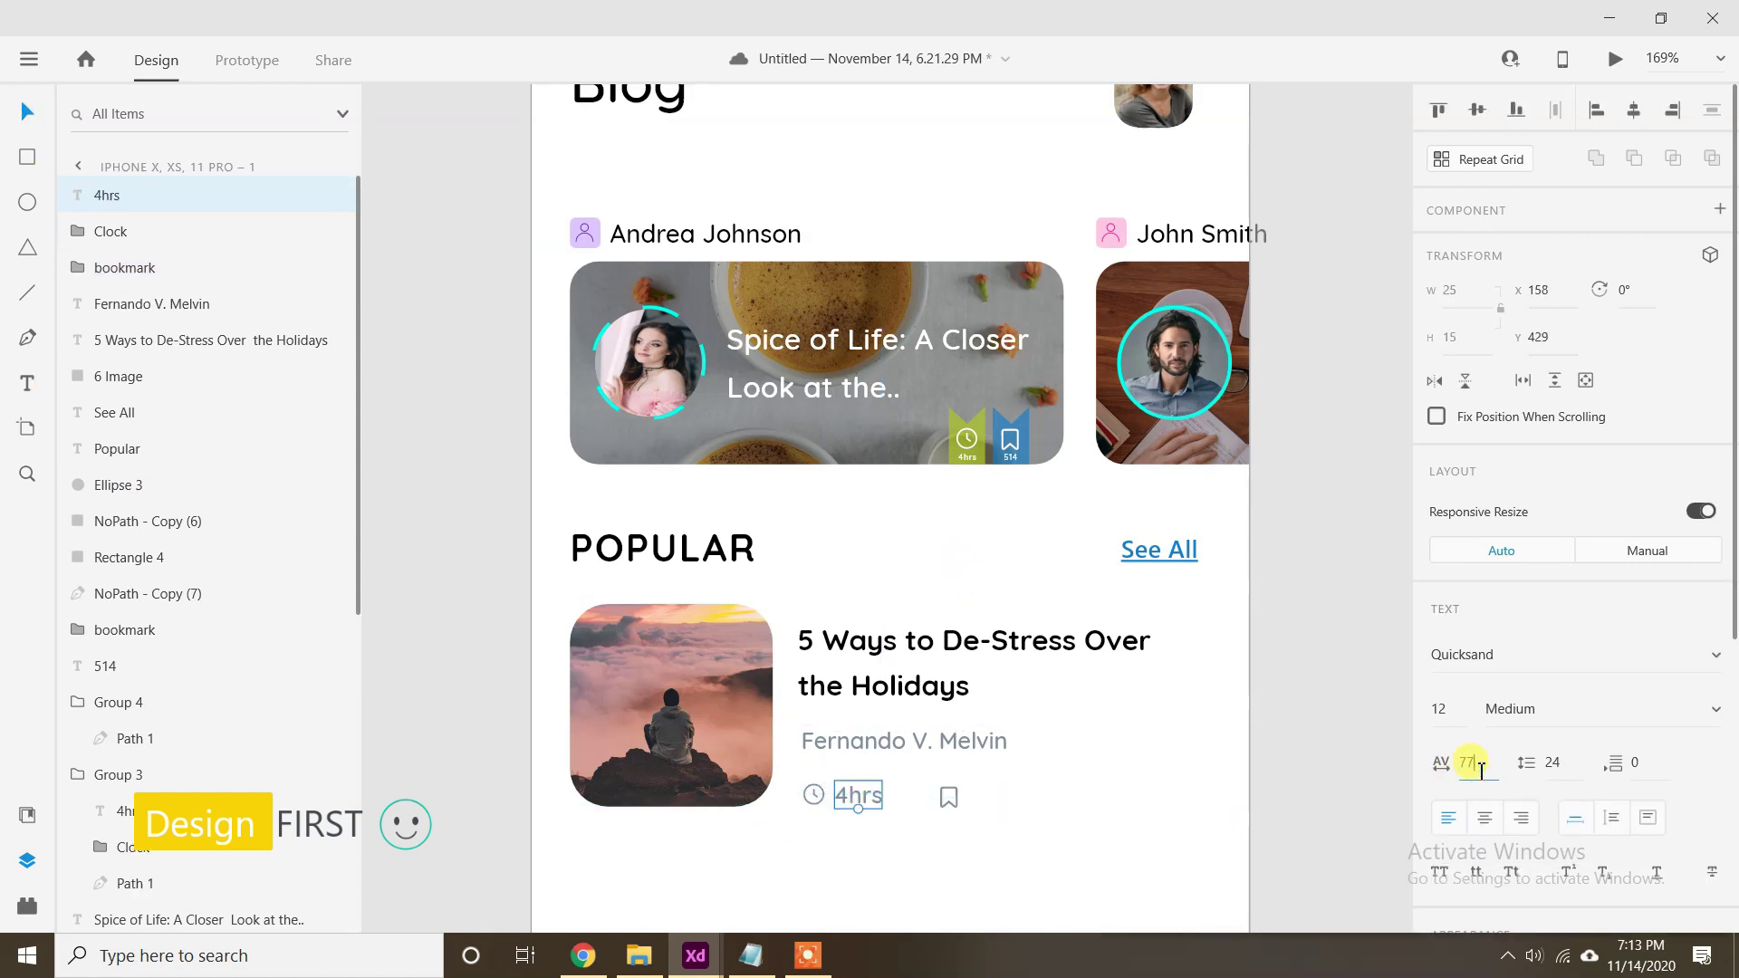
pyautogui.press('Left')
pyautogui.press('Left')
pyautogui.moveTo(954, 810); pyautogui.dragTo(933, 800)
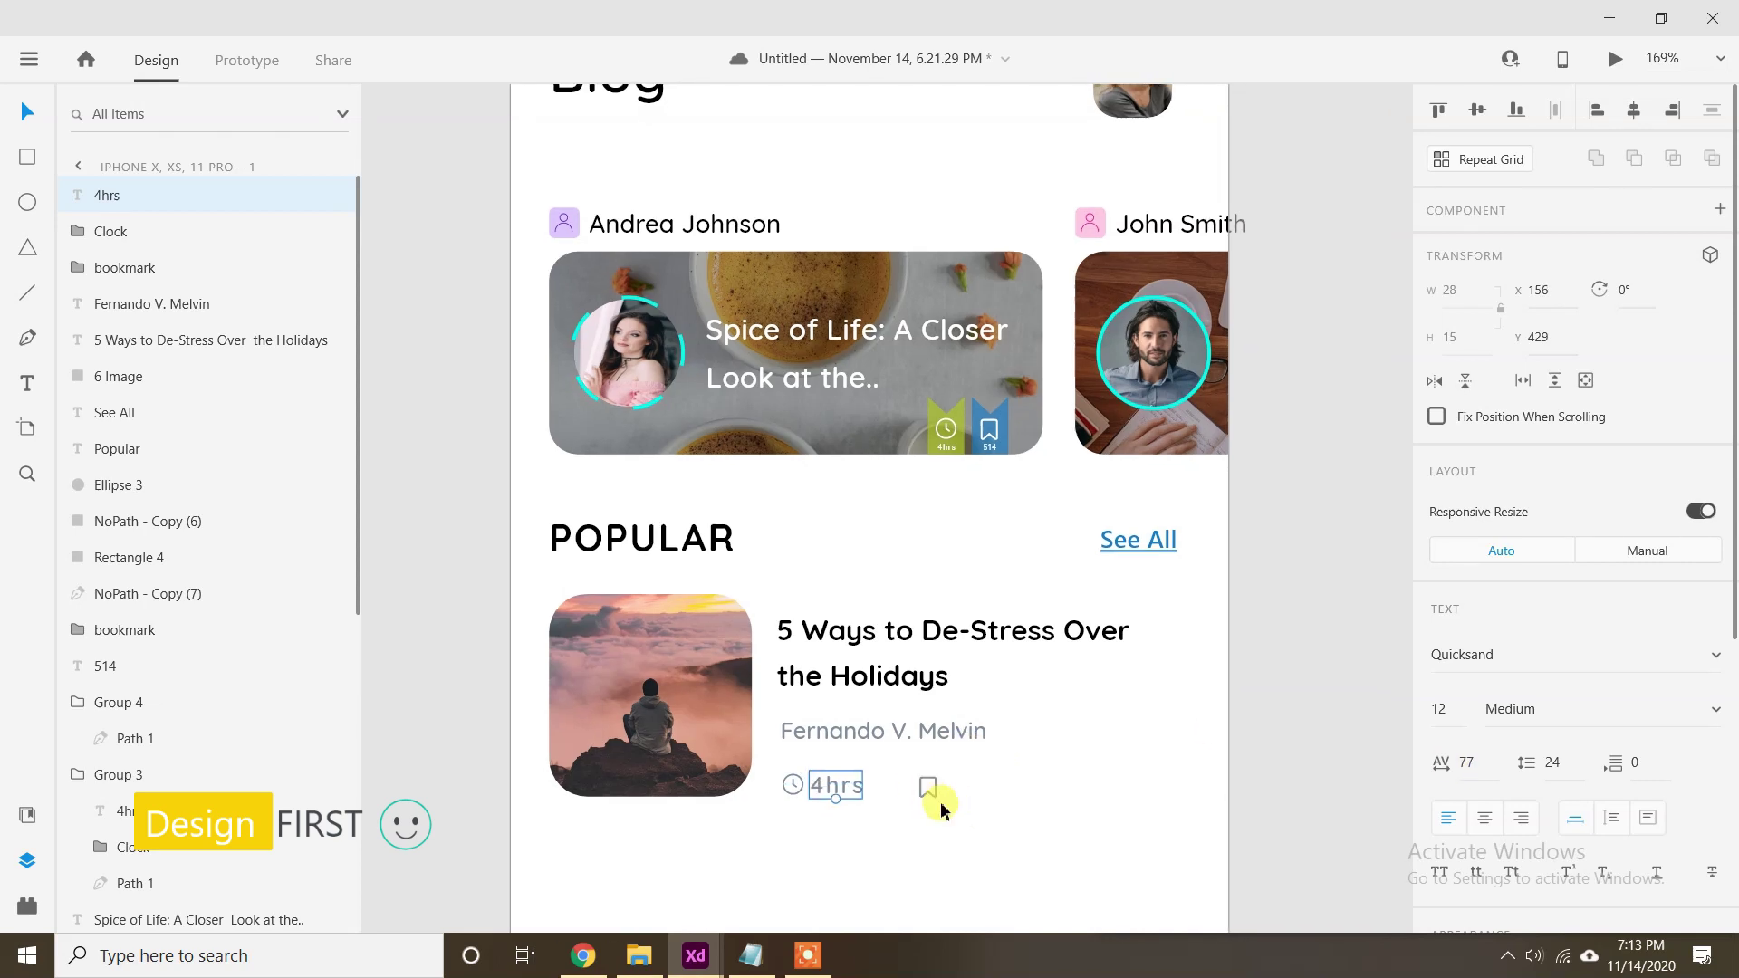
pyautogui.click(929, 787)
pyautogui.hotkey('shift', 'Left')
pyautogui.moveTo(937, 797); pyautogui.dragTo(937, 797)
# Add the text 514 from the notes as a separate text object beside the bookmark icon.
pyautogui.click(751, 956)
pyautogui.moveTo(1362, 699); pyautogui.dragTo(1319, 704)
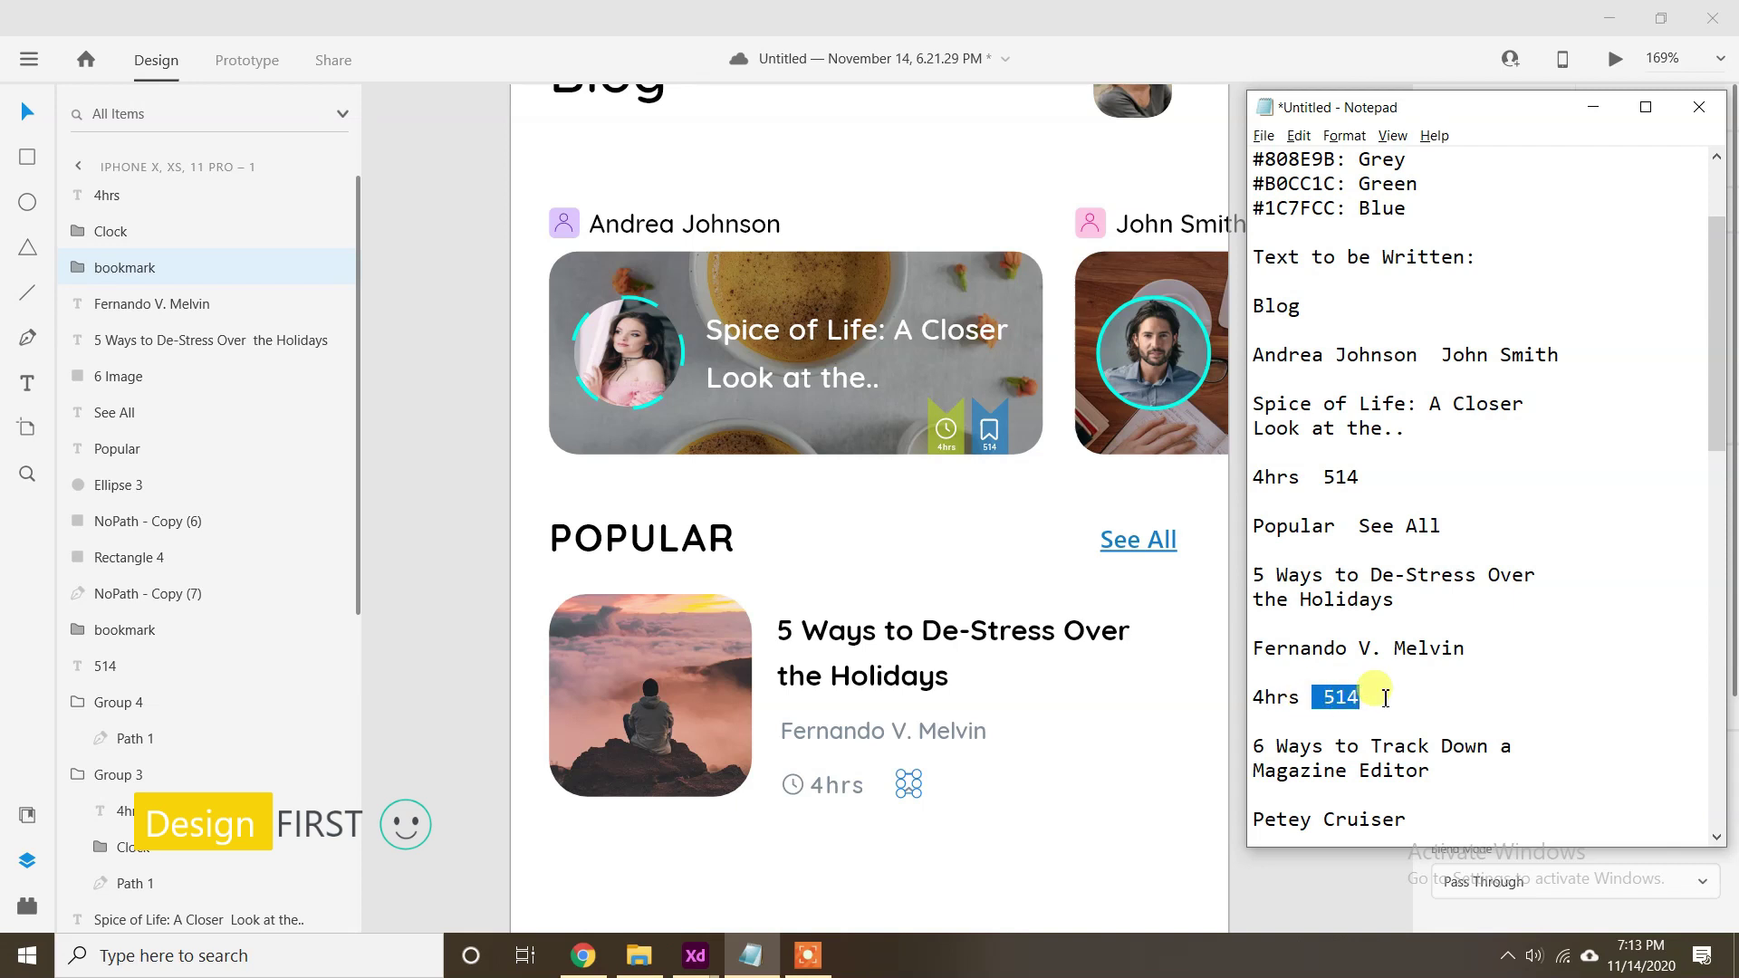
pyautogui.hotkey('ctrl', 'c')
pyautogui.click(1246, 679)
pyautogui.hotkey('ctrl', 'v')
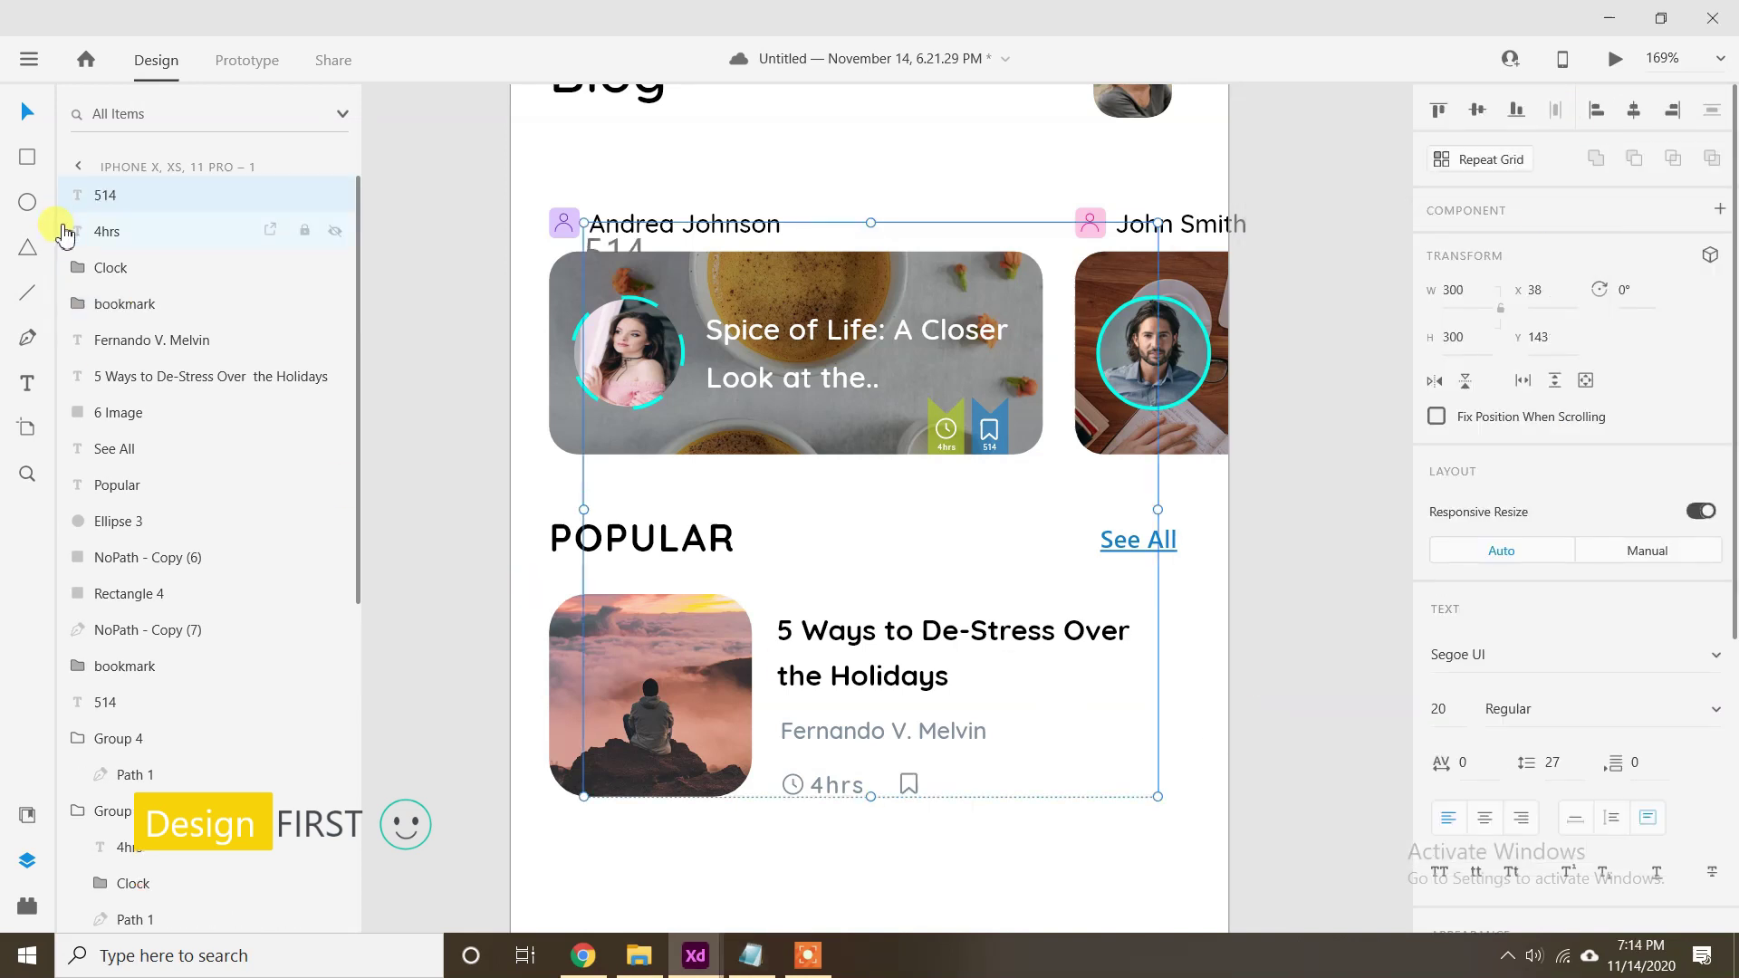
pyautogui.press('Delete')
pyautogui.press('t')
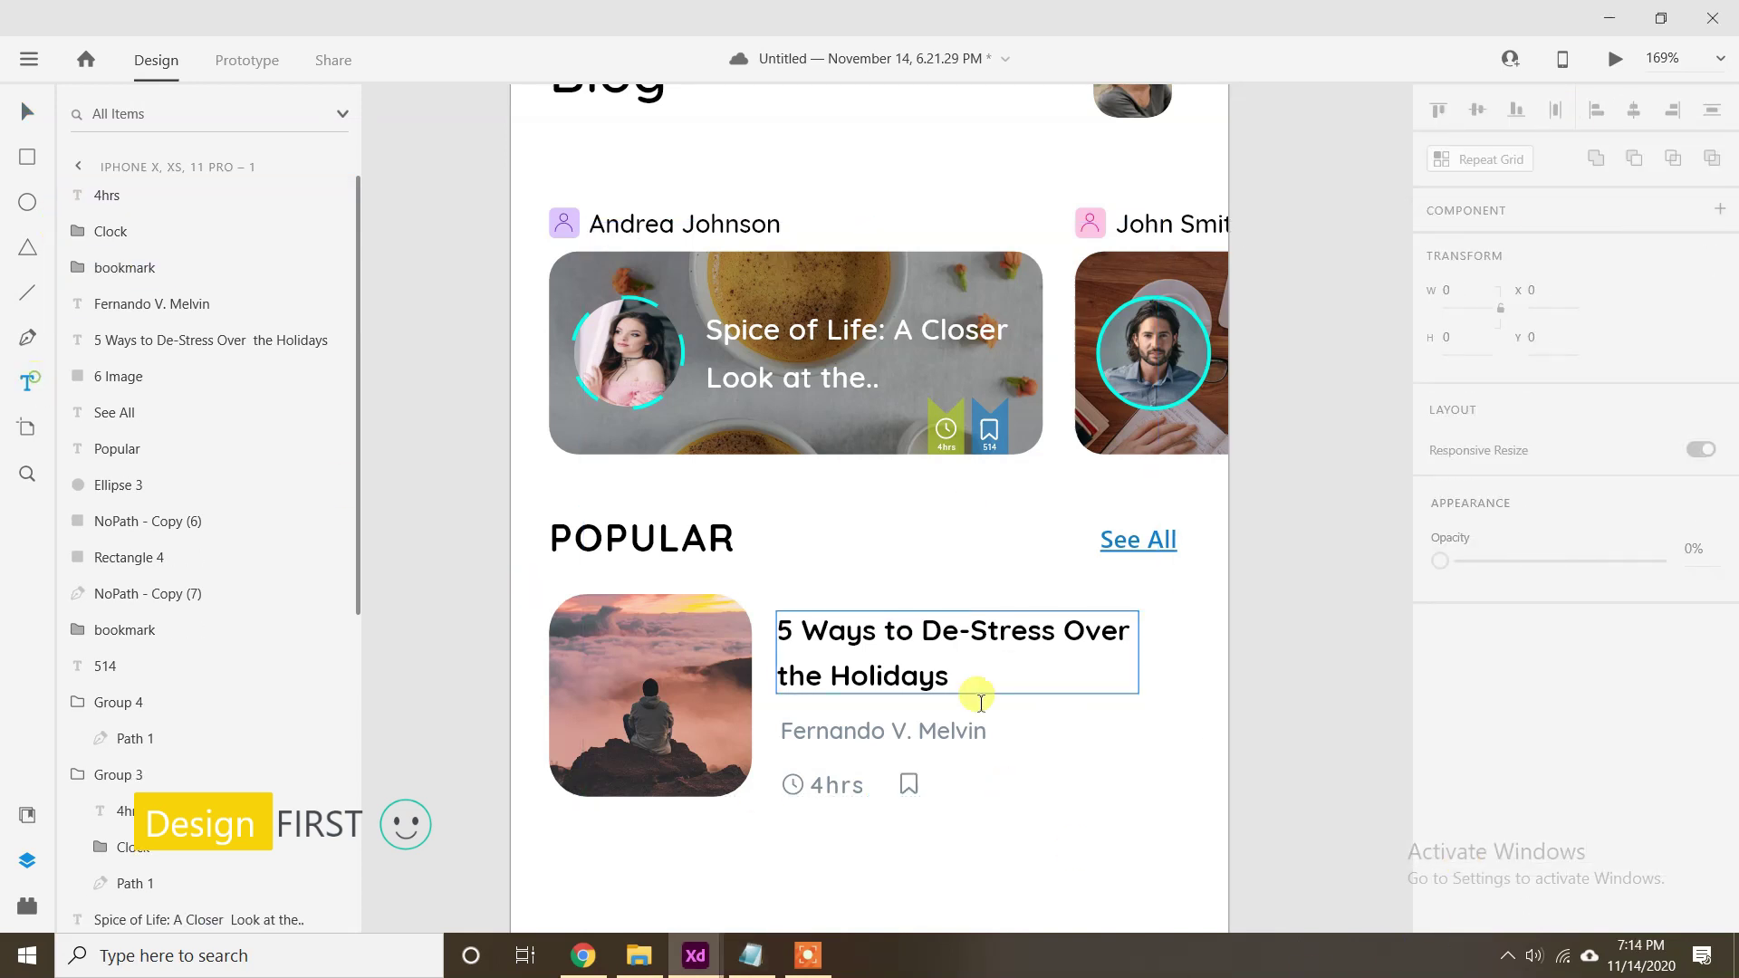
pyautogui.click(932, 784)
pyautogui.hotkey('ctrl', 'v')
pyautogui.press('Escape')
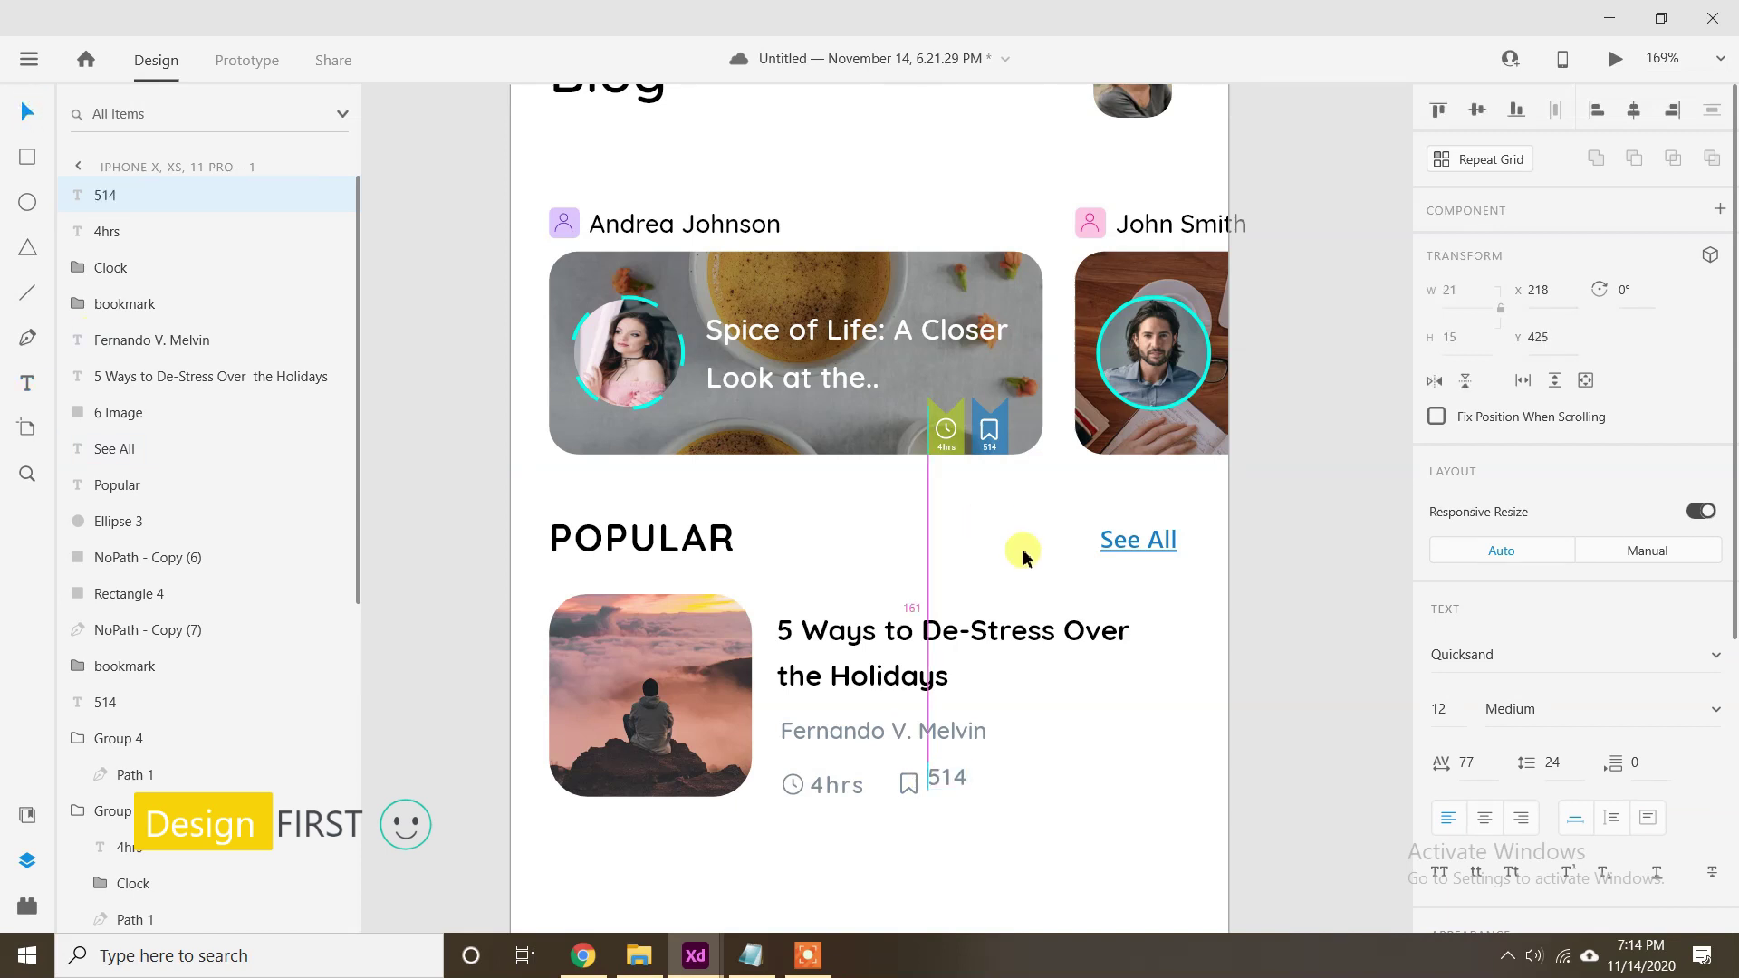
# Align the 514 text with the bookmark icon and set its font to Segoe UI.
pyautogui.press('Down')
pyautogui.press('Down')
pyautogui.scroll(-1, 1023, 549)
pyautogui.press('Left')
pyautogui.click(1714, 708)
pyautogui.click(1508, 705)
pyautogui.click(1503, 654)
pyautogui.write('Sego')
pyautogui.press('Return')
# Set the 4hrs text to Segoe UI Semibold and nudge it up in line with the clock icon.
pyautogui.click(842, 756)
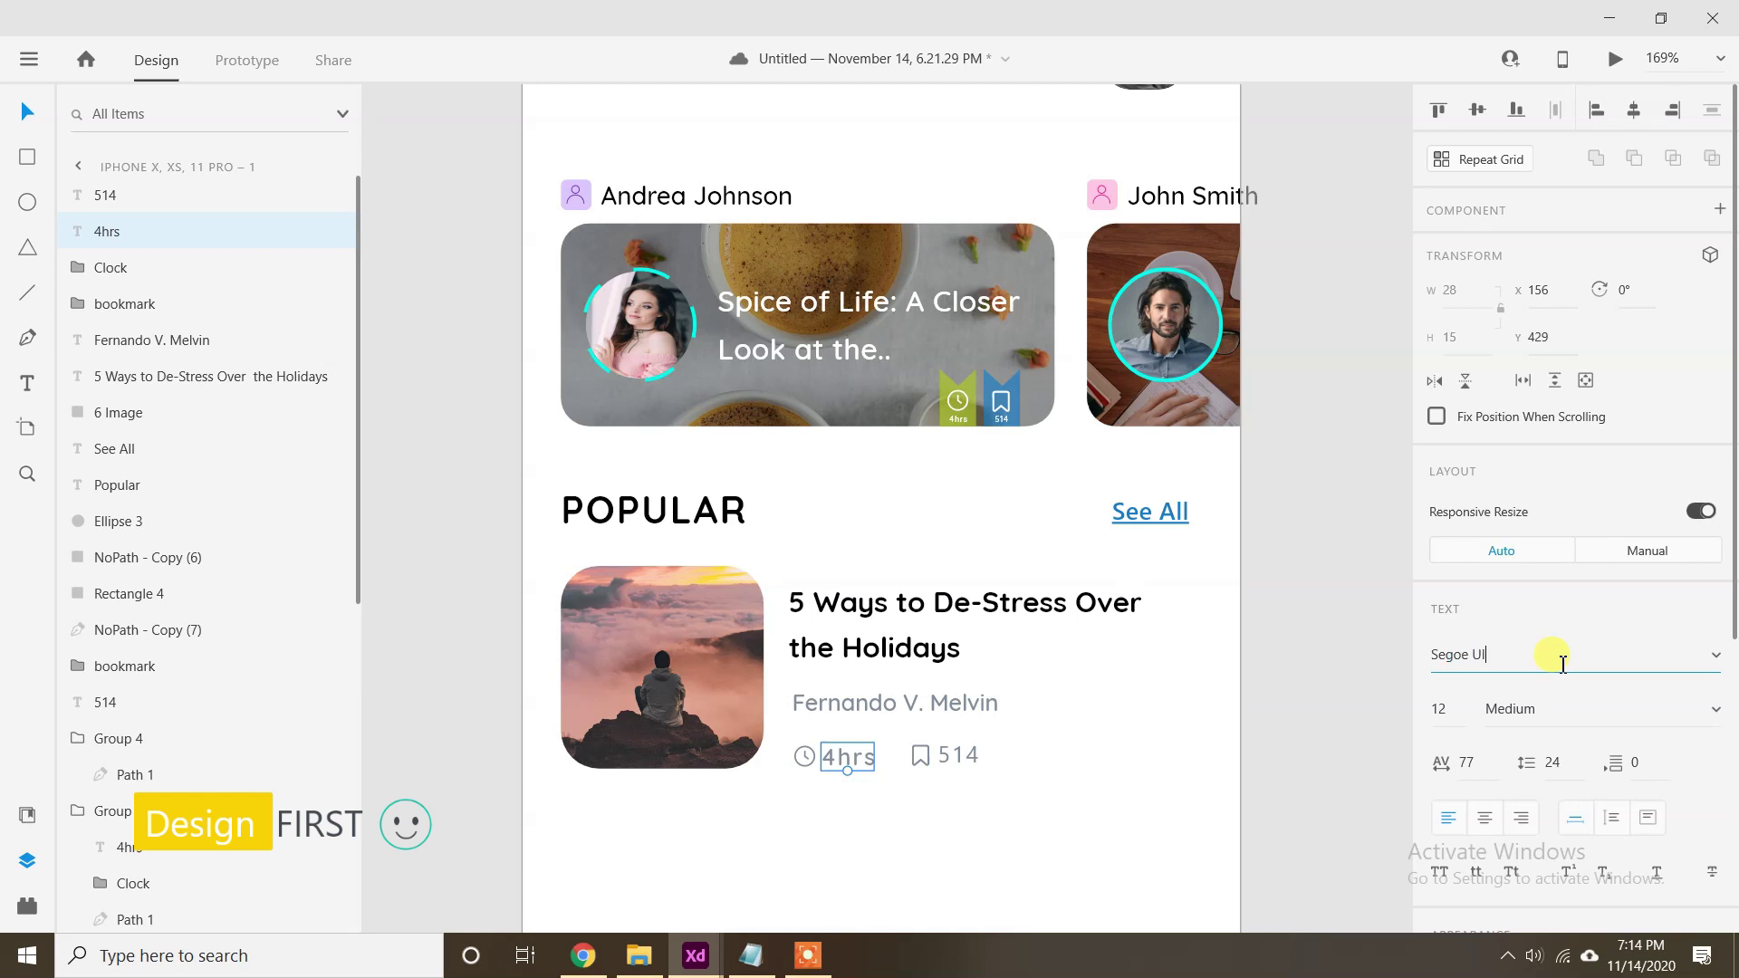
pyautogui.press('Up')
pyautogui.press('Up')
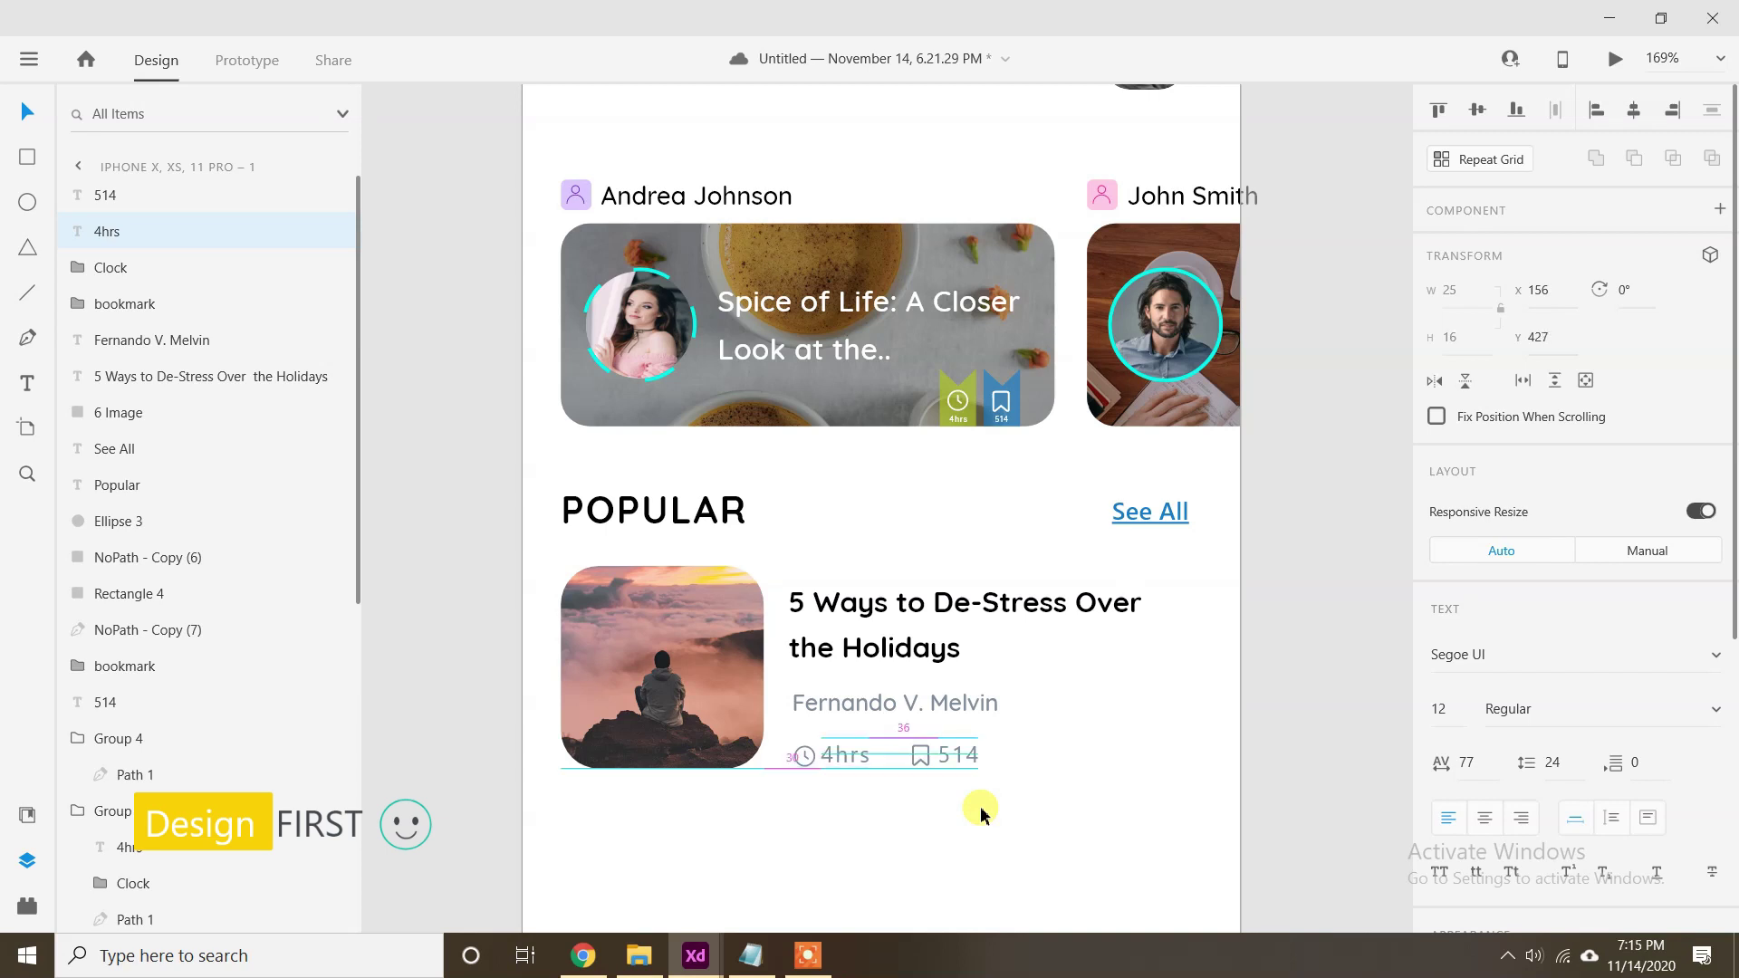
pyautogui.click(1598, 708)
pyautogui.click(1601, 675)
# Set the 514 text to Semibold and nudge it level with the 4hrs text.
pyautogui.click(957, 754)
pyautogui.click(1693, 710)
pyautogui.click(1587, 710)
pyautogui.press('Right')
pyautogui.press('Left')
pyautogui.press('Down')
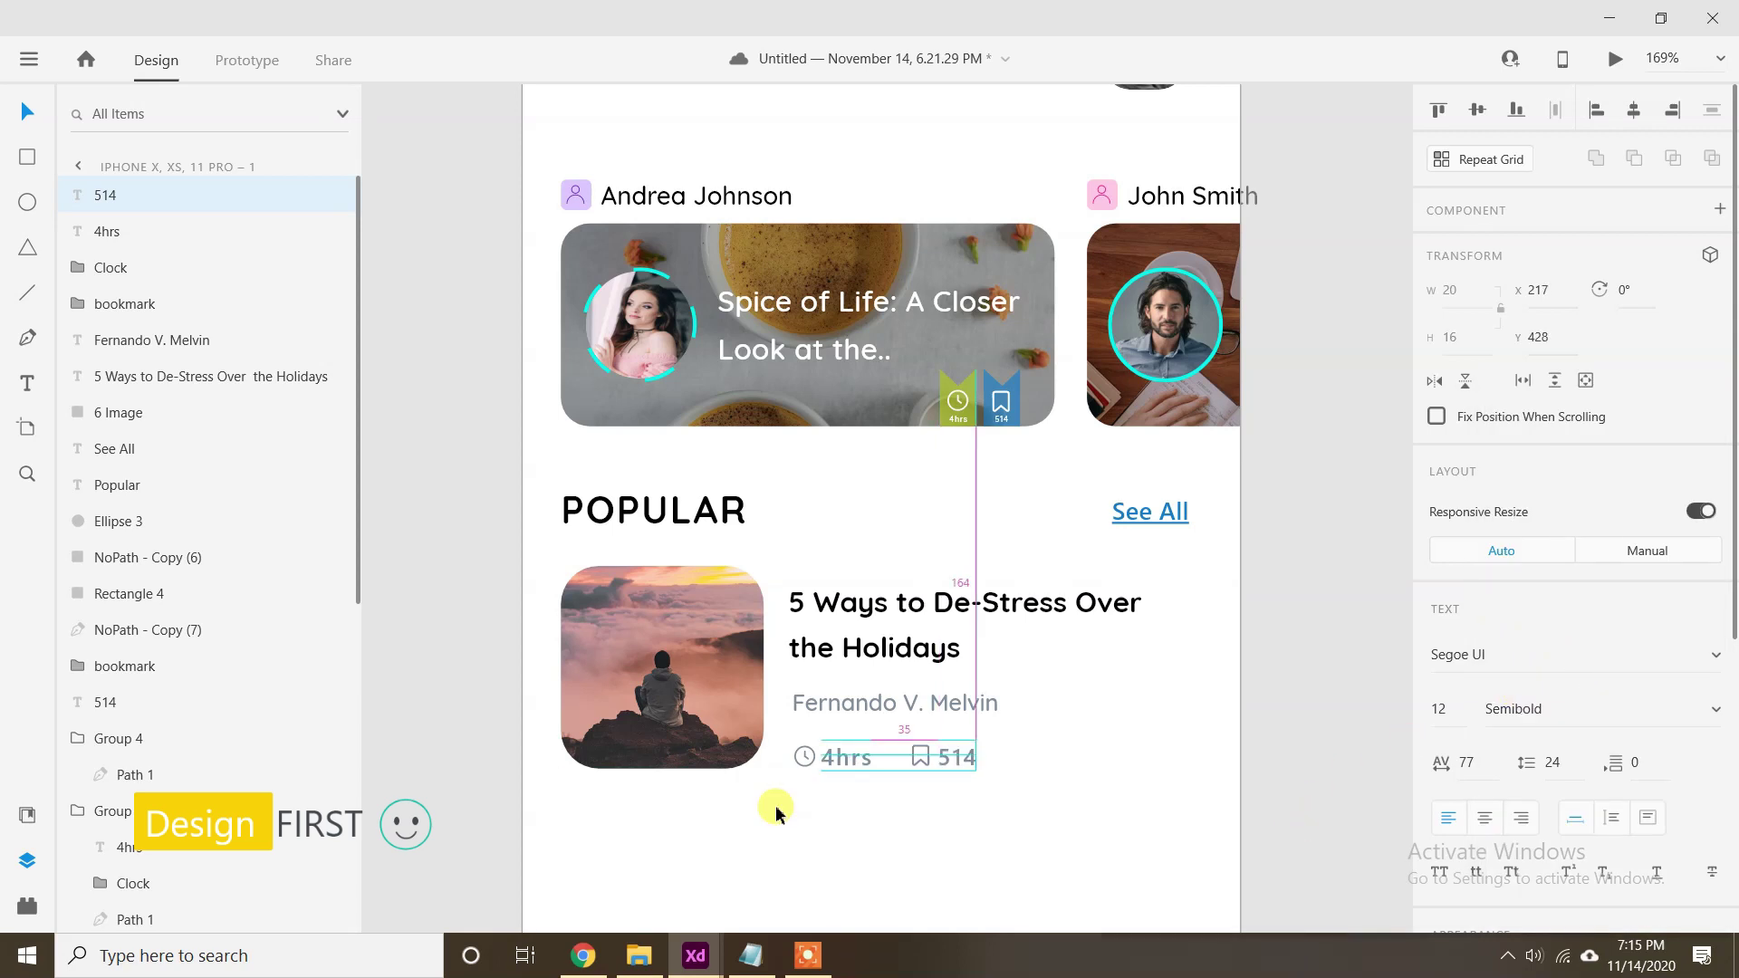
# Turn the complete Popular entry into a vertical repeat grid of four entries.
pyautogui.click(912, 825)
pyautogui.scroll(-2, 915, 781)
pyautogui.moveTo(917, 781); pyautogui.dragTo(886, 744)
pyautogui.click(712, 660)
pyautogui.moveTo(1293, 601); pyautogui.dragTo(570, 755)
pyautogui.hotkey('ctrl', 'r')
pyautogui.moveTo(837, 732); pyautogui.dragTo(843, 882)
# Ungroup the repeat grid and adjust the vertical spacing of the copied entries.
pyautogui.click(1454, 161)
pyautogui.click(1253, 386)
pyautogui.moveTo(858, 449); pyautogui.dragTo(860, 446)
pyautogui.moveTo(695, 732); pyautogui.dragTo(694, 725)
pyautogui.moveTo(694, 711); pyautogui.dragTo(760, 578)
pyautogui.click(763, 707)
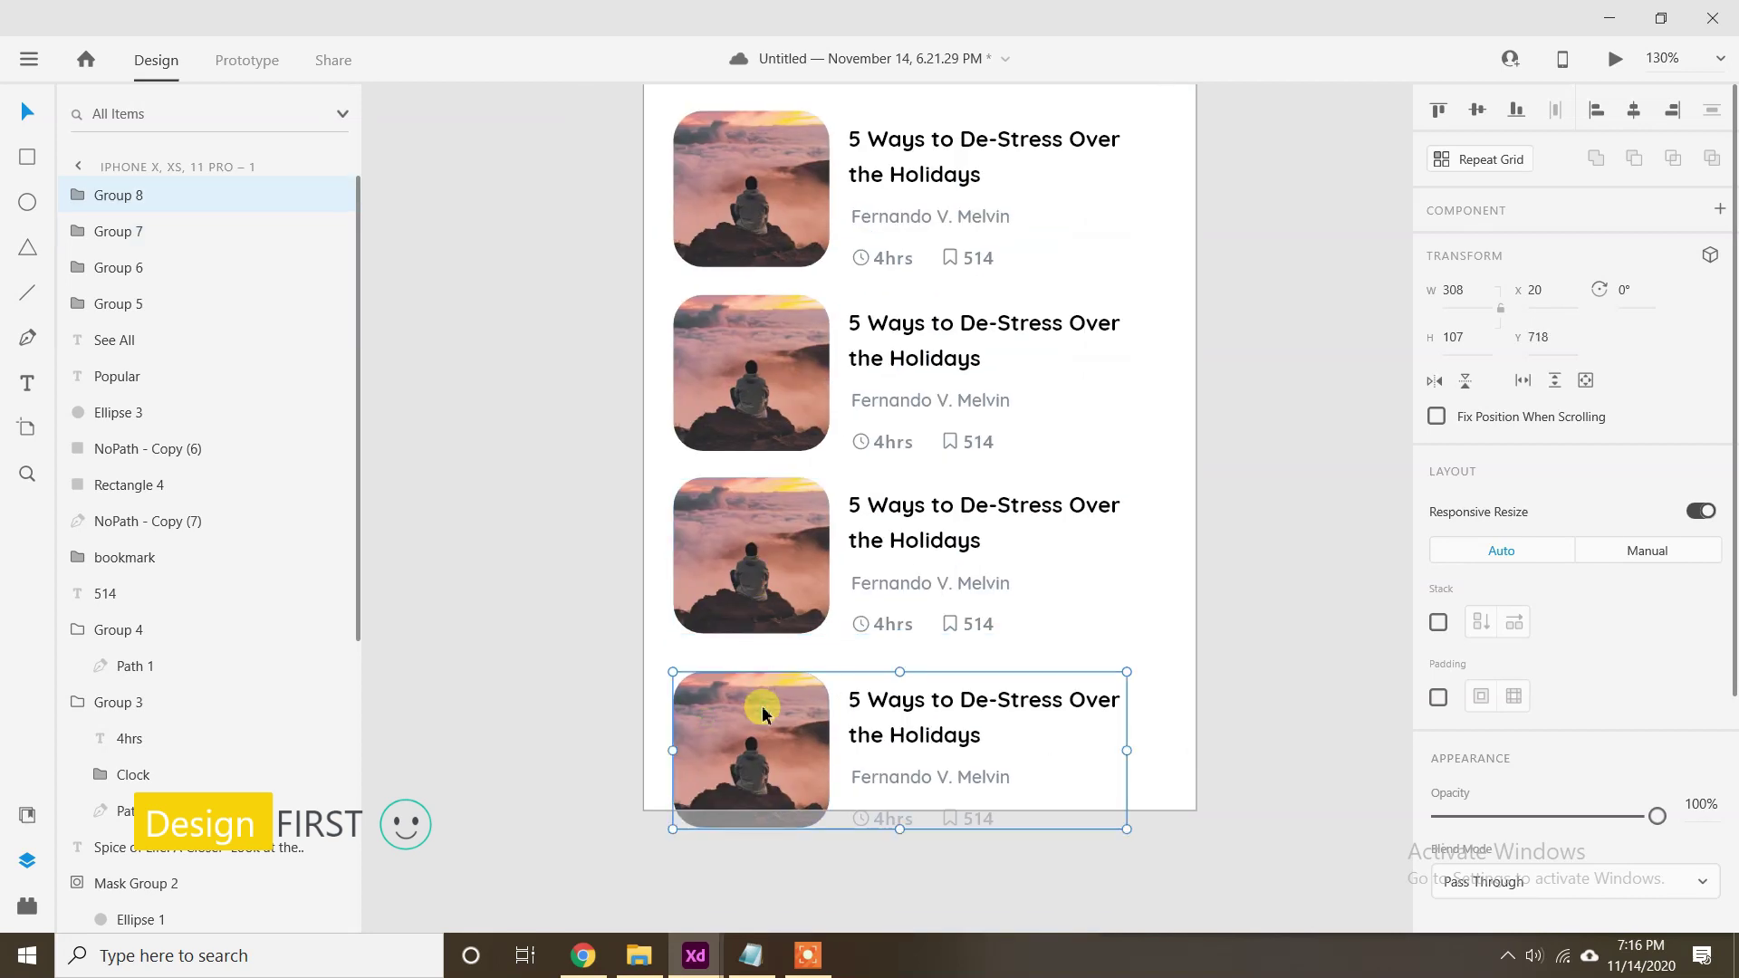
# Replace the second entry's title with "6 Ways to Track Down a Magazine Editor" from the notes.
pyautogui.scroll(4, 759, 710)
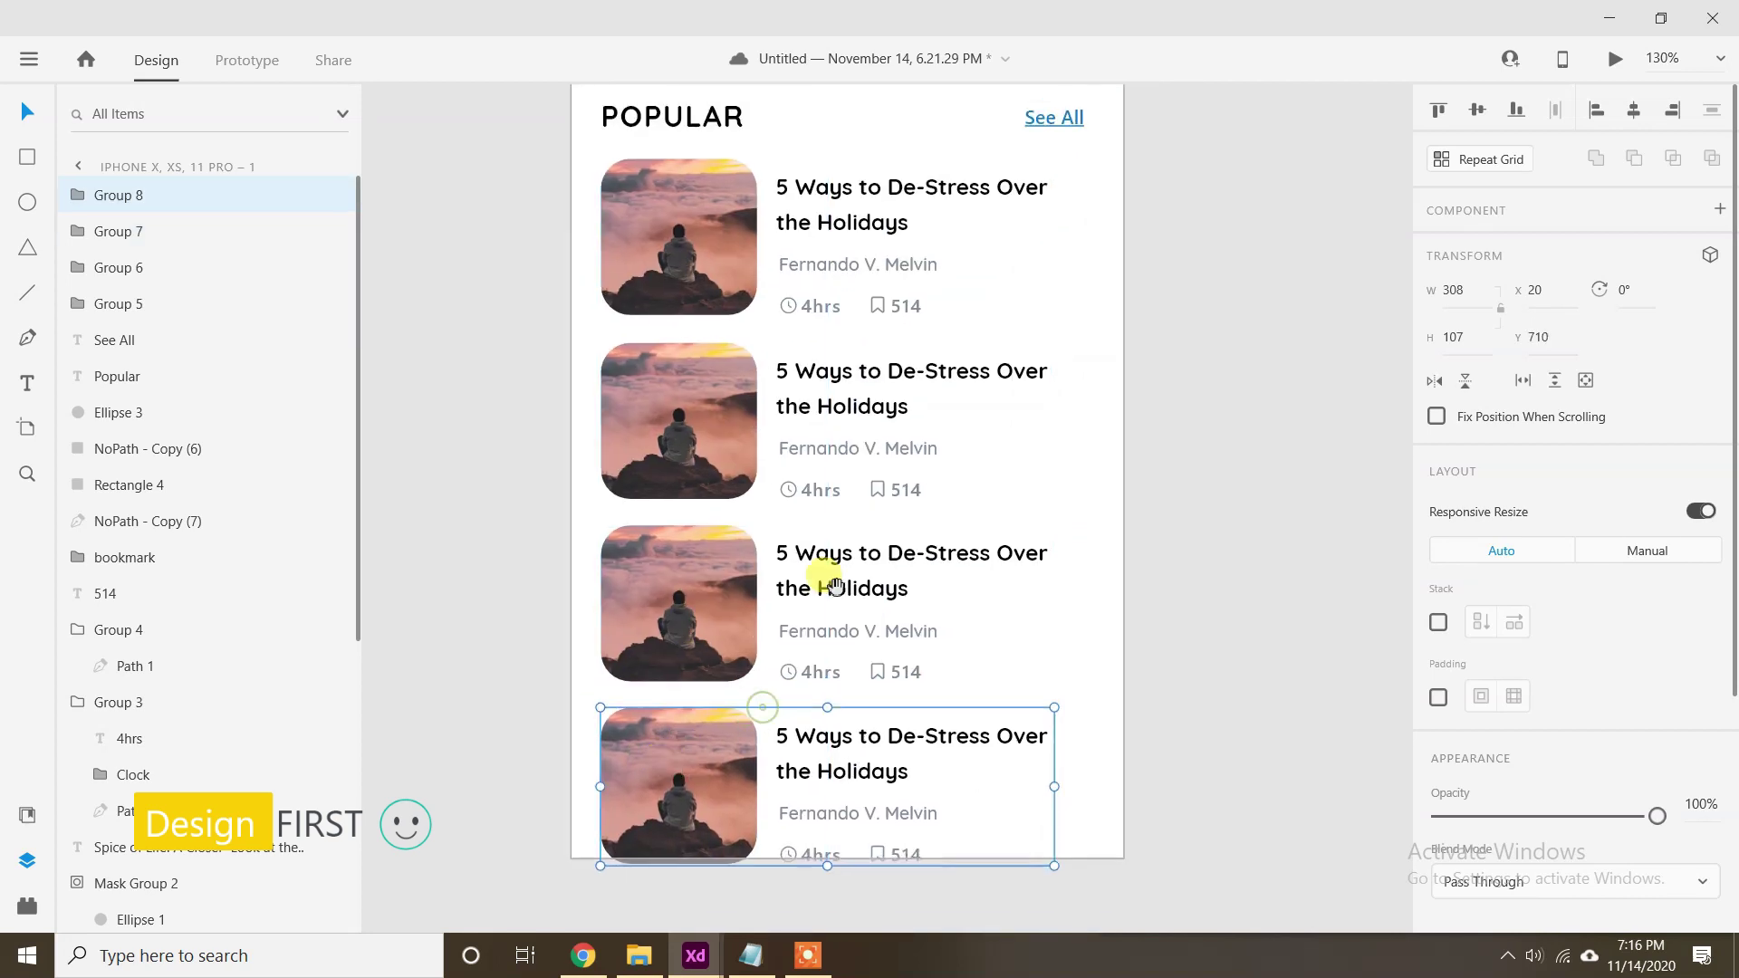
pyautogui.doubleClick(839, 542)
pyautogui.hotkey('ctrl', 'a')
pyautogui.click(750, 955)
pyautogui.scroll(-1, 1258, 634)
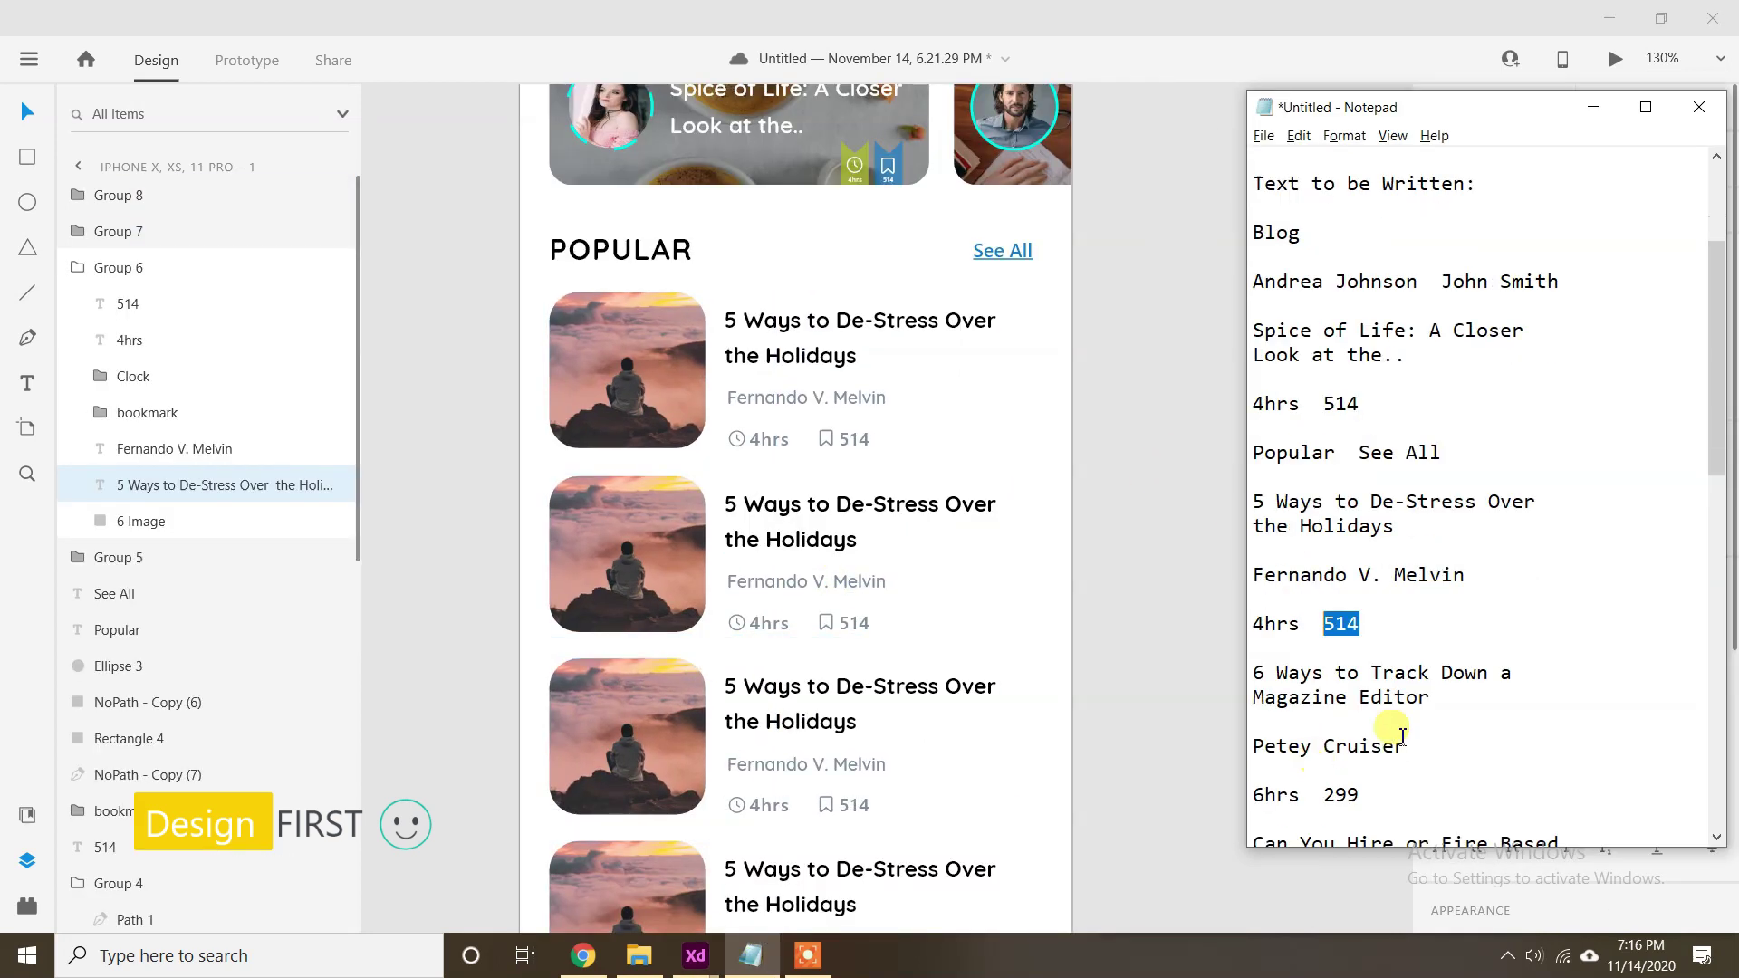
pyautogui.moveTo(1429, 699); pyautogui.dragTo(1214, 666)
pyautogui.hotkey('ctrl', 'c')
pyautogui.click(1593, 107)
pyautogui.hotkey('ctrl', 'v')
# Replace the second entry's author with the matching full name from the notes.
pyautogui.click(854, 582)
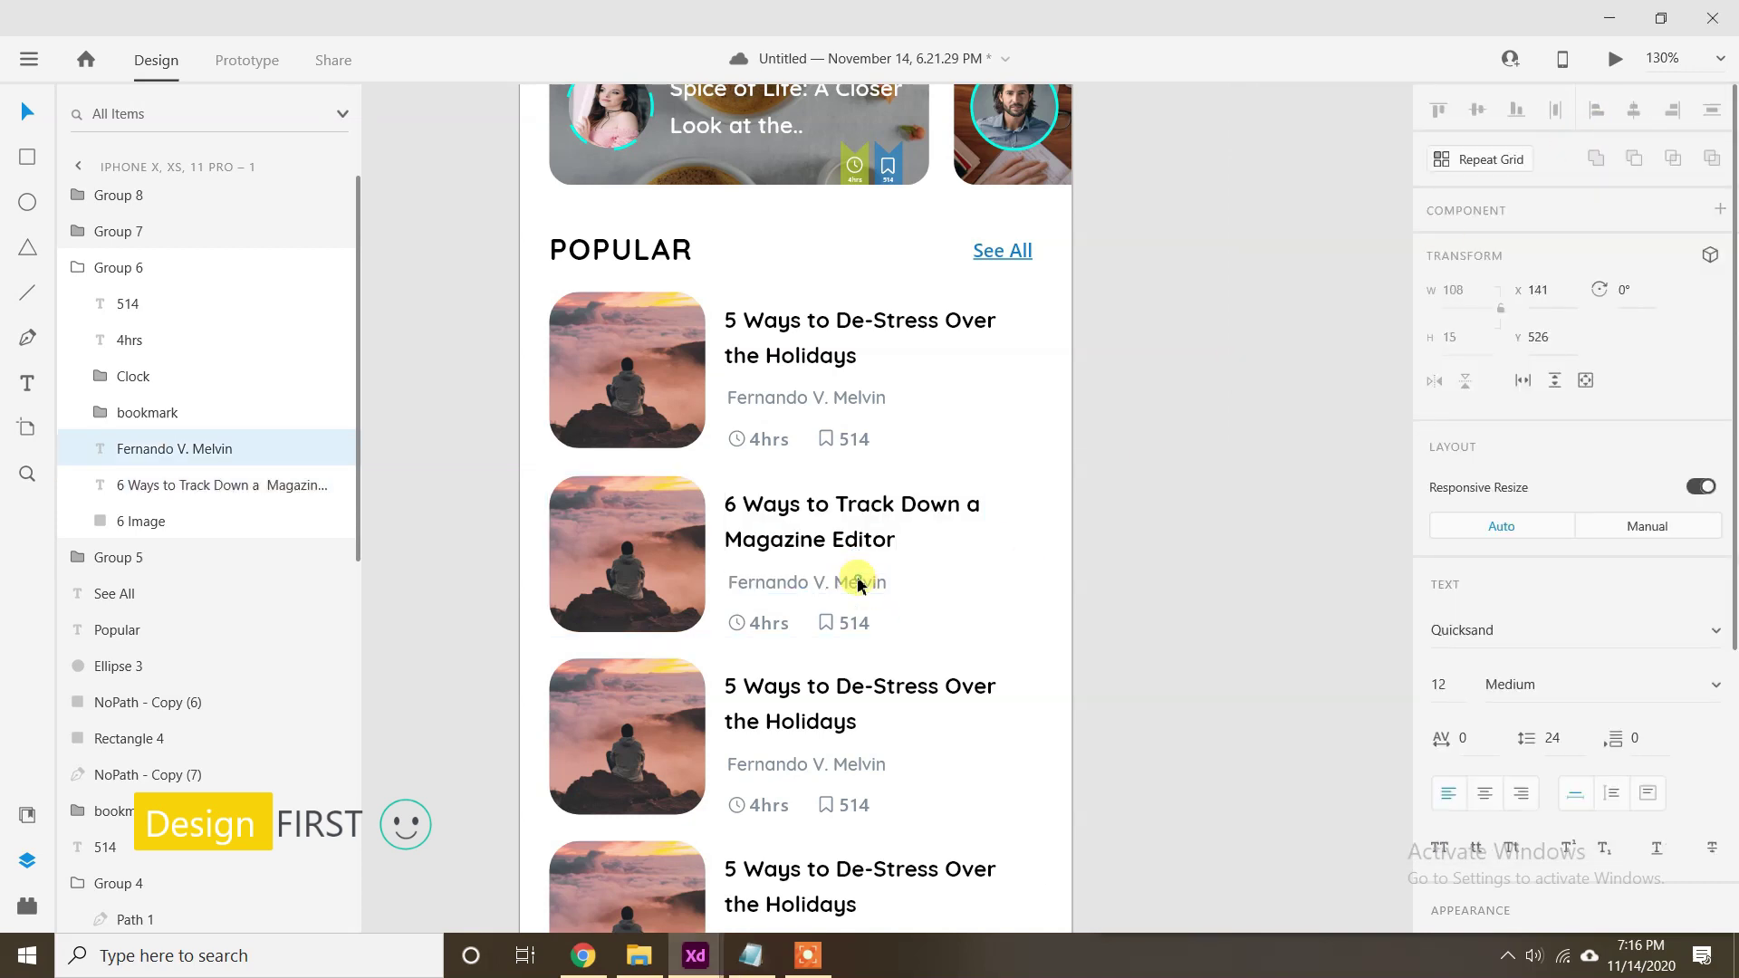
pyautogui.click(751, 956)
pyautogui.moveTo(1417, 747); pyautogui.dragTo(1184, 737)
pyautogui.hotkey('ctrl', 'c')
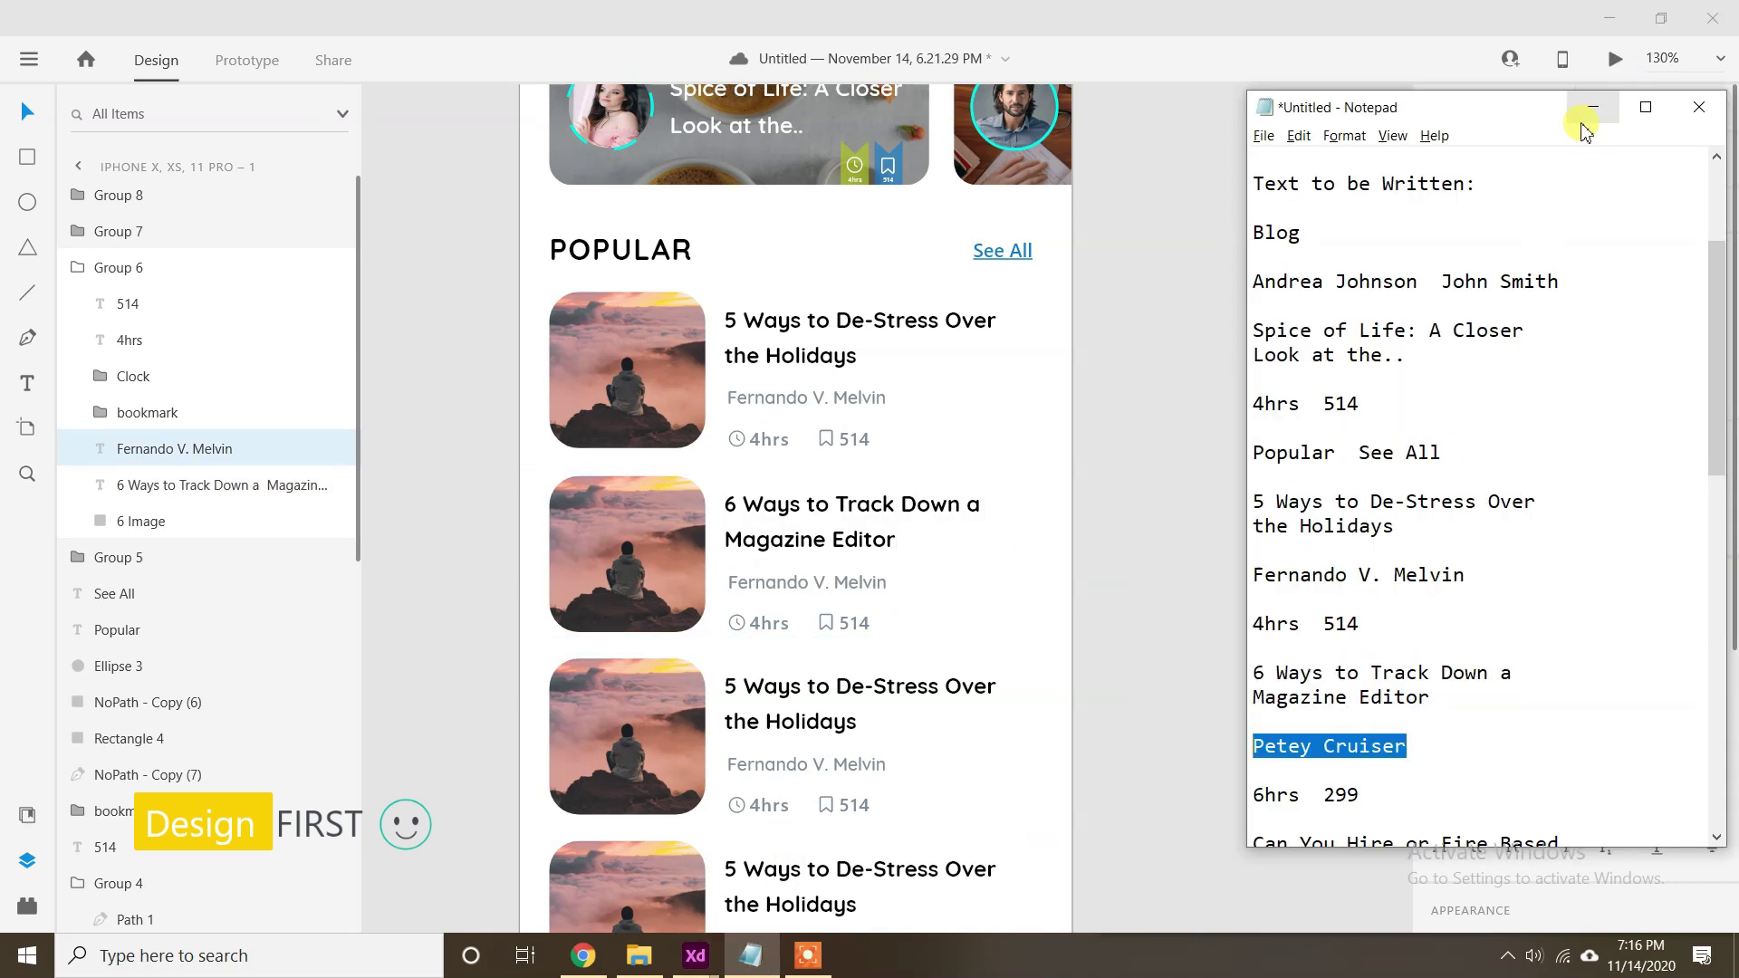
pyautogui.click(1593, 107)
pyautogui.hotkey('ctrl', 'v')
# Change the second entry's time text to 6hrs, copied from the notes.
pyautogui.doubleClick(777, 623)
pyautogui.click(751, 956)
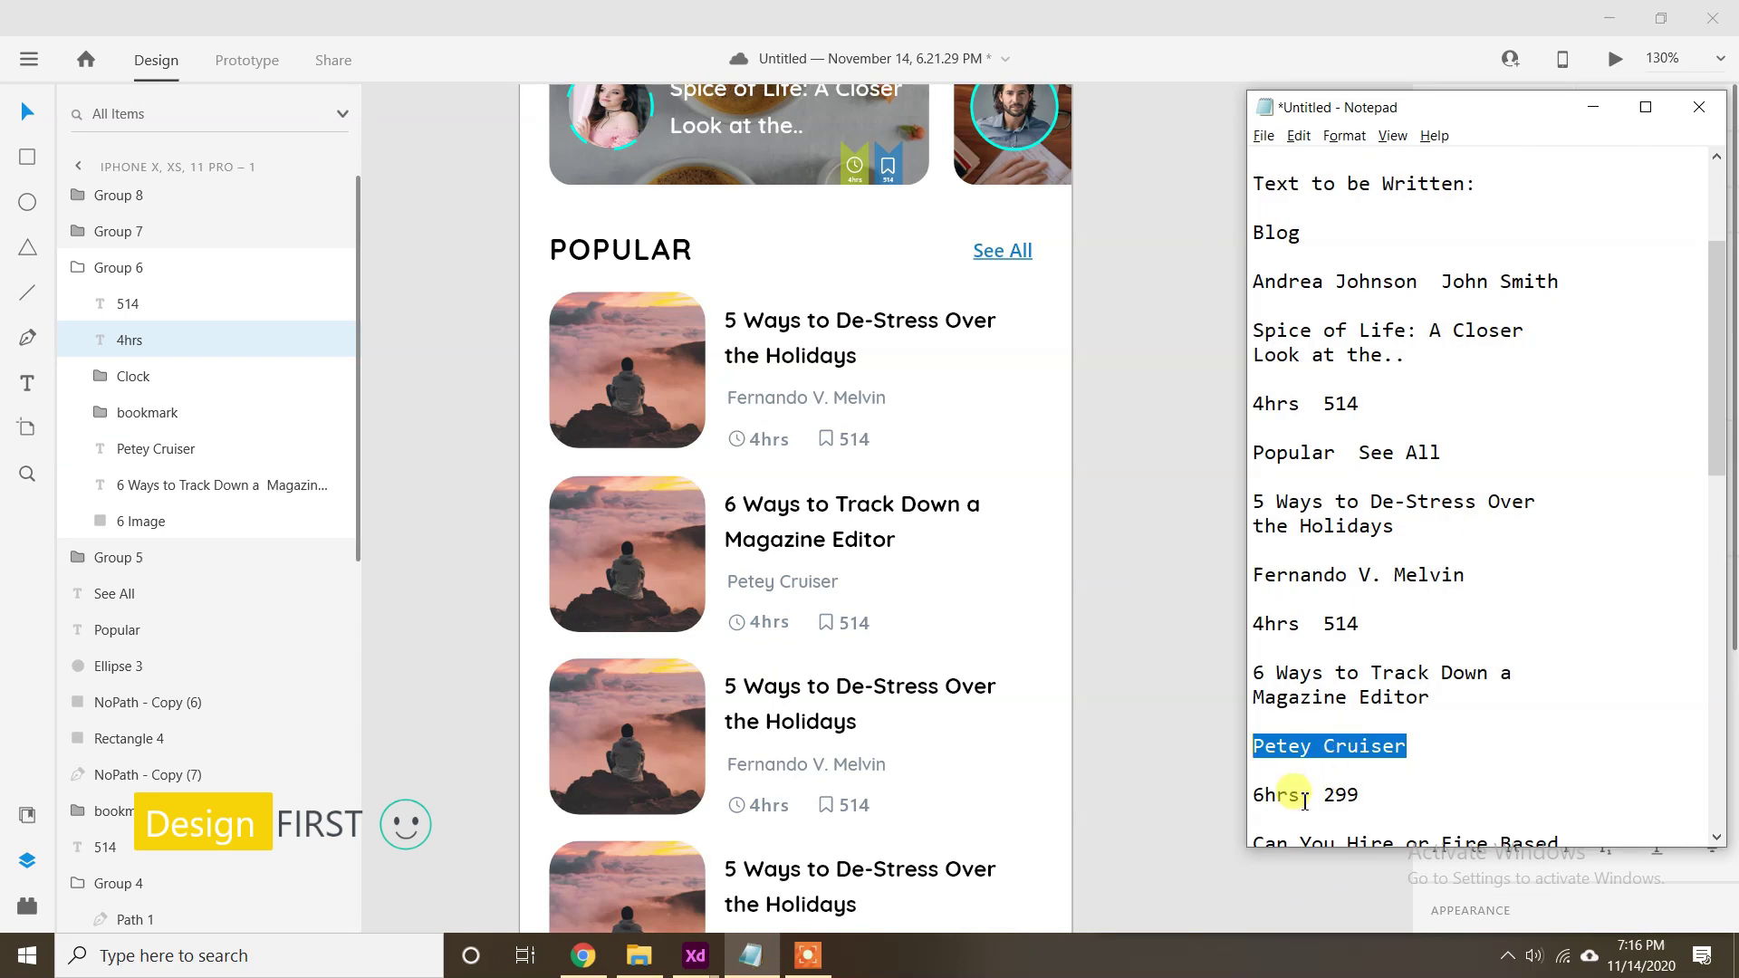
pyautogui.moveTo(1304, 801); pyautogui.dragTo(1238, 804)
pyautogui.hotkey('ctrl', 'c')
pyautogui.click(1593, 107)
pyautogui.hotkey('ctrl', 'v')
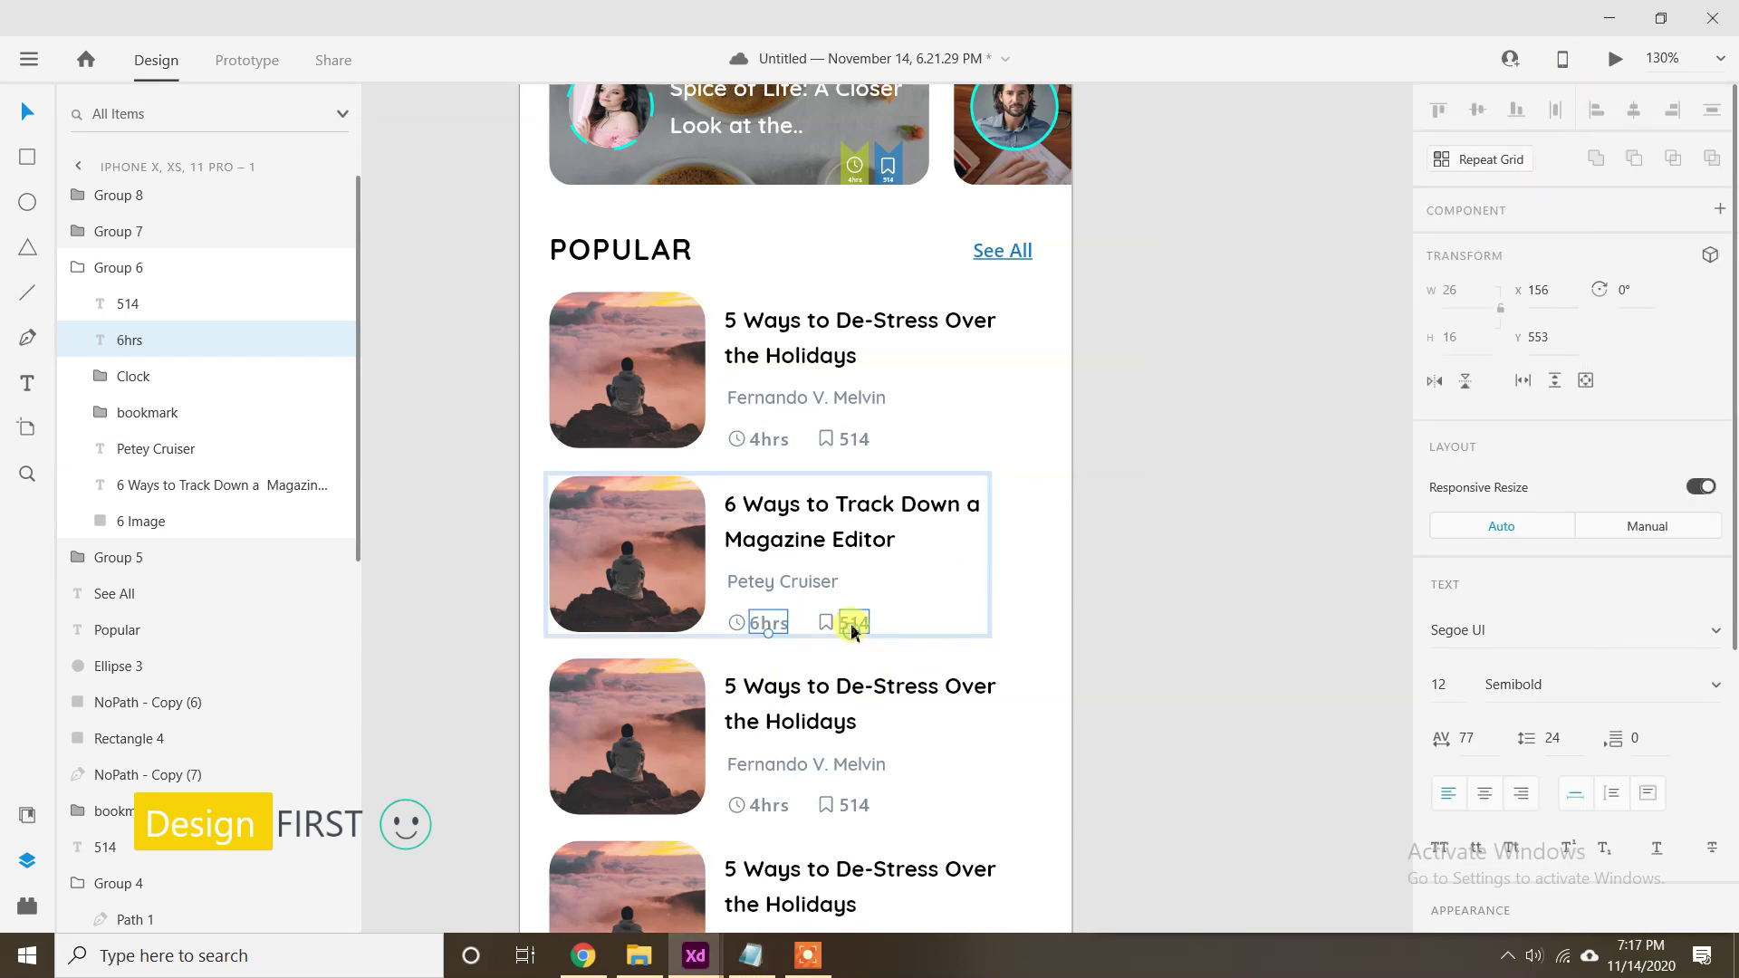
# Change the second entry's bookmark count to 299, copied from the notes.
pyautogui.doubleClick(852, 622)
pyautogui.click(750, 956)
pyautogui.moveTo(1383, 783); pyautogui.dragTo(1317, 804)
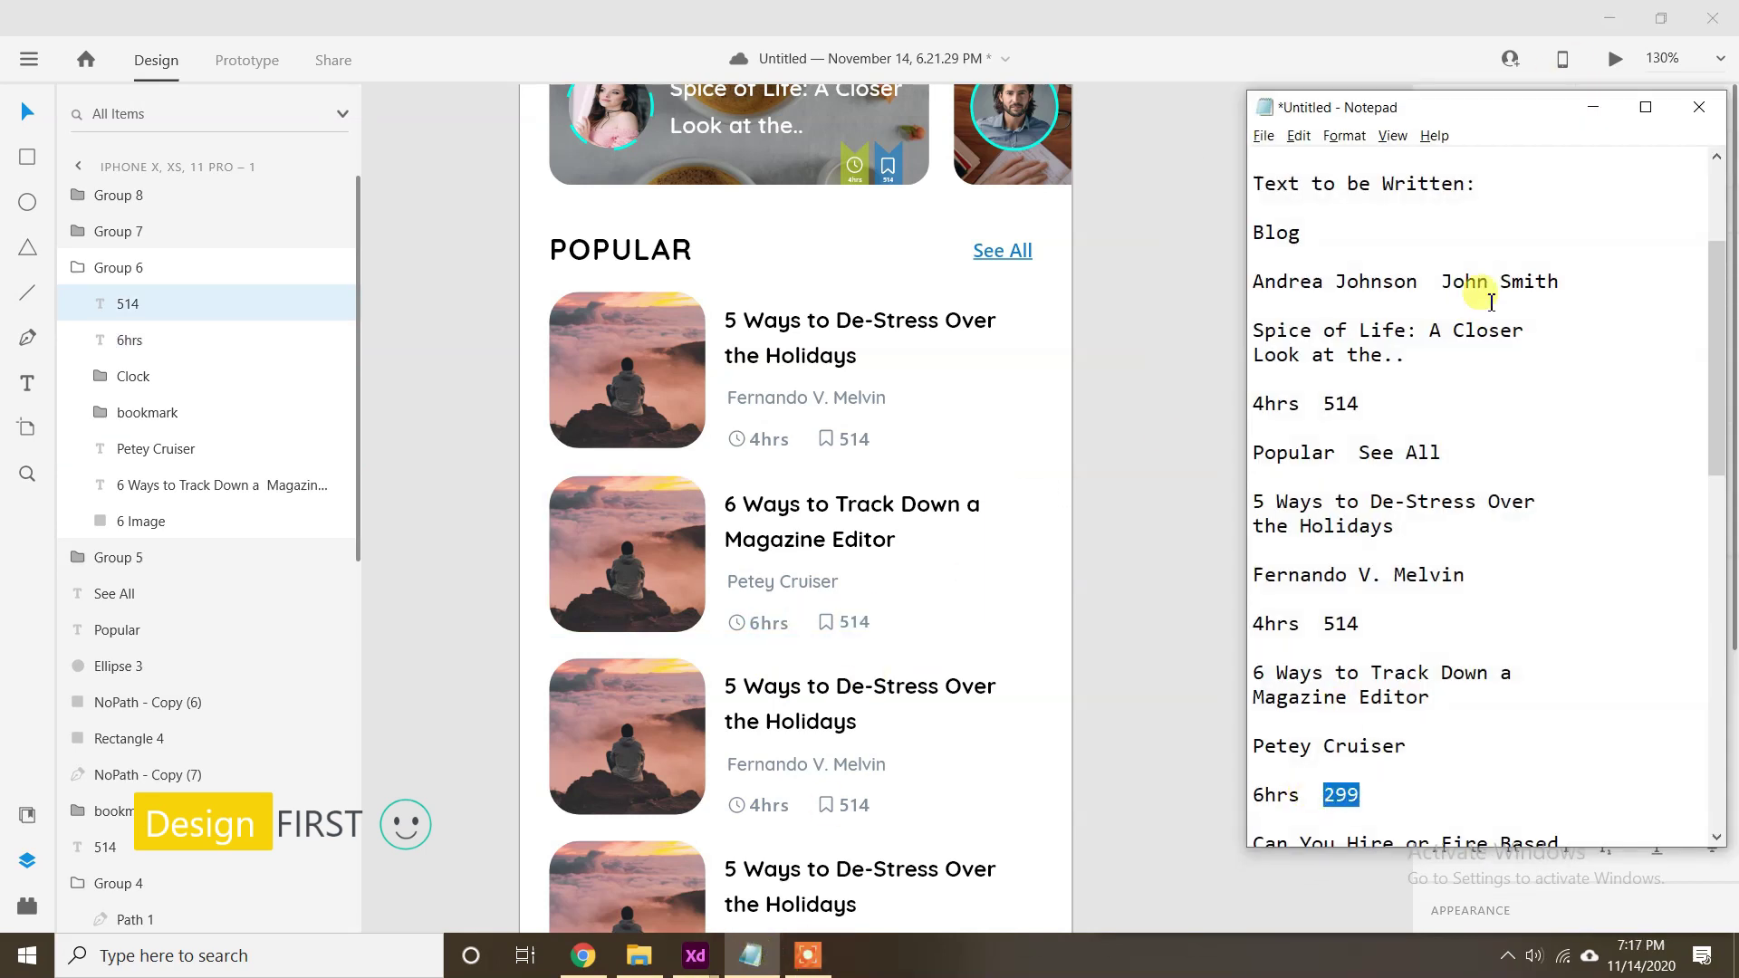
pyautogui.hotkey('ctrl', 'c')
pyautogui.click(1593, 107)
pyautogui.hotkey('ctrl', 'v')
# Replace the second entry's picture with 7 Image.jpg from the asset folder.
pyautogui.click(652, 616)
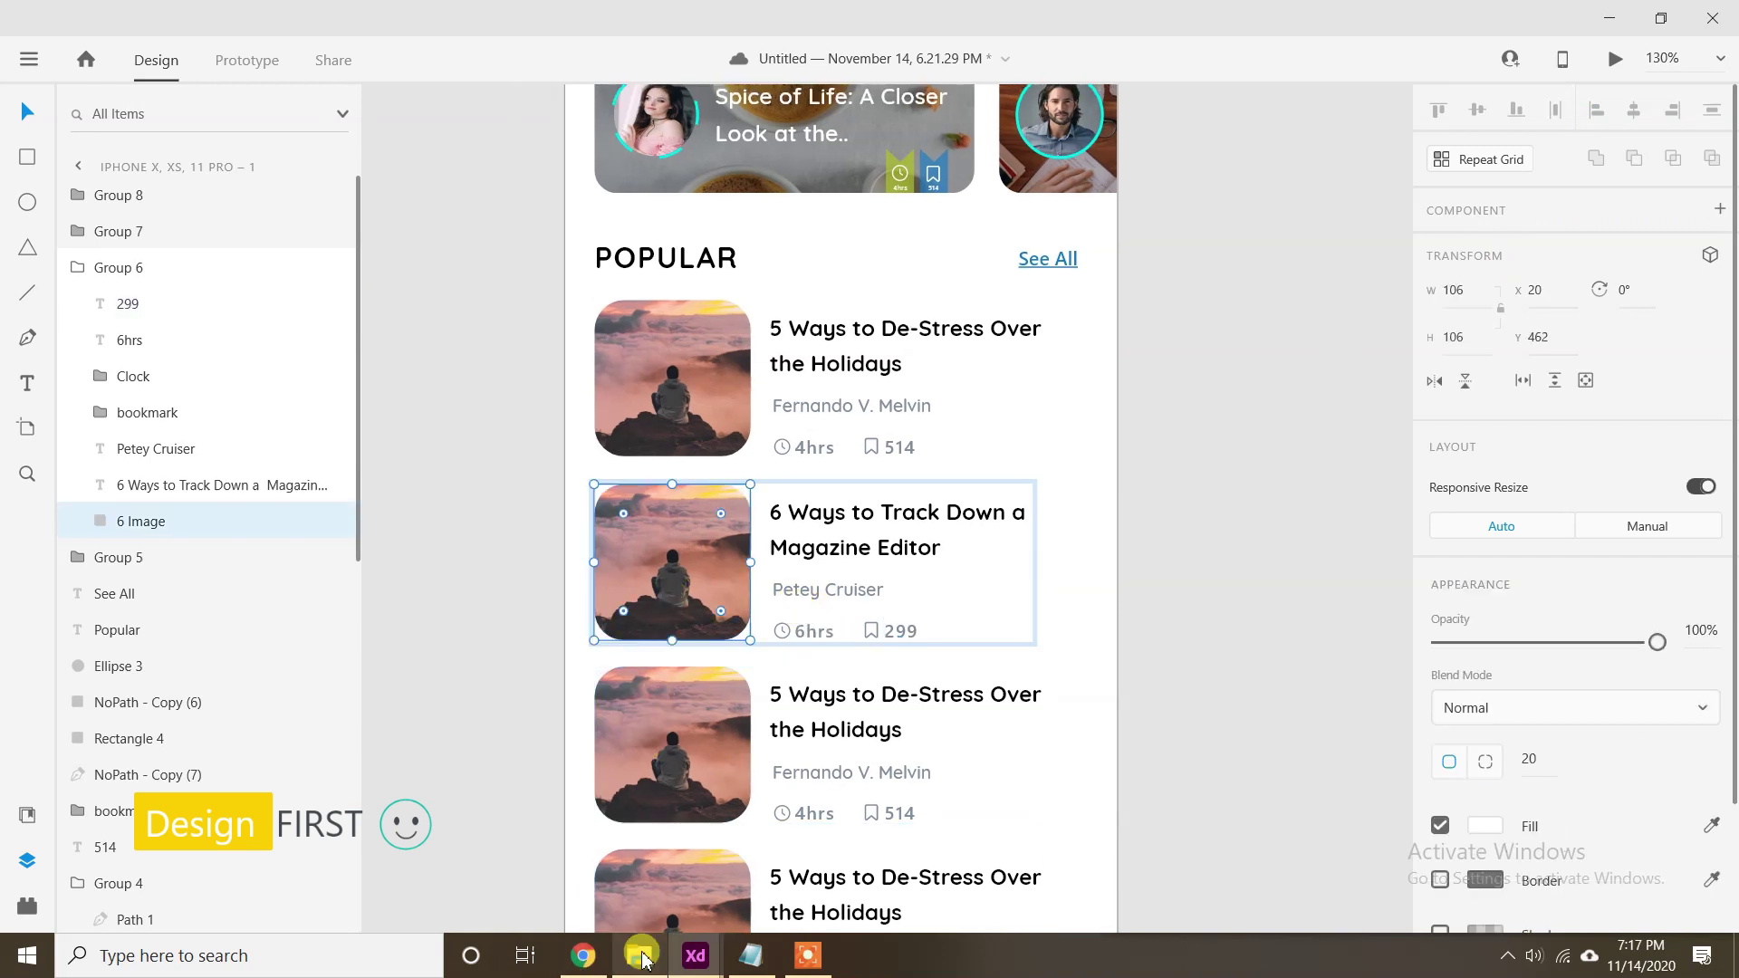
pyautogui.click(639, 960)
pyautogui.moveTo(1375, 552); pyautogui.dragTo(661, 602)
# Replace the third entry's title with "Can You Hire or Fire Based on Political Beliefs?" from the notes.
pyautogui.click(861, 722)
pyautogui.doubleClick(828, 727)
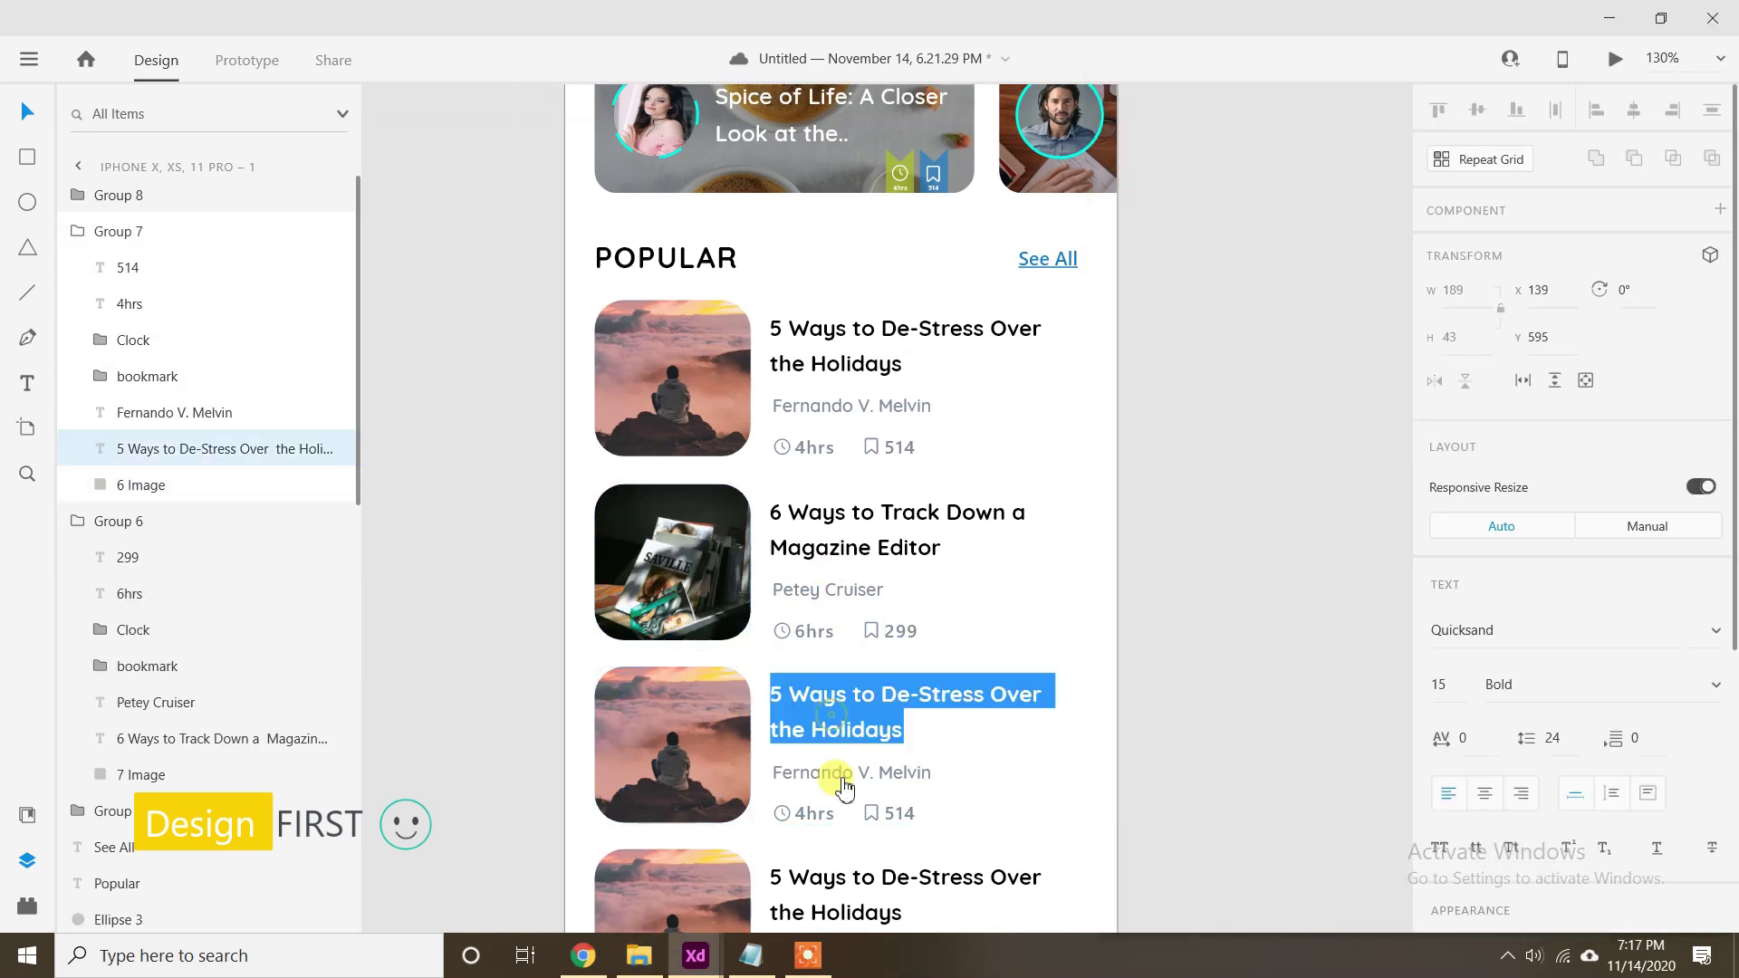
pyautogui.click(750, 955)
pyautogui.scroll(-2, 1510, 799)
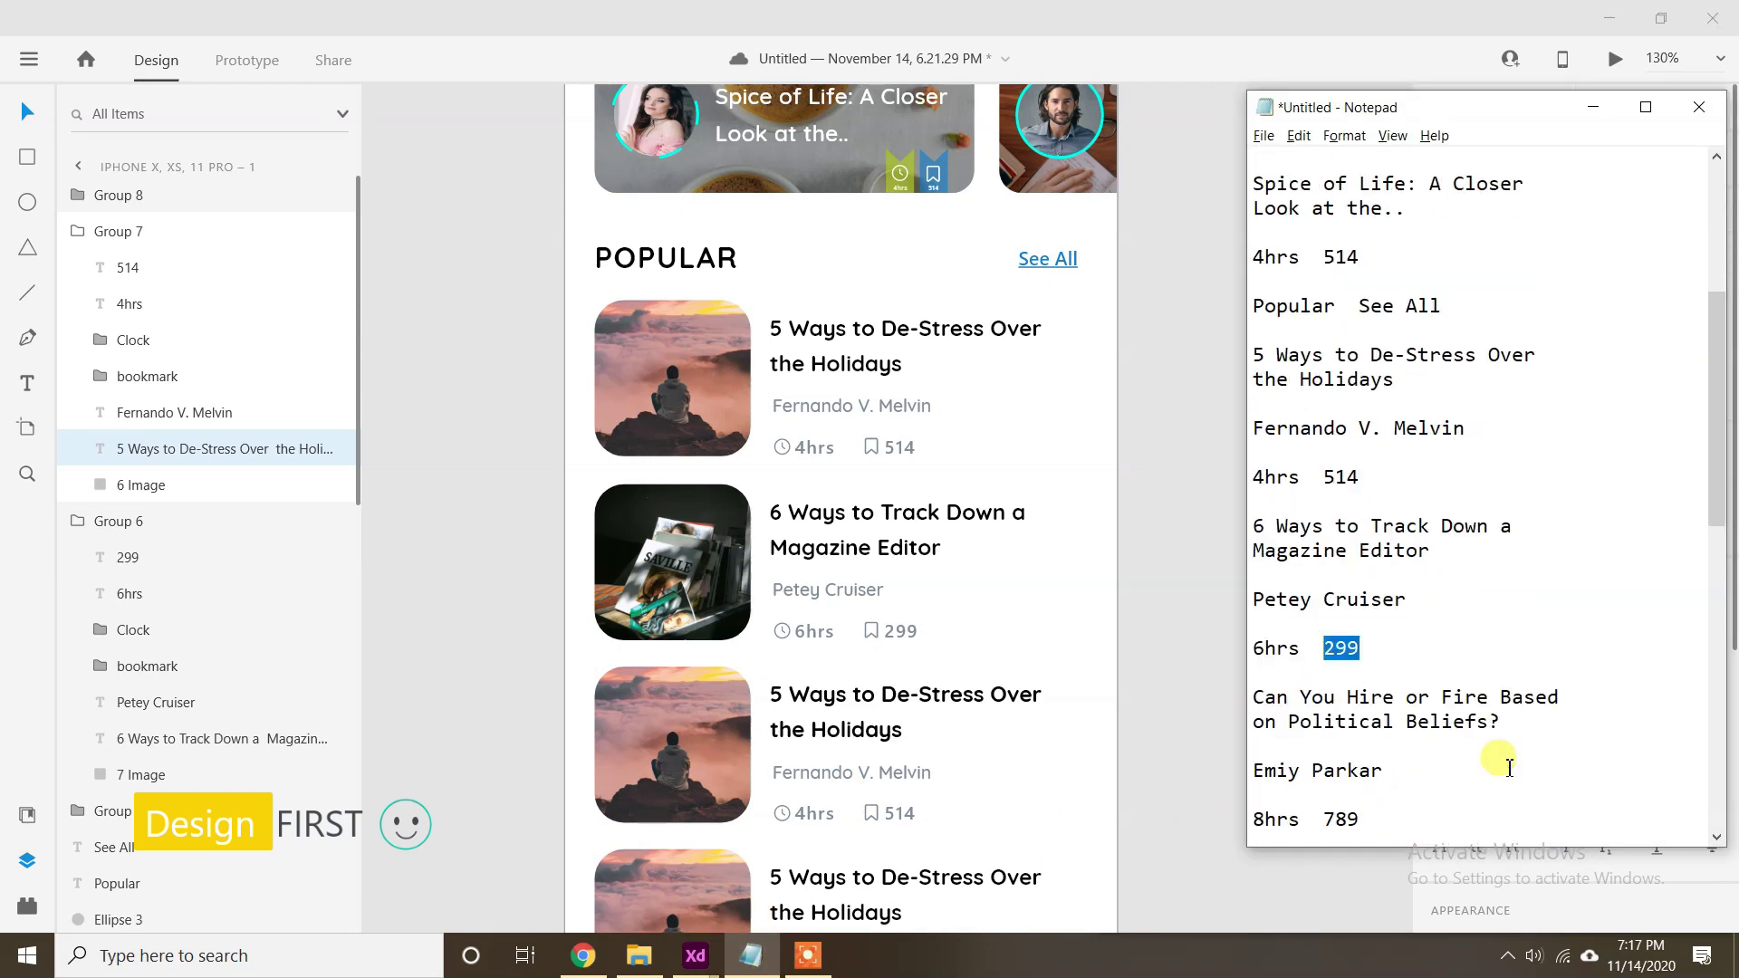
pyautogui.moveTo(1503, 649); pyautogui.dragTo(1248, 625)
pyautogui.click(1593, 107)
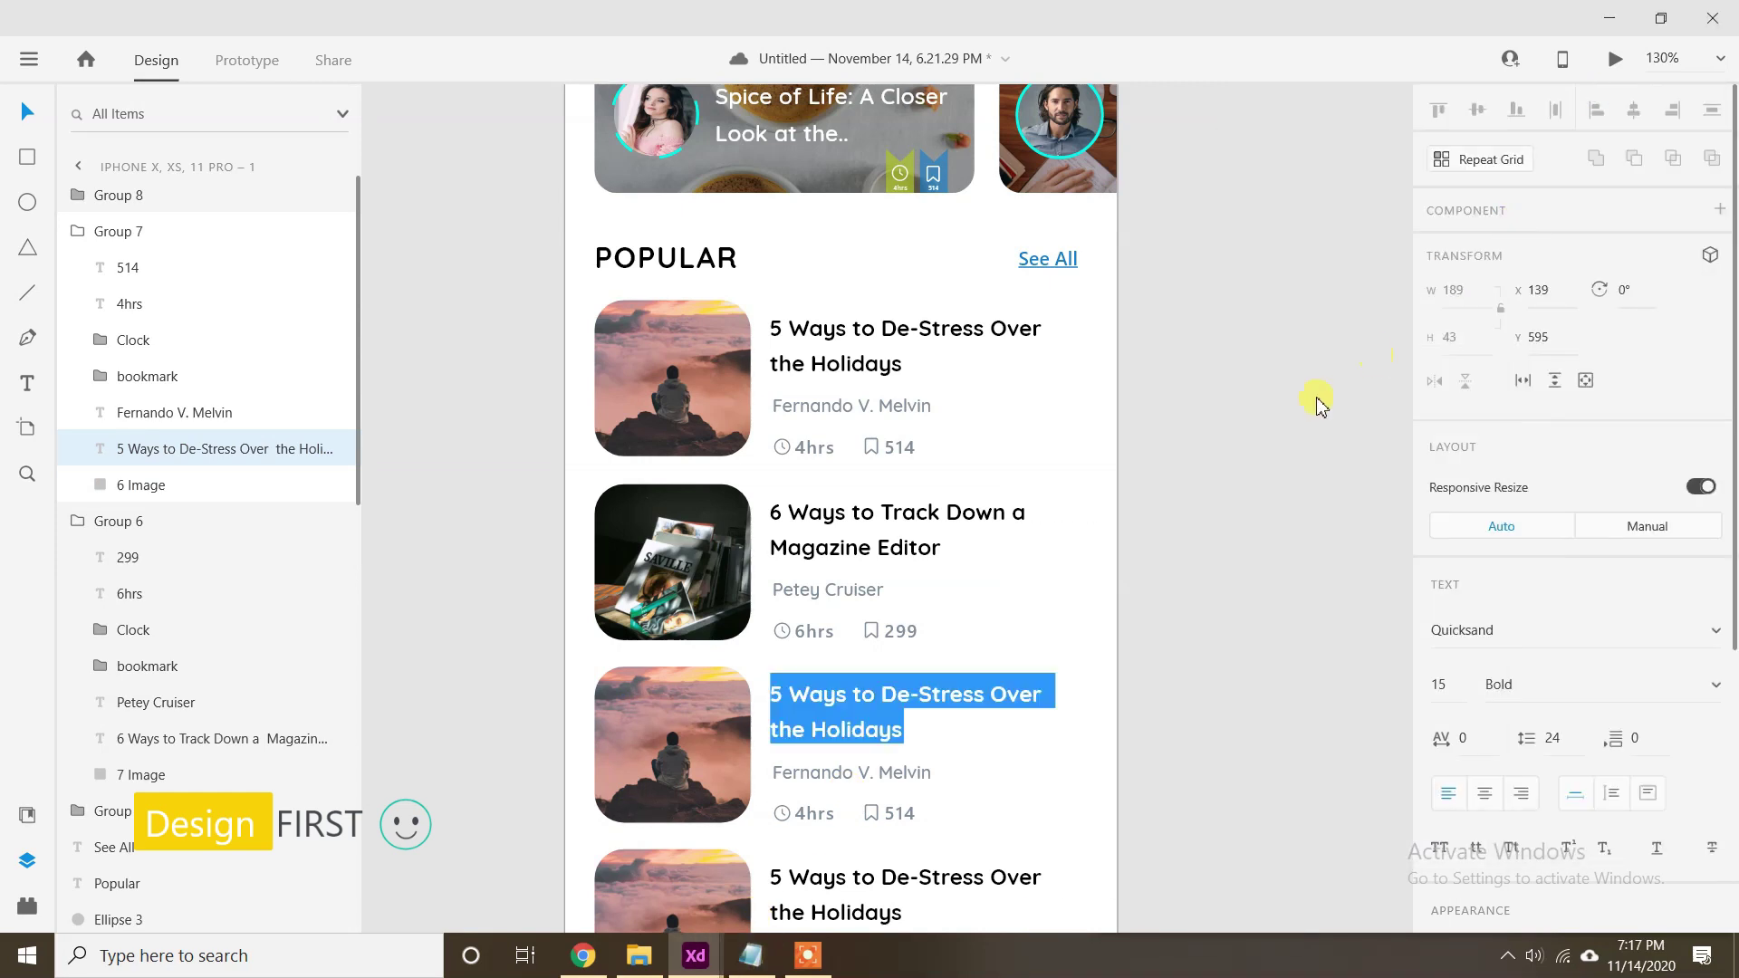
pyautogui.hotkey('ctrl', 'v')
# Replace the third entry's author with the matching full name from the notes.
pyautogui.doubleClick(893, 769)
pyautogui.click(751, 955)
pyautogui.moveTo(1383, 705); pyautogui.dragTo(1161, 708)
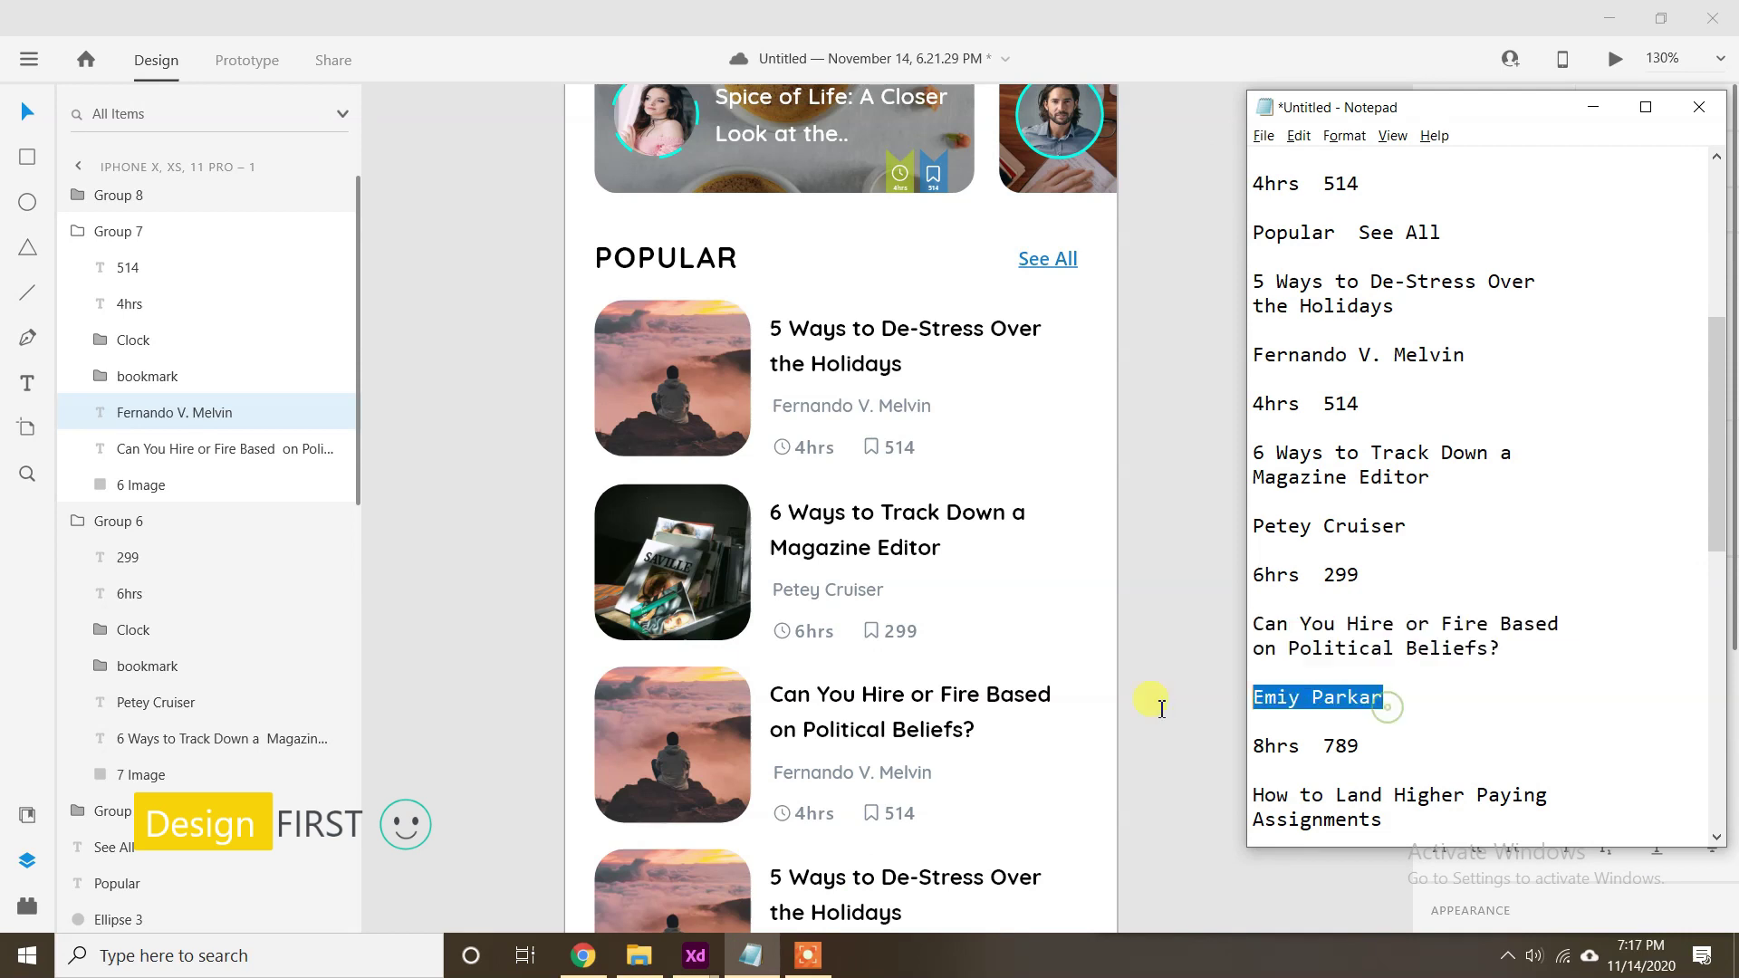
# Change the third entry's time text to 8hrs, copied from the notes.
pyautogui.click(814, 817)
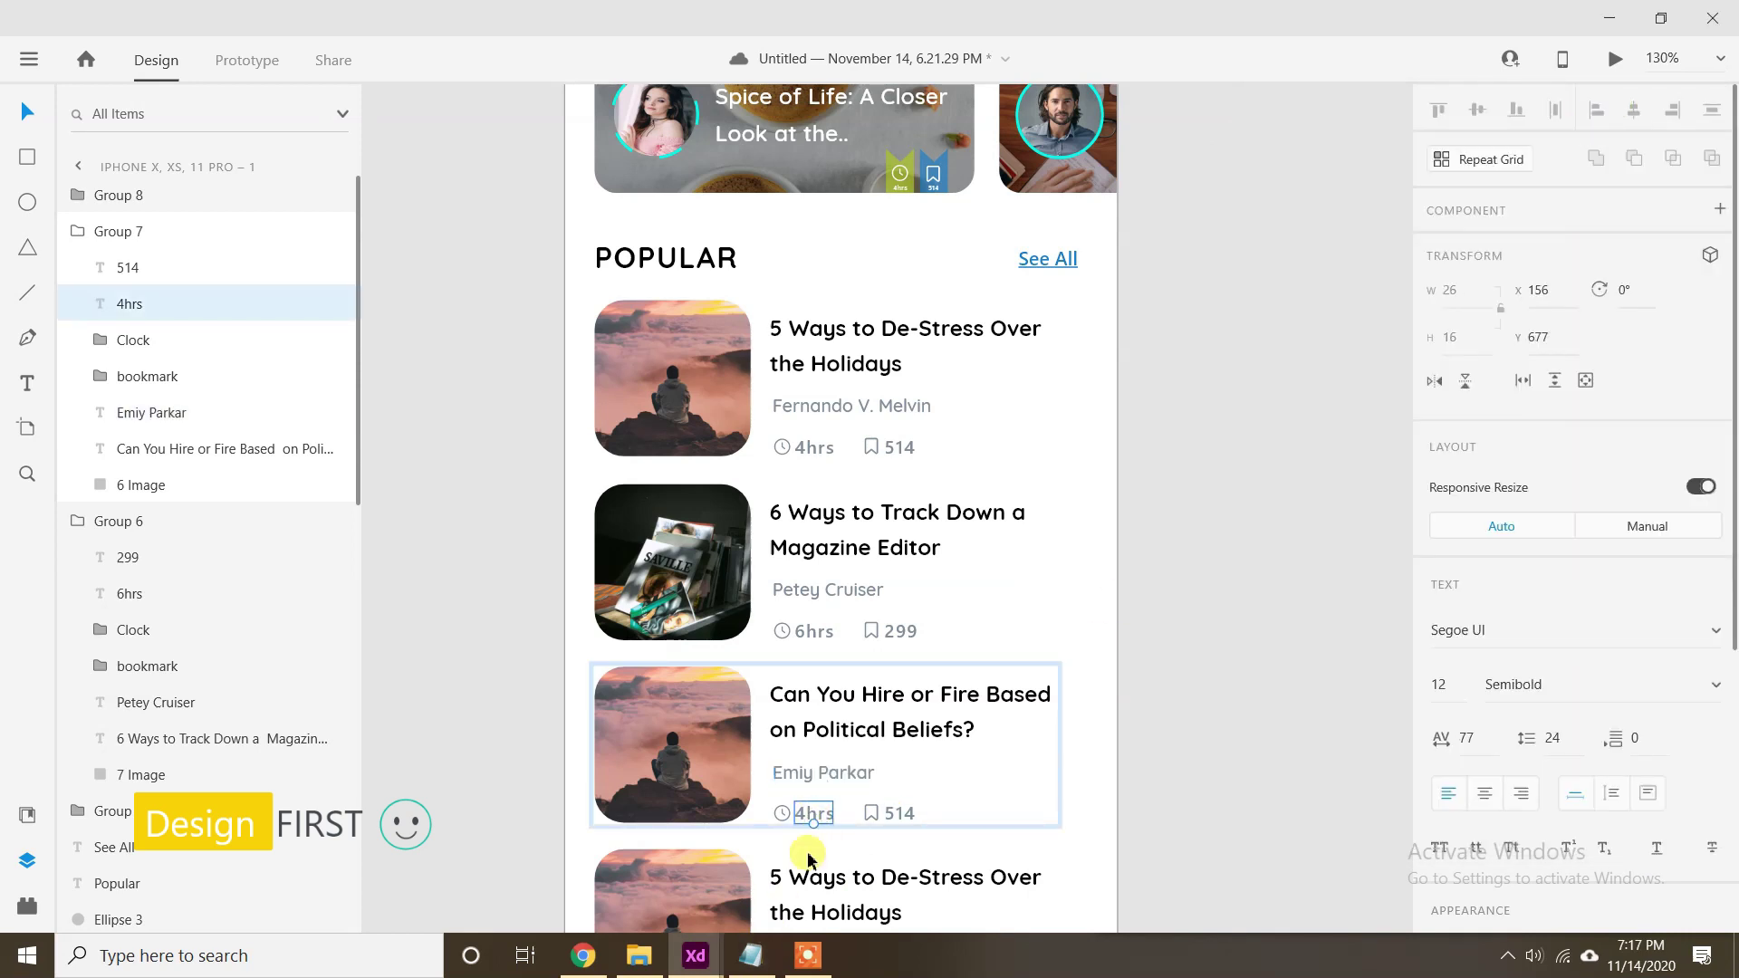
pyautogui.click(751, 955)
pyautogui.click(1295, 753)
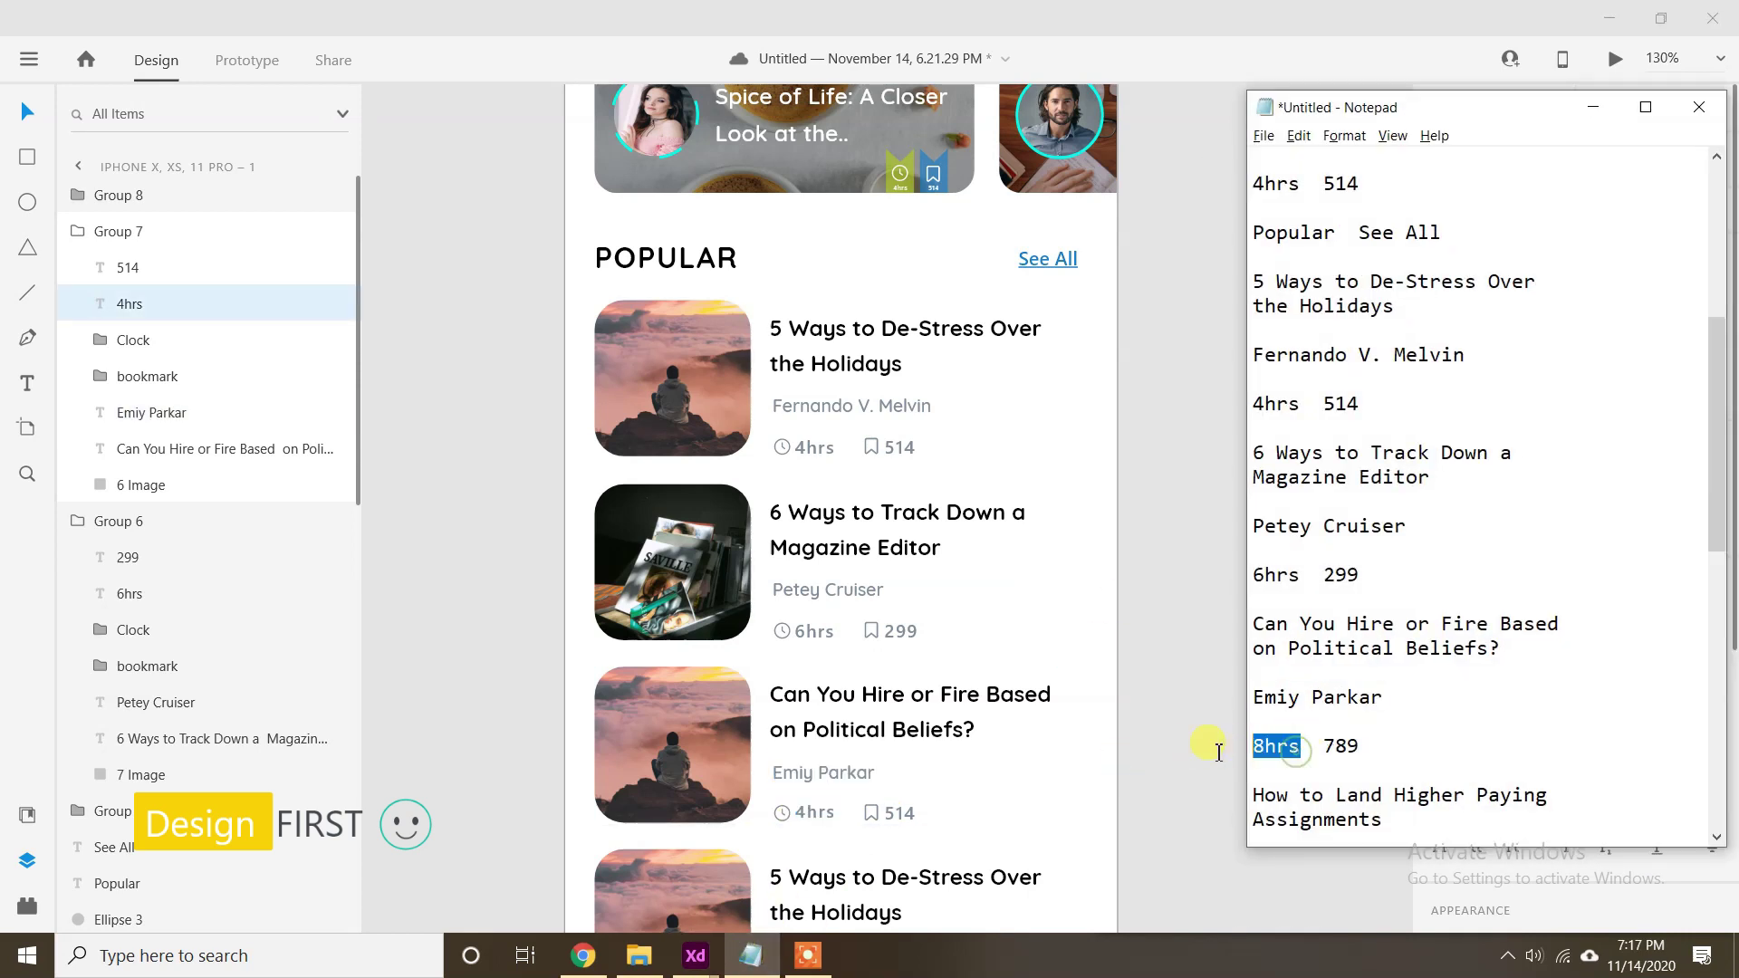
pyautogui.click(1592, 107)
# Change the third entry's bookmark count to 789, copied from the notes.
pyautogui.click(901, 823)
pyautogui.doubleClick(901, 823)
pyautogui.click(751, 955)
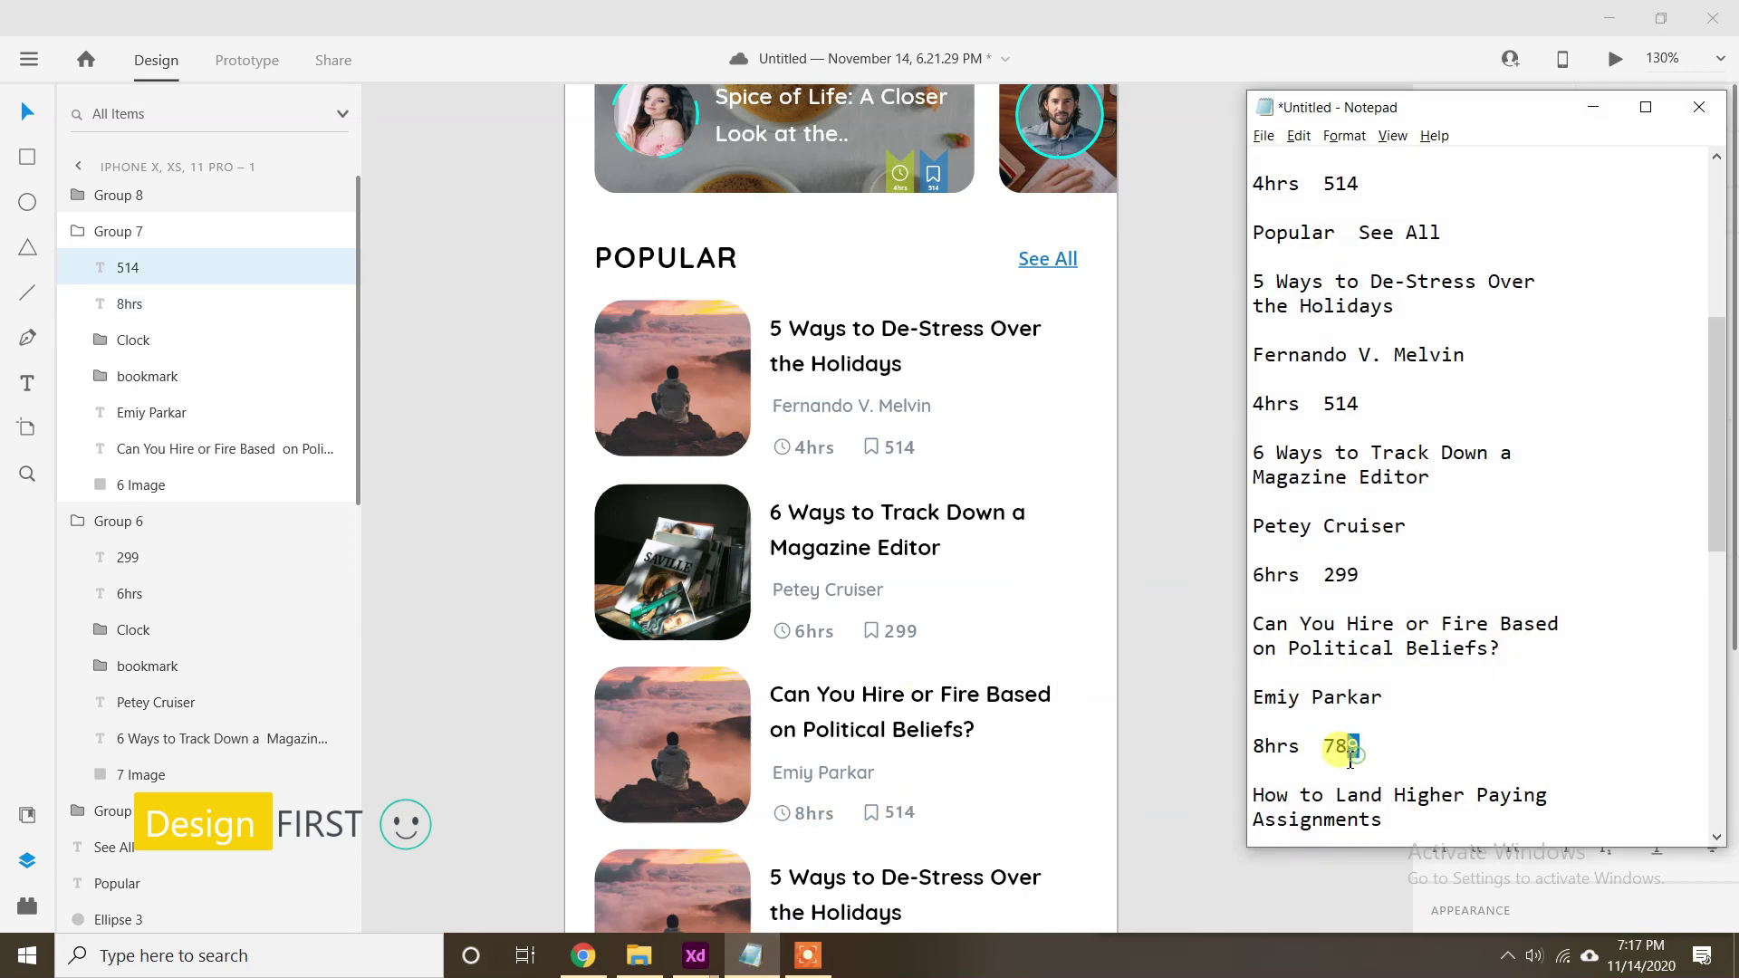
pyautogui.click(1592, 107)
pyautogui.hotkey('ctrl', 'v')
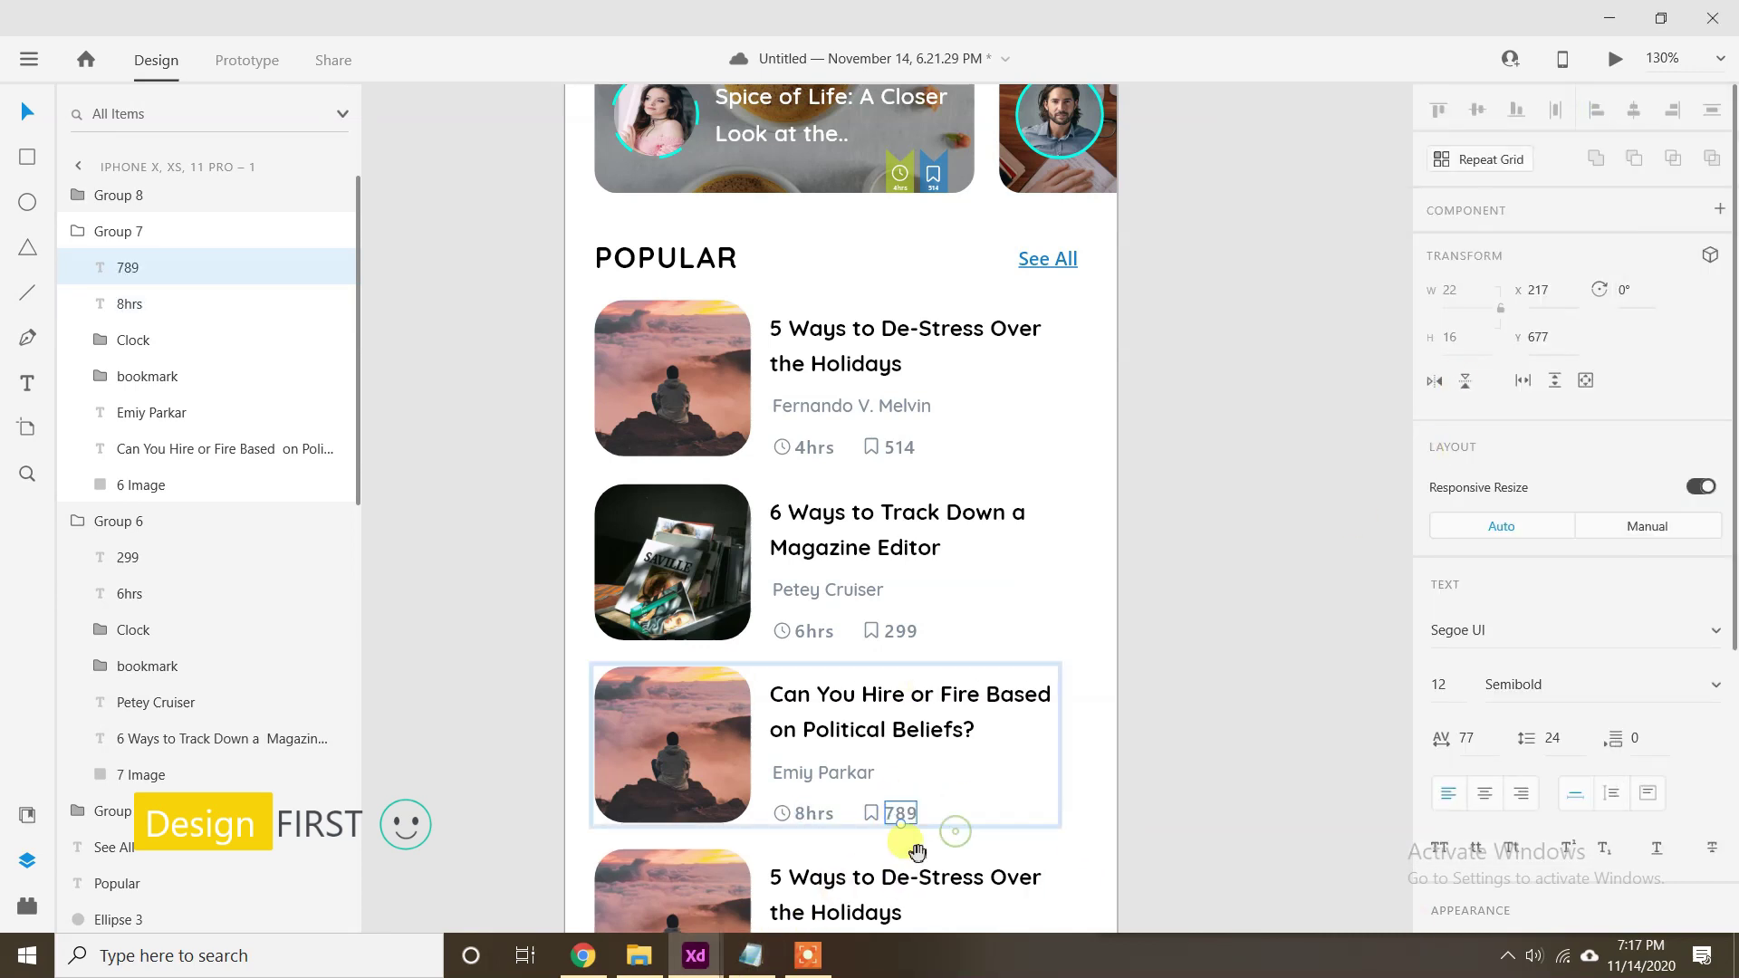
# Replace the third entry's picture with 8 Image.jpg from the asset folder.
pyautogui.scroll(-3, 958, 838)
pyautogui.click(735, 547)
pyautogui.click(640, 955)
pyautogui.moveTo(1525, 543); pyautogui.dragTo(742, 553)
# Replace the fourth entry's title with "How to Land Higher Paying Assignments" from the notes.
pyautogui.click(759, 731)
pyautogui.doubleClick(951, 670)
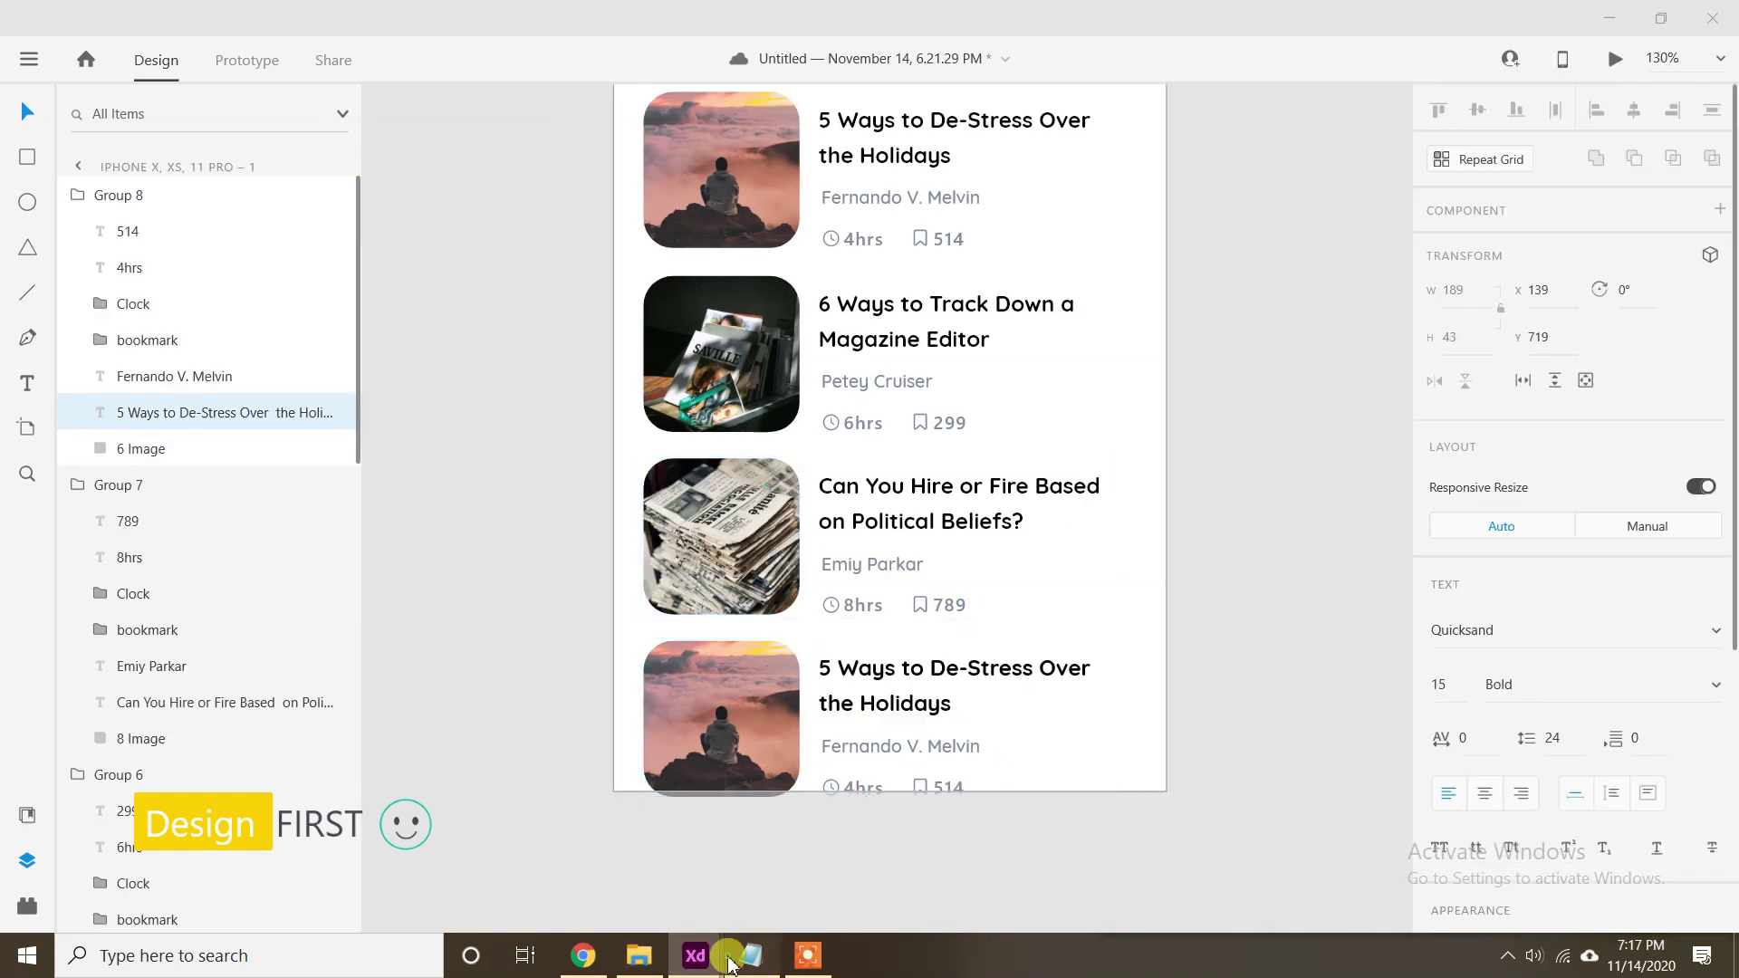
pyautogui.click(750, 955)
pyautogui.moveTo(1379, 618); pyautogui.dragTo(1175, 580)
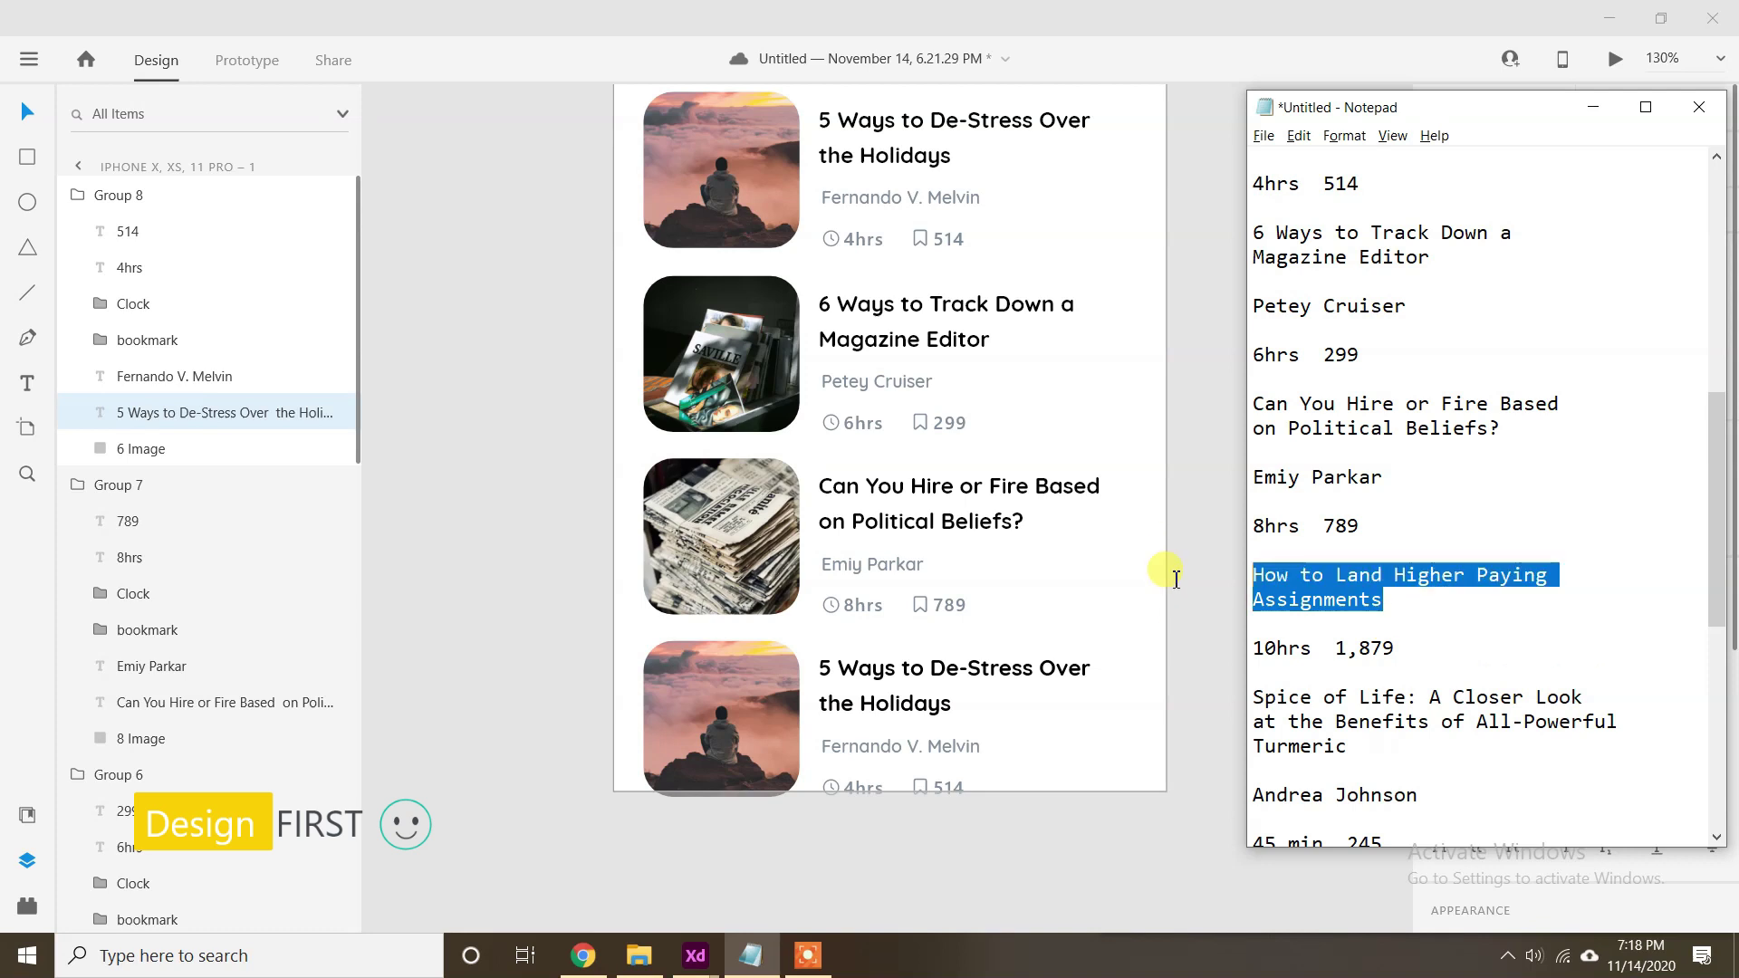
pyautogui.click(1591, 107)
pyautogui.hotkey('ctrl', 'v')
pyautogui.press('Escape')
# Paste the copied title over the fourth entry's title and change its time text to 10hrs from the notes.
pyautogui.doubleClick(896, 724)
pyautogui.click(989, 720)
pyautogui.doubleClick(938, 746)
pyautogui.hotkey('alt', 'Tab')
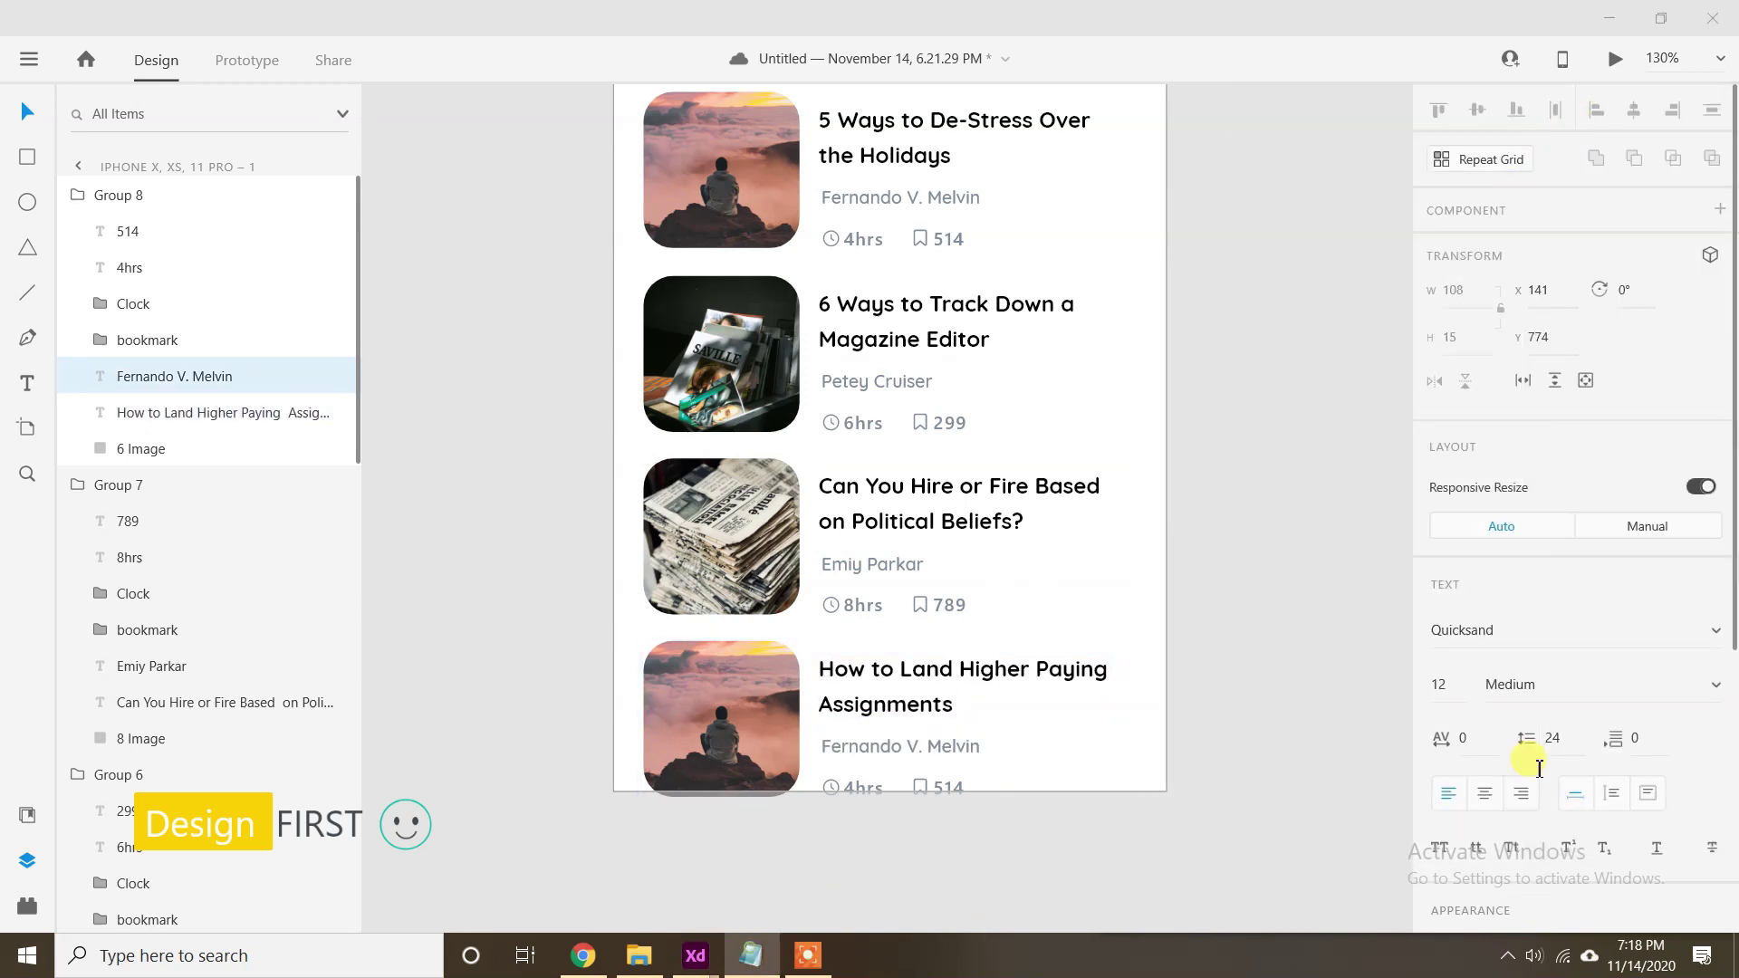
pyautogui.click(1400, 648)
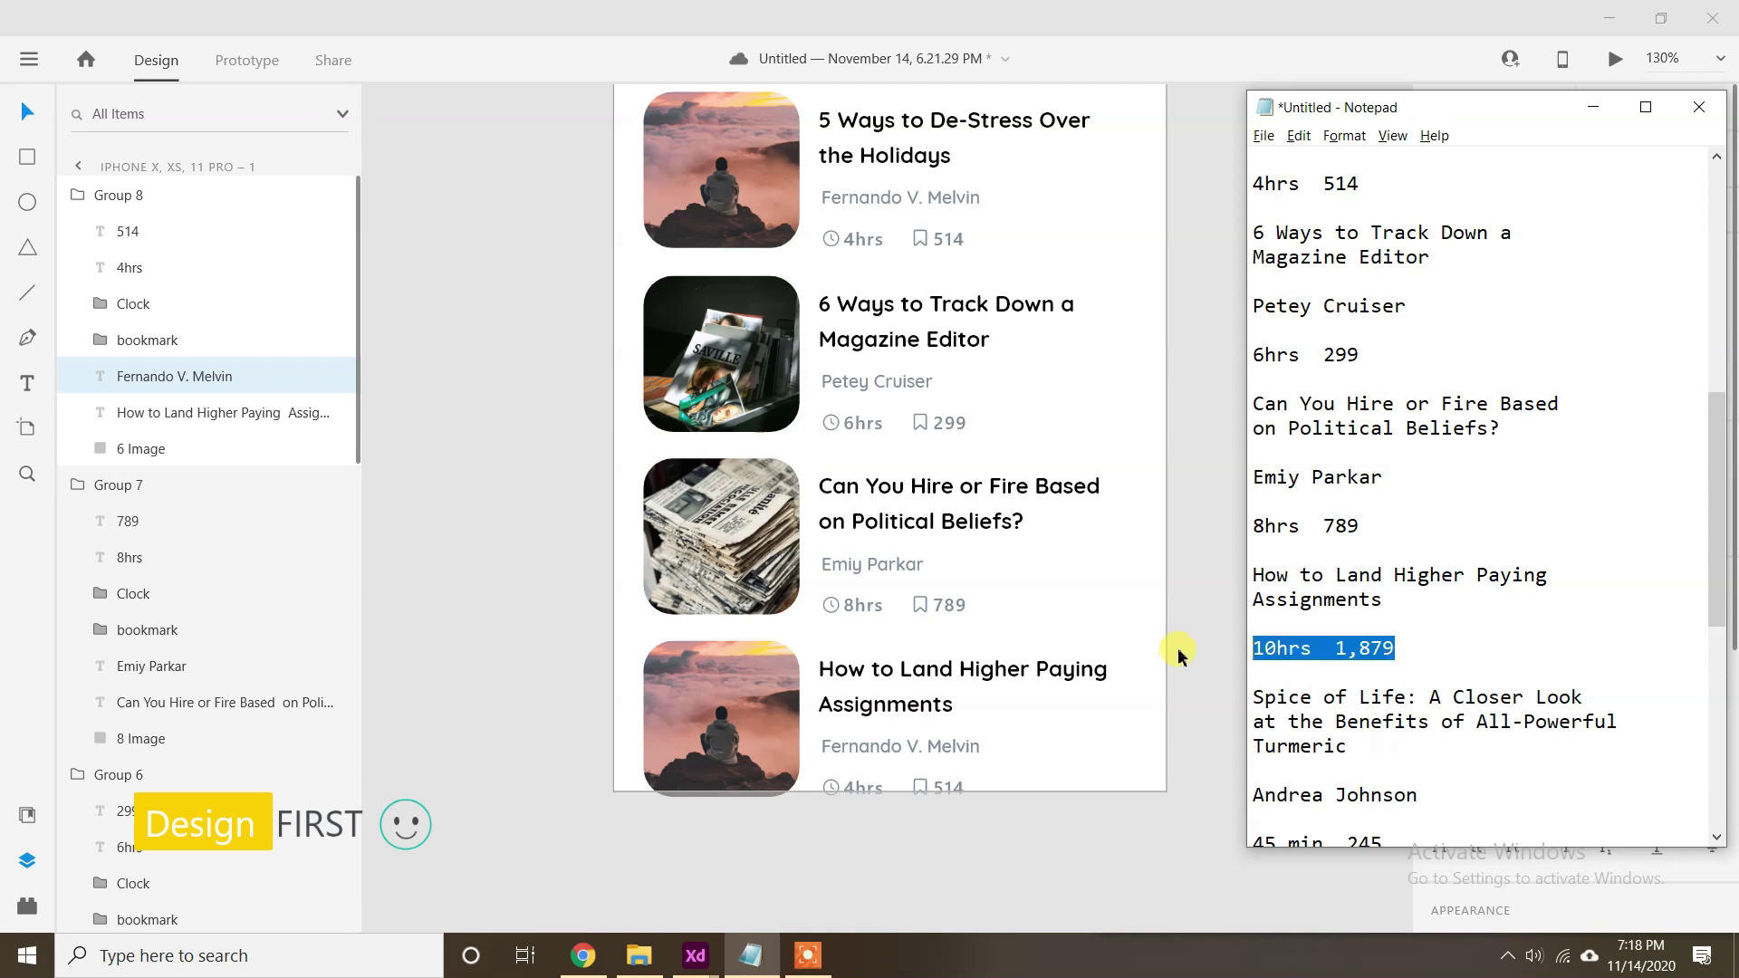
pyautogui.click(1426, 626)
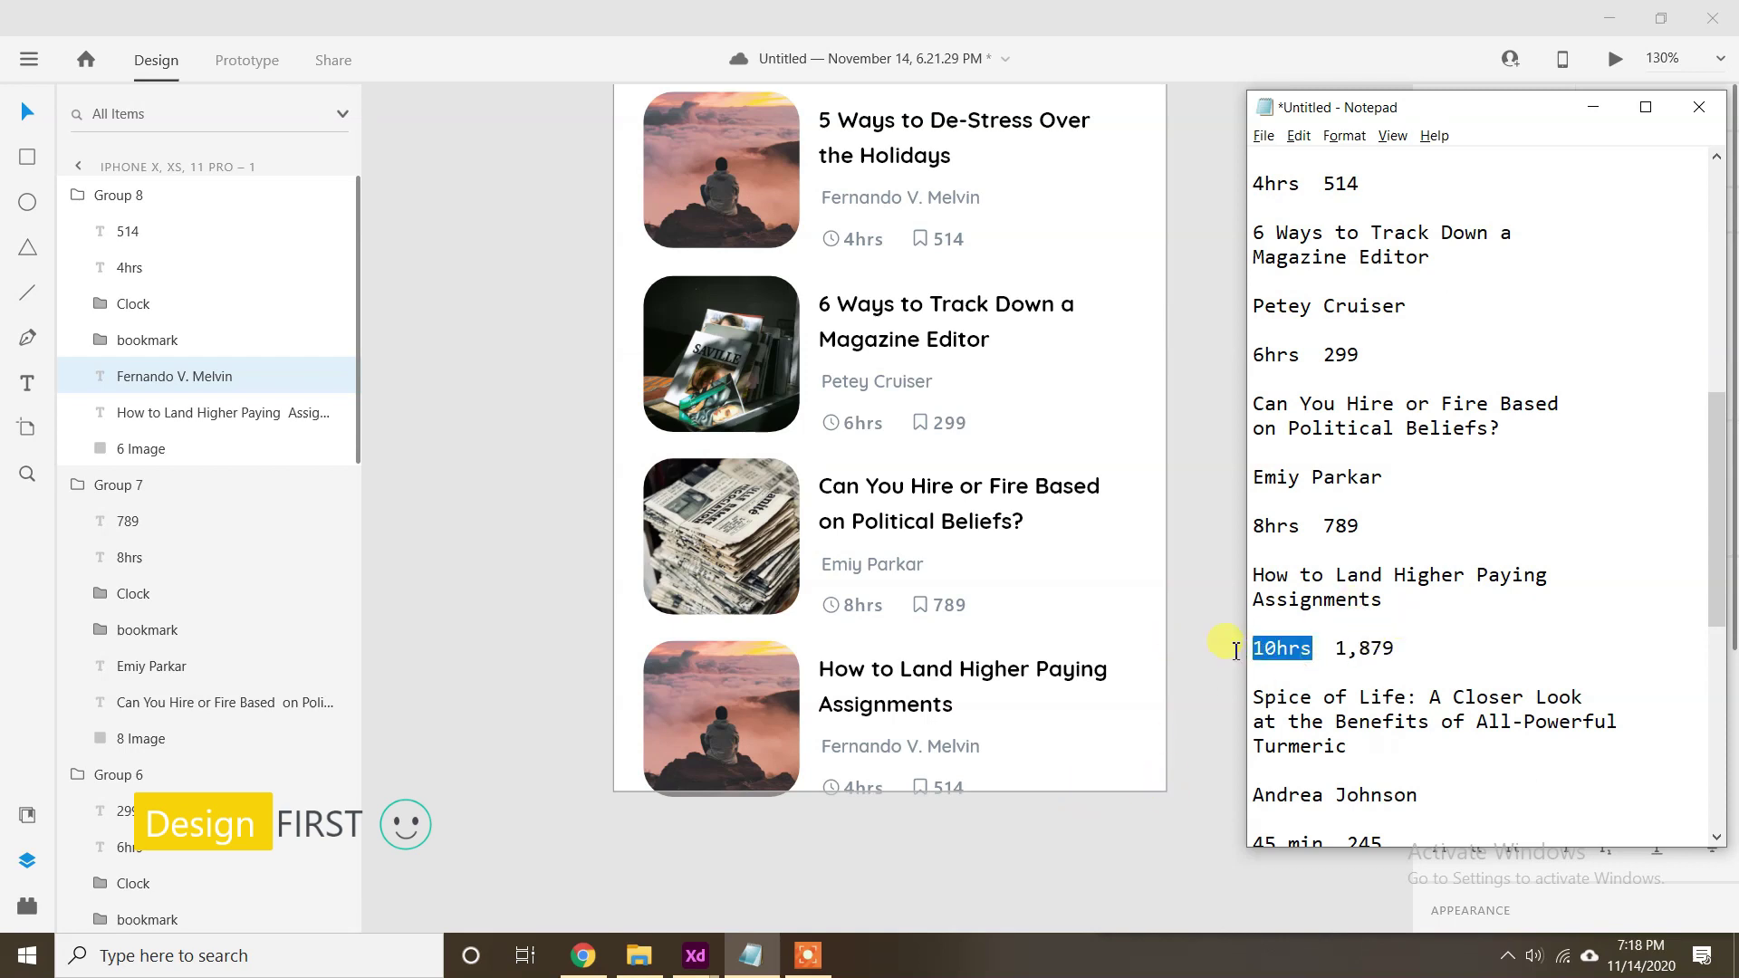
pyautogui.doubleClick(851, 786)
pyautogui.hotkey('ctrl', 'v')
# Change the fourth entry's bookmark count to 1,879, copied from the notes.
pyautogui.doubleClick(947, 786)
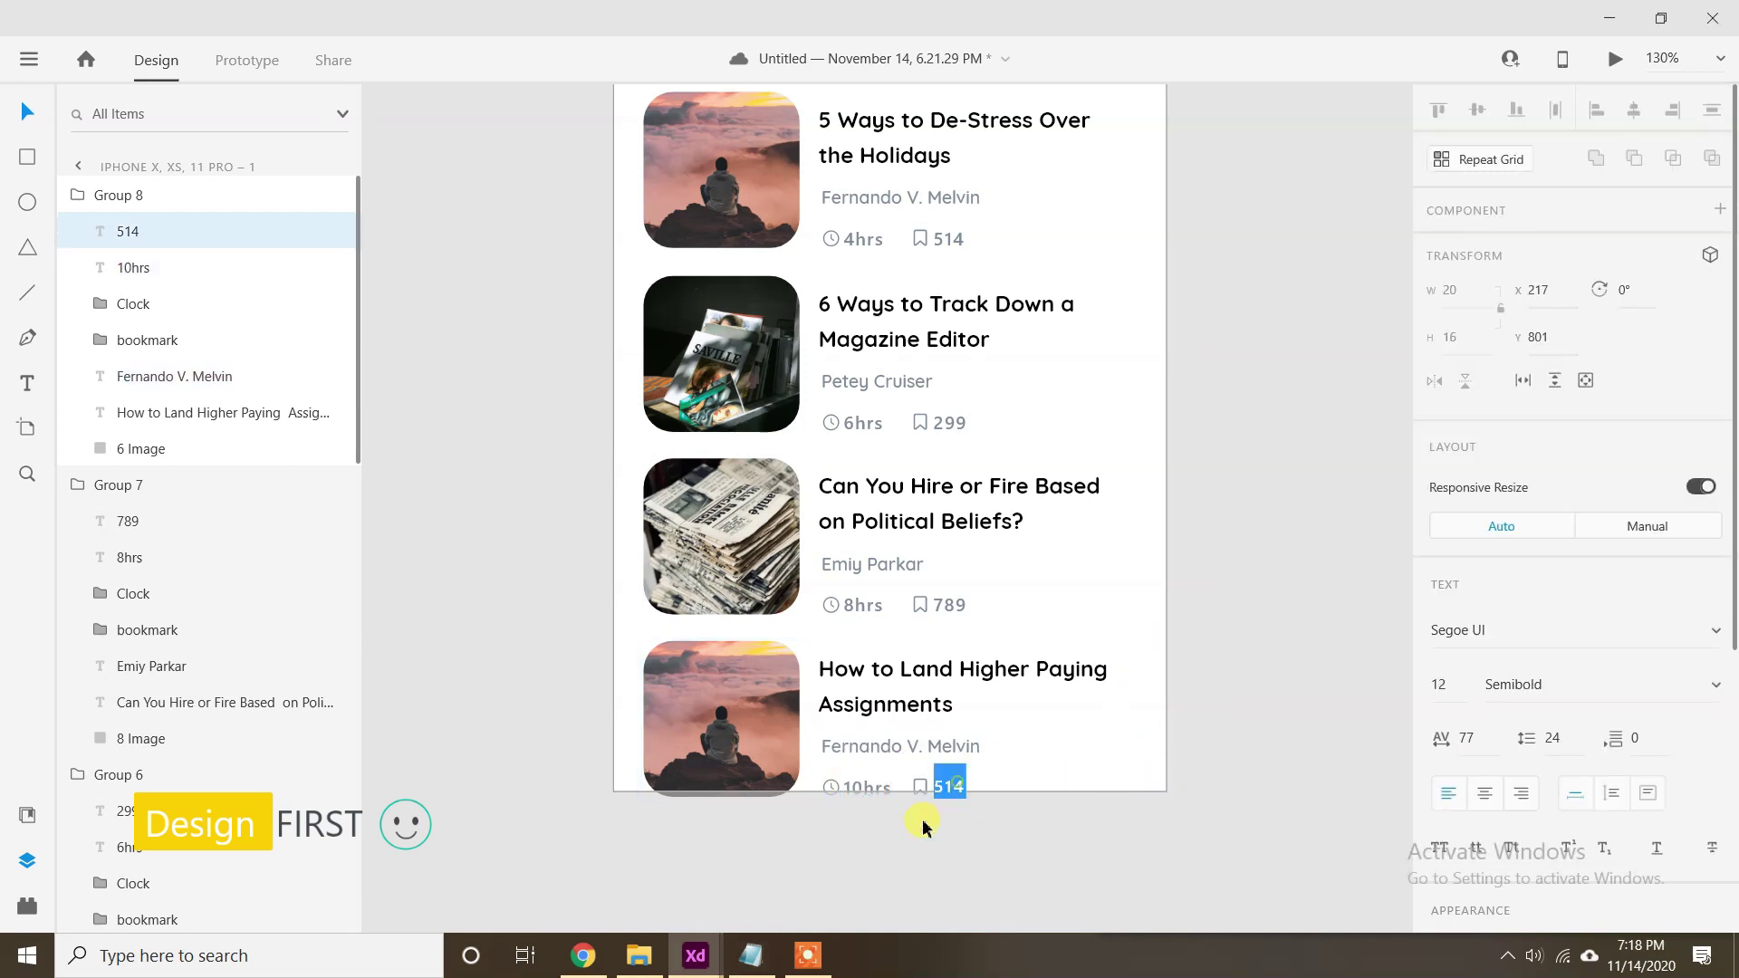
pyautogui.click(757, 963)
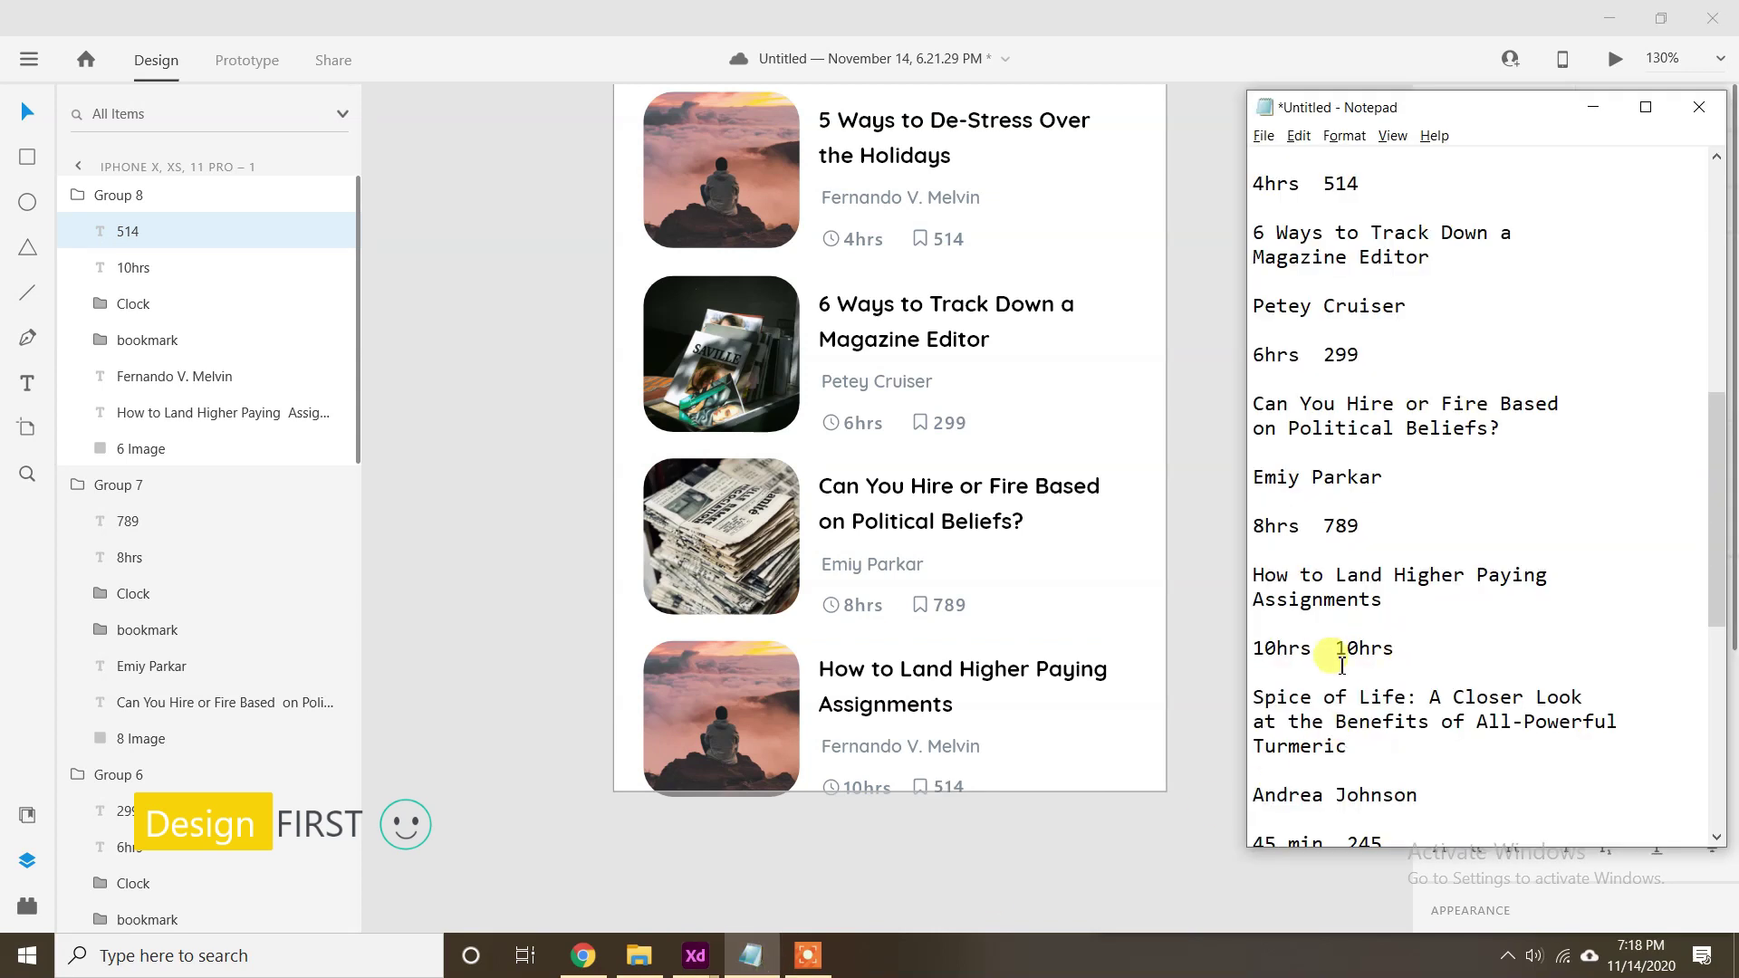
pyautogui.hotkey('alt', 'Tab')
pyautogui.hotkey('ctrl', 'v')
pyautogui.press('Escape')
# Delete the author name from the fourth Popular entry.
pyautogui.click(879, 703)
pyautogui.doubleClick(880, 699)
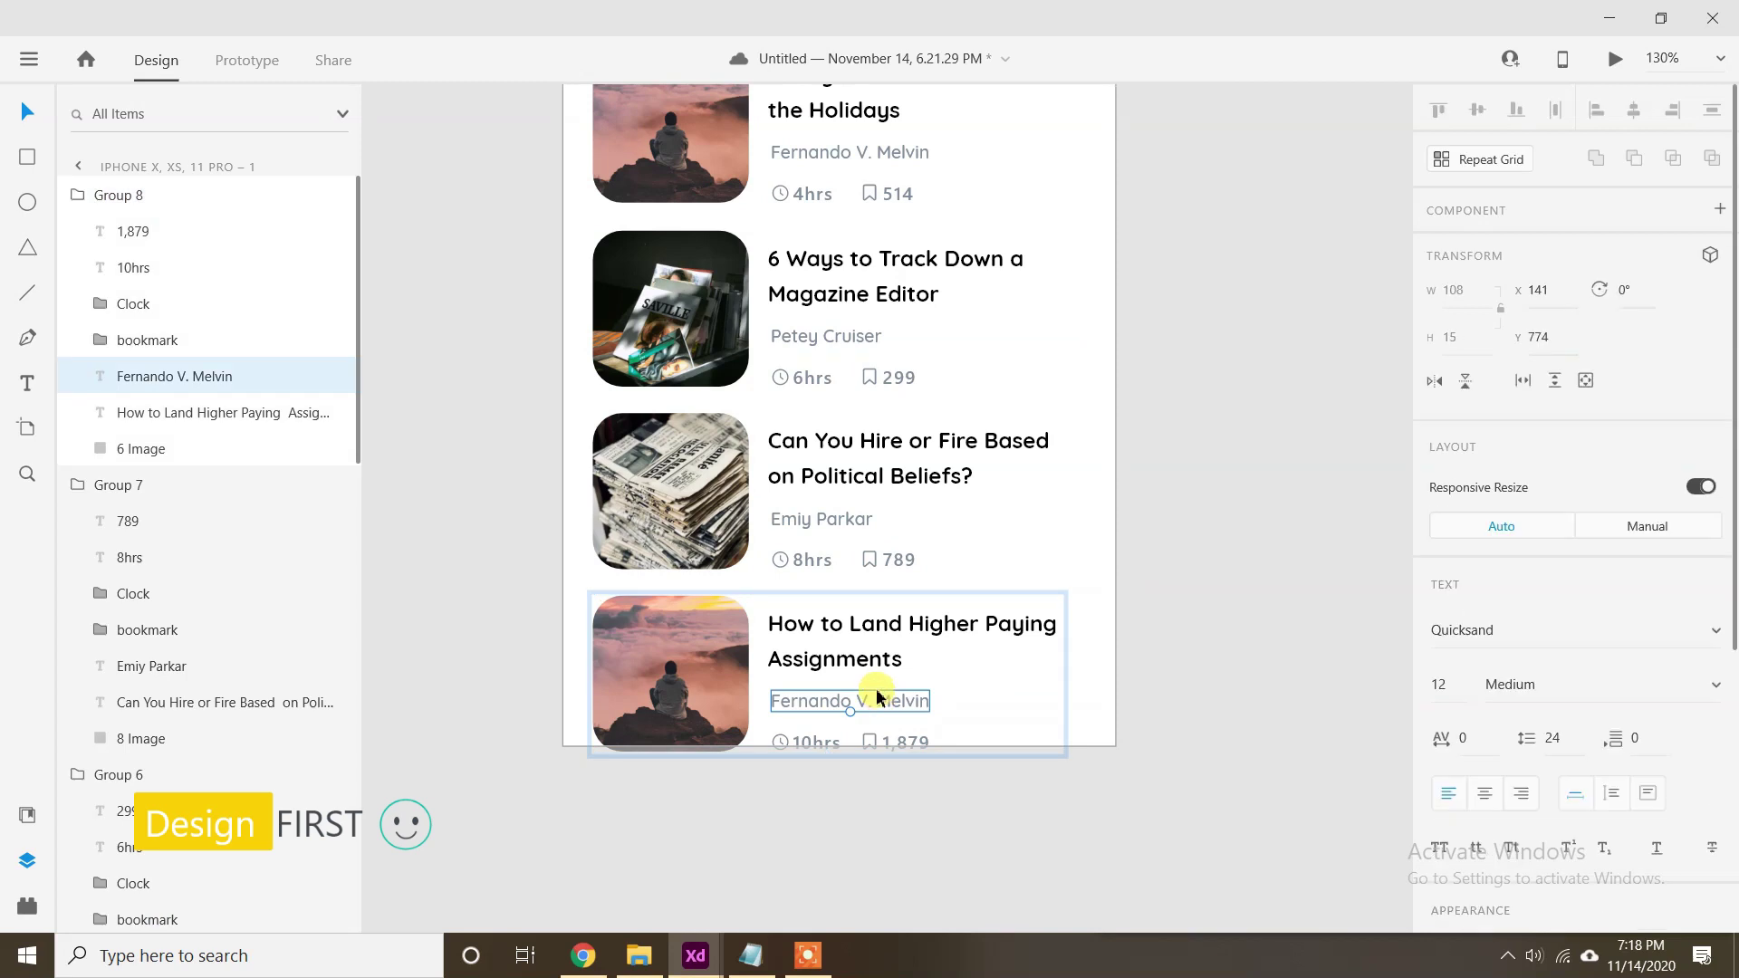
pyautogui.press('Delete')
# Replace the fourth entry's picture with 9 Image.jpg from the asset folder.
pyautogui.scroll(1, 769, 688)
pyautogui.click(715, 734)
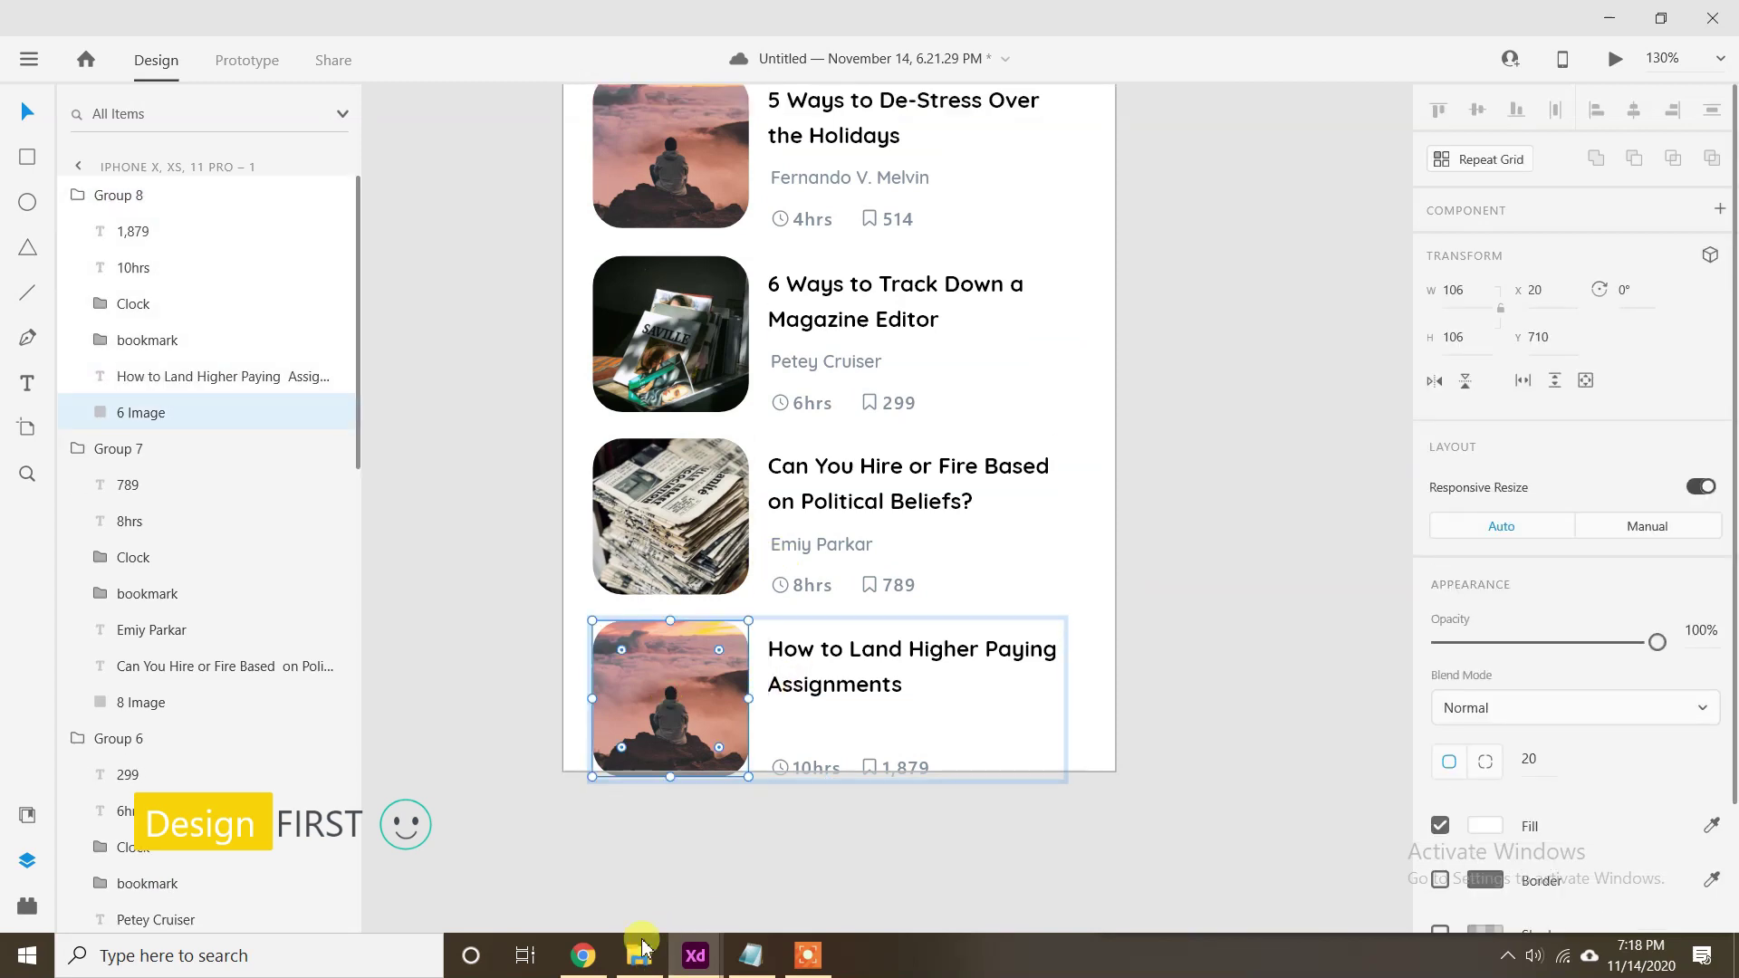
pyautogui.click(640, 953)
pyautogui.moveTo(1630, 580); pyautogui.dragTo(648, 693)
pyautogui.click(803, 861)
# Draw a rectangle over the fourth entry, sized 323 wide by 46 high, and round its corners to radius 23.
pyautogui.hscroll(1, 670, 516)
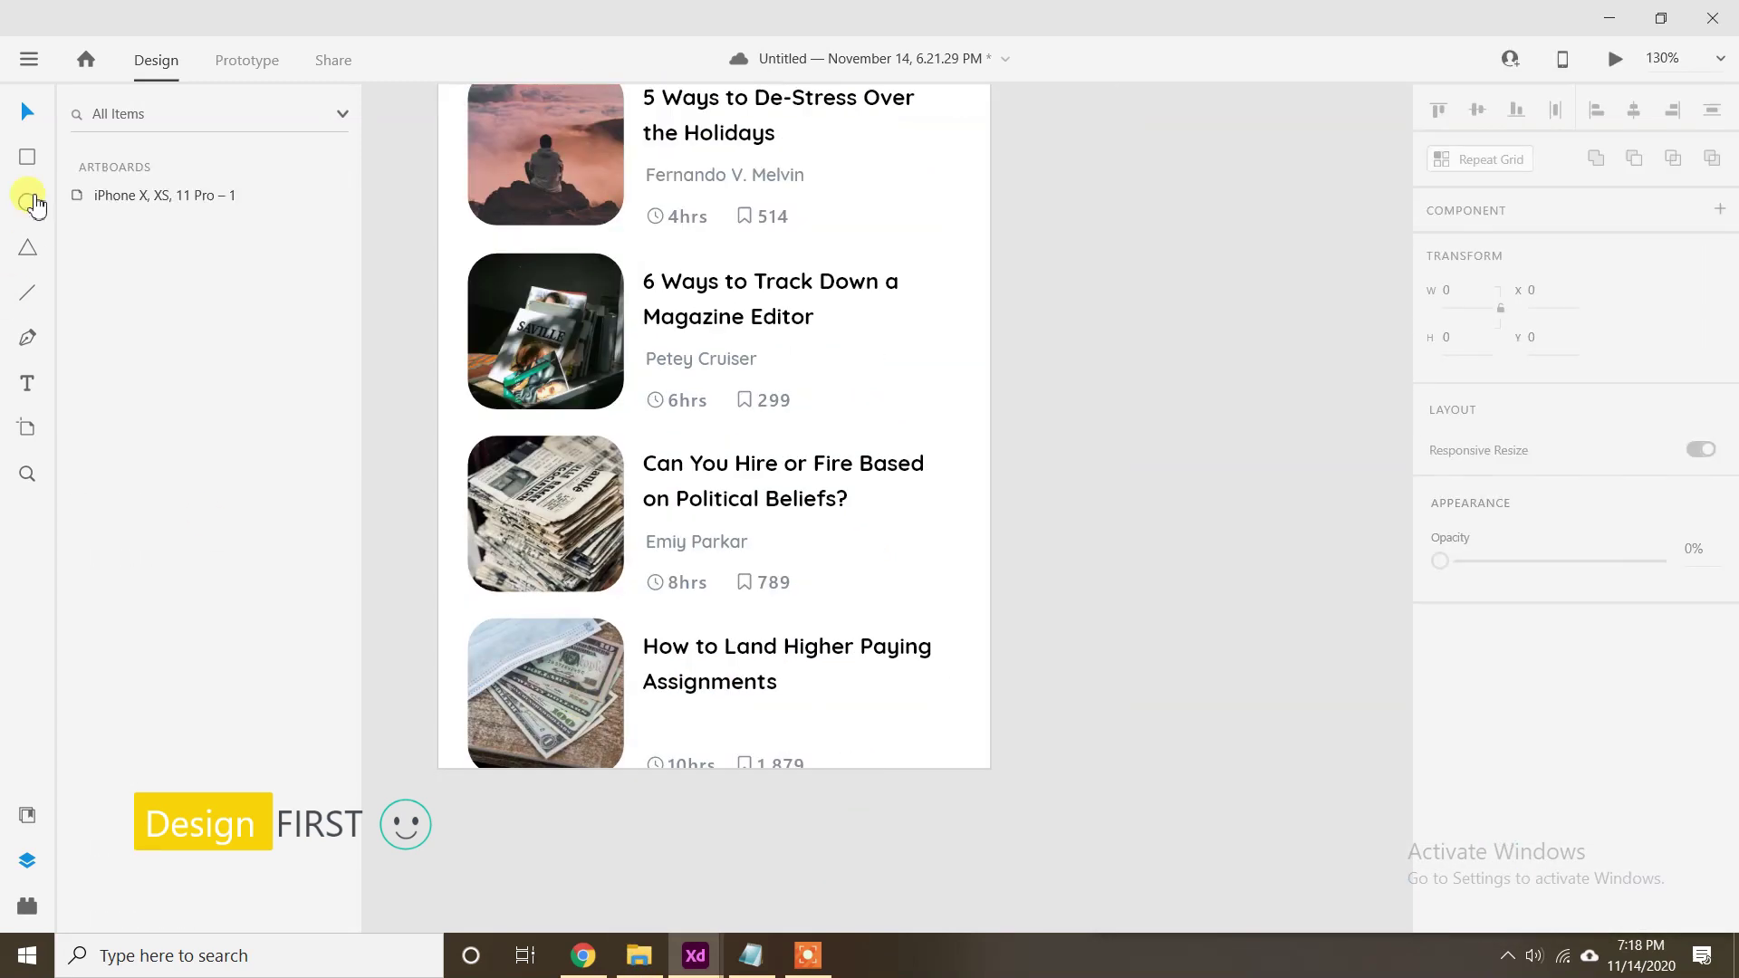
pyautogui.moveTo(504, 671); pyautogui.dragTo(904, 748)
pyautogui.press('v')
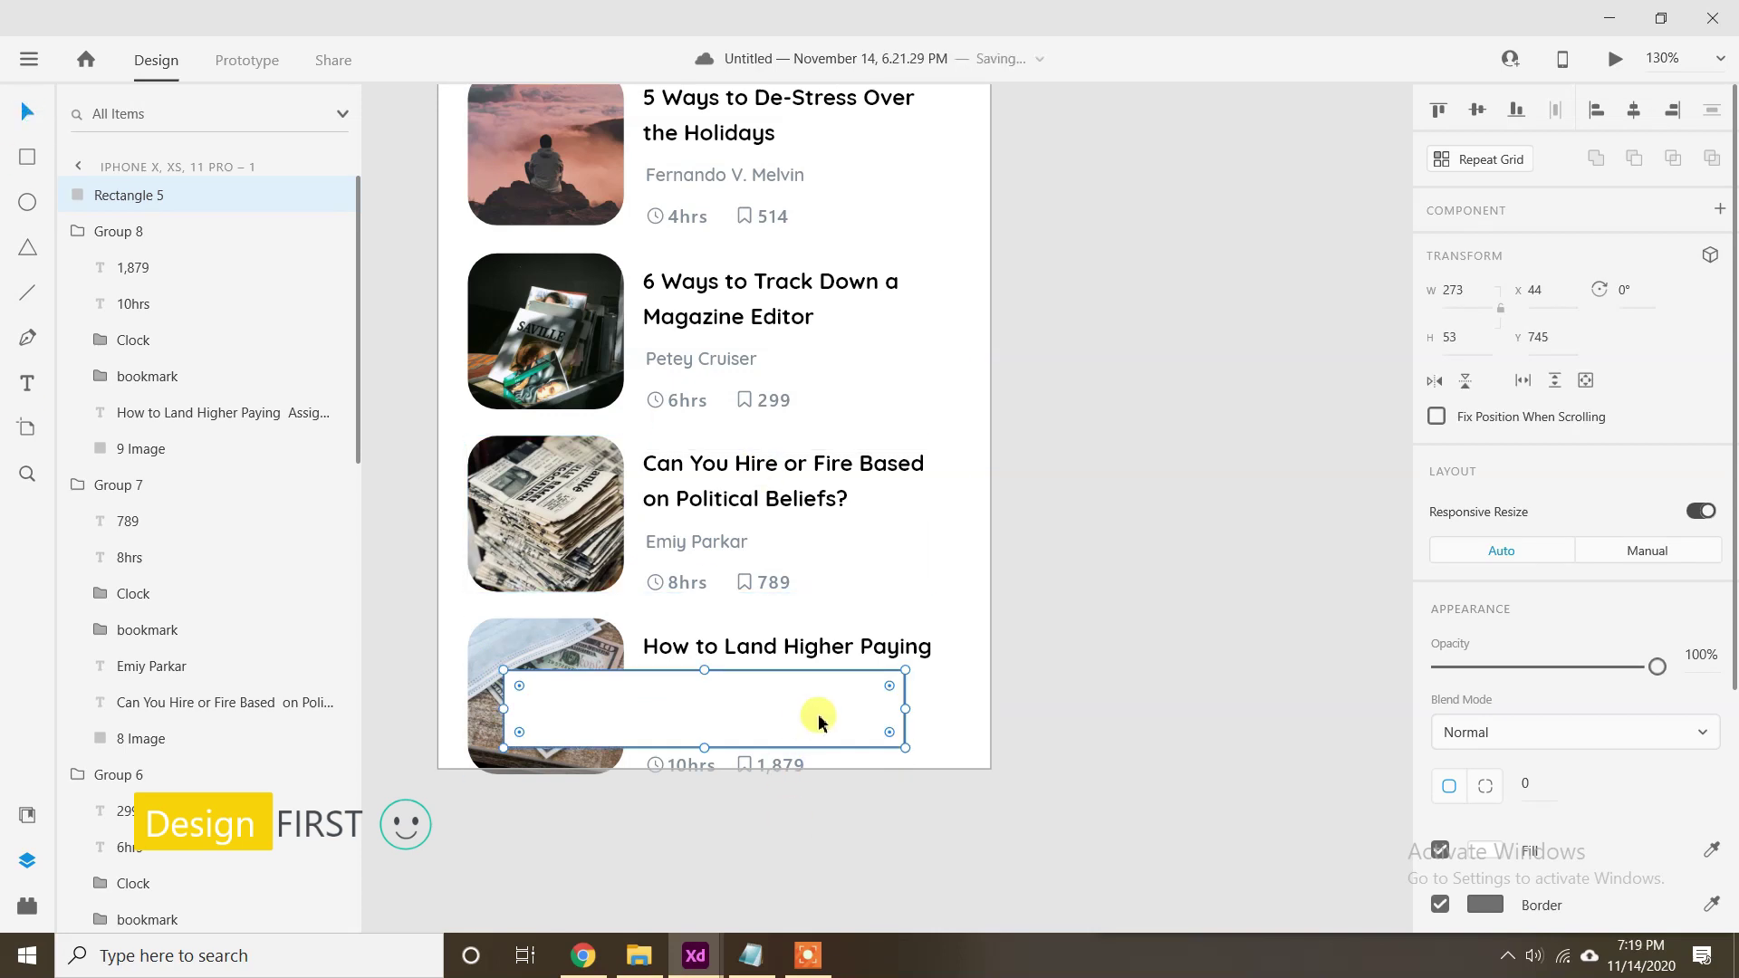
pyautogui.write('323')
pyautogui.press('Return')
pyautogui.click(1467, 343)
pyautogui.write('46')
pyautogui.press('Return')
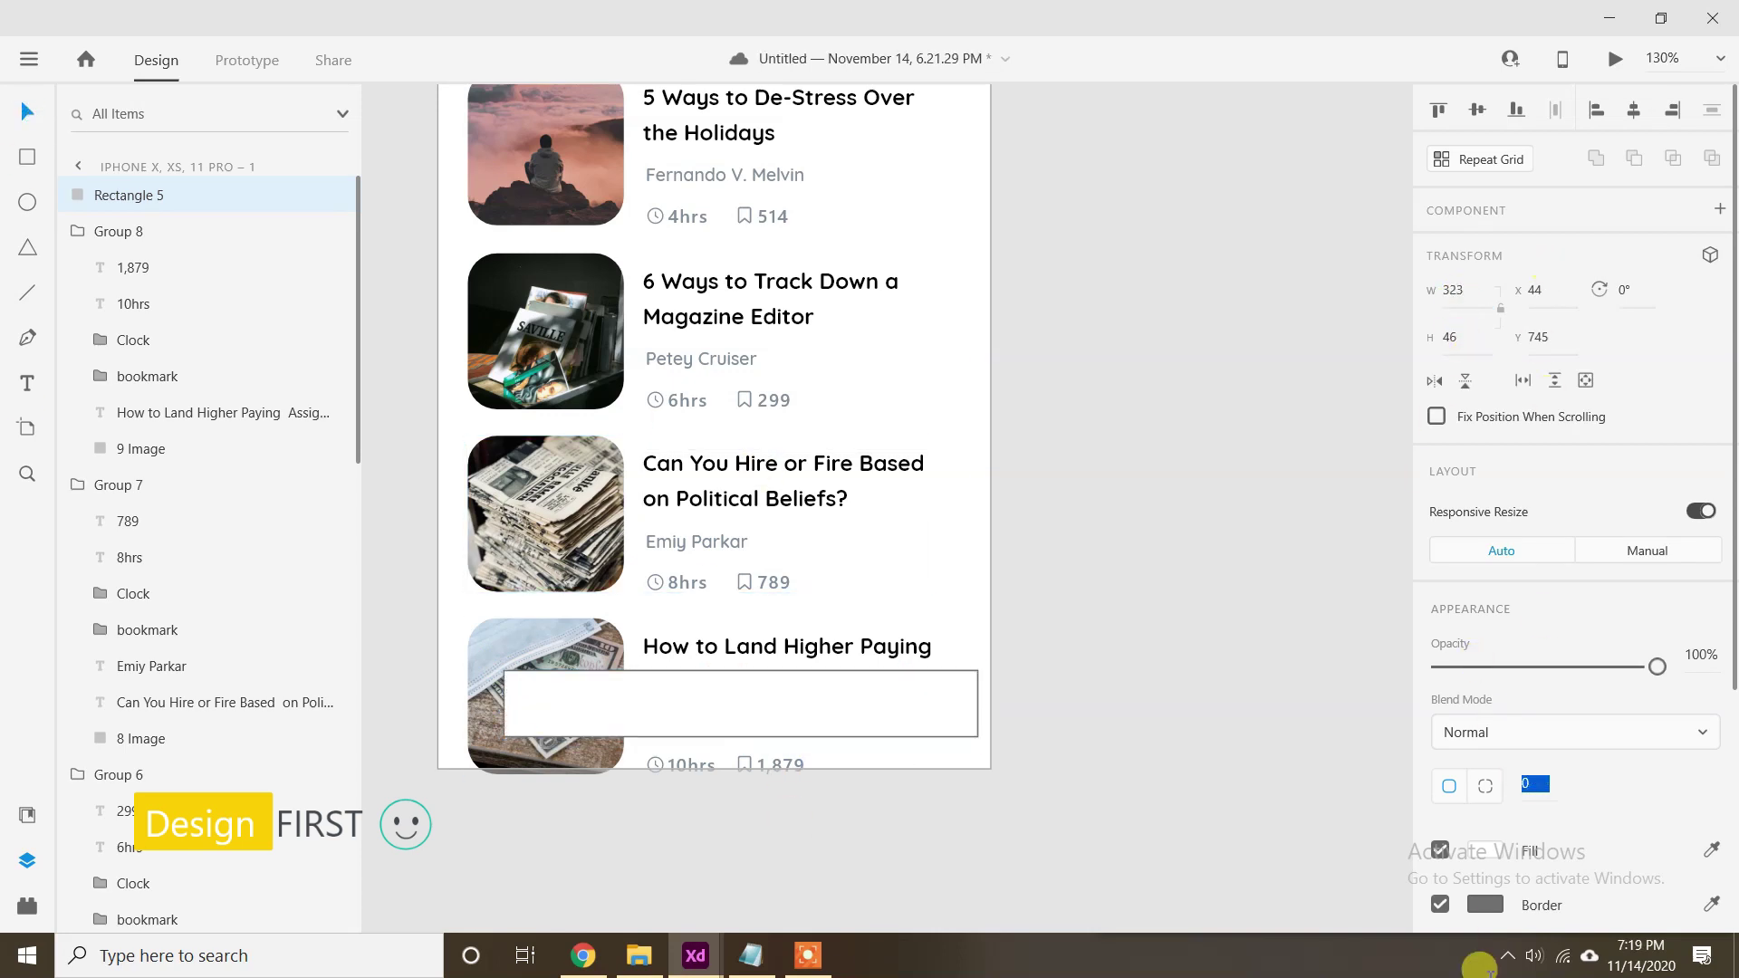
pyautogui.moveTo(964, 685); pyautogui.dragTo(923, 698)
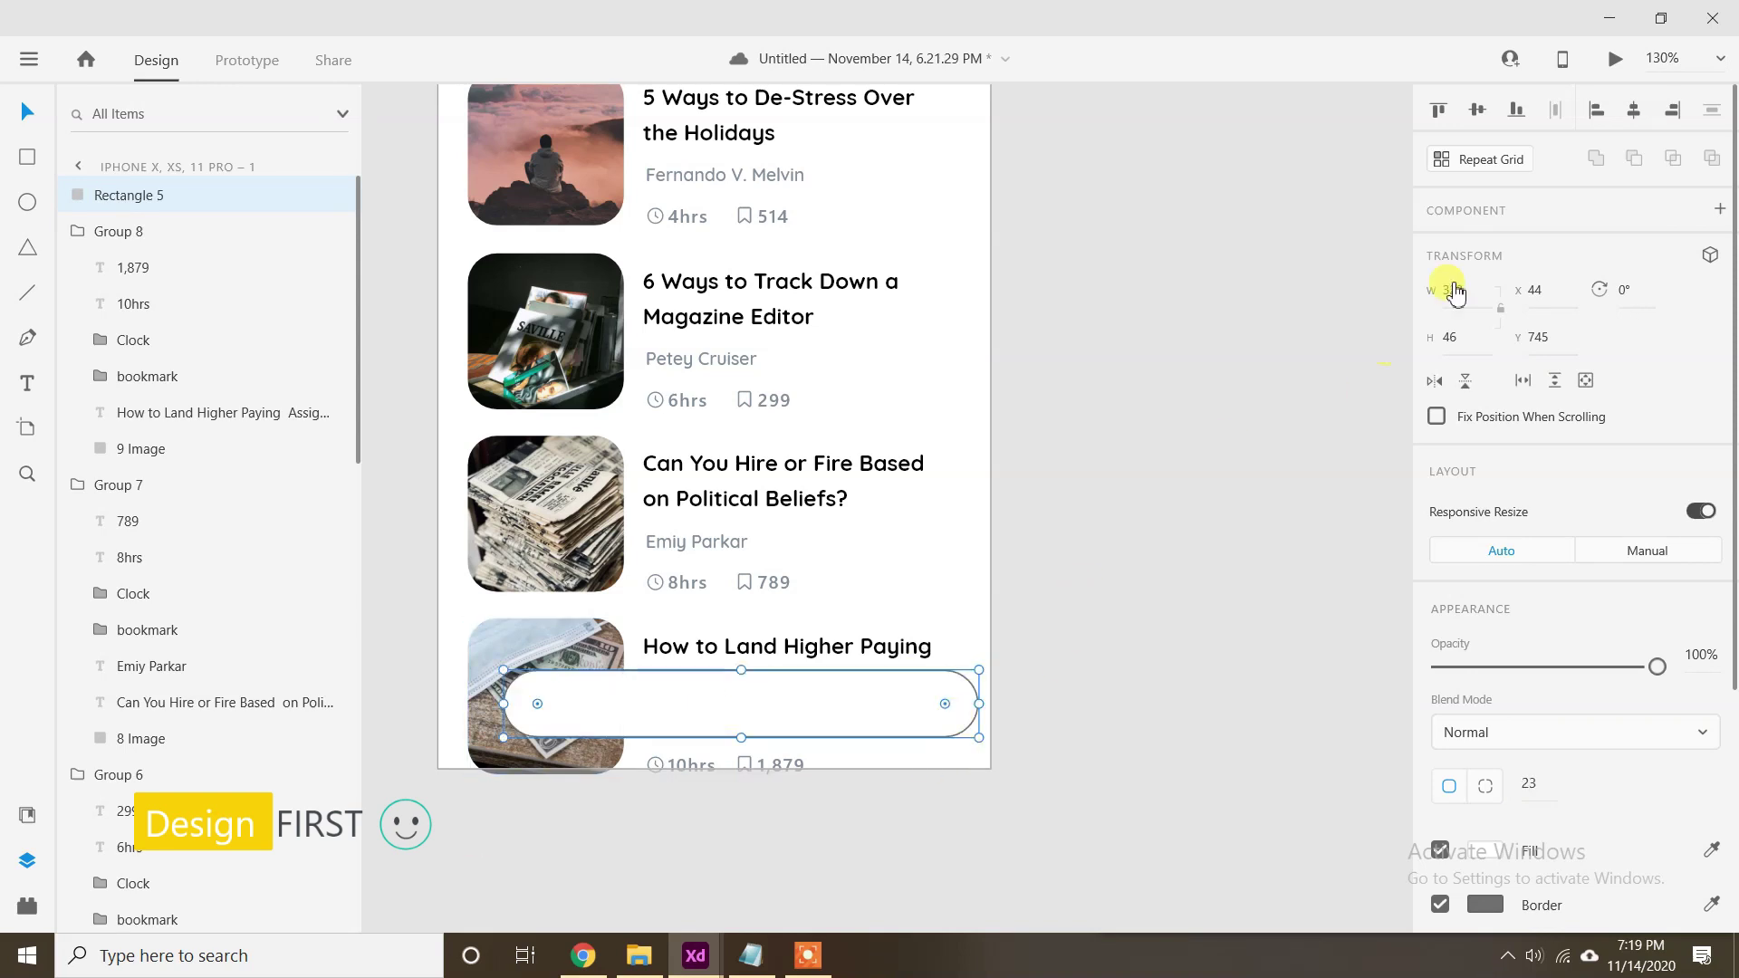
# Centre the rounded bar horizontally on the artboard and move it down to Y 752.
pyautogui.click(1634, 110)
pyautogui.press('Down')
pyautogui.press('Down')
pyautogui.press('Down')
pyautogui.press('Down')
pyautogui.press('Down')
pyautogui.press('Down')
pyautogui.press('Down')
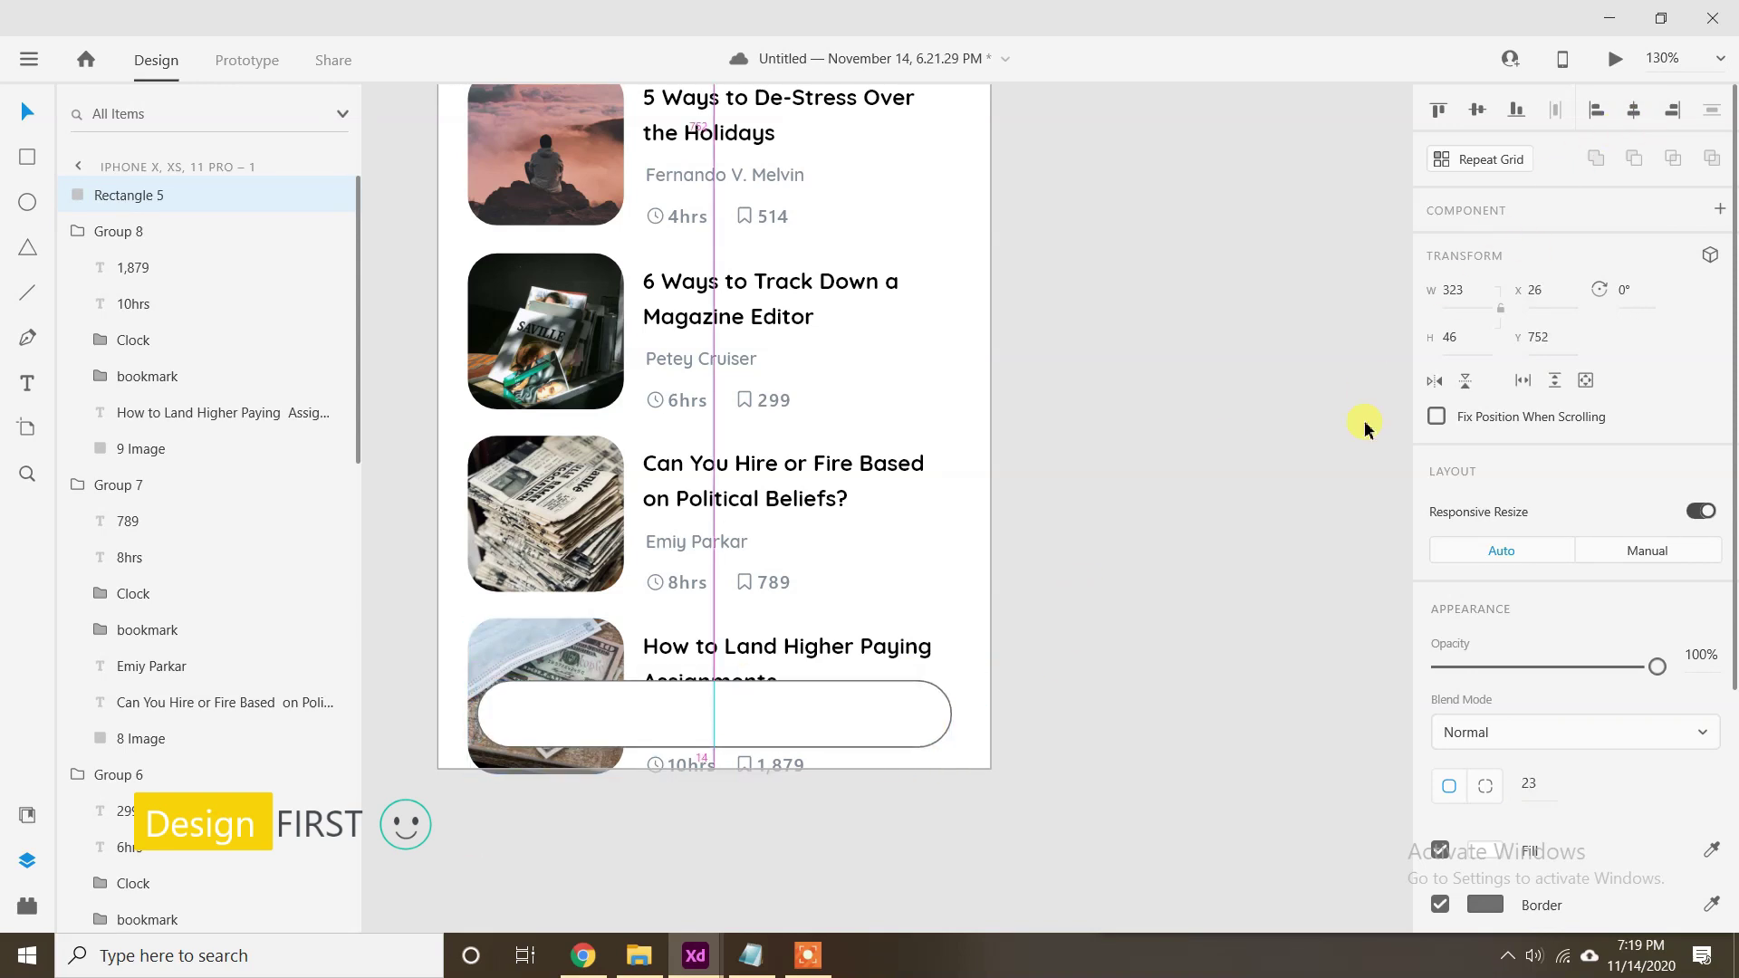
# Remove the rounded bar's border and give it a soft shadow.
pyautogui.scroll(-2, 1498, 801)
pyautogui.click(1440, 777)
pyautogui.click(1439, 832)
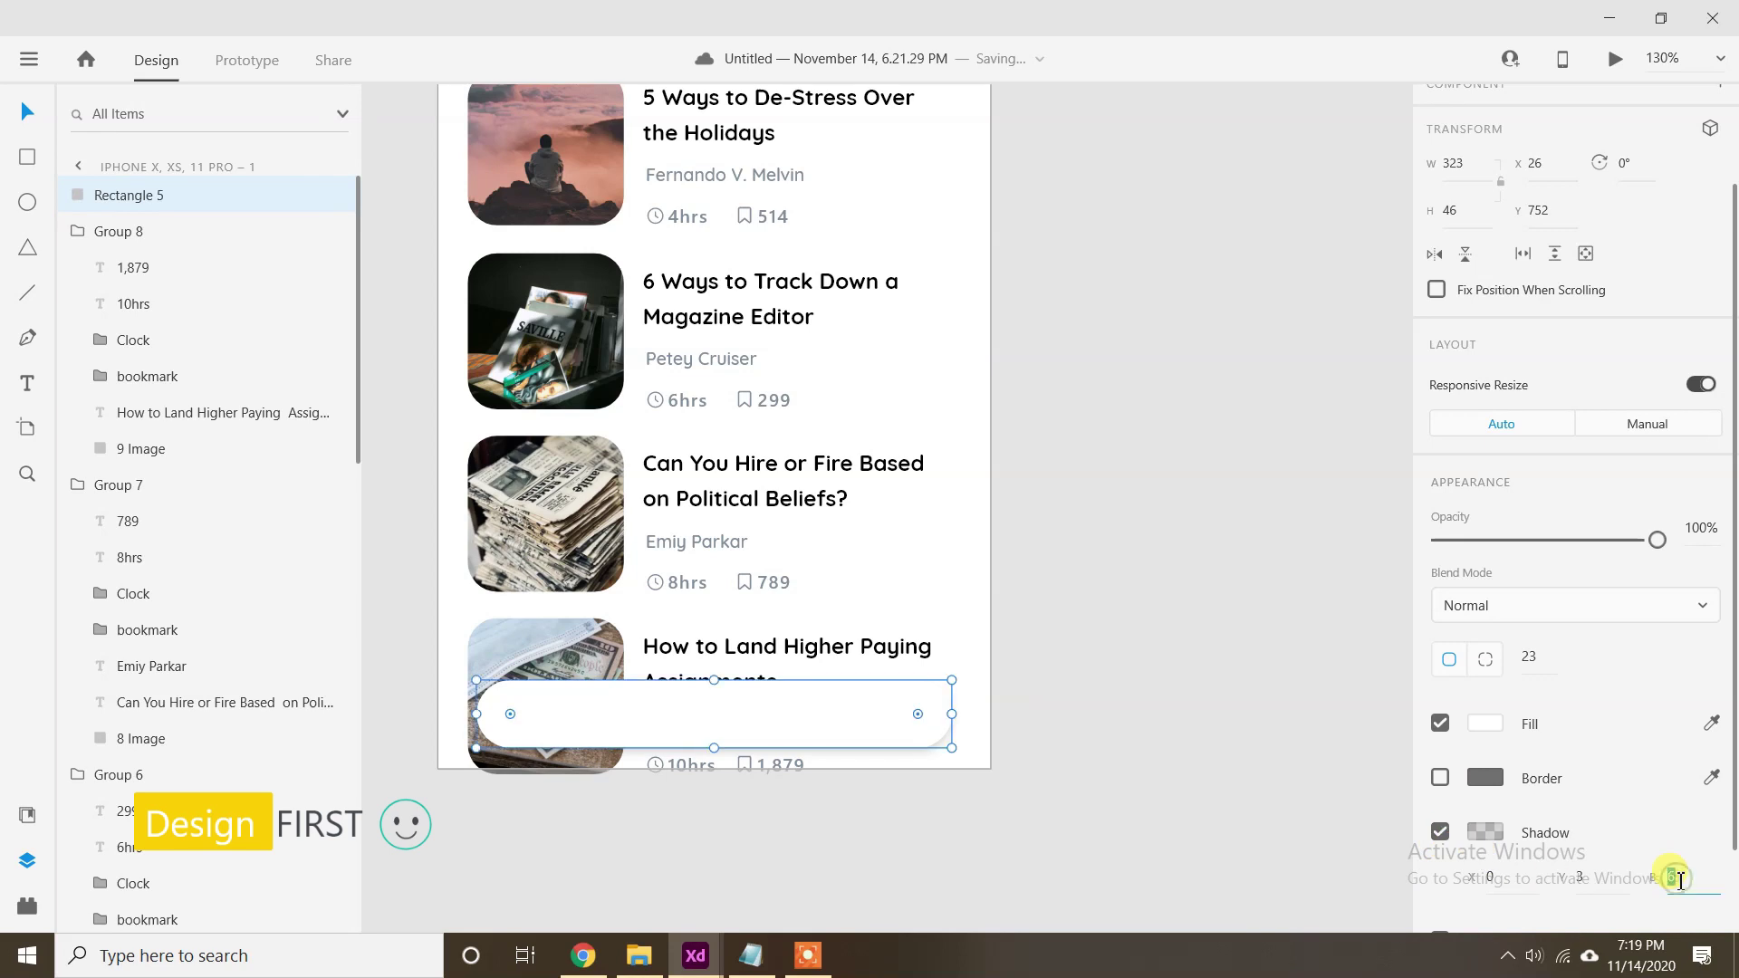
pyautogui.click(1150, 773)
# Import the Account, Bookmark, Home and Search SVG icons from the asset folder, placing the home icon in the bar.
pyautogui.click(638, 955)
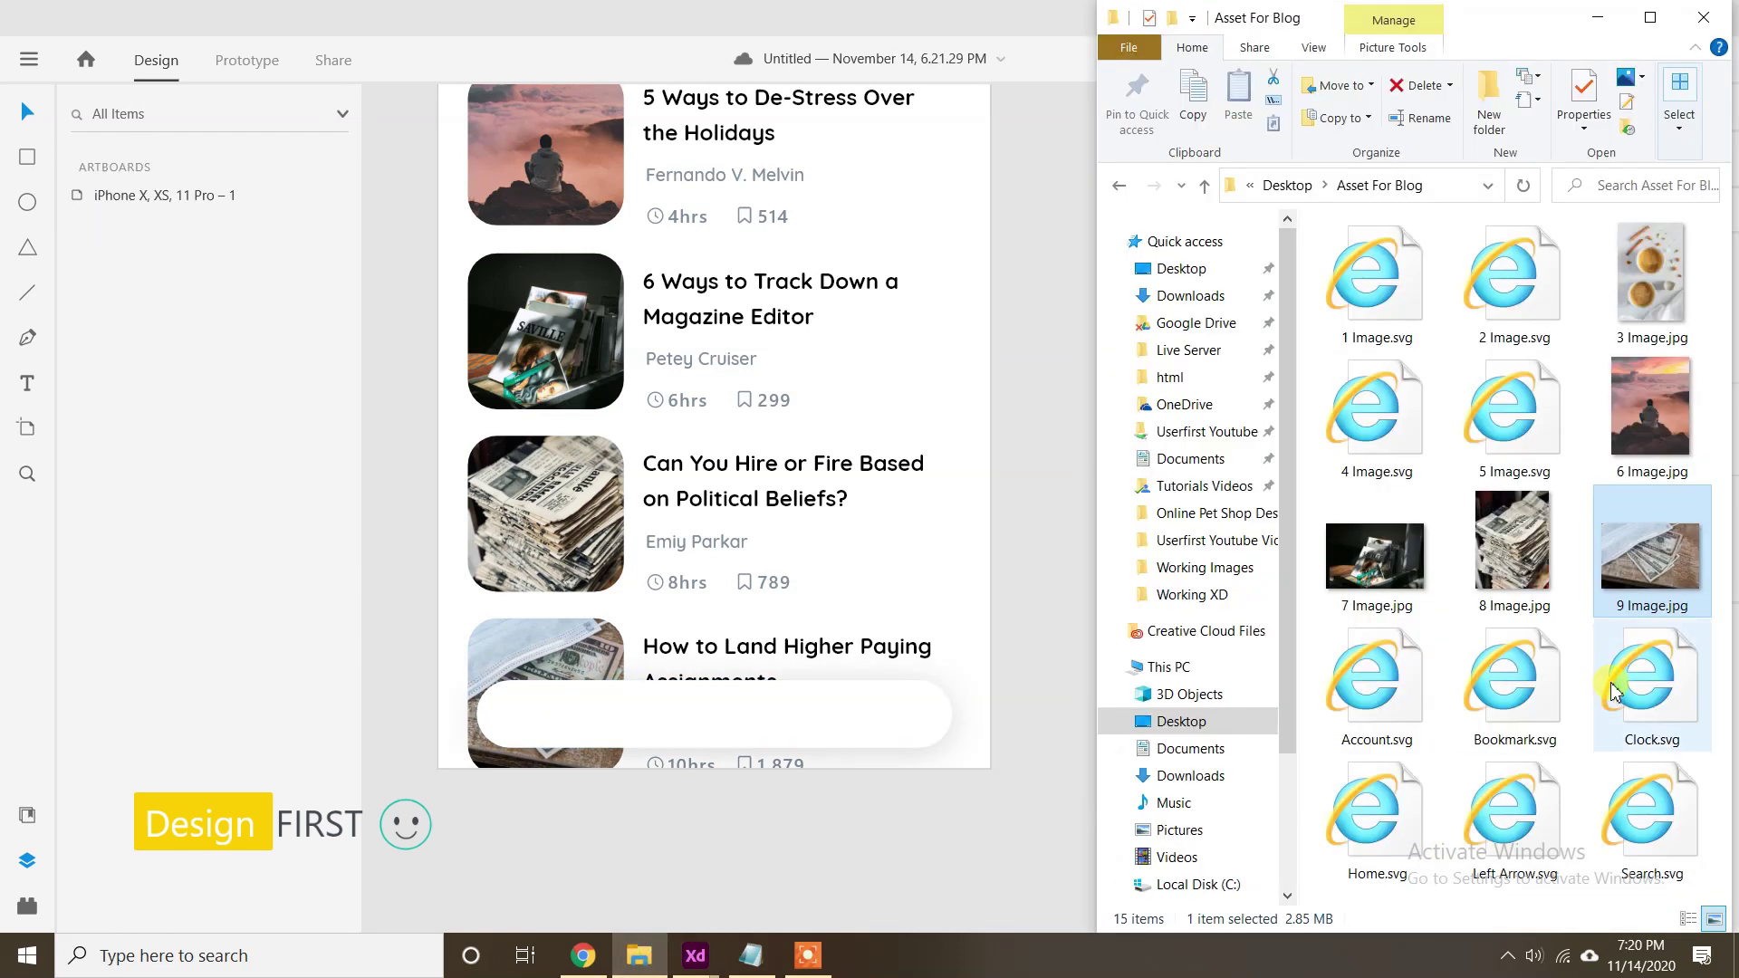
pyautogui.click(1508, 688)
pyautogui.keyDown('ctrl'); pyautogui.click(1372, 815); pyautogui.keyUp('ctrl')
pyautogui.keyDown('ctrl'); pyautogui.click(1367, 706); pyautogui.keyUp('ctrl')
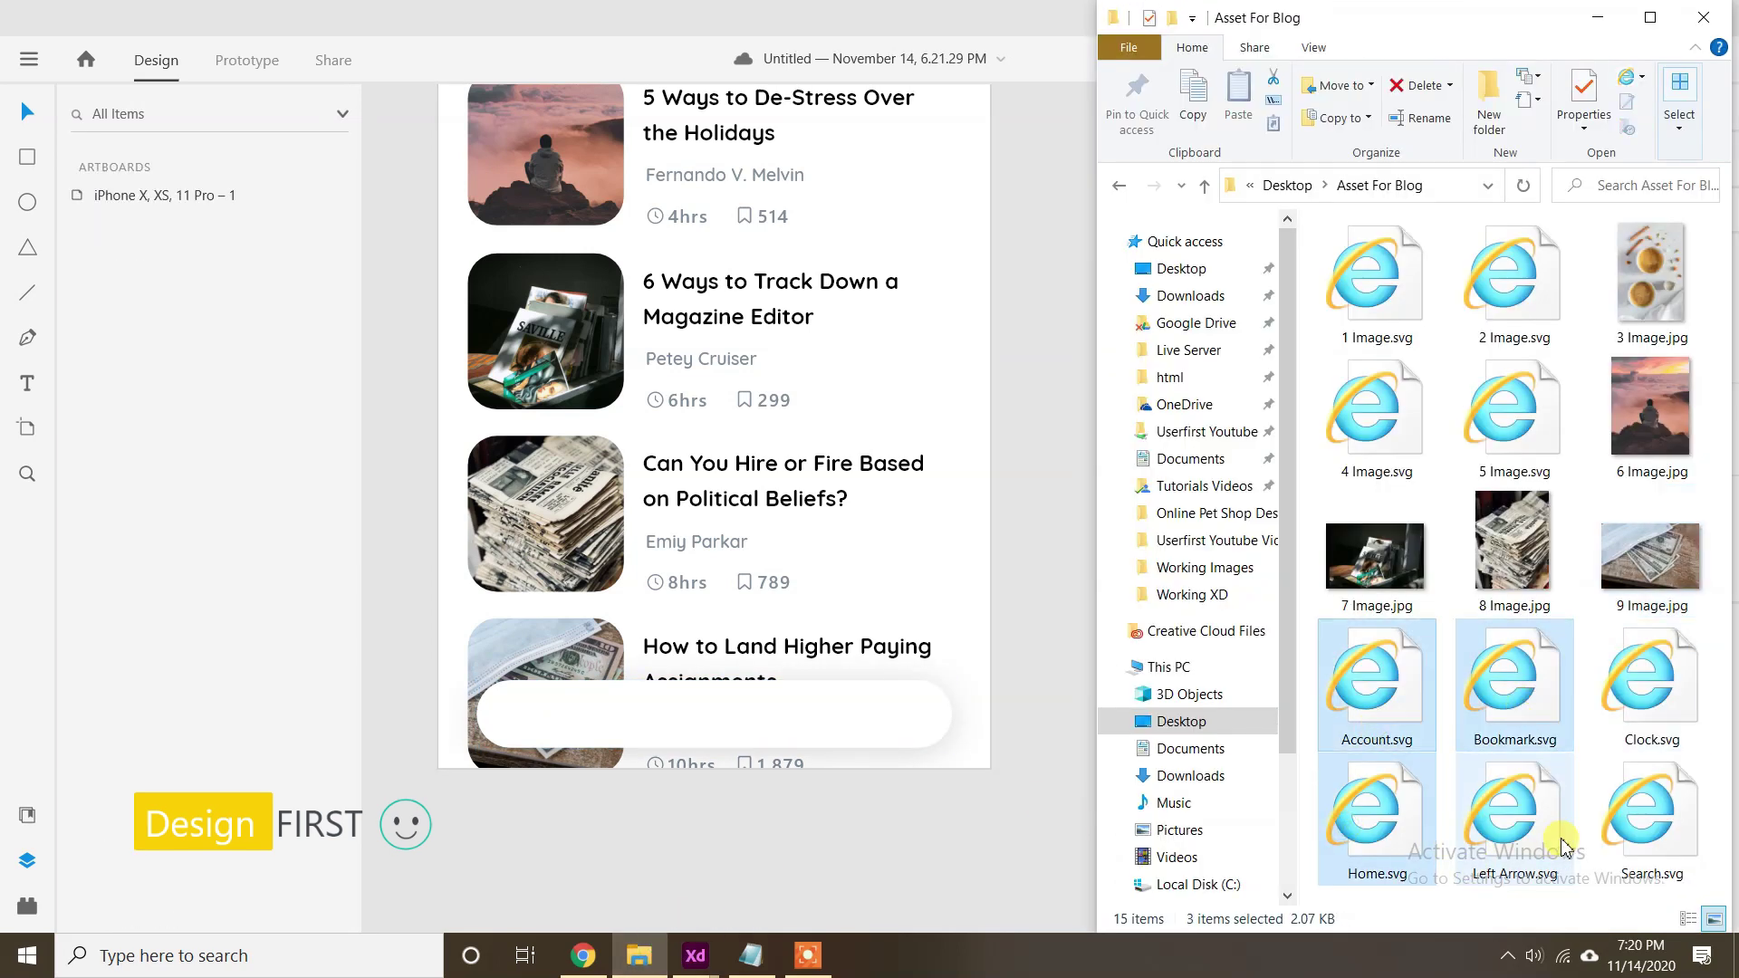
pyautogui.keyDown('ctrl'); pyautogui.click(1639, 826); pyautogui.keyUp('ctrl')
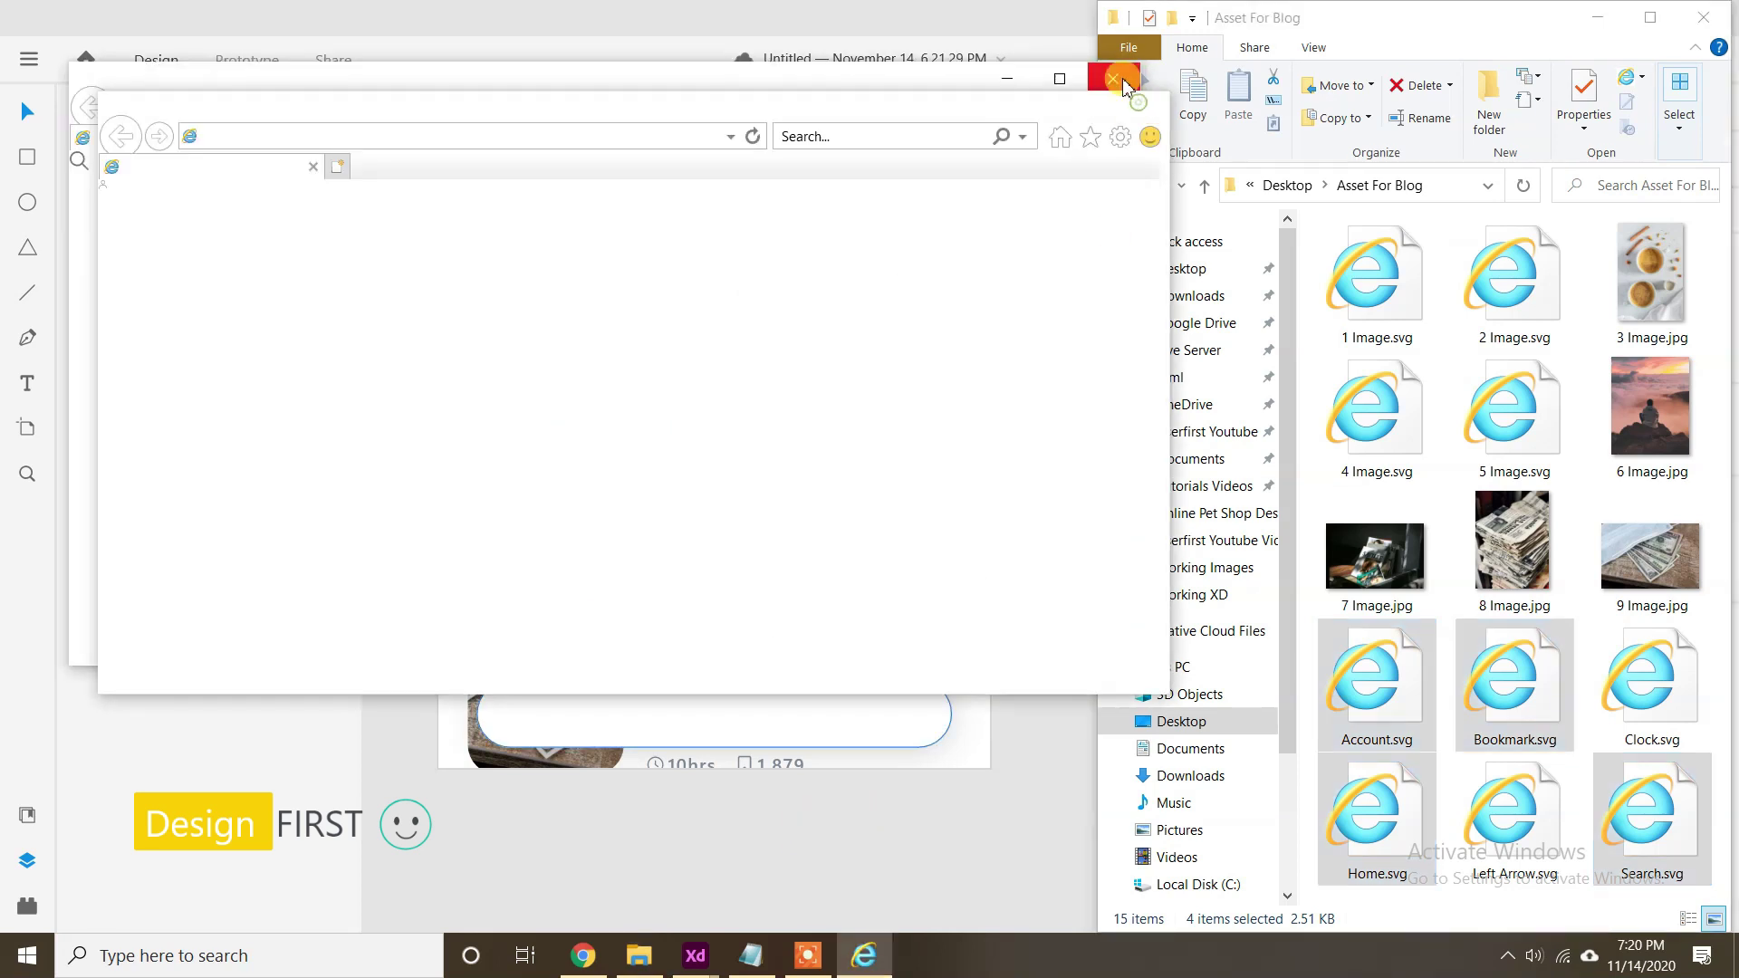
pyautogui.click(1117, 71)
pyautogui.moveTo(1552, 691); pyautogui.dragTo(536, 714)
pyautogui.click(945, 806)
# Centre the home icon vertically in the navigation bar and nudge it slightly left.
pyautogui.keyDown('shift'); pyautogui.click(781, 735); pyautogui.keyUp('shift')
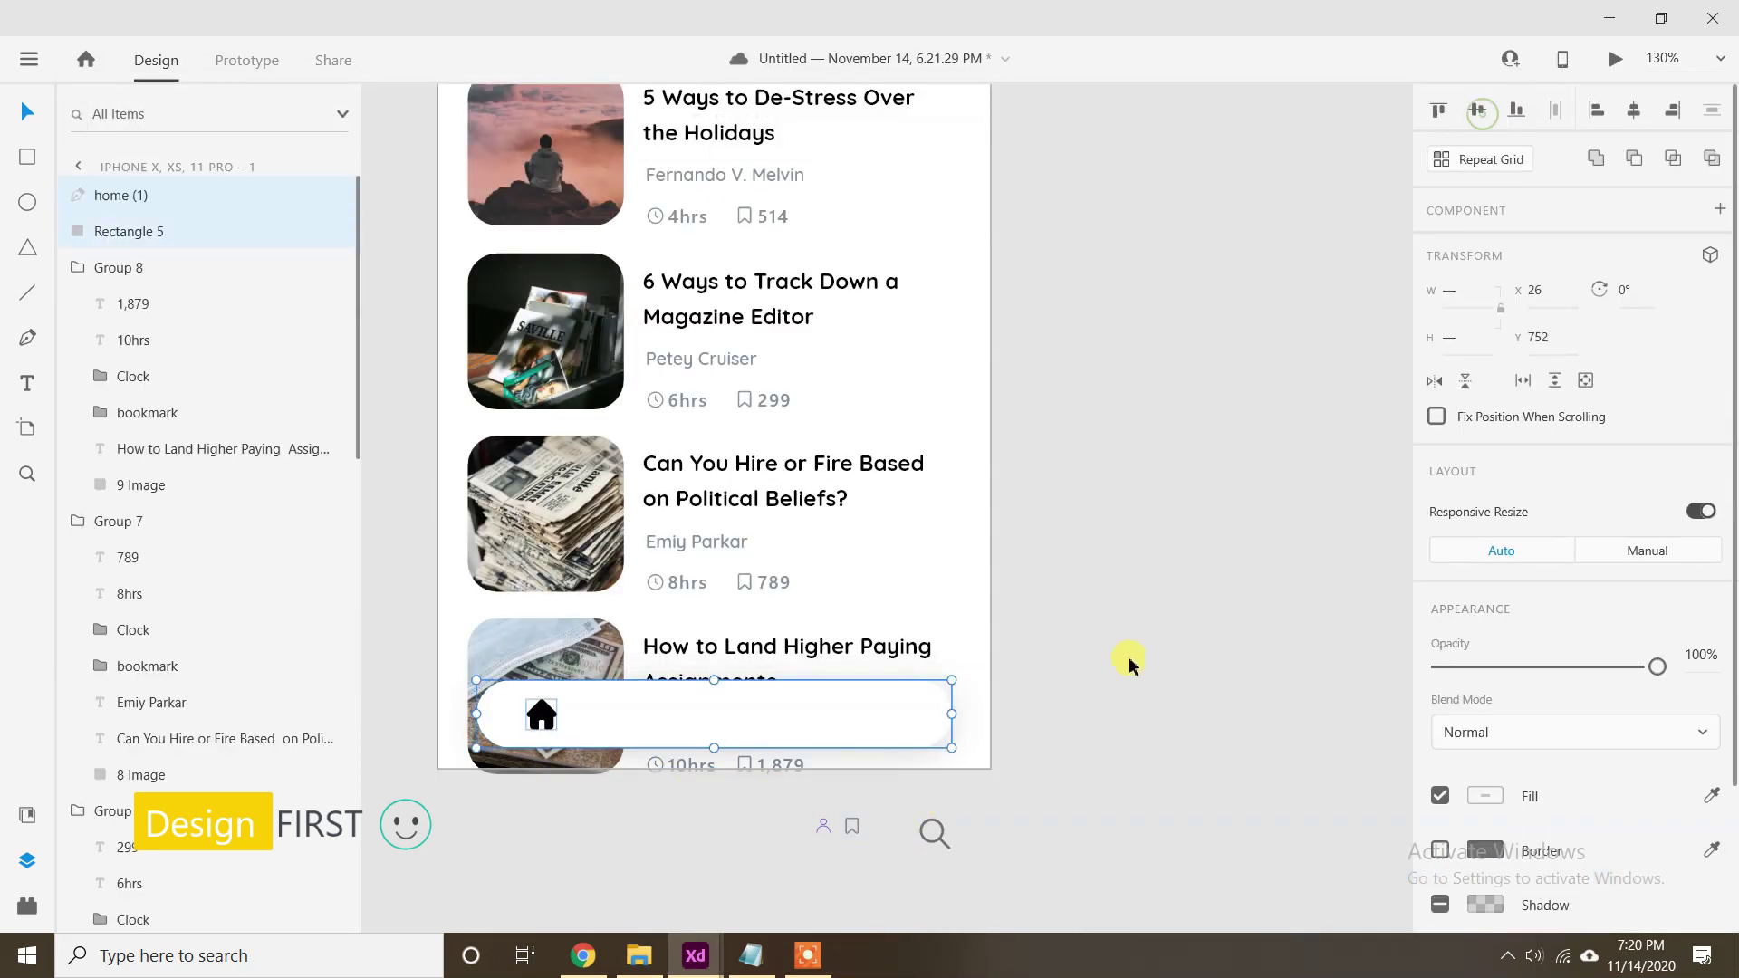
pyautogui.click(1129, 666)
pyautogui.click(534, 712)
pyautogui.scroll(2, 797, 714)
pyautogui.moveTo(803, 725); pyautogui.dragTo(885, 705)
pyautogui.press('Left')
# Delete the account icon lying below the artboard.
pyautogui.click(902, 831)
pyautogui.click(901, 829)
pyautogui.press('Delete')
# Import Account.svg from the asset folder onto the pasteboard below the artboard.
pyautogui.click(636, 956)
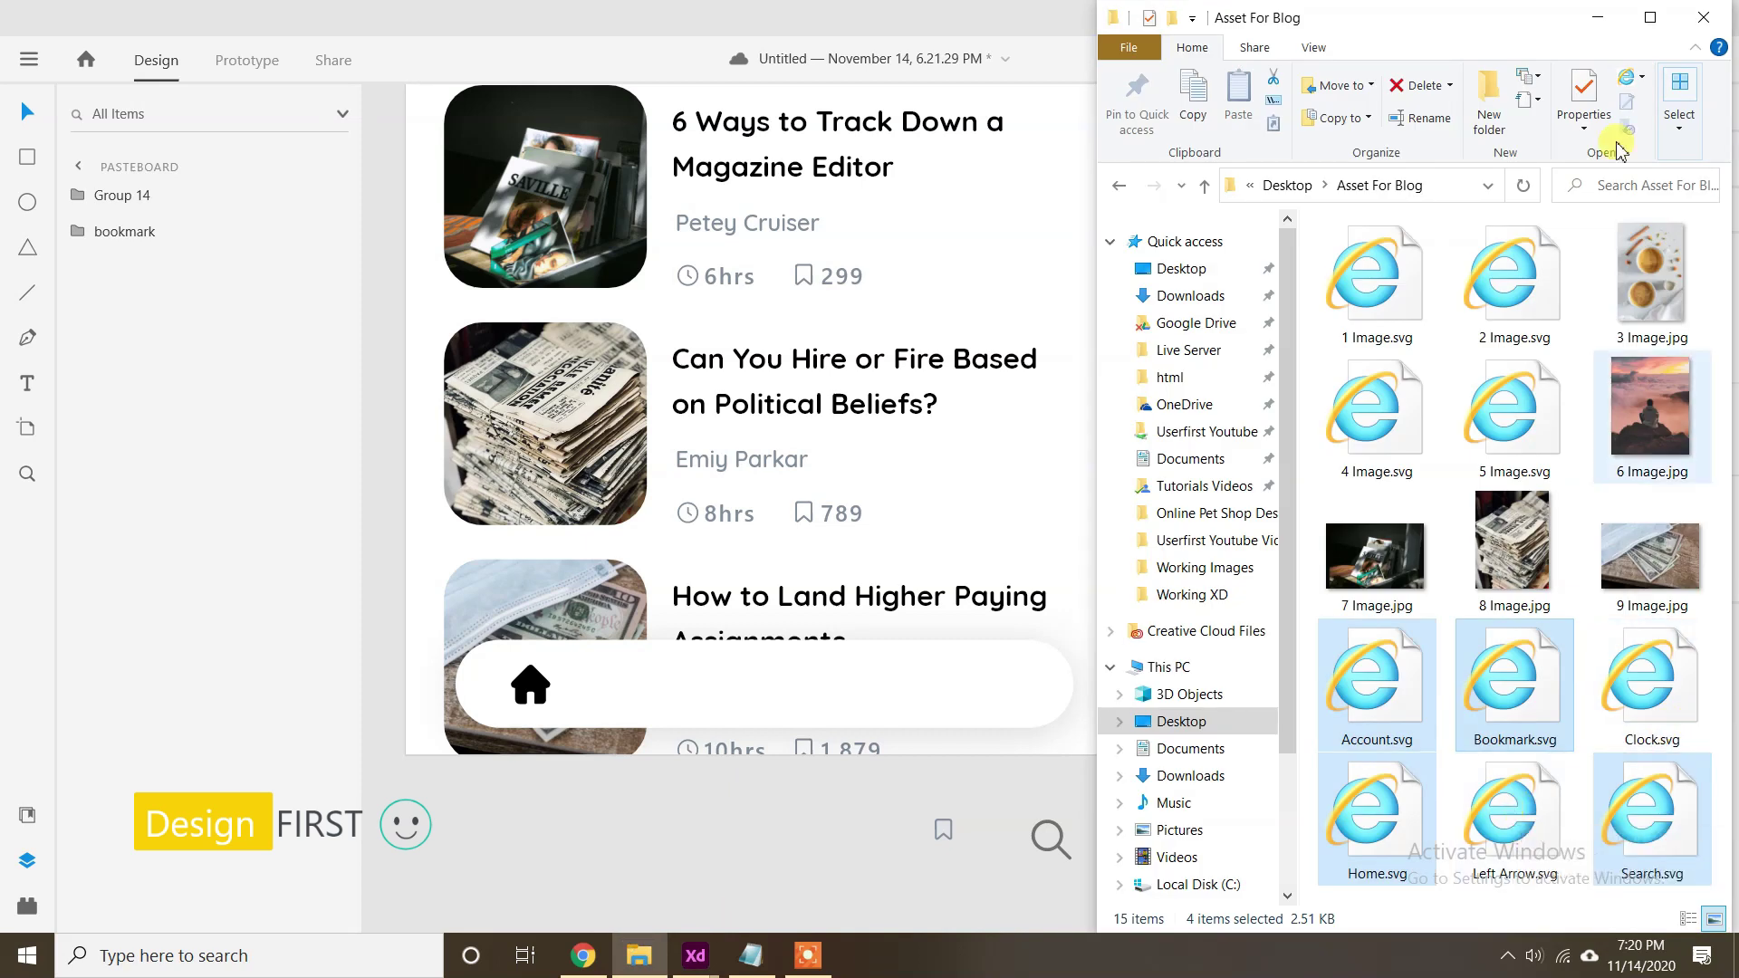
pyautogui.click(1596, 18)
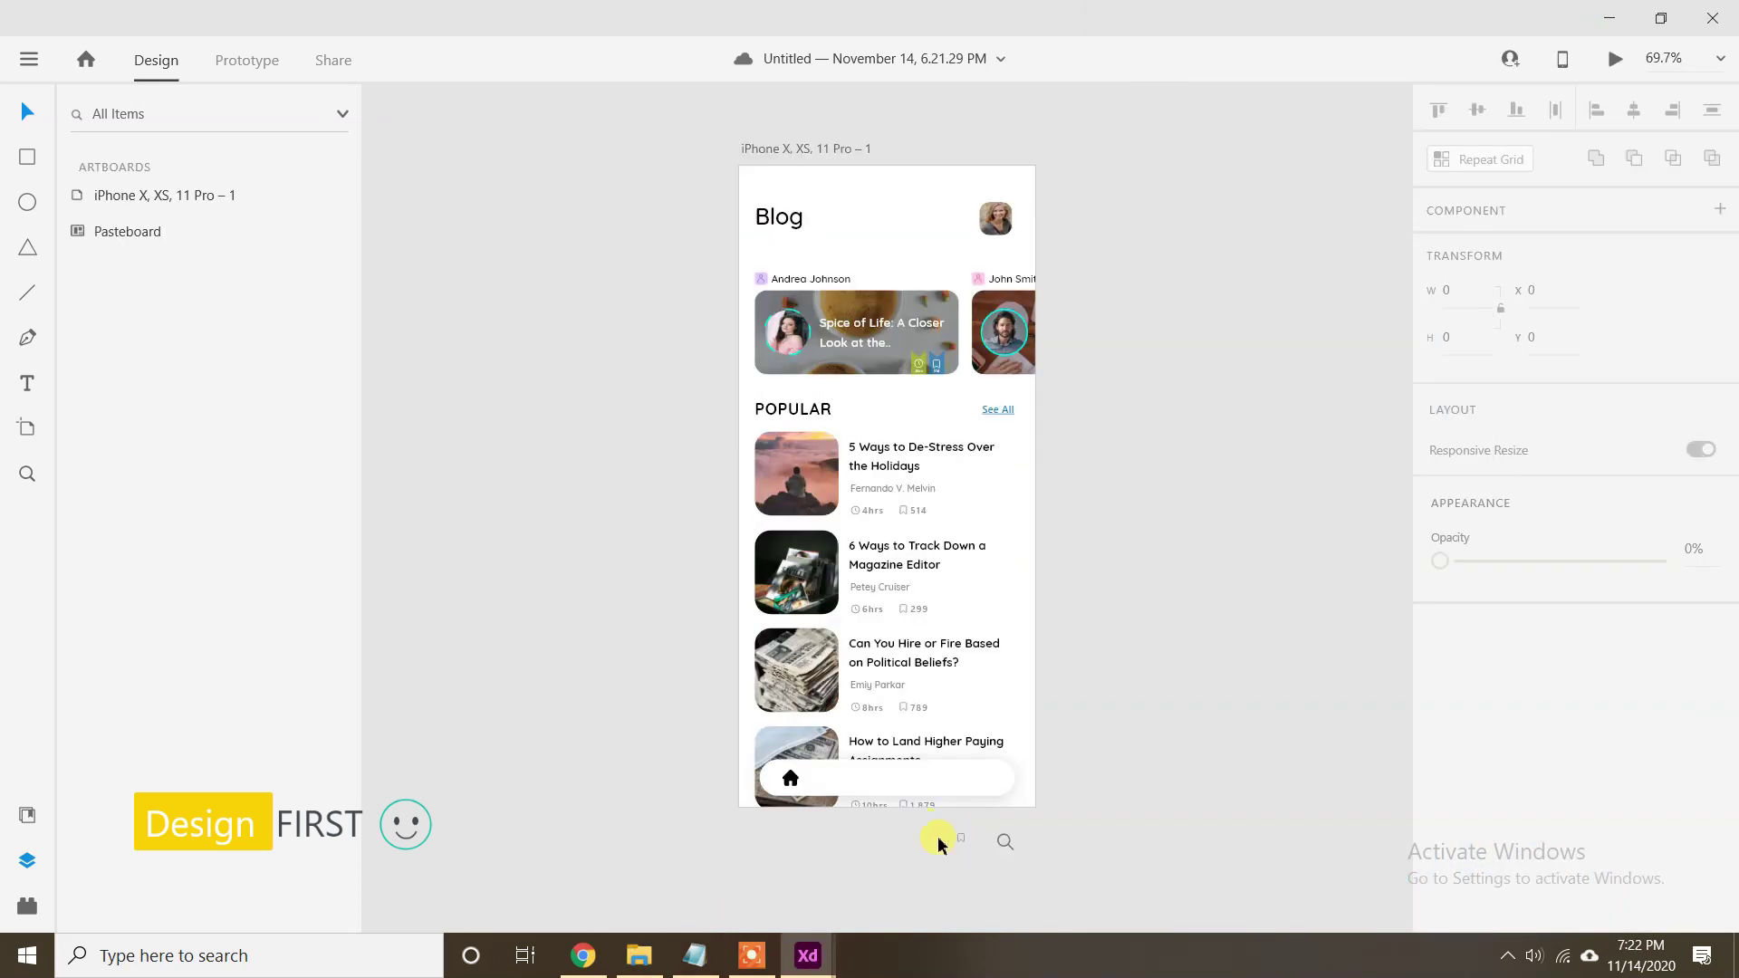
pyautogui.scroll(5, 938, 844)
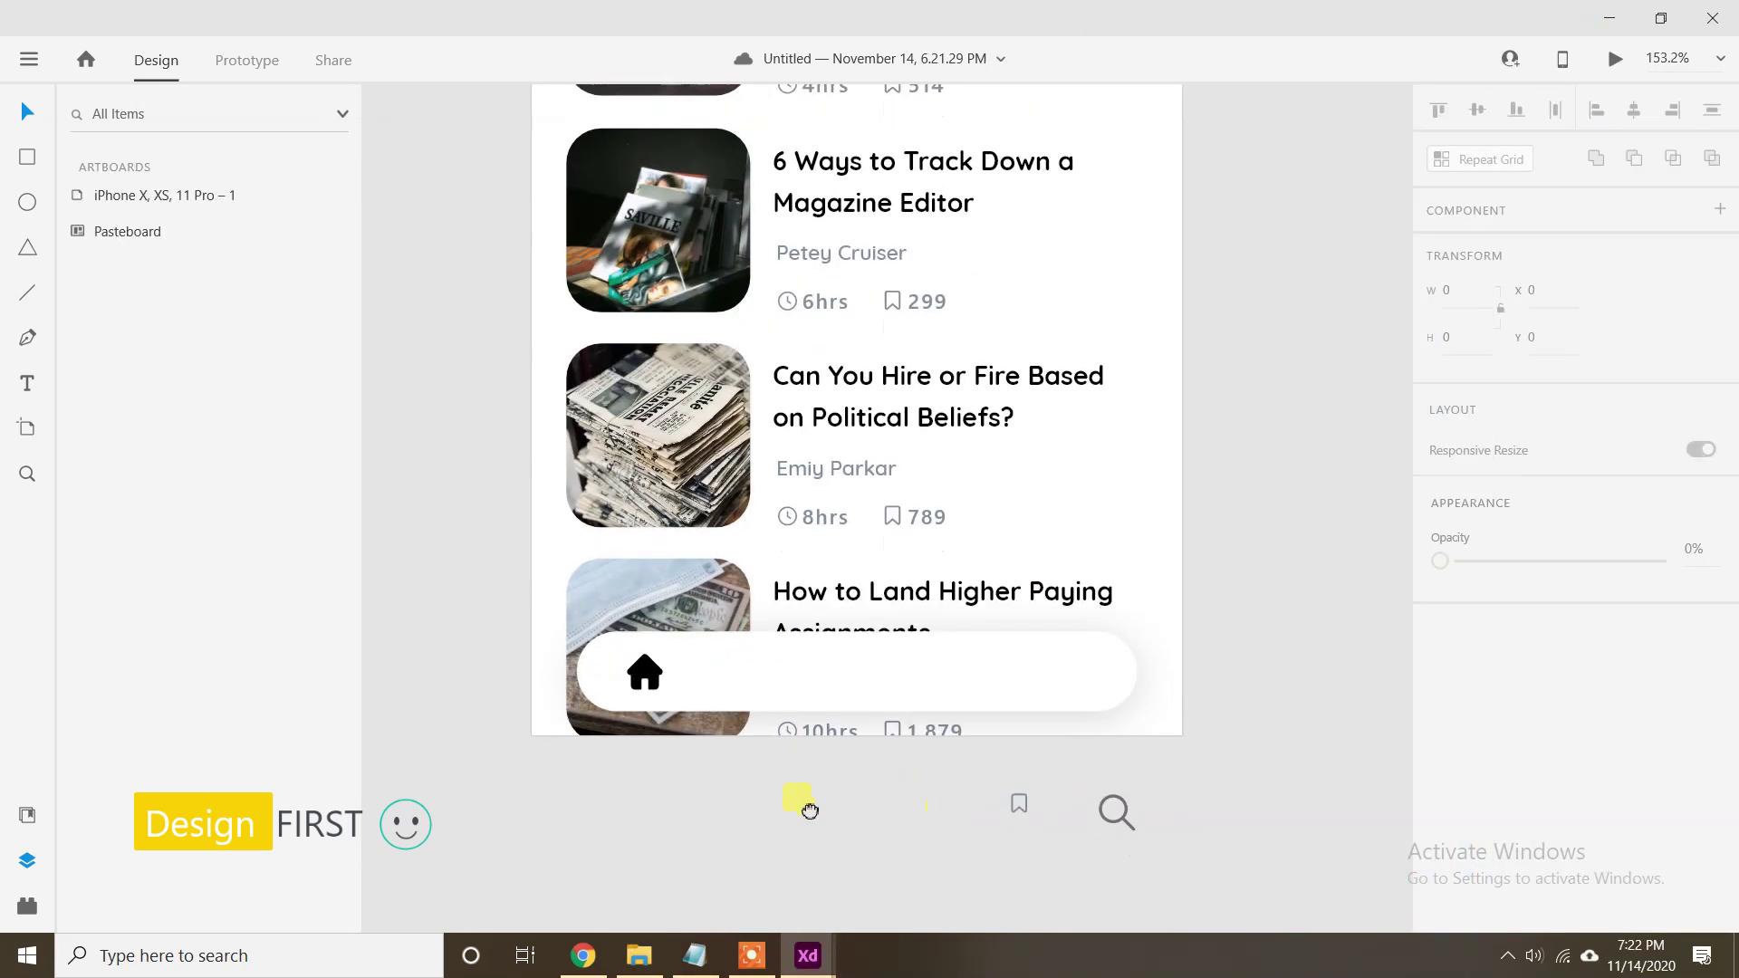
pyautogui.click(639, 955)
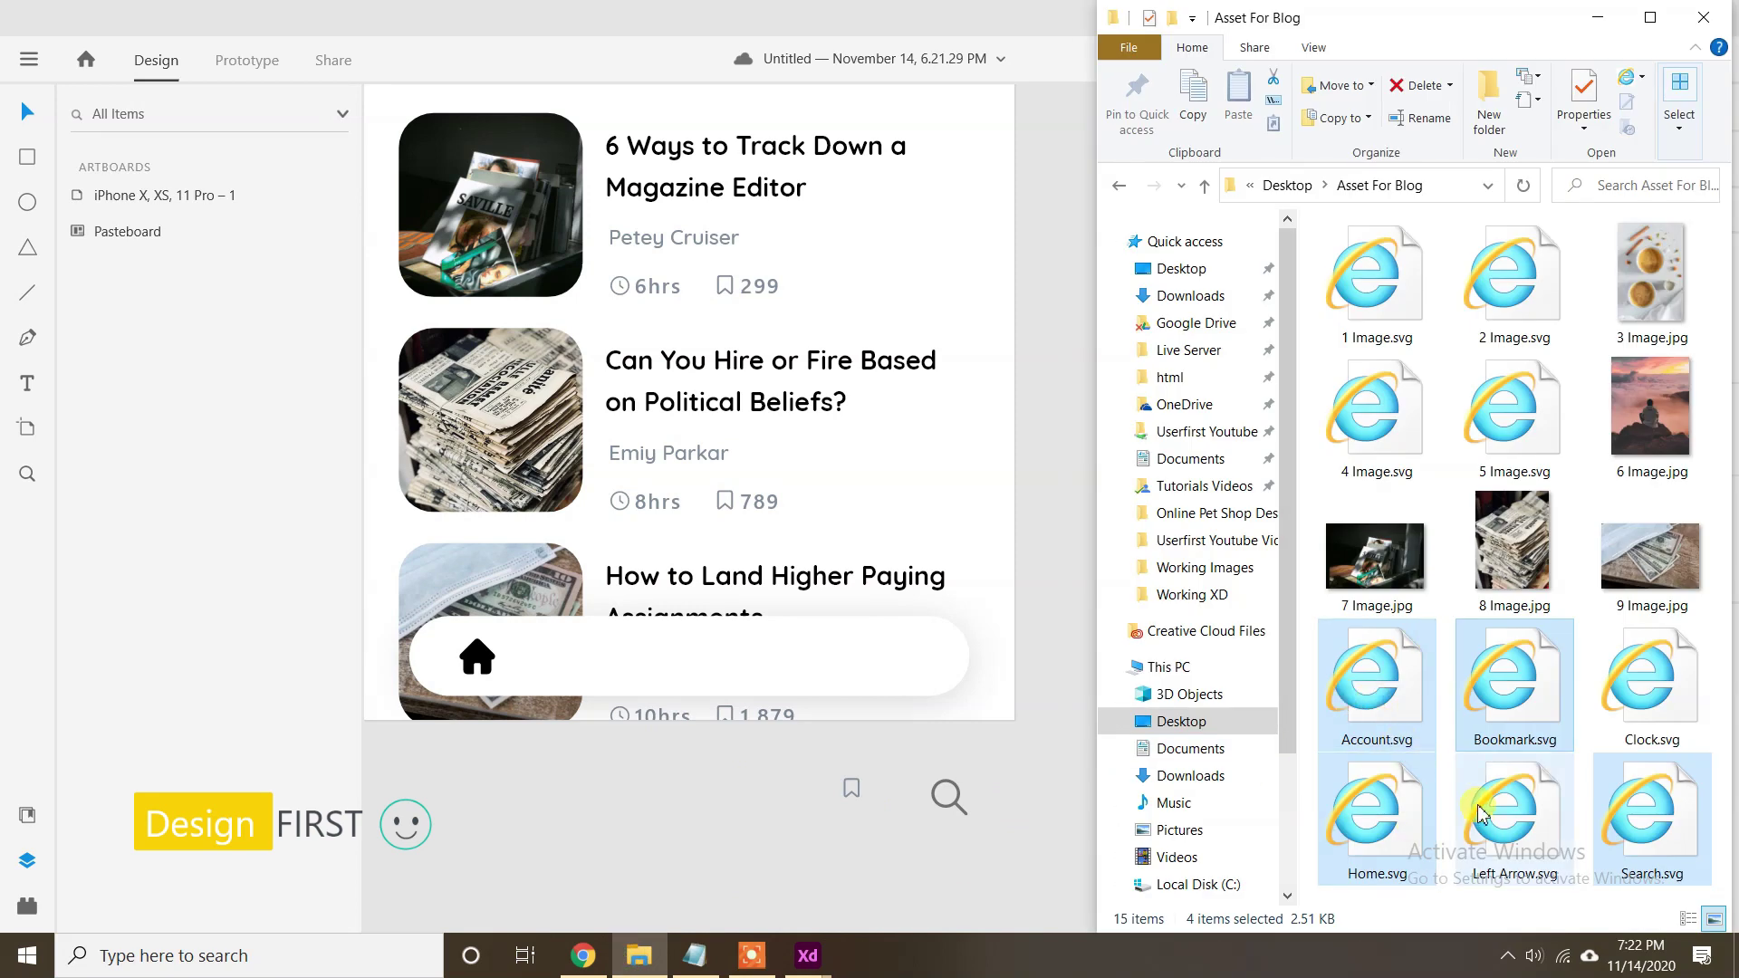
pyautogui.click(1372, 679)
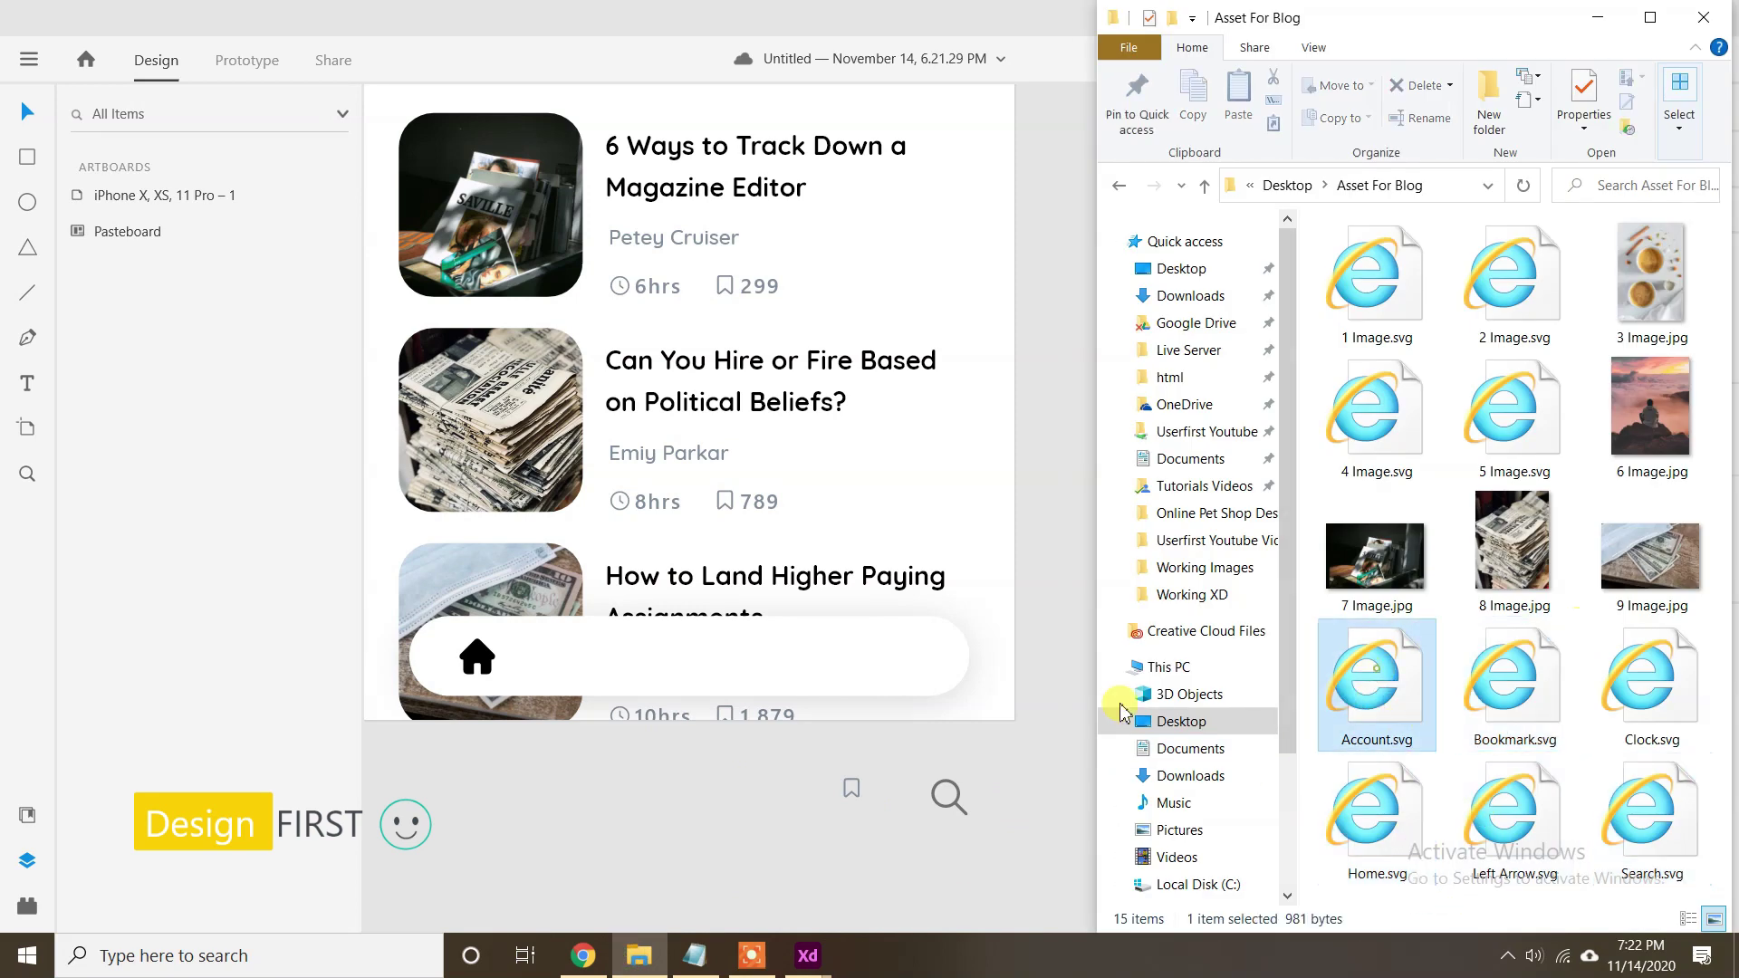
pyautogui.click(838, 837)
pyautogui.scroll(6, 841, 837)
# Move the bookmark and search icons into the navigation bar and centre the search icon vertically in it.
pyautogui.moveTo(866, 811); pyautogui.dragTo(1110, 811)
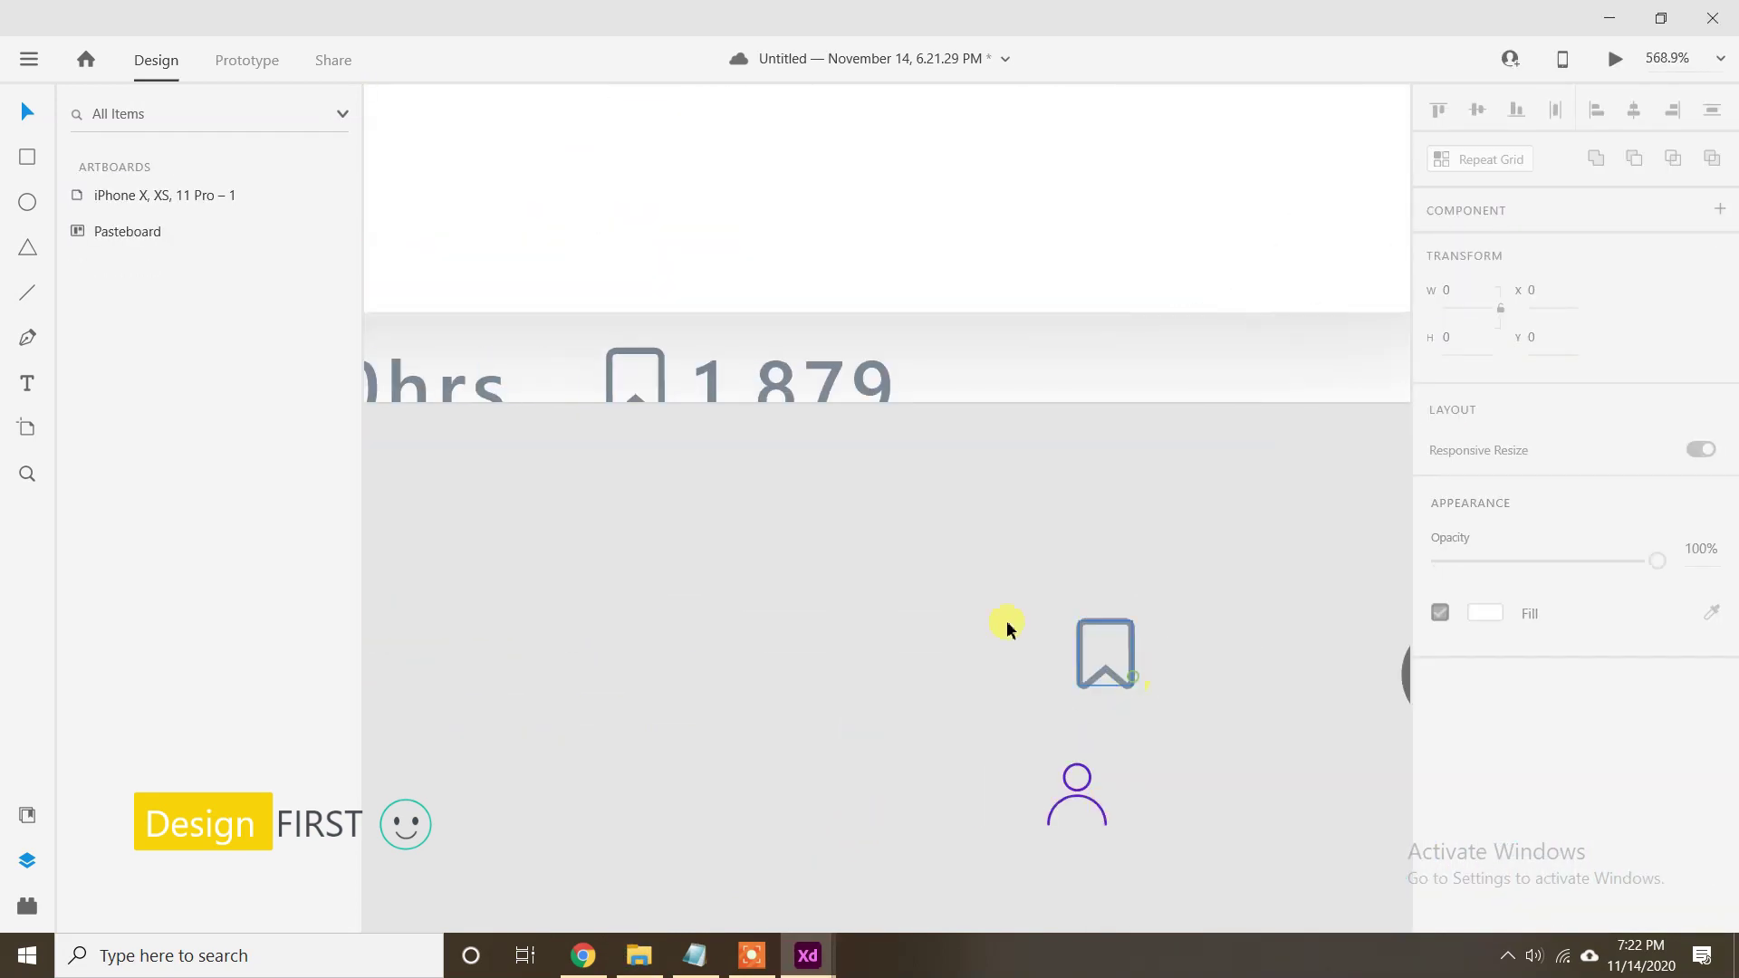
pyautogui.moveTo(1132, 679); pyautogui.dragTo(690, 281)
pyautogui.hscroll(5, 690, 281)
pyautogui.moveTo(1067, 722); pyautogui.dragTo(487, 270)
pyautogui.keyDown('shift'); pyautogui.click(959, 314); pyautogui.keyUp('shift')
pyautogui.click(1478, 113)
pyautogui.press('Escape')
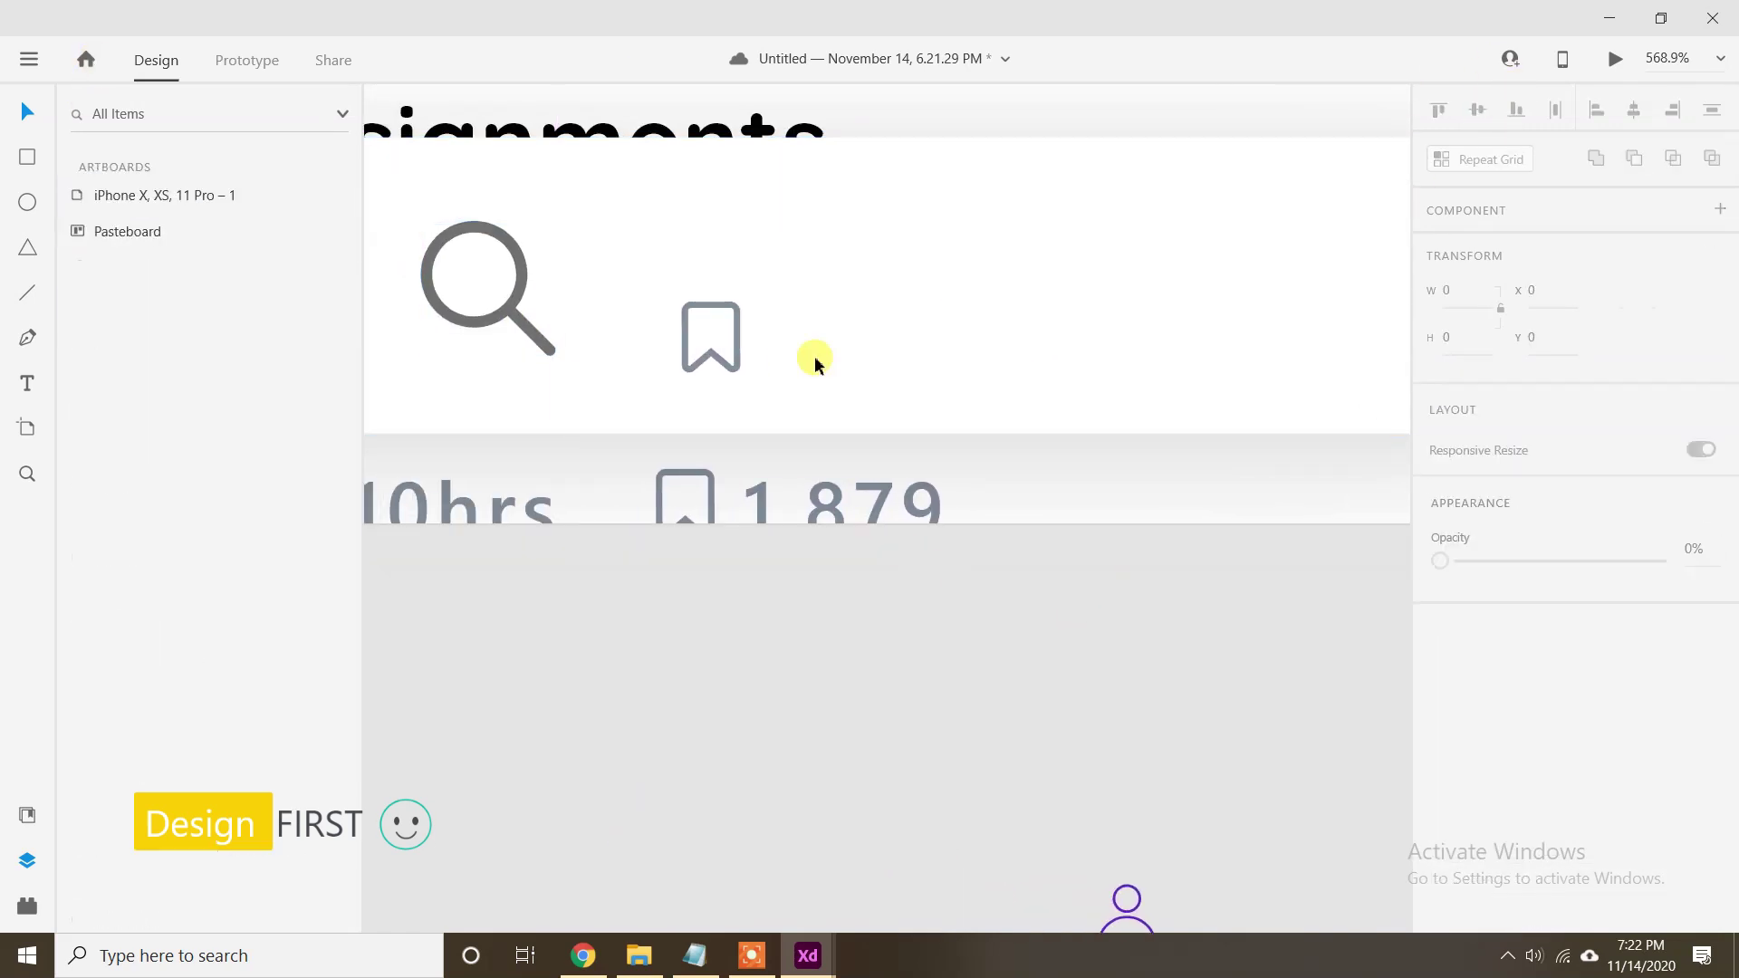
# Delete the outlined account icon and the outlined bookmark icon placed for the navigation bar.
pyautogui.click(1127, 896)
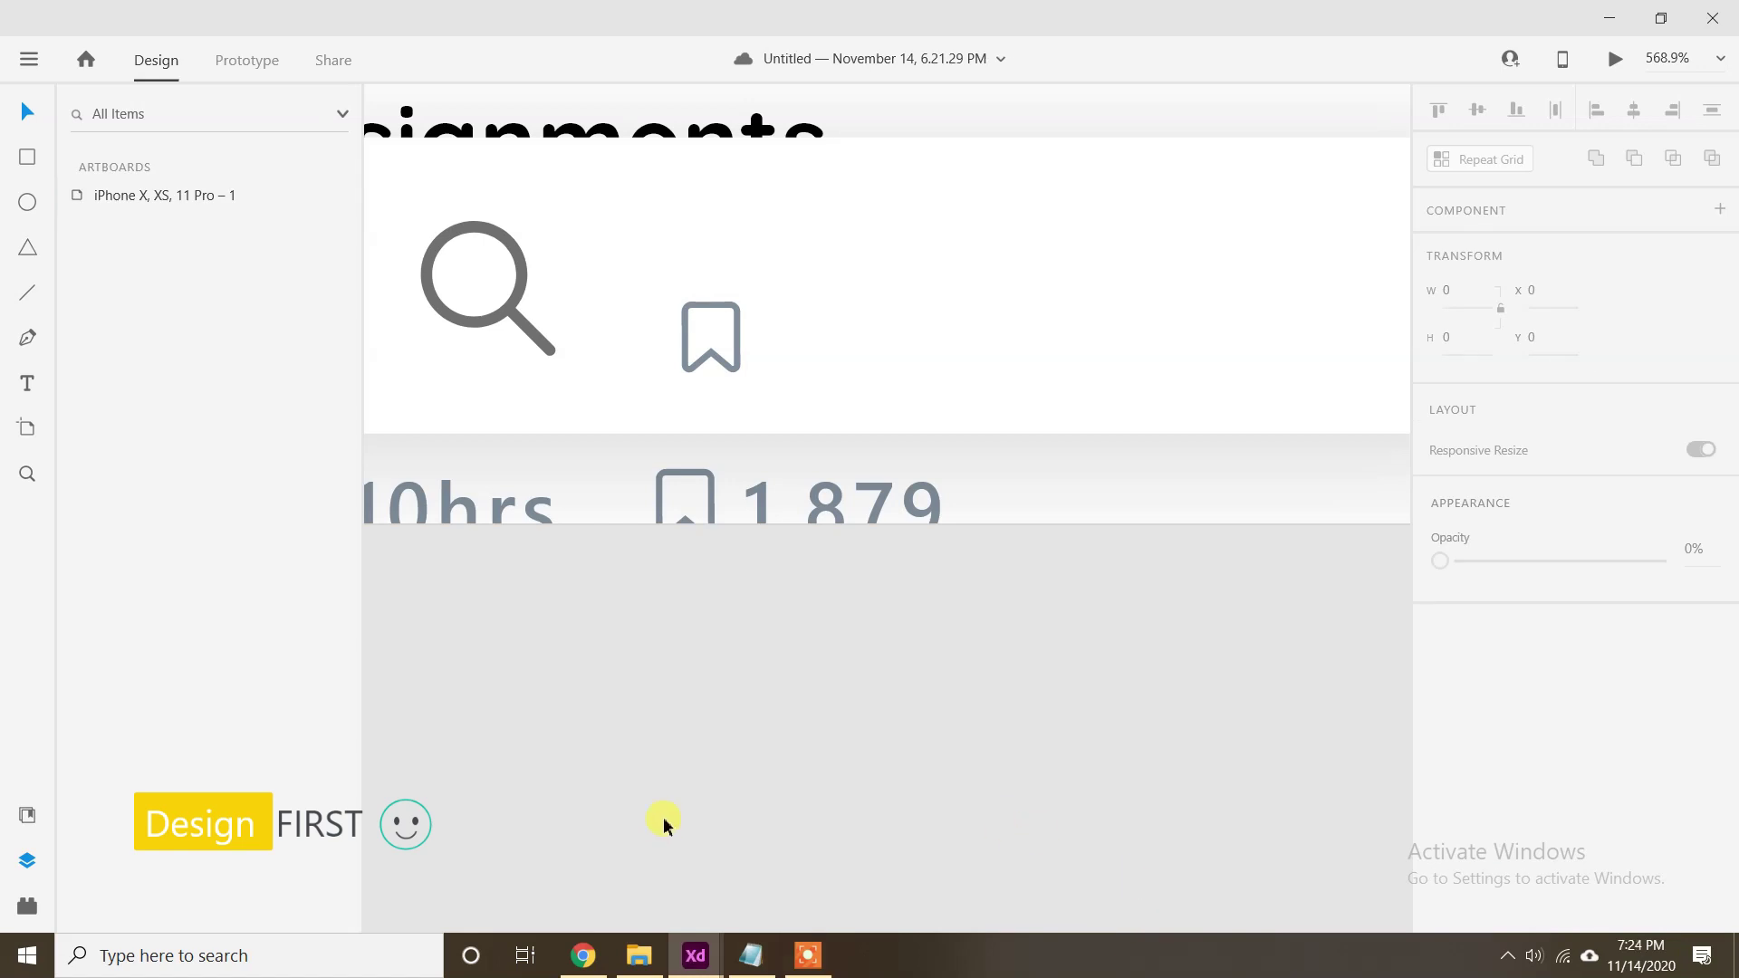
pyautogui.click(732, 383)
pyautogui.click(732, 365)
pyautogui.press('Delete')
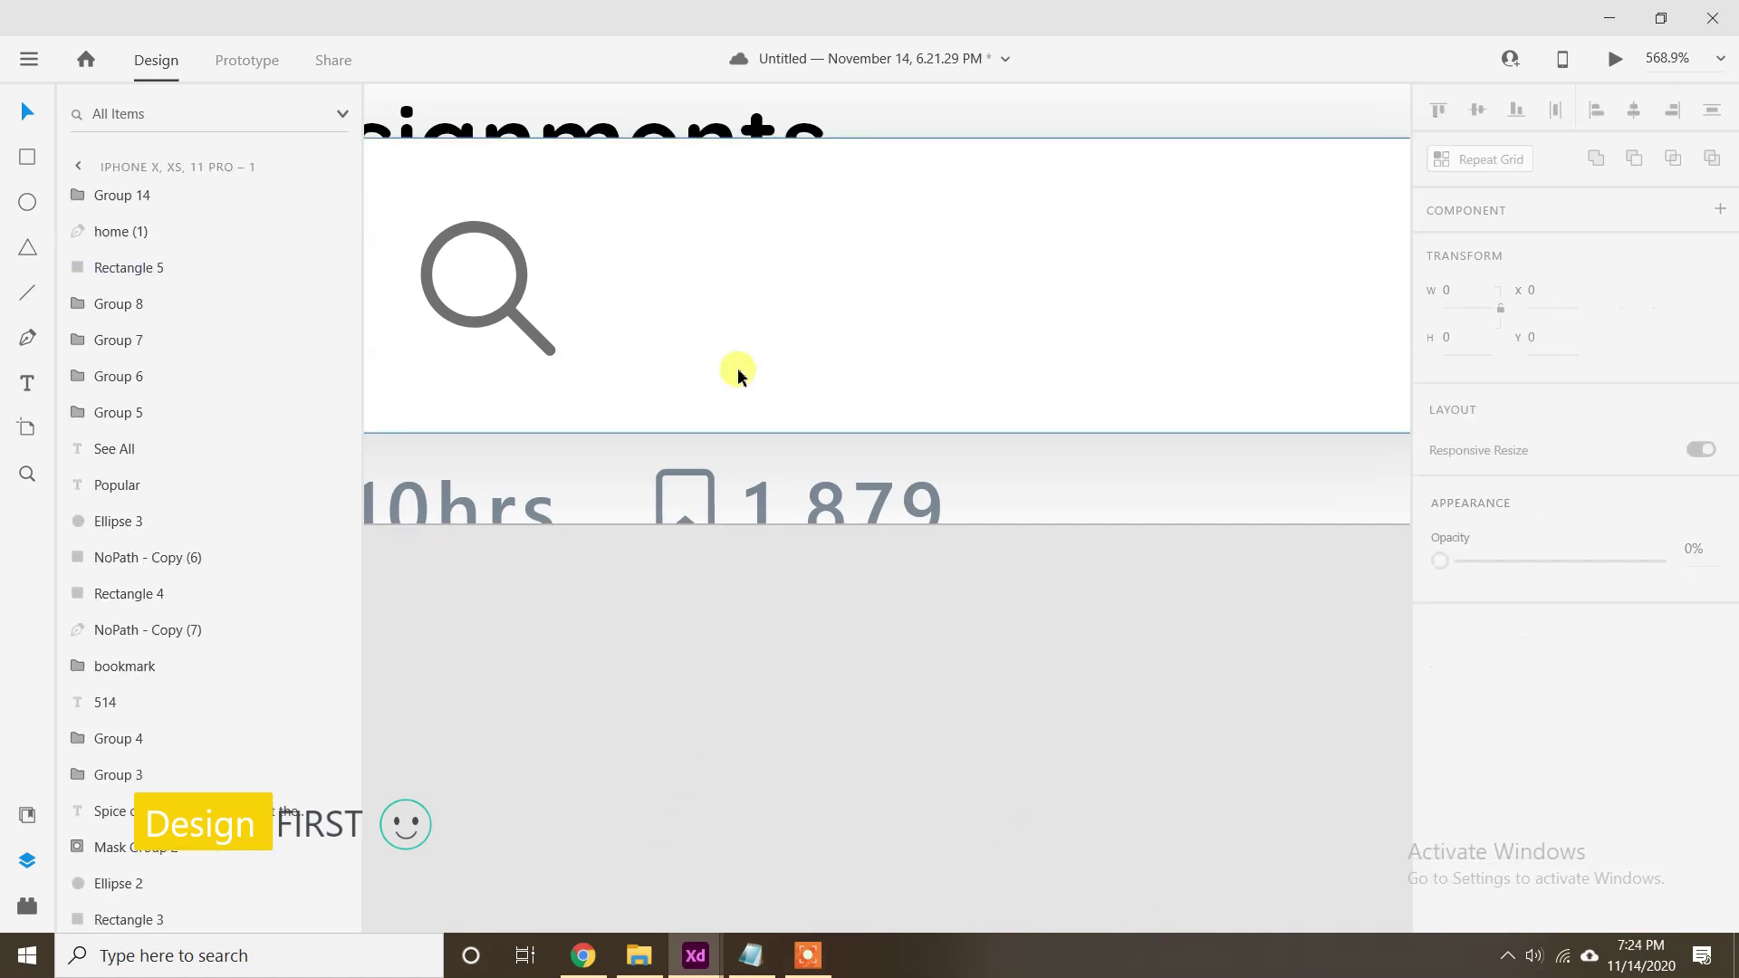
# Move the search icon closer to the home icon in the navigation bar, to X 137.
pyautogui.scroll(-3, 737, 377)
pyautogui.moveTo(743, 411); pyautogui.dragTo(767, 502)
pyautogui.click(707, 480)
pyautogui.keyDown('shift'); pyautogui.click(848, 483); pyautogui.keyUp('shift')
pyautogui.click(781, 718)
pyautogui.moveTo(652, 581); pyautogui.dragTo(1177, 702)
pyautogui.click(1243, 610)
pyautogui.hotkey('shift', 'Left')
pyautogui.hotkey('shift', 'Left')
pyautogui.hotkey('shift', 'Left')
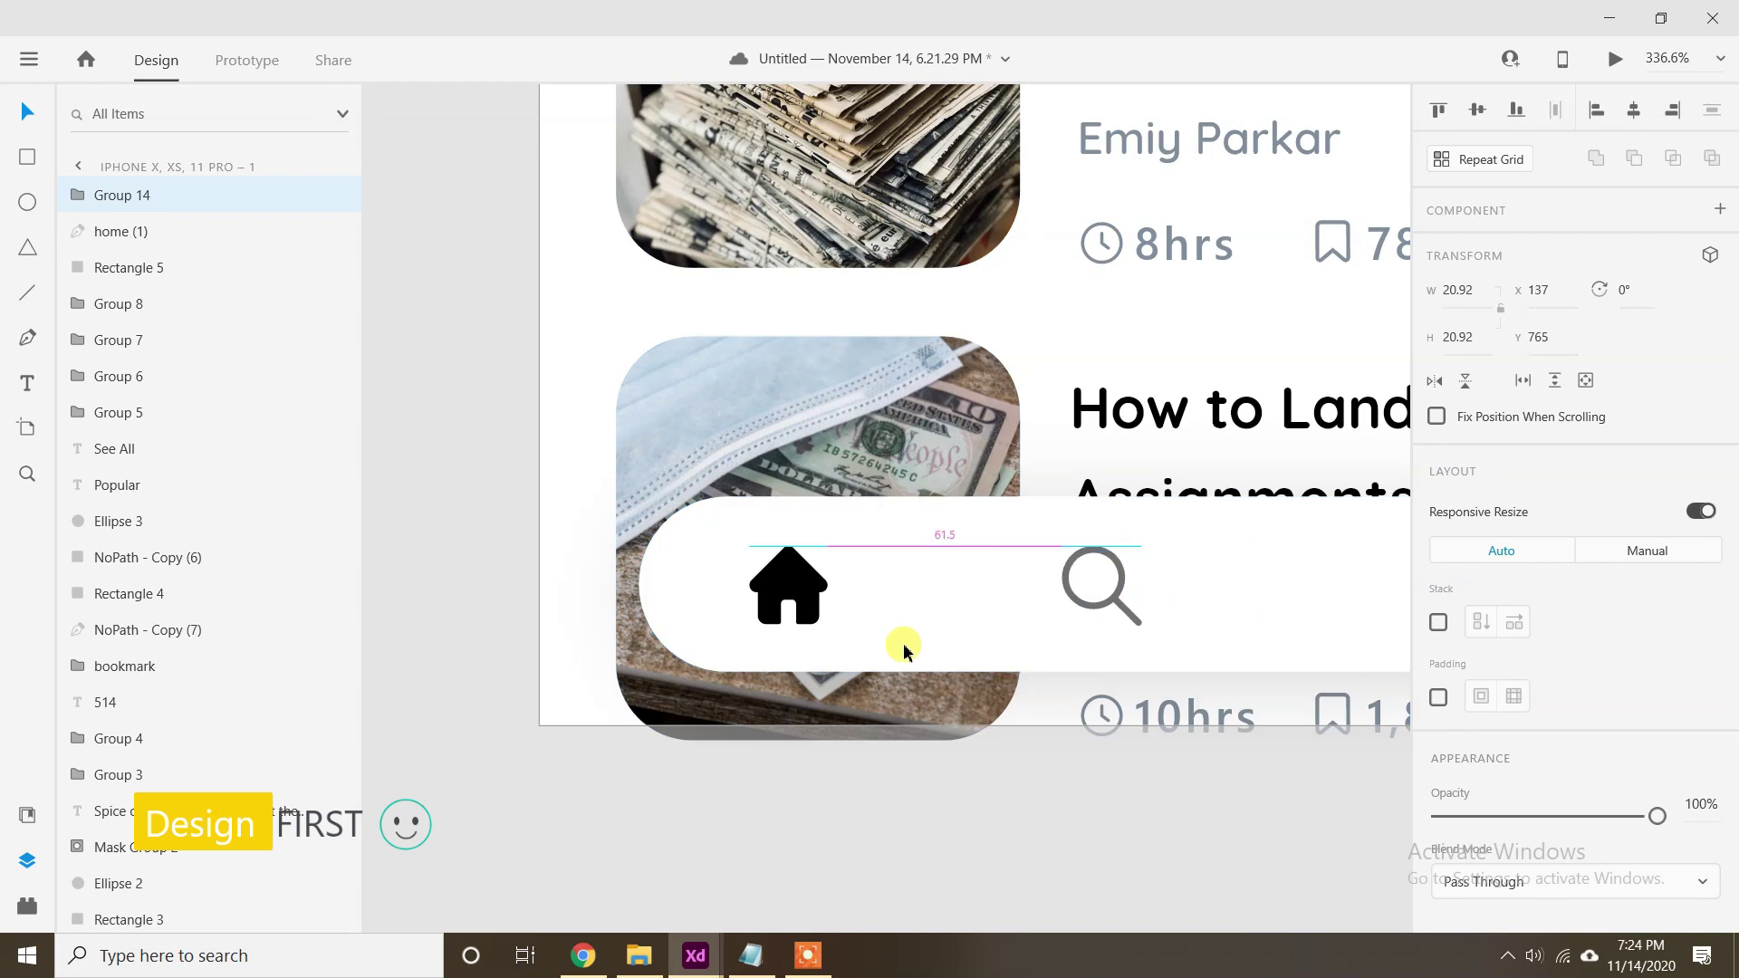
# Import Mark.svg and the filled user icon from the asset folder and place both in the navigation bar beyond the search icon.
pyautogui.scroll(-3, 1049, 688)
pyautogui.moveTo(1160, 773); pyautogui.dragTo(710, 769)
pyautogui.click(639, 955)
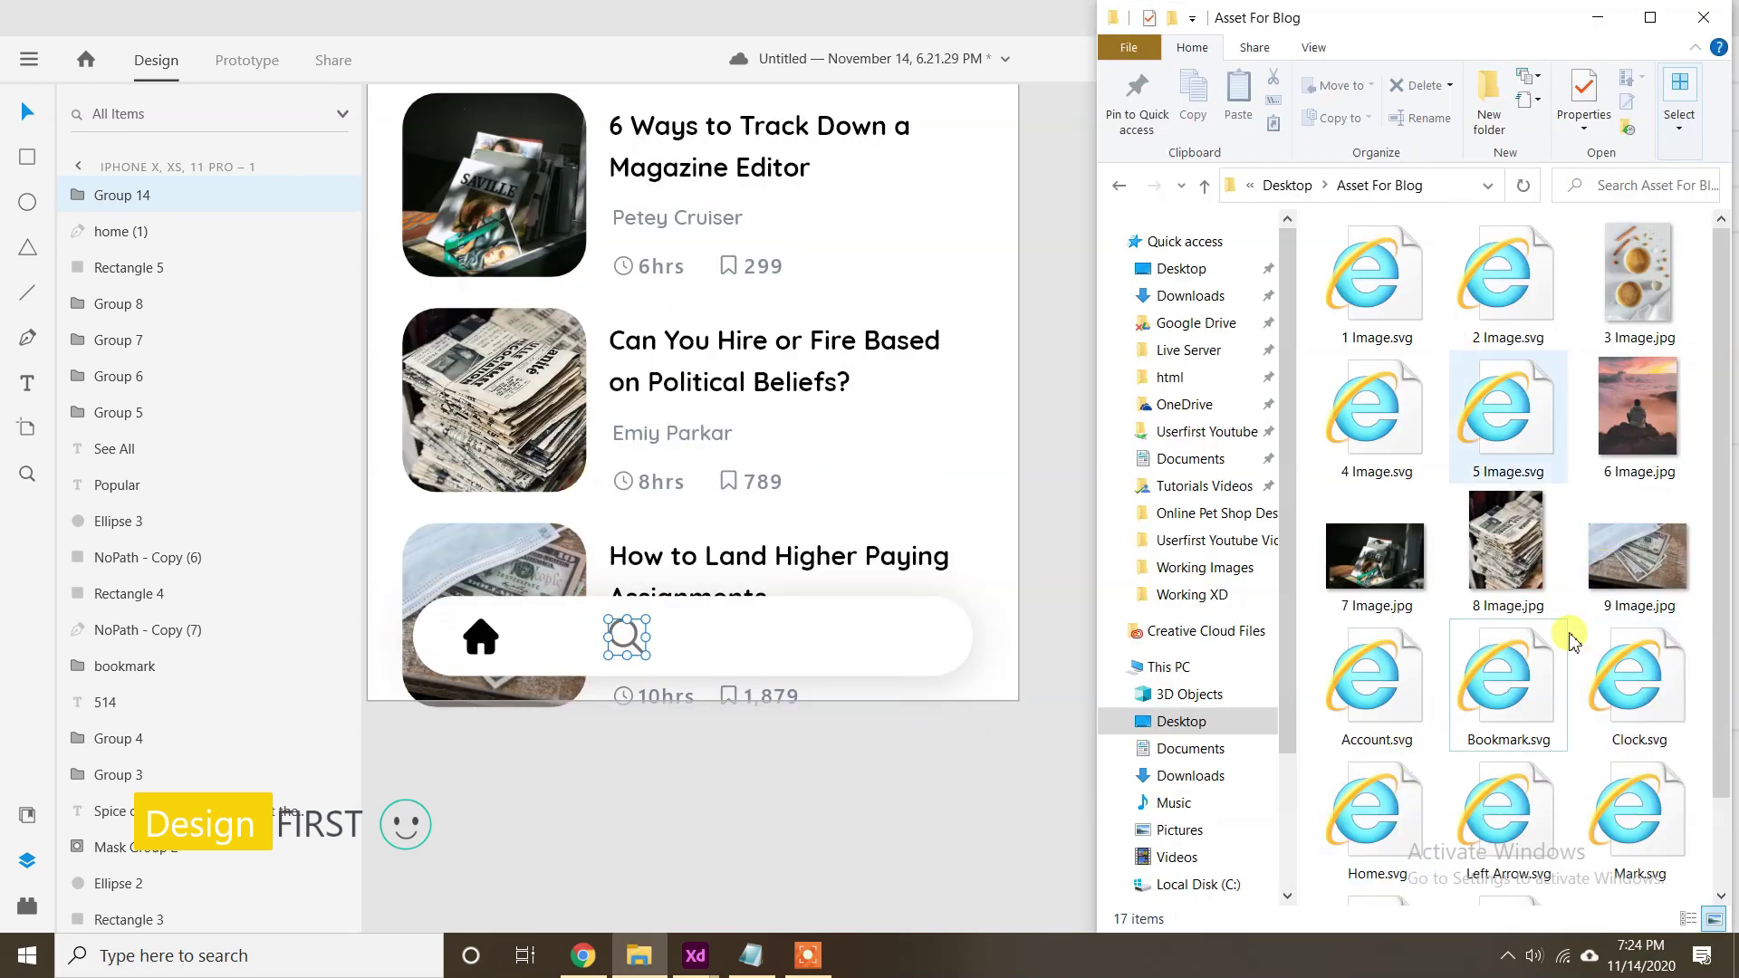
pyautogui.scroll(-2, 1455, 354)
pyautogui.click(1542, 883)
pyautogui.moveTo(986, 824); pyautogui.dragTo(889, 658)
pyautogui.moveTo(915, 822); pyautogui.dragTo(757, 651)
# Centre the filled bookmark and user icons vertically in the navigation bar.
pyautogui.keyDown('shift'); pyautogui.click(799, 632); pyautogui.keyUp('shift')
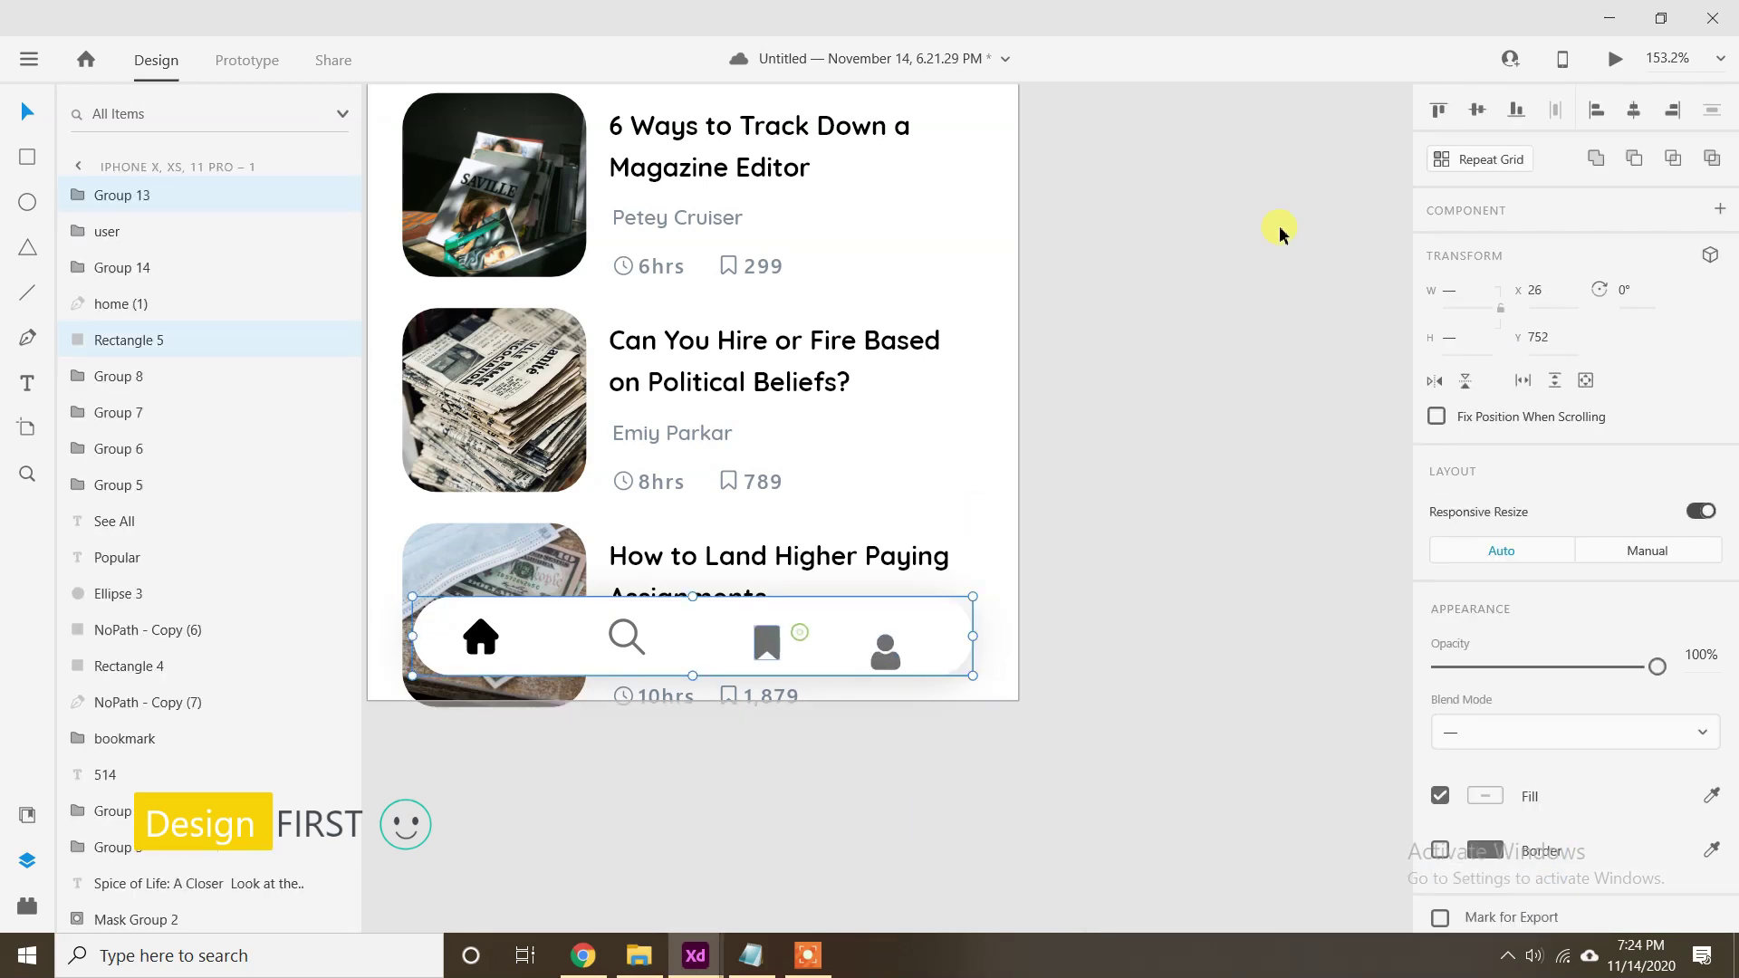
pyautogui.click(885, 679)
pyautogui.click(766, 638)
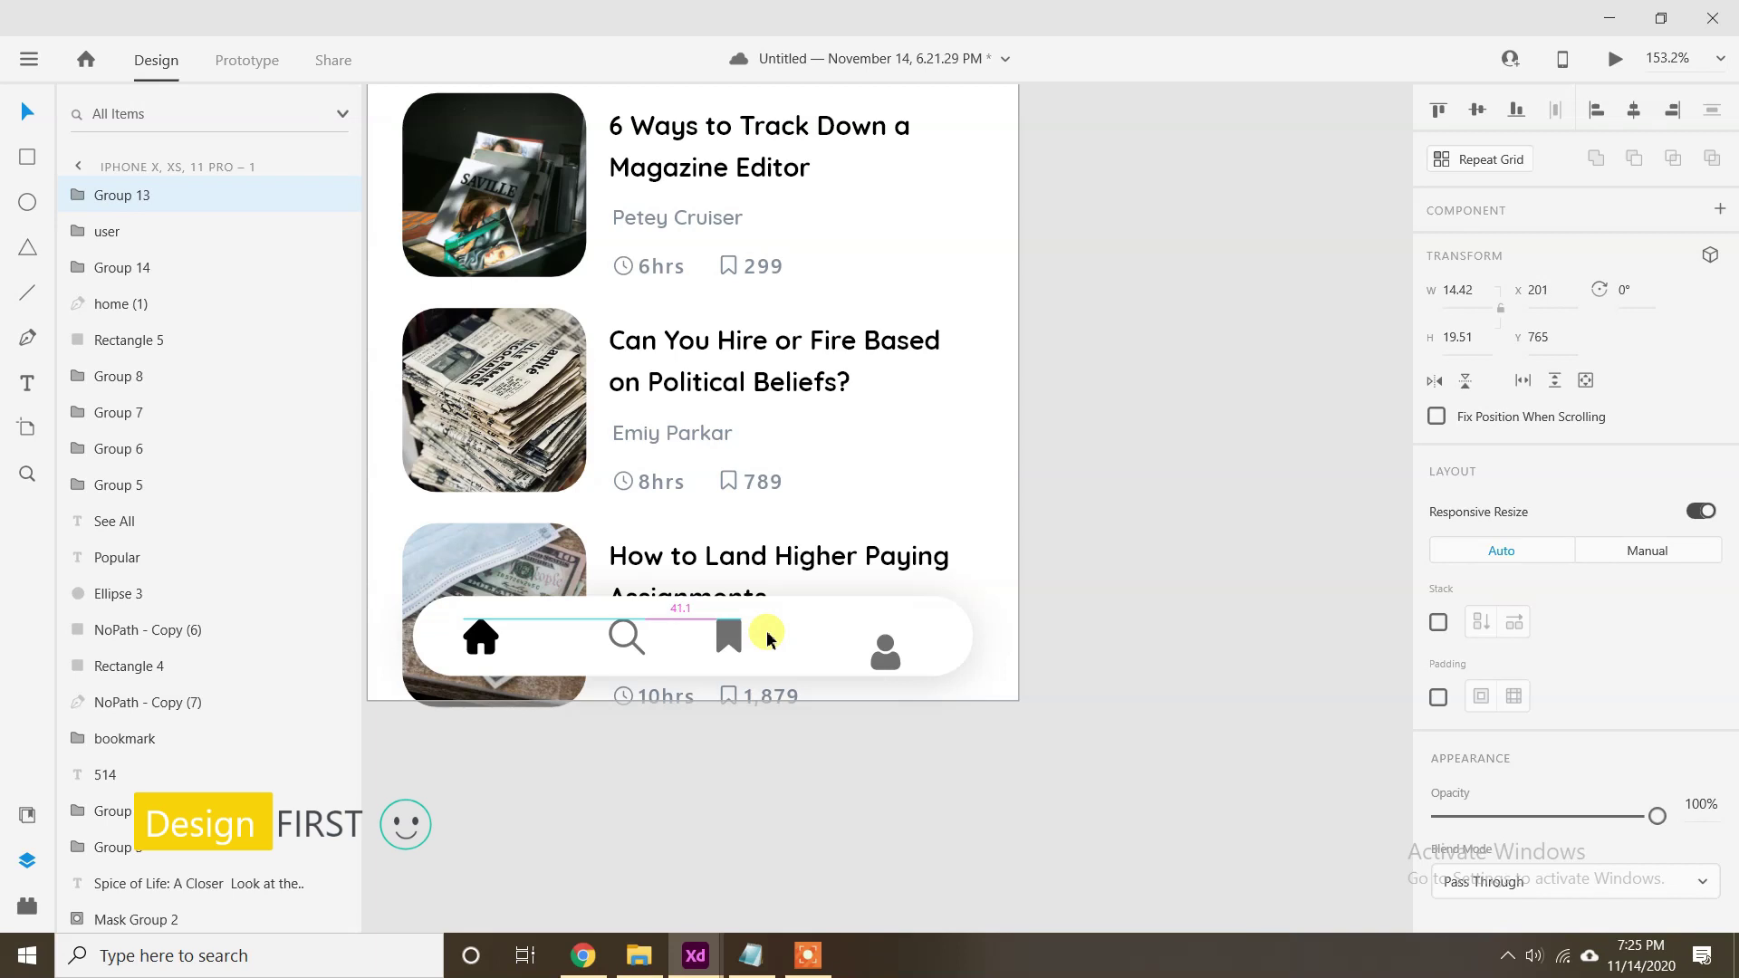
pyautogui.click(893, 658)
pyautogui.keyDown('shift'); pyautogui.click(965, 620); pyautogui.keyUp('shift')
pyautogui.click(1476, 110)
pyautogui.click(1068, 471)
# Space the user and bookmark icons along the navigation bar, with the bookmark at X 221.
pyautogui.click(875, 645)
pyautogui.click(729, 639)
pyautogui.scroll(-5, 815, 644)
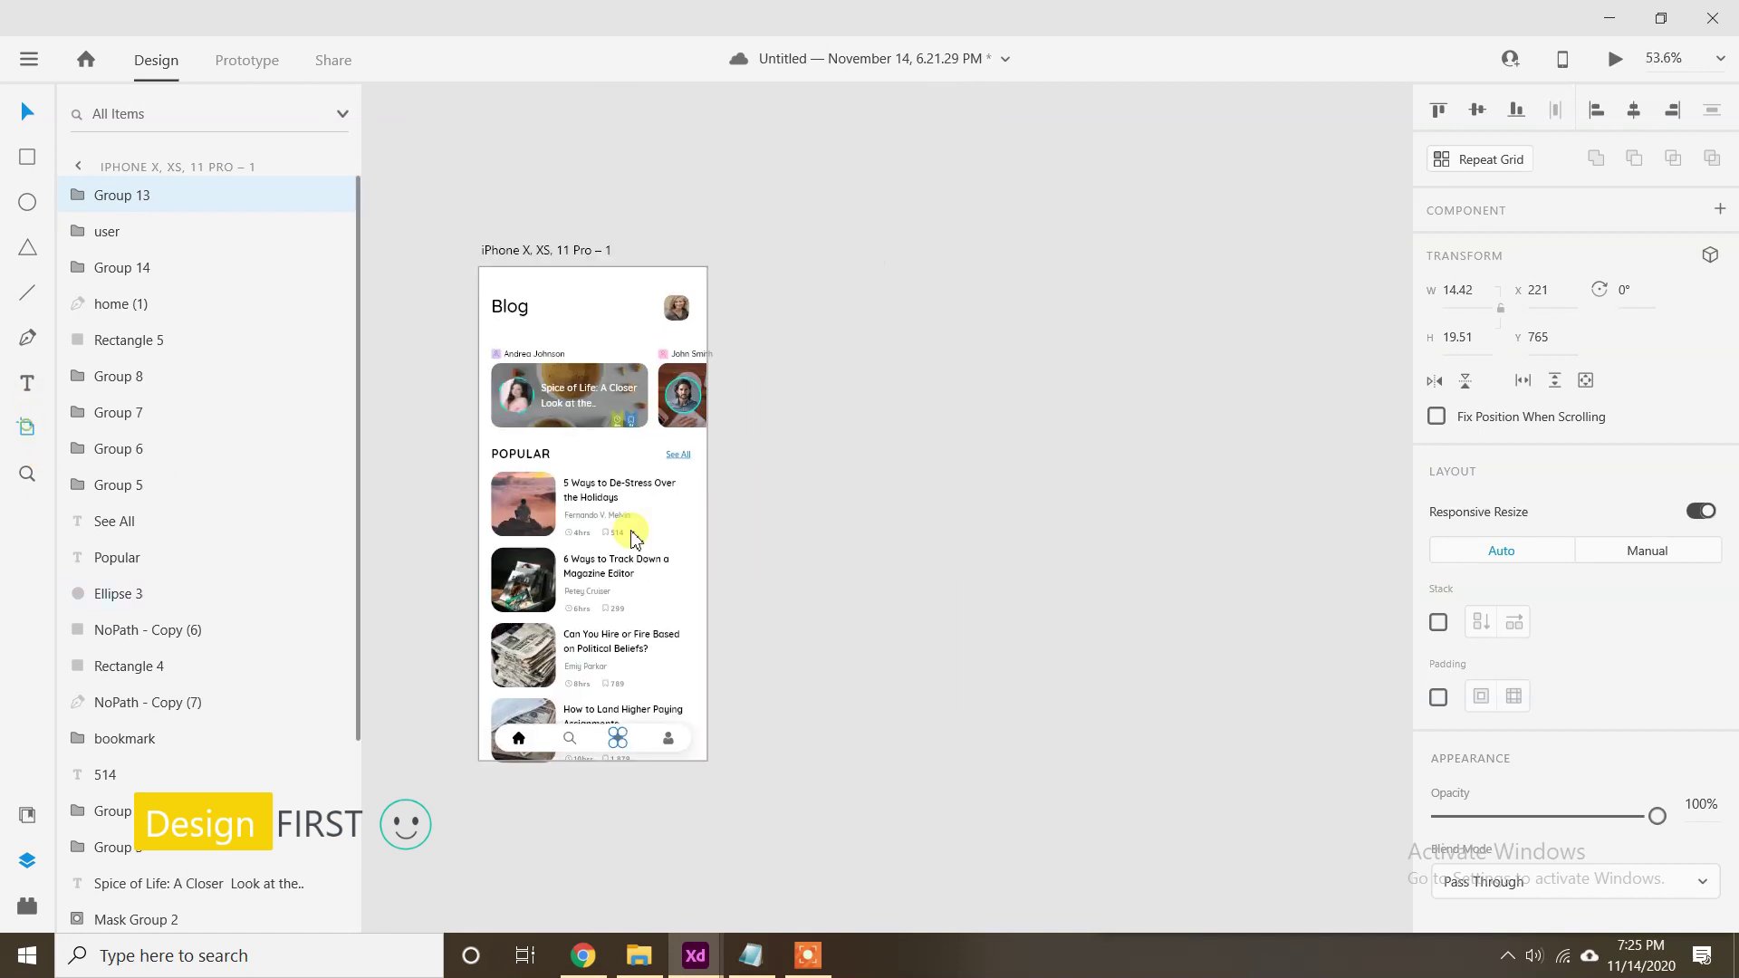
# Add a second iPhone X, XS, 11 Pro artboard beside the blog screen.
pyautogui.press('a')
pyautogui.click(830, 566)
pyautogui.hotkey('ctrl', 'z')
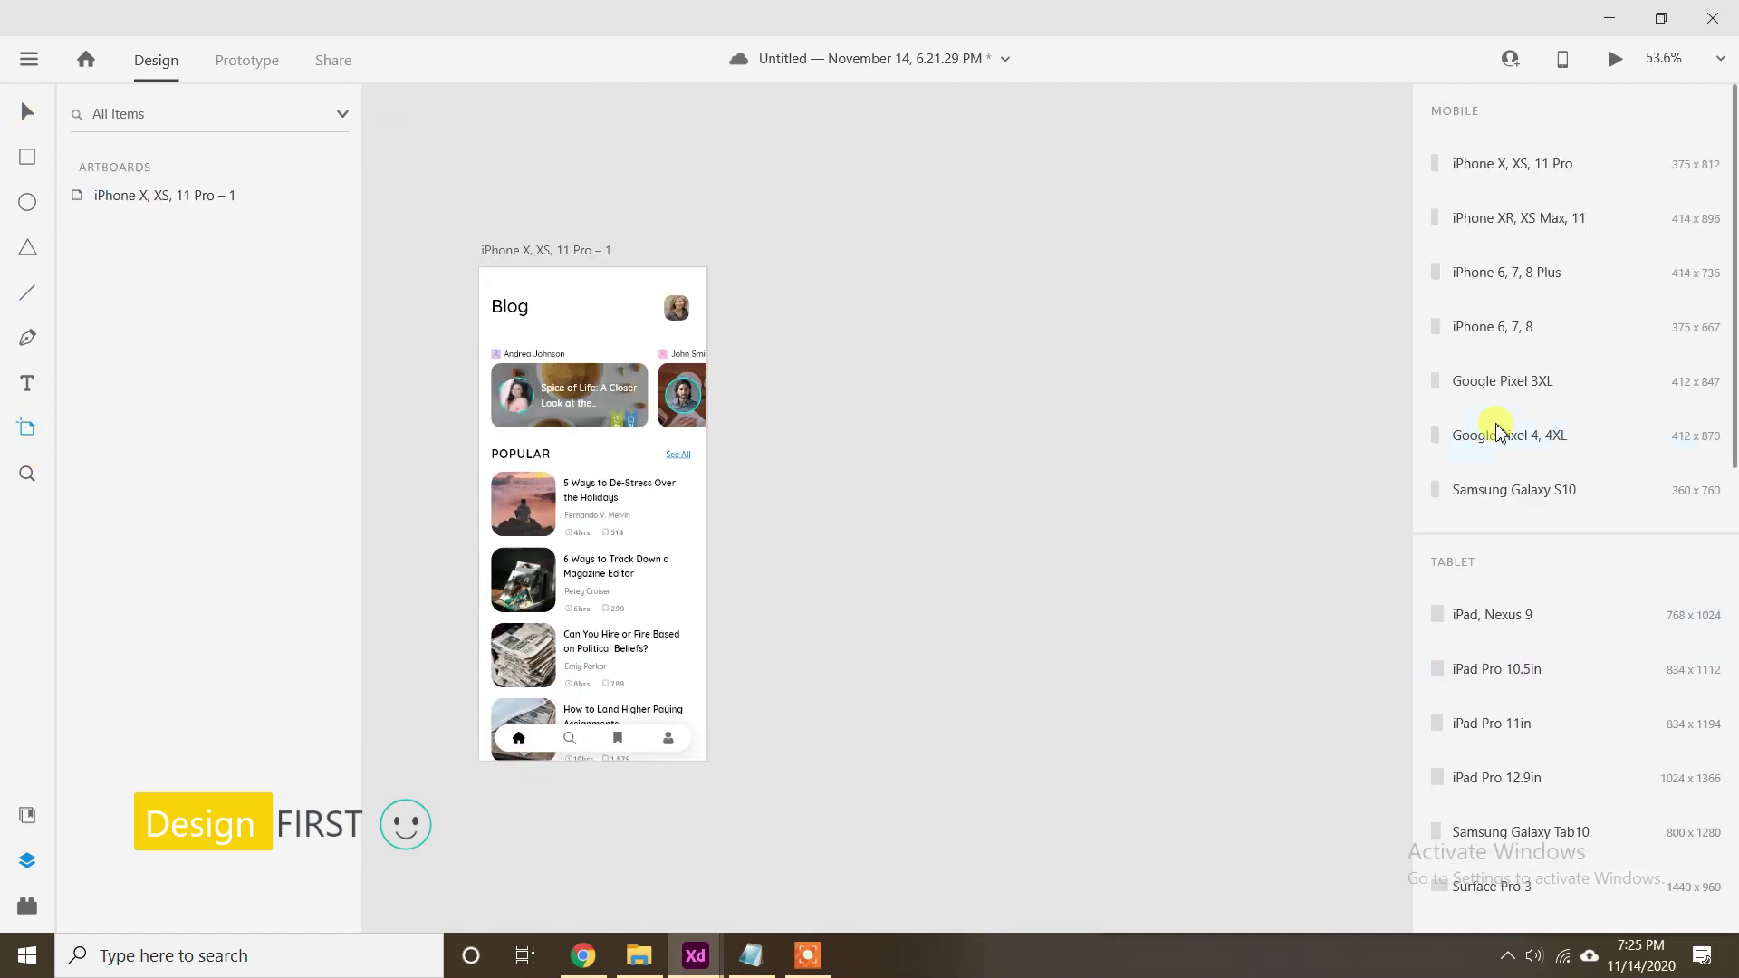
pyautogui.click(1522, 163)
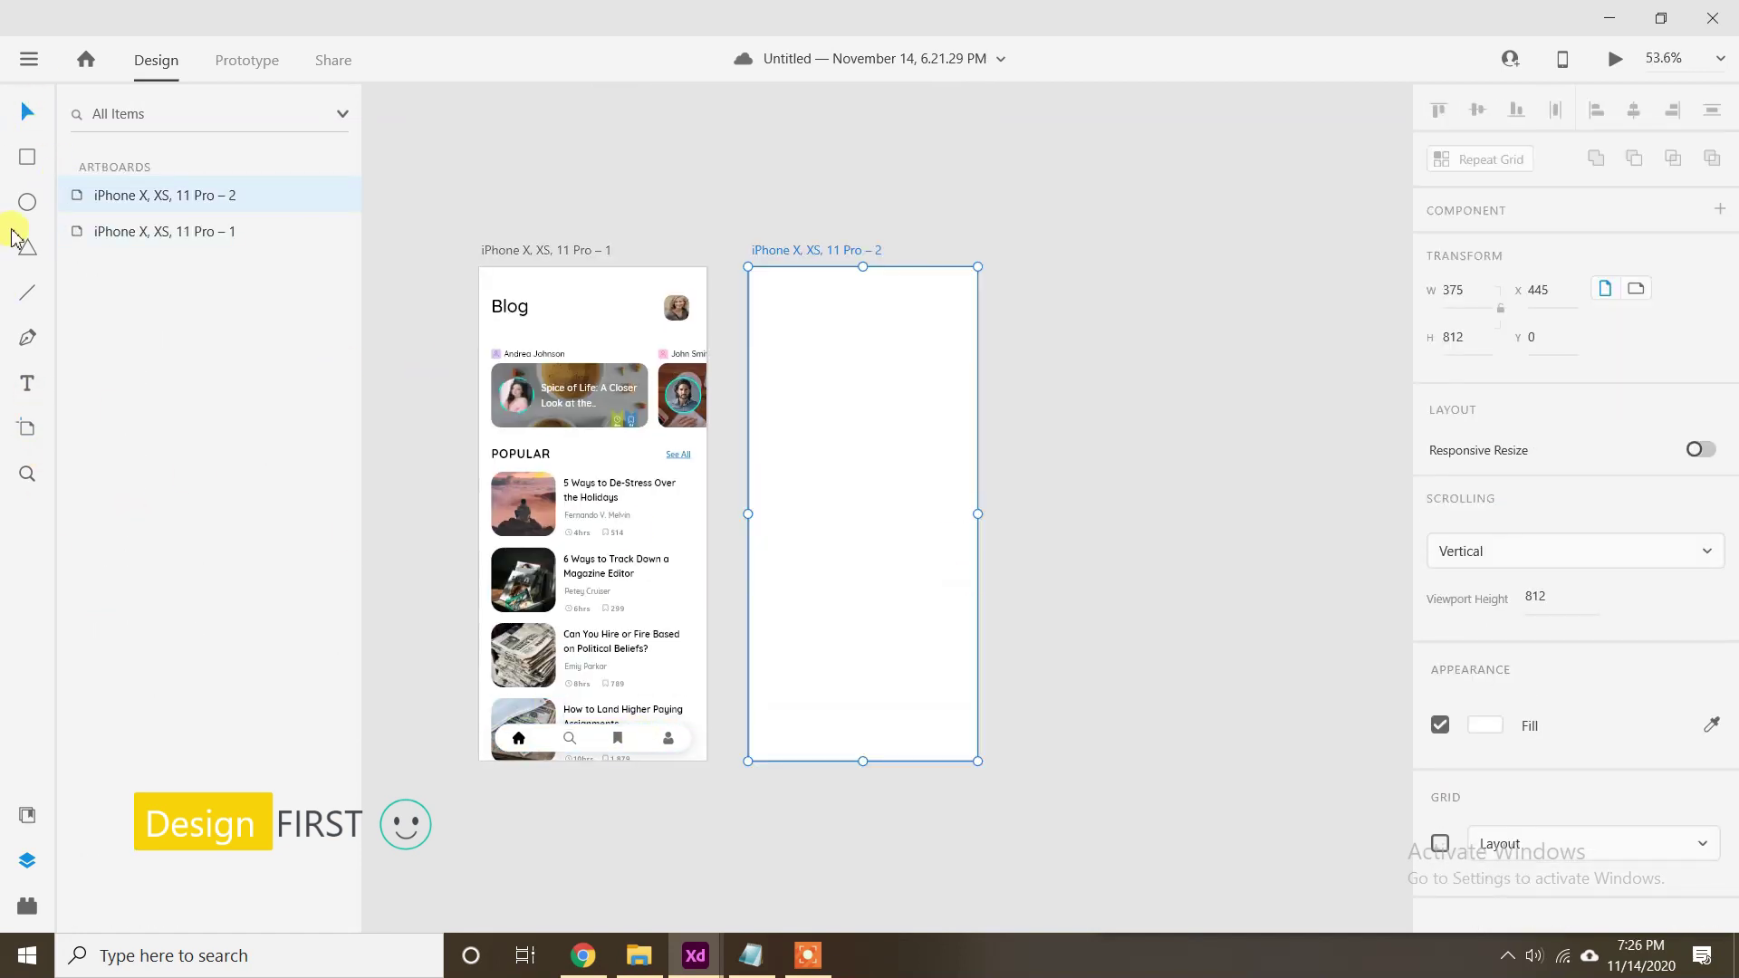
# Draw a full-width rectangle at the top of the second artboard, set its height to 410 and remove its border.
pyautogui.moveTo(750, 433); pyautogui.dragTo(976, 268)
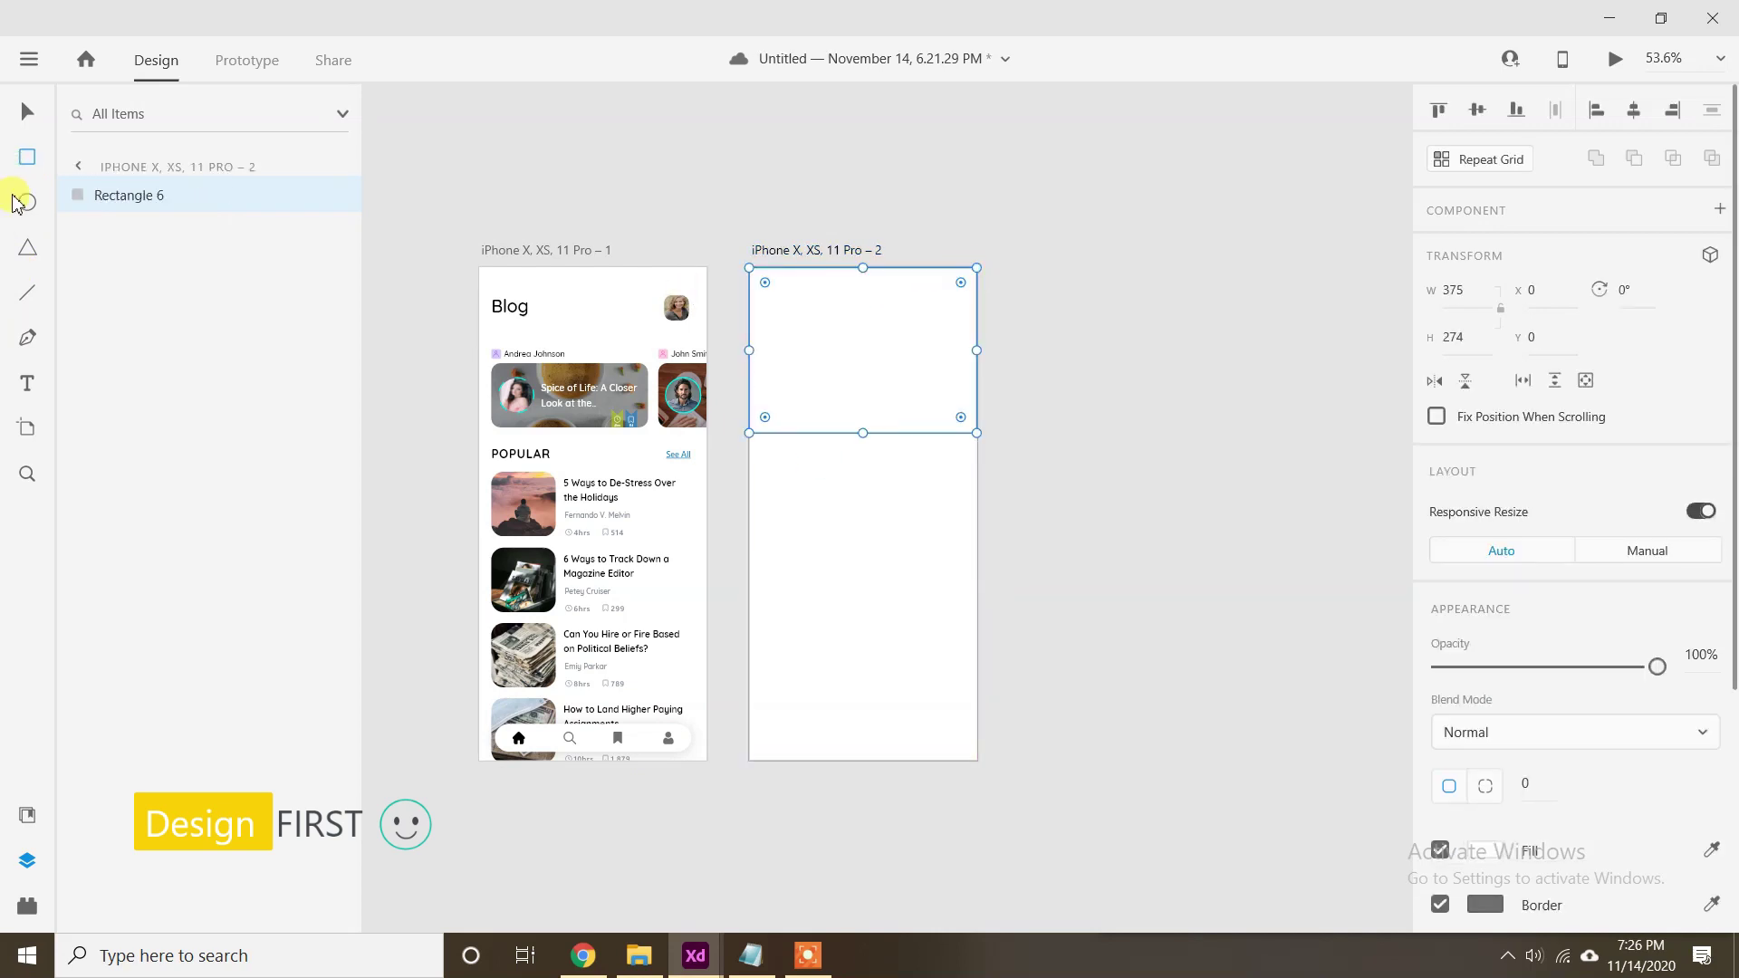
pyautogui.click(1464, 348)
pyautogui.write('410')
pyautogui.press('Return')
pyautogui.scroll(4, 939, 485)
pyautogui.scroll(-3, 1539, 543)
pyautogui.click(1441, 563)
# Fill the rectangle at the top of the second artboard with the photo 3 Image.jpg from the Asset For Blog folder.
pyautogui.click(643, 955)
pyautogui.scroll(1, 1387, 623)
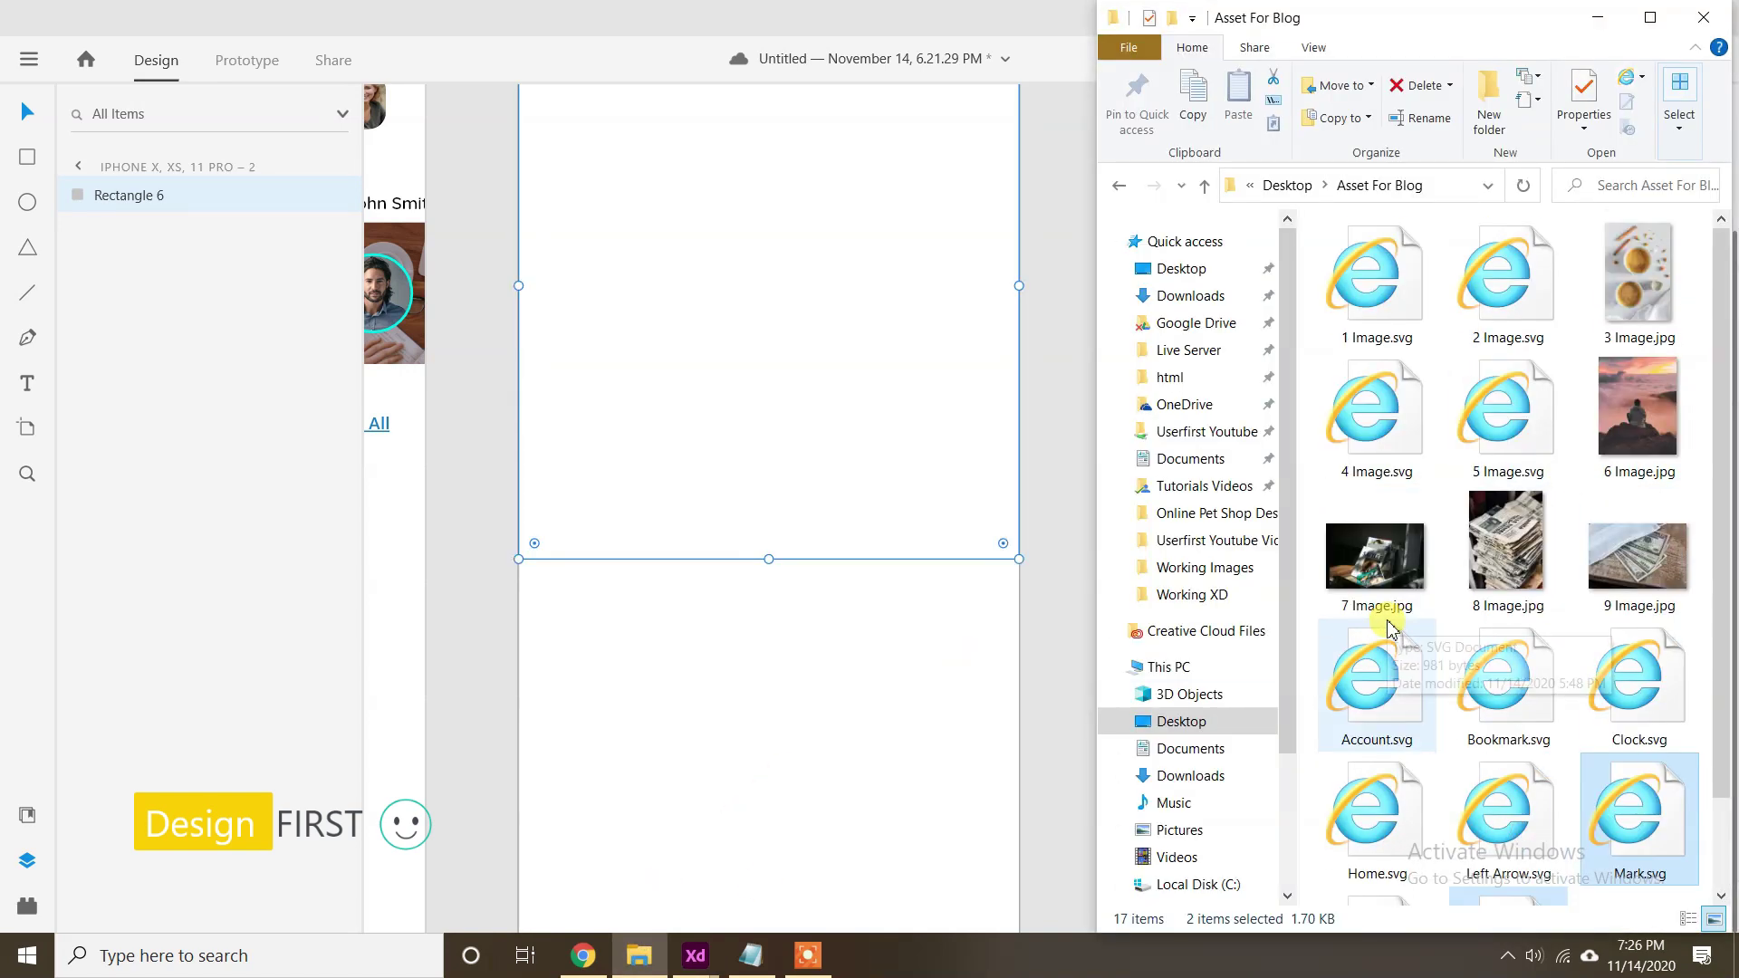
pyautogui.moveTo(1638, 272); pyautogui.dragTo(711, 516)
pyautogui.scroll(1, 718, 671)
# Import Left Arrow.svg and Mark.svg from the Asset For Blog folder onto the pasteboard beside the second artboard.
pyautogui.click(657, 967)
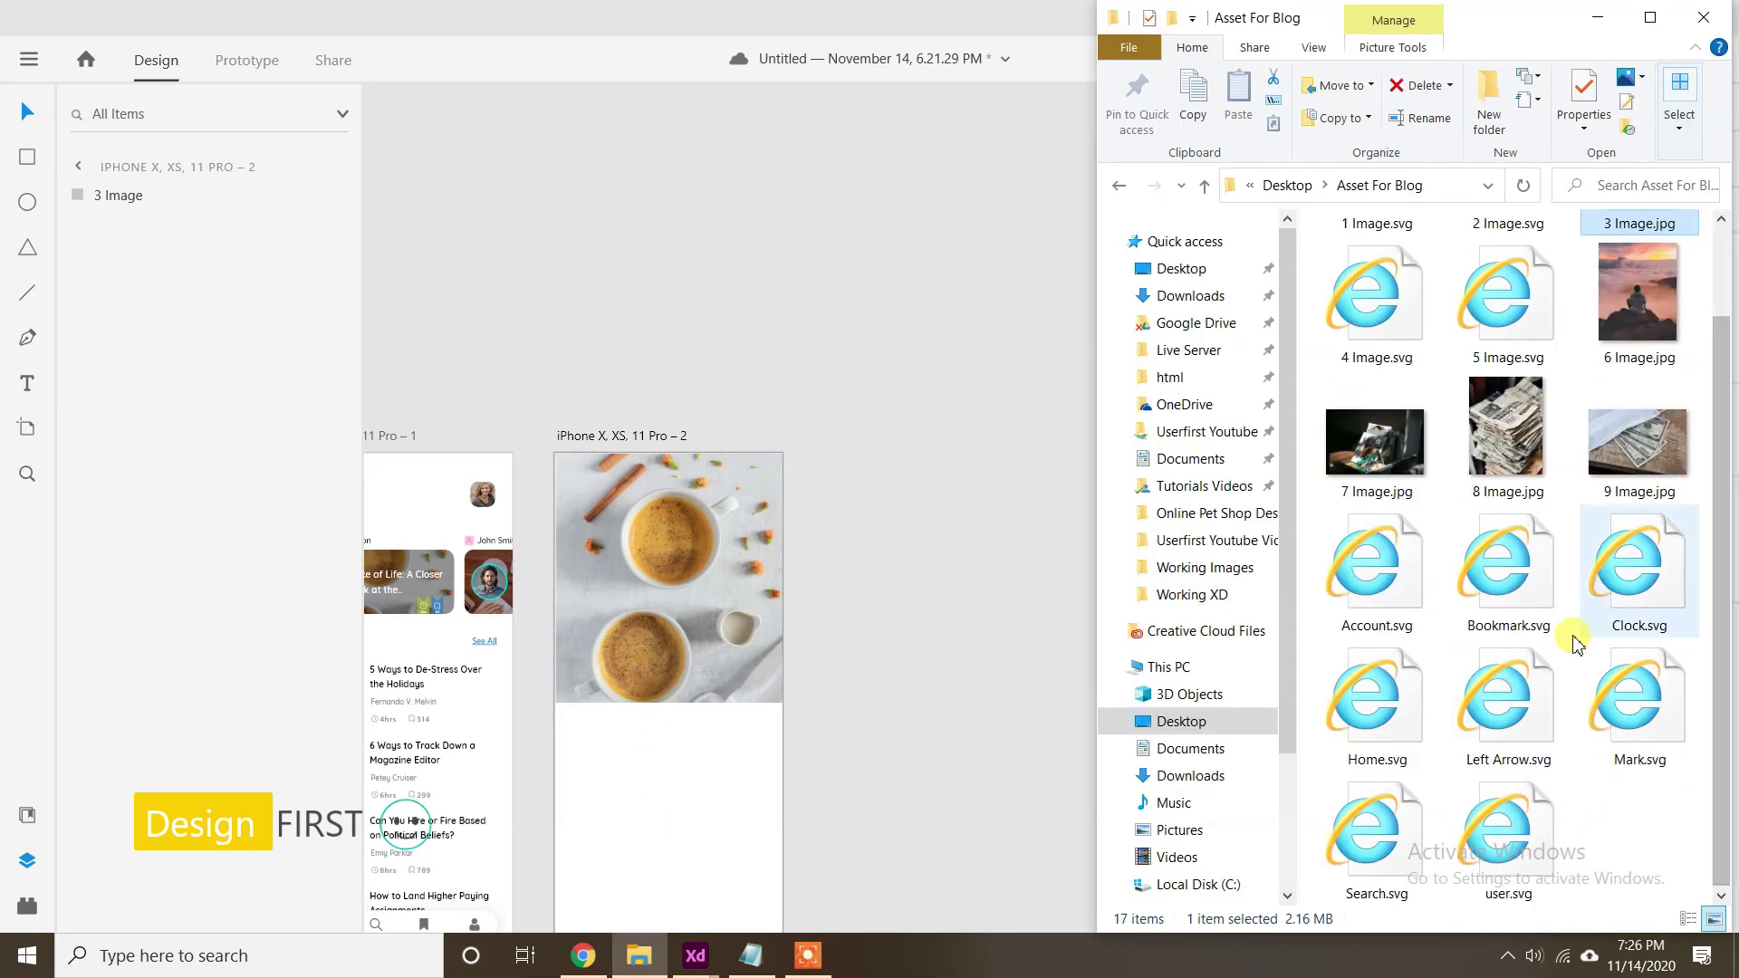
pyautogui.click(1508, 706)
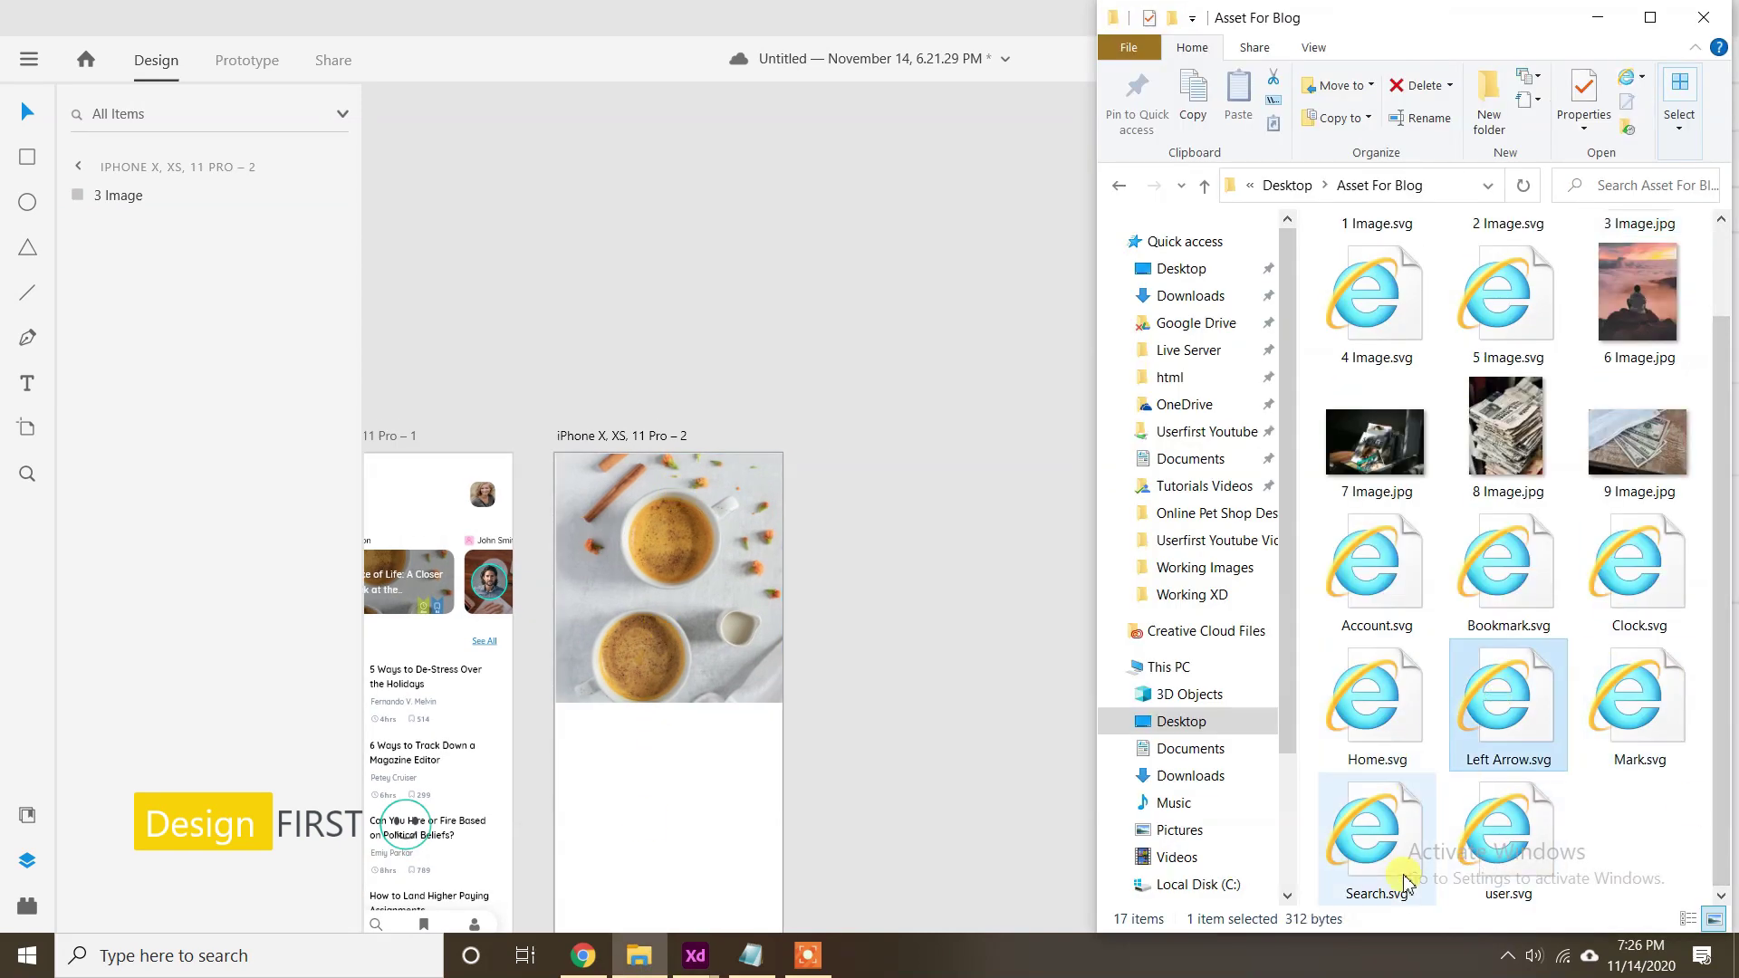
pyautogui.keyDown('ctrl'); pyautogui.click(1639, 705); pyautogui.keyUp('ctrl')
pyautogui.moveTo(990, 567); pyautogui.dragTo(1005, 558)
pyautogui.click(986, 652)
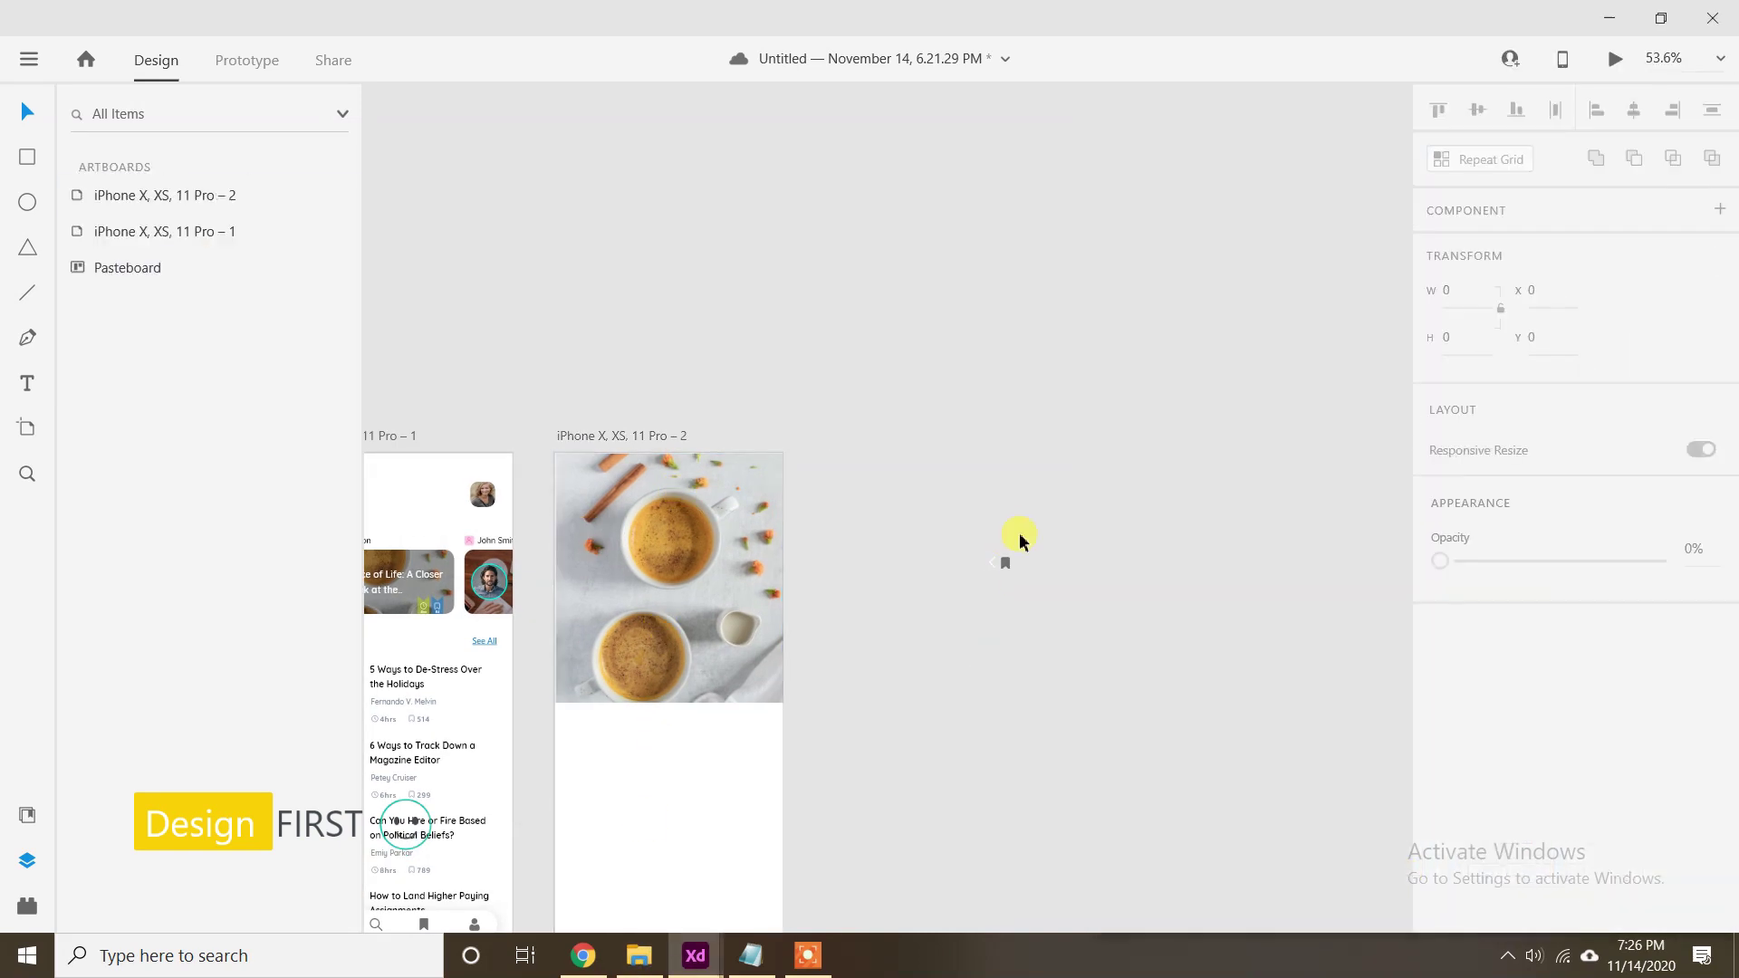
# Change the imported bookmark icon's fill to white.
pyautogui.scroll(5, 960, 564)
pyautogui.click(1100, 551)
pyautogui.click(1483, 780)
pyautogui.moveTo(1173, 733); pyautogui.dragTo(1112, 528)
# Move the left arrow onto the cover photo's upper-left area at X 29.5, Y 29.5.
pyautogui.click(1099, 620)
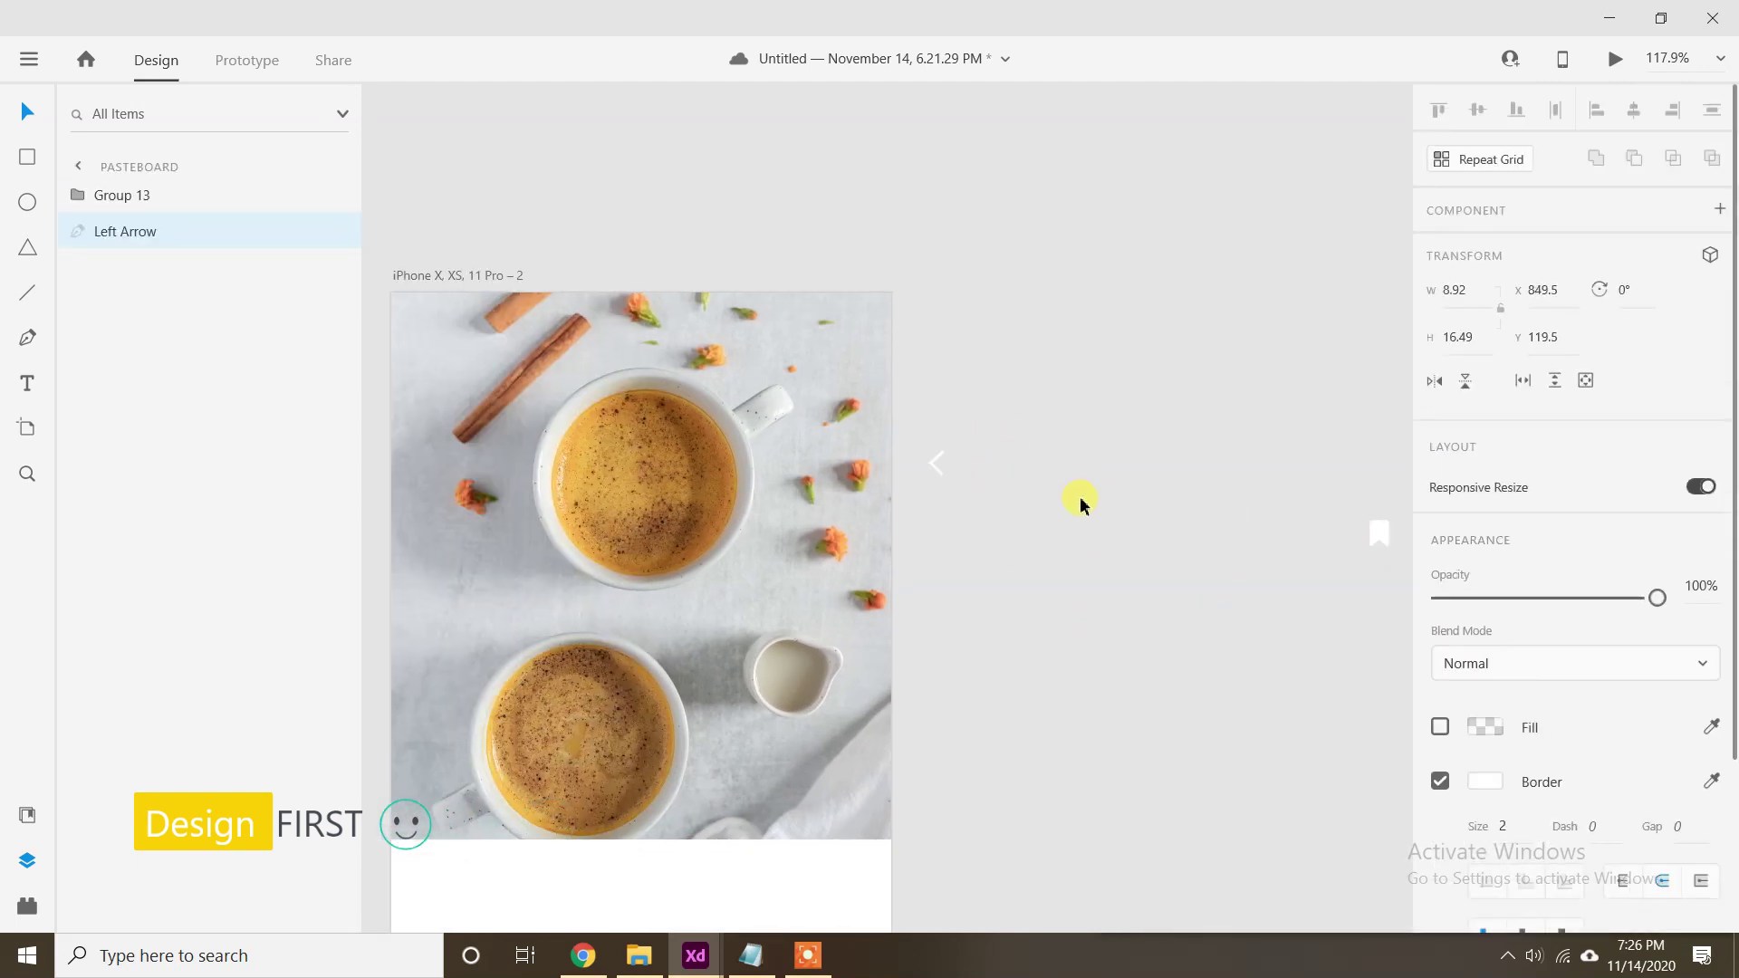
pyautogui.hotkey('shift', 'Left')
pyautogui.hotkey('shift', 'Left')
pyautogui.hotkey('shift', 'Left')
pyautogui.hotkey('shift', 'Left')
pyautogui.hotkey('shift', 'Left')
pyautogui.hotkey('shift', 'Left')
pyautogui.hotkey('shift', 'Left')
pyautogui.hotkey('shift', 'Left')
pyautogui.hotkey('shift', 'Left')
pyautogui.hotkey('shift', 'Left')
pyautogui.hotkey('shift', 'Left')
pyautogui.hotkey('shift', 'Left')
pyautogui.hotkey('shift', 'Left')
pyautogui.hotkey('shift', 'Left')
pyautogui.hotkey('shift', 'Left')
pyautogui.hotkey('shift', 'Left')
pyautogui.hotkey('shift', 'Left')
pyautogui.hotkey('shift', 'Left')
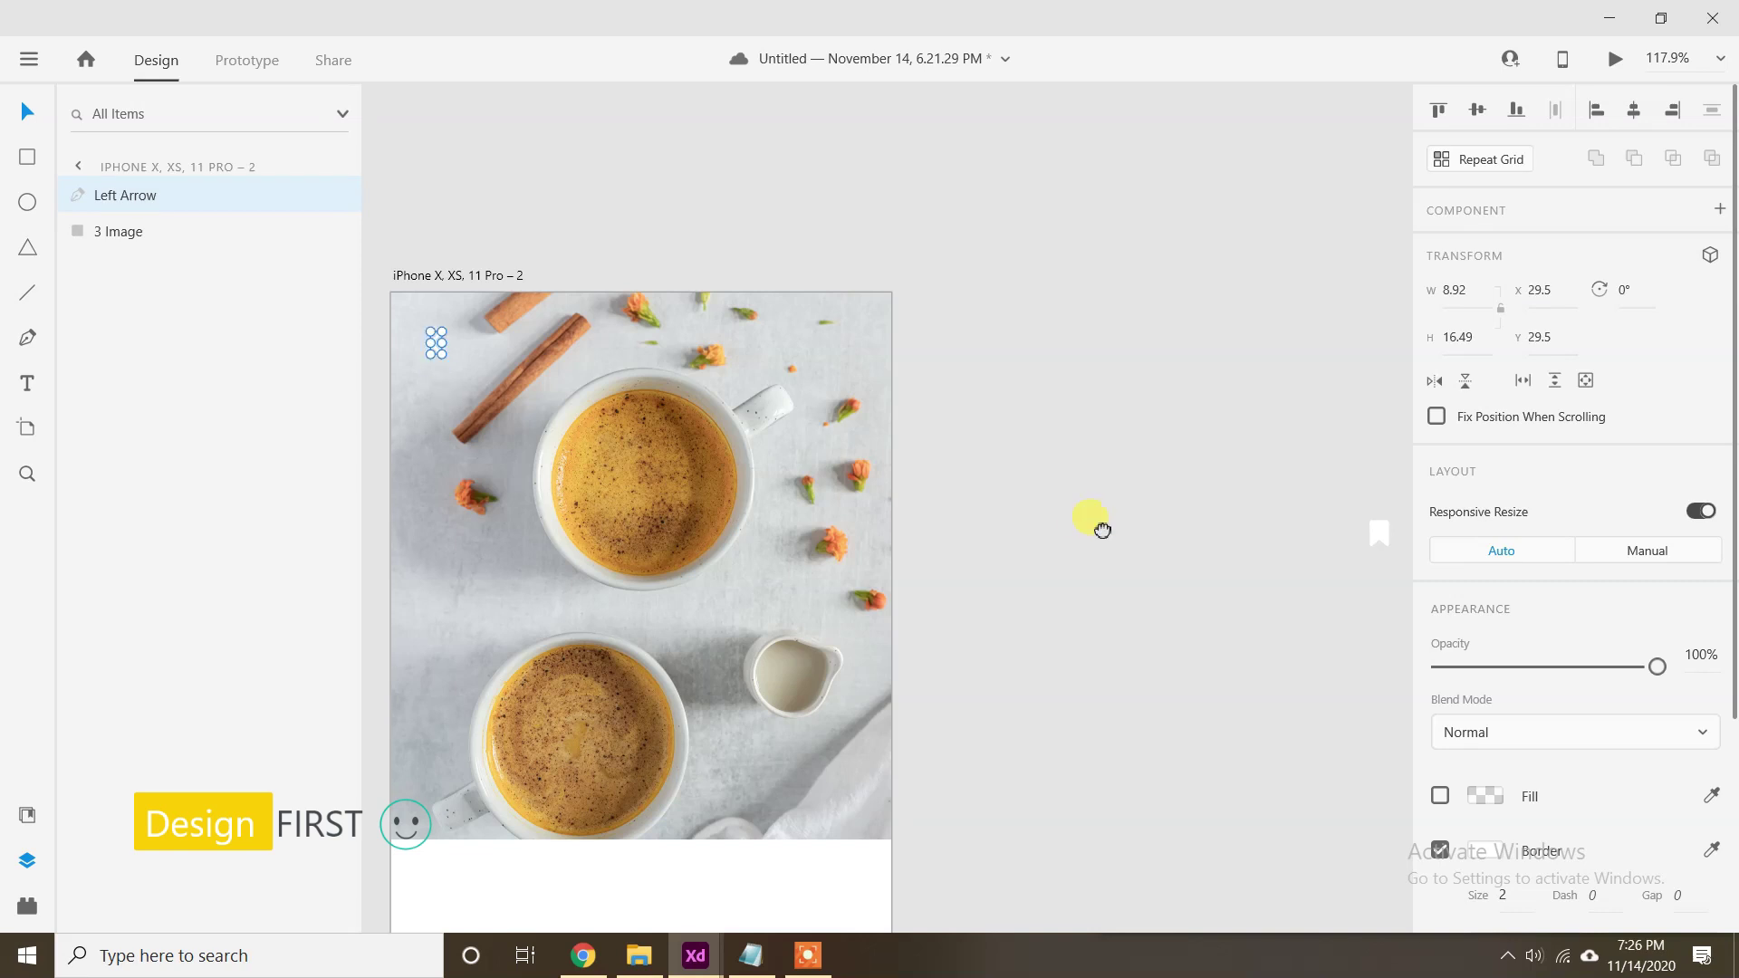
# Move the white bookmark icon onto the cover photo's upper-right area at X 331.5, Y 29.5.
pyautogui.moveTo(1101, 530); pyautogui.dragTo(1094, 527)
pyautogui.moveTo(1369, 541); pyautogui.dragTo(733, 335)
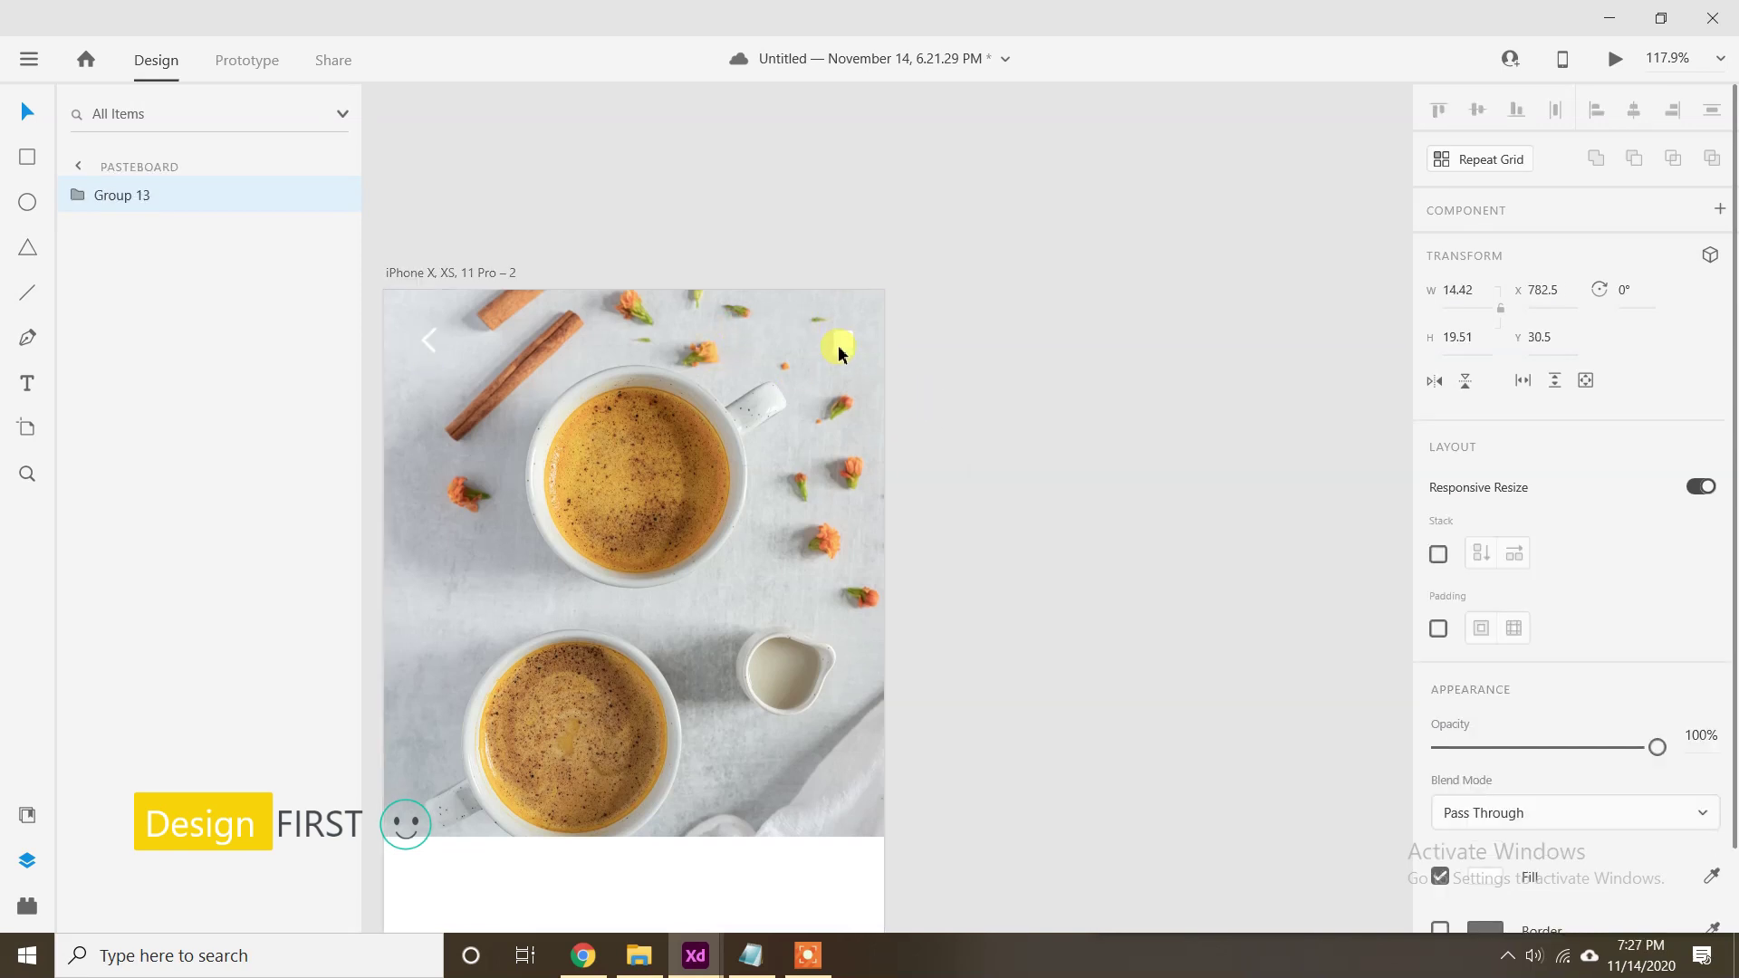
pyautogui.moveTo(839, 353); pyautogui.dragTo(833, 350)
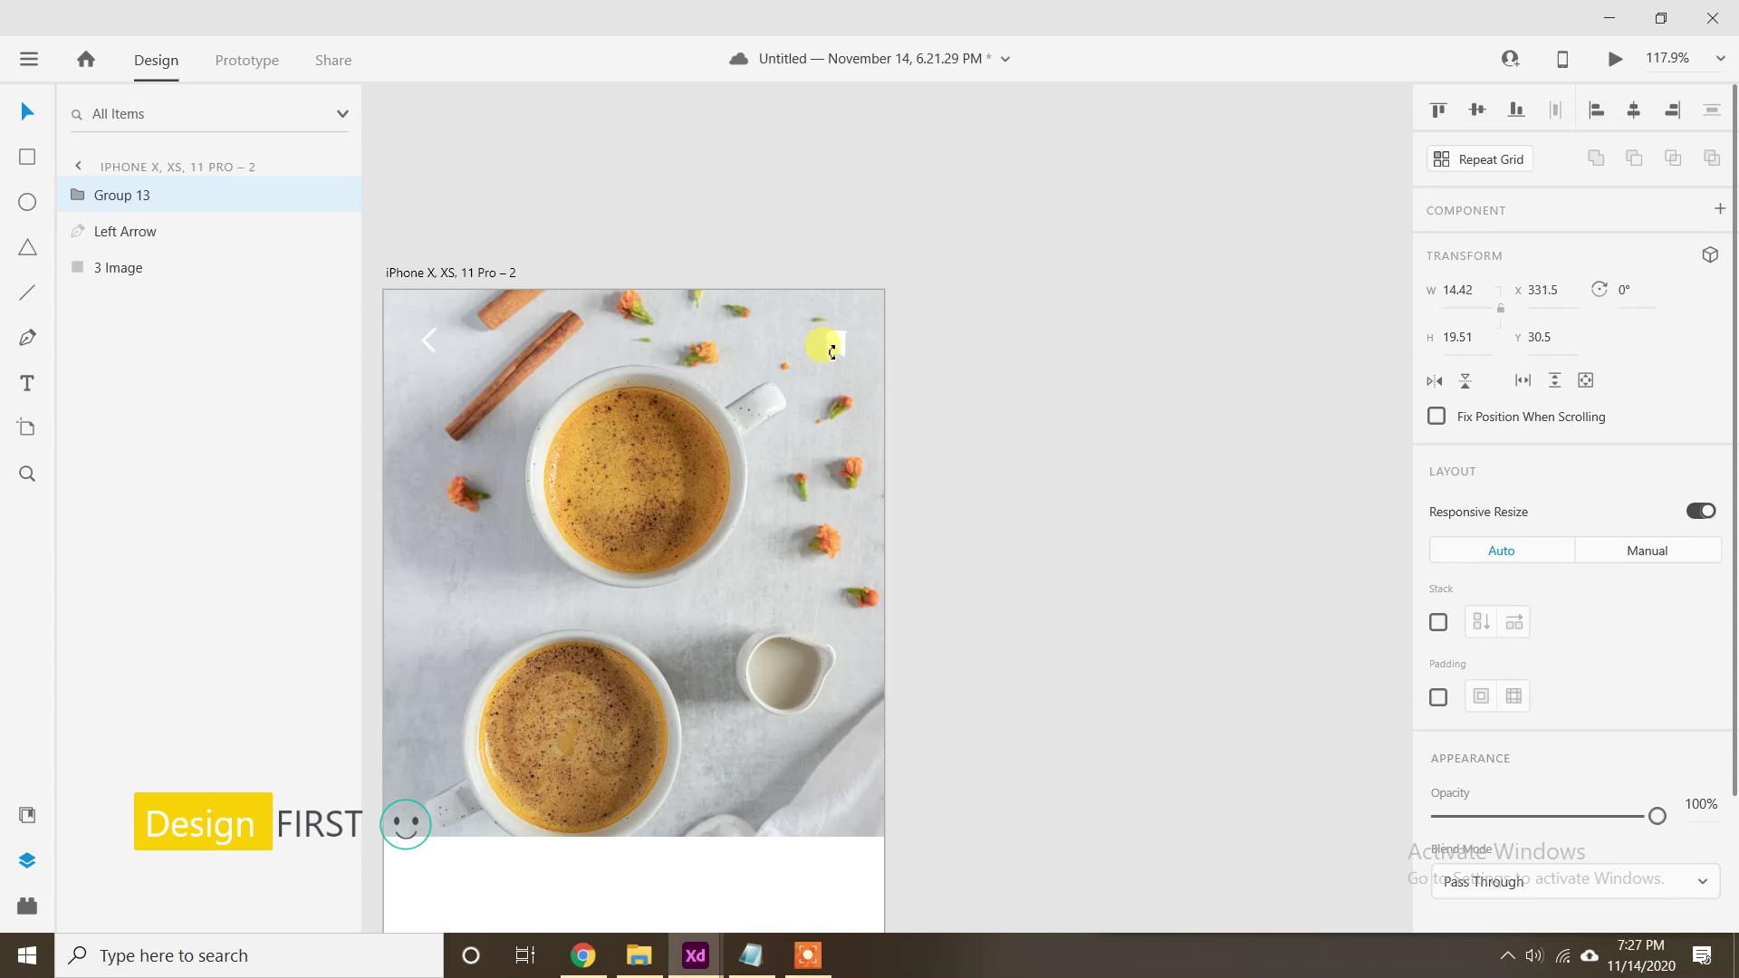
pyautogui.moveTo(832, 352); pyautogui.dragTo(907, 336)
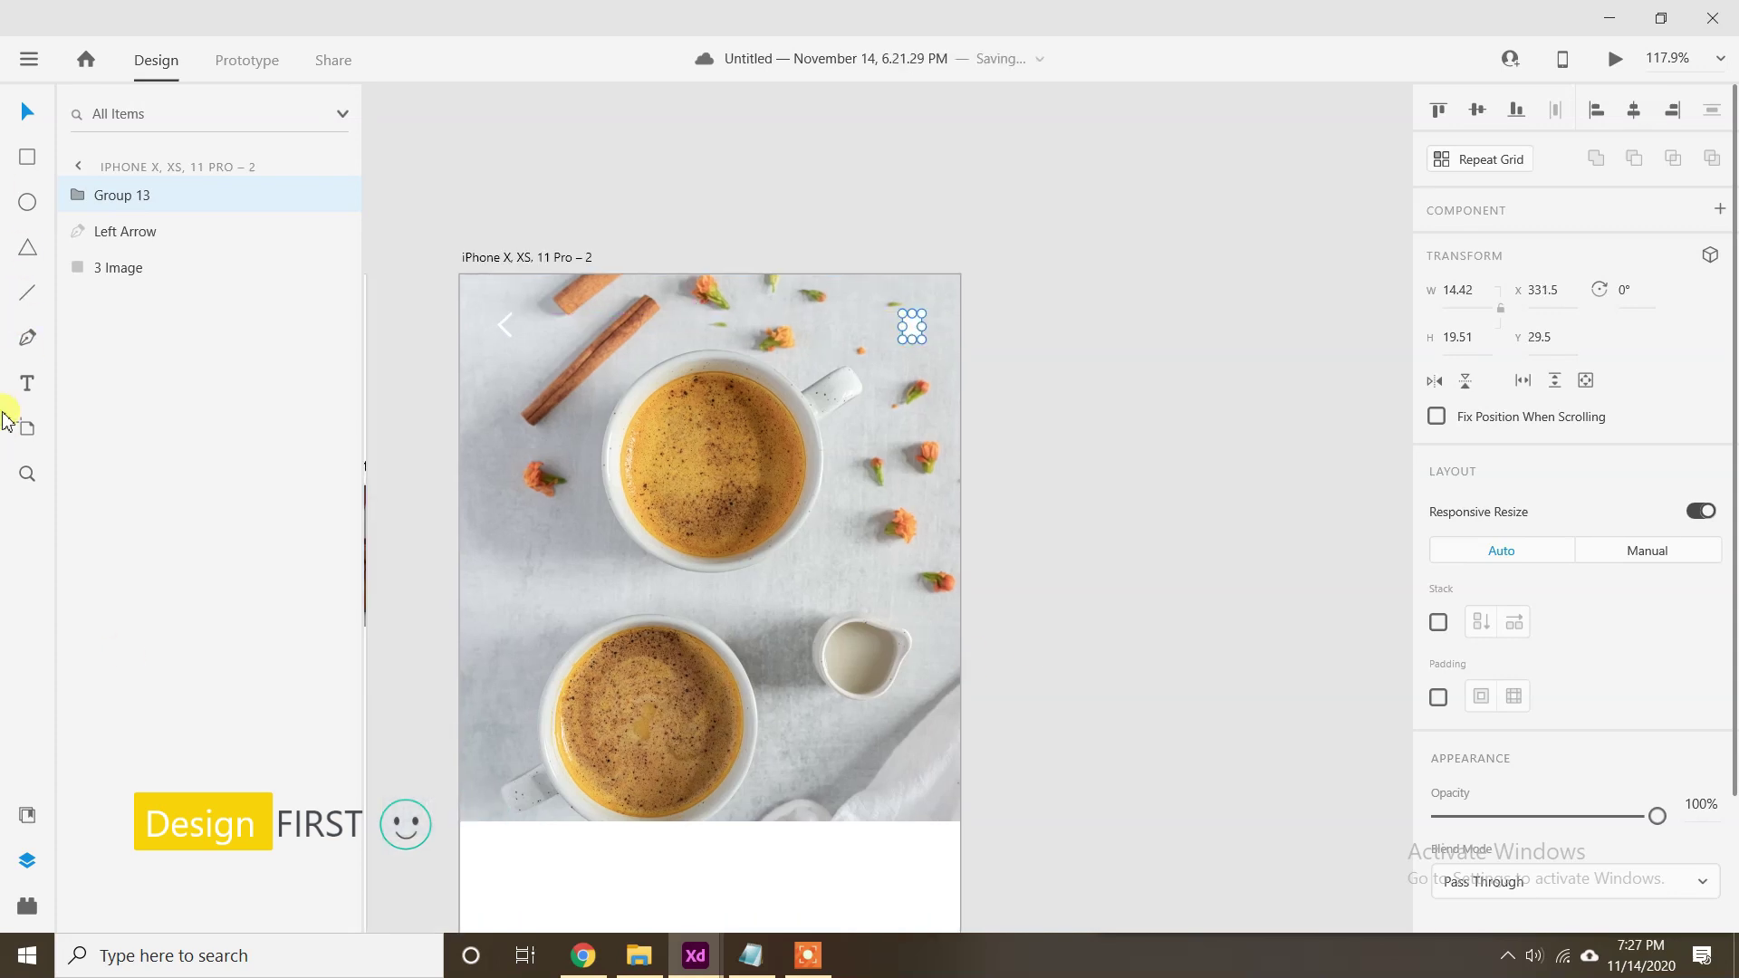
# Add the title "Spice of Life: A Closer Look at the Benefits of All-Powerful Turmeric" over the cover photo, copied from Notepad.
pyautogui.click(489, 763)
pyautogui.hotkey('alt', 'Tab')
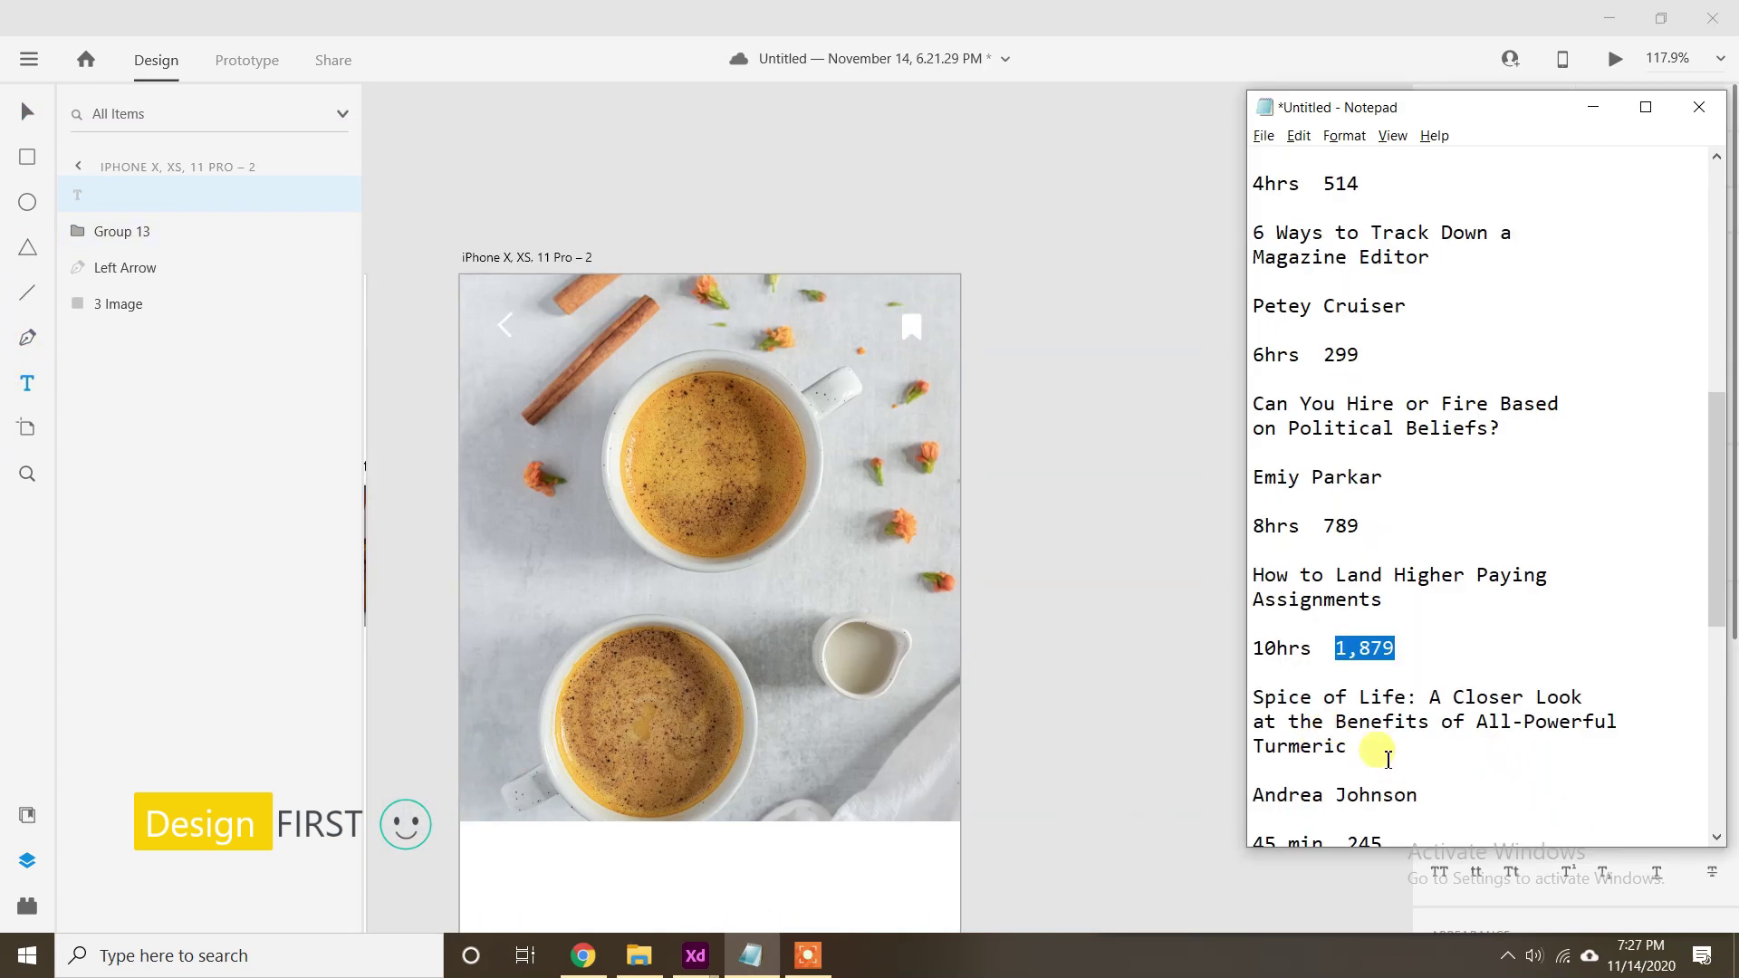
pyautogui.moveTo(1351, 748); pyautogui.dragTo(1201, 708)
pyautogui.hotkey('ctrl', 'c')
pyautogui.click(1600, 109)
pyautogui.hotkey('ctrl', 'v')
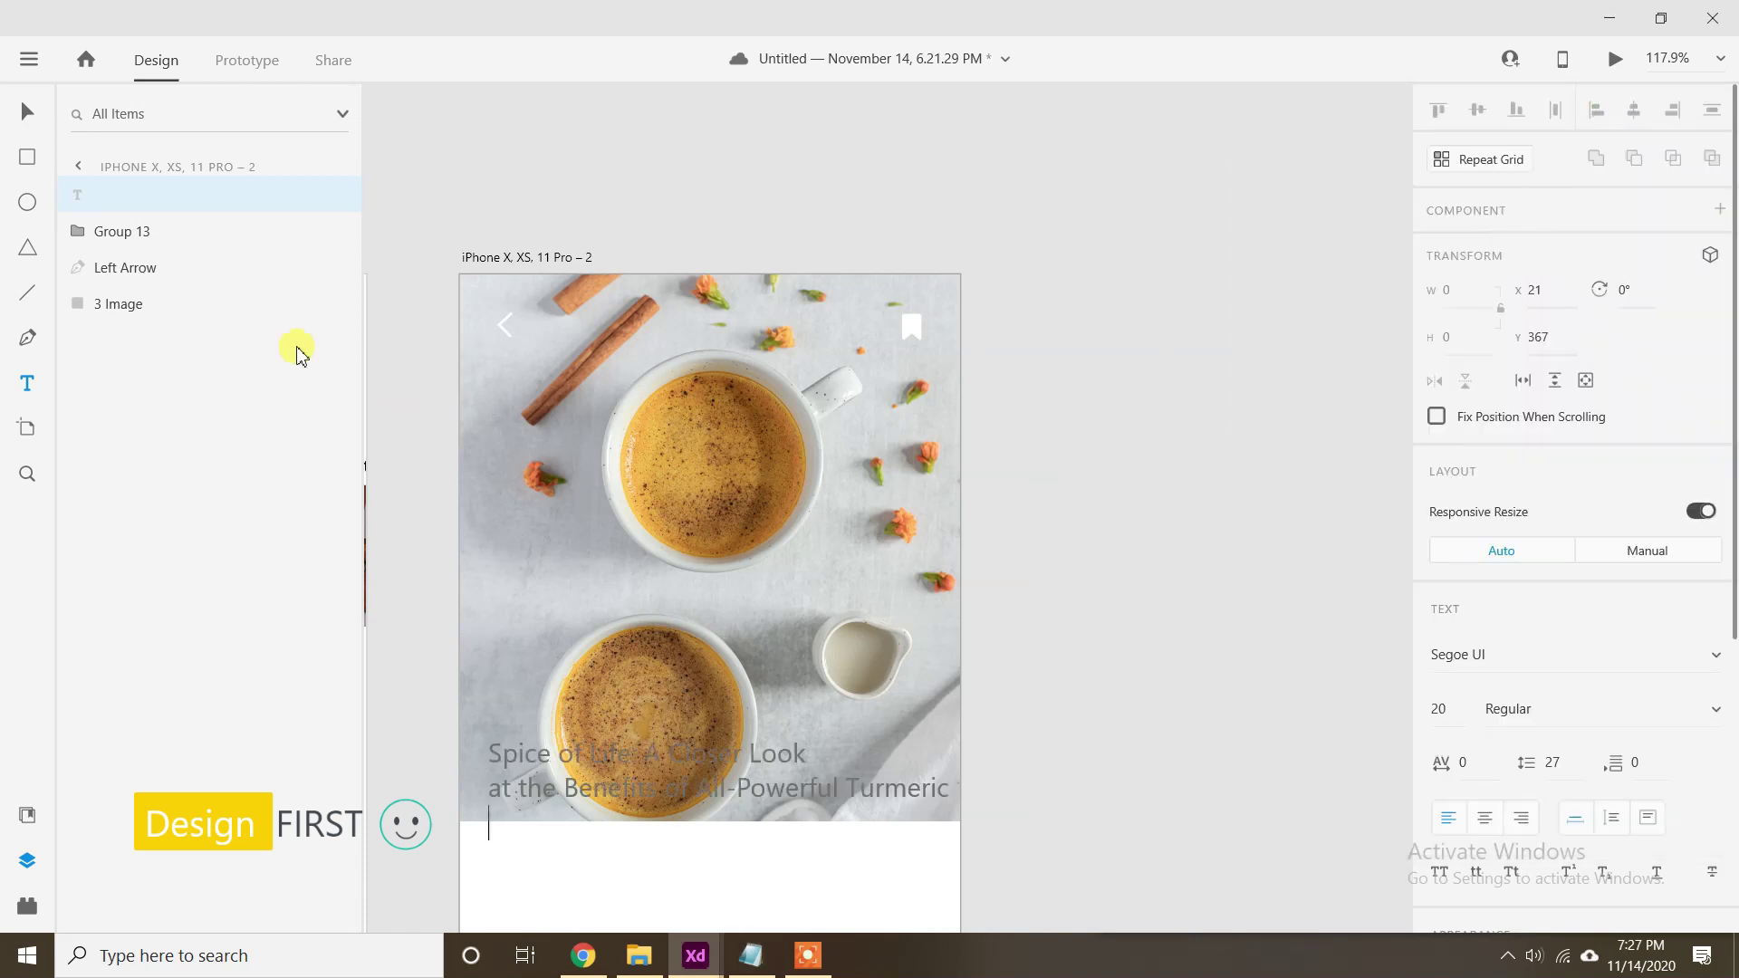
pyautogui.click(27, 123)
pyautogui.moveTo(1032, 543); pyautogui.dragTo(1116, 502)
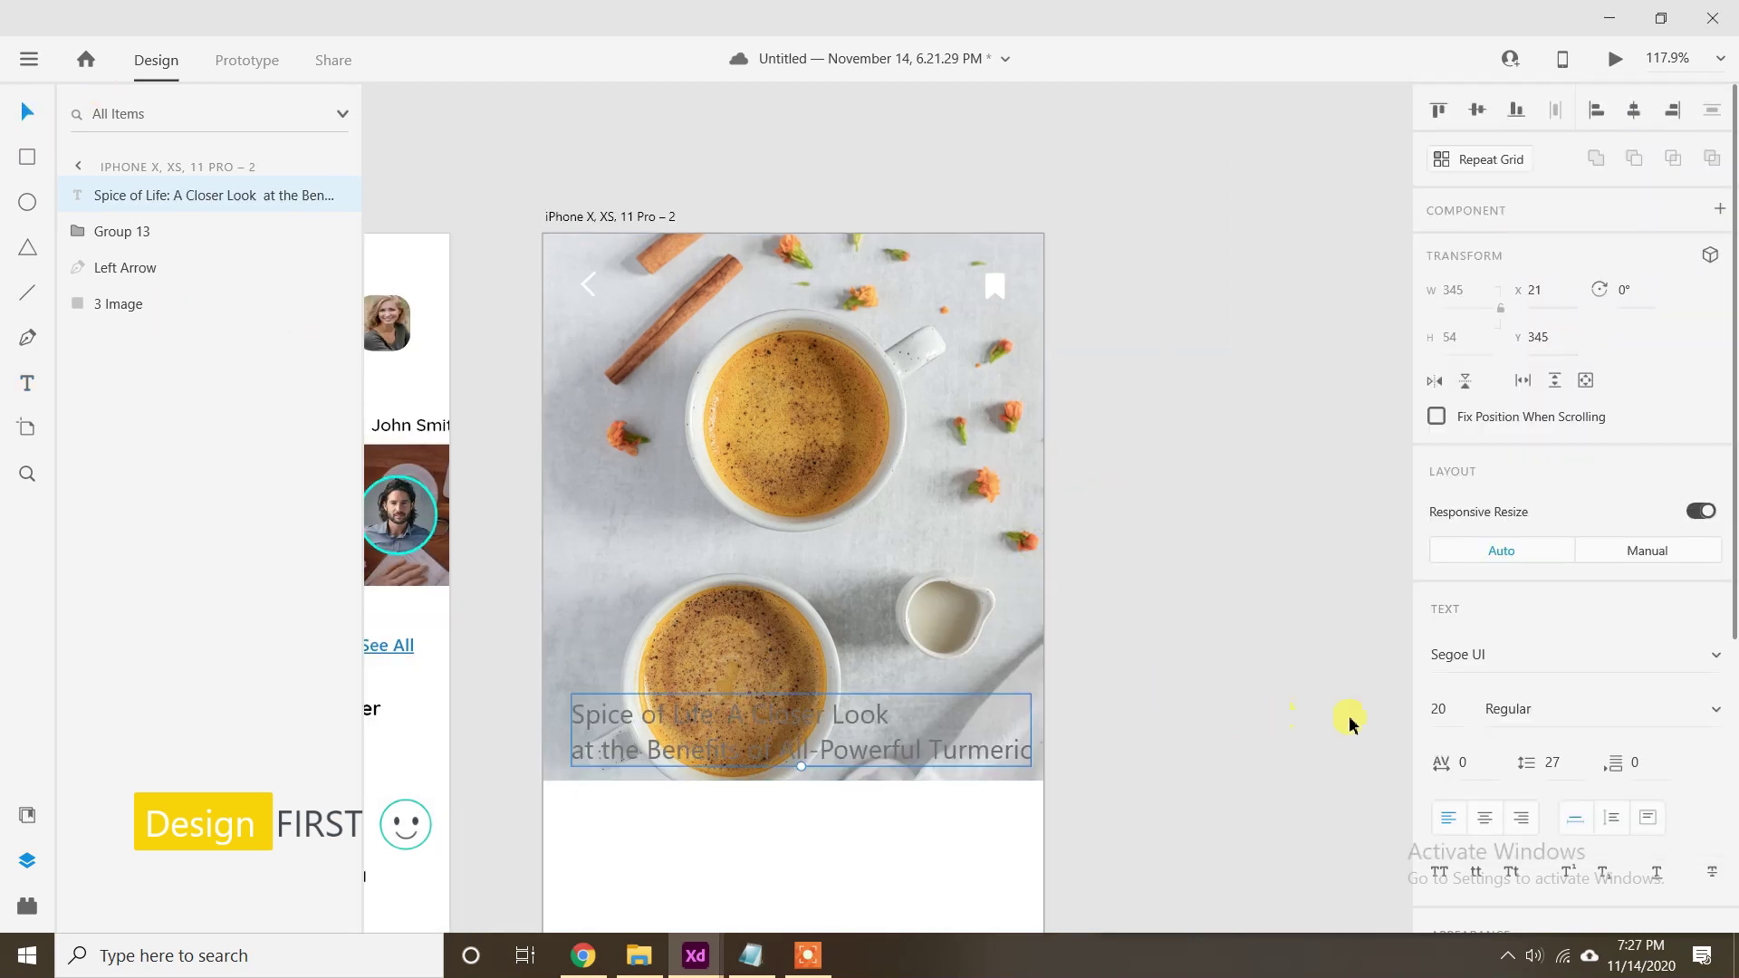
# Set the article title's font to Quicksand Medium, size 18.
pyautogui.click(1522, 648)
pyautogui.write('Quicksand')
pyautogui.click(1712, 709)
pyautogui.click(1530, 764)
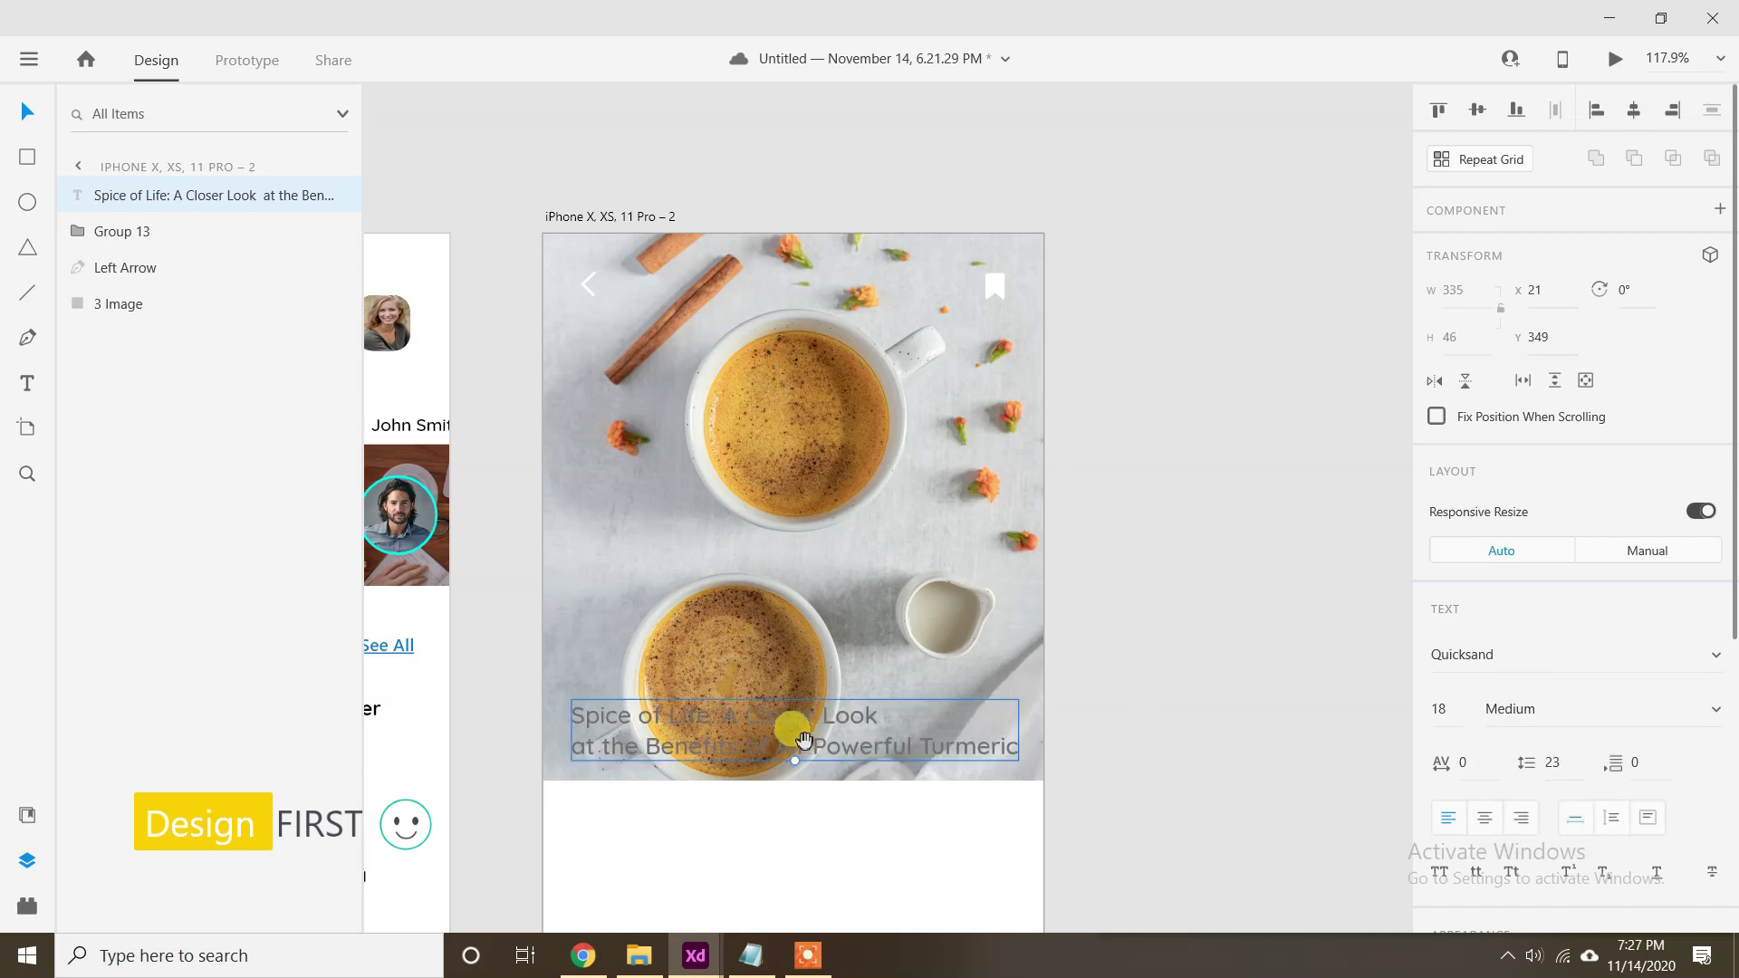
# Move the article title up over the lower cover photo to Y 293 and shift it closer to the left edge.
pyautogui.moveTo(813, 725); pyautogui.dragTo(843, 731)
pyautogui.hotkey('shift', 'Up')
pyautogui.hotkey('shift', 'Up')
pyautogui.hotkey('shift', 'Up')
pyautogui.hotkey('shift', 'Up')
pyautogui.hotkey('shift', 'Up')
pyautogui.press('Up')
pyautogui.press('Up')
pyautogui.press('Up')
pyautogui.press('Up')
pyautogui.press('Up')
pyautogui.press('Up')
pyautogui.press('Up')
pyautogui.press('Up')
pyautogui.press('Down')
pyautogui.press('Down')
pyautogui.press('Left')
pyautogui.press('Left')
pyautogui.press('Left')
pyautogui.press('Left')
pyautogui.press('Left')
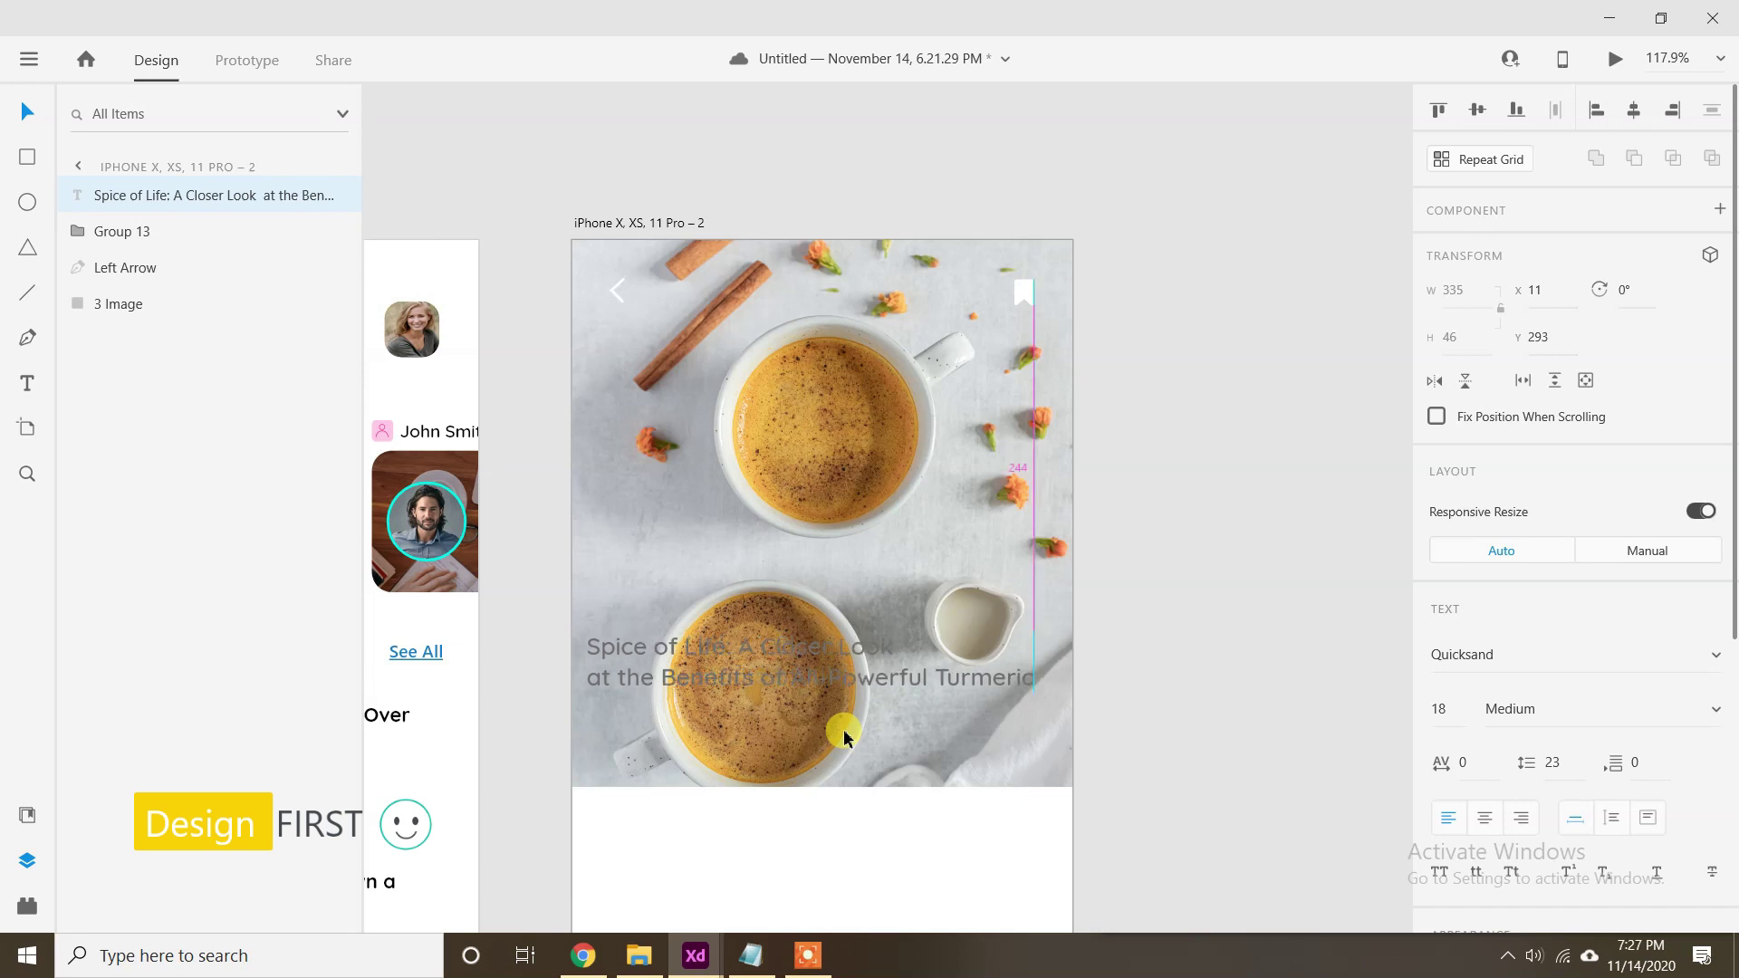
# Change the article title's fill to white.
pyautogui.scroll(-4, 1495, 688)
pyautogui.click(1485, 741)
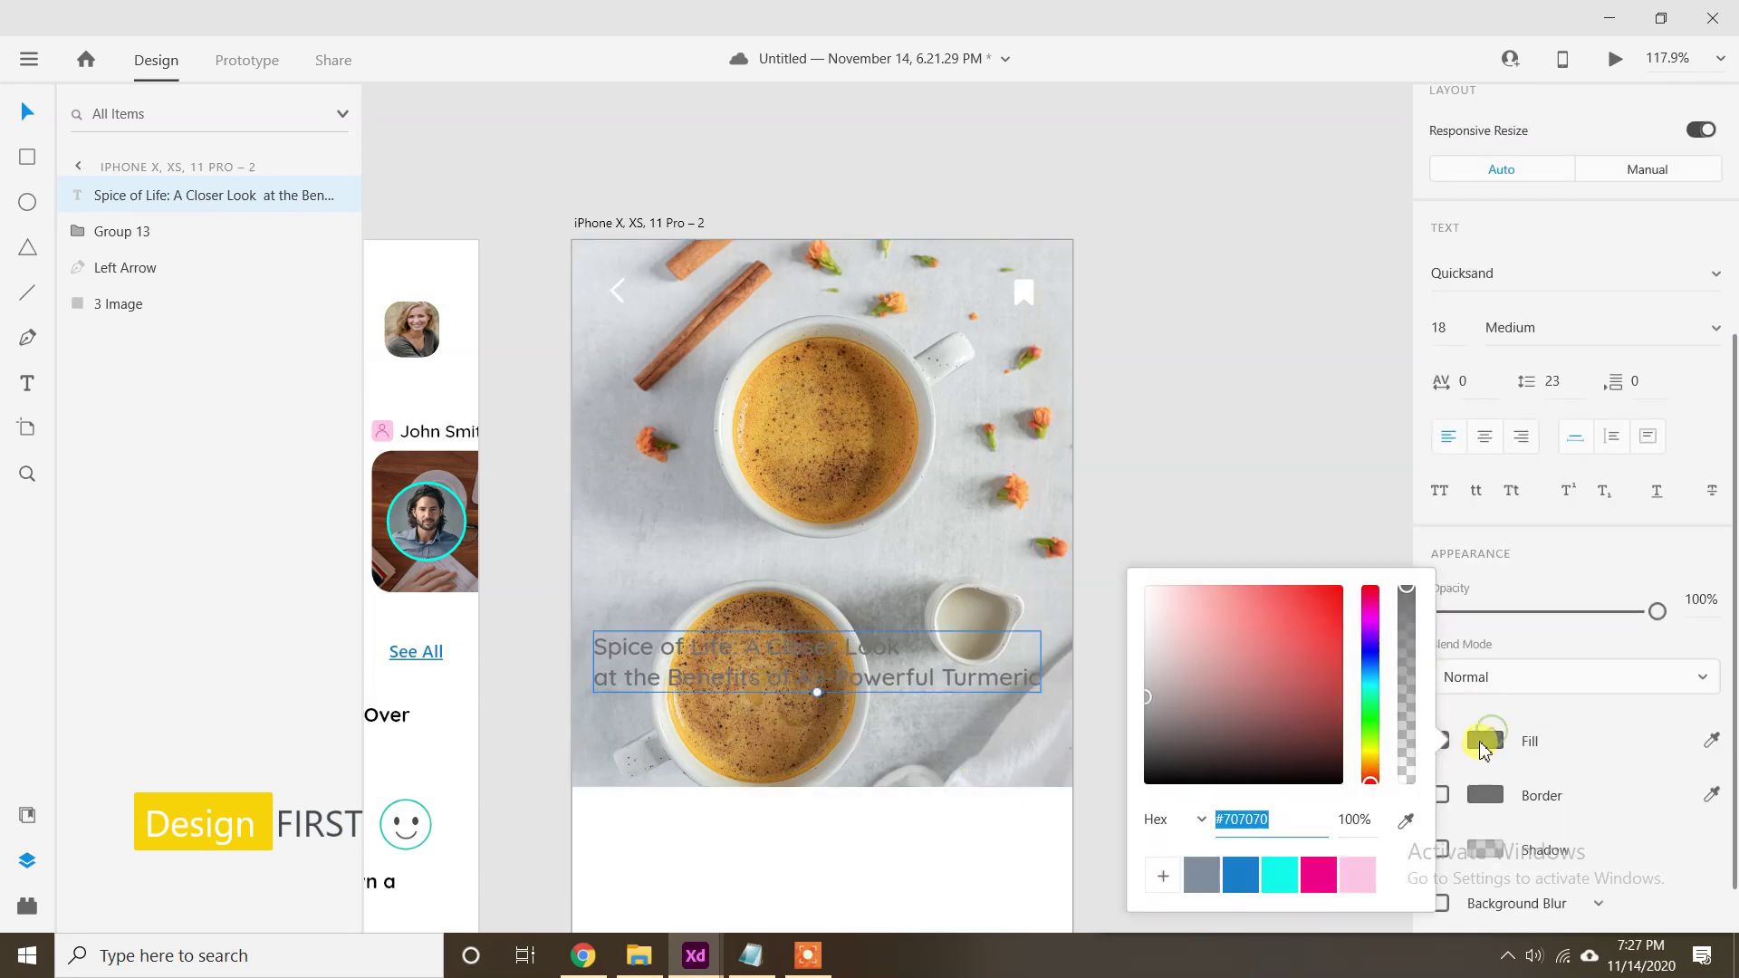
pyautogui.moveTo(1214, 664); pyautogui.dragTo(555, 577)
pyautogui.click(1083, 416)
pyautogui.moveTo(889, 740); pyautogui.dragTo(939, 523)
# Draw a rectangle across the full 375 width of the second artboard at Y 374, about 262 high, overlapping the cover photo.
pyautogui.click(27, 157)
pyautogui.scroll(-1, 661, 560)
pyautogui.moveTo(639, 544); pyautogui.dragTo(910, 812)
pyautogui.click(27, 114)
pyautogui.moveTo(910, 678); pyautogui.dragTo(1022, 683)
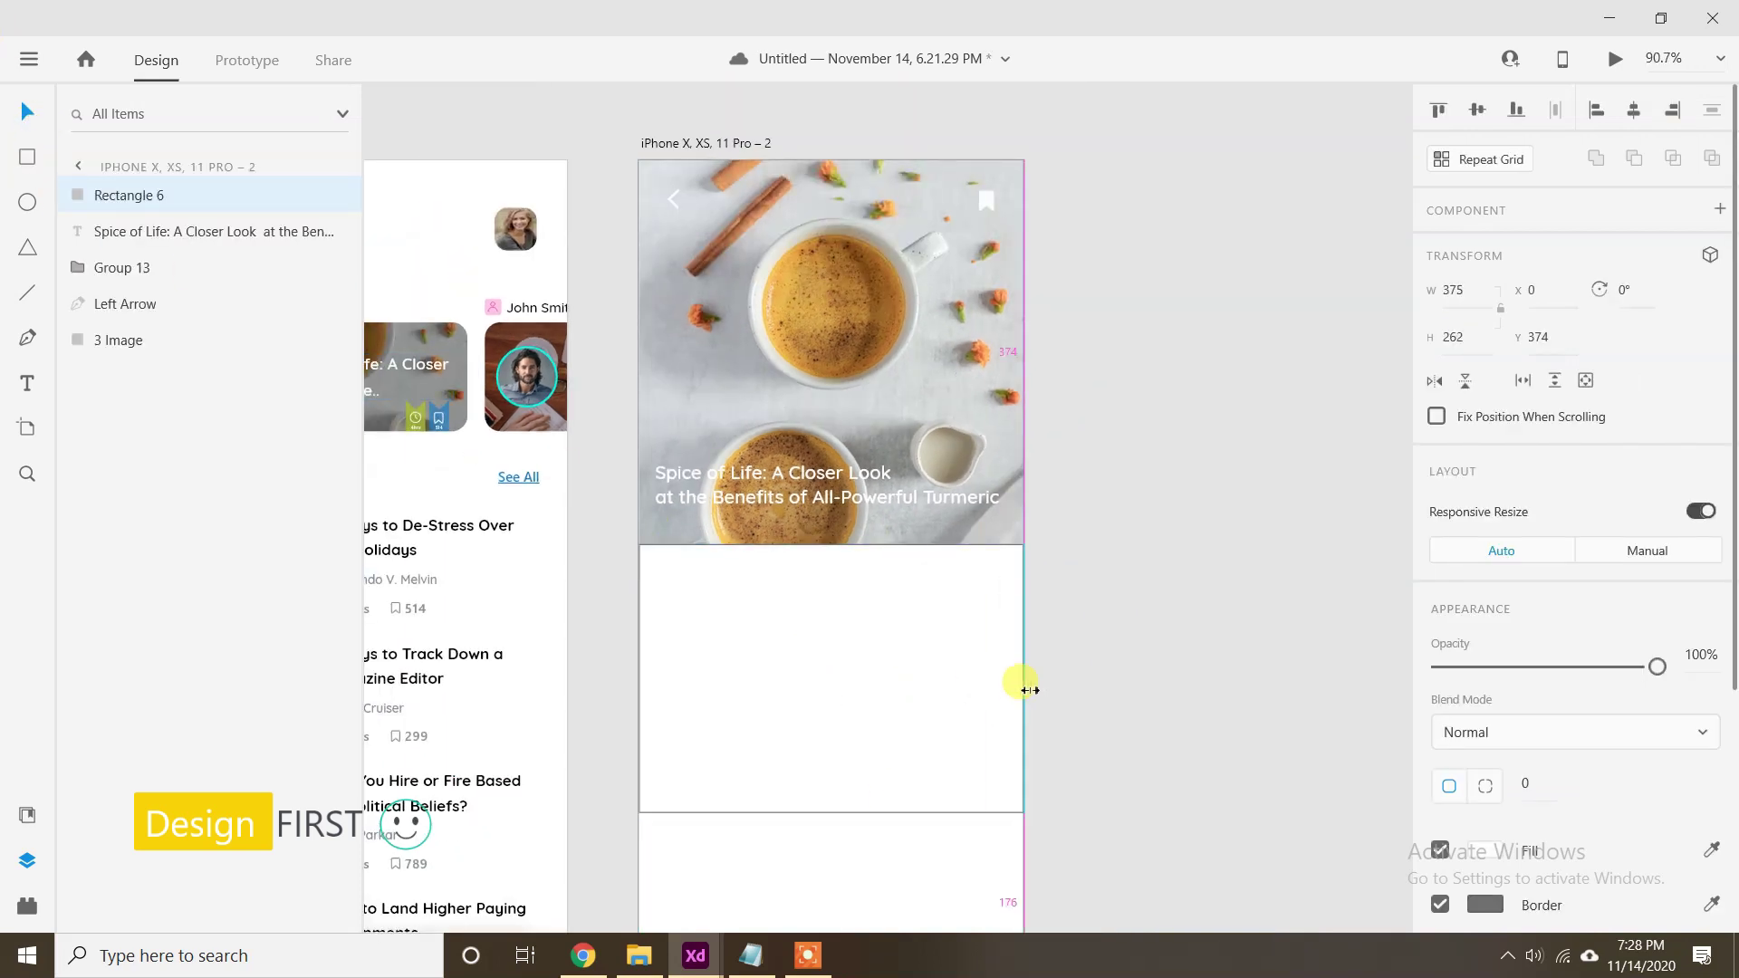
# Round only the rectangle's two upper corners with a radius of 55, leaving the lower corners at 0.
pyautogui.write('55')
pyautogui.click(1473, 791)
pyautogui.write('0')
pyautogui.click(1693, 785)
pyautogui.press('Return')
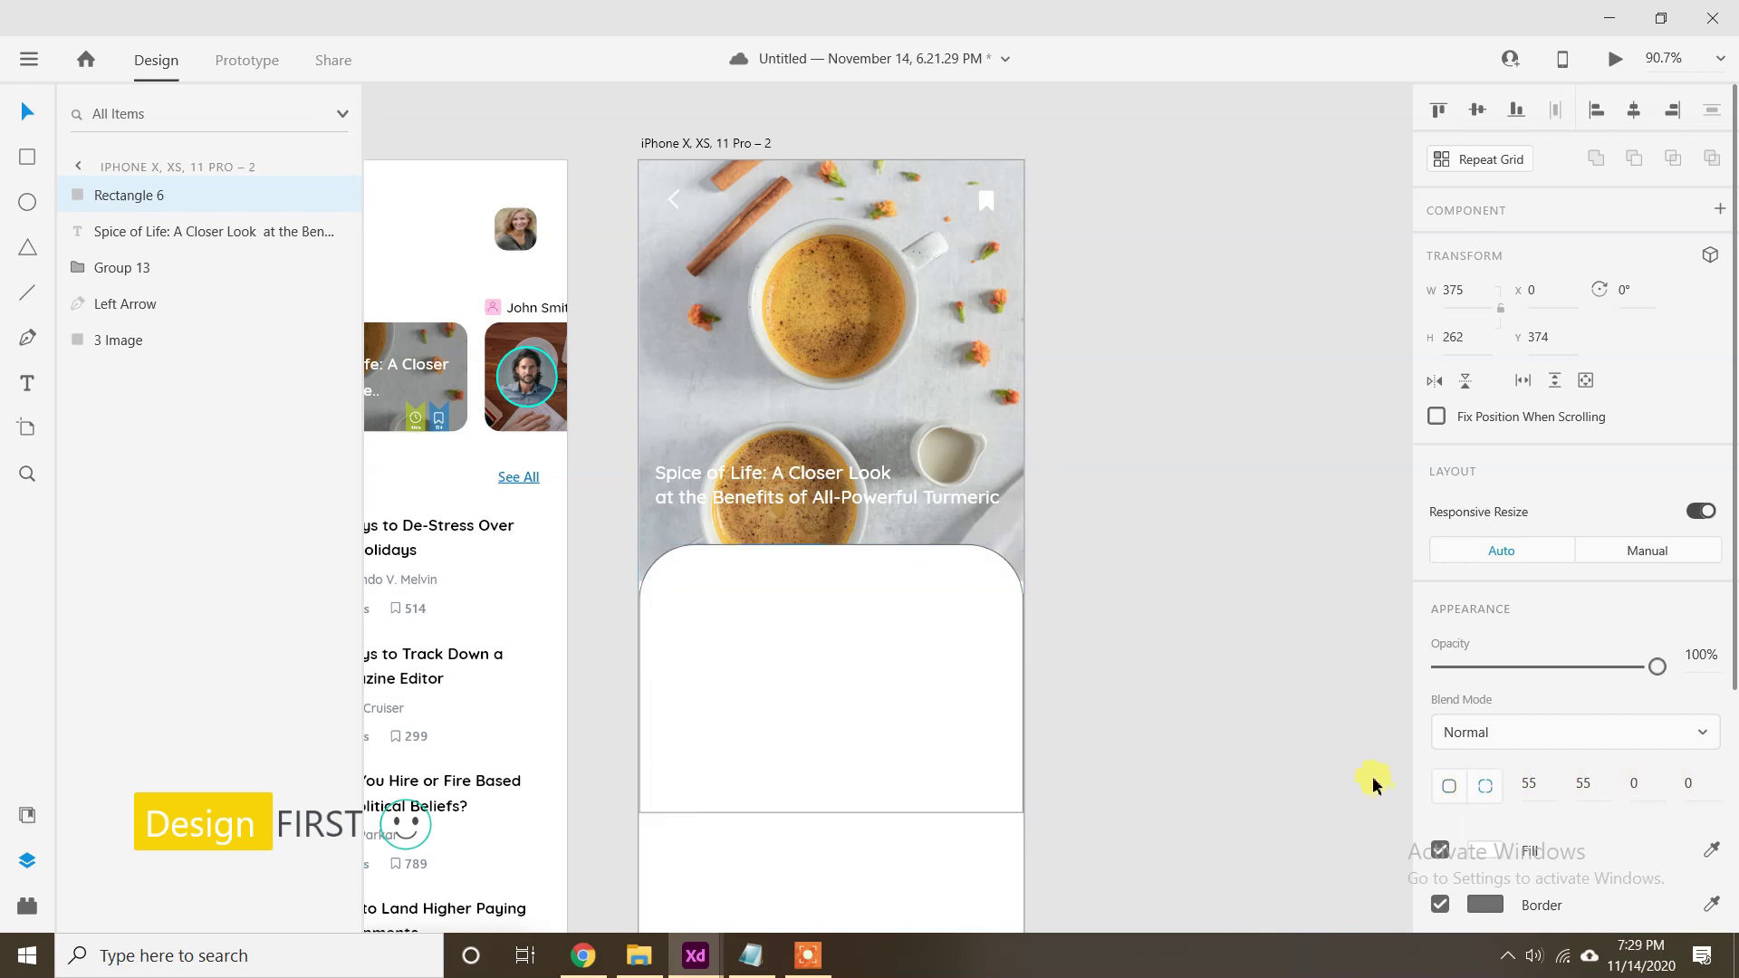
# Set the content panel's height to 454 and move it up so it meets the artboard's bottom edge.
pyautogui.click(1465, 345)
pyautogui.write('454')
pyautogui.press('Return')
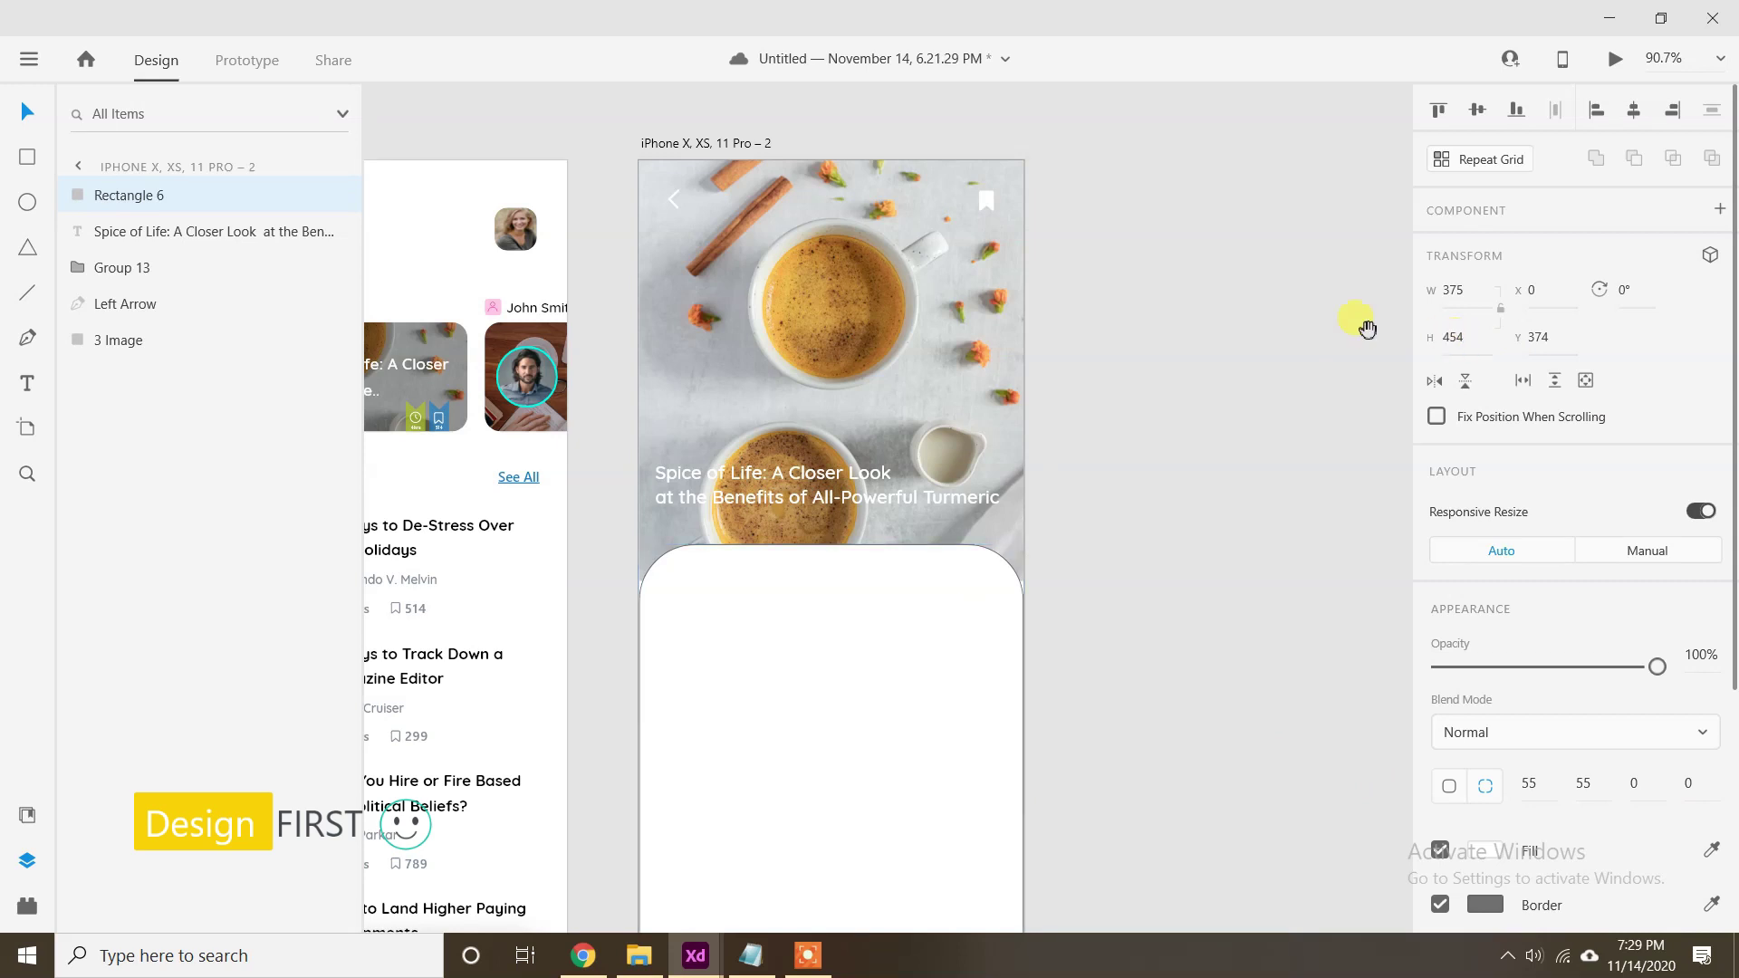
pyautogui.moveTo(1034, 909); pyautogui.dragTo(1095, 486)
pyautogui.hotkey('shift', 'Up')
pyautogui.hotkey('shift', 'Up')
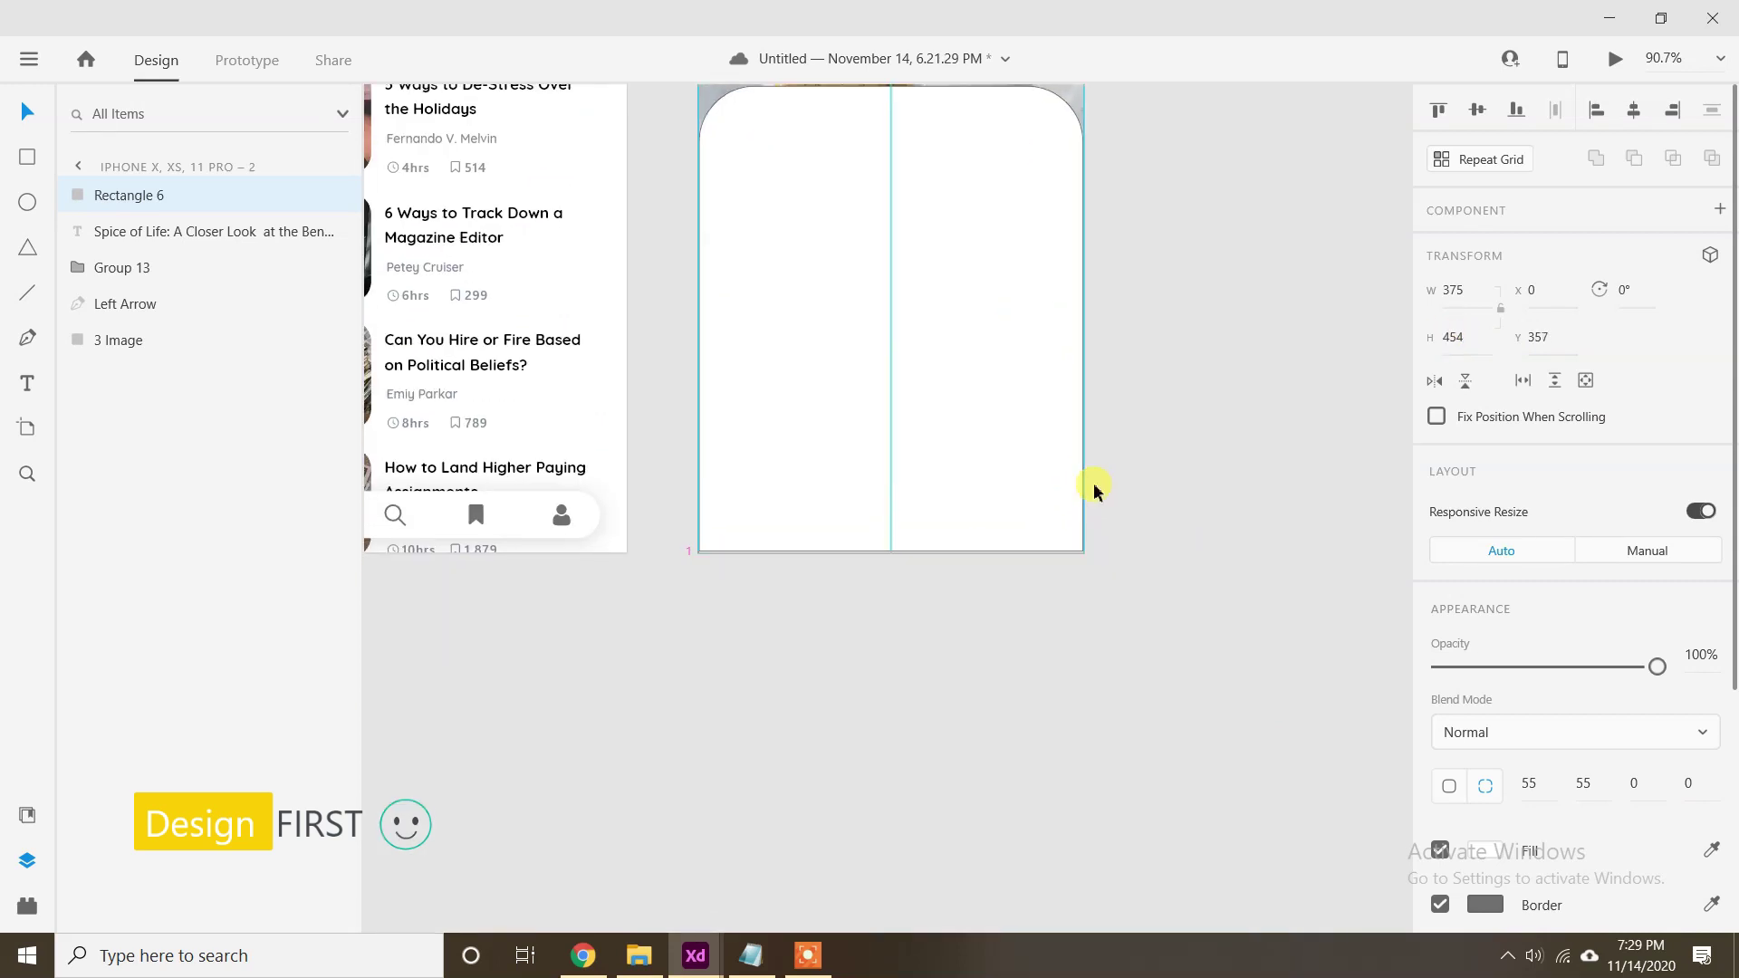
# Remove the border of the white content panel.
pyautogui.scroll(5, 1050, 504)
pyautogui.scroll(-3, 1594, 525)
pyautogui.click(1438, 563)
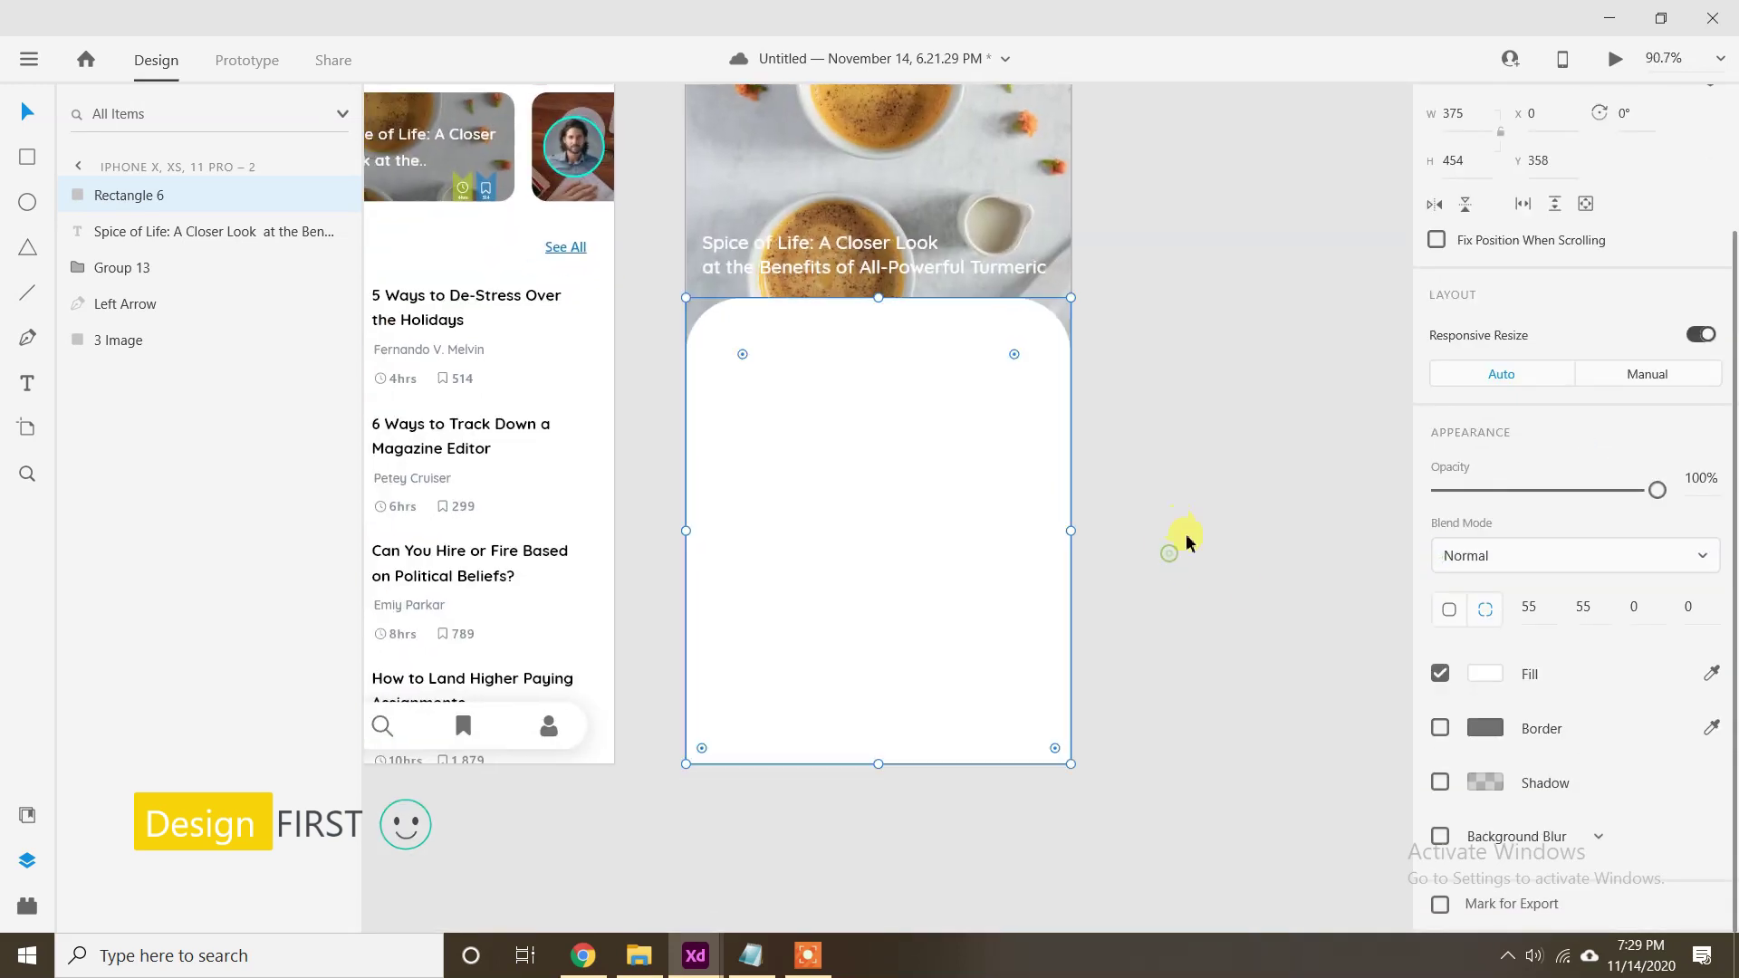
# Draw a borderless 39 by 41 rectangle with corner radius 11 in the content panel at X 36, Y 396.
pyautogui.moveTo(741, 365); pyautogui.dragTo(720, 337)
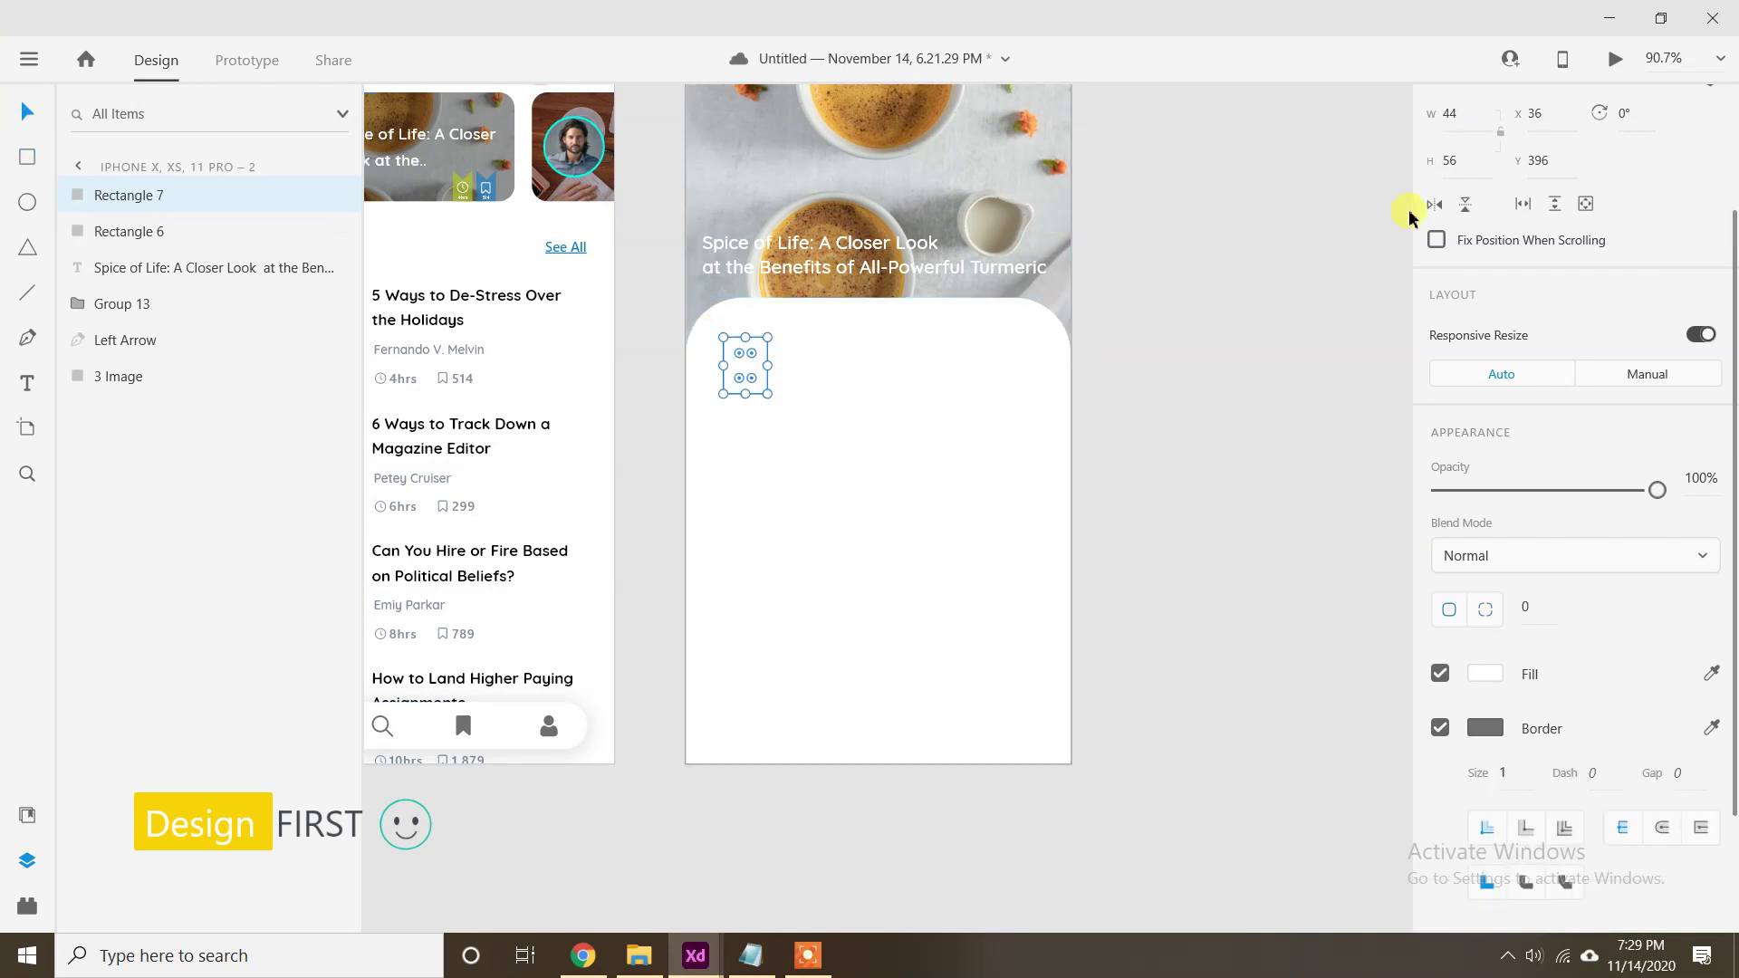
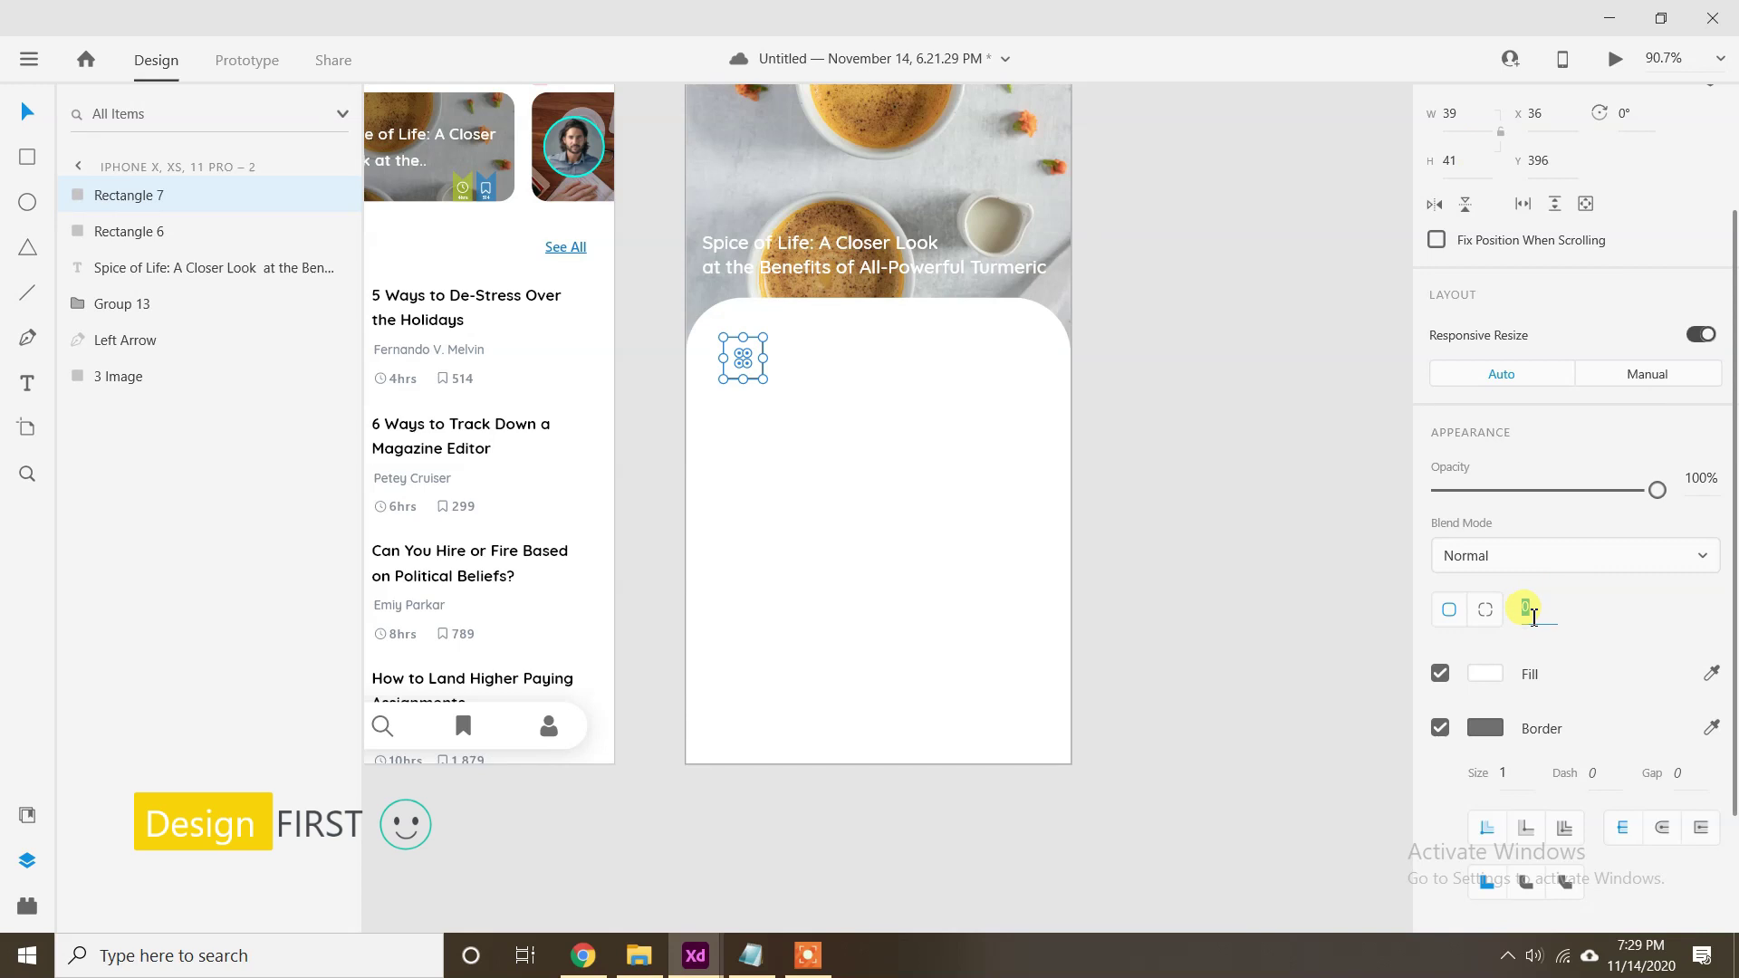
pyautogui.scroll(6, 929, 347)
pyautogui.hscroll(-2, 1122, 567)
pyautogui.click(1440, 729)
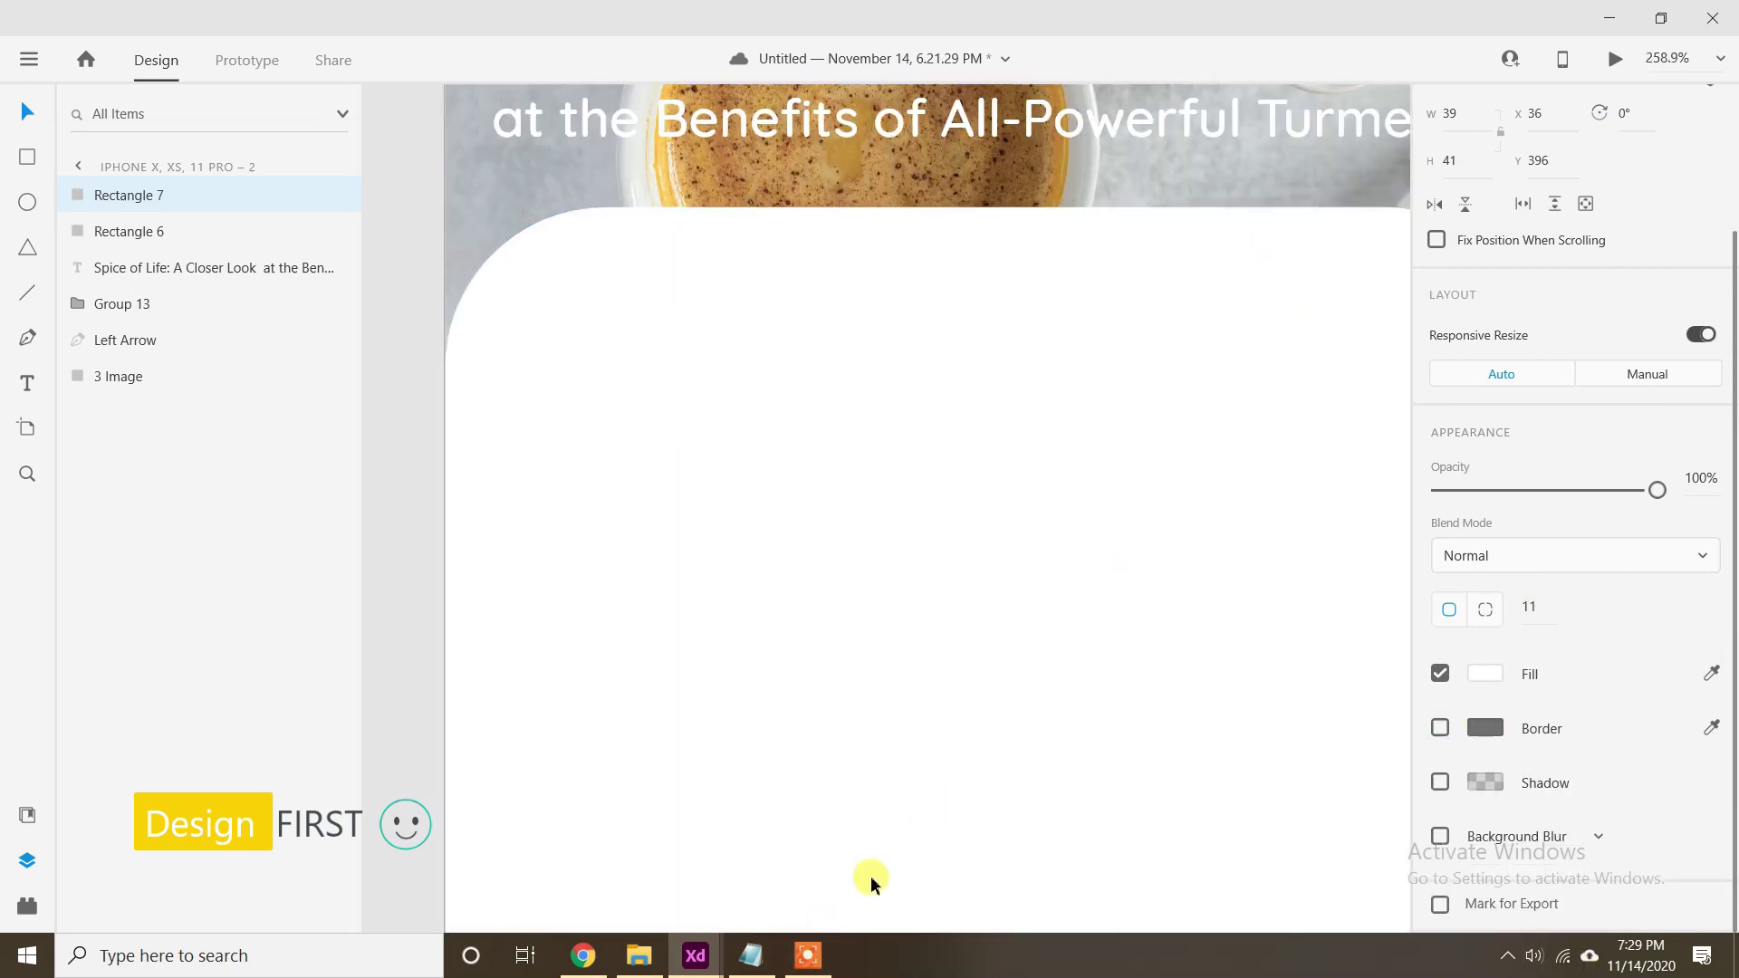
# Place the dark-haired woman's portrait from the Asset For Blog folder into the small rounded rectangle.
pyautogui.click(640, 960)
pyautogui.moveTo(1508, 281); pyautogui.dragTo(609, 379)
pyautogui.click(877, 516)
# Enlarge and reposition the portrait inside its mask so it fills the rounded frame.
pyautogui.scroll(3, 621, 378)
pyautogui.doubleClick(645, 395)
pyautogui.doubleClick(645, 395)
pyautogui.moveTo(661, 429)
pyautogui.mouseDown()
pyautogui.moveTo(644, 406)
pyautogui.moveTo(655, 420)
pyautogui.mouseUp()
pyautogui.click(616, 407)
pyautogui.doubleClick(615, 410)
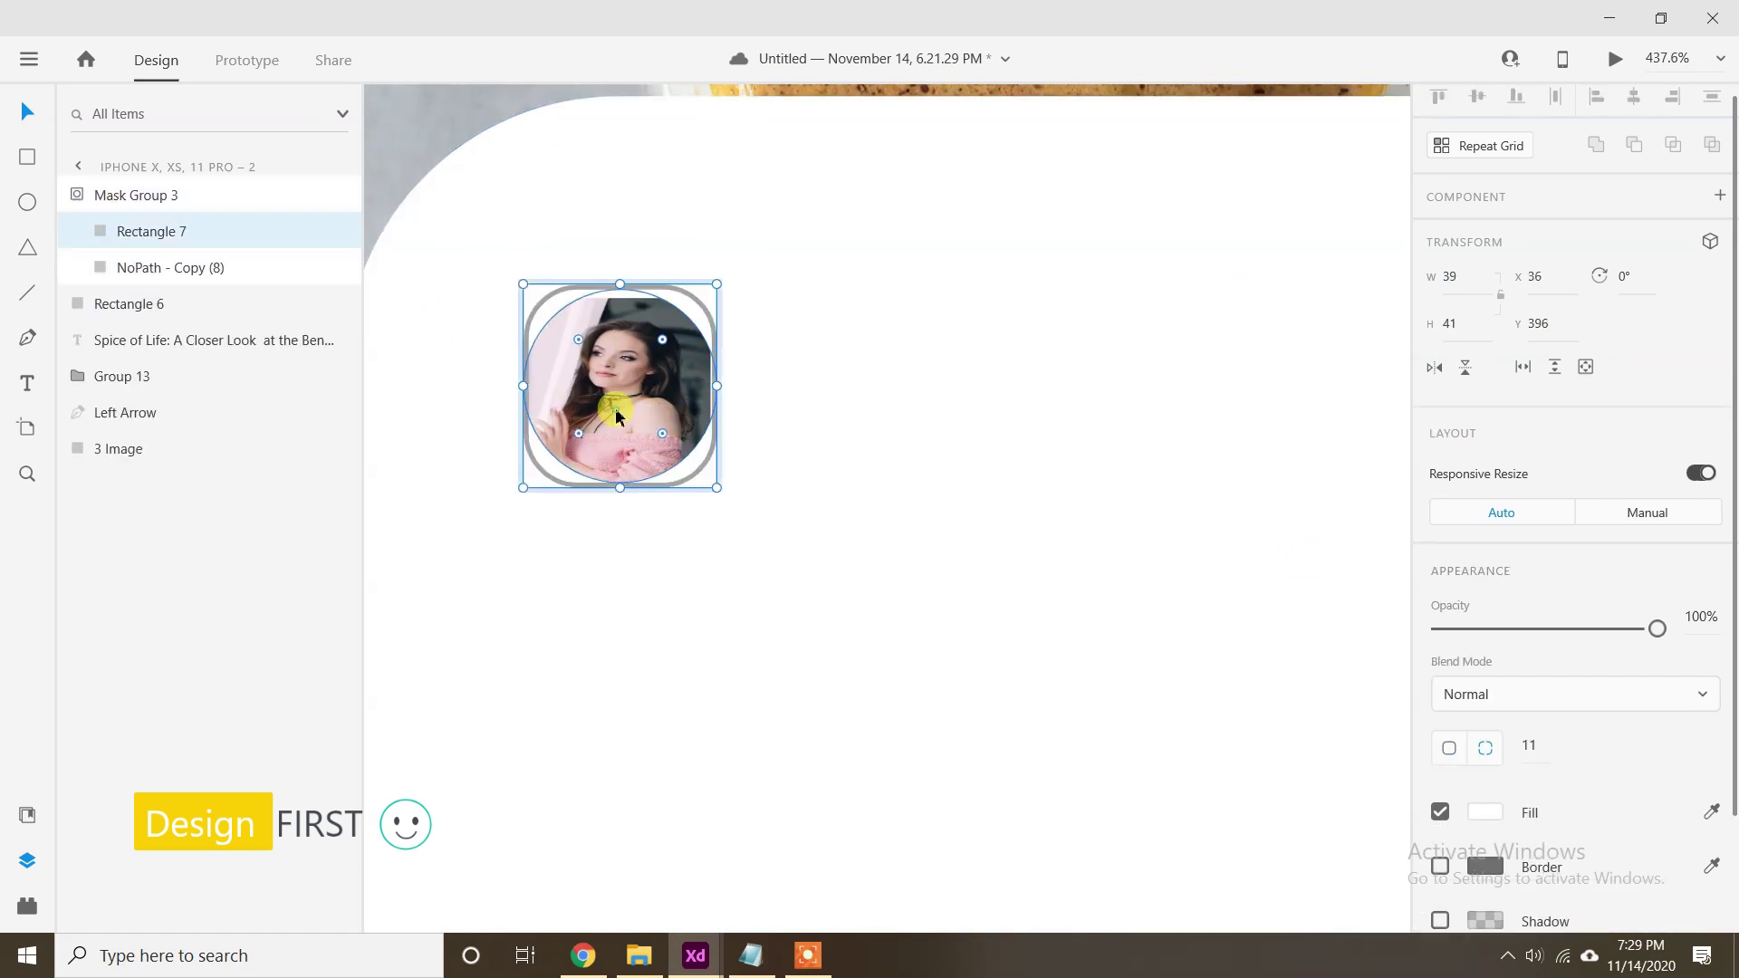
pyautogui.moveTo(686, 336)
pyautogui.mouseDown()
pyautogui.moveTo(702, 356)
pyautogui.moveTo(668, 315)
pyautogui.mouseUp()
pyautogui.moveTo(702, 466); pyautogui.dragTo(727, 557)
pyautogui.moveTo(508, 413); pyautogui.dragTo(522, 444)
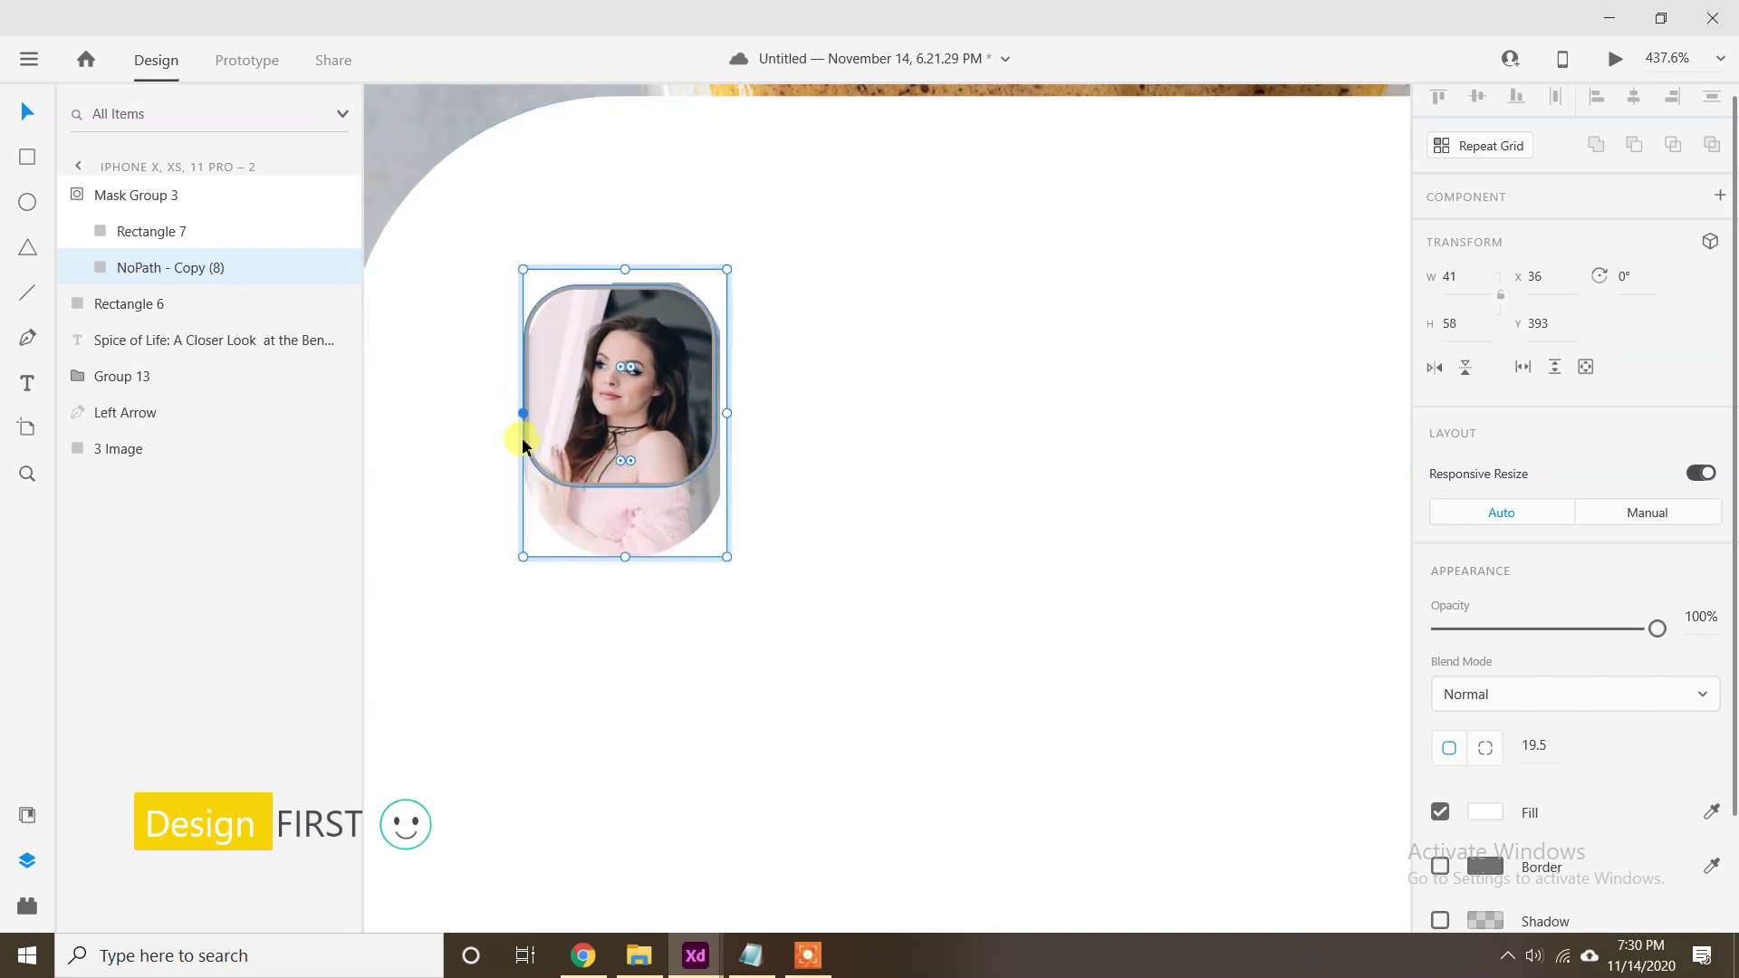
pyautogui.moveTo(621, 542)
pyautogui.mouseDown()
pyautogui.moveTo(609, 491)
pyautogui.moveTo(611, 530)
pyautogui.mouseUp()
pyautogui.moveTo(523, 404); pyautogui.dragTo(514, 403)
pyautogui.click(1021, 500)
pyautogui.scroll(-3, 683, 521)
pyautogui.scroll(4, 617, 475)
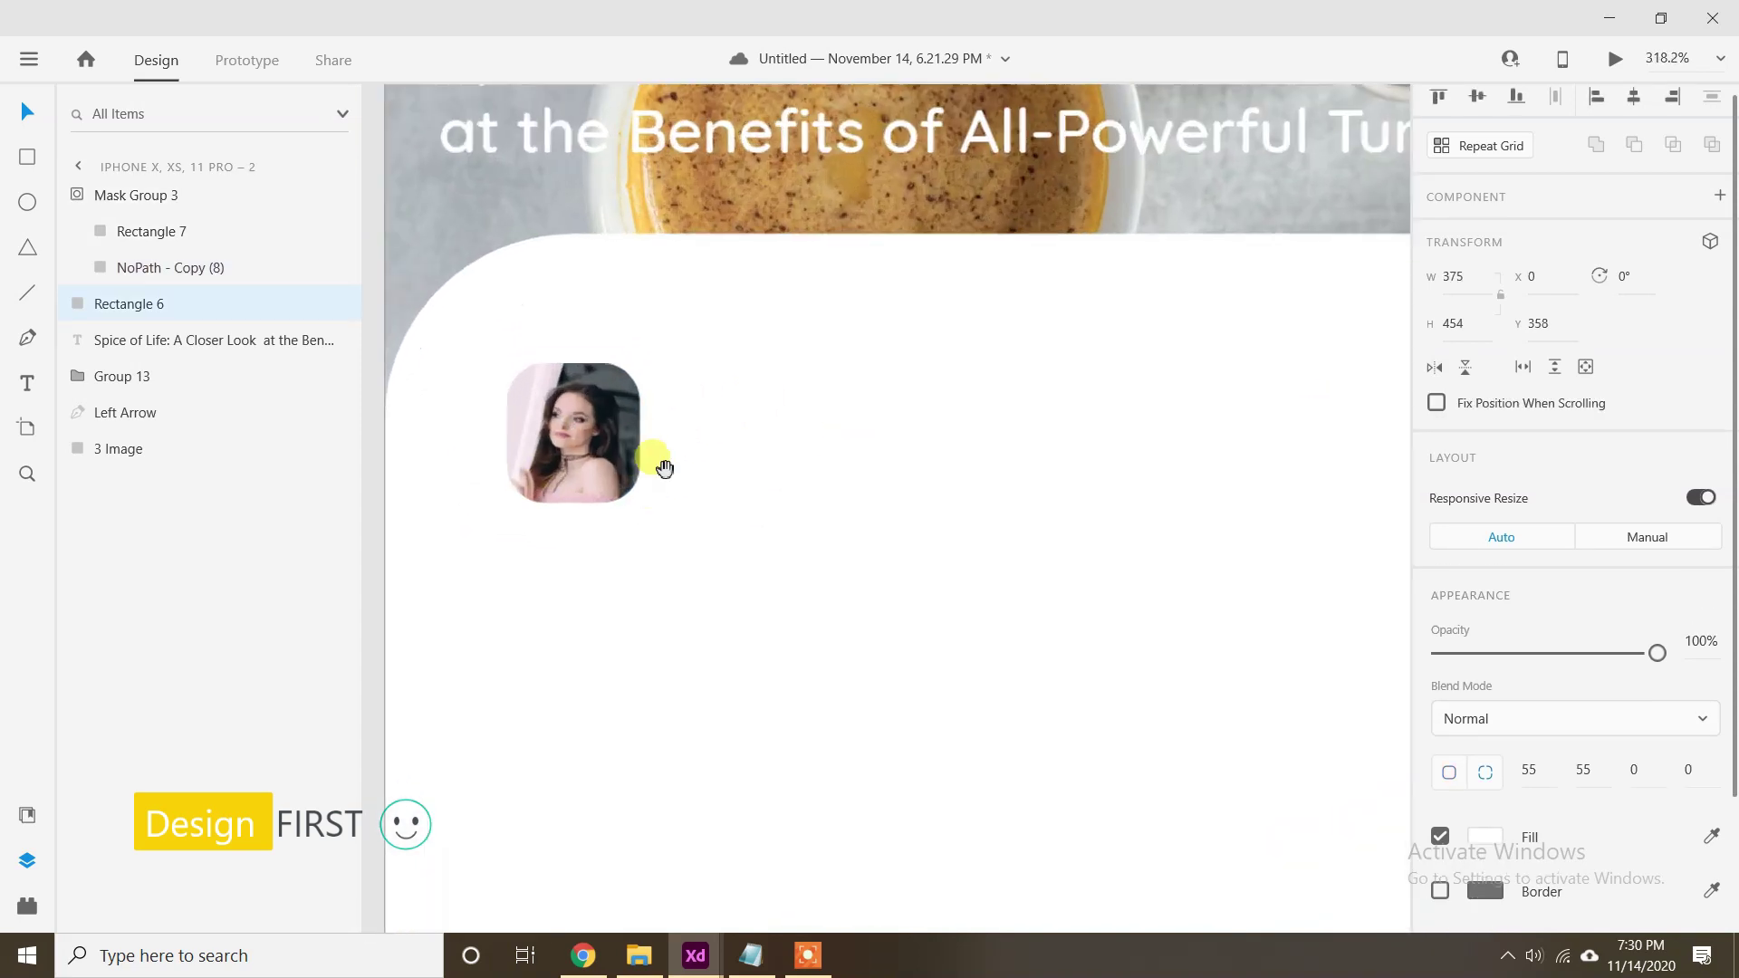
# Nudge the masked portrait slightly right and up within the content panel.
pyautogui.click(632, 507)
pyautogui.press('Right')
pyautogui.hotkey('shift', 'Up')
pyautogui.press('Down')
pyautogui.press('Down')
pyautogui.press('Down')
# Add the author's name as text beside the portrait, copied from the Notepad notes.
pyautogui.press('t')
pyautogui.click(716, 384)
pyautogui.moveTo(1418, 794); pyautogui.dragTo(1235, 786)
pyautogui.click(1590, 108)
pyautogui.click(24, 110)
pyautogui.scroll(-4, 1486, 706)
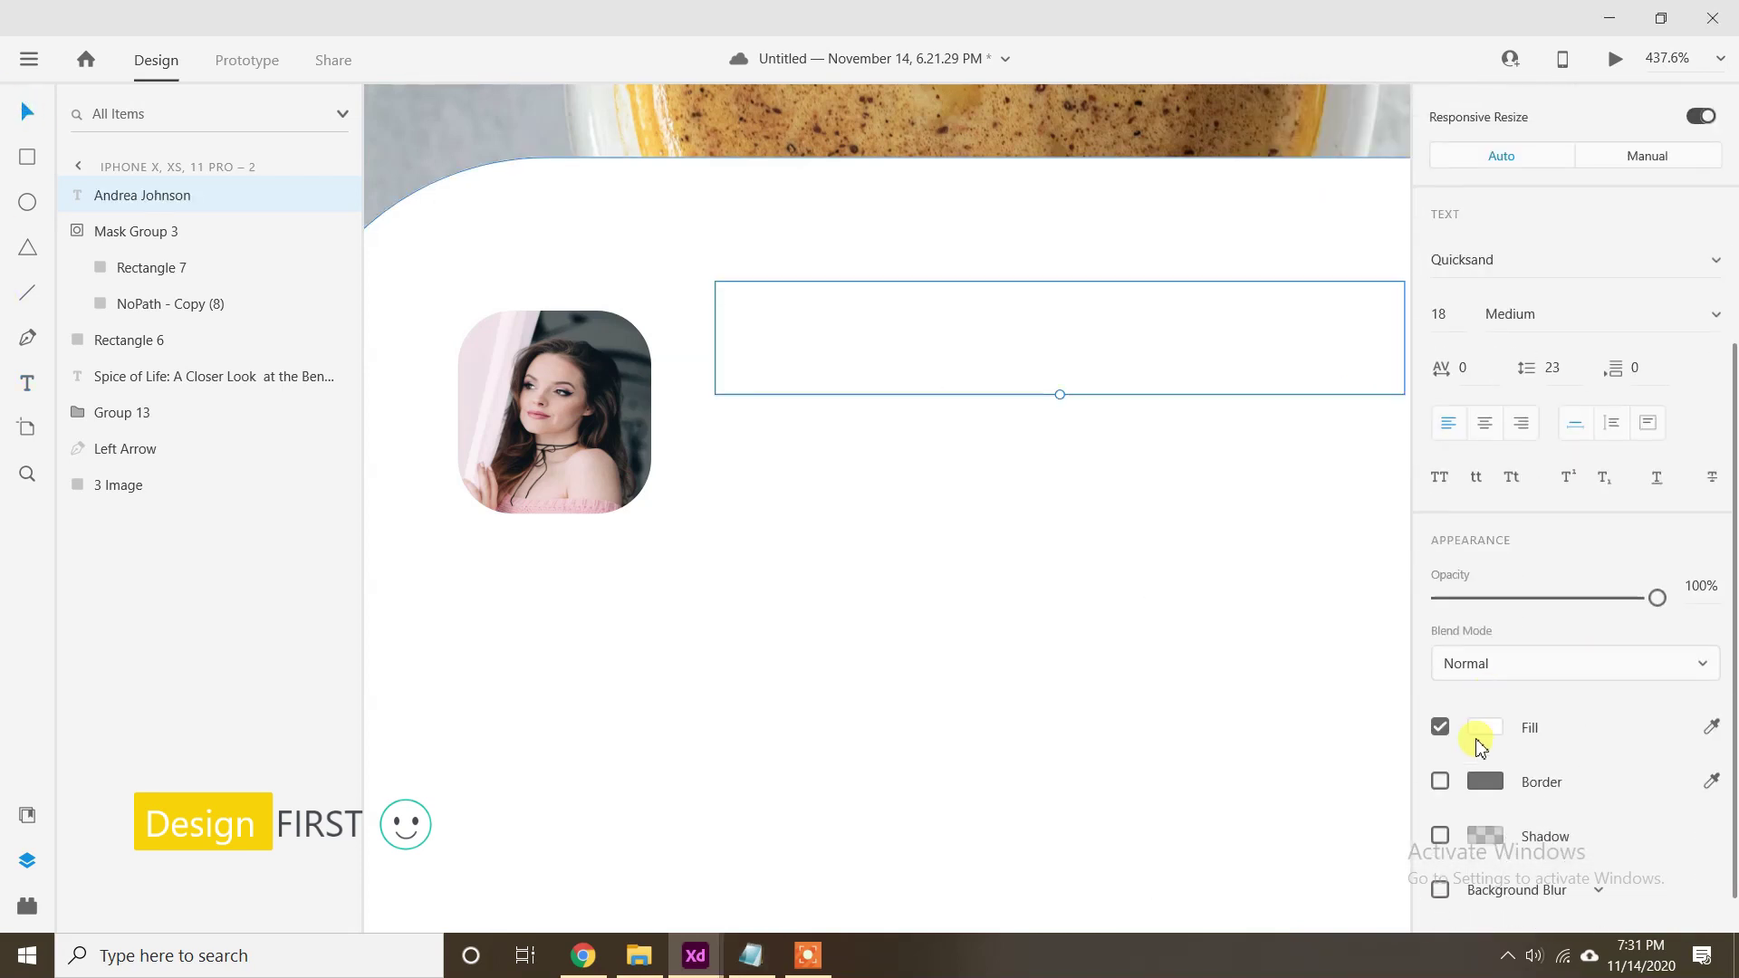
# Change the author name's fill to black and its font size to 13.
pyautogui.click(1484, 725)
pyautogui.moveTo(1280, 725); pyautogui.dragTo(616, 866)
pyautogui.scroll(4, 1436, 734)
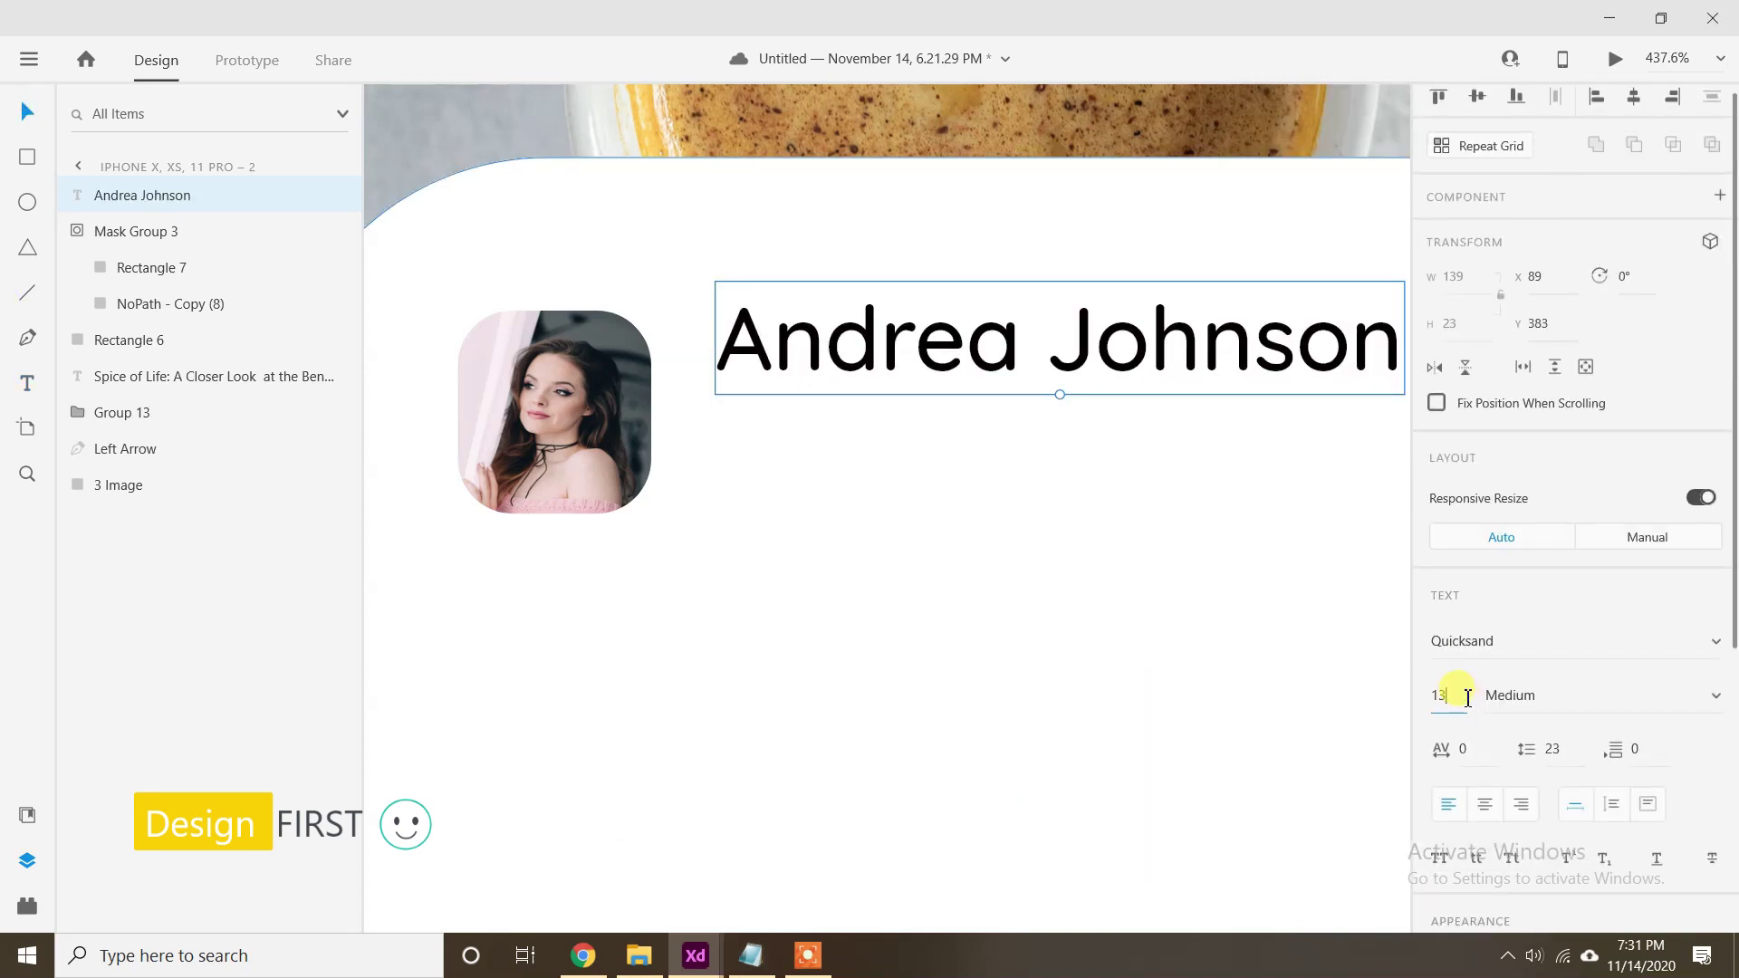
pyautogui.press('Return')
# Nudge the author name to X 88, Y 391 beside the portrait.
pyautogui.press('Down')
pyautogui.press('Left')
pyautogui.press('Down')
pyautogui.press('Down')
# Examine the clock icon and reading details under the first Popular article on the home screen.
pyautogui.moveTo(1022, 594); pyautogui.dragTo(972, 592)
pyautogui.scroll(-5, 750, 701)
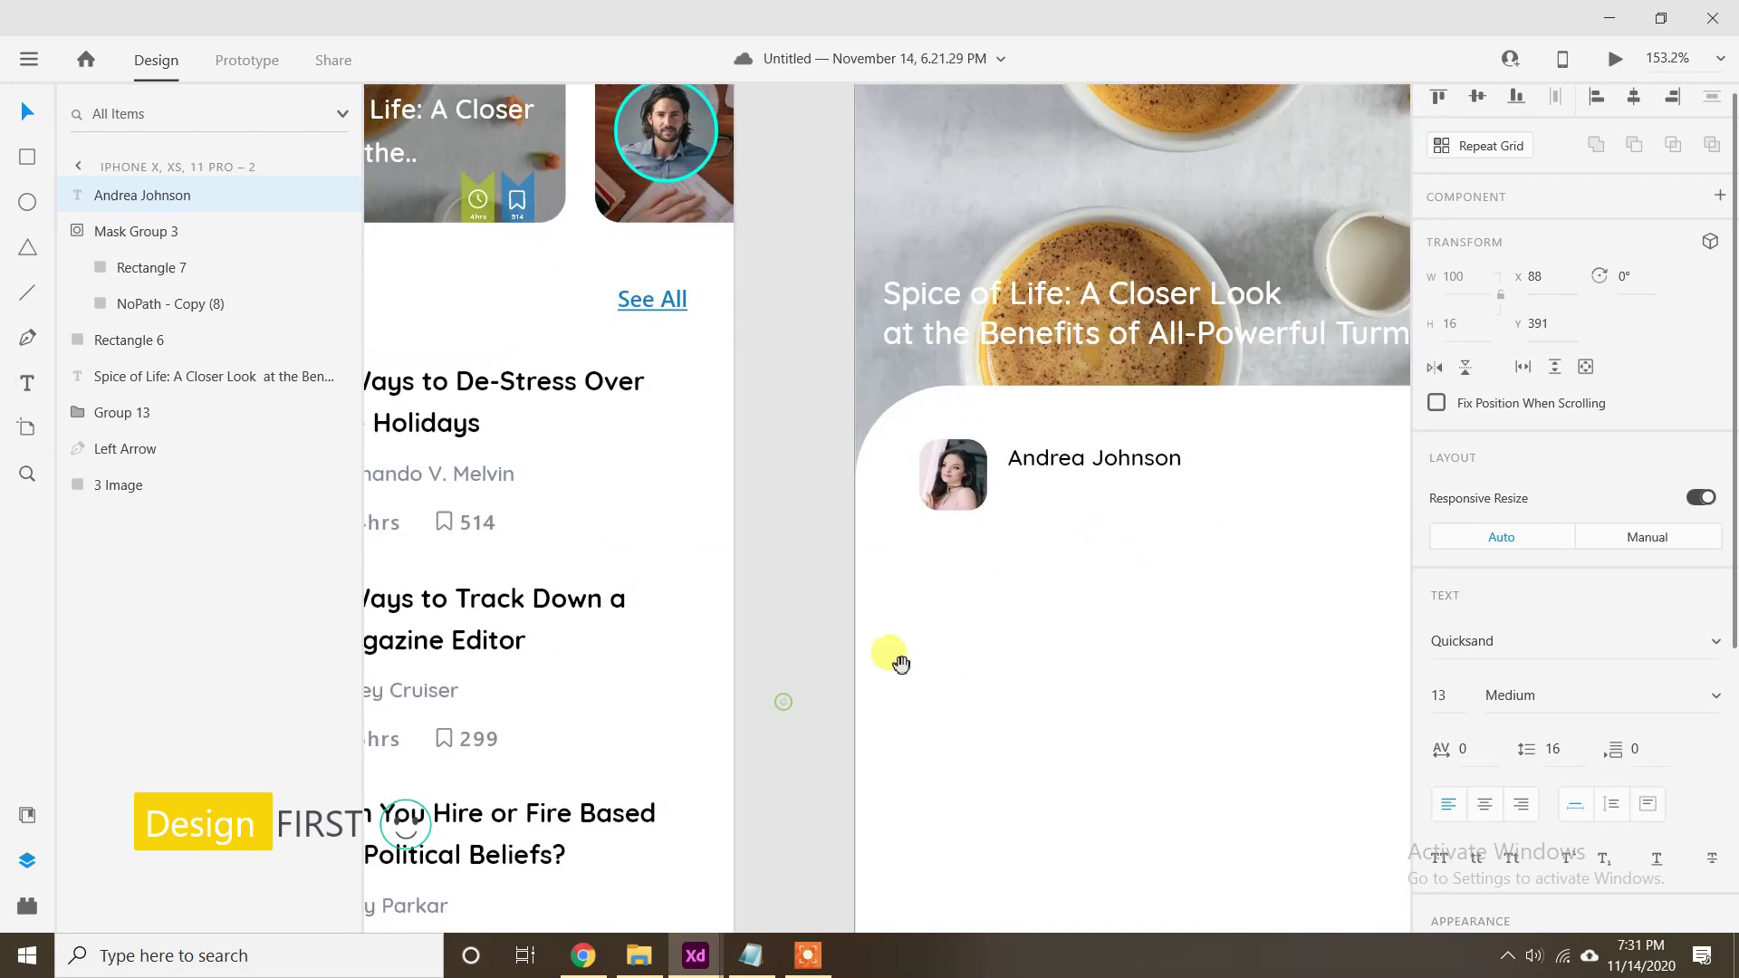
pyautogui.scroll(-3, 970, 628)
pyautogui.hscroll(-3, 970, 628)
pyautogui.scroll(3, 644, 516)
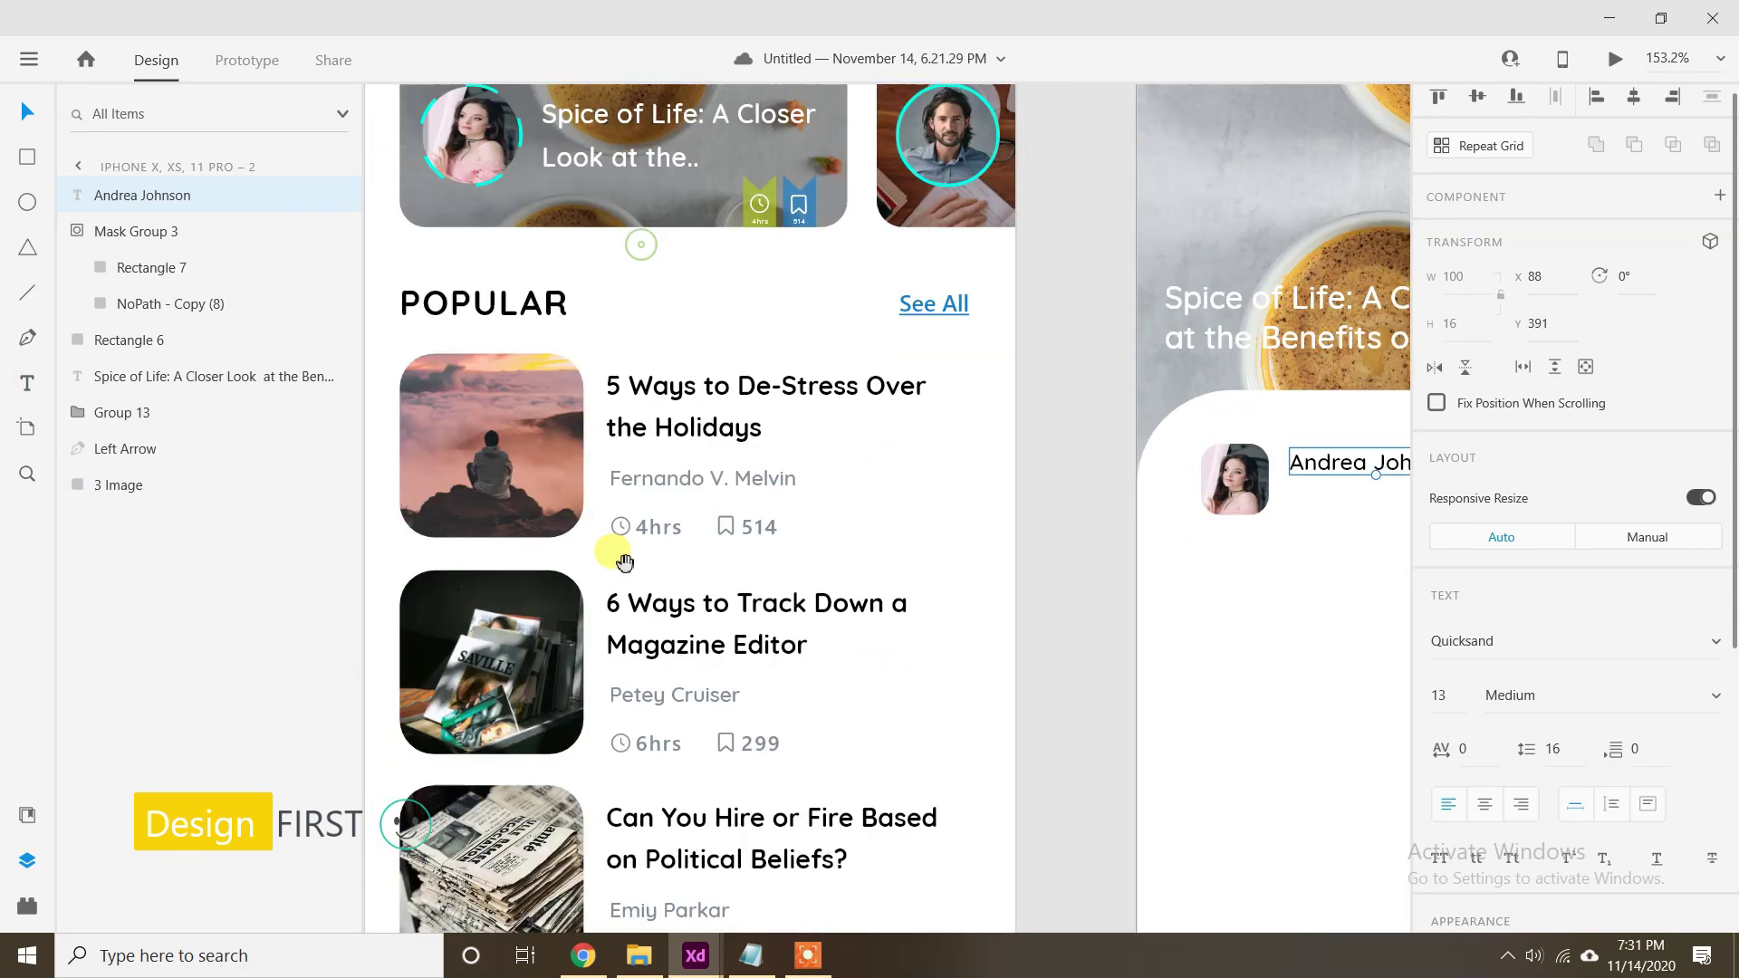
pyautogui.scroll(4, 661, 321)
pyautogui.doubleClick(613, 498)
pyautogui.scroll(5, 671, 535)
pyautogui.hscroll(2, 671, 535)
pyautogui.click(746, 404)
pyautogui.click(714, 279)
pyautogui.scroll(-4, 941, 529)
pyautogui.hscroll(6, 1040, 590)
# Import Clock.svg from the Asset For Blog folder and place it under the author name at X 89, Y 416.
pyautogui.click(634, 960)
pyautogui.moveTo(1617, 724); pyautogui.dragTo(732, 682)
pyautogui.click(785, 716)
pyautogui.scroll(4, 742, 707)
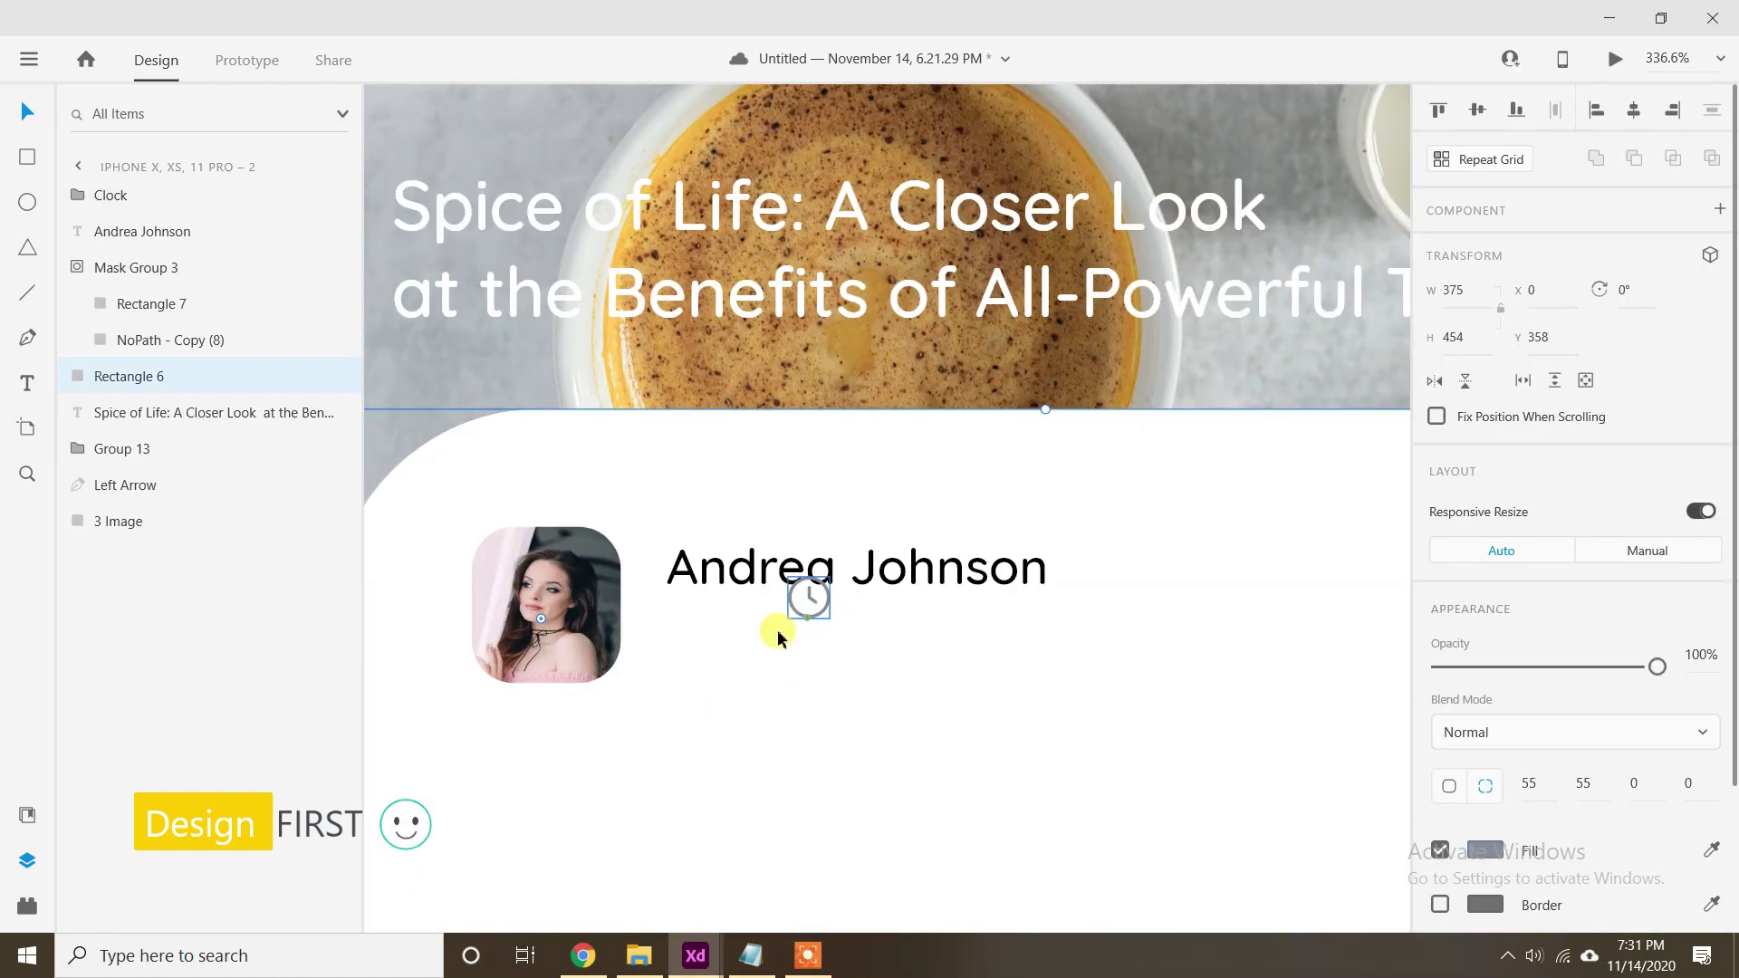
pyautogui.click(735, 645)
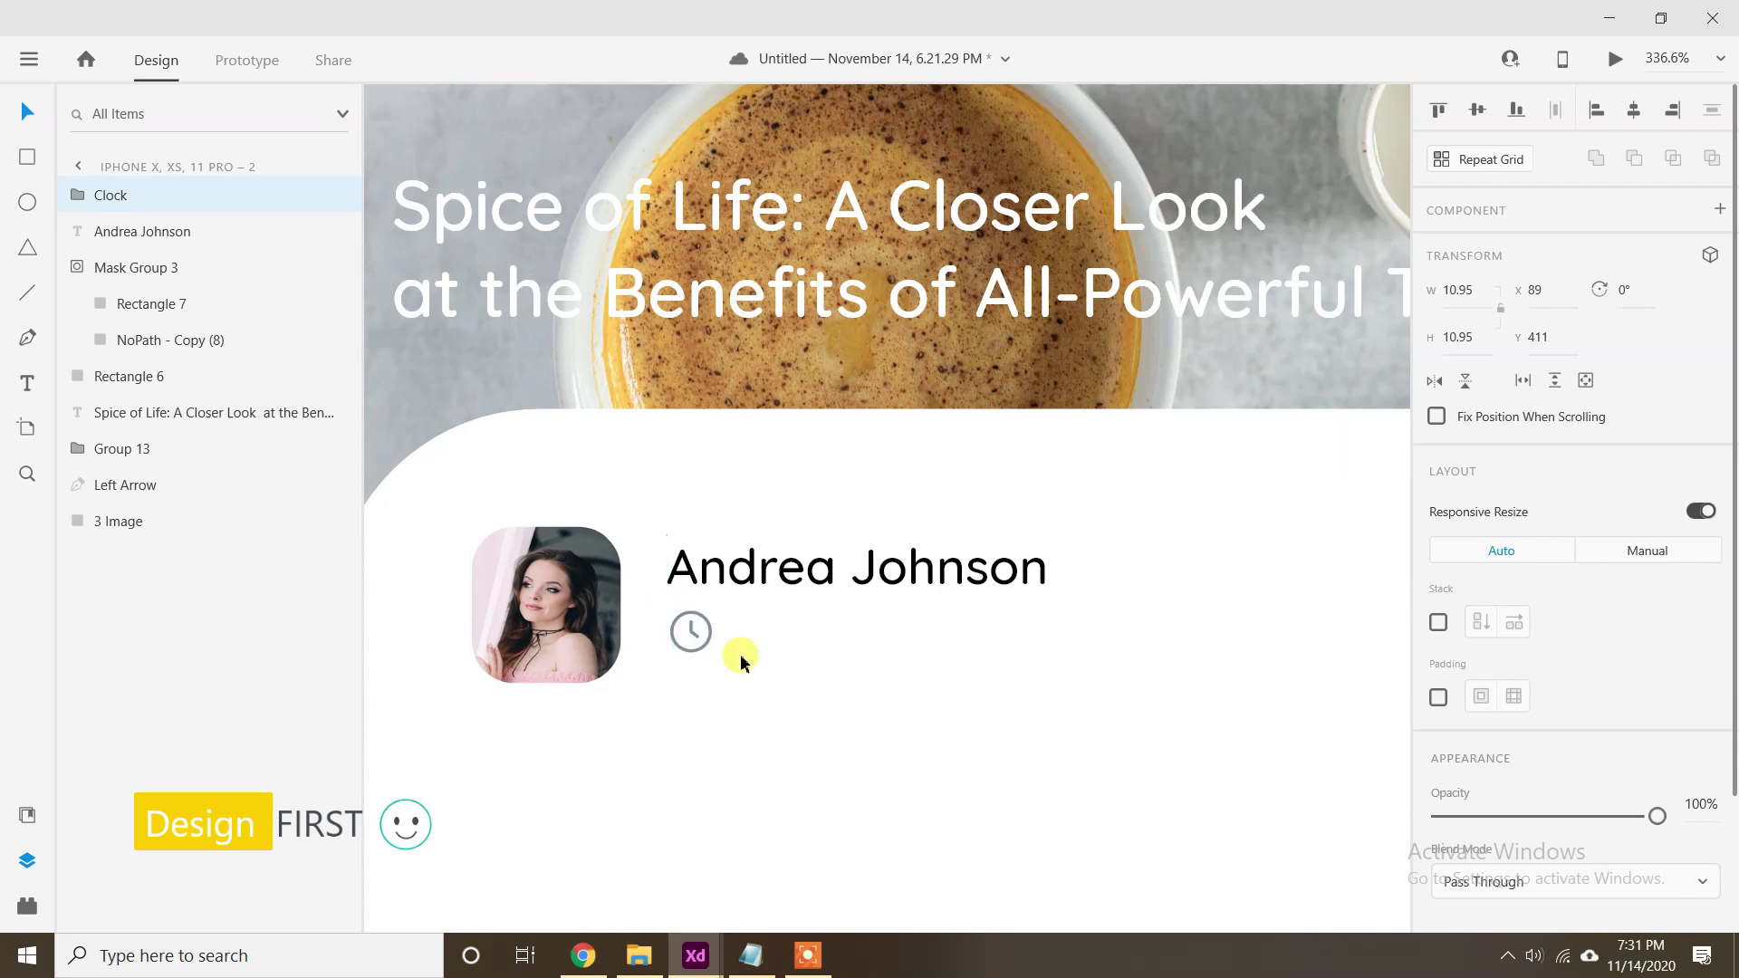
pyautogui.press('t')
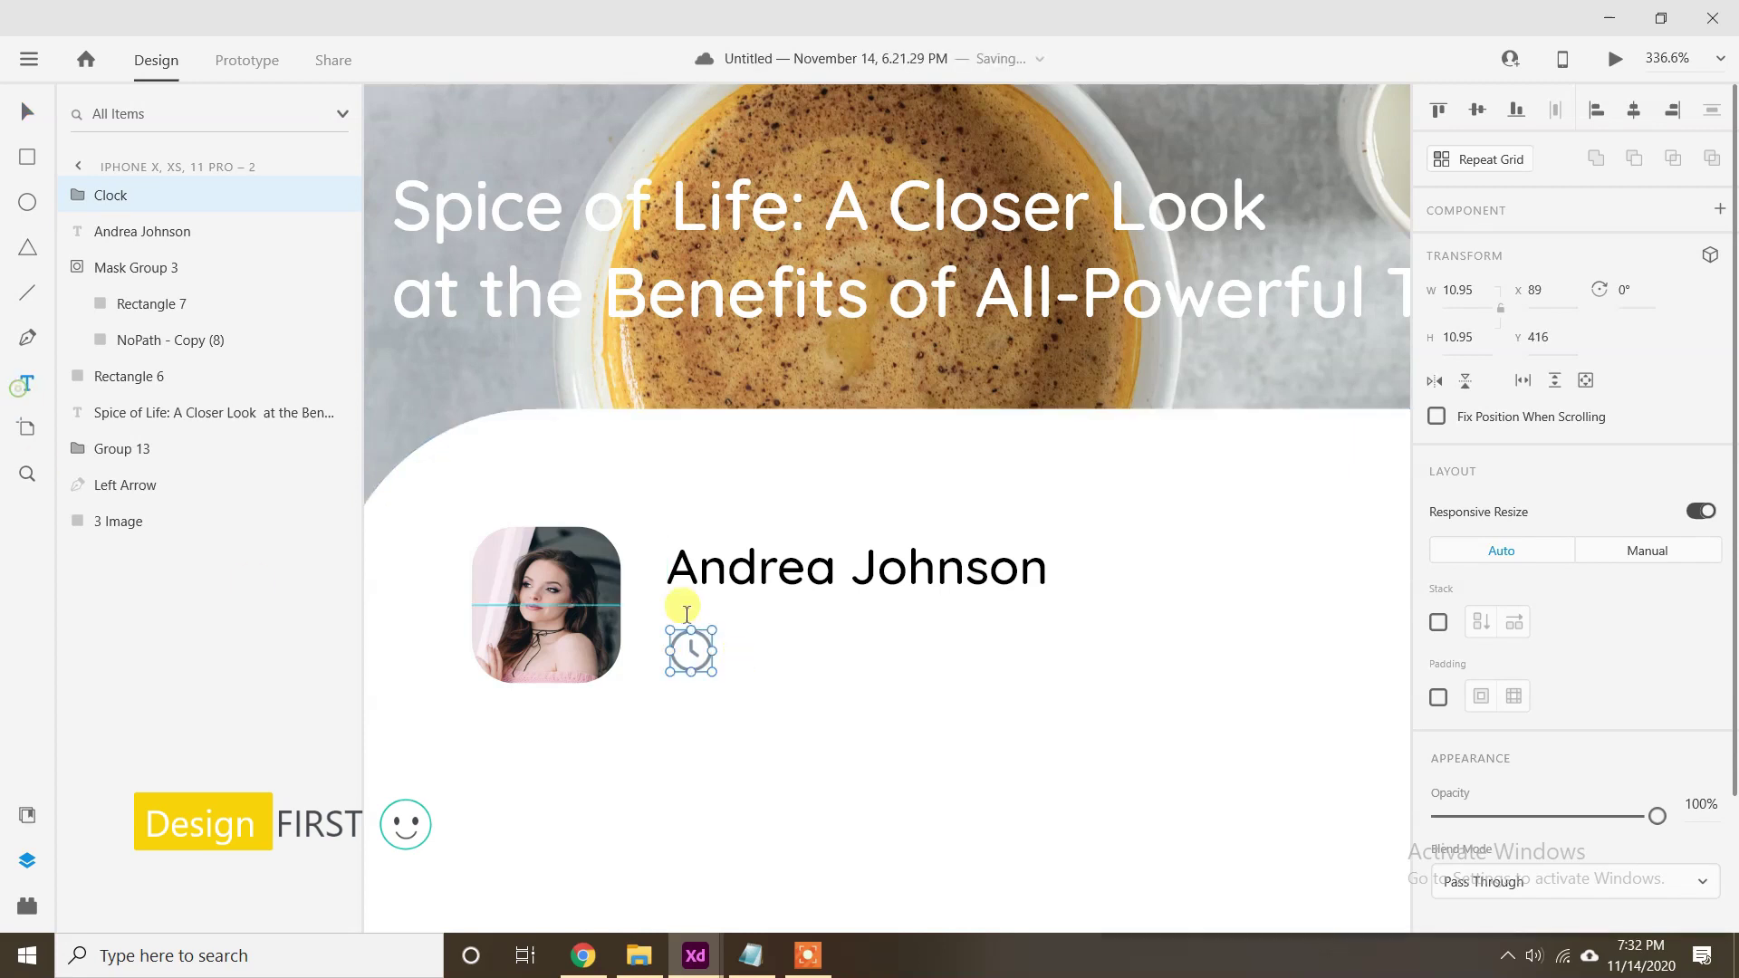
# Add the text "45 min" from the Notepad notes to the right of the clock icon.
pyautogui.click(735, 646)
pyautogui.click(750, 955)
pyautogui.scroll(-1, 1384, 793)
pyautogui.moveTo(1383, 793); pyautogui.dragTo(1191, 776)
pyautogui.click(1449, 761)
pyautogui.click(1593, 106)
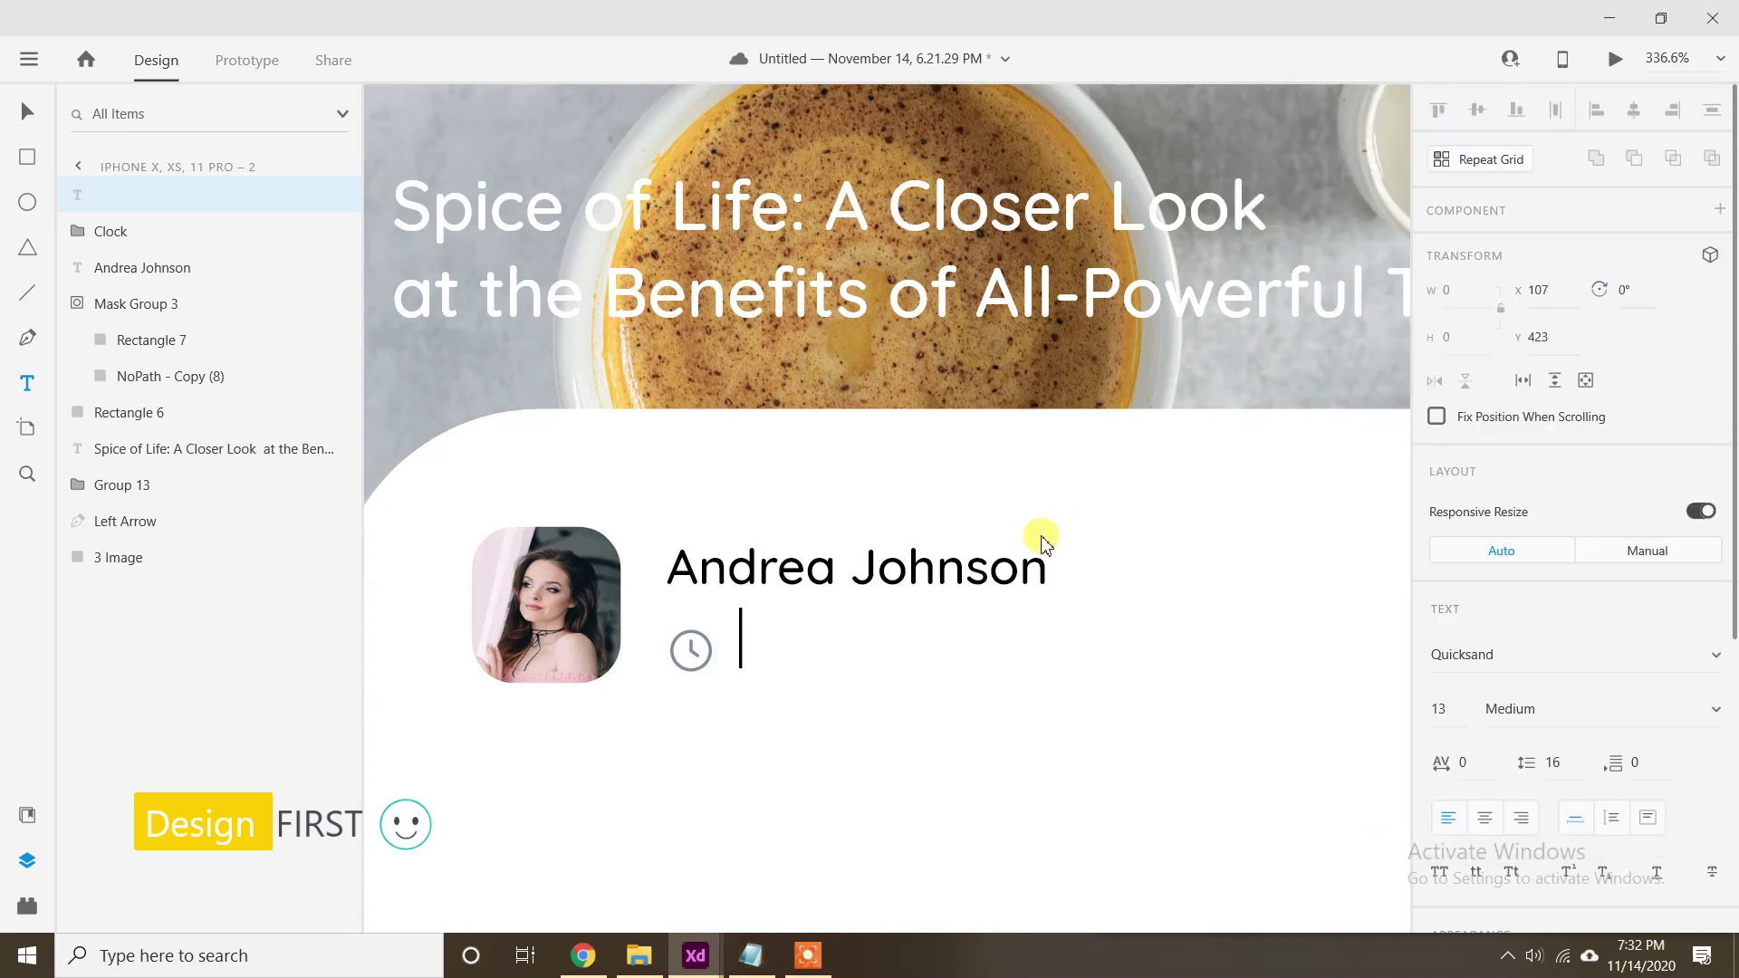
pyautogui.click(30, 118)
# Set the "45 min" text to font size 12 with character spacing -1.
pyautogui.click(1445, 722)
pyautogui.write('12')
pyautogui.press('Return')
pyautogui.click(1476, 763)
pyautogui.write('-1')
pyautogui.press('Return')
# Nudge the "45 min" text to X 104, Y 414 beside the clock and change its font to Poppins.
pyautogui.press('Down')
pyautogui.press('Down')
pyautogui.press('Down')
pyautogui.press('Left')
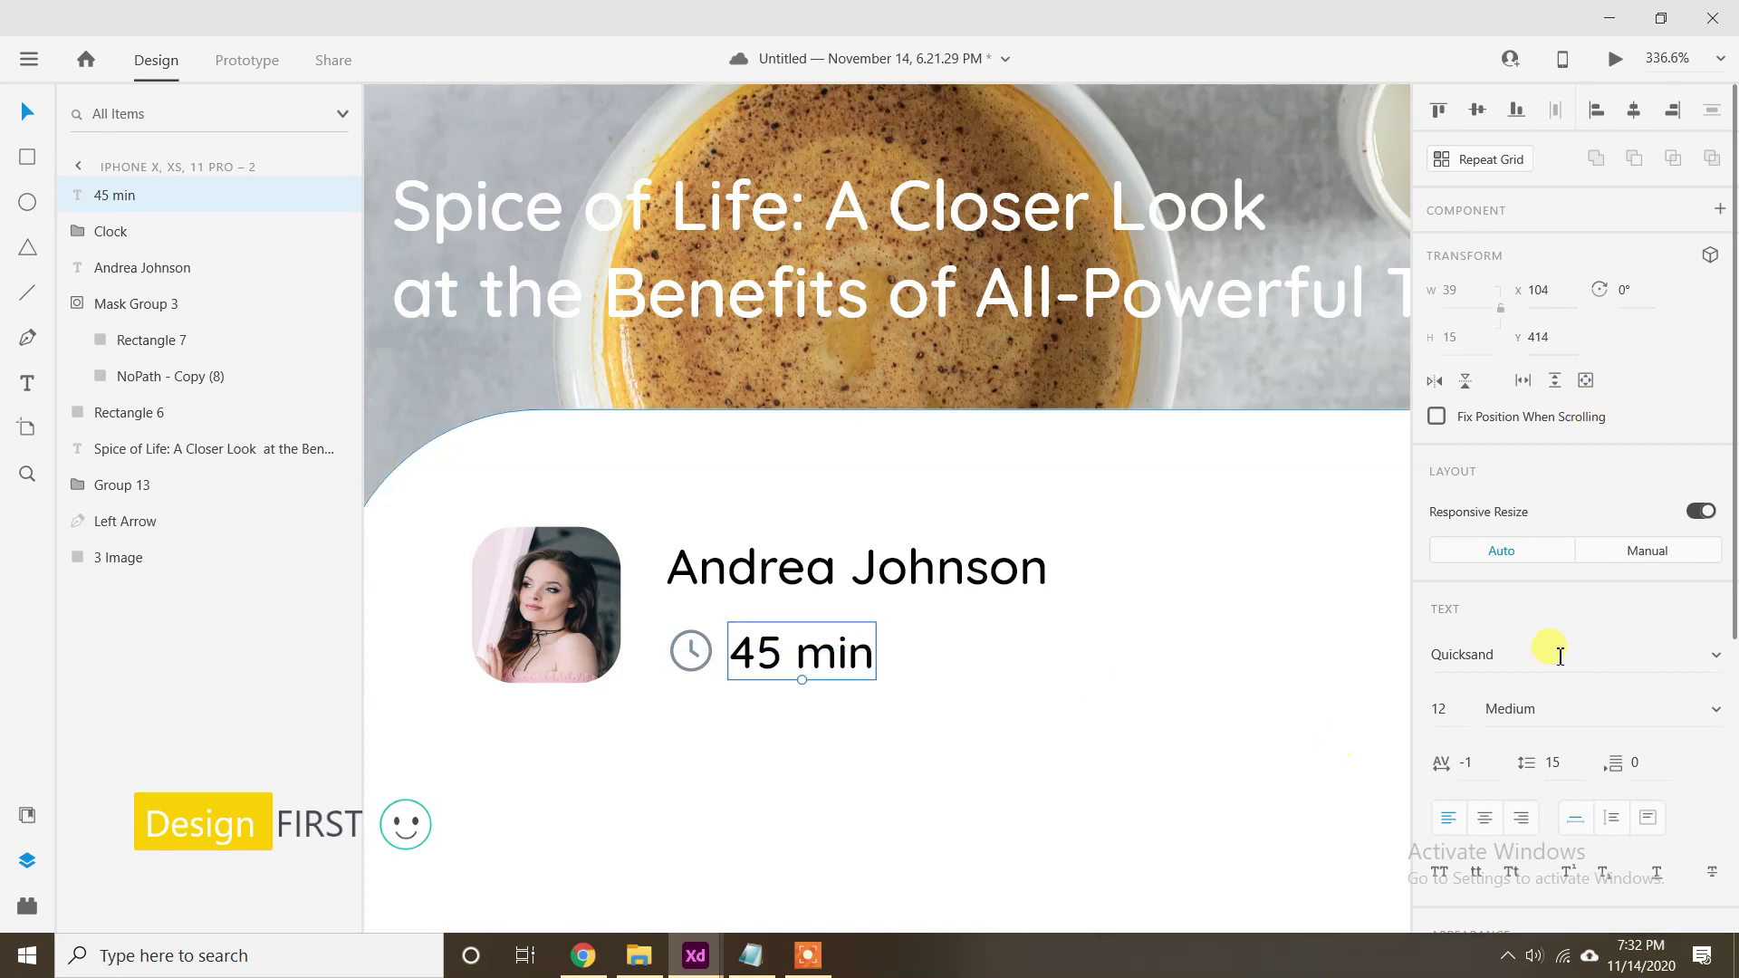
pyautogui.press('Return')
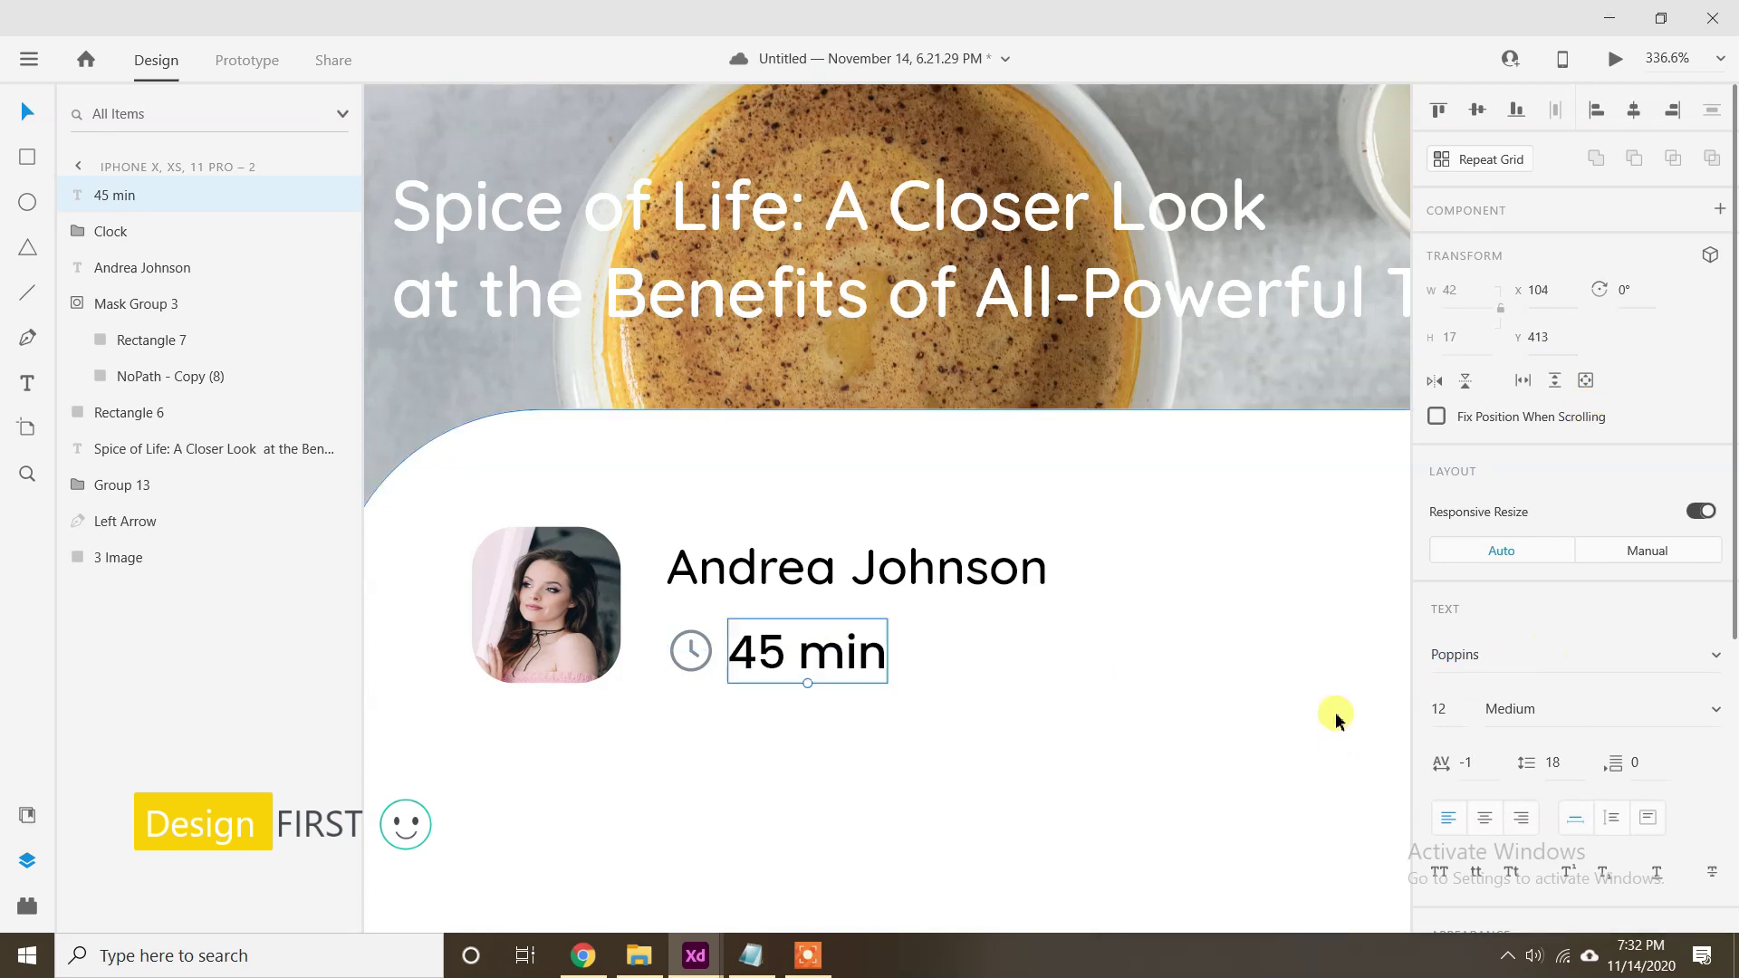
# Change the fill of the "45 min" text to the clock icon's blue-gray.
pyautogui.moveTo(978, 749); pyautogui.dragTo(896, 710)
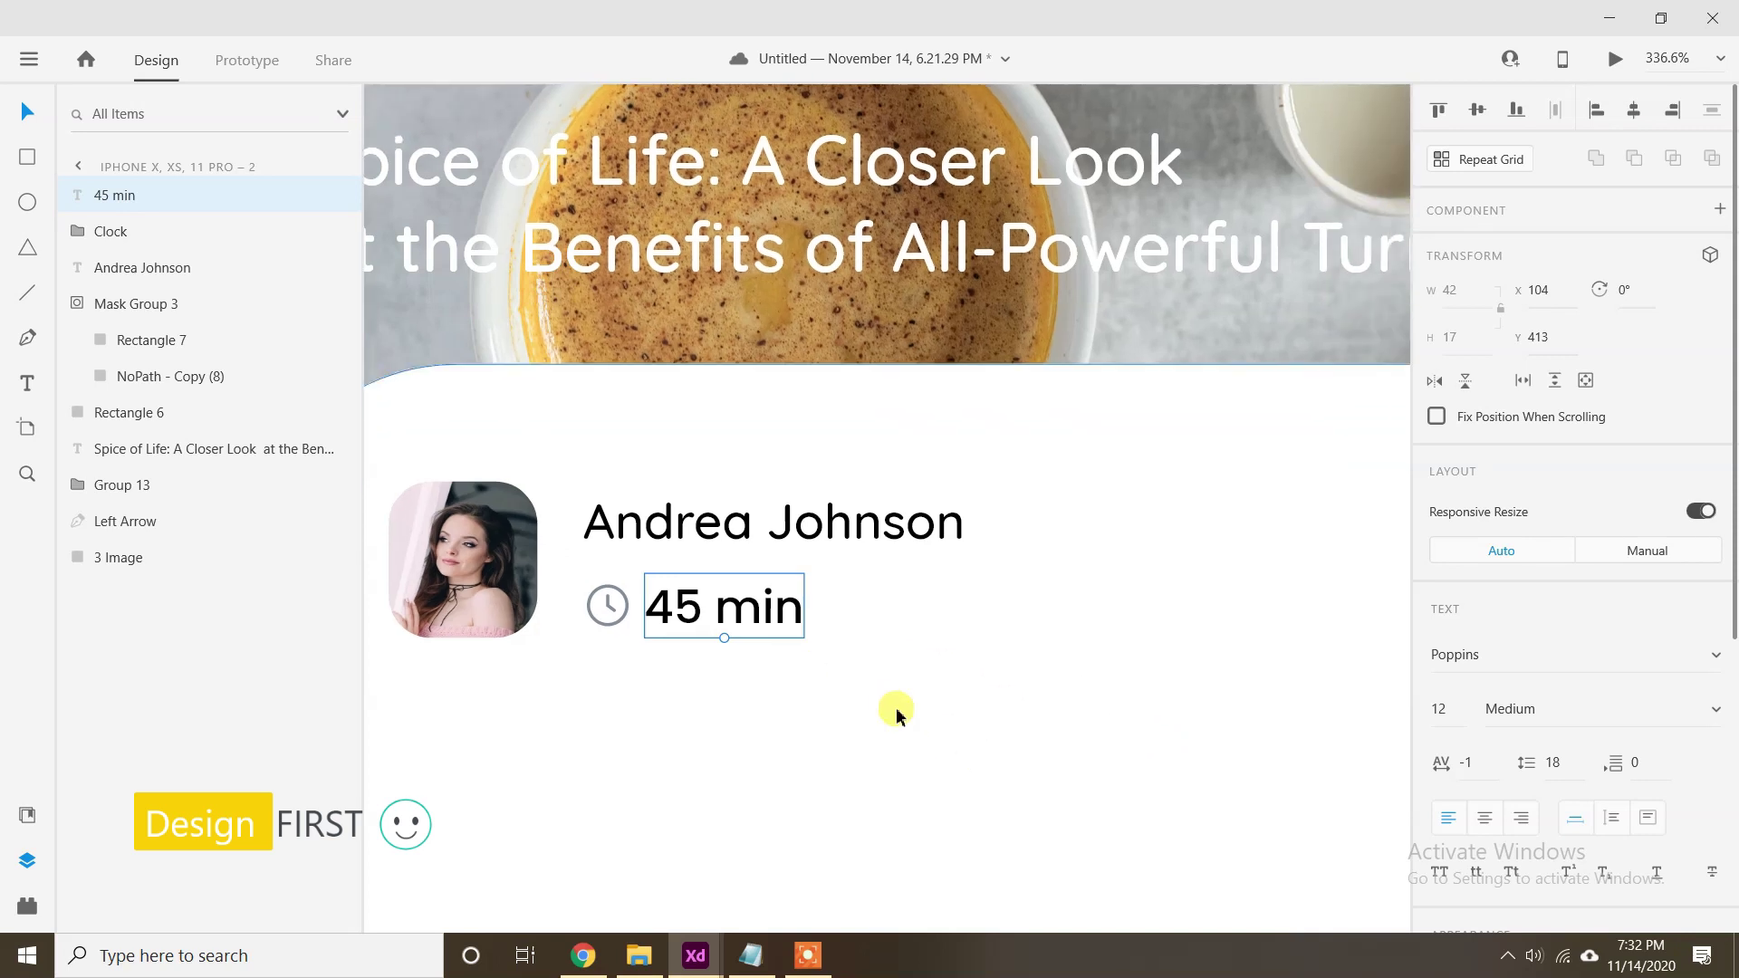
pyautogui.scroll(-3, 1521, 761)
pyautogui.click(1472, 868)
pyautogui.click(1193, 896)
pyautogui.click(955, 764)
# Import the bookmark icon from the asset folder and place it right of "45 min" at X 166, Y 417.
pyautogui.moveTo(511, 658); pyautogui.dragTo(398, 647)
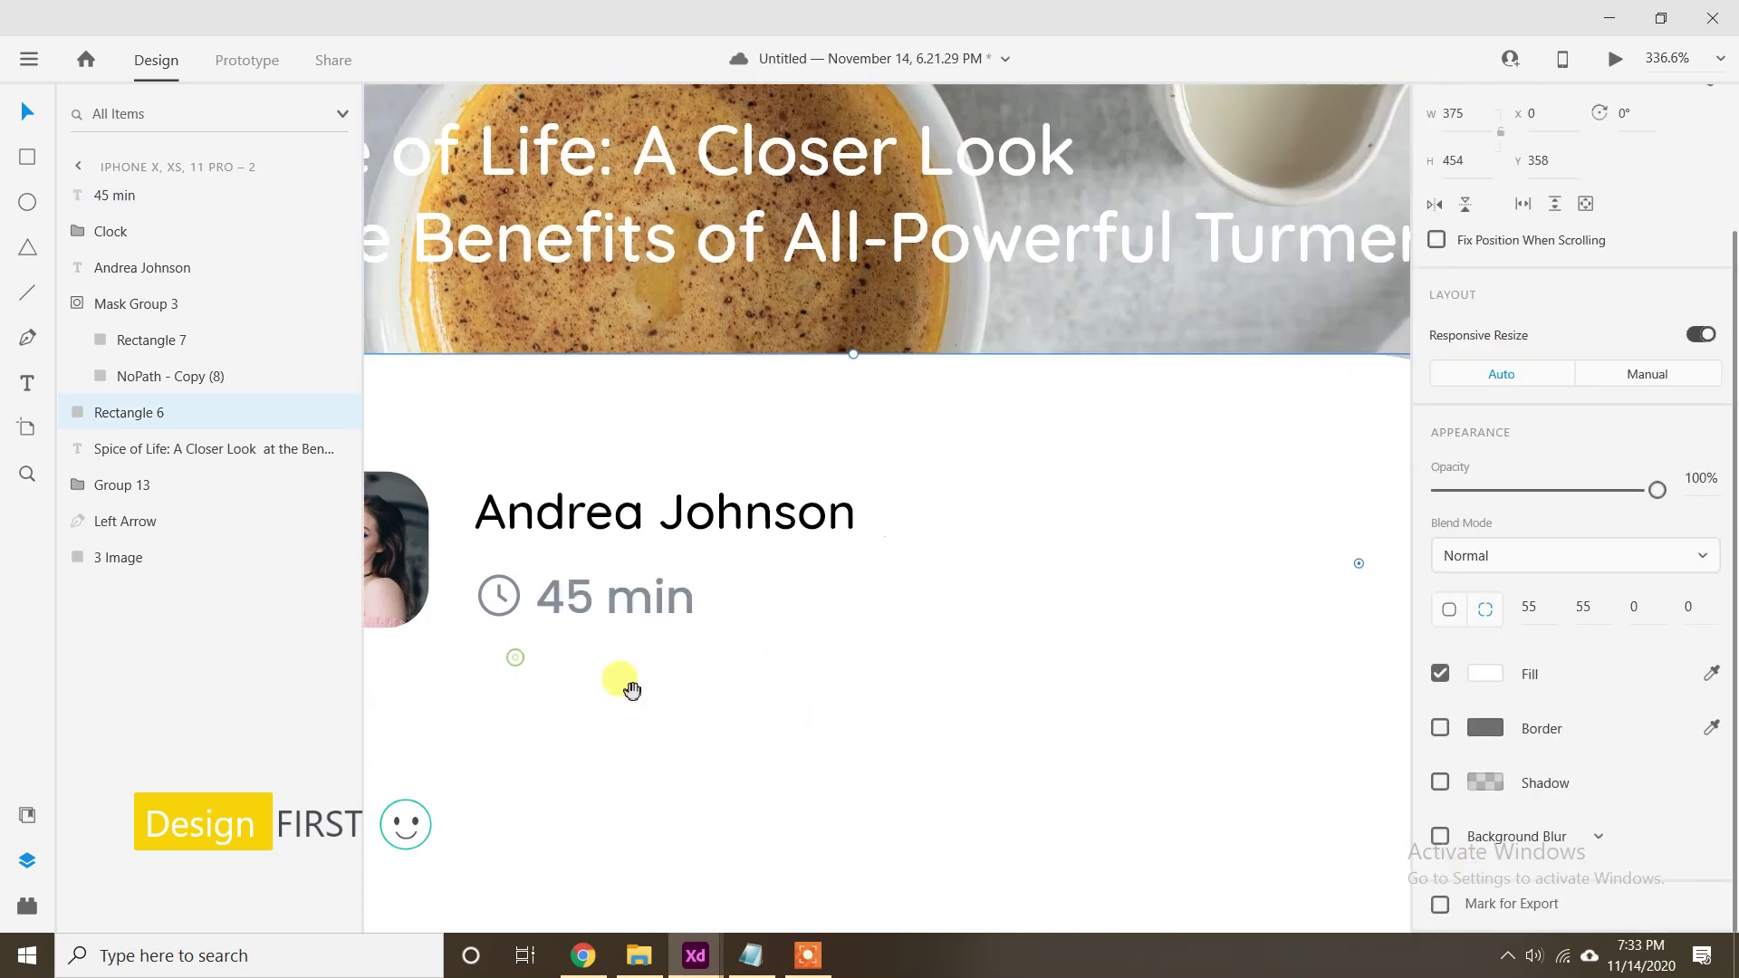
pyautogui.click(639, 954)
pyautogui.moveTo(1490, 760); pyautogui.dragTo(737, 616)
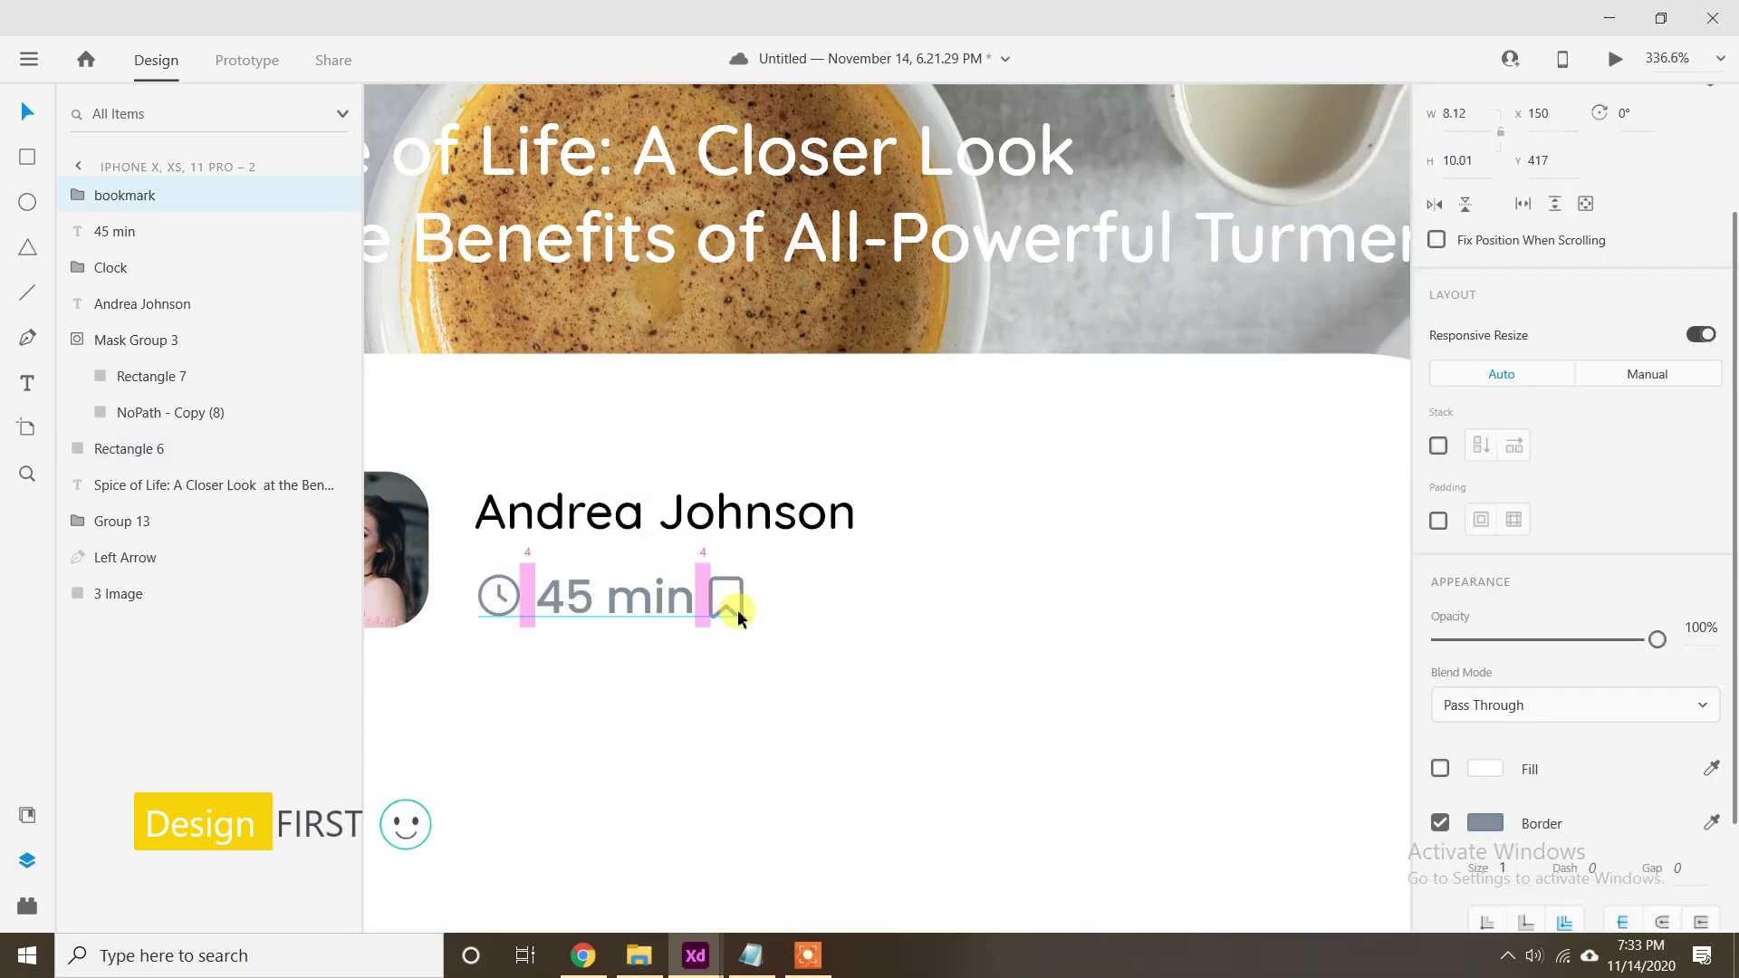
pyautogui.press('Right')
pyautogui.press('Right')
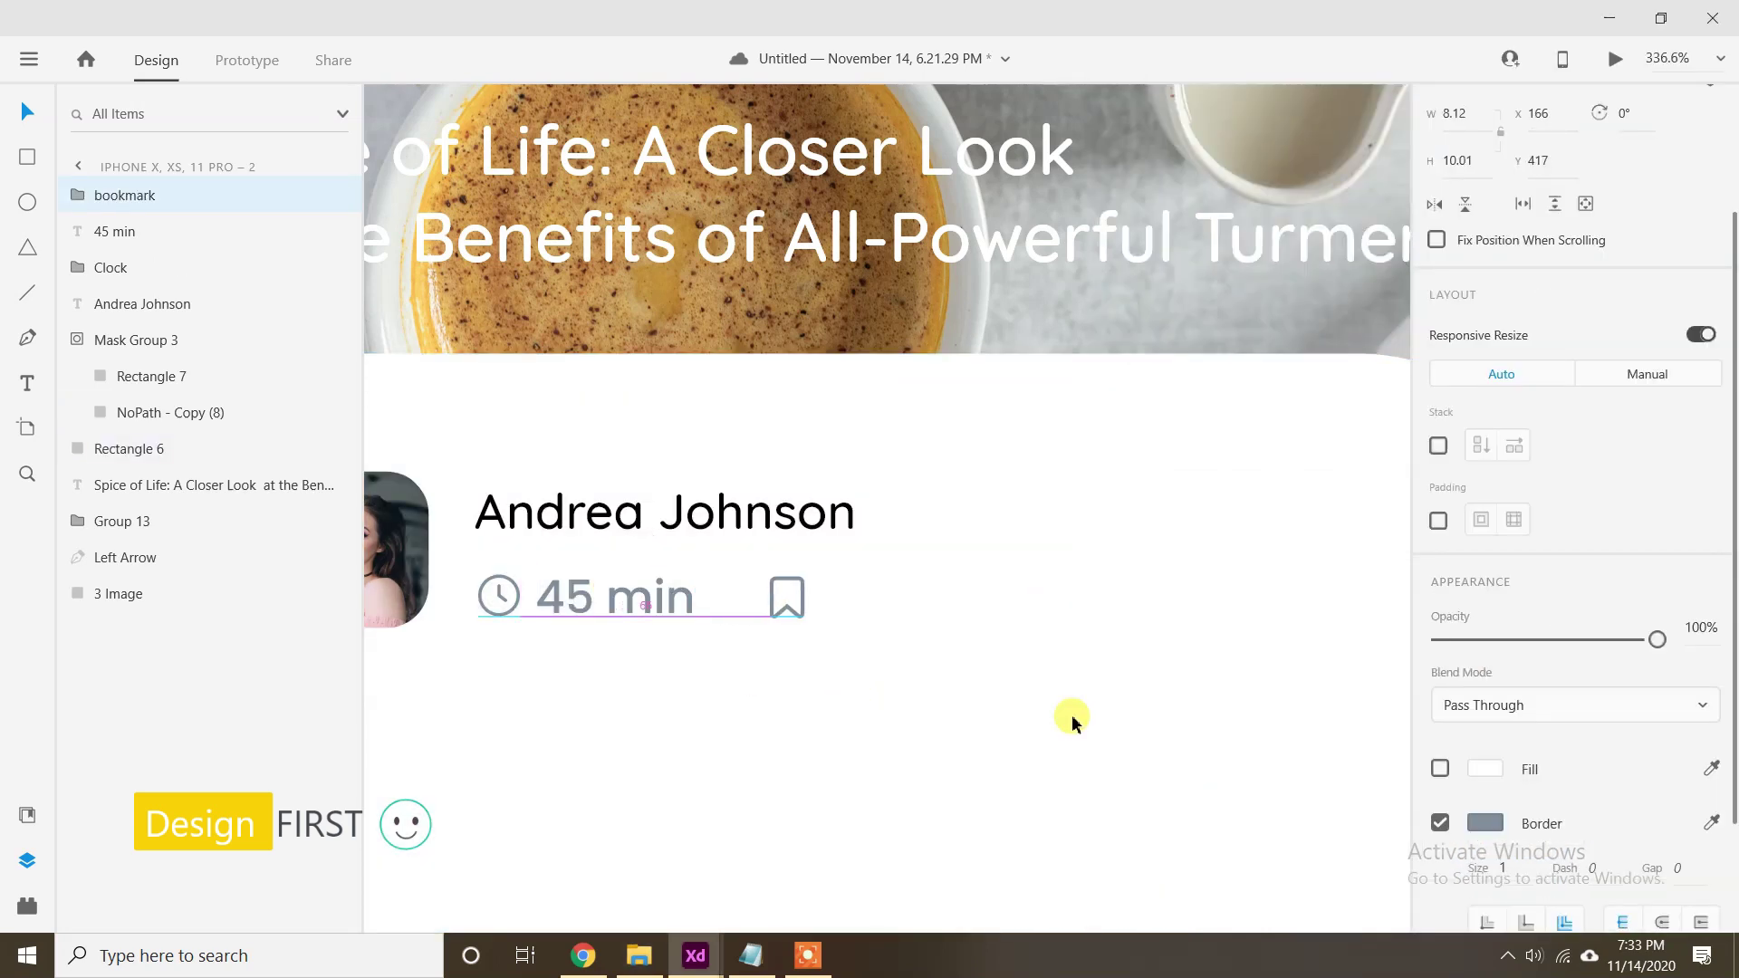
# Look up the bookmark count in the Notepad notes and add it as the text "245" right of the bookmark icon.
pyautogui.hotkey('alt', 'Tab')
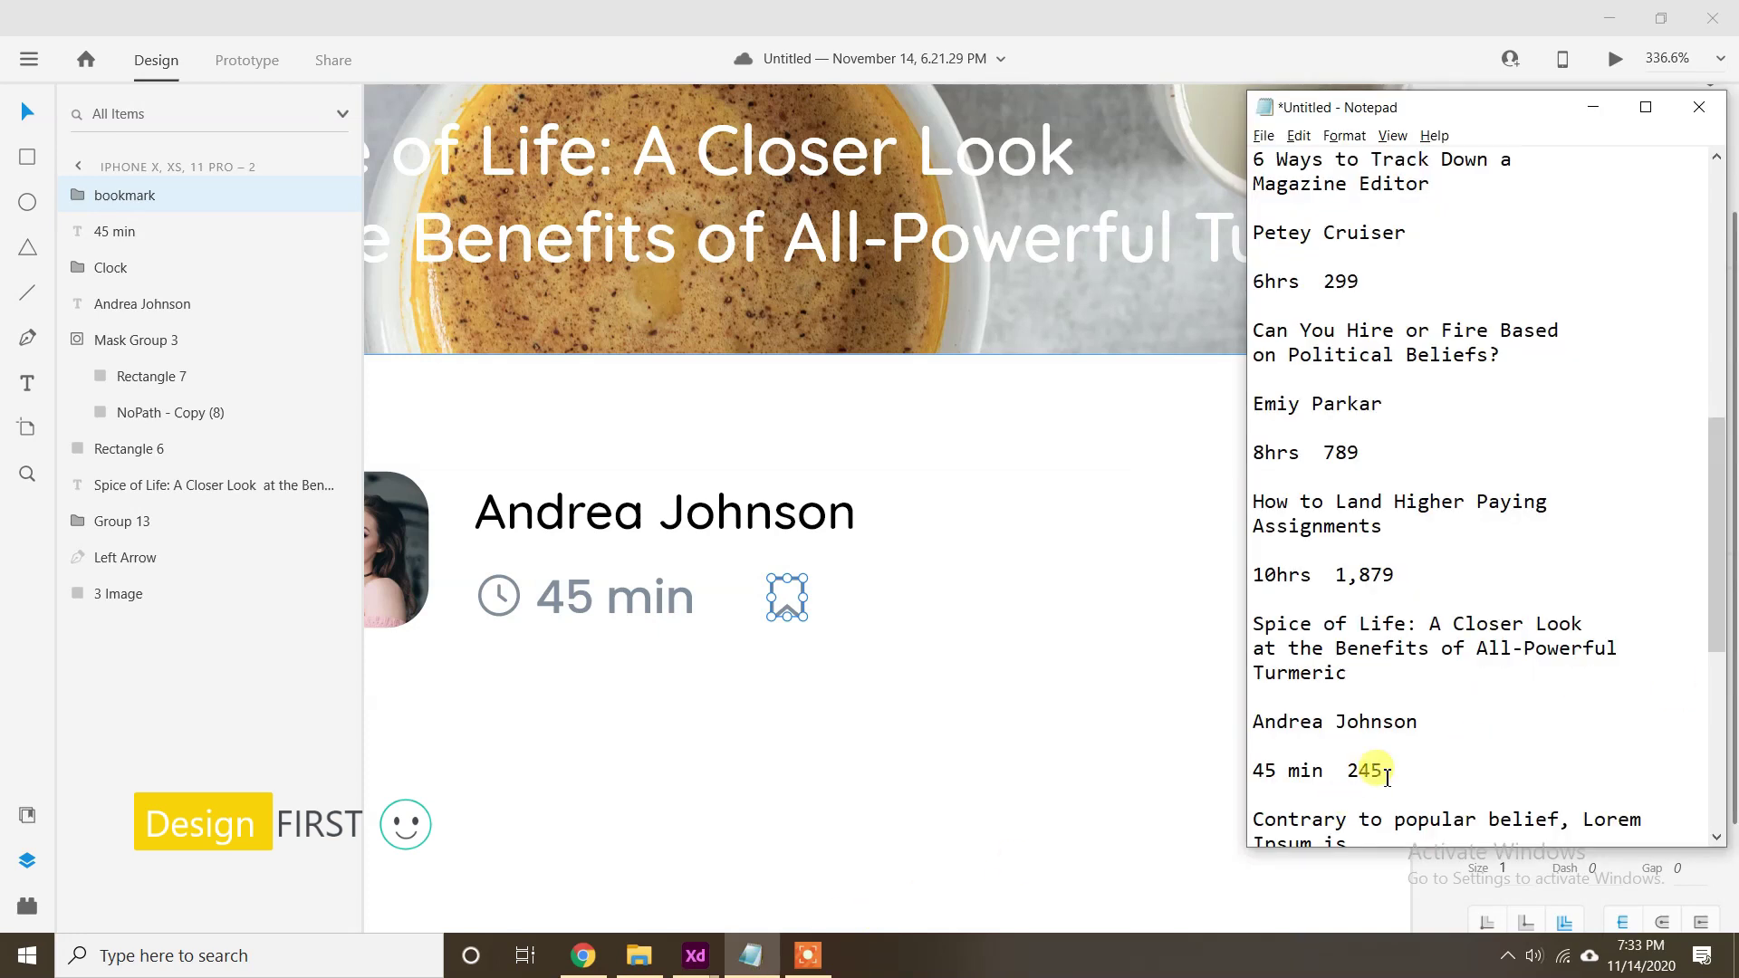
pyautogui.click(1610, 120)
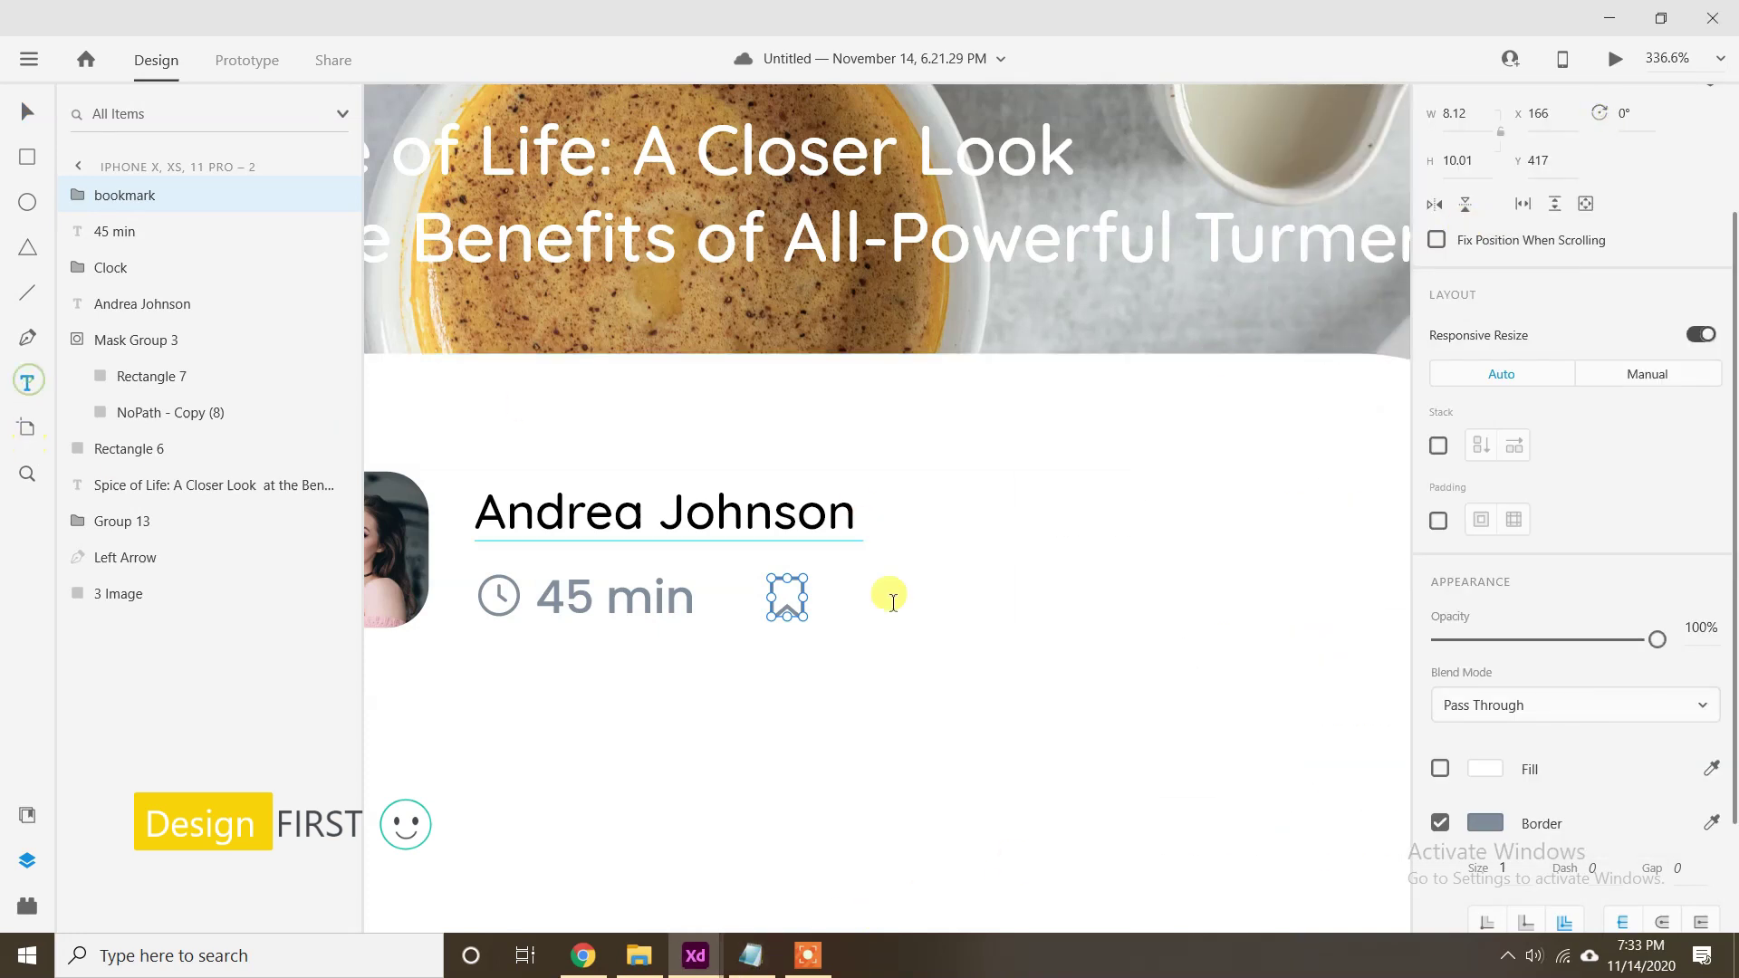
pyautogui.click(838, 593)
pyautogui.write('245')
pyautogui.press('Escape')
pyautogui.scroll(1, 1129, 773)
# Nudge the "245" text to X 176, Y 413 so it sits beside the bookmark icon.
pyautogui.hotkey('shift', 'Down')
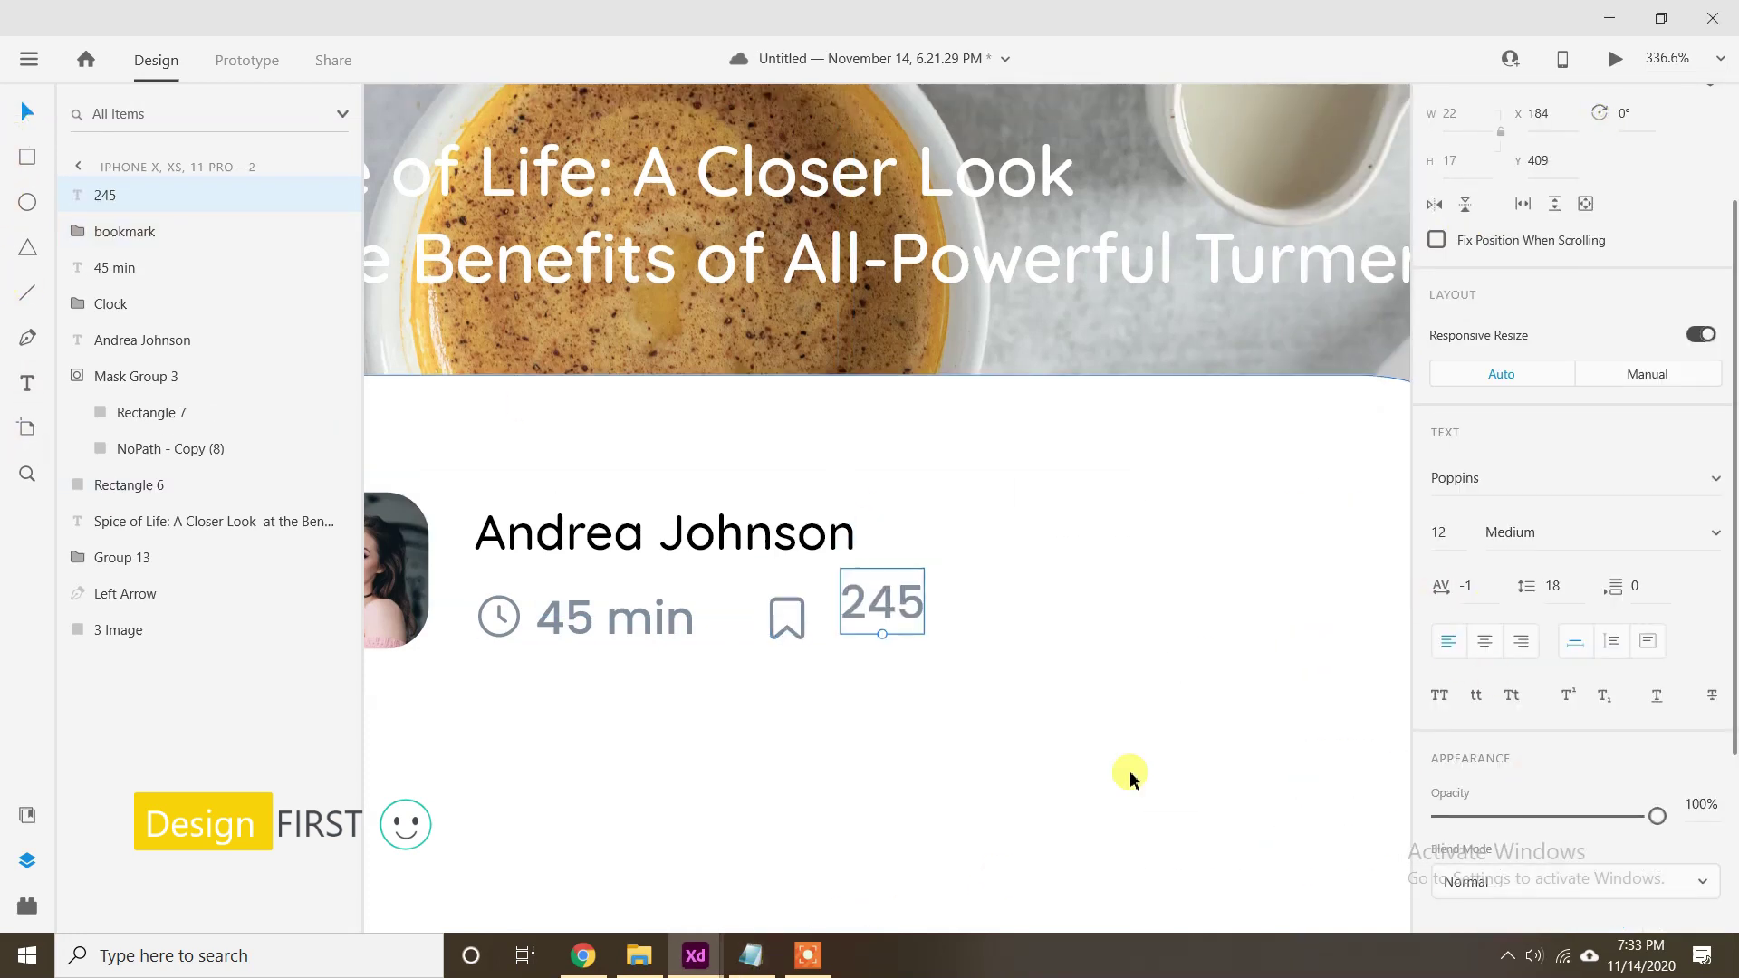
pyautogui.press('Up')
pyautogui.press('Up')
pyautogui.press('Up')
pyautogui.press('Up')
pyautogui.press('Up')
pyautogui.press('Up')
pyautogui.press('Up')
pyautogui.press('Left')
pyautogui.press('Left')
pyautogui.press('Left')
pyautogui.press('Left')
pyautogui.press('Left')
pyautogui.press('Left')
pyautogui.press('Left')
pyautogui.press('Left')
pyautogui.press('Up')
pyautogui.press('Down')
pyautogui.press('Down')
pyautogui.scroll(-3, 1068, 768)
pyautogui.moveTo(1081, 814); pyautogui.dragTo(1080, 765)
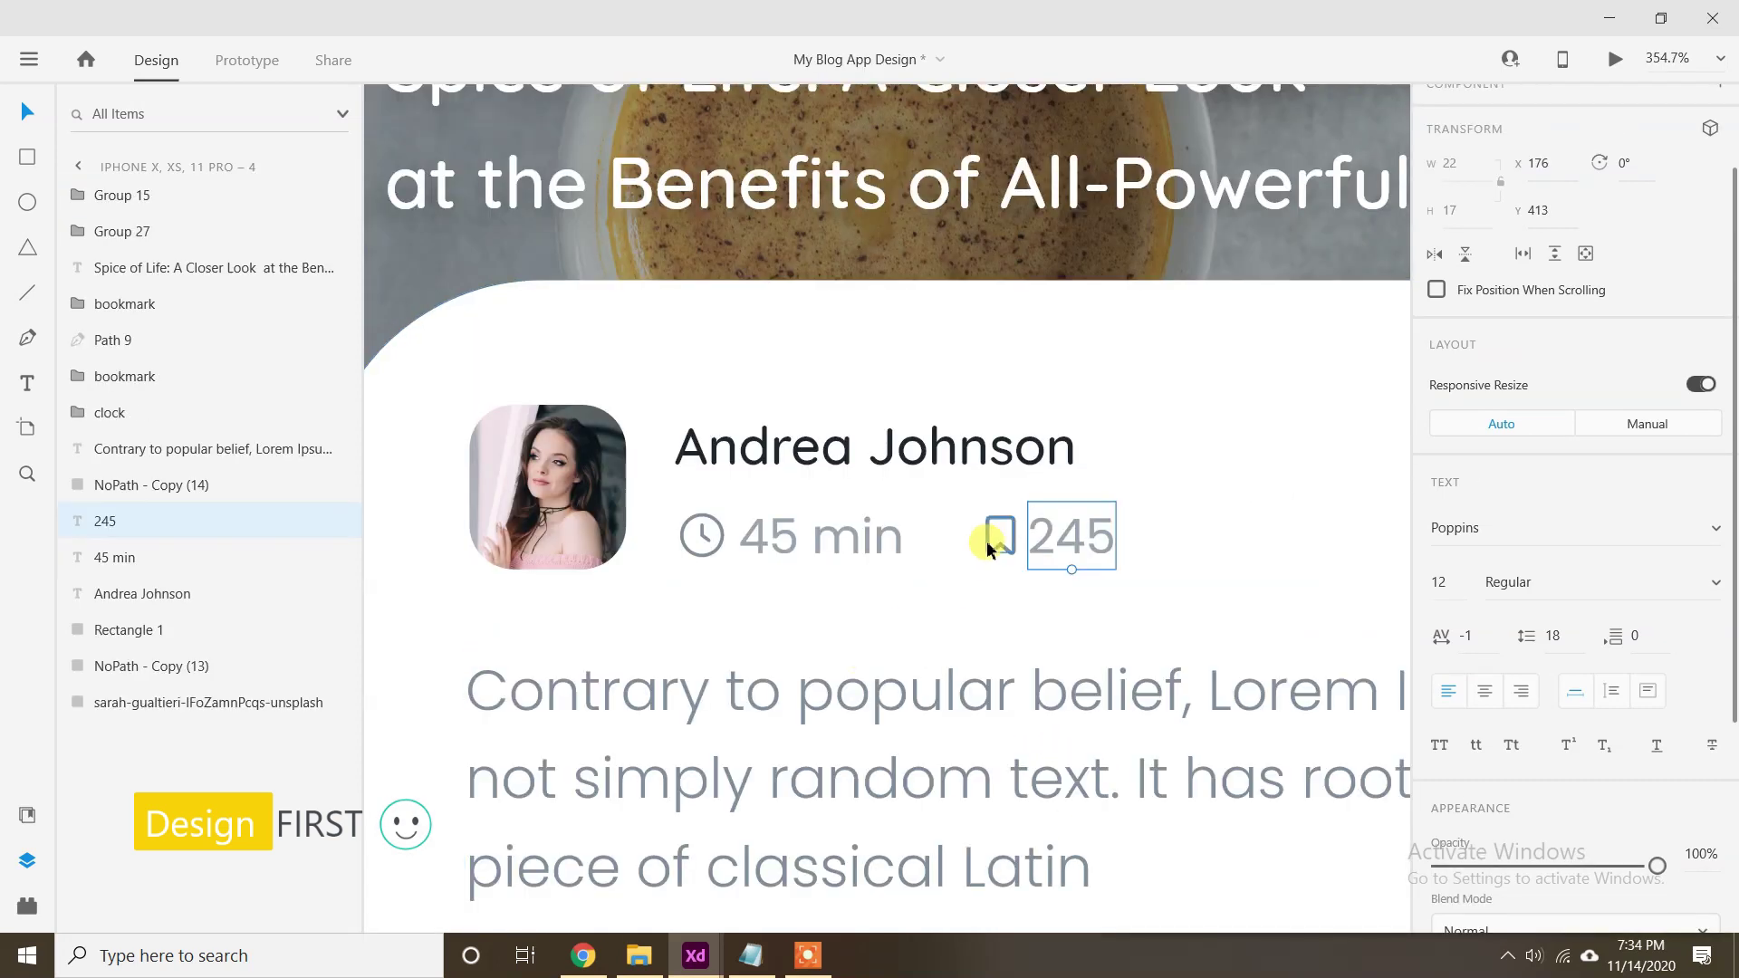
# Check the reference design's reading details, and set both the "45 min" and "245" texts to Regular weight.
pyautogui.click(990, 548)
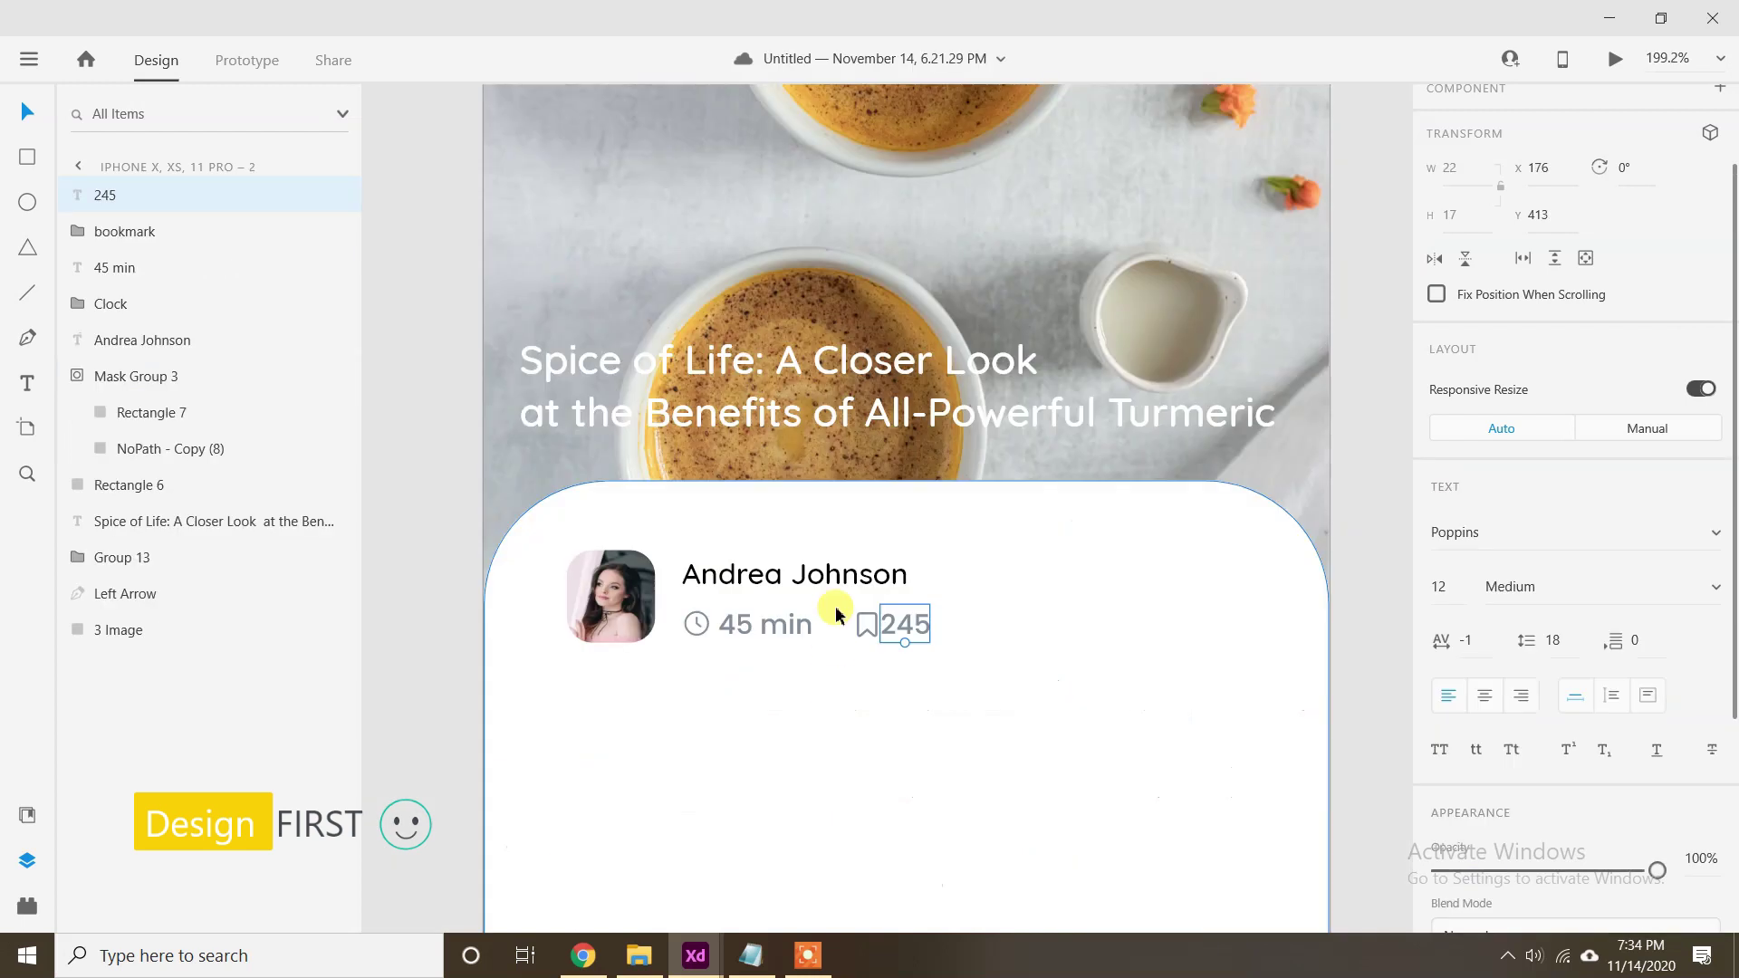
pyautogui.keyDown('shift'); pyautogui.click(818, 622); pyautogui.keyUp('shift')
pyautogui.click(1710, 598)
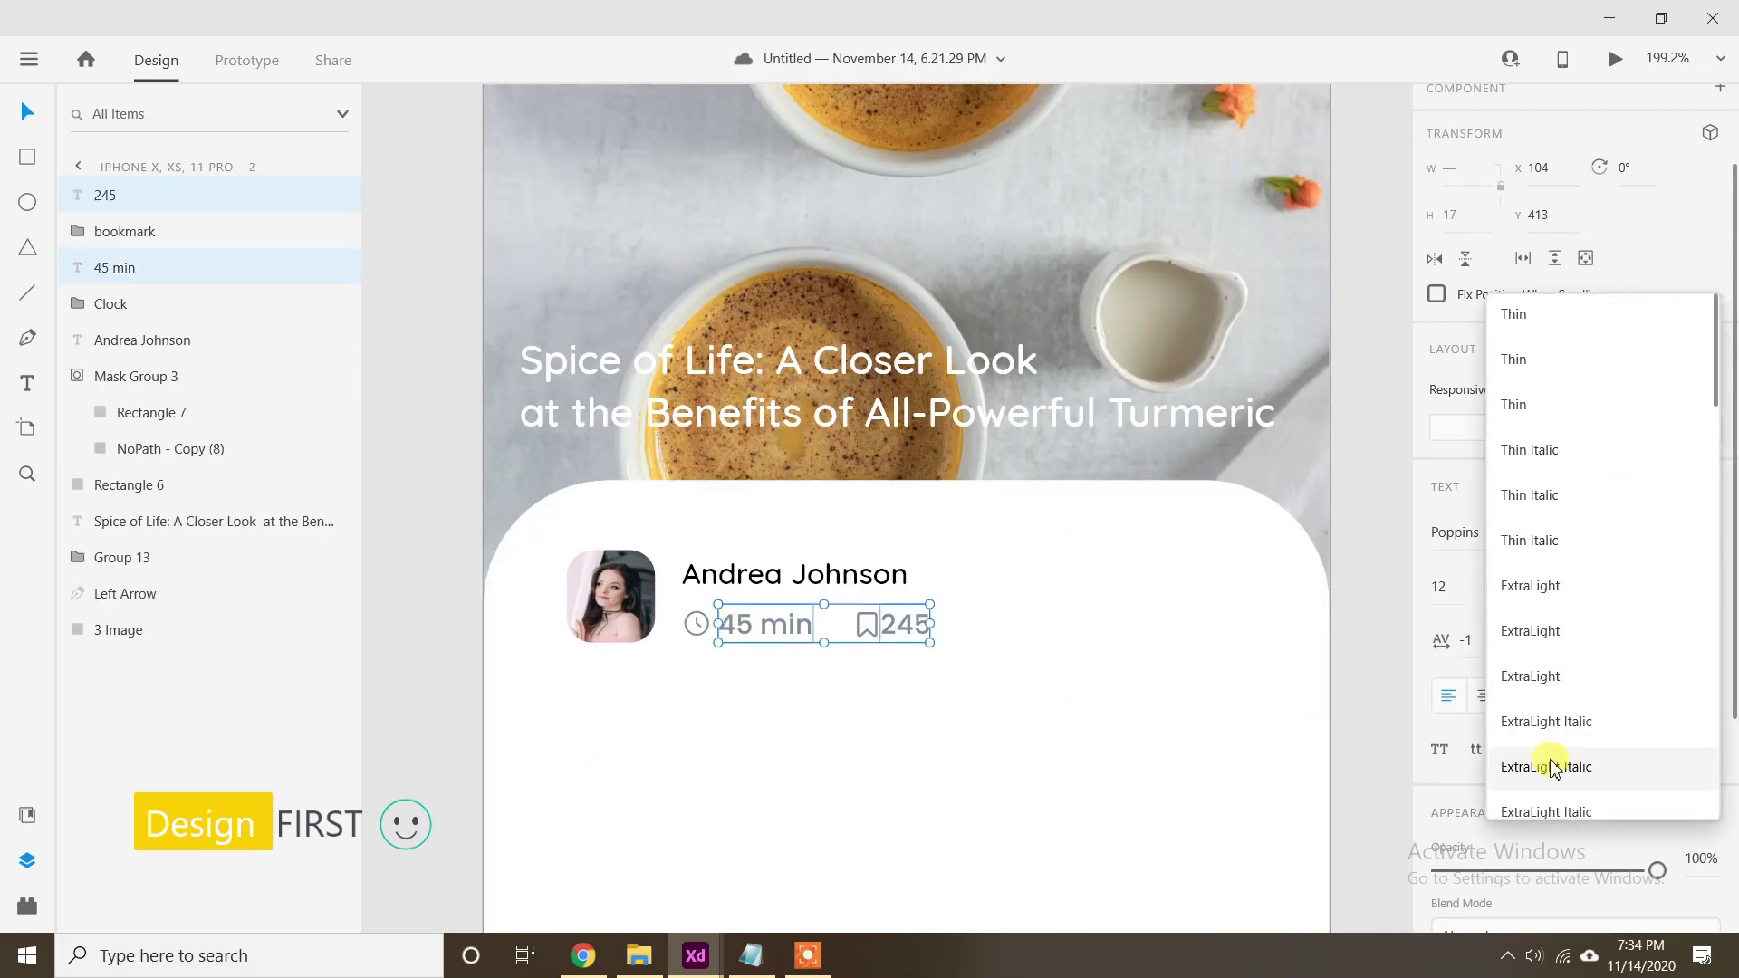
pyautogui.click(1523, 585)
pyautogui.scroll(-1, 1285, 659)
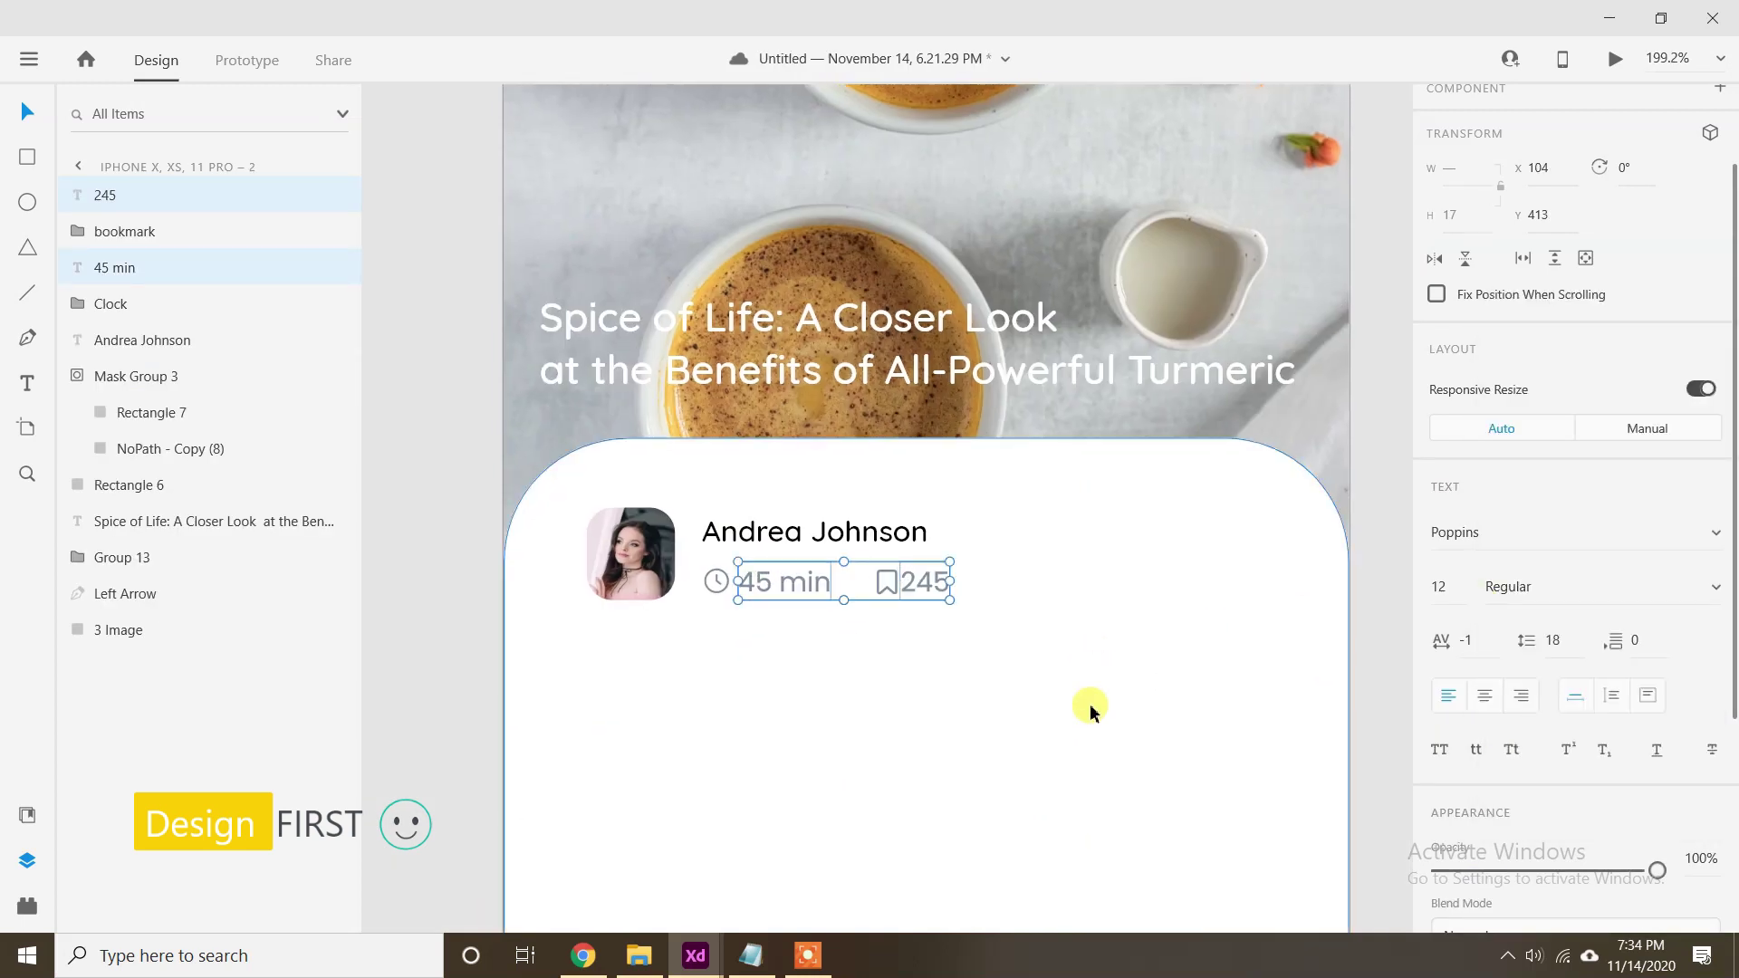
# Copy the "Contrary to popular belief" paragraph from the Notepad notes and paste it as text below the author details.
pyautogui.click(1089, 703)
pyautogui.click(591, 648)
pyautogui.hotkey('alt', 'Tab')
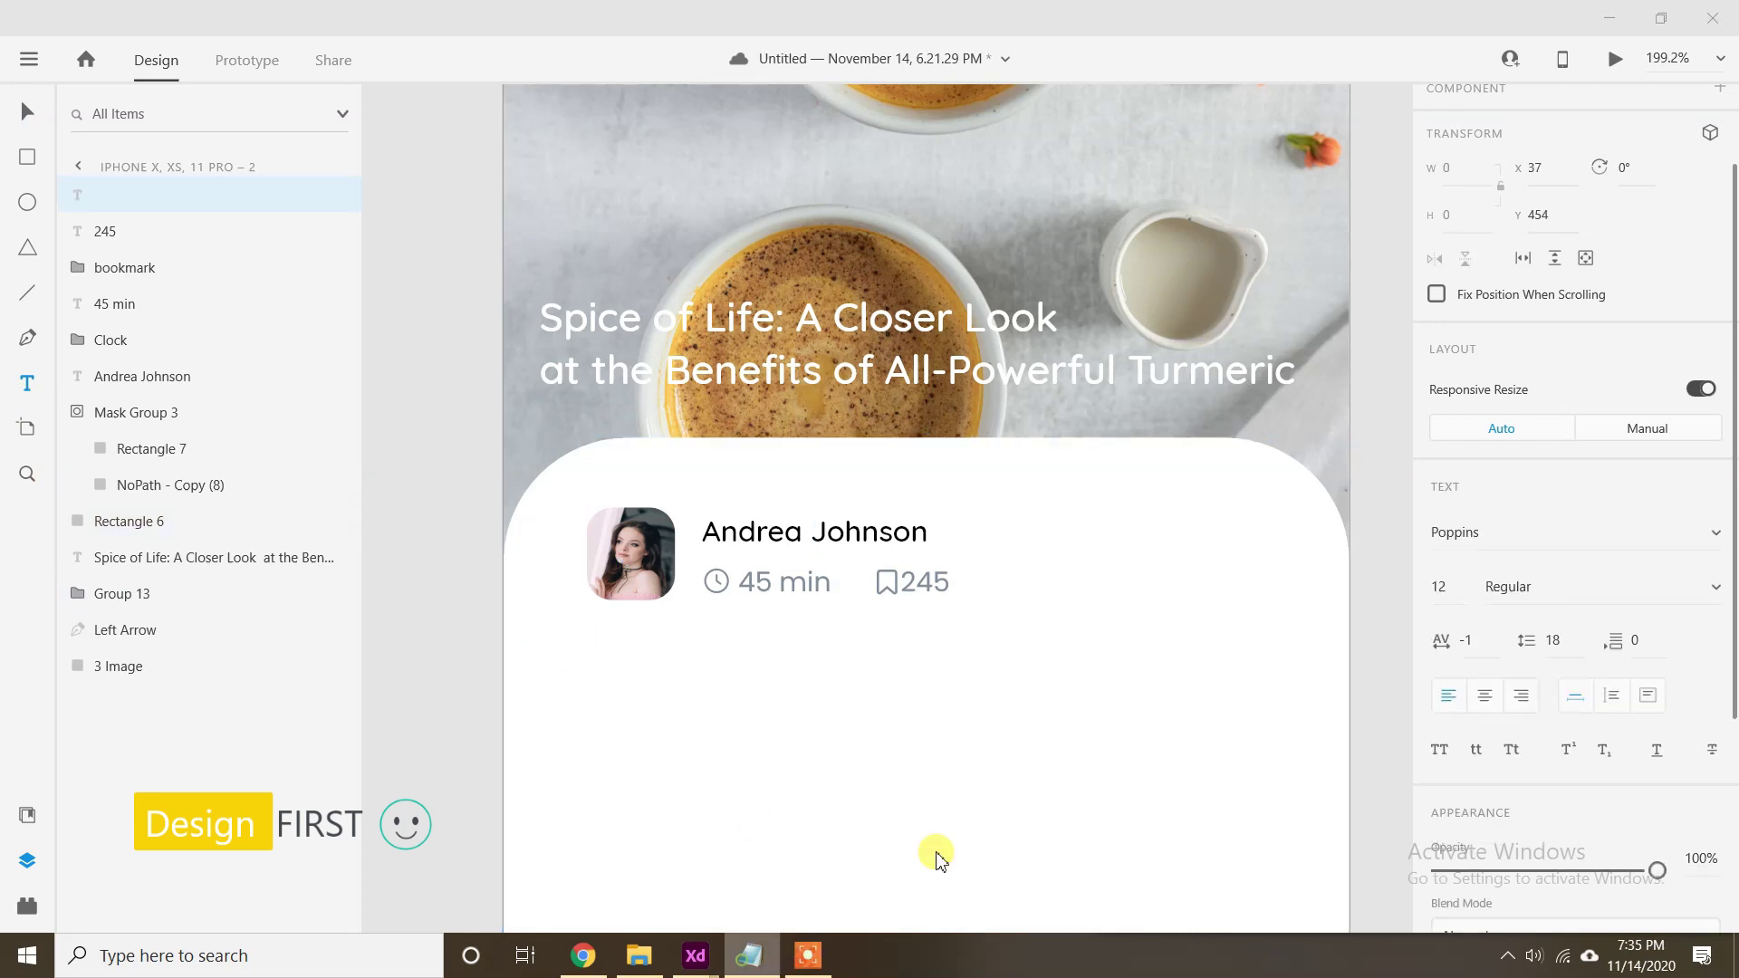
pyautogui.scroll(-2, 1443, 764)
pyautogui.moveTo(1492, 720); pyautogui.dragTo(1204, 601)
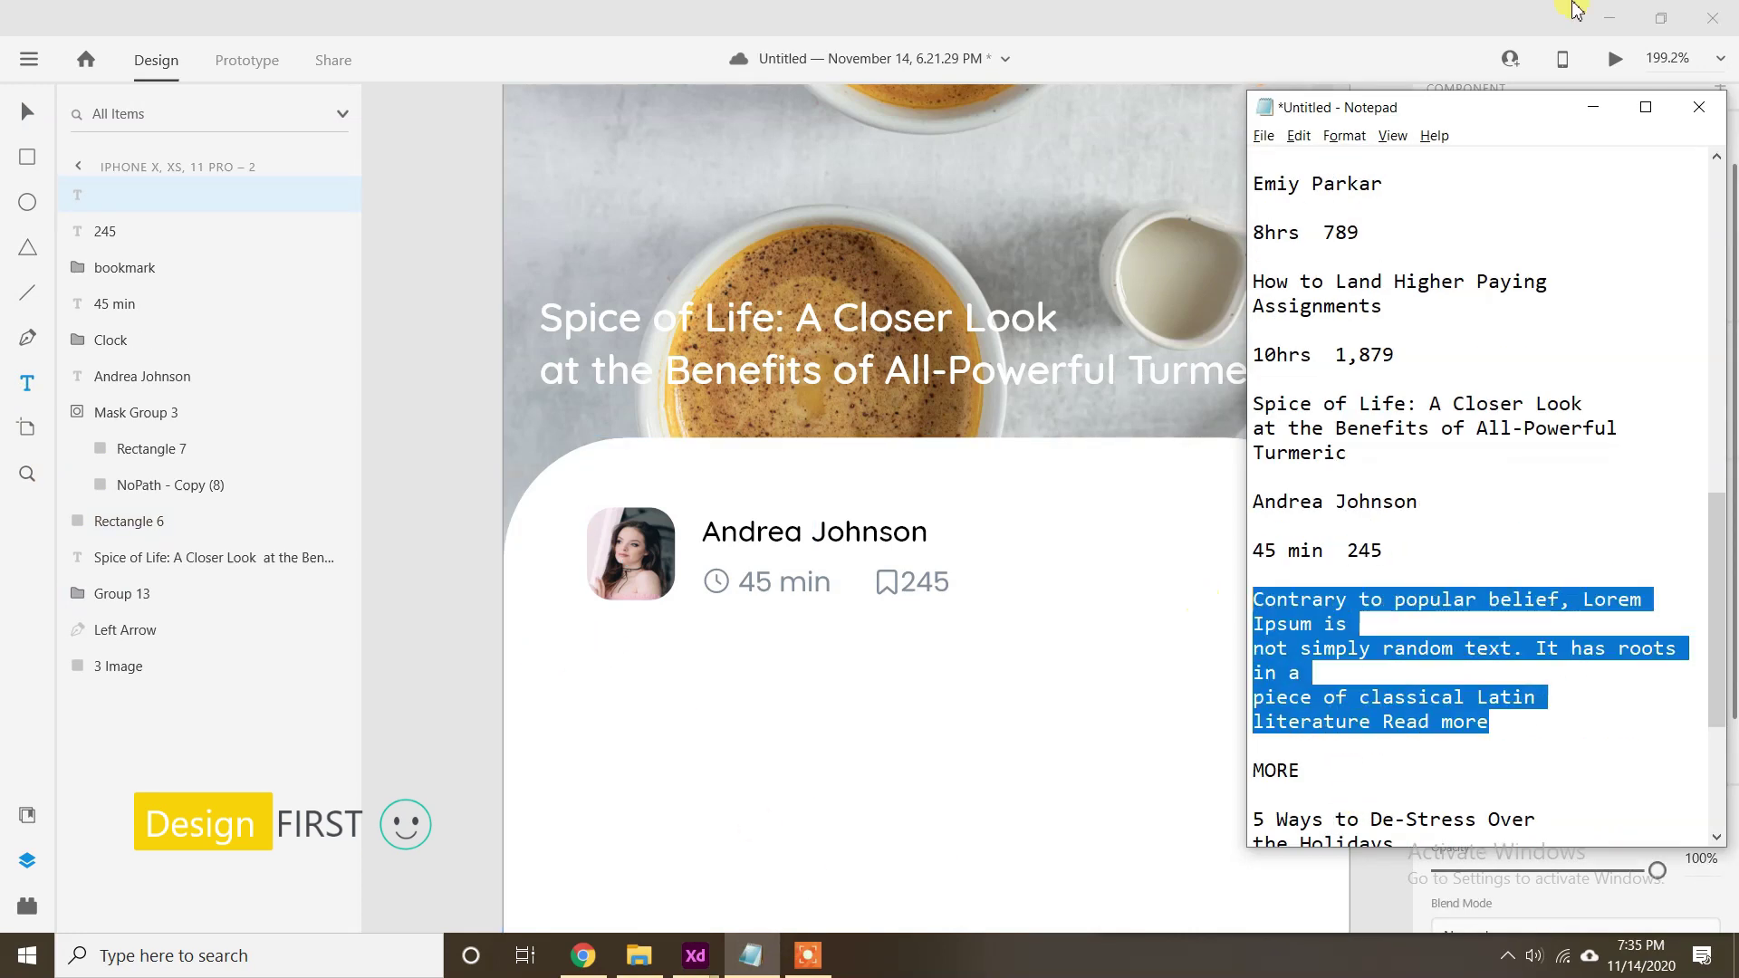
pyautogui.hotkey('ctrl', 'c')
pyautogui.hotkey('alt', 'Tab')
pyautogui.hotkey('ctrl', 'v')
pyautogui.press('Escape')
# Format the article paragraph with font size 14, character spacing 0 and Light weight.
pyautogui.scroll(2, 1068, 727)
pyautogui.click(1438, 586)
pyautogui.write('14')
pyautogui.press('Return')
pyautogui.click(1454, 643)
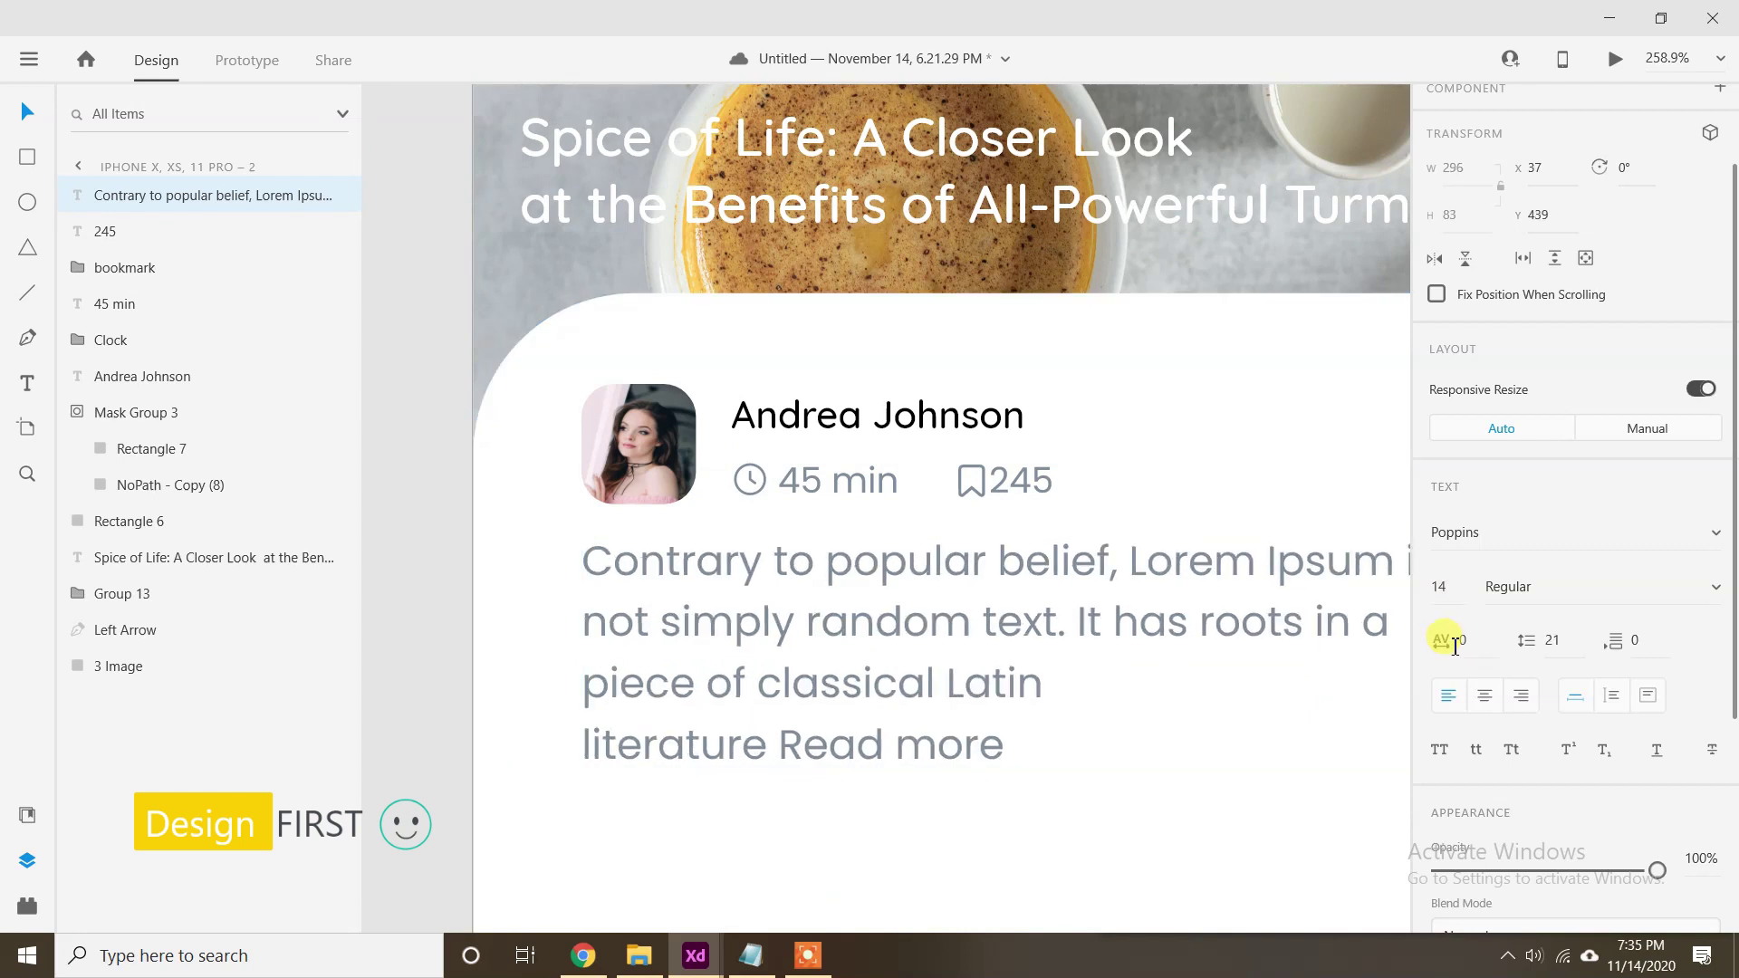
pyautogui.scroll(-3, 958, 663)
pyautogui.scroll(2, 959, 664)
pyautogui.click(1717, 593)
pyautogui.scroll(3, 1611, 380)
pyautogui.click(1572, 439)
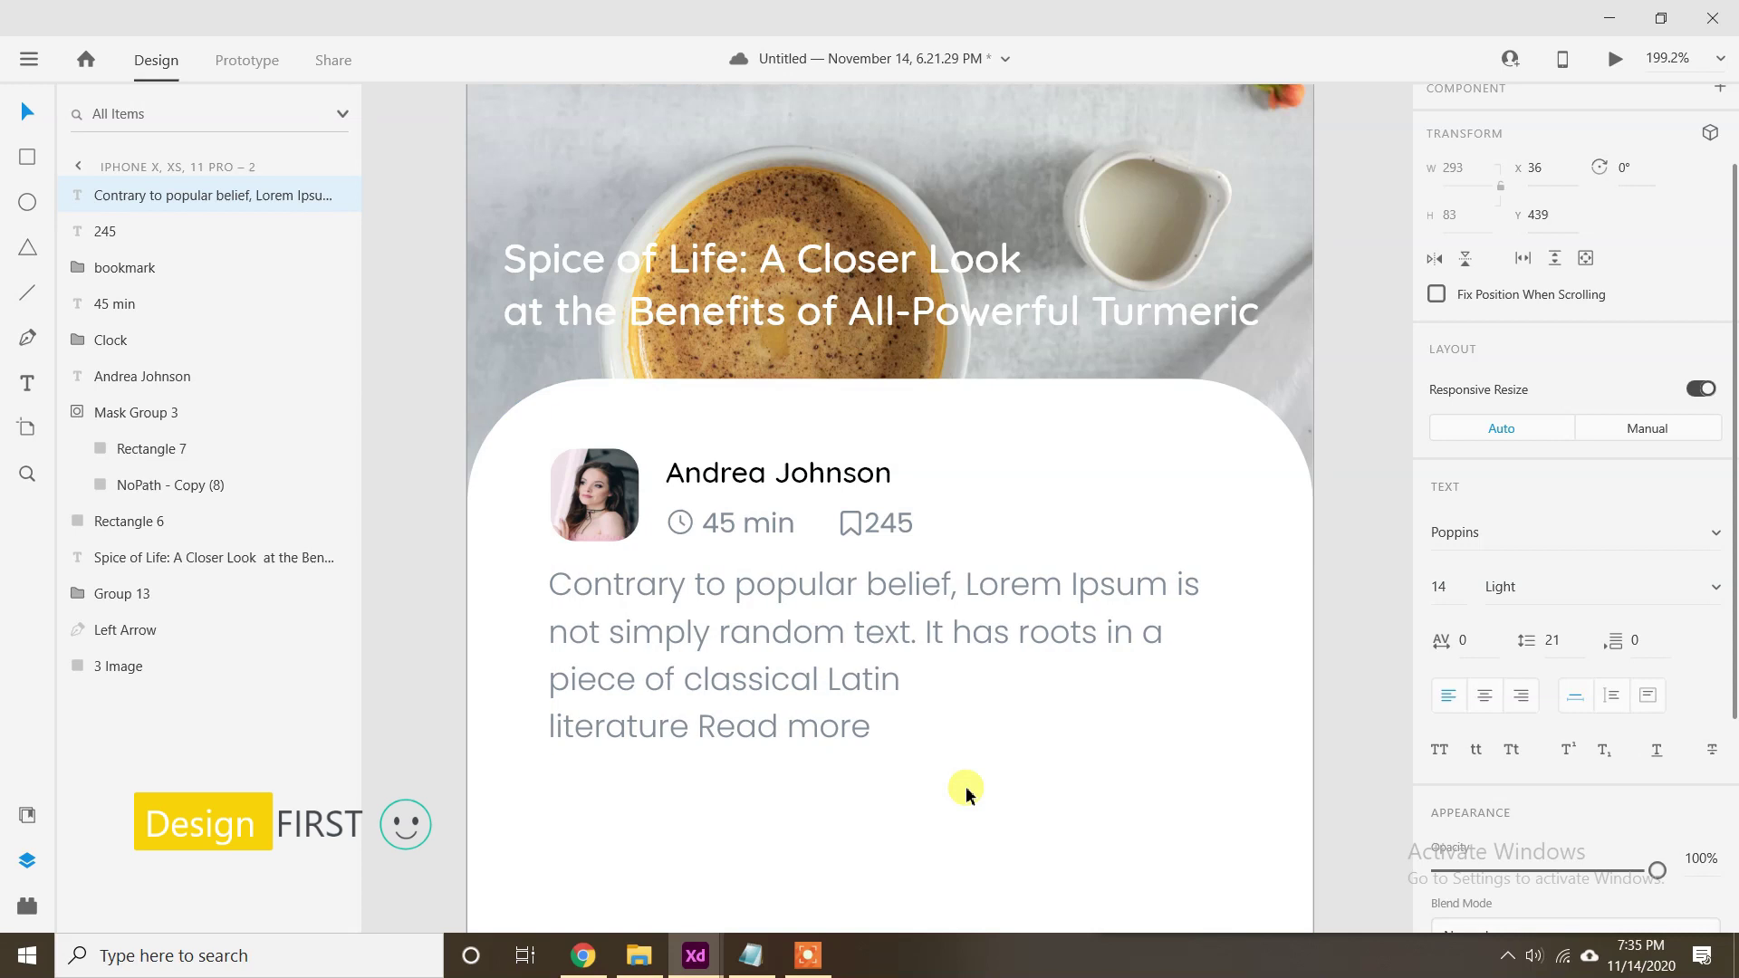
# Nudge the article paragraph to X 36, Y 450 below the author details.
pyautogui.press('Left')
pyautogui.hotkey('shift', 'Down')
pyautogui.press('Down')
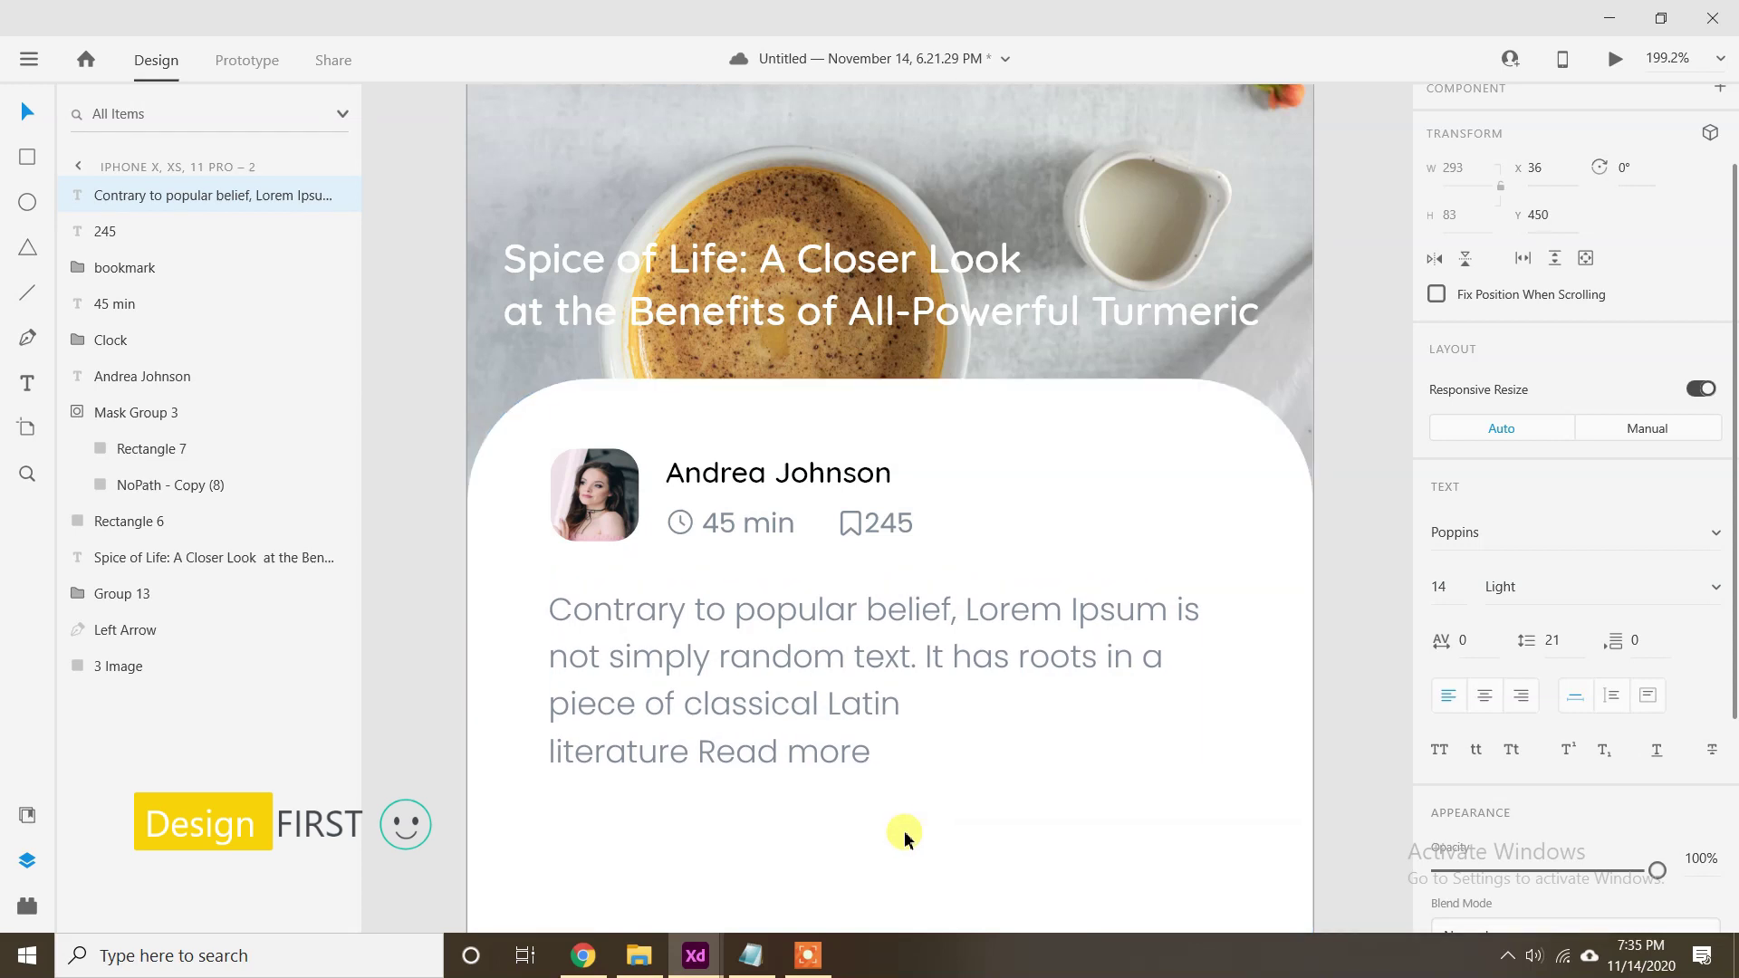
# Style the words "Read more" at the end of the paragraph in Medium Italic with a blue fill.
pyautogui.scroll(-1, 905, 838)
pyautogui.doubleClick(735, 712)
pyautogui.moveTo(717, 725); pyautogui.dragTo(905, 732)
pyautogui.scroll(-2, 1718, 746)
pyautogui.click(1714, 459)
pyautogui.scroll(-3, 1578, 513)
pyautogui.scroll(-2, 1580, 507)
pyautogui.click(1584, 493)
pyautogui.scroll(-1, 1486, 671)
pyautogui.click(1485, 671)
pyautogui.click(1239, 806)
pyautogui.click(905, 827)
# Underline the words "Read more" at the end of the paragraph.
pyautogui.doubleClick(752, 716)
pyautogui.moveTo(728, 725); pyautogui.dragTo(1060, 729)
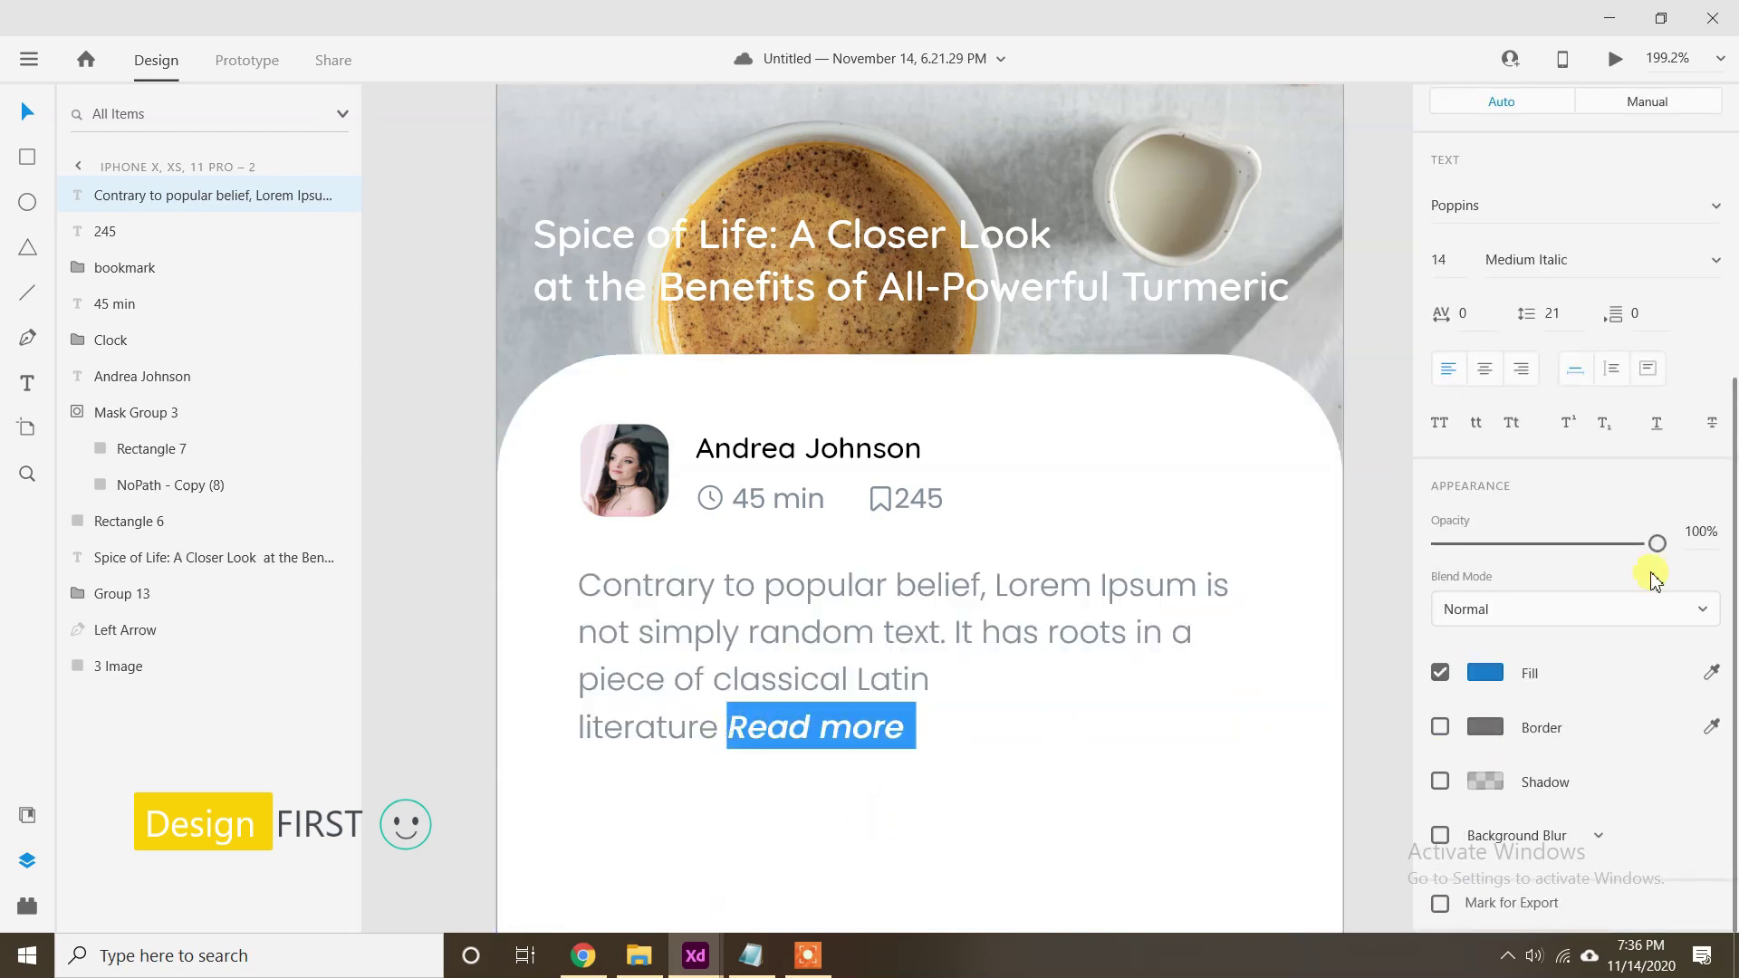
pyautogui.click(1654, 426)
pyautogui.press('Escape')
pyautogui.scroll(-2, 934, 759)
pyautogui.moveTo(877, 838); pyautogui.dragTo(967, 714)
pyautogui.scroll(2, 934, 759)
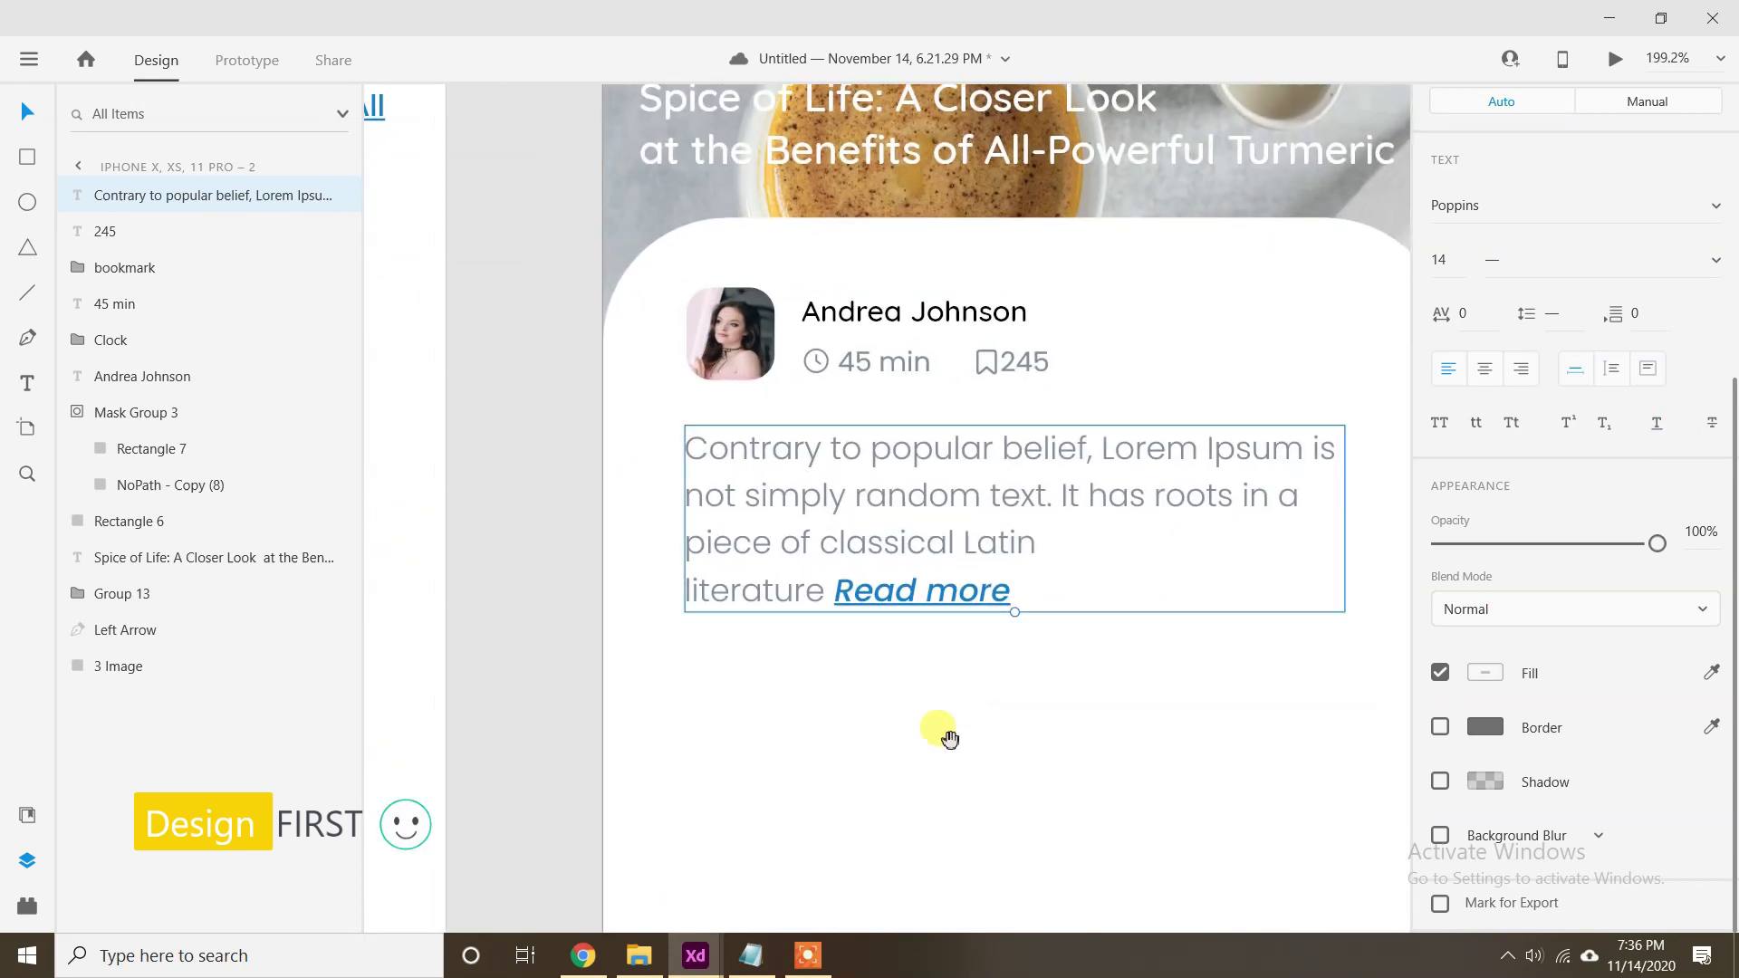
# Copy the heading "MORE" from the Notepad notes and paste it as text below the article paragraph.
pyautogui.click(652, 666)
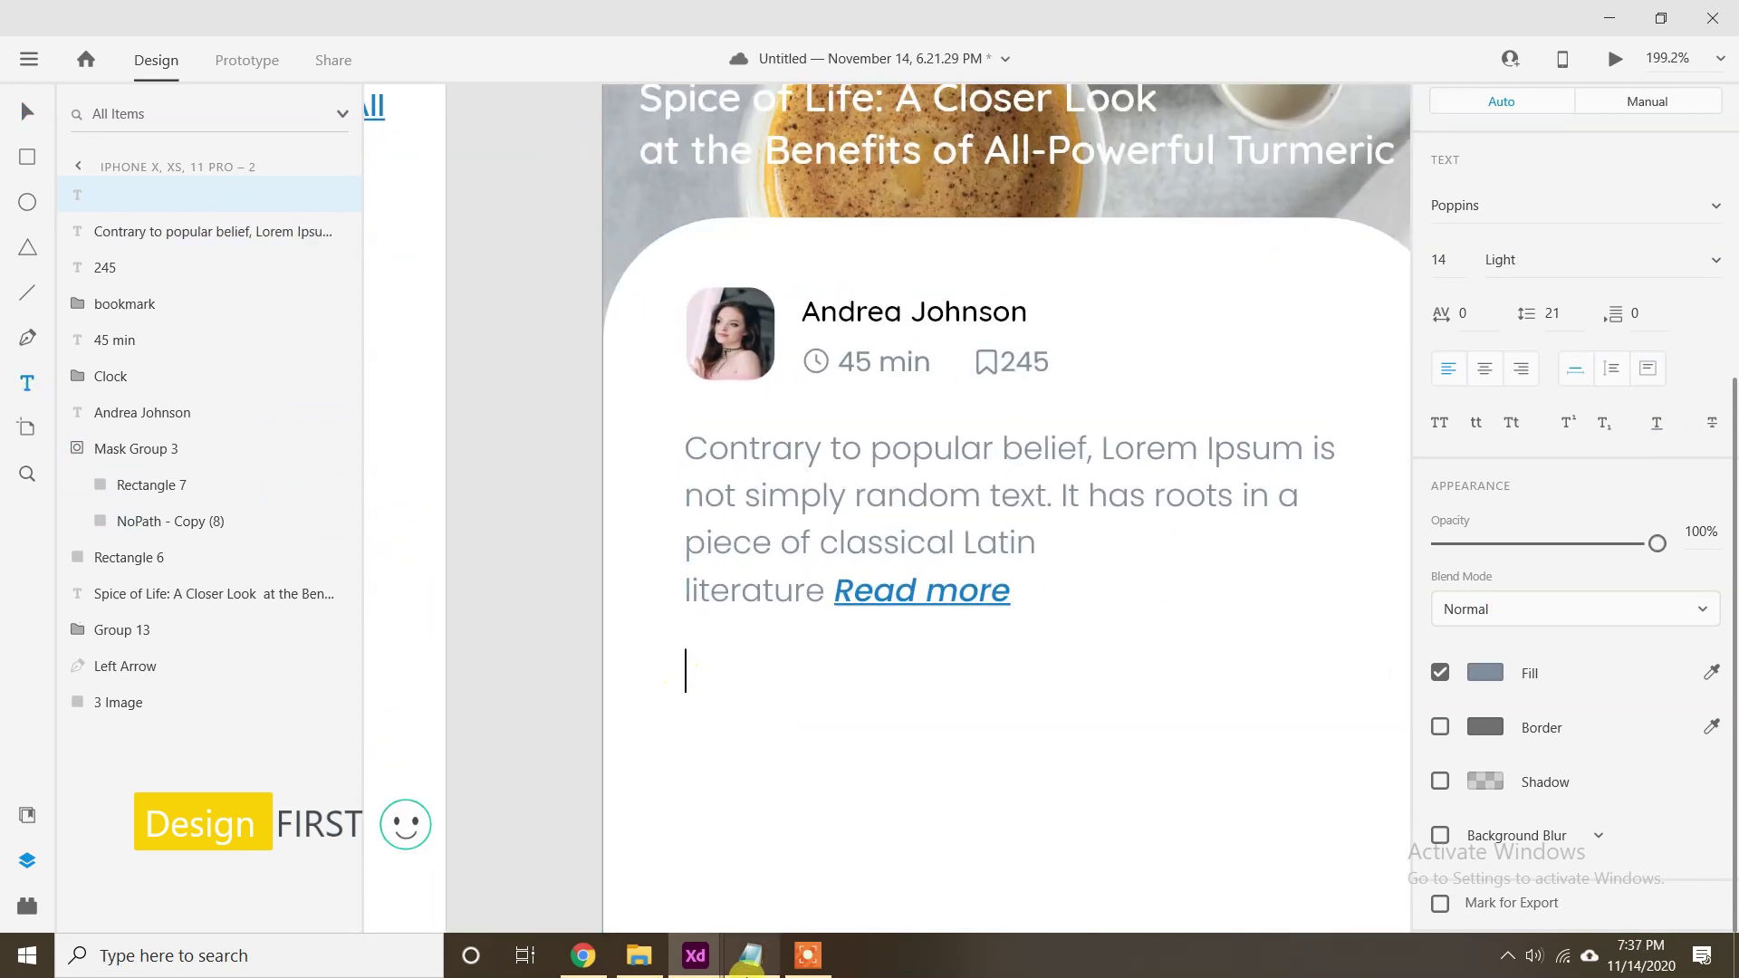
pyautogui.click(751, 955)
pyautogui.moveTo(1287, 770); pyautogui.dragTo(1228, 783)
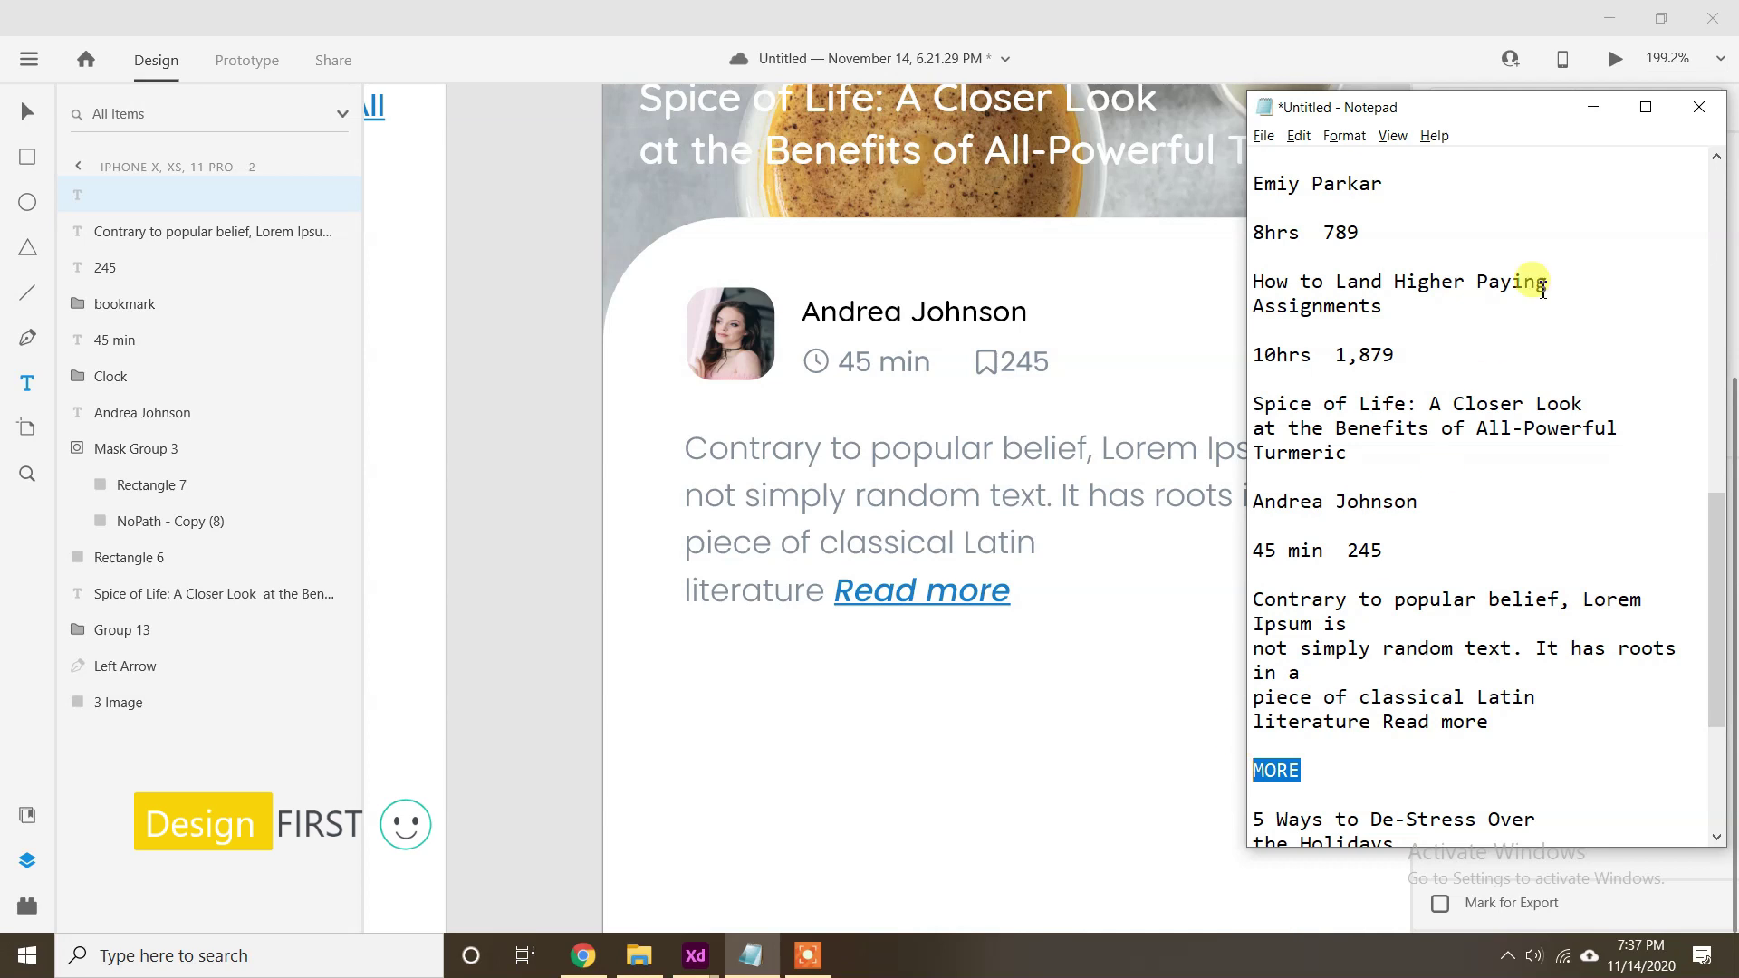
pyautogui.hotkey('ctrl', 'c')
pyautogui.click(1593, 107)
pyautogui.hotkey('ctrl', 'v')
pyautogui.press('Escape')
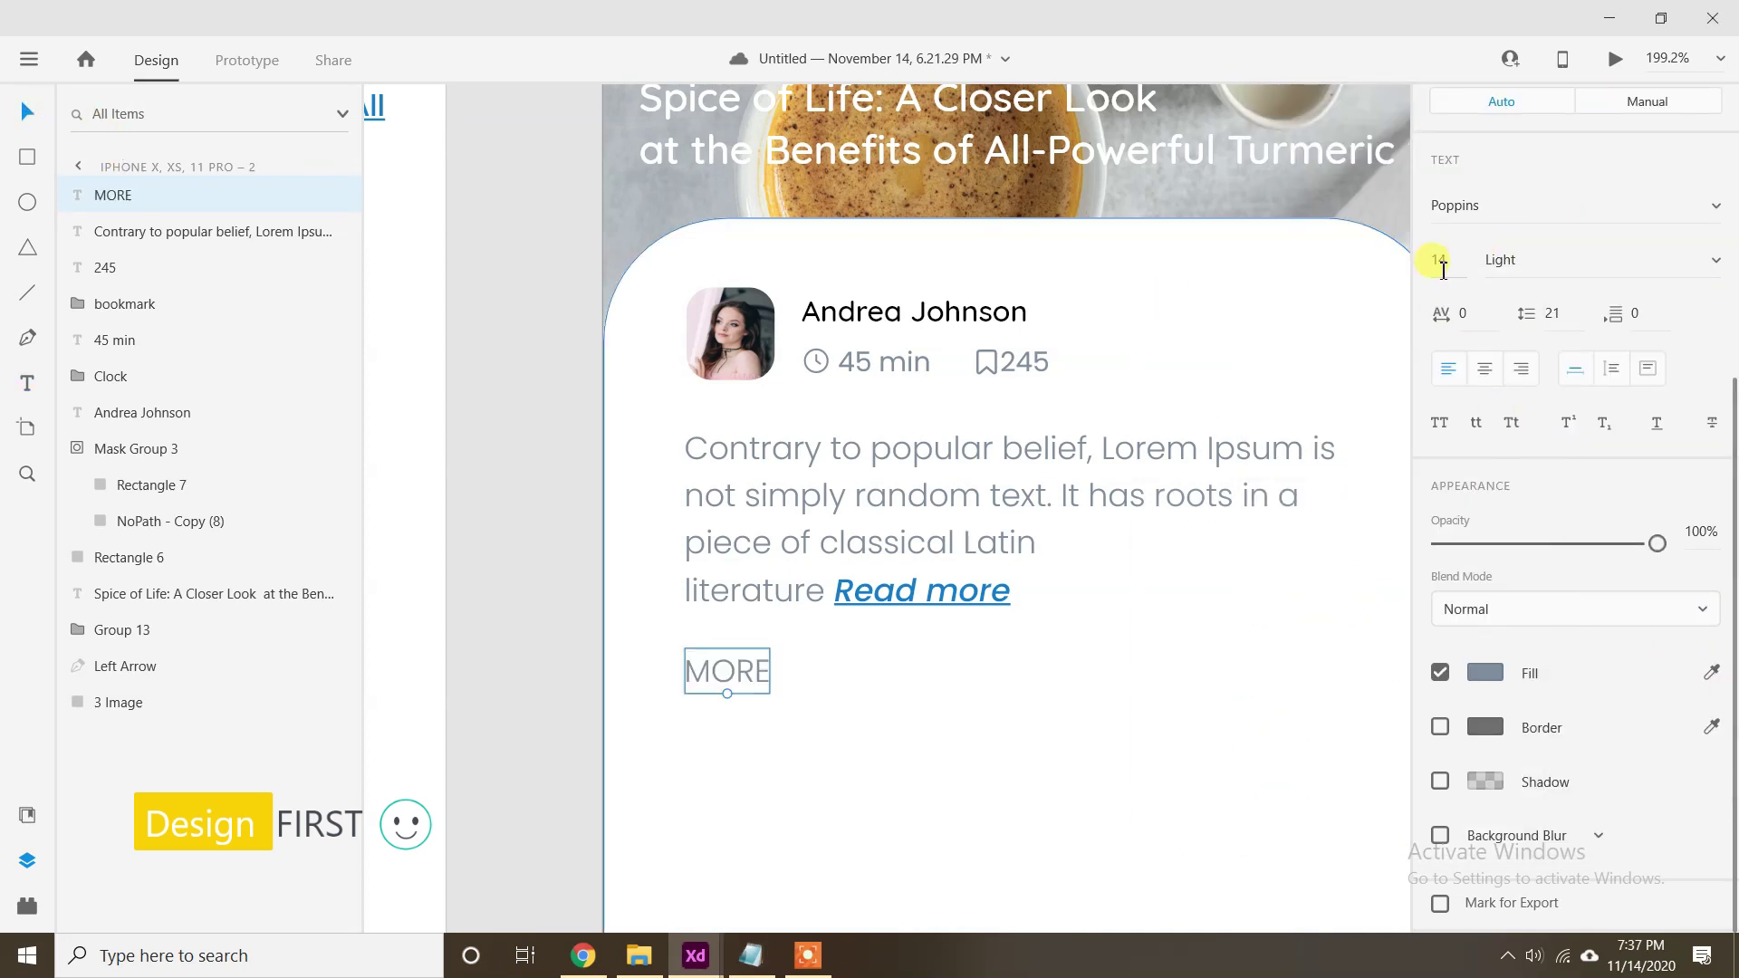
# Format the MORE heading in Quicksand Bold, size 20, with character spacing 46.
pyautogui.write('20')
pyautogui.press('Return')
pyautogui.click(1476, 209)
pyautogui.write('Quicksand')
pyautogui.press('Return')
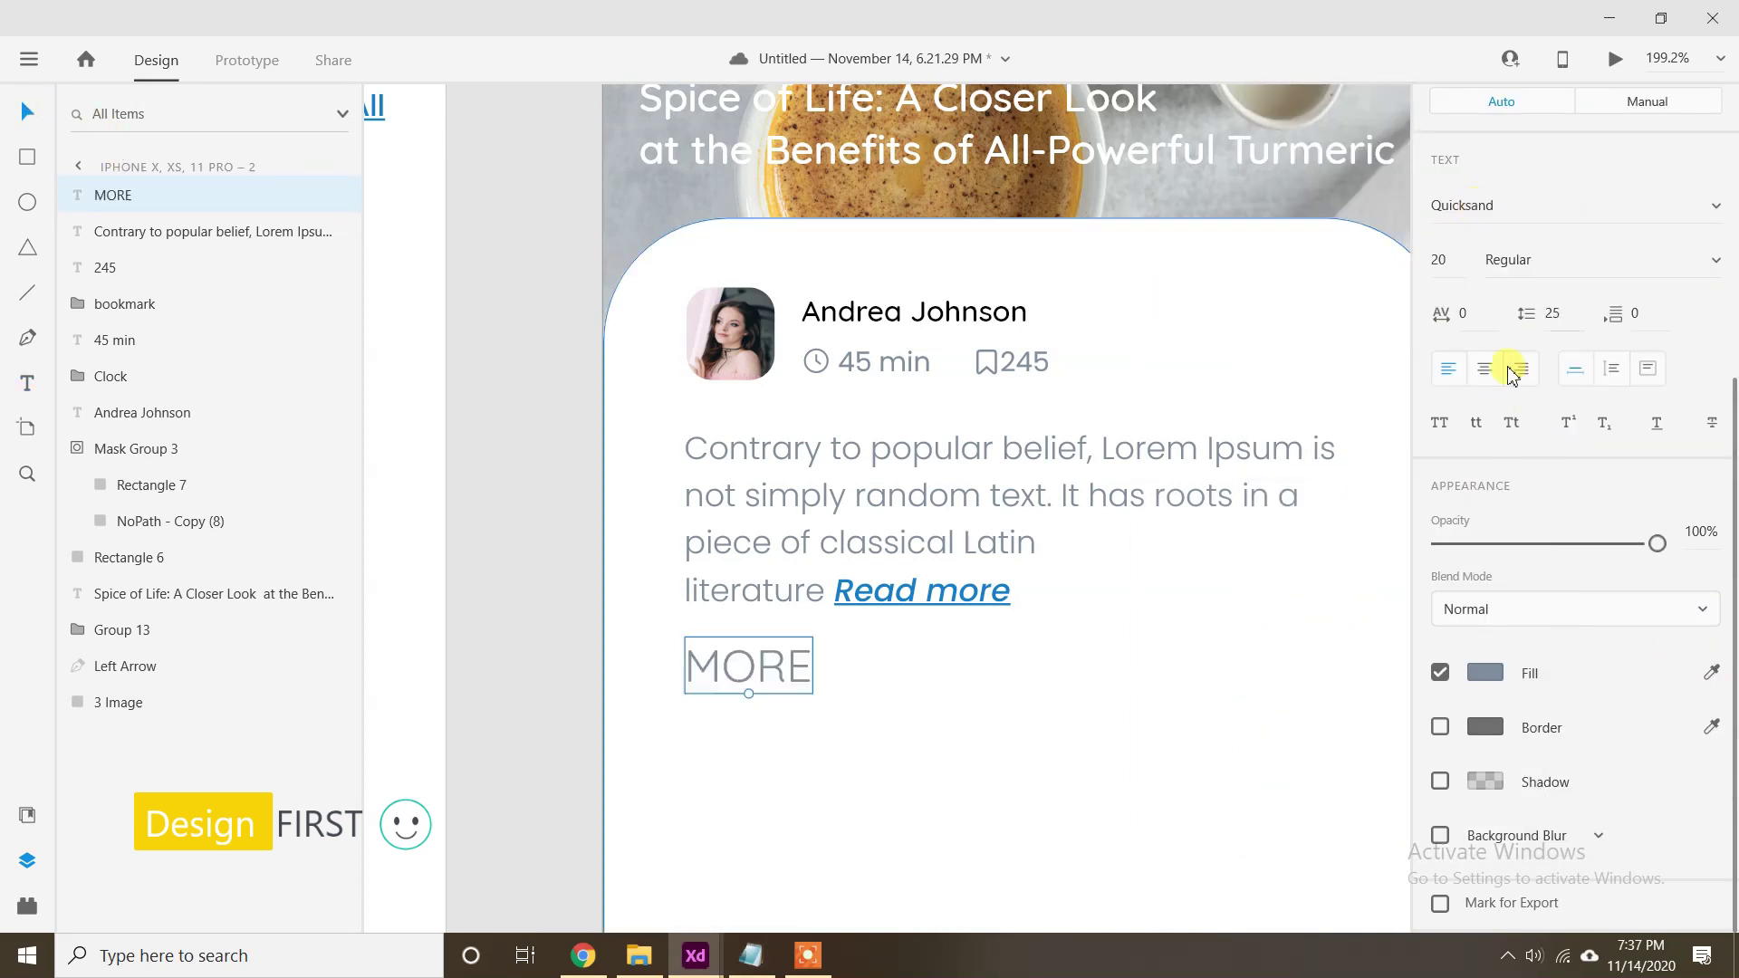
pyautogui.click(1469, 326)
pyautogui.write('46')
pyautogui.press('Return')
pyautogui.click(1699, 704)
pyautogui.click(1556, 796)
# Nudge the MORE heading to X 31, Y 562 and change its fill to black.
pyautogui.press('Left')
pyautogui.press('Left')
pyautogui.press('Left')
pyautogui.press('Left')
pyautogui.press('Left')
pyautogui.press('Up')
pyautogui.hotkey('shift', 'Down')
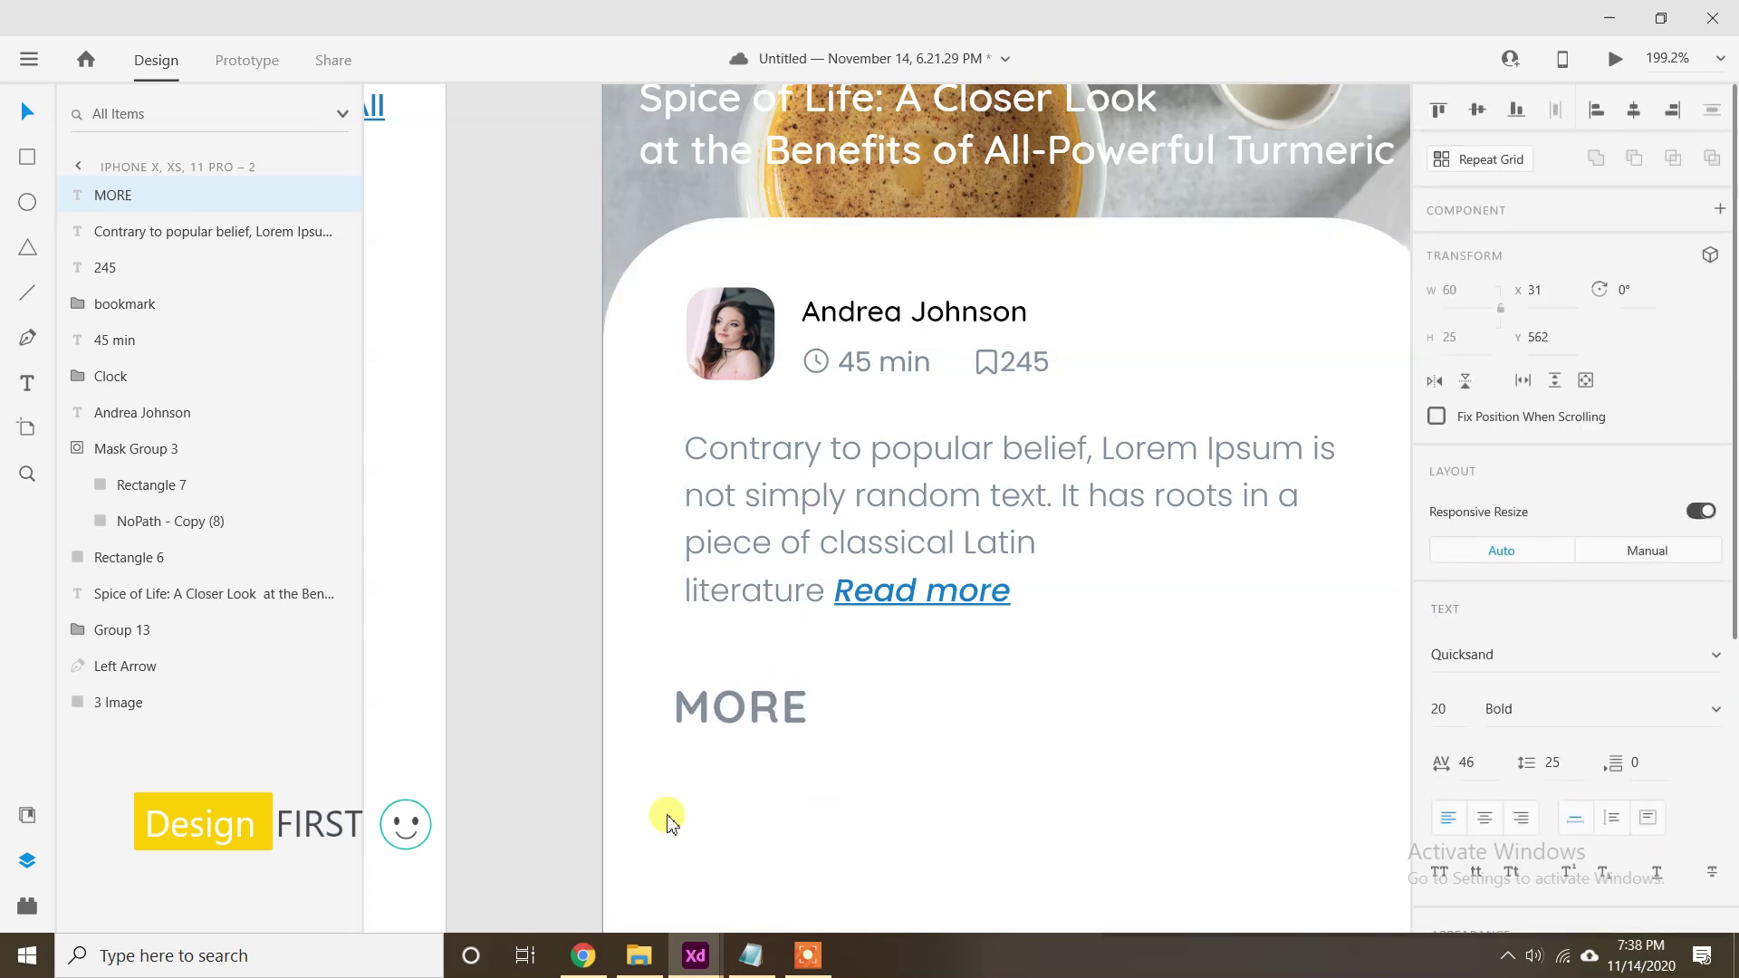
pyautogui.scroll(-5, 1404, 749)
pyautogui.click(788, 826)
# Duplicate the first Popular article from the home screen and place the copy under the MORE heading.
pyautogui.scroll(-3, 1098, 541)
pyautogui.moveTo(932, 683); pyautogui.dragTo(970, 660)
pyautogui.scroll(-3, 961, 636)
pyautogui.click(579, 477)
pyautogui.scroll(3, 1443, 400)
pyautogui.click(1476, 159)
pyautogui.moveTo(797, 472); pyautogui.dragTo(926, 687)
pyautogui.click(1454, 172)
pyautogui.click(1286, 299)
# Ungroup the second Popular article's repeat grid and place a copy of that article below the first one under MORE.
pyautogui.click(644, 571)
pyautogui.click(1516, 160)
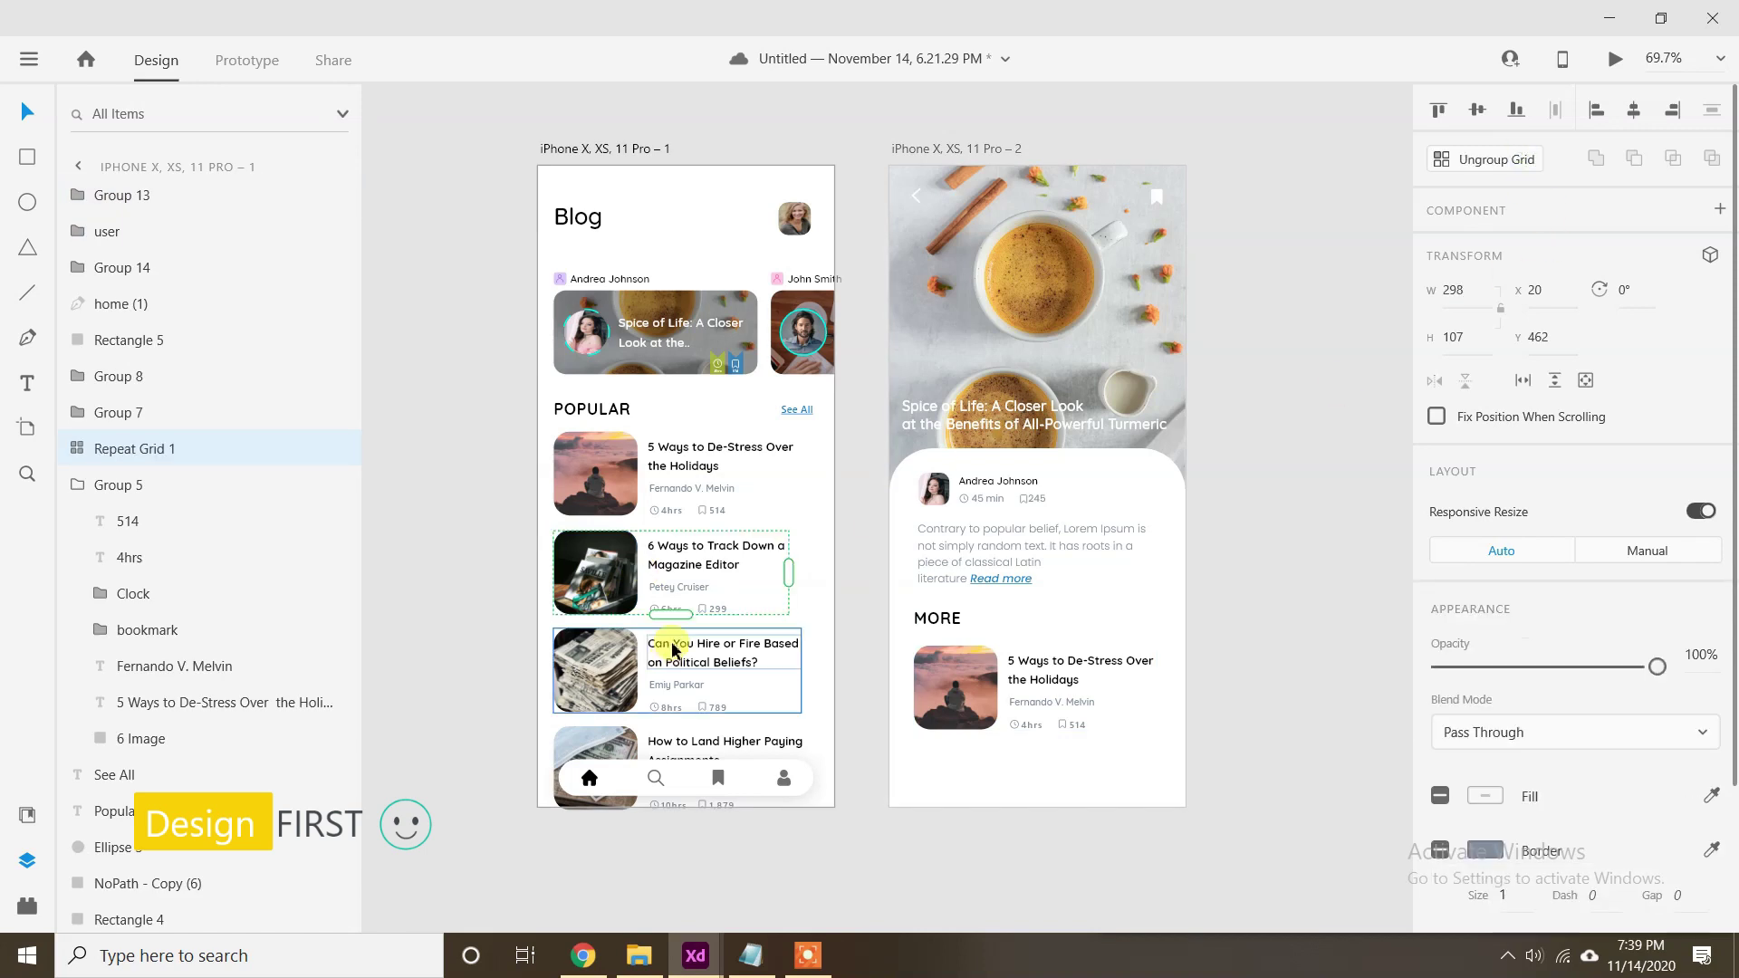
pyautogui.click(1476, 161)
pyautogui.moveTo(562, 571); pyautogui.dragTo(947, 766)
pyautogui.click(1232, 446)
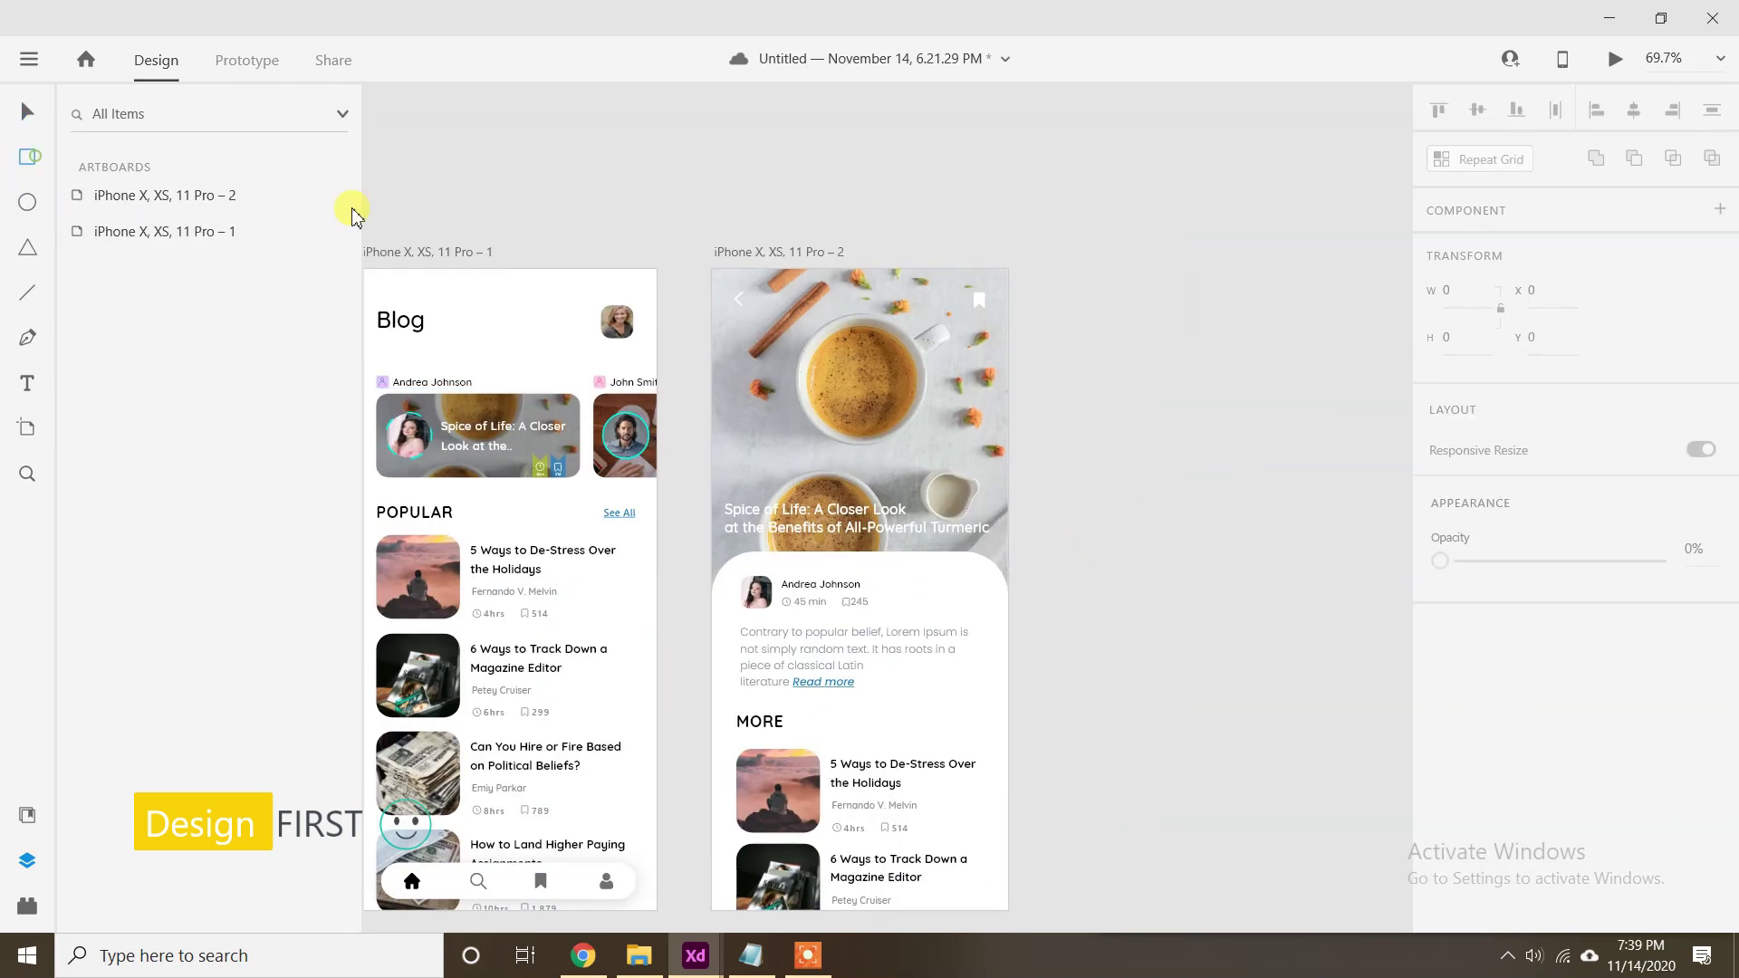
# Draw a 375 by 406 rectangle over the article cover and shift it sideways until it overlaps only the cover's outer edge.
pyautogui.moveTo(748, 369)
pyautogui.mouseDown()
pyautogui.moveTo(939, 582)
pyautogui.moveTo(1007, 590)
pyautogui.mouseUp()
pyautogui.click(14, 114)
pyautogui.hotkey('shift', 'Down')
pyautogui.hotkey('shift', 'Right')
pyautogui.hotkey('shift', 'Right')
pyautogui.hotkey('shift', 'Right')
pyautogui.hotkey('shift', 'Right')
pyautogui.hotkey('shift', 'Right')
pyautogui.hotkey('shift', 'Right')
pyautogui.hotkey('shift', 'Right')
pyautogui.hotkey('shift', 'Right')
pyautogui.hotkey('shift', 'Right')
pyautogui.hotkey('shift', 'Right')
pyautogui.hotkey('shift', 'Right')
pyautogui.hotkey('shift', 'Right')
pyautogui.hotkey('shift', 'Right')
pyautogui.hotkey('shift', 'Right')
pyautogui.hotkey('shift', 'Right')
pyautogui.hotkey('shift', 'Right')
pyautogui.hotkey('shift', 'Right')
pyautogui.hotkey('shift', 'Right')
pyautogui.hotkey('shift', 'Right')
pyautogui.hotkey('shift', 'Right')
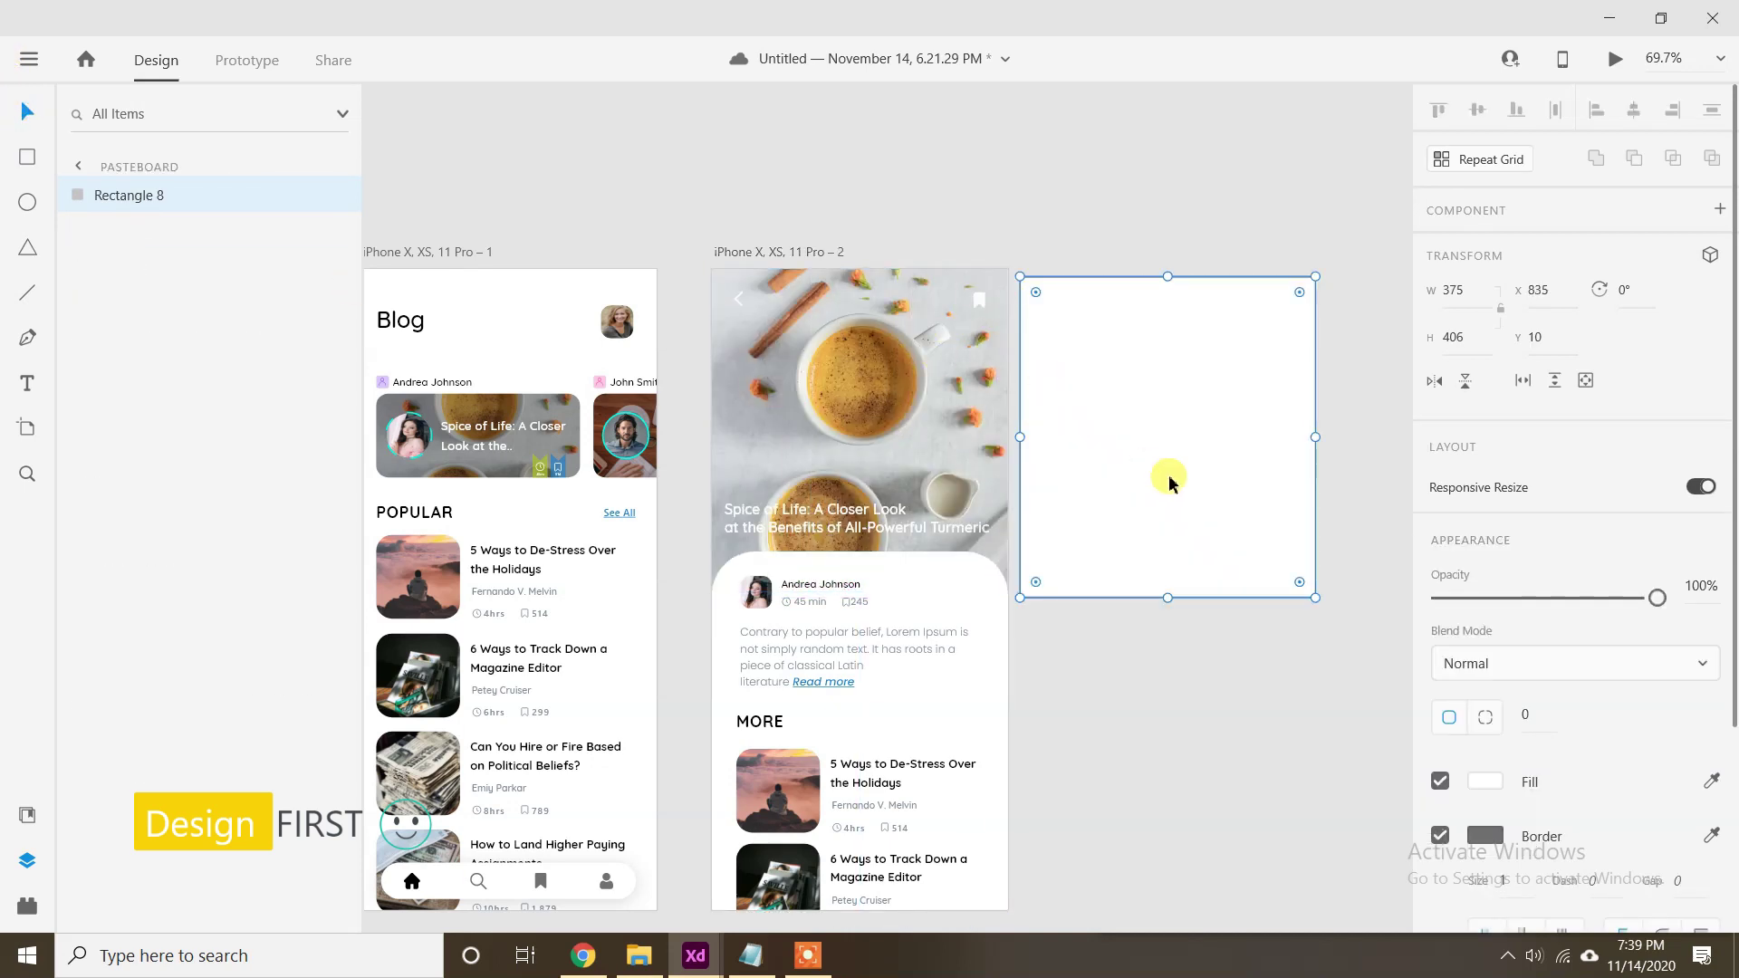
pyautogui.hotkey('shift', 'Left')
pyautogui.hotkey('shift', 'Left')
pyautogui.hotkey('shift', 'Left')
pyautogui.hotkey('shift', 'Left')
pyautogui.hotkey('shift', 'Left')
# Select all the article screen's content except the cover image and the new rectangle, and bring it to the front.
pyautogui.click(979, 299)
pyautogui.keyDown('shift'); pyautogui.click(739, 302); pyautogui.keyUp('shift')
pyautogui.keyDown('shift'); pyautogui.click(770, 510); pyautogui.keyUp('shift')
pyautogui.keyDown('shift'); pyautogui.click(787, 568); pyautogui.keyUp('shift')
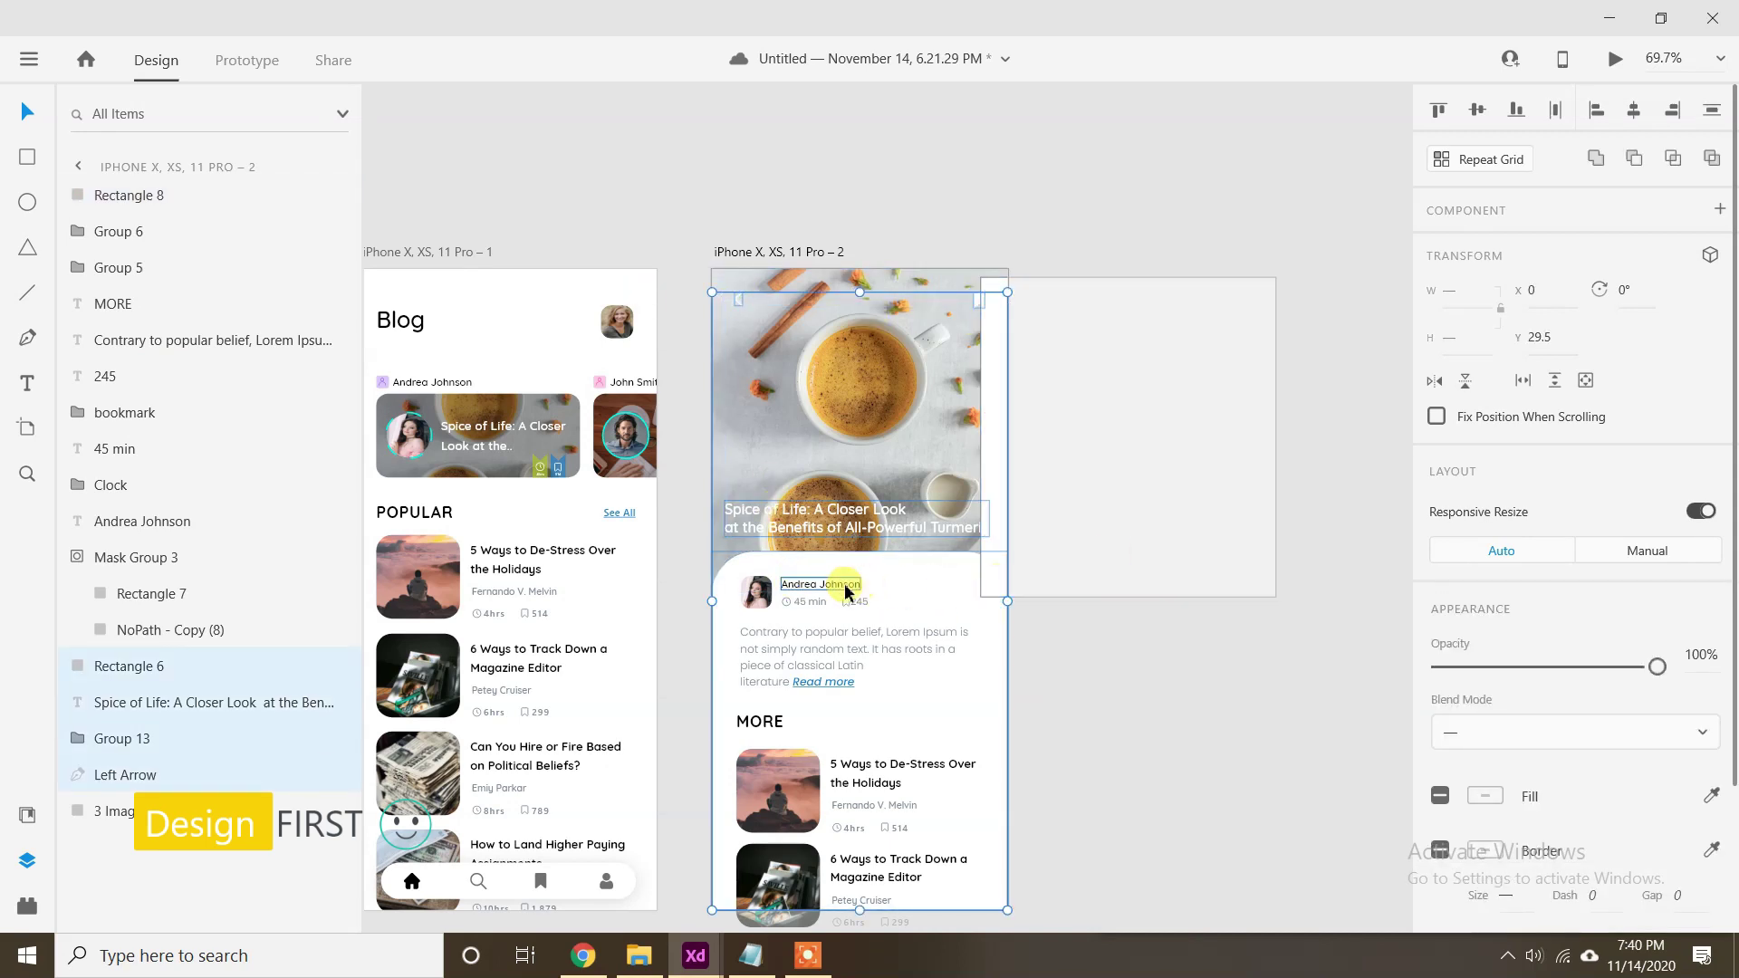
pyautogui.click(1026, 654)
pyautogui.moveTo(695, 288); pyautogui.dragTo(967, 841)
pyautogui.keyDown('shift'); pyautogui.click(889, 424); pyautogui.keyUp('shift')
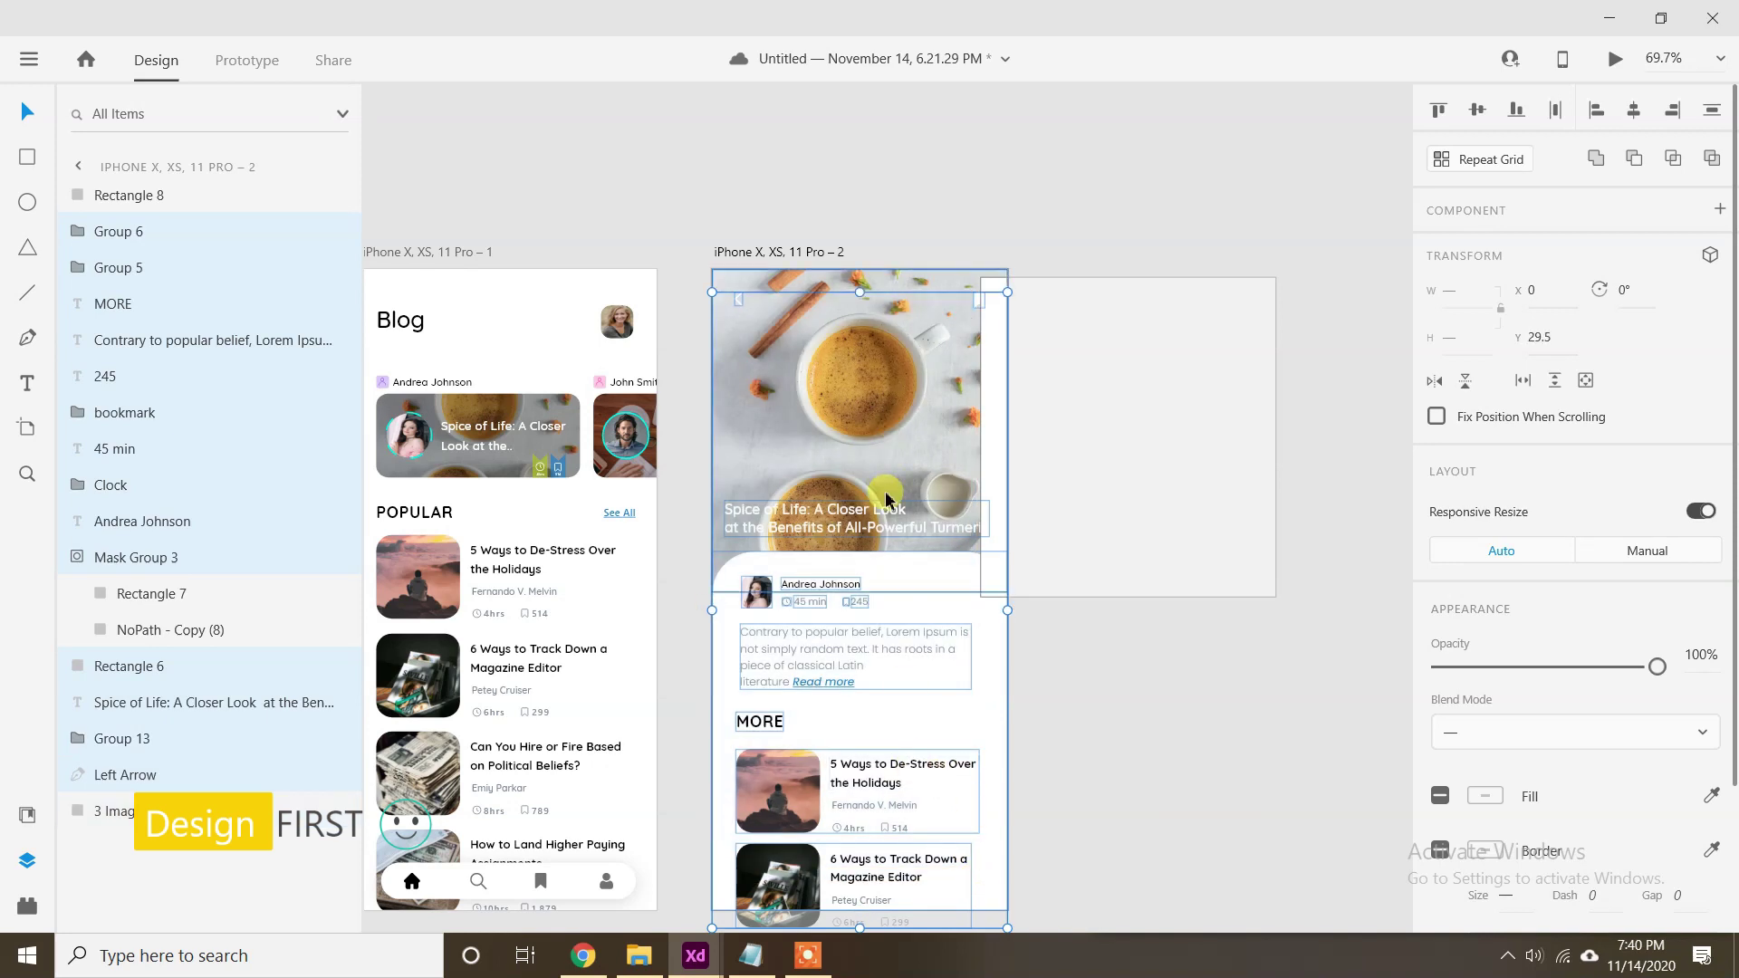
pyautogui.rightClick(964, 641)
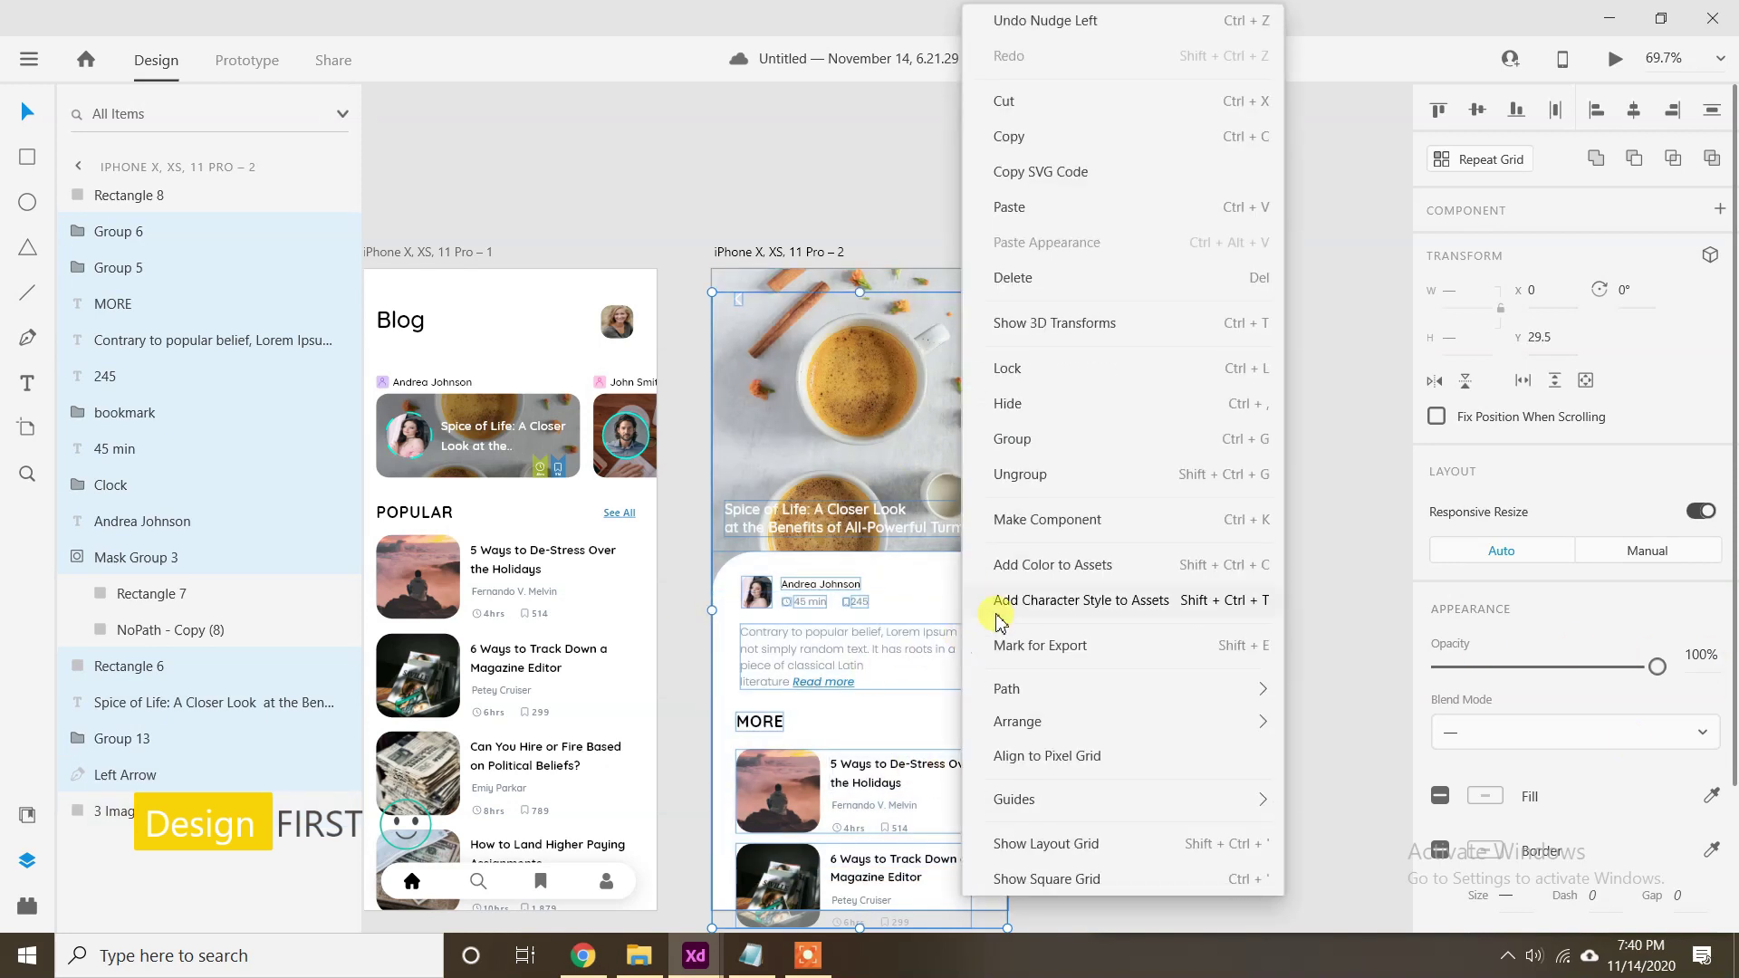
pyautogui.moveTo(1123, 718)
pyautogui.click(1336, 724)
# Place the rectangle over the cover at X 0, Y 0, set its opacity to 56% and fill it with black (#000000).
pyautogui.moveTo(1077, 511); pyautogui.dragTo(807, 510)
pyautogui.moveTo(1657, 667); pyautogui.dragTo(1561, 667)
pyautogui.click(1483, 849)
pyautogui.click(1206, 765)
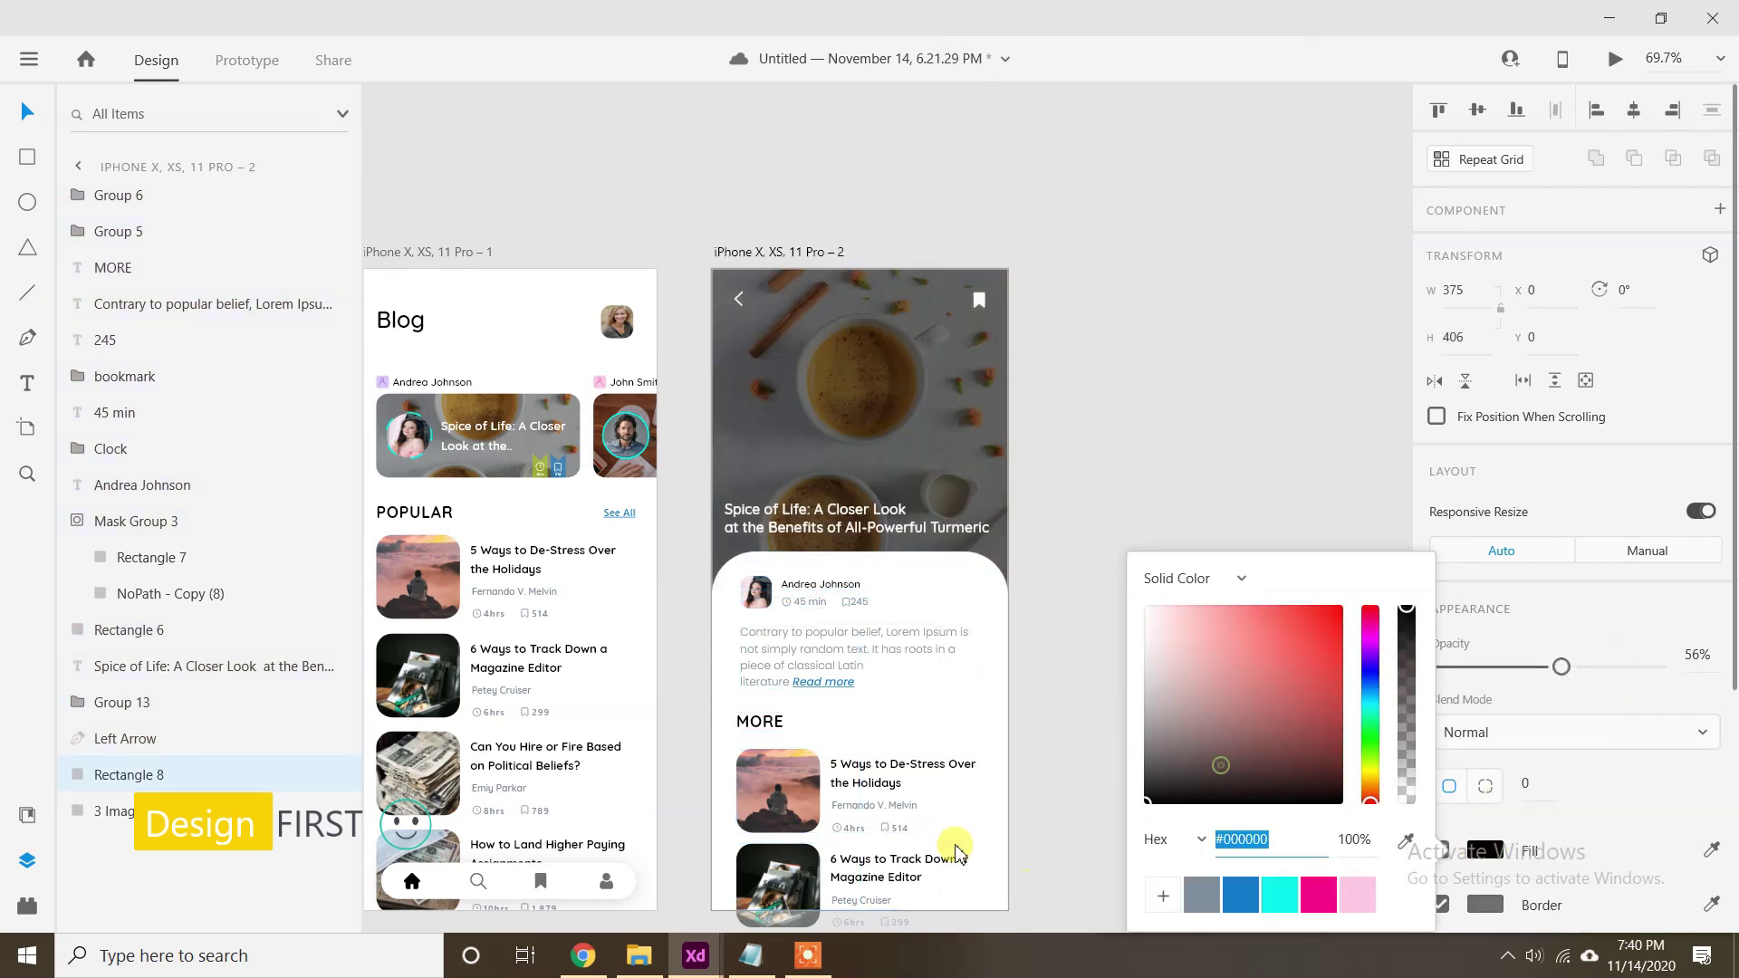
# Lower the black overlay's opacity further so that more of the cover image shows through.
pyautogui.click(1698, 655)
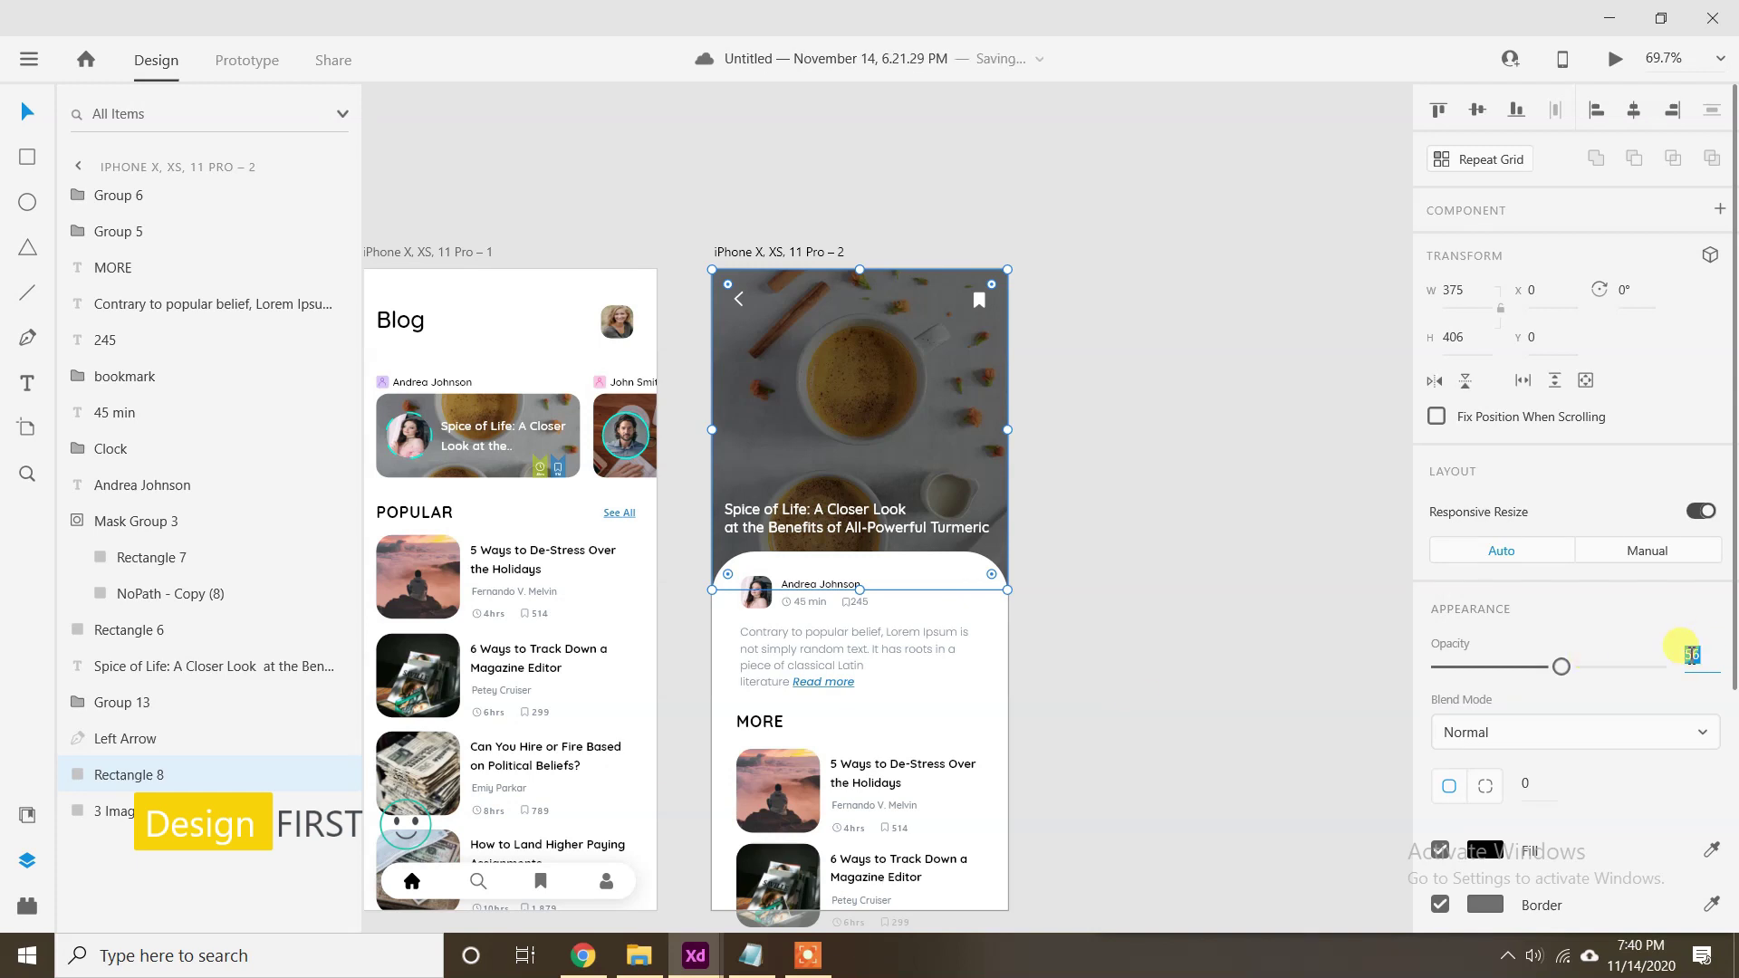
pyautogui.press('Return')
pyautogui.moveTo(1050, 692); pyautogui.dragTo(1108, 599)
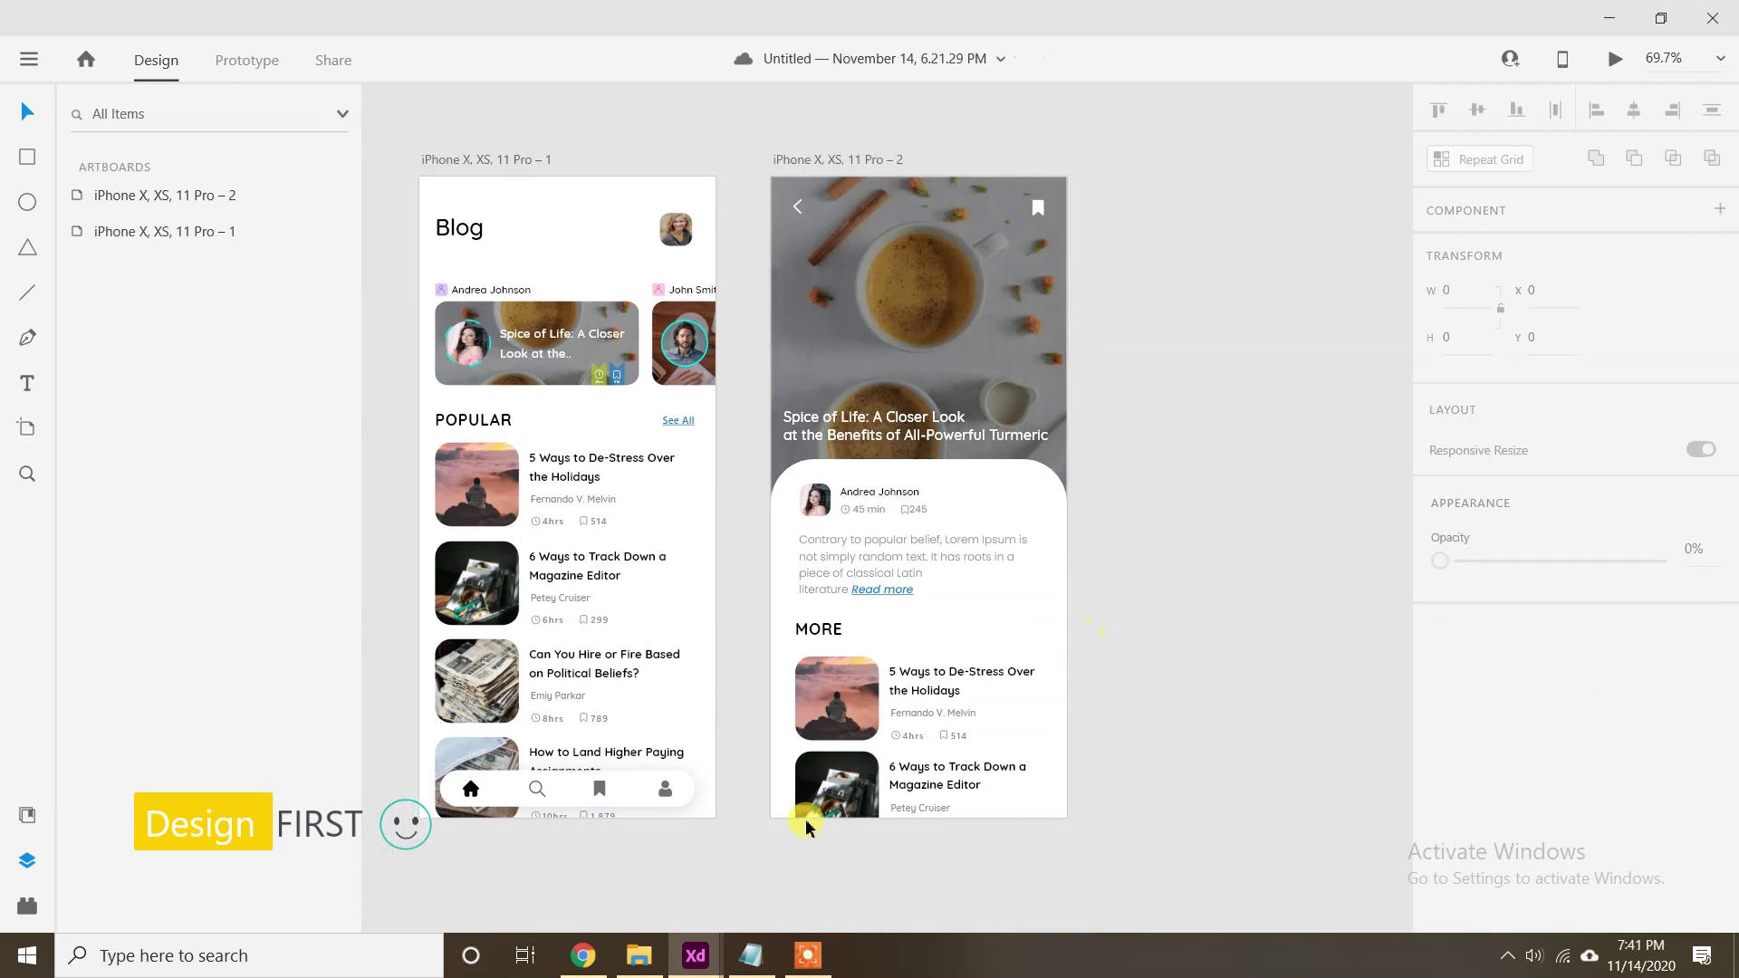
# Group the home screen's navigation bar with its icons and place a copy on the article screen at X 20, Y 752.
pyautogui.click(863, 806)
pyautogui.click(1168, 756)
pyautogui.click(601, 788)
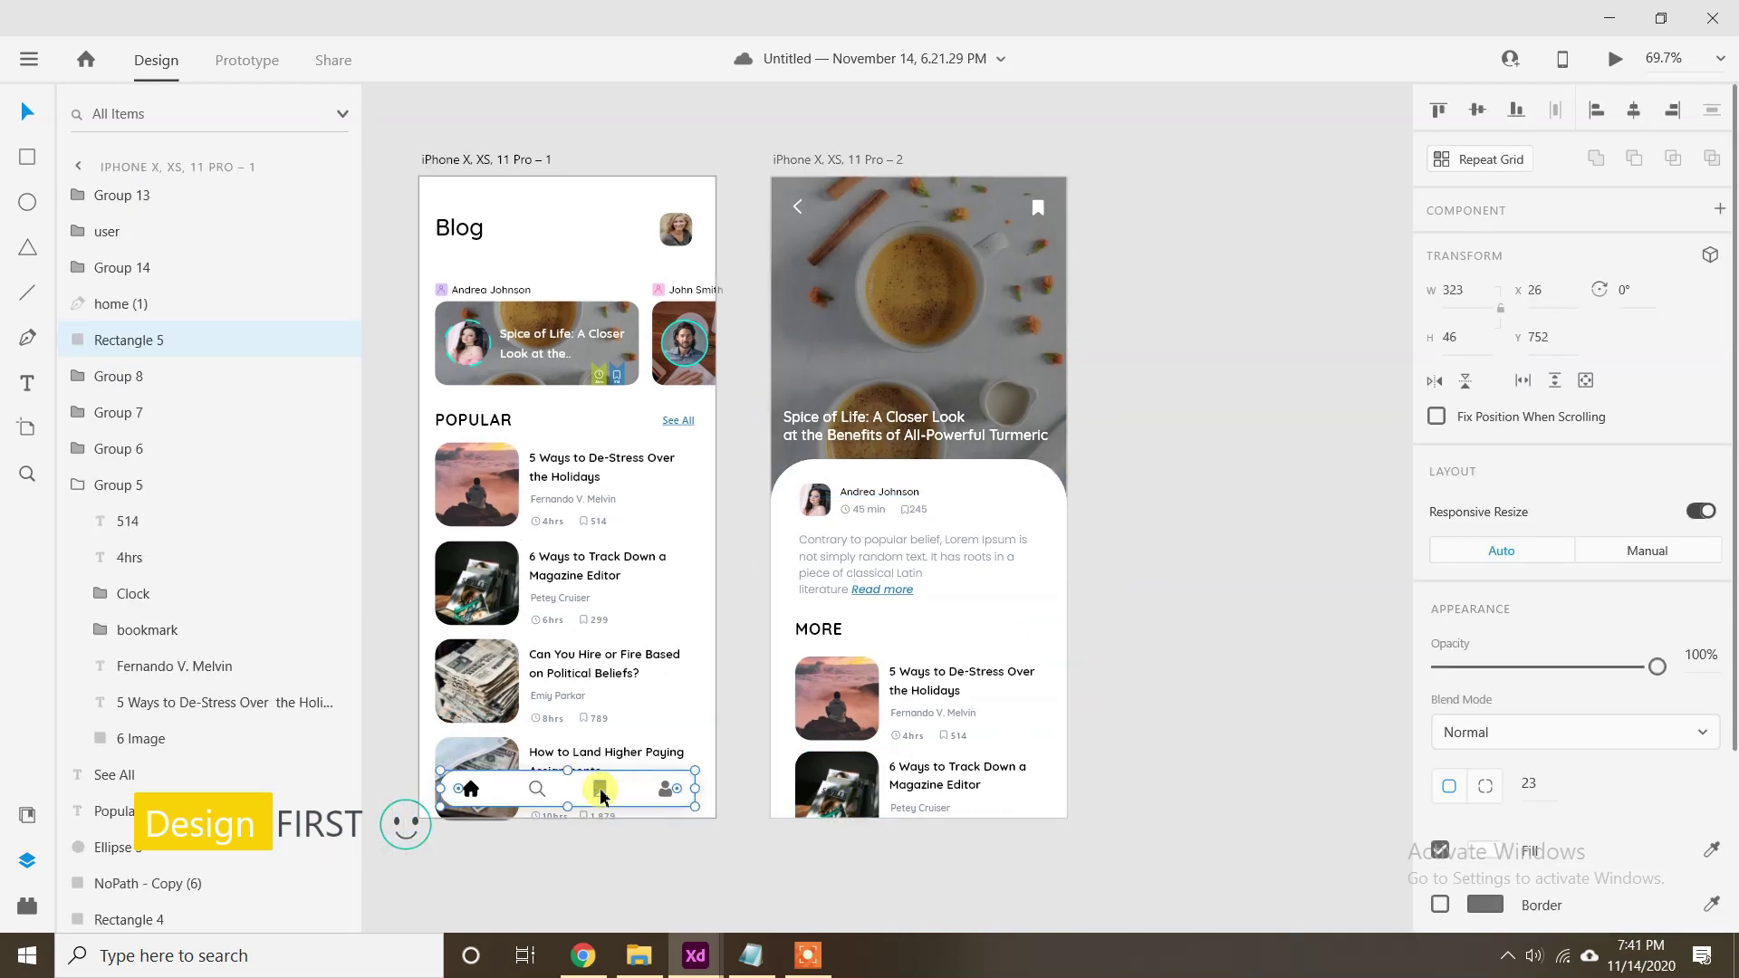
pyautogui.keyDown('shift'); pyautogui.click(520, 797); pyautogui.keyUp('shift')
pyautogui.keyDown('shift'); pyautogui.click(539, 788); pyautogui.keyUp('shift')
pyautogui.keyDown('shift'); pyautogui.click(667, 789); pyautogui.keyUp('shift')
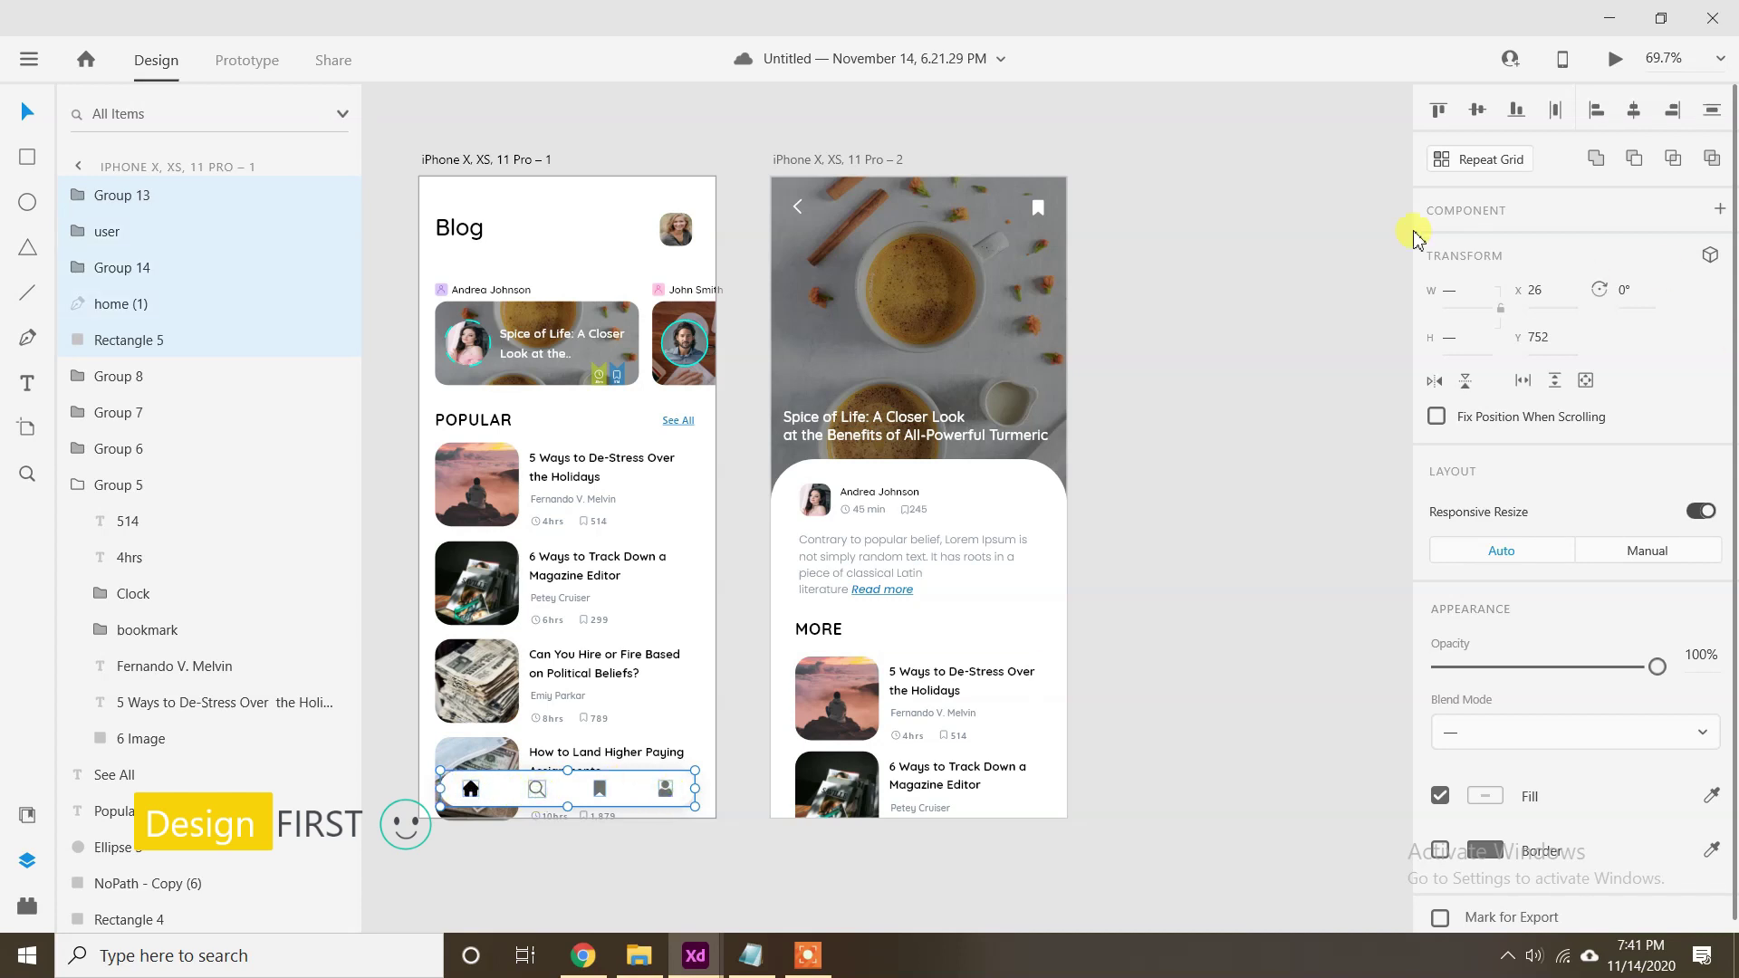
pyautogui.click(1498, 165)
pyautogui.moveTo(720, 792); pyautogui.dragTo(899, 797)
pyautogui.click(1476, 164)
pyautogui.click(1358, 357)
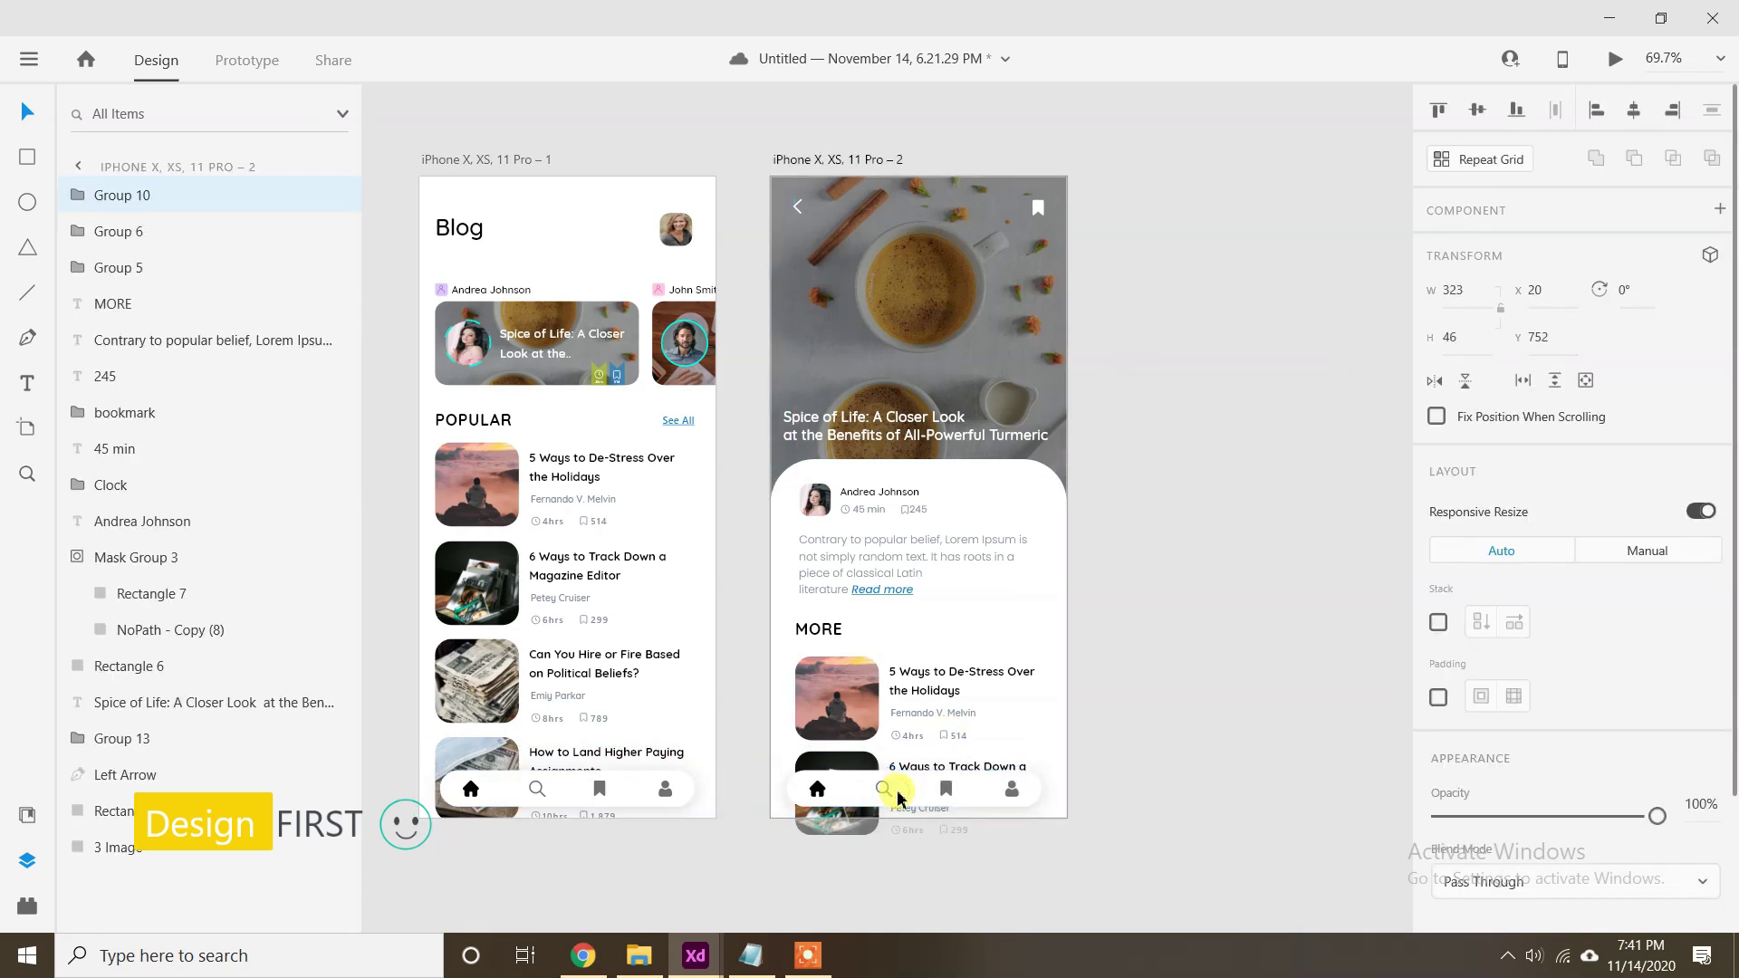
pyautogui.click(1268, 272)
# Open a preview of the home screen artboard and place the preview window over the canvas.
pyautogui.scroll(-4, 1216, 293)
pyautogui.moveTo(1048, 516); pyautogui.dragTo(803, 609)
pyautogui.scroll(2, 803, 610)
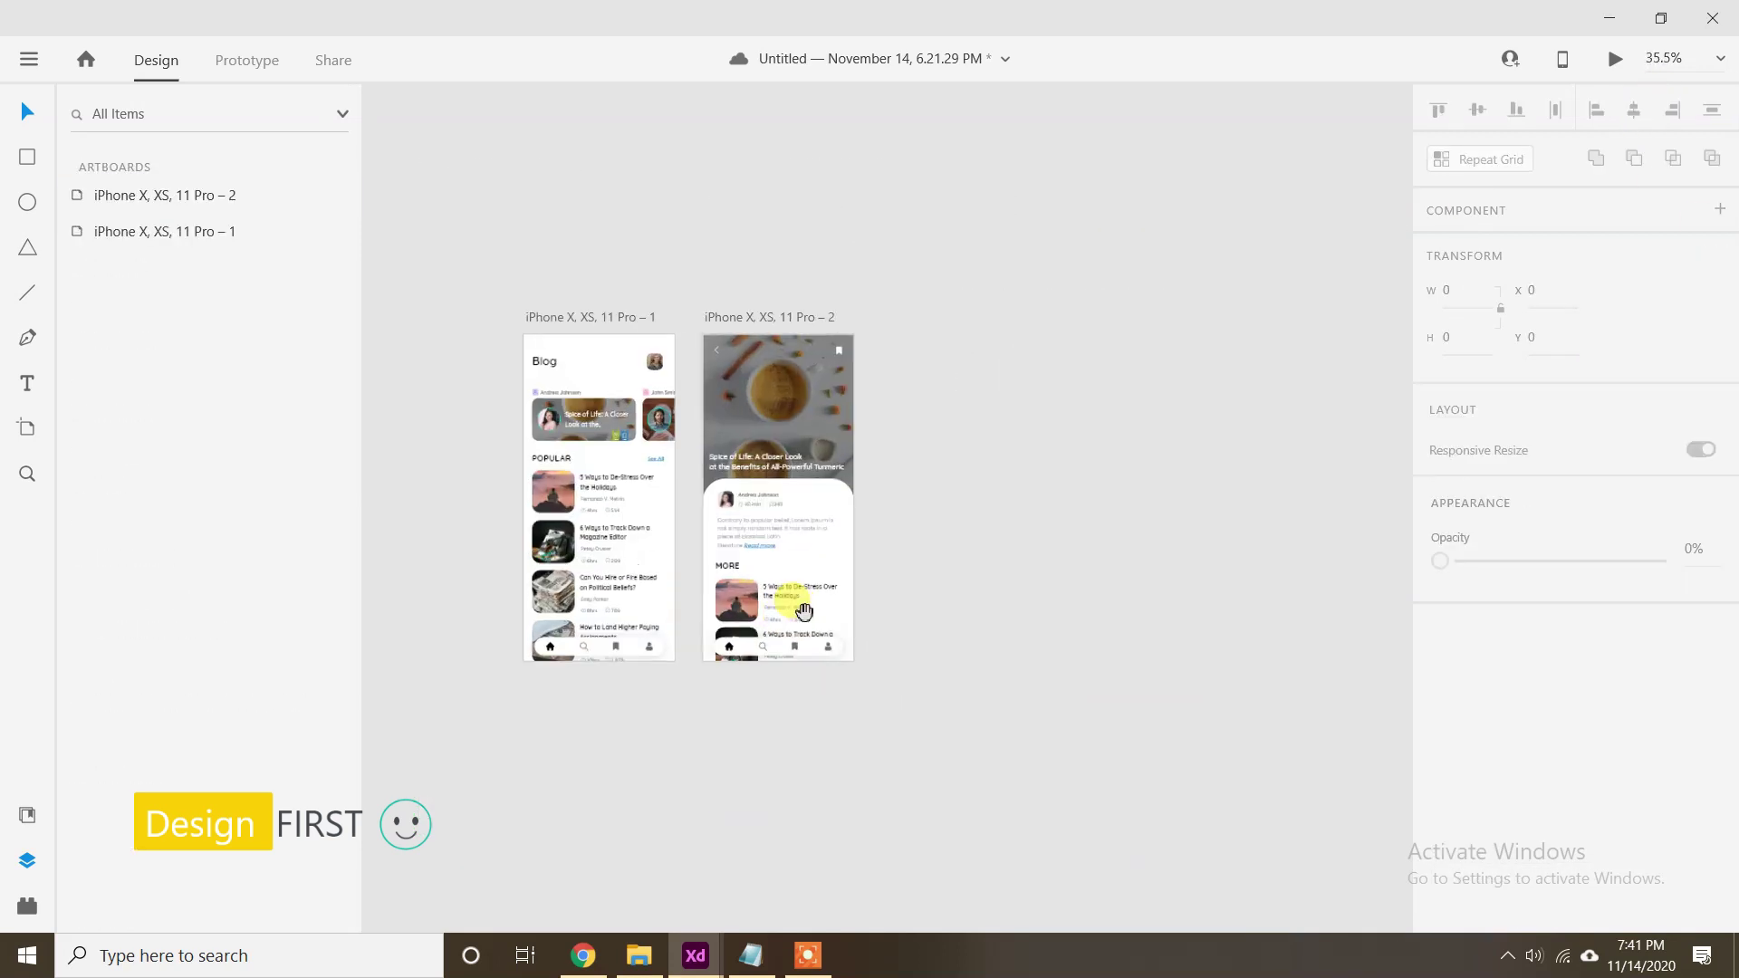
pyautogui.click(590, 362)
pyautogui.hotkey('ctrl', 'Return')
pyautogui.moveTo(403, 37); pyautogui.dragTo(897, 37)
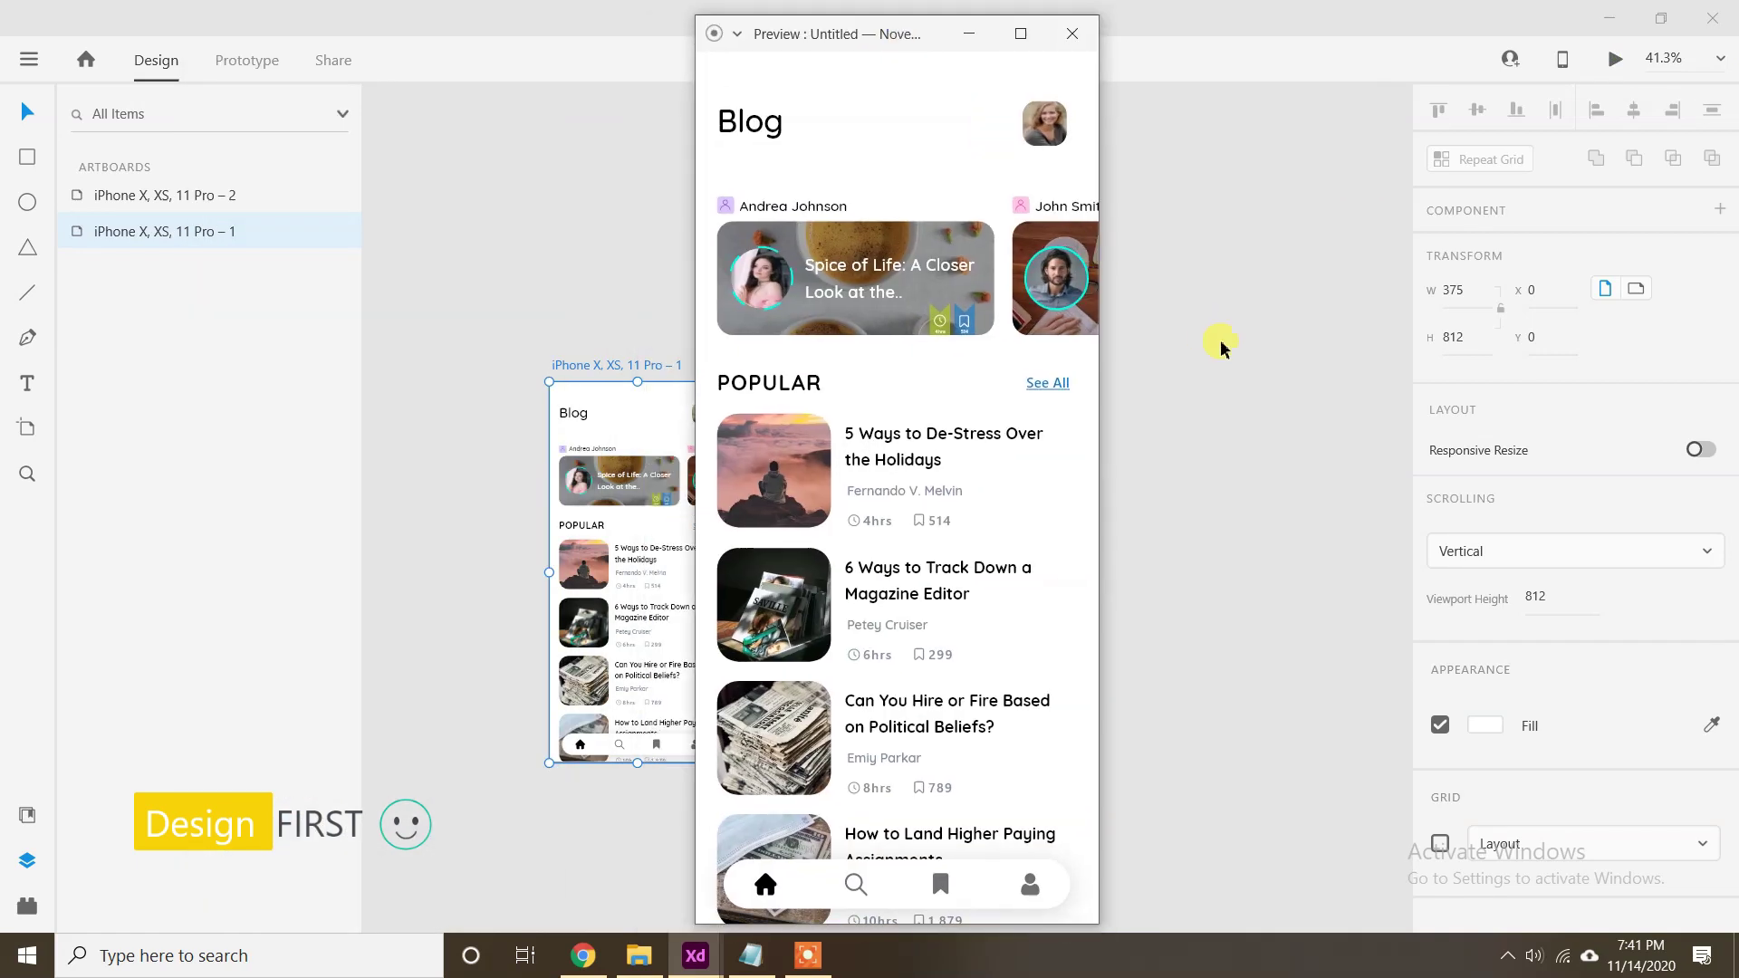